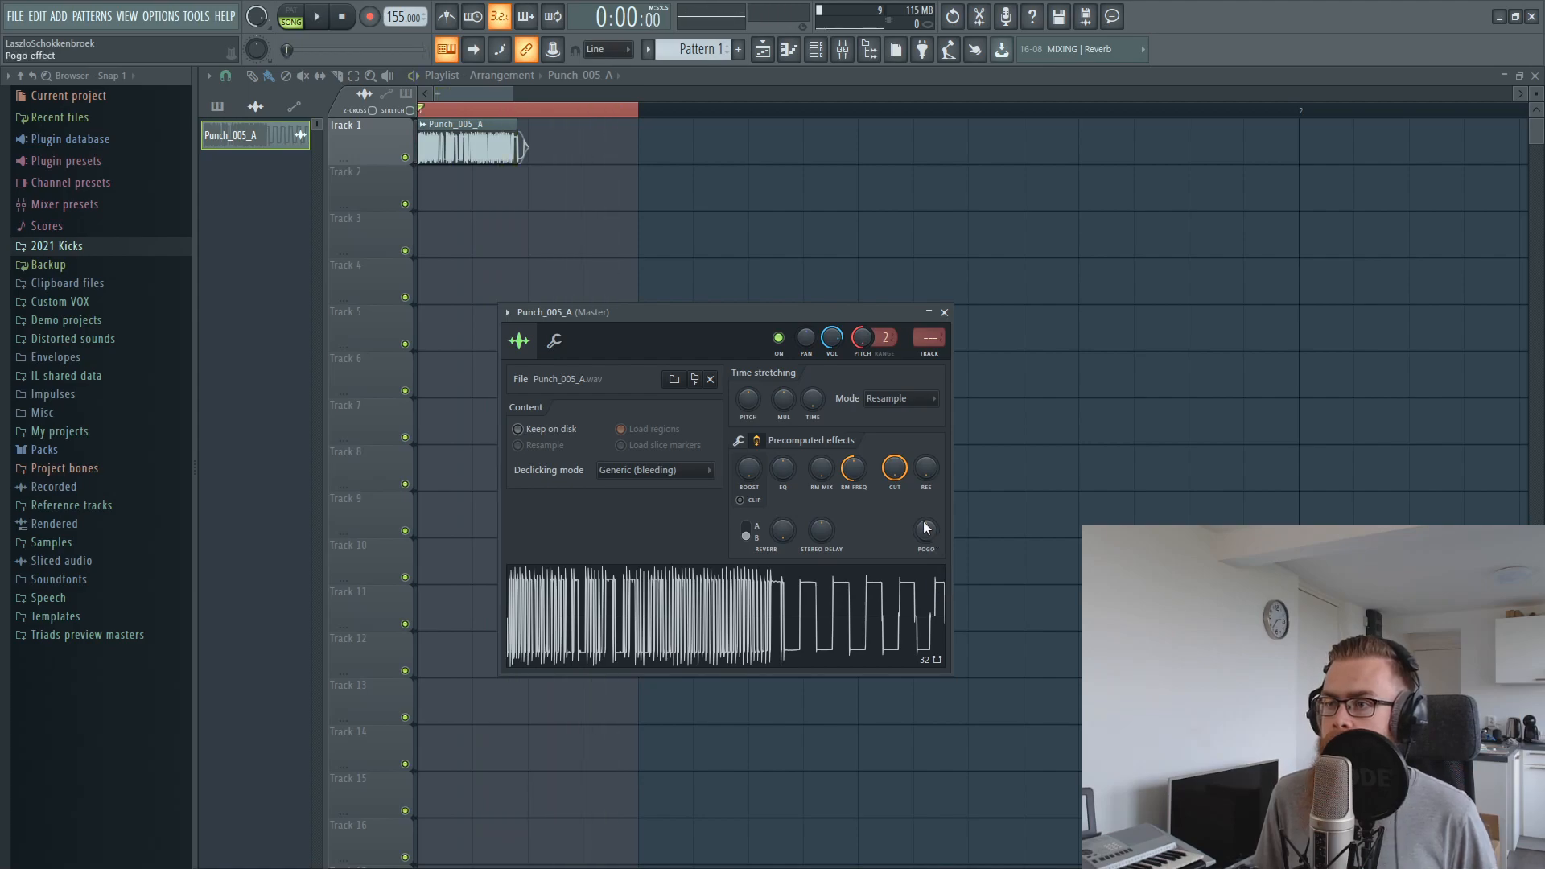
key(space)
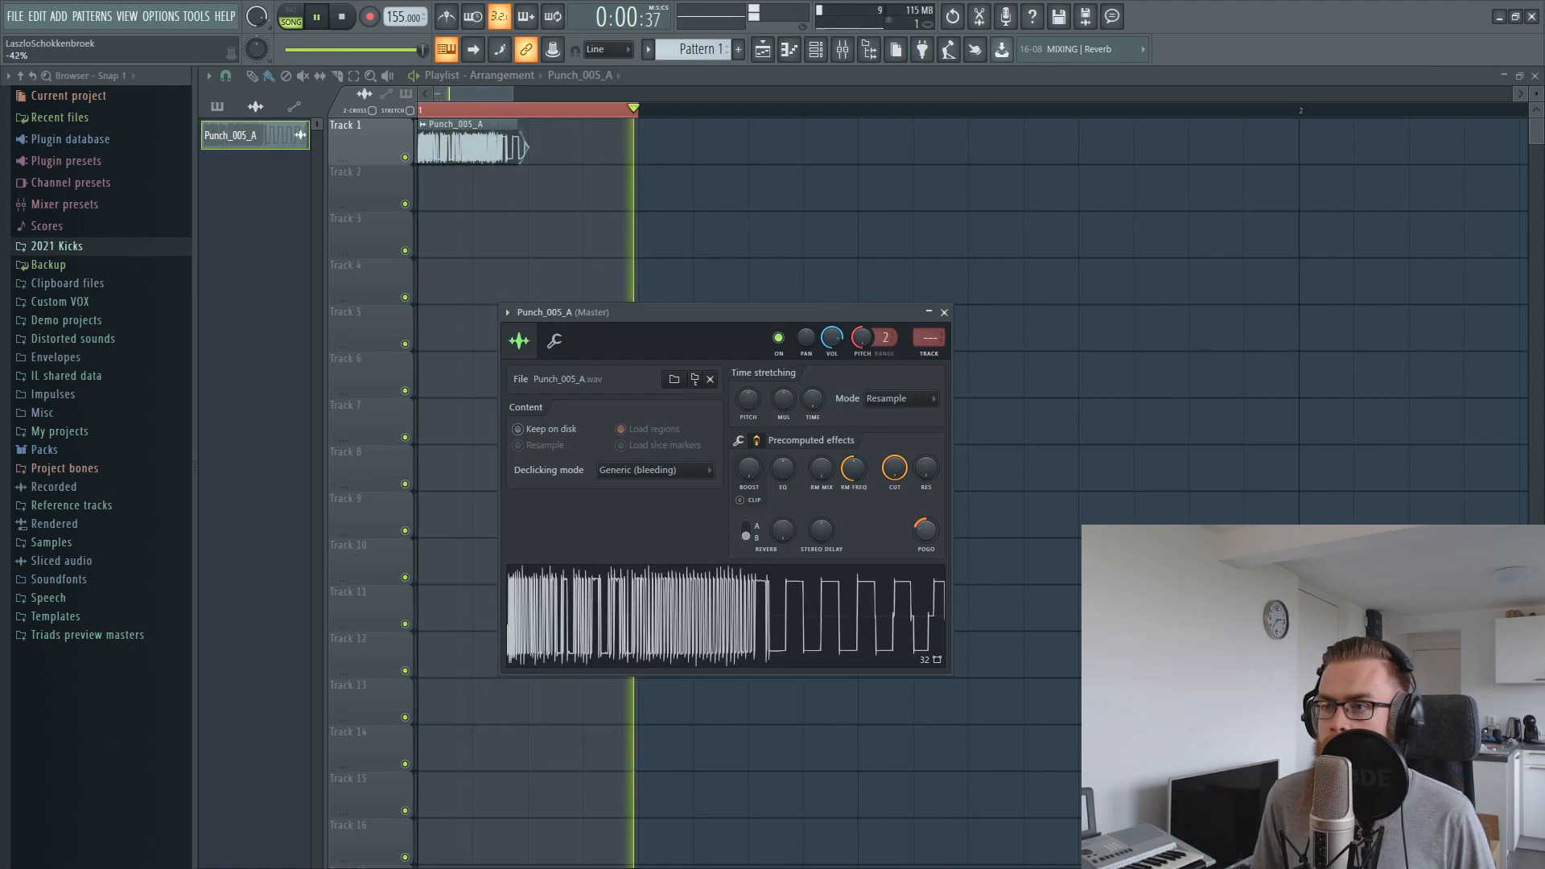
Reduce the Punch_005_A sample's pogo effect to about -42% while auditioning it, and route it to mixer track 1 with the fader lowered
key(space)
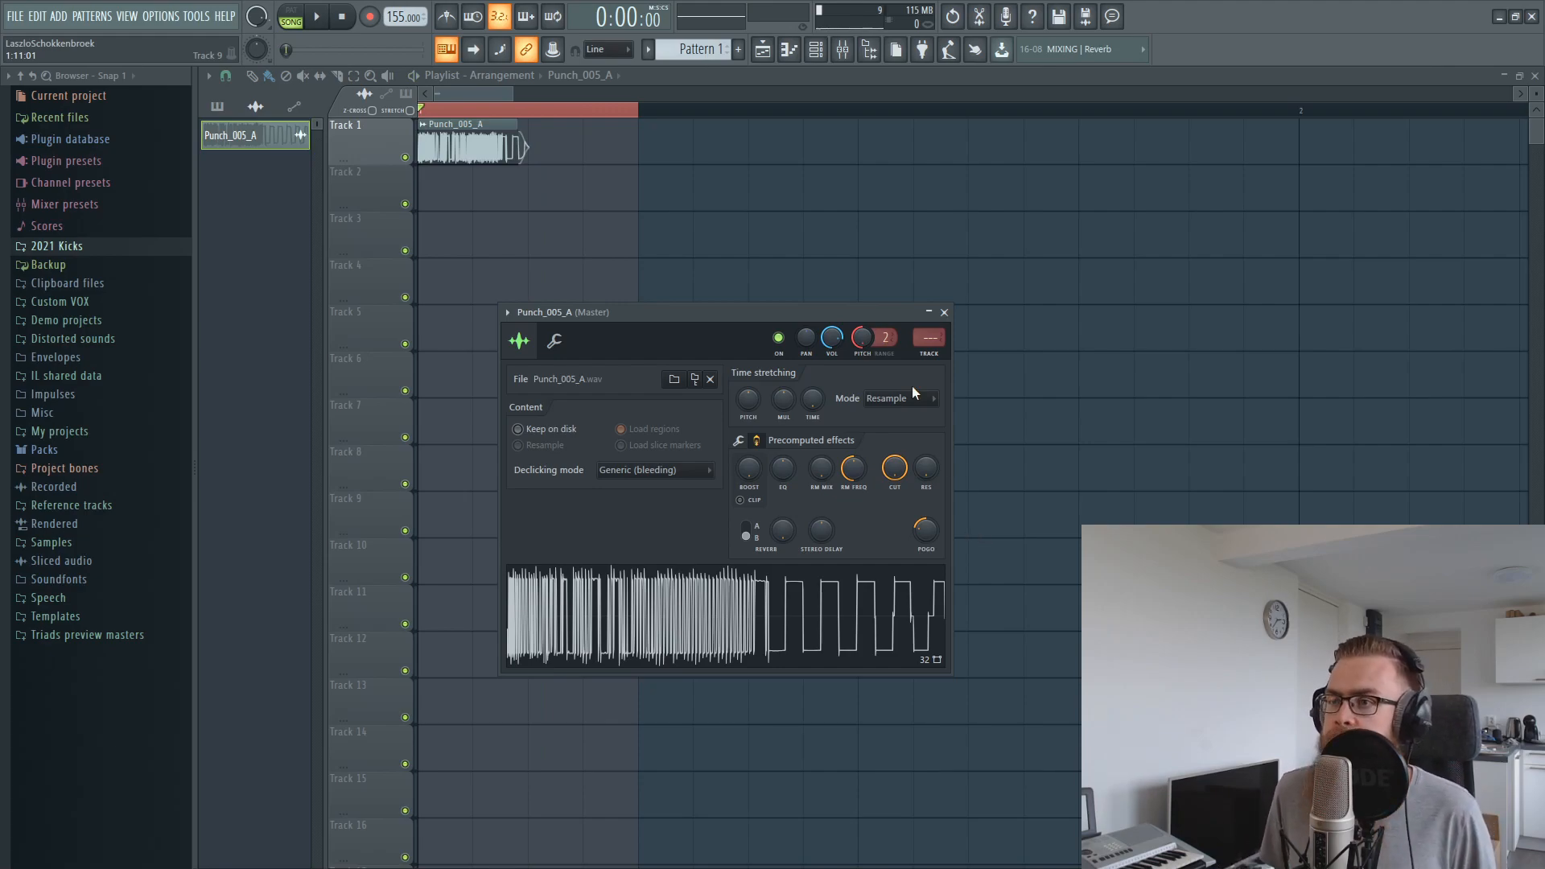
click(930, 354)
drag(305, 527, 304, 612)
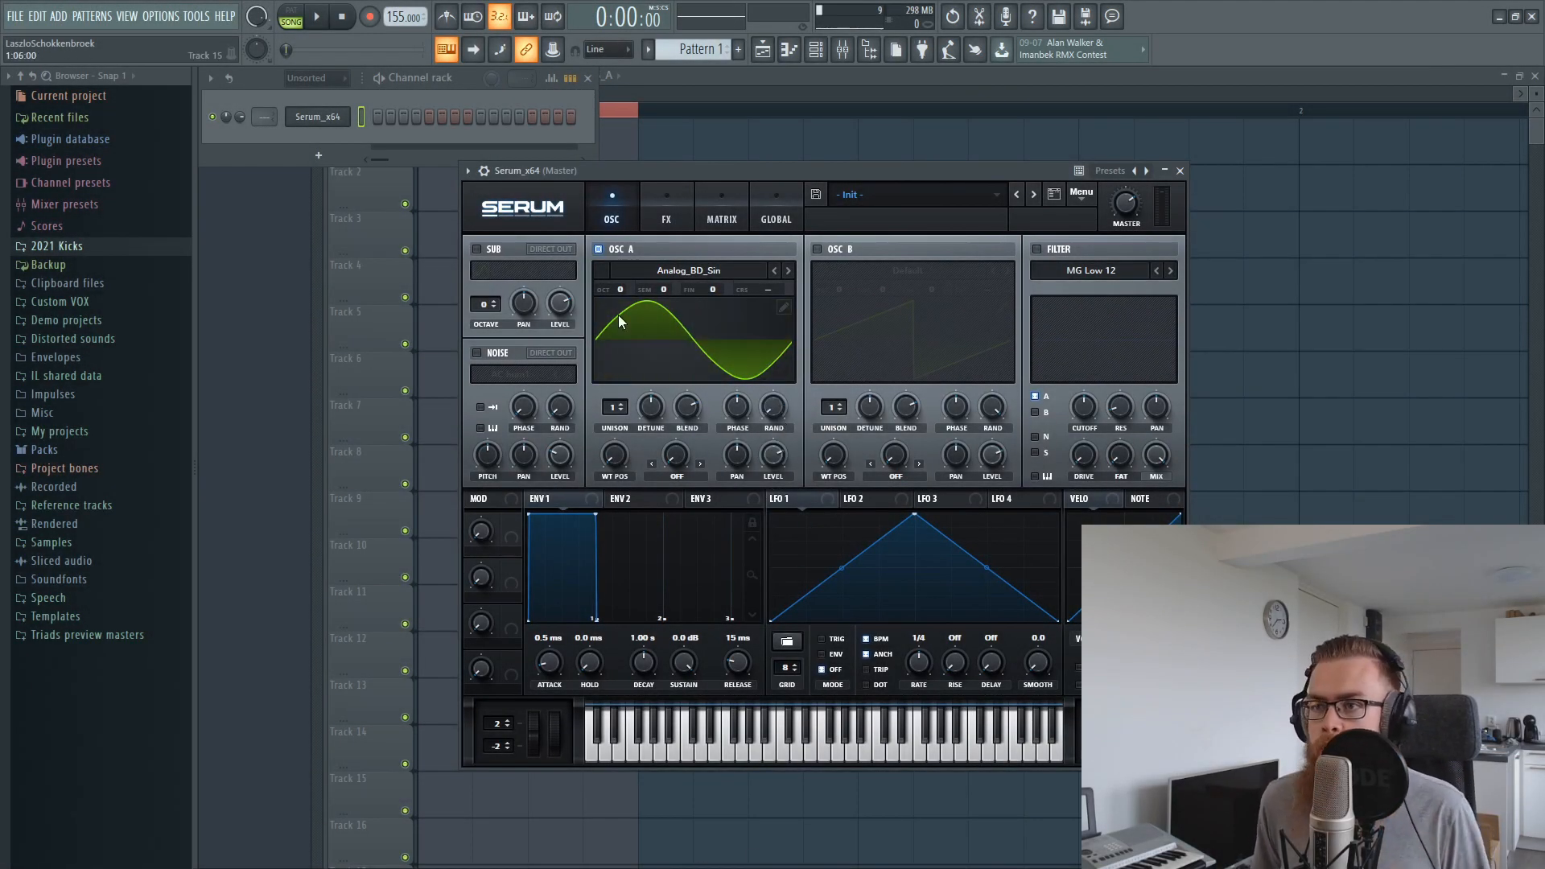
Enable oscillator B in Serum and load the Reesey Mess 1 [SL] spectral wavetable into it
click(818, 249)
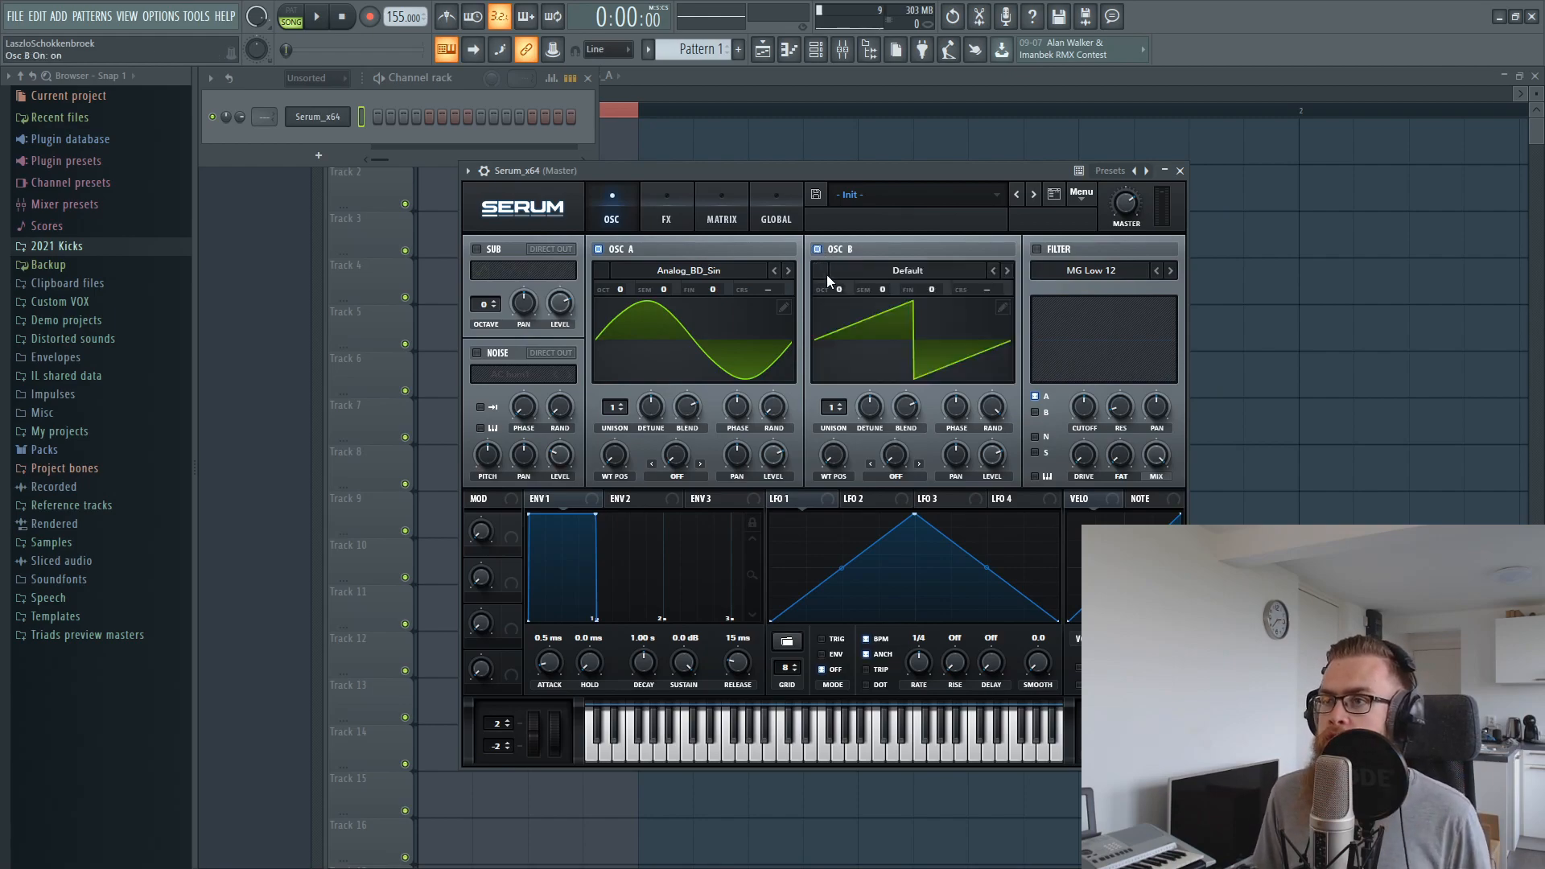
click(904, 269)
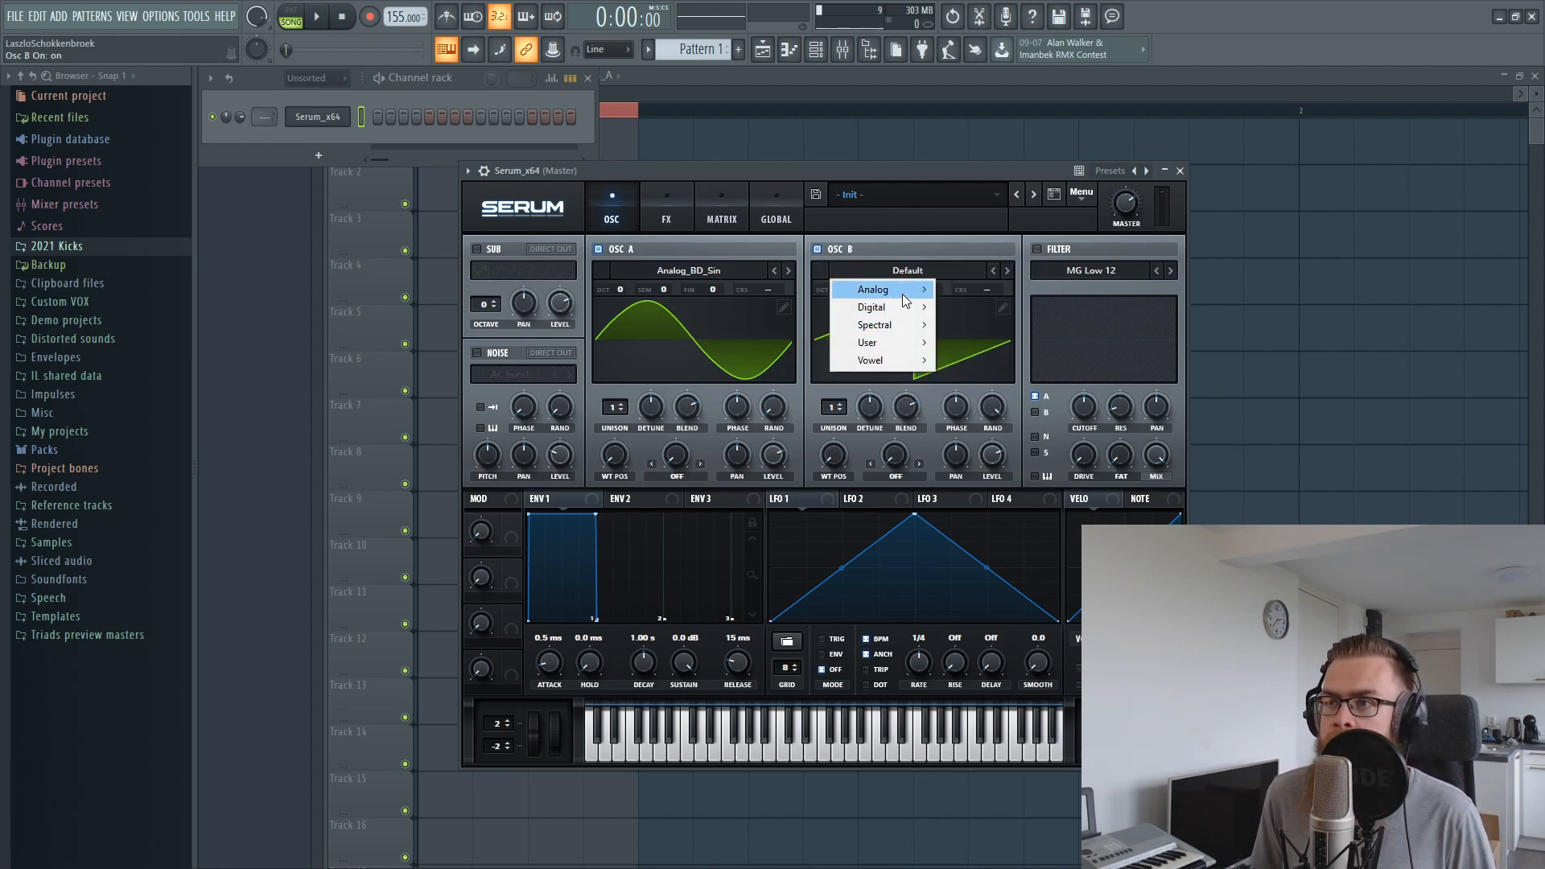
mouse_move(885, 324)
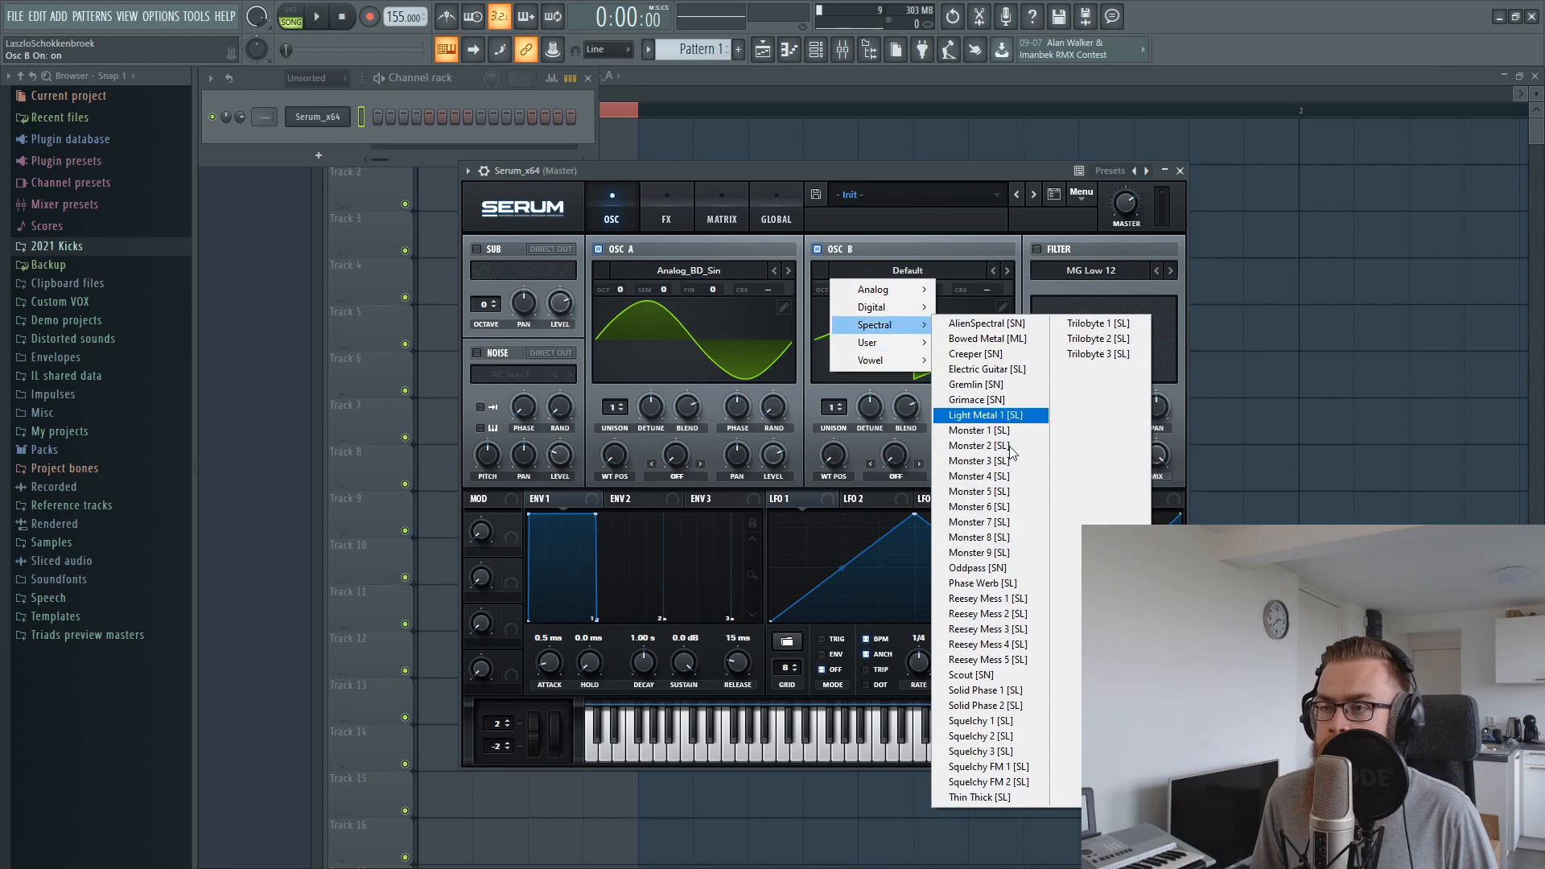
click(998, 573)
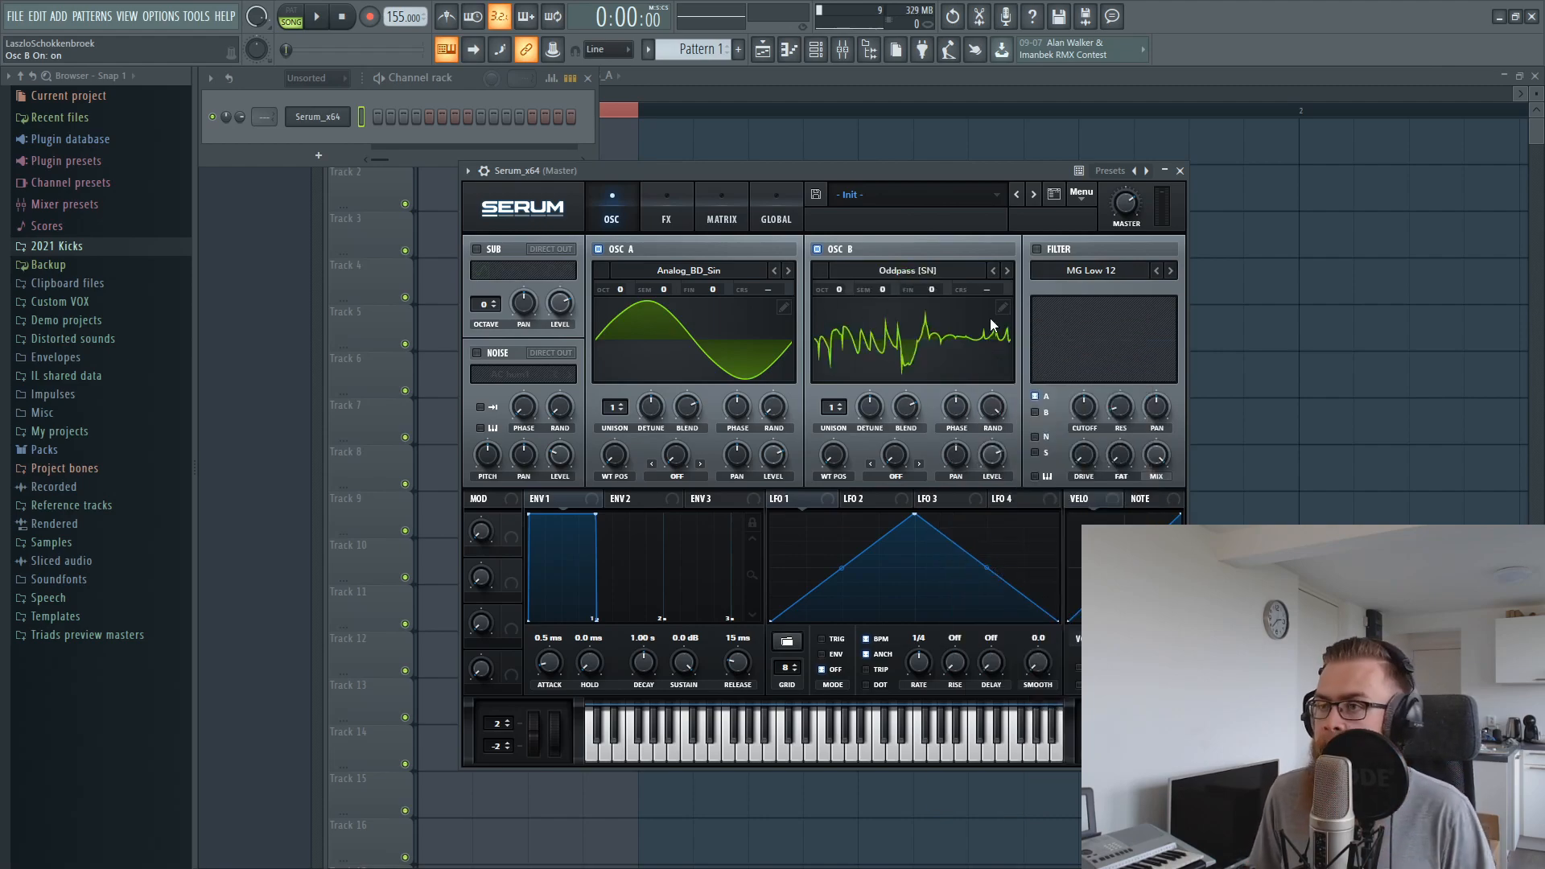
click(1007, 271)
Lower both oscillator A and oscillator B to -2 octaves
mouse_move(986, 462)
drag(618, 288, 615, 345)
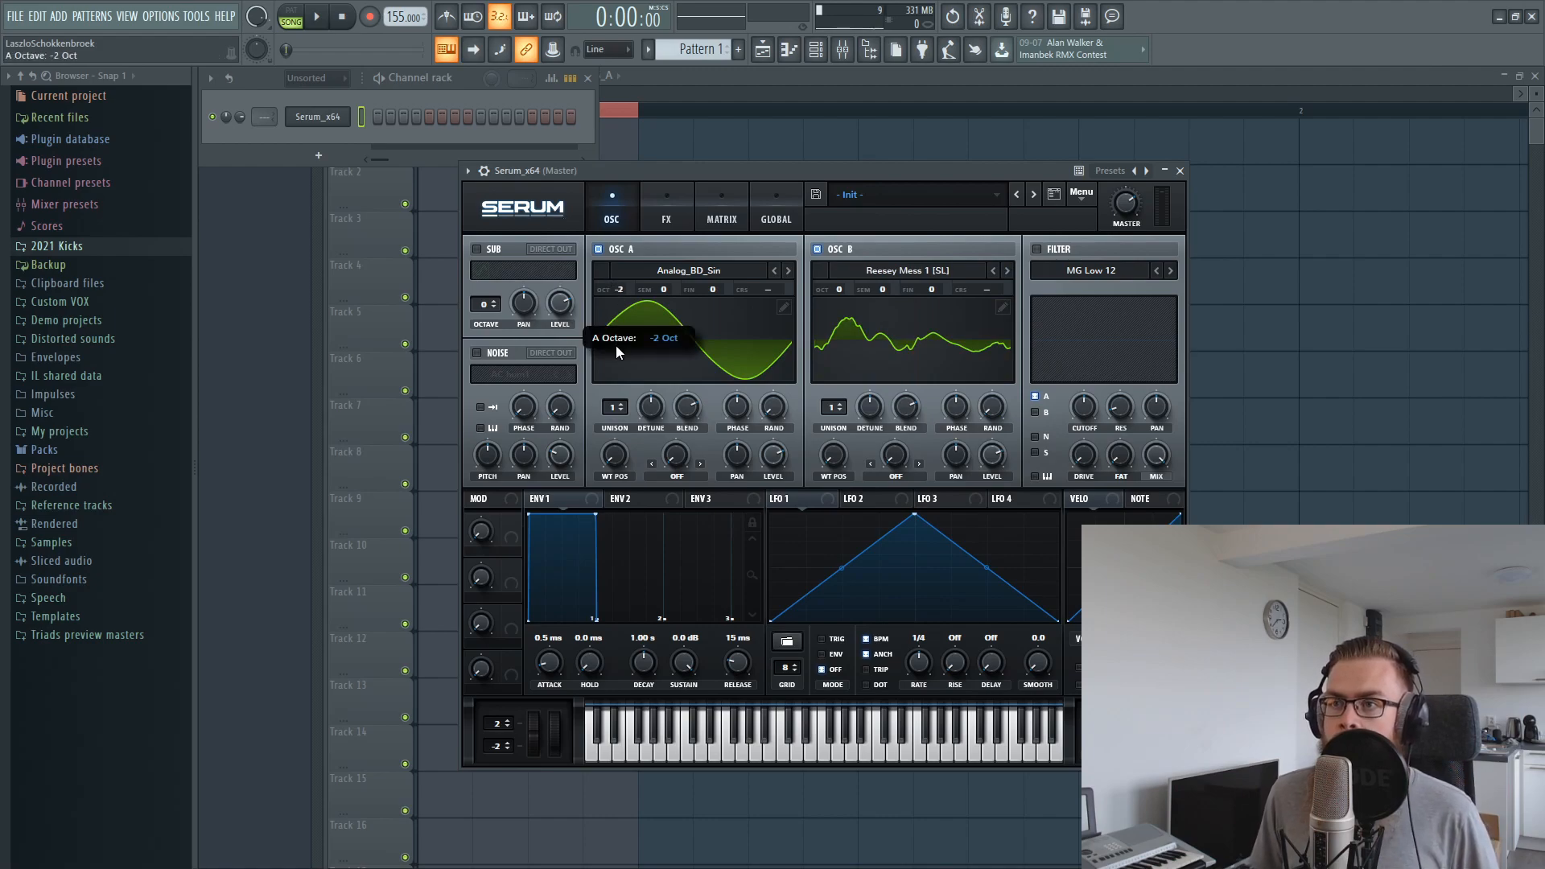
drag(840, 288, 799, 418)
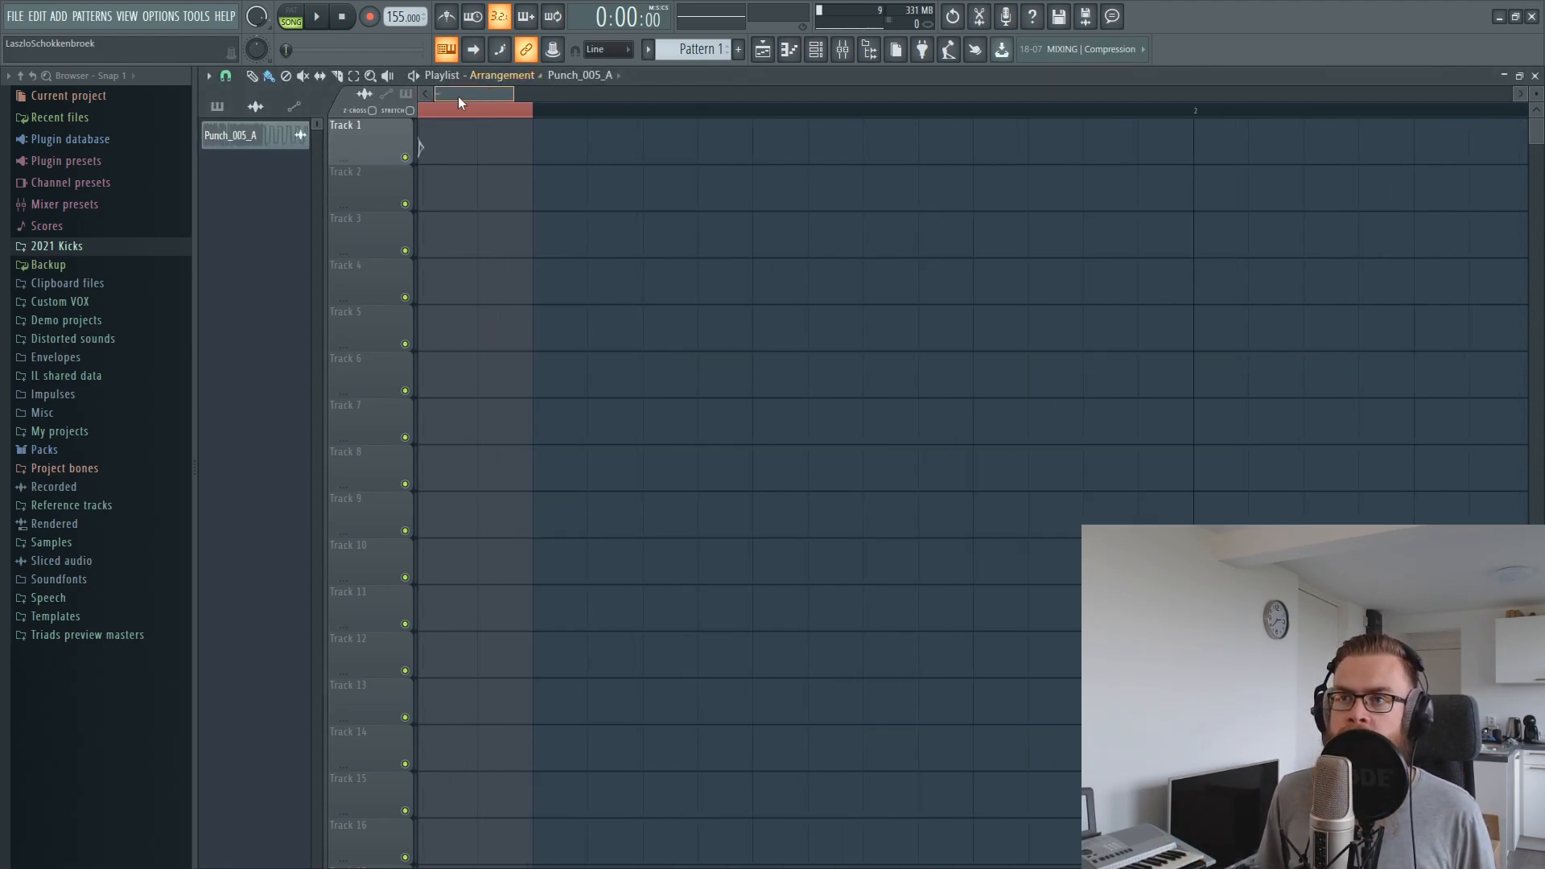
click(461, 141)
drag(522, 237, 648, 221)
drag(534, 230, 627, 217)
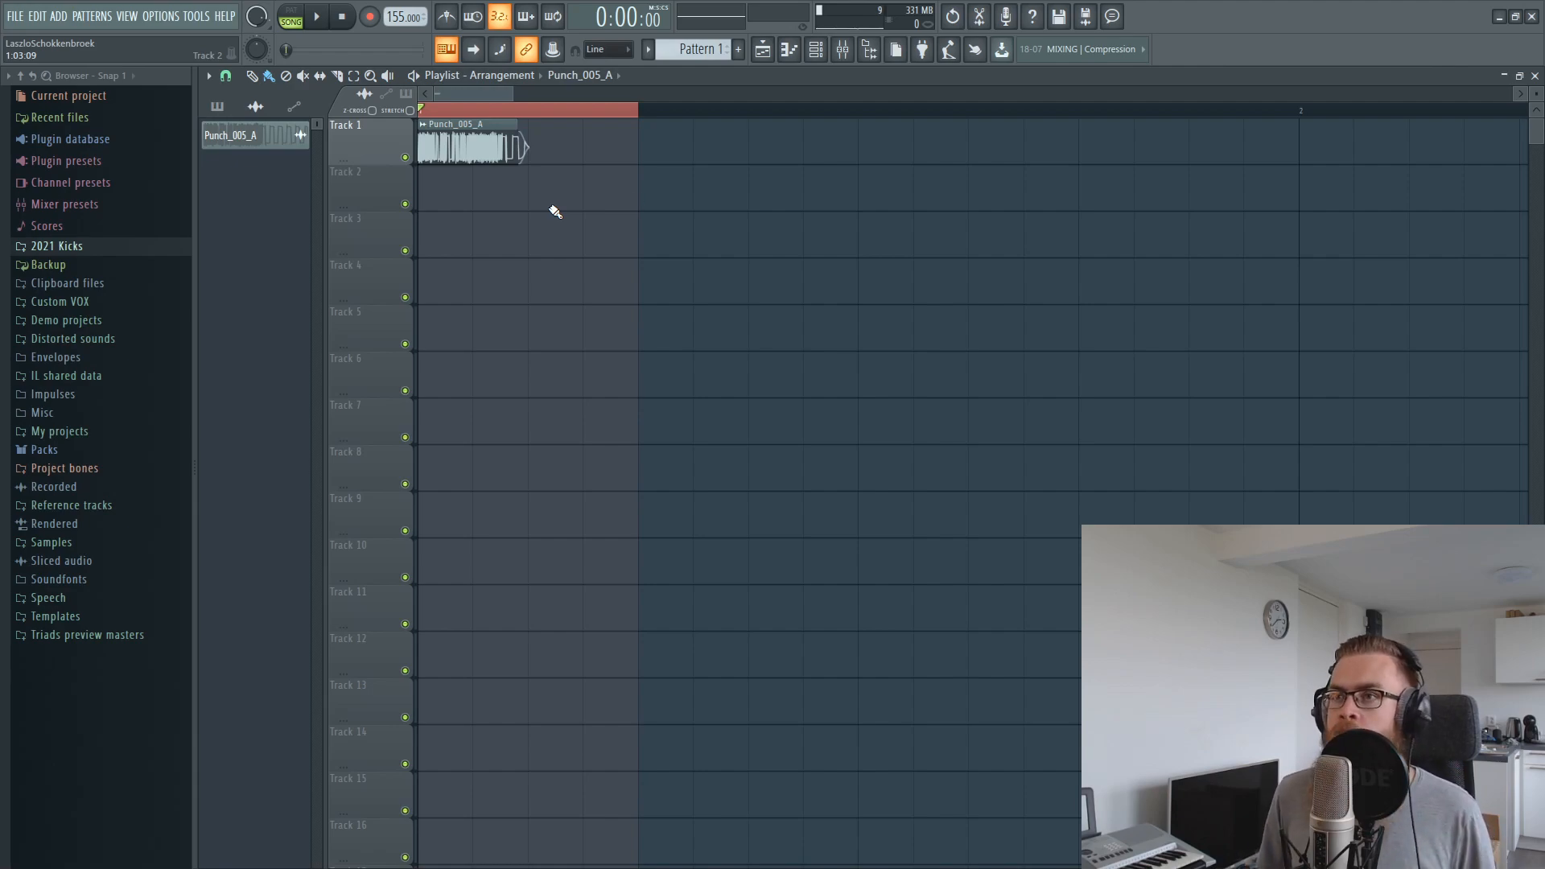
click(815, 49)
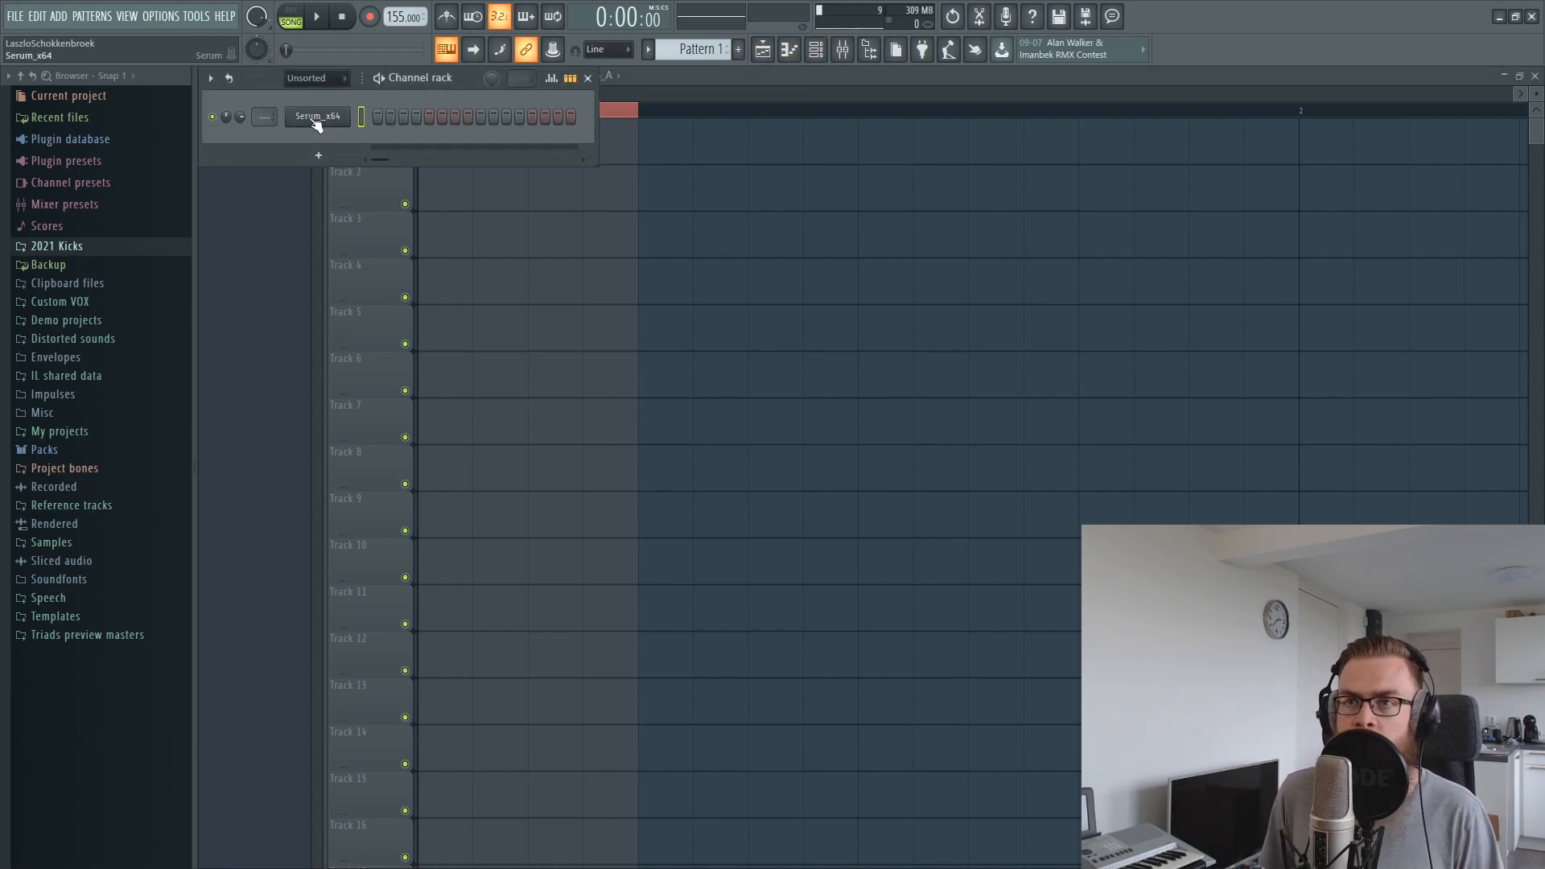
click(316, 119)
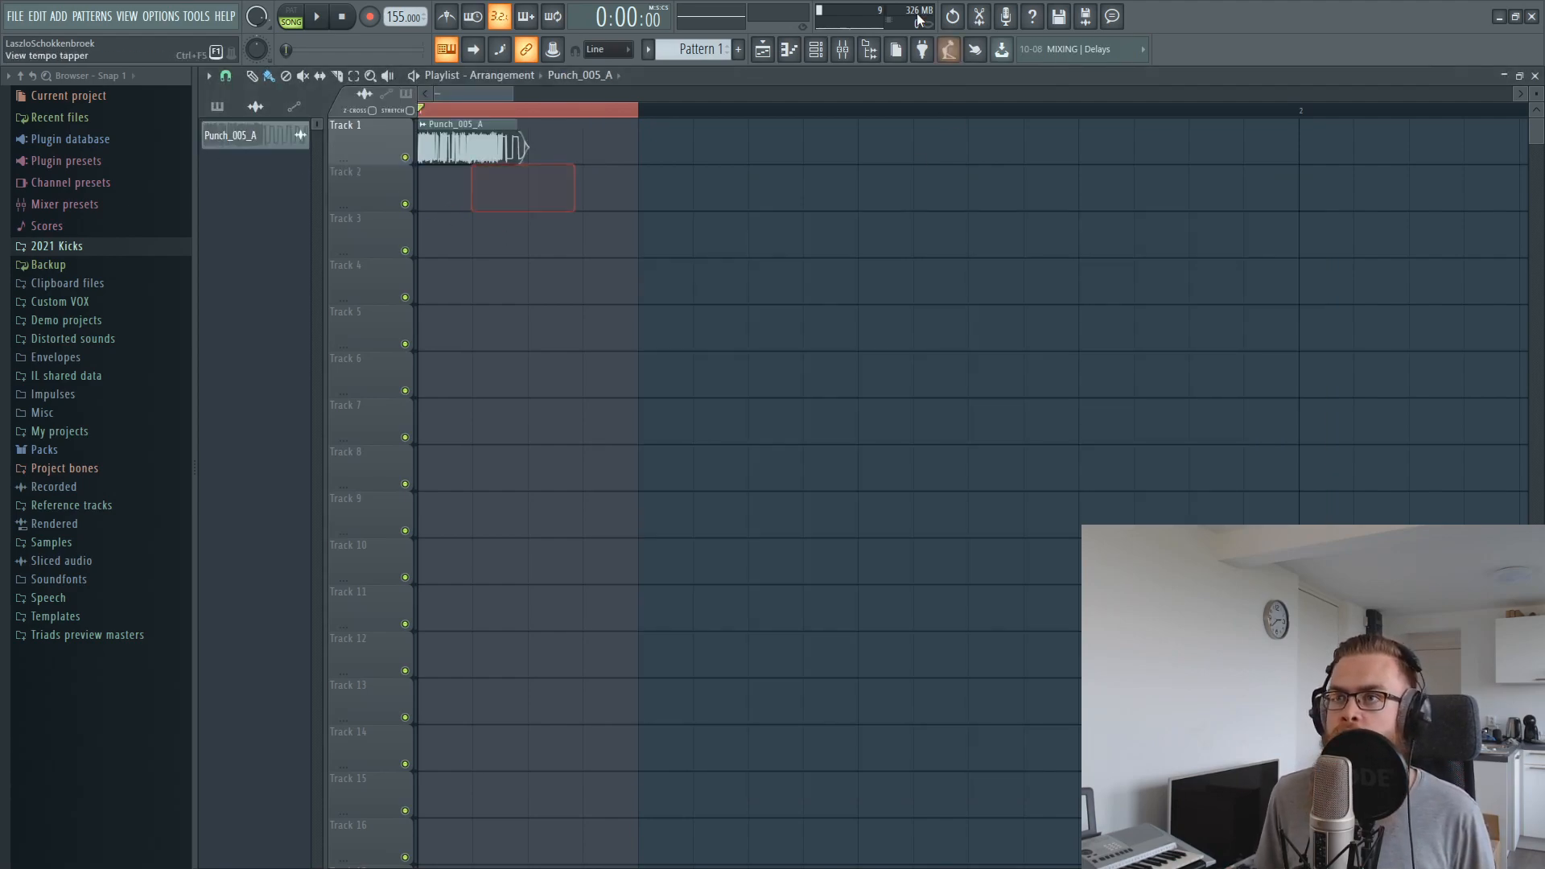
Draw a single note at the start of the Serum channel's piano roll
click(815, 49)
right_click(348, 117)
click(363, 117)
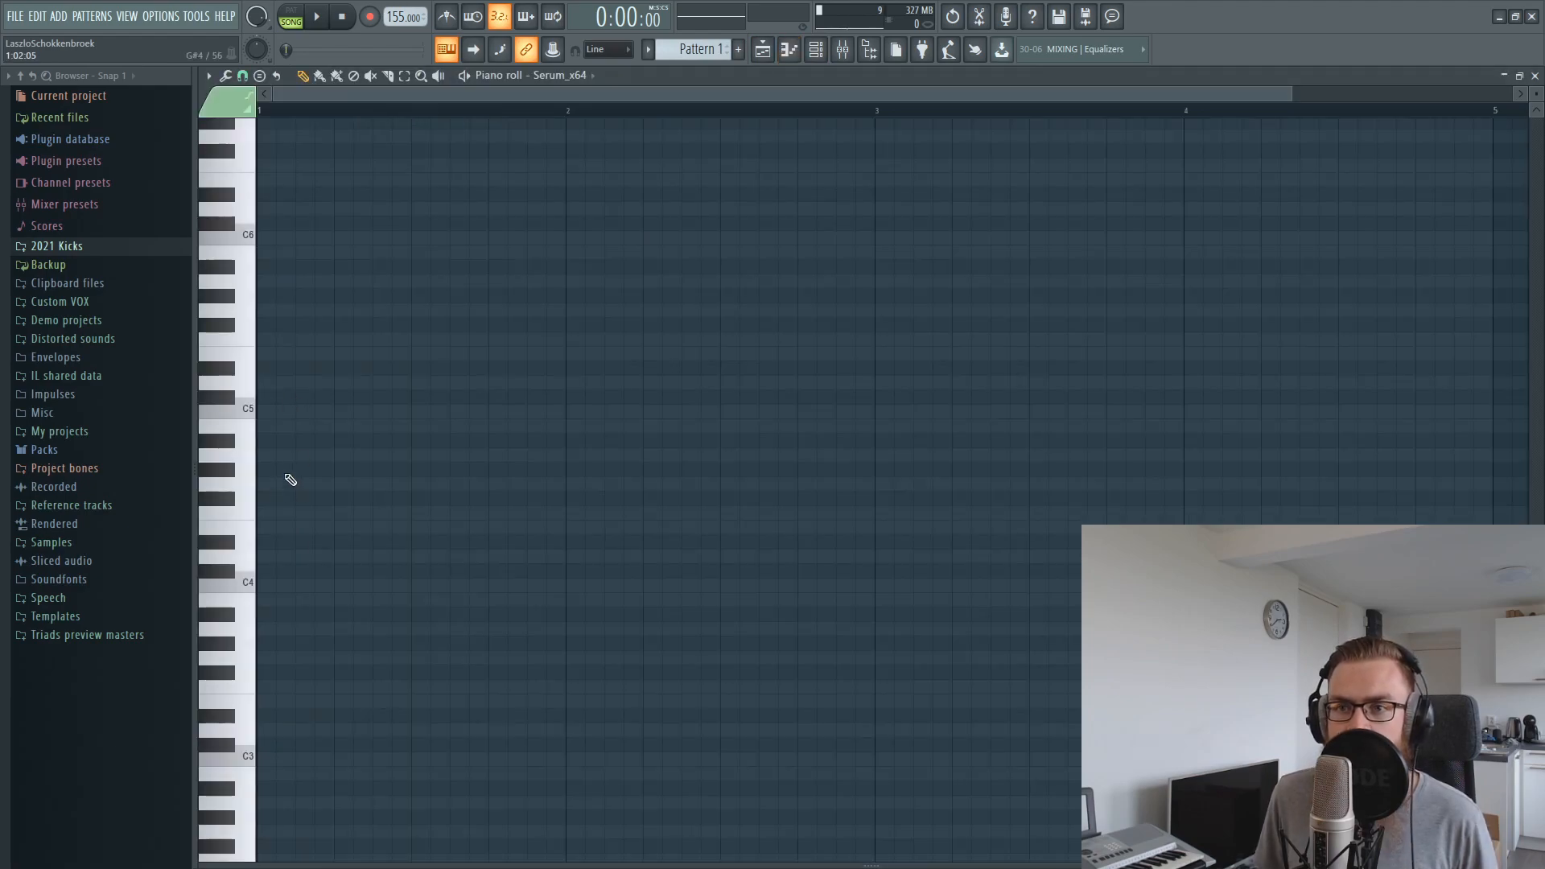
click(237, 455)
drag(296, 455, 303, 493)
Place Pattern 1 at the start of playlist track 3, play it back, and delete the stray pattern copy on track 4
click(768, 51)
drag(599, 242, 547, 235)
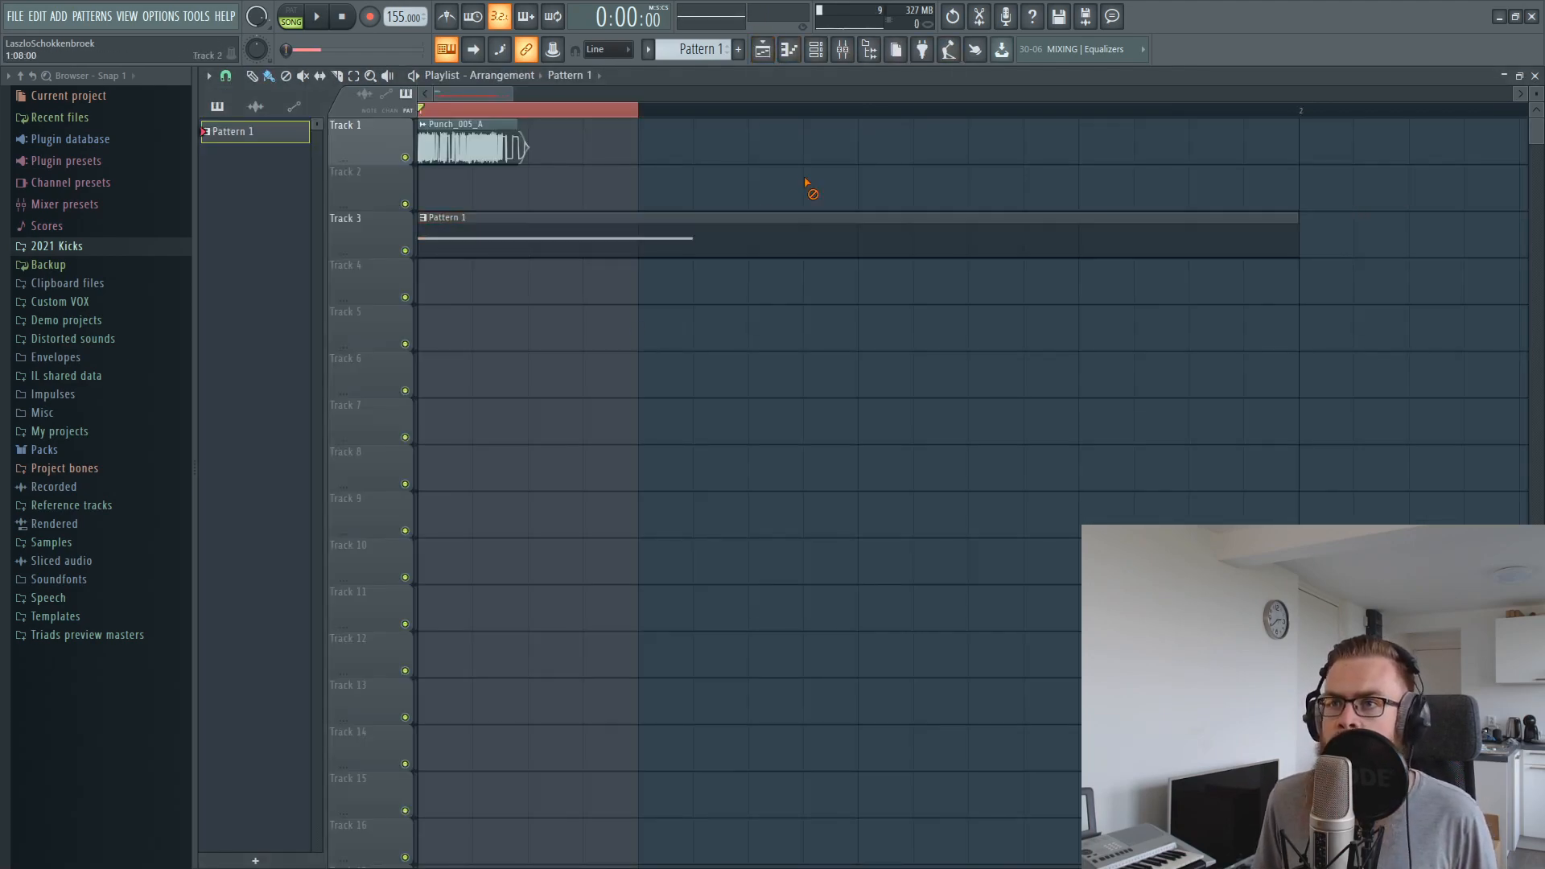
key(space)
key(space)
click(752, 276)
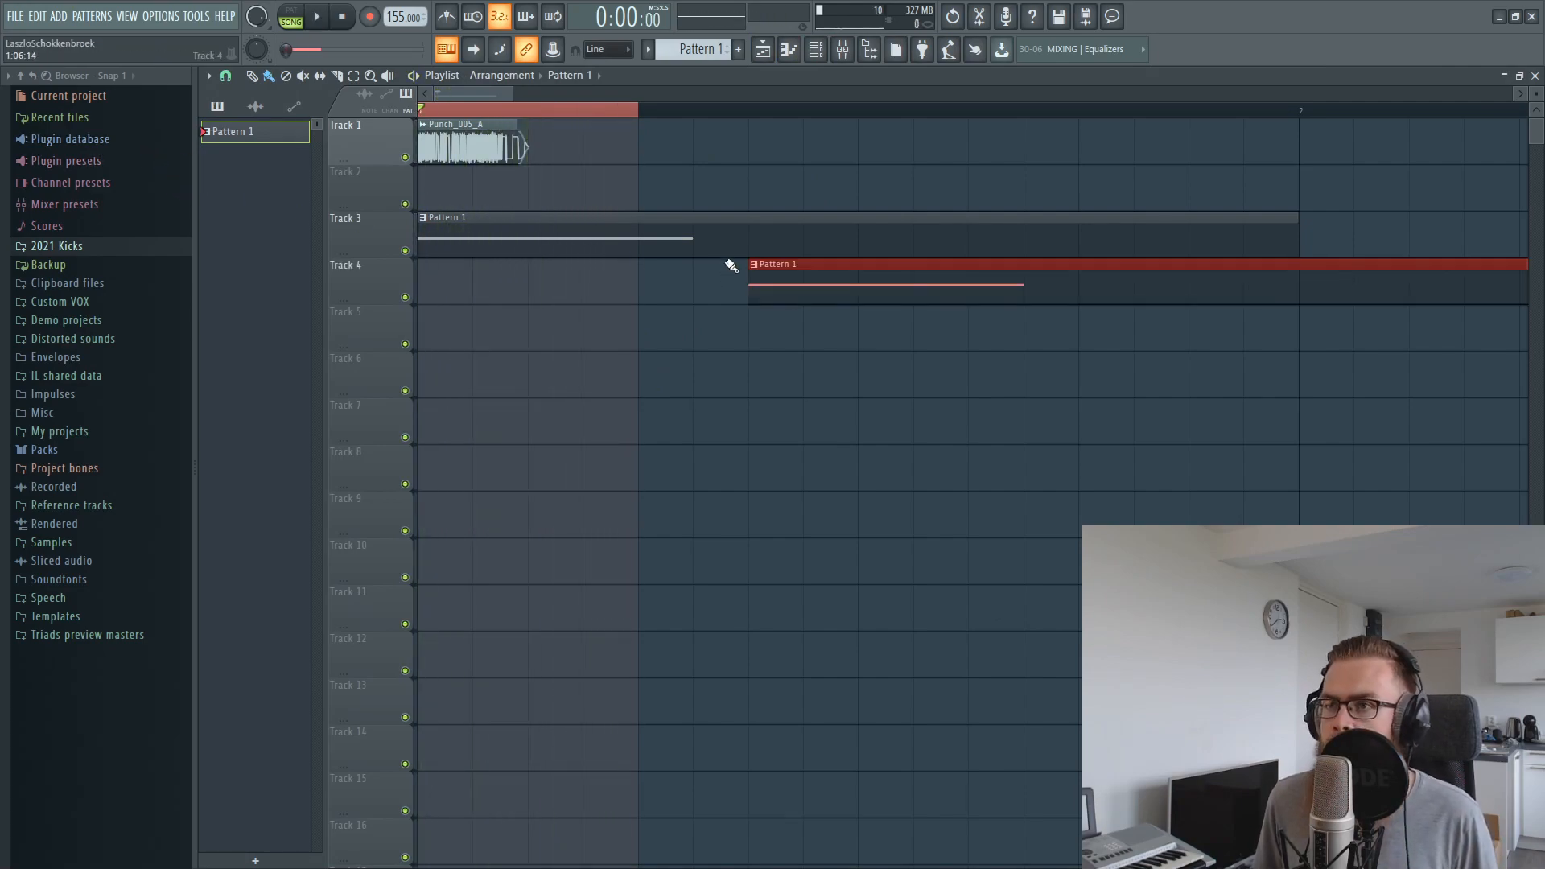
right_click(776, 296)
Lengthen the Serum note in Pattern 1 to half a bar
double_click(748, 252)
drag(347, 483, 407, 483)
click(762, 49)
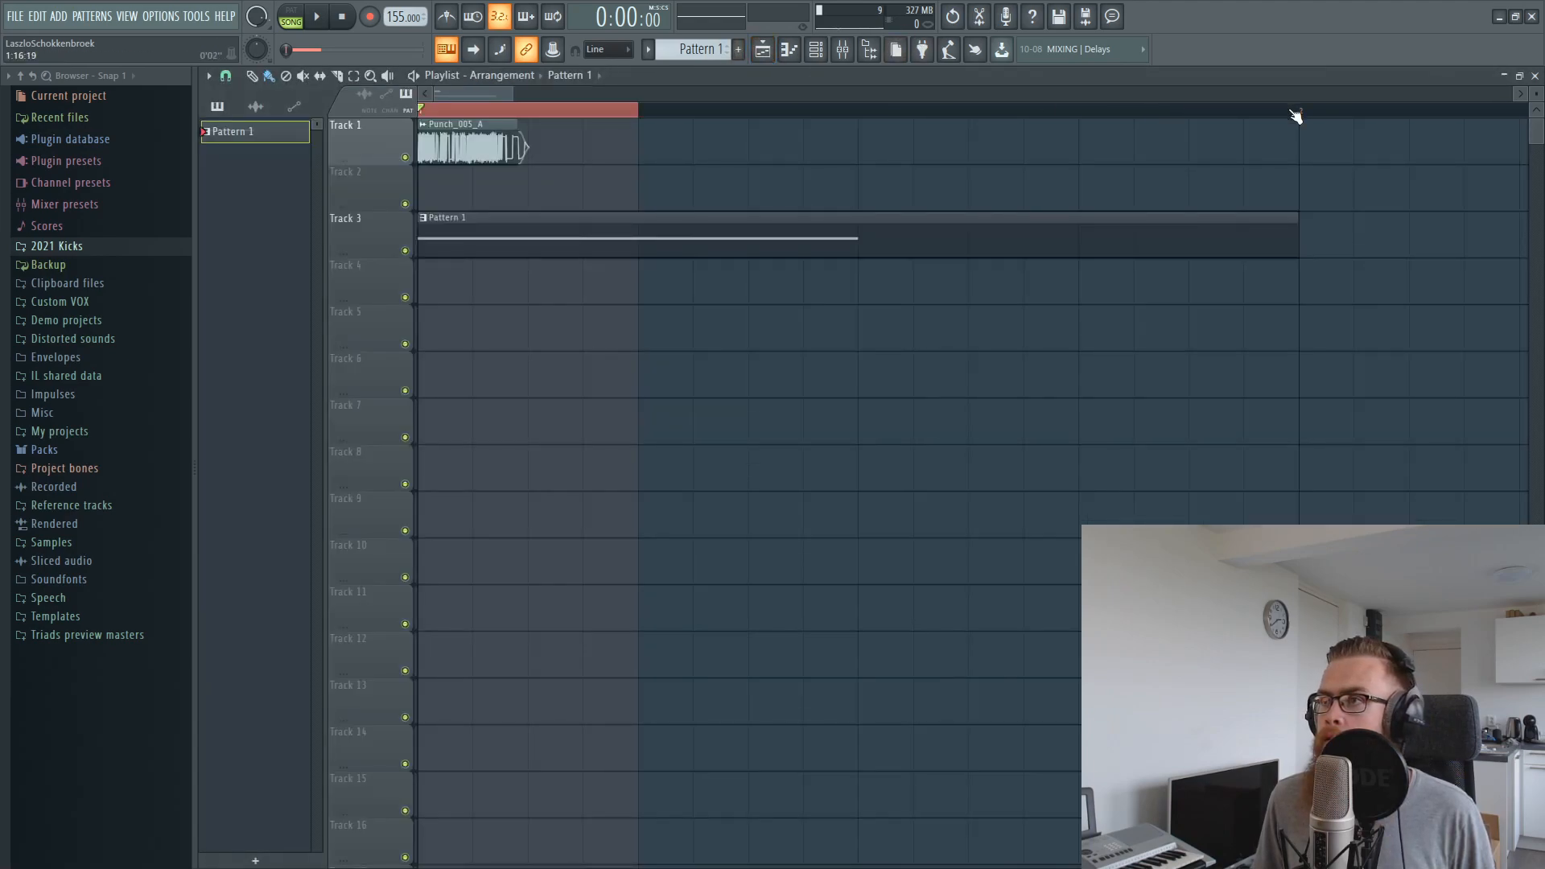
Create an automation clip for the Serum channel's volume, starting at bar 1 on playlist track 4
click(815, 49)
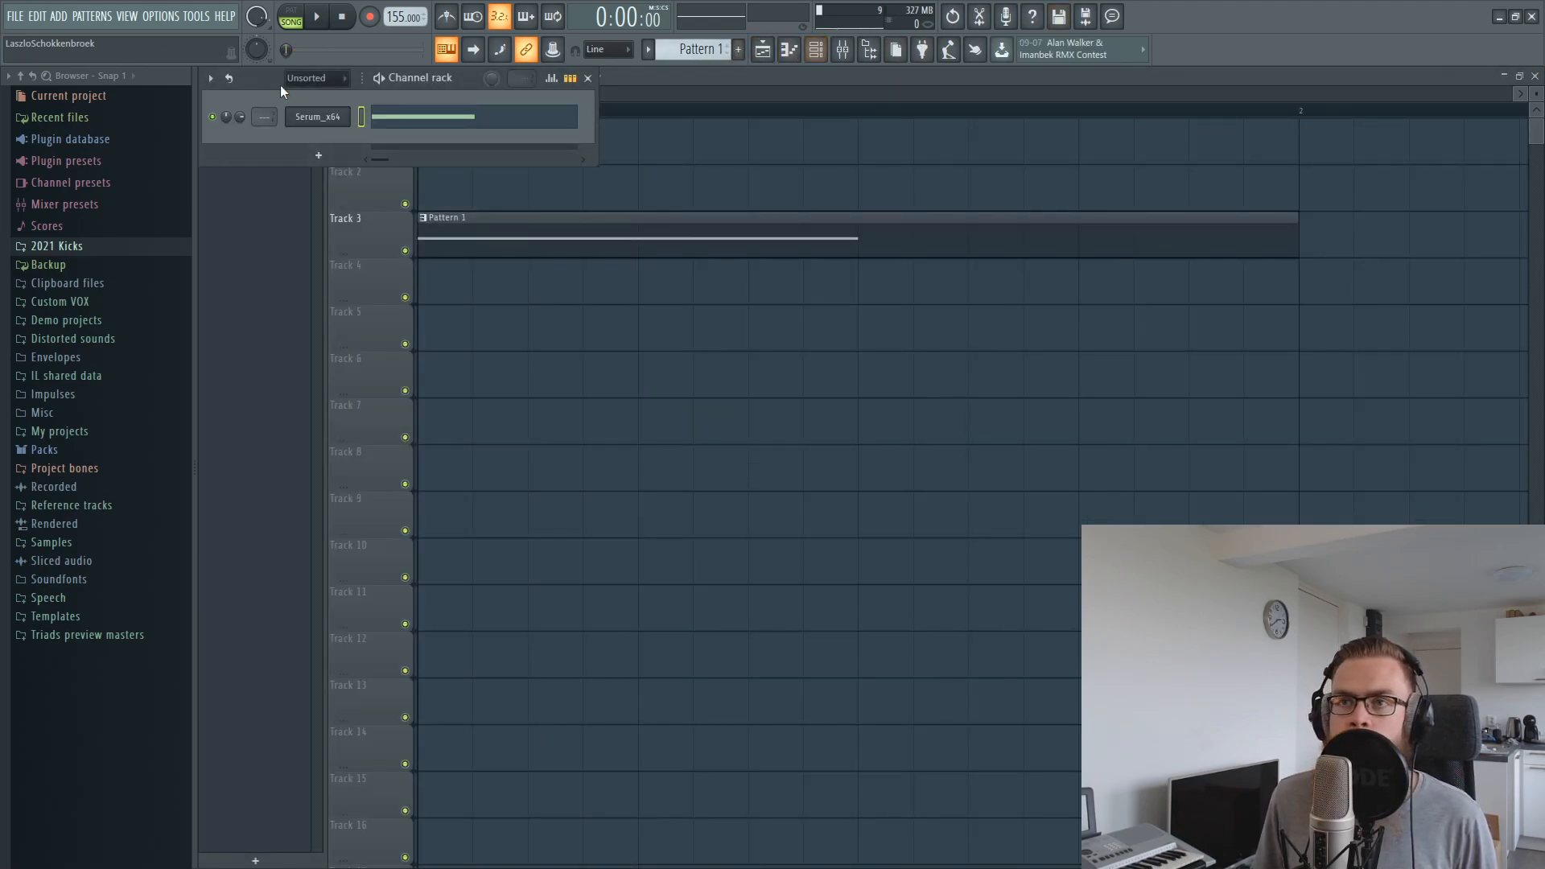
right_click(240, 112)
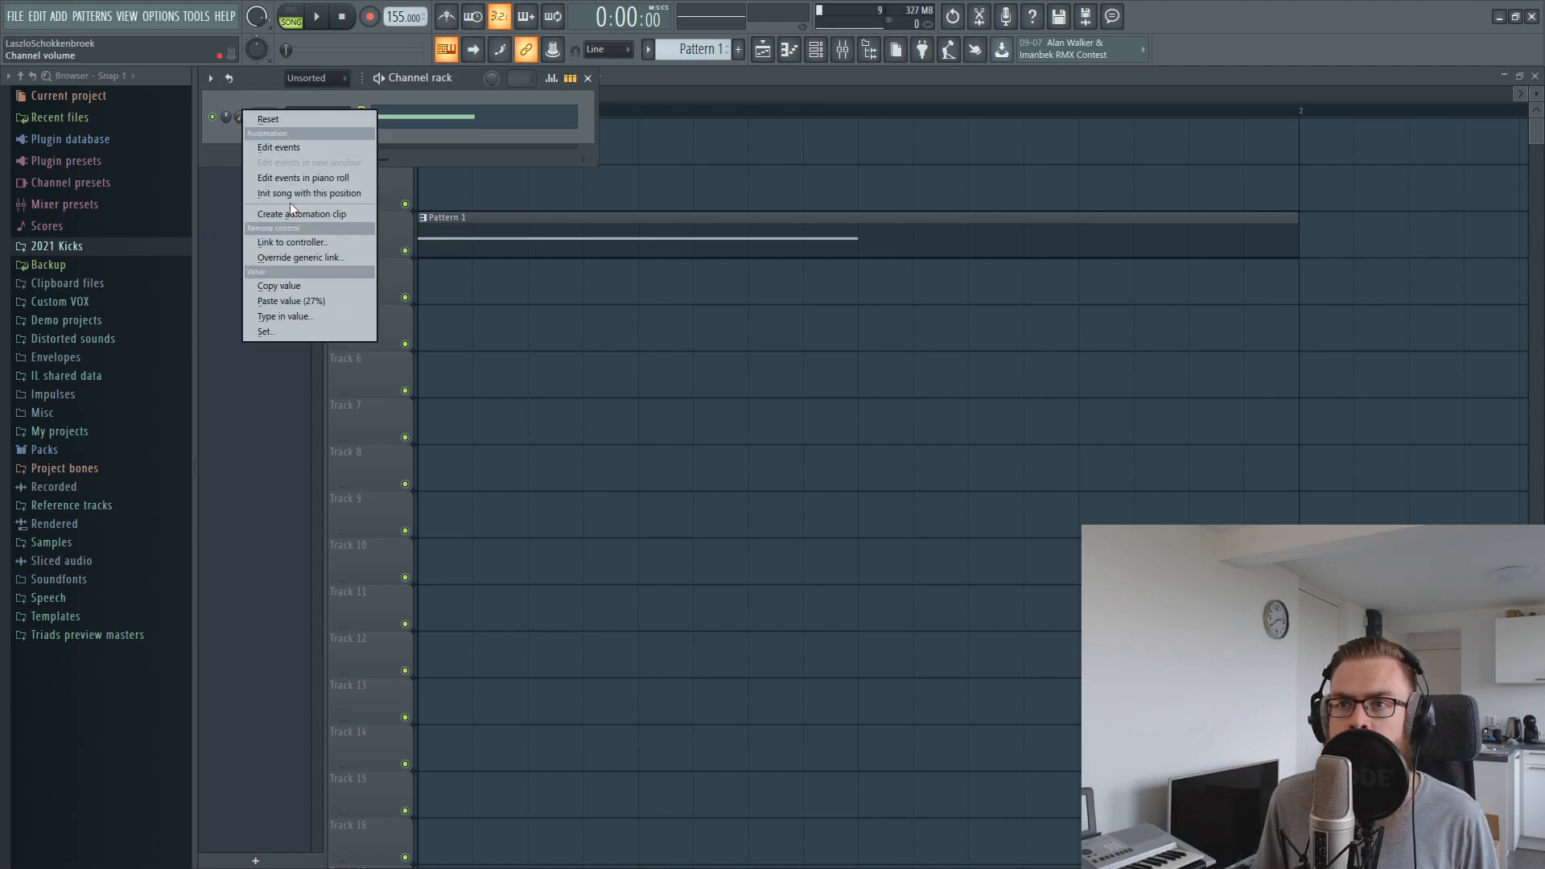
click(299, 214)
drag(492, 191, 474, 306)
Shape the volume automation to peak an eighth of a bar in, hold, and curve down to zero at three eighths of the bar
right_click(529, 278)
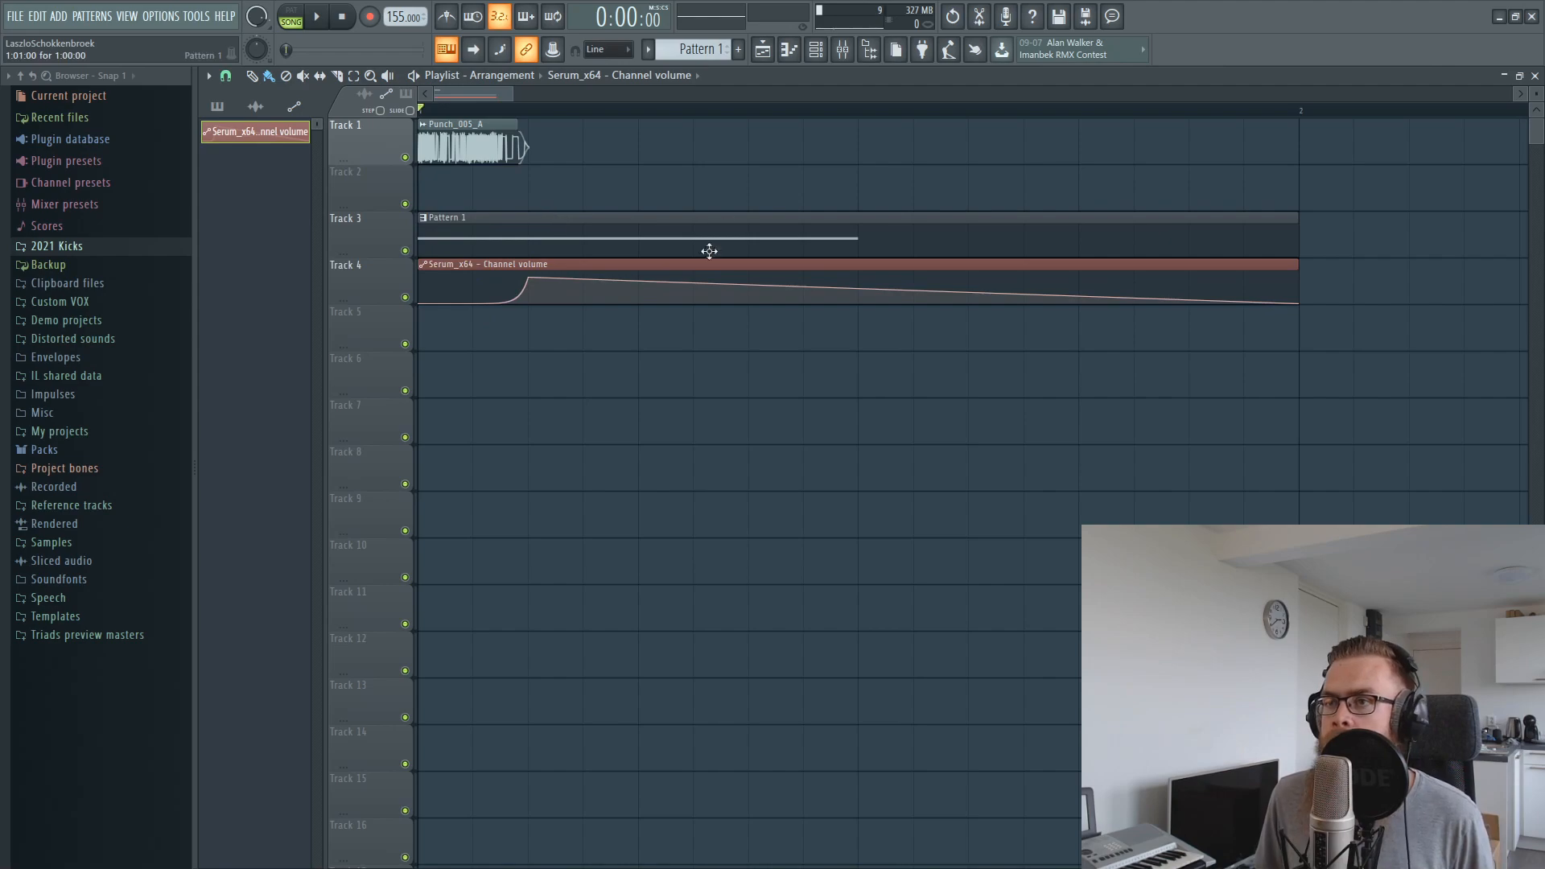
right_click(749, 302)
drag(638, 290, 638, 272)
Play back the arrangement and shift the automation's peak point slightly earlier, to the end of the punch sample
drag(530, 234, 658, 235)
drag(562, 238, 654, 233)
drag(511, 188, 529, 142)
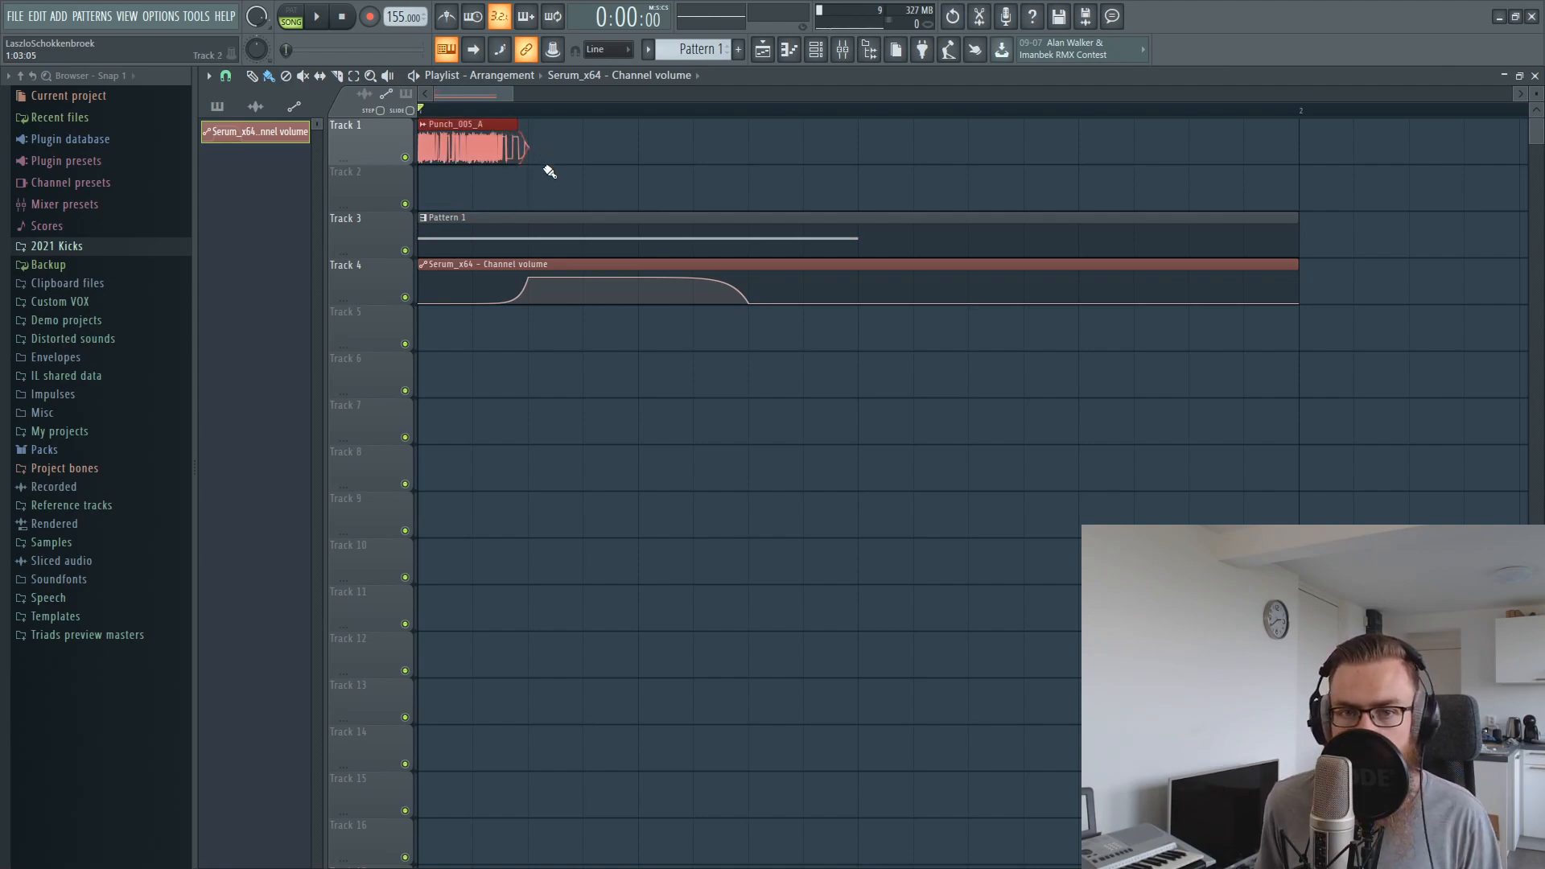
click(701, 170)
key(space)
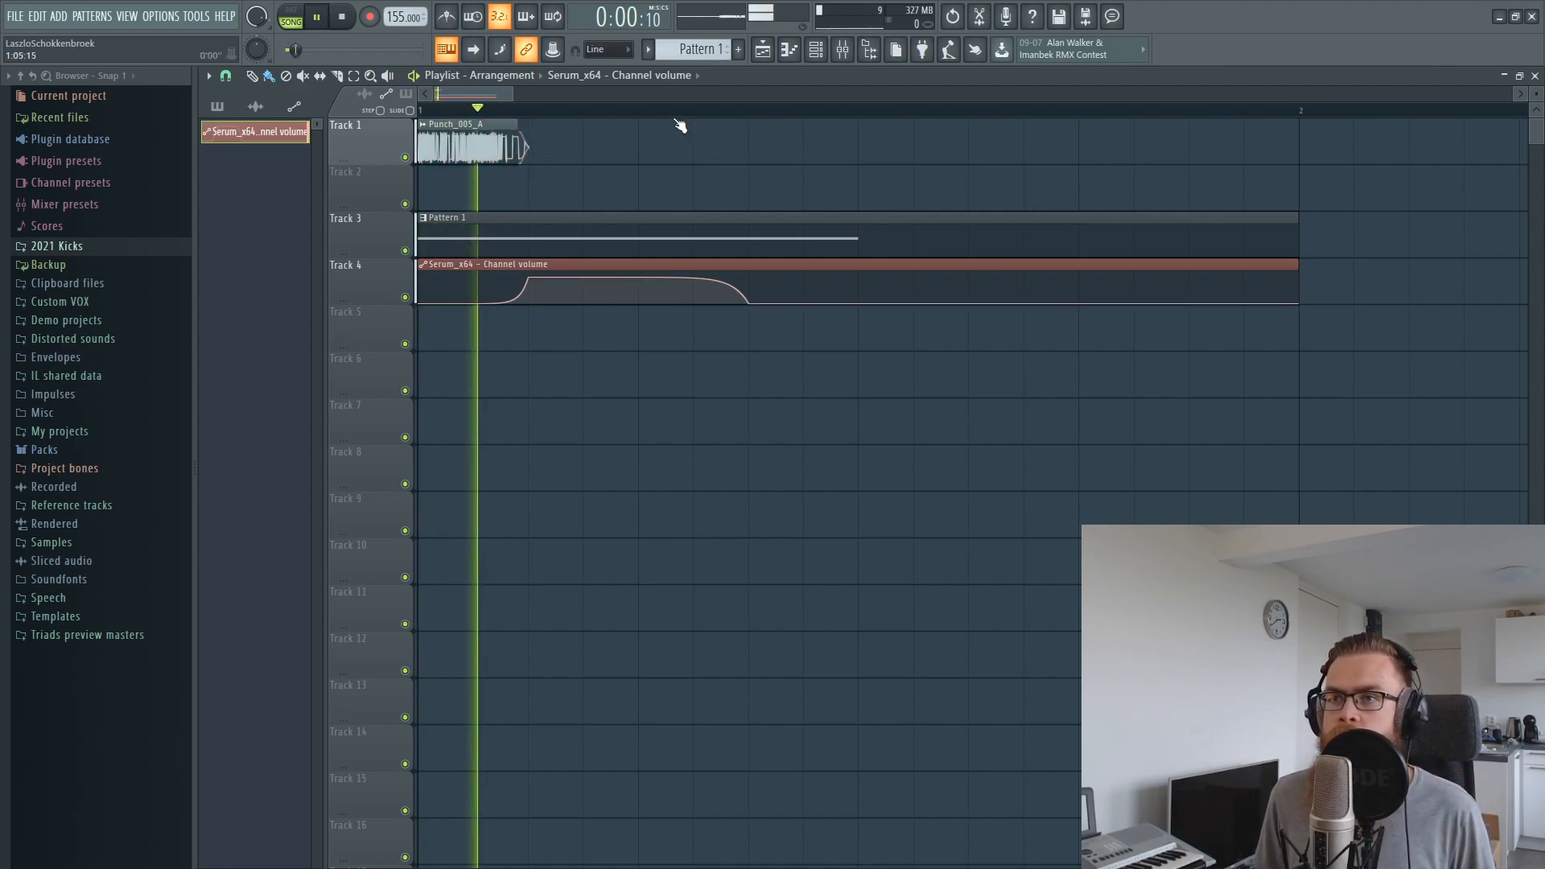
drag(535, 276, 518, 276)
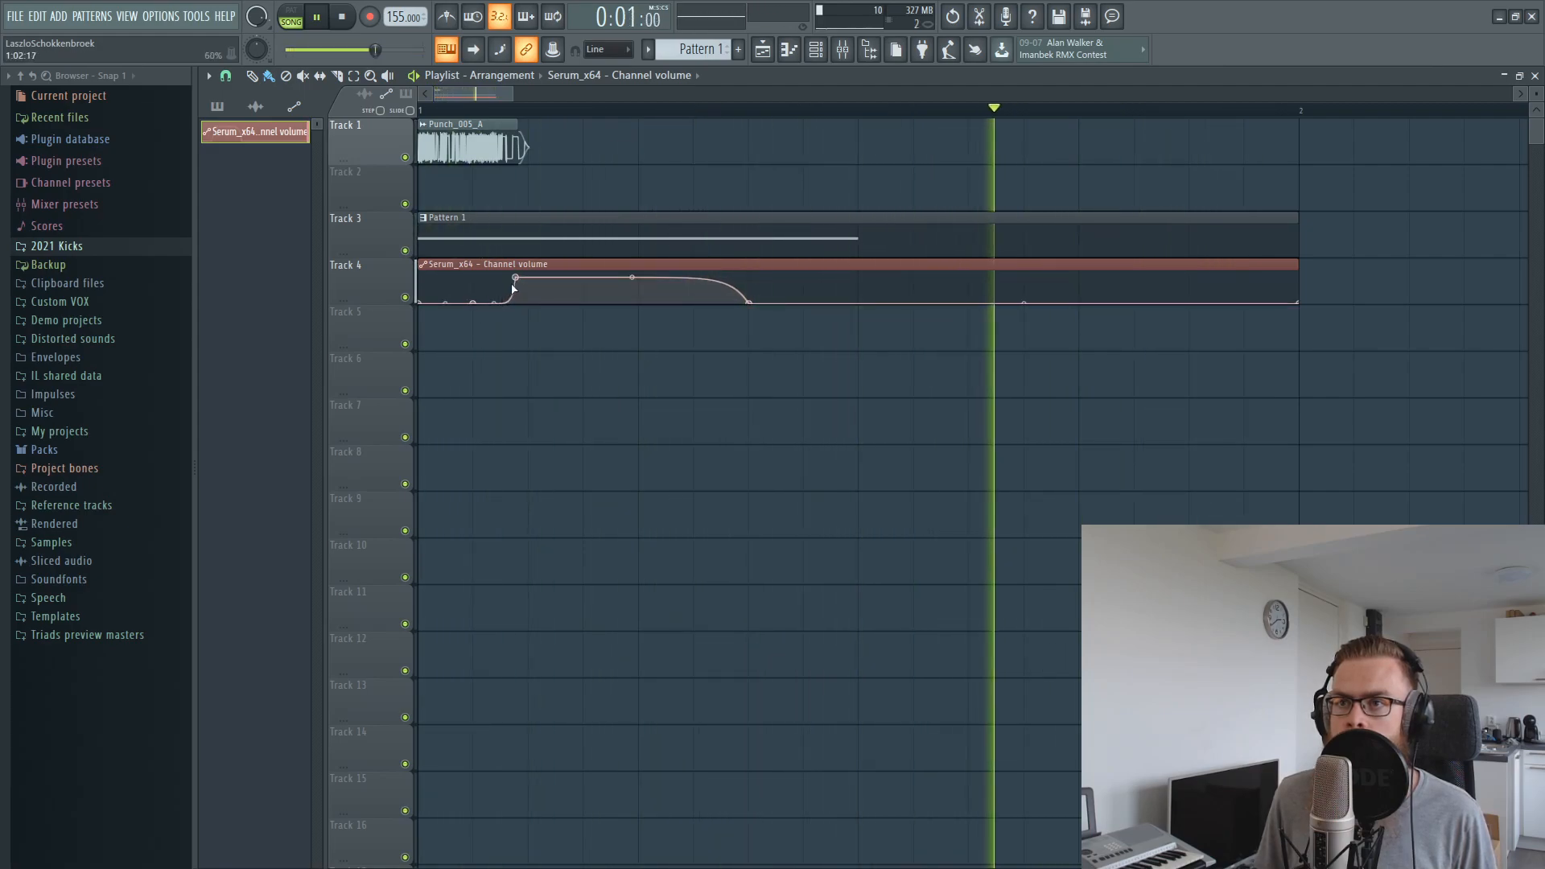
Enable the distortion effect on the Serum channel and set its mode to Zero-Square
key(F9)
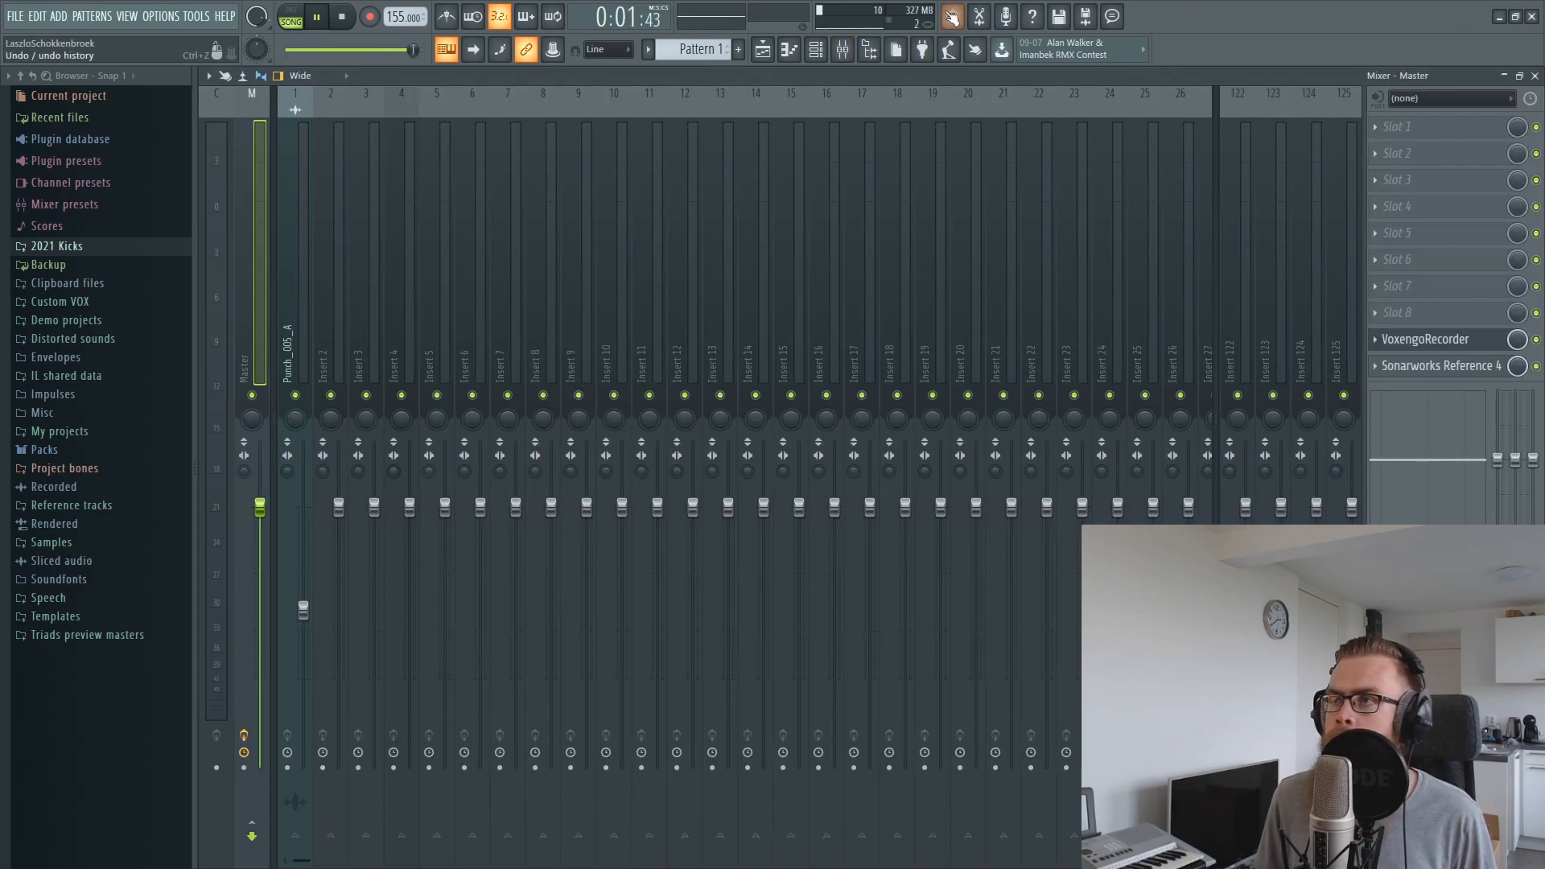
key(F6)
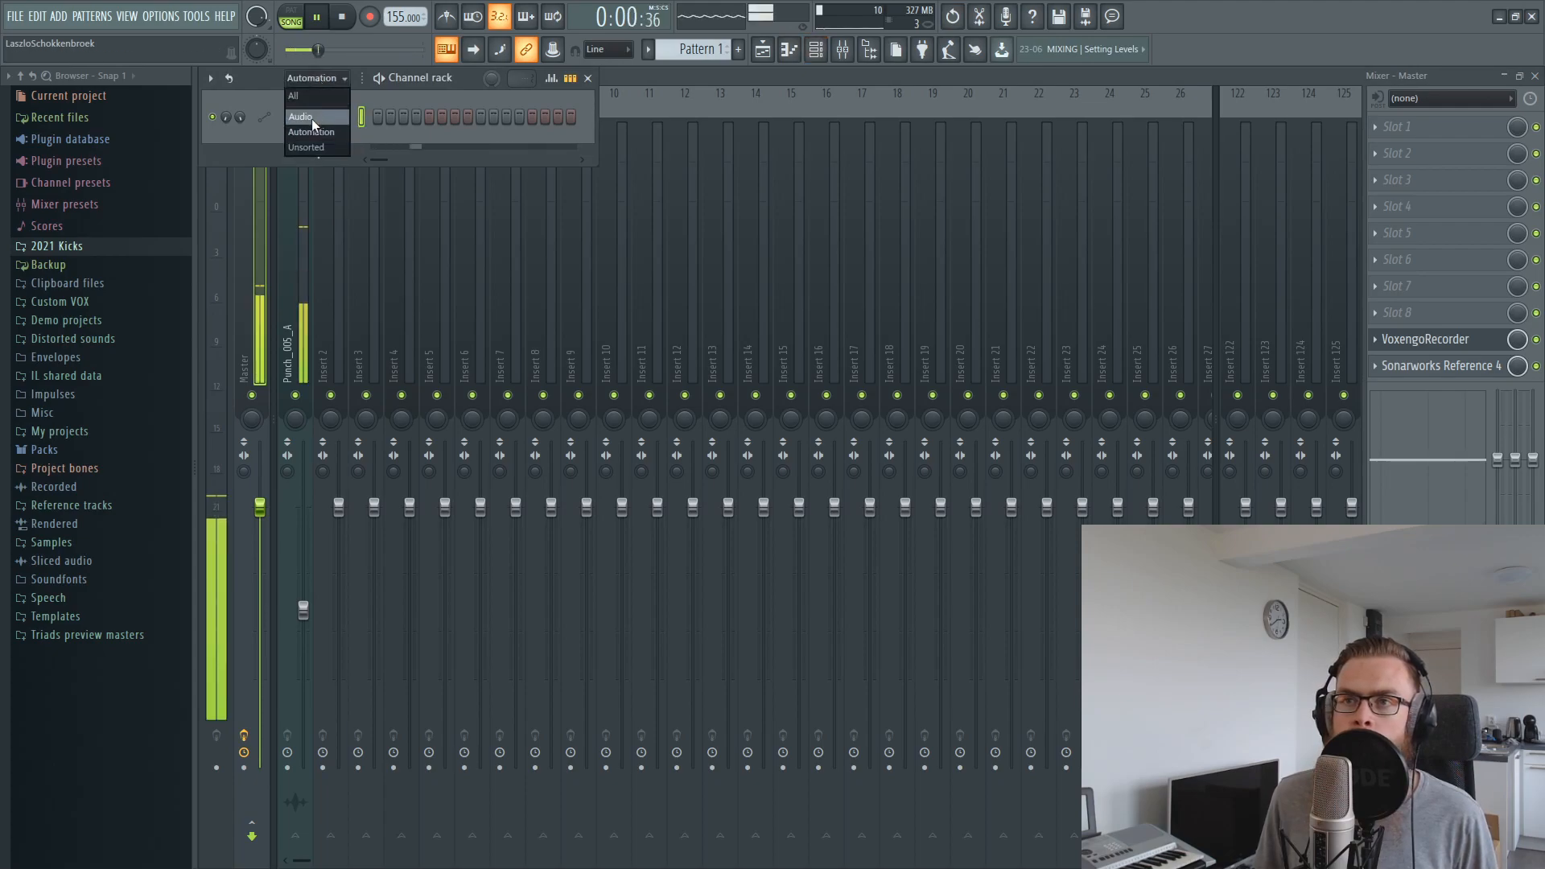
click(314, 77)
click(306, 148)
key(space)
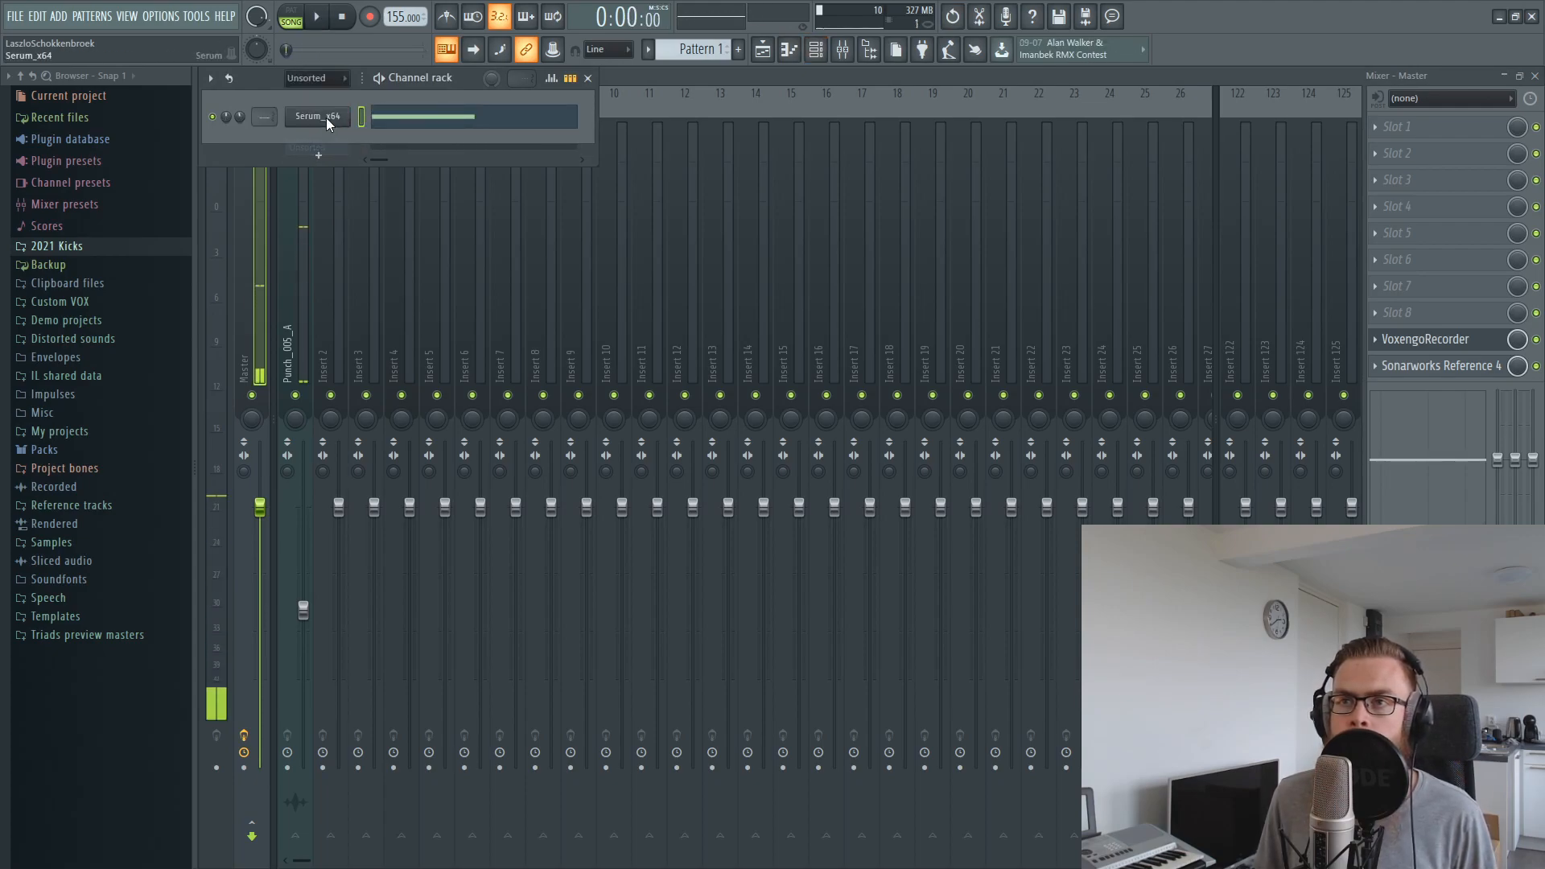
click(322, 117)
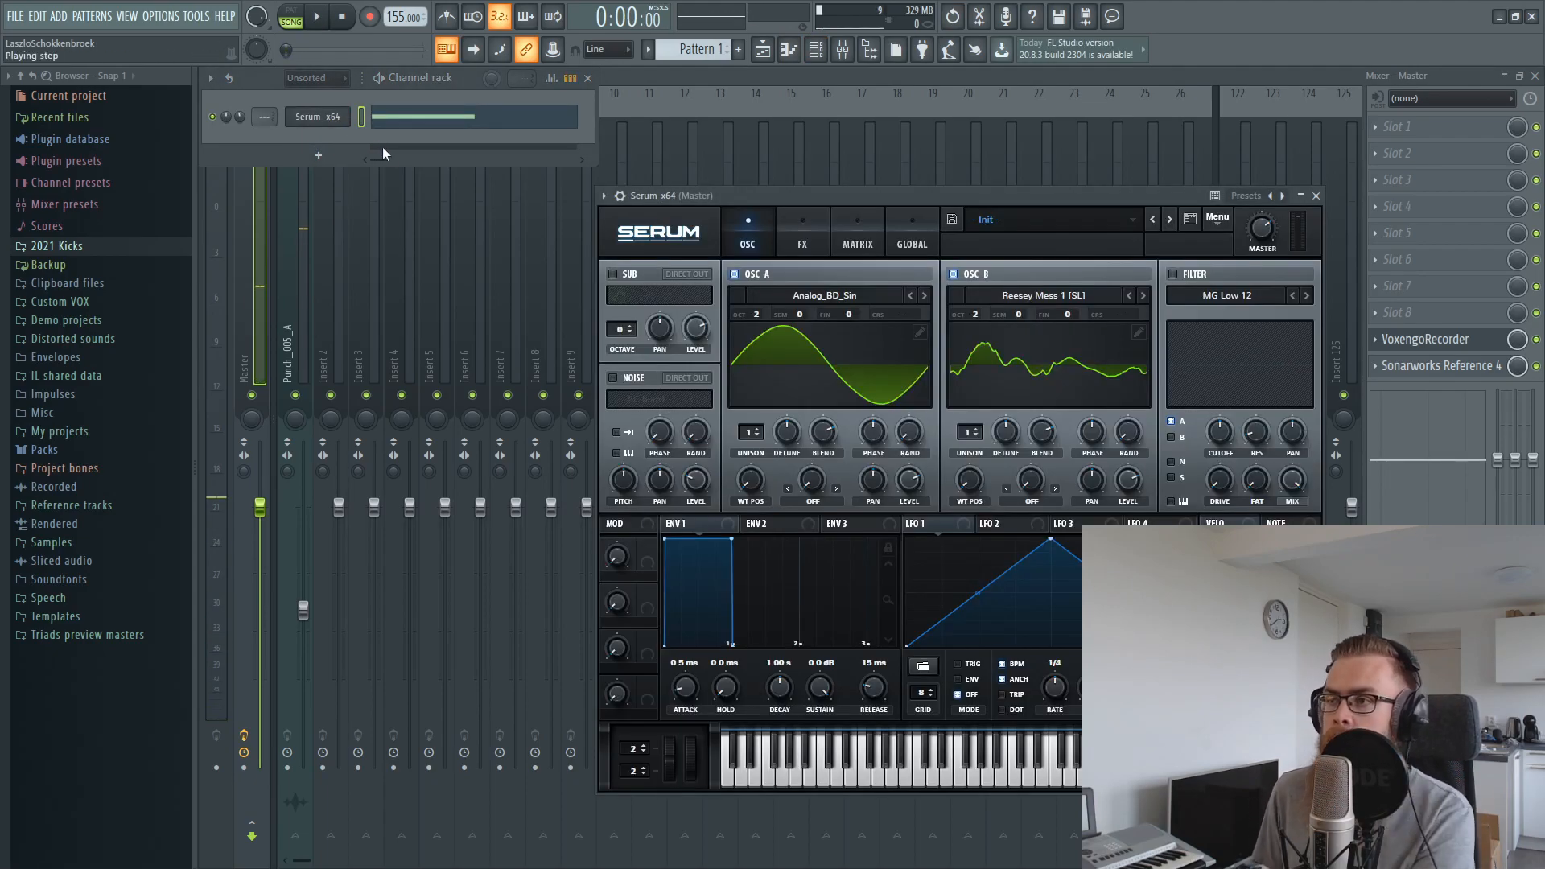
click(802, 237)
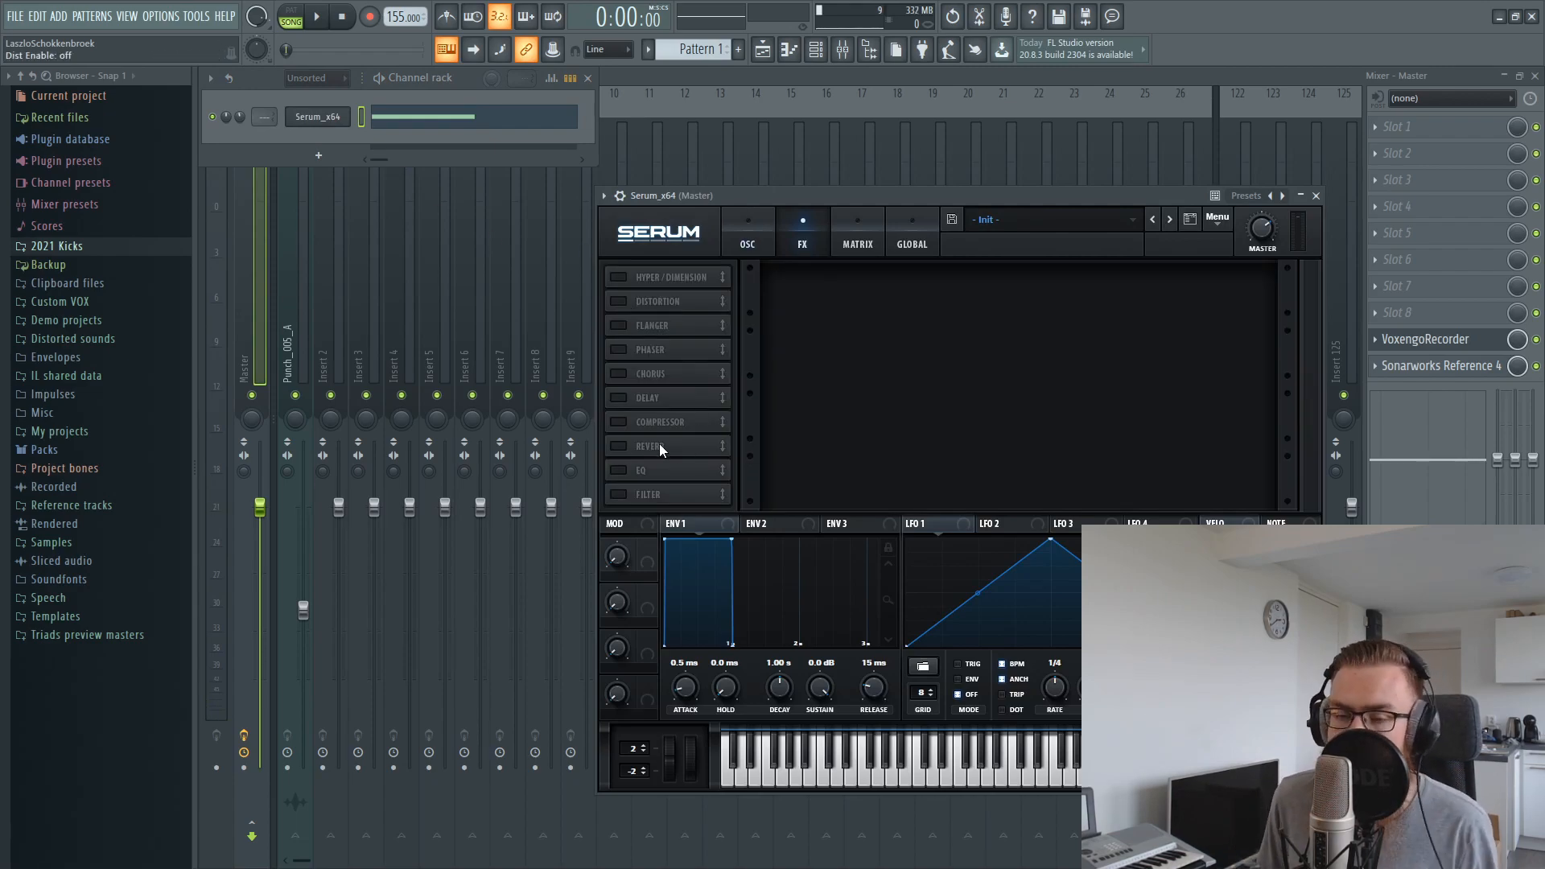
click(619, 302)
click(861, 291)
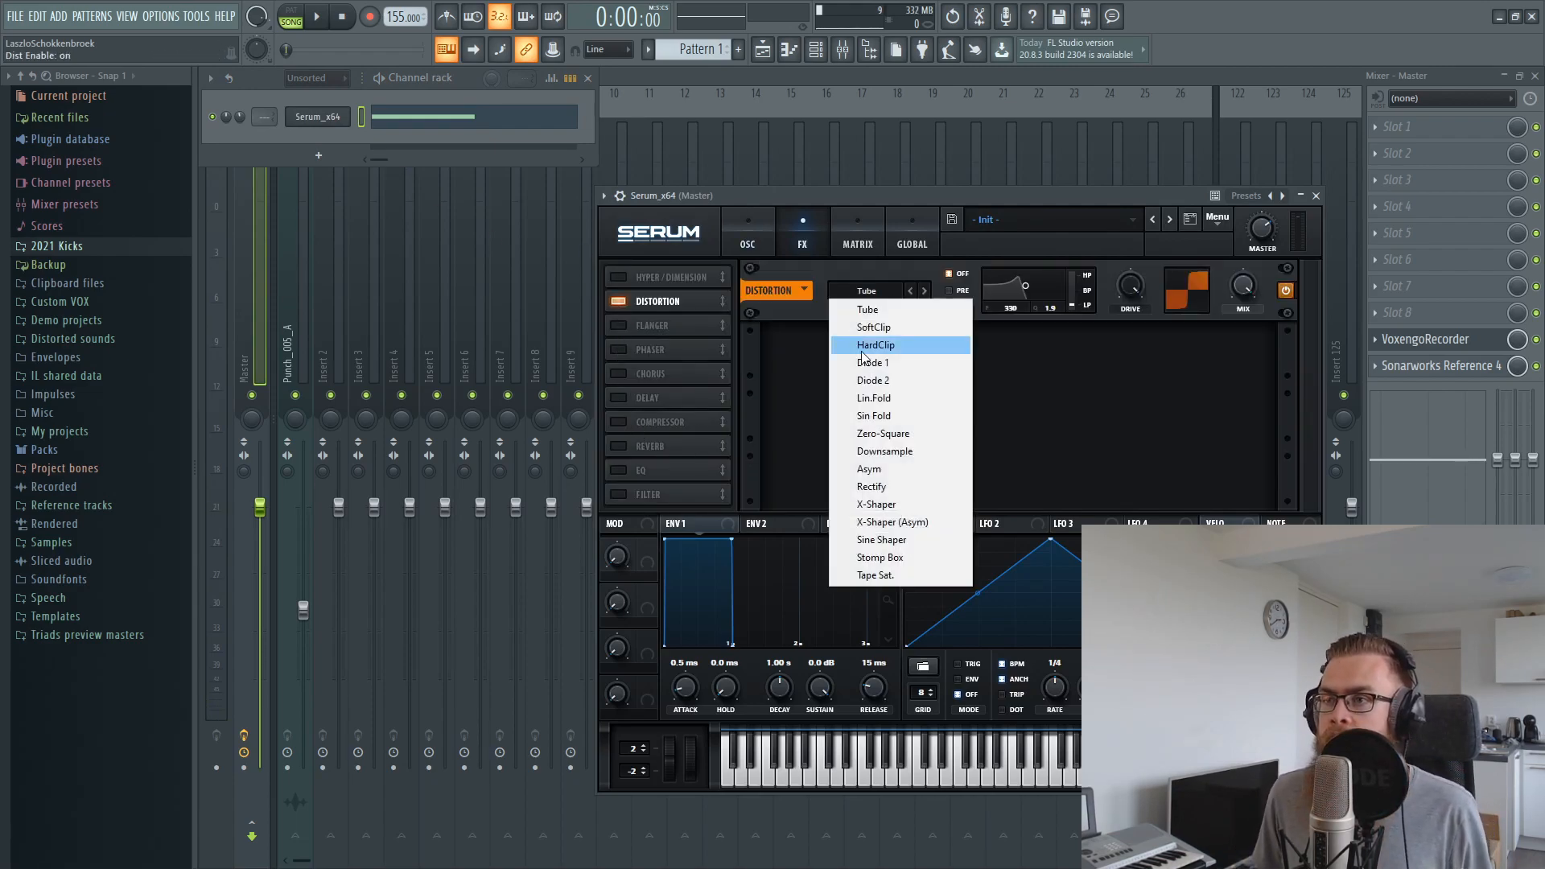
click(885, 438)
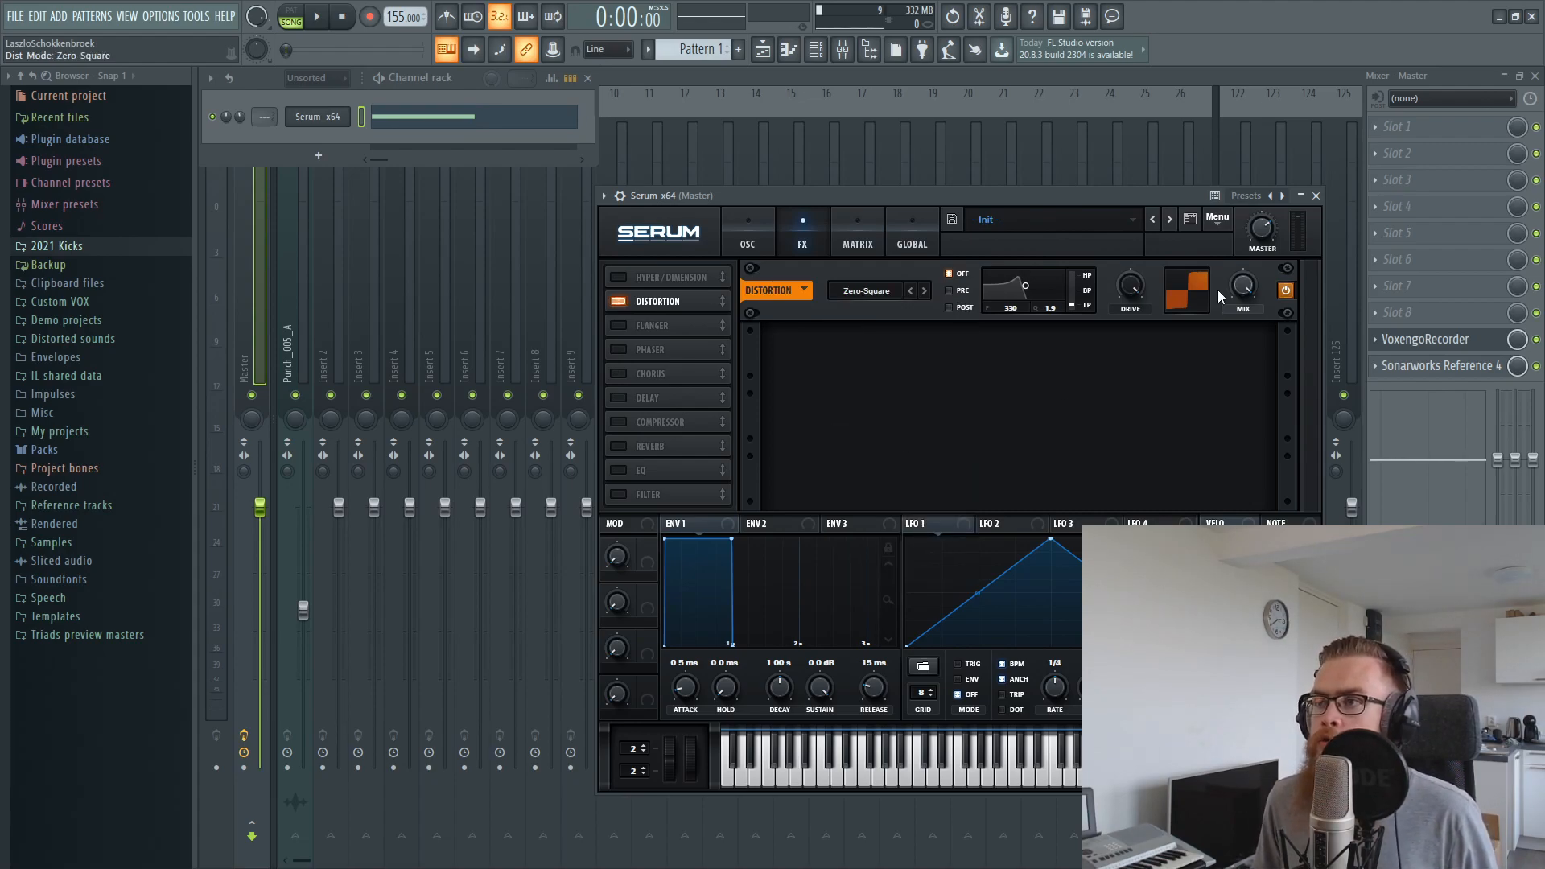
Set oscillator B's wavetable position to 33, modulate it with LFO 1, and listen to the result
drag(918, 203, 687, 197)
click(553, 241)
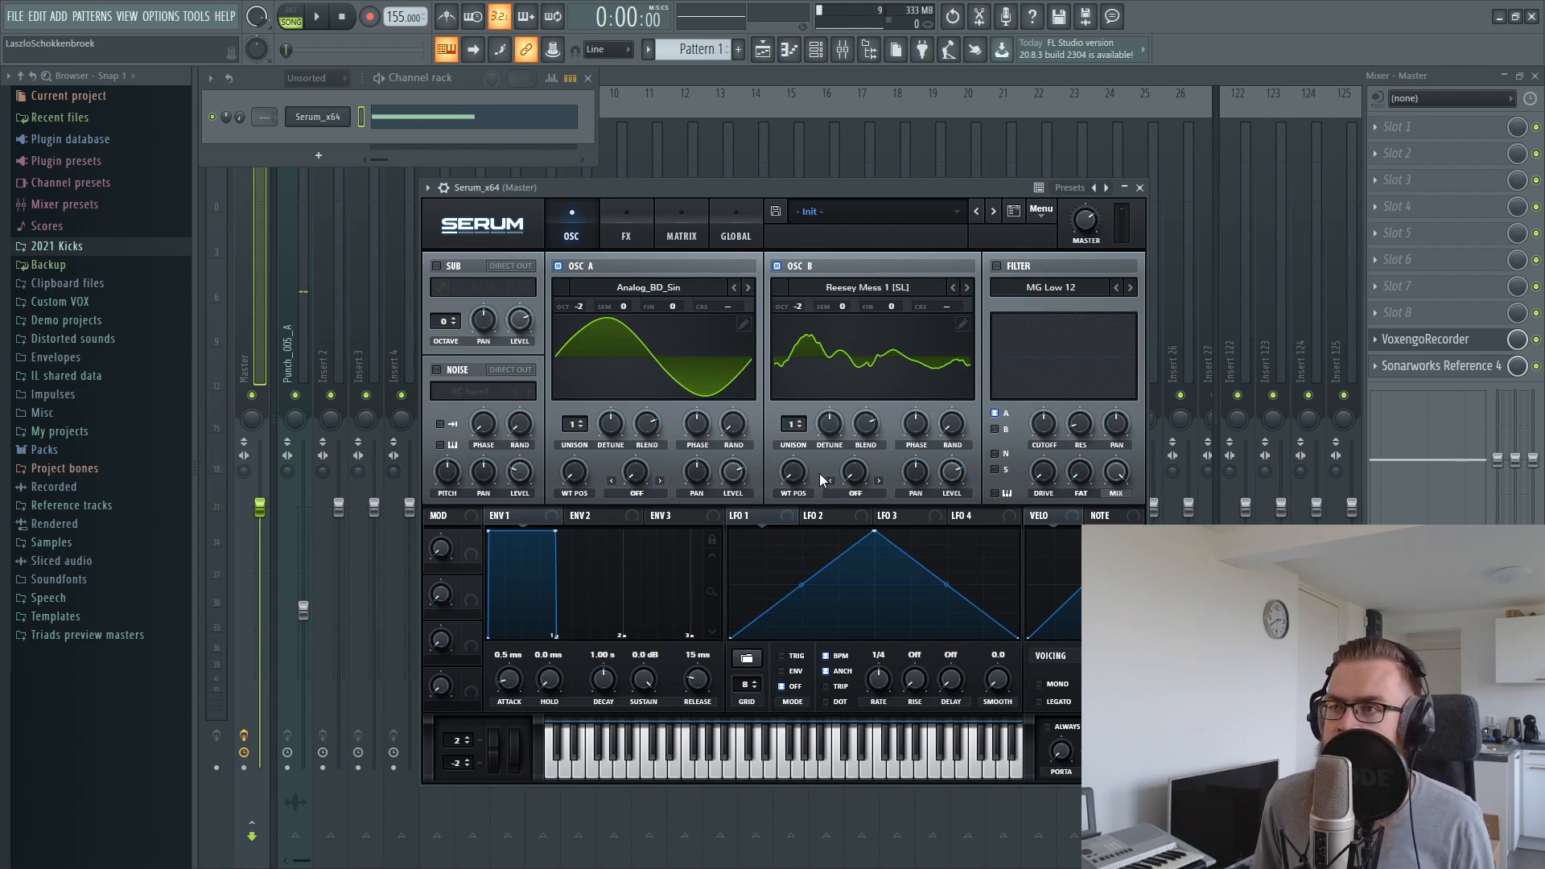
mouse_move(792, 472)
mouse_down()
mouse_move(793, 426)
mouse_move(801, 502)
mouse_move(803, 432)
mouse_move(800, 447)
mouse_up()
key(space)
key(space)
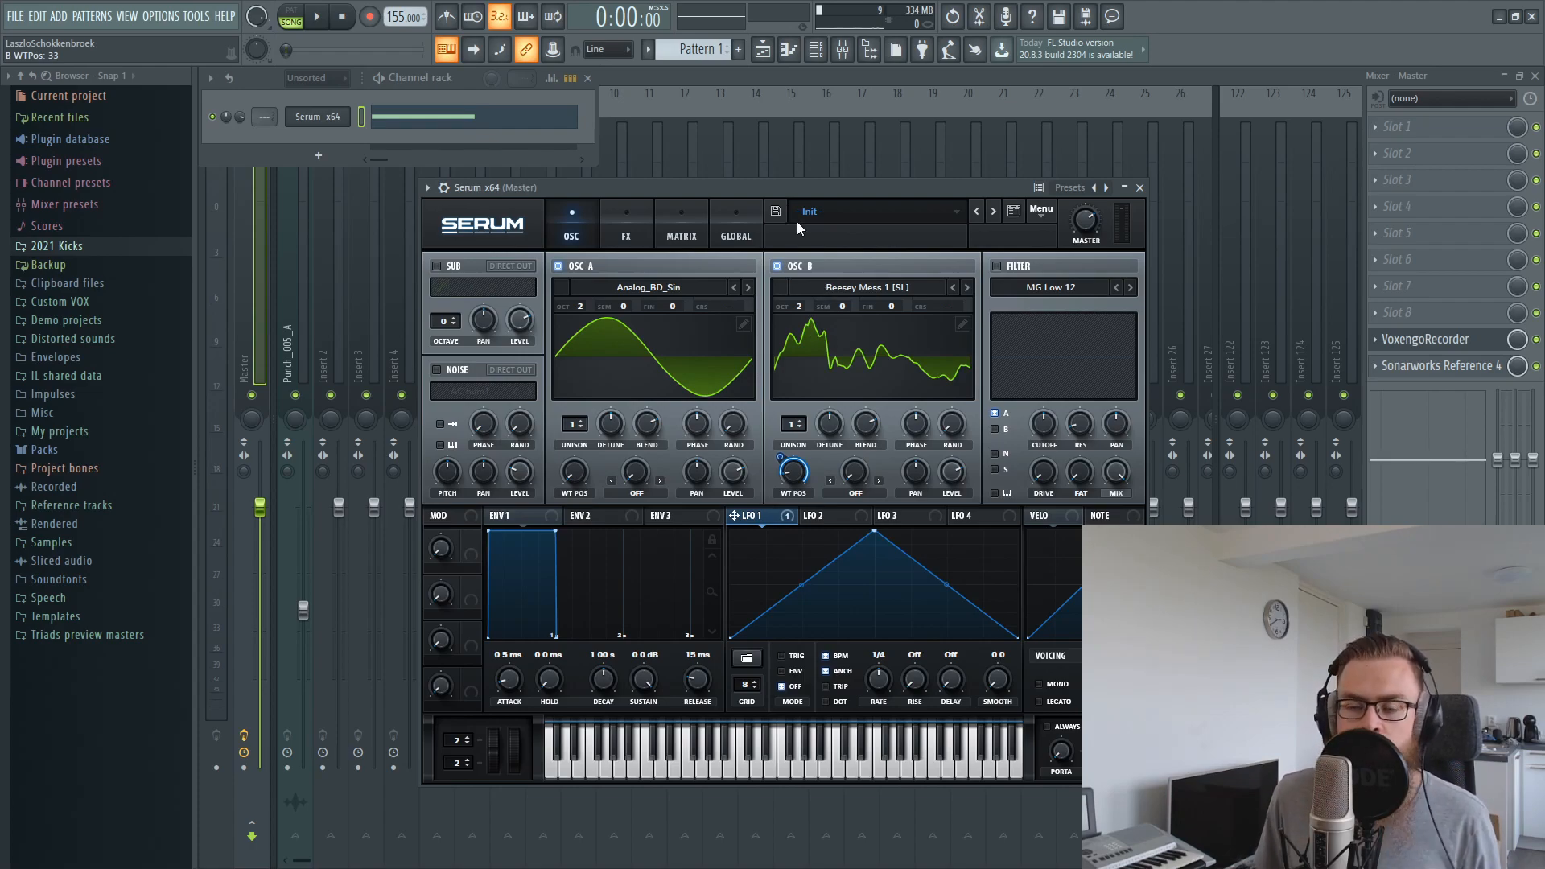
Mark the first beat of the playlist as the time selection for looping
click(762, 49)
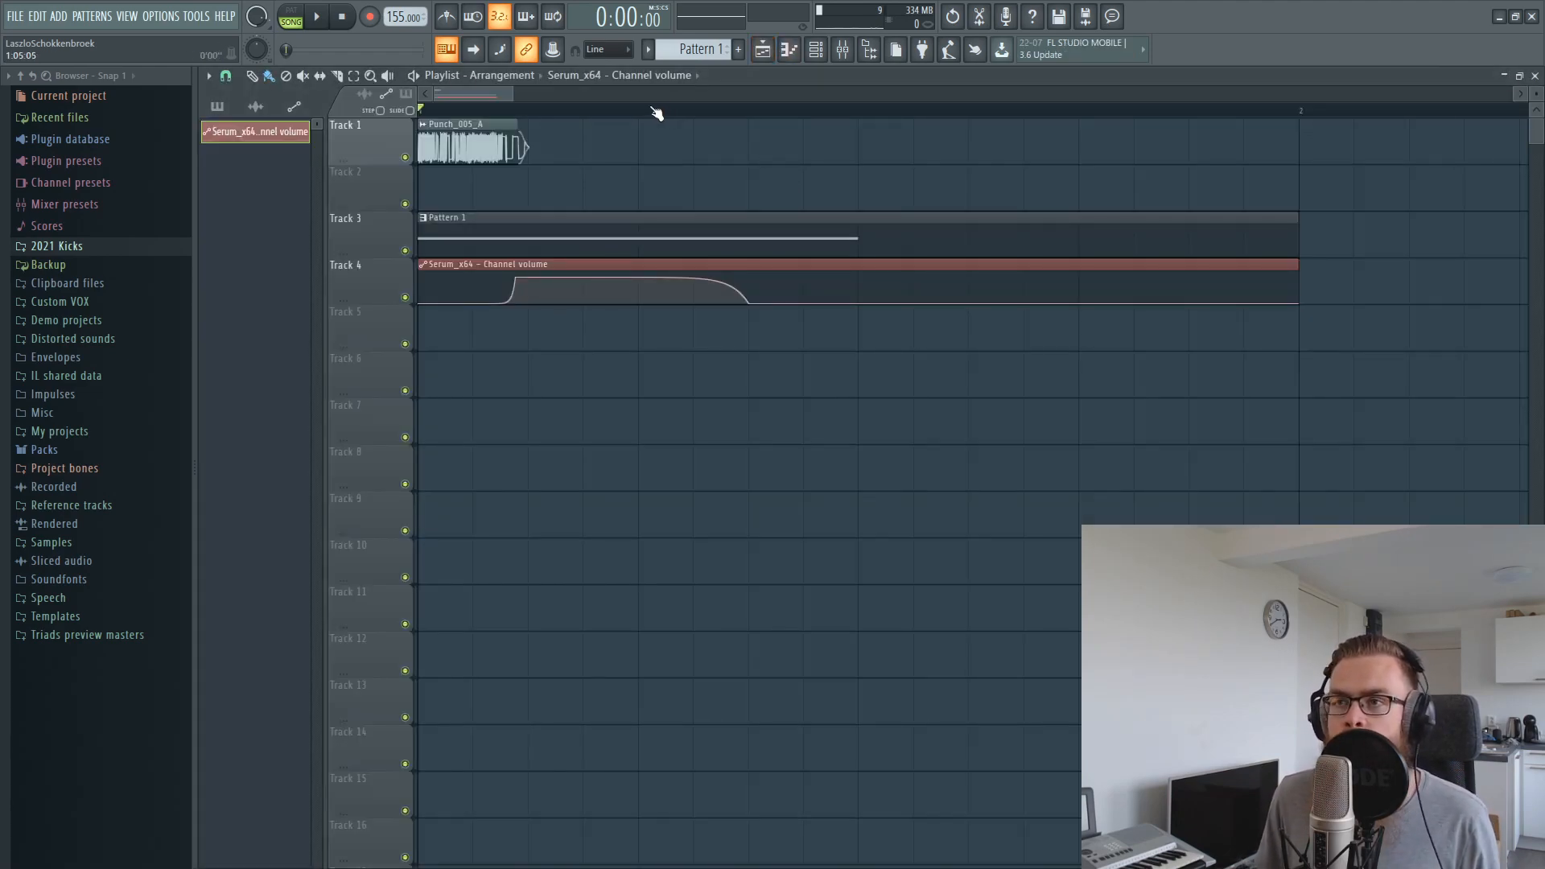
drag(639, 110, 419, 110)
Route the Serum channel to mixer track 2
click(789, 50)
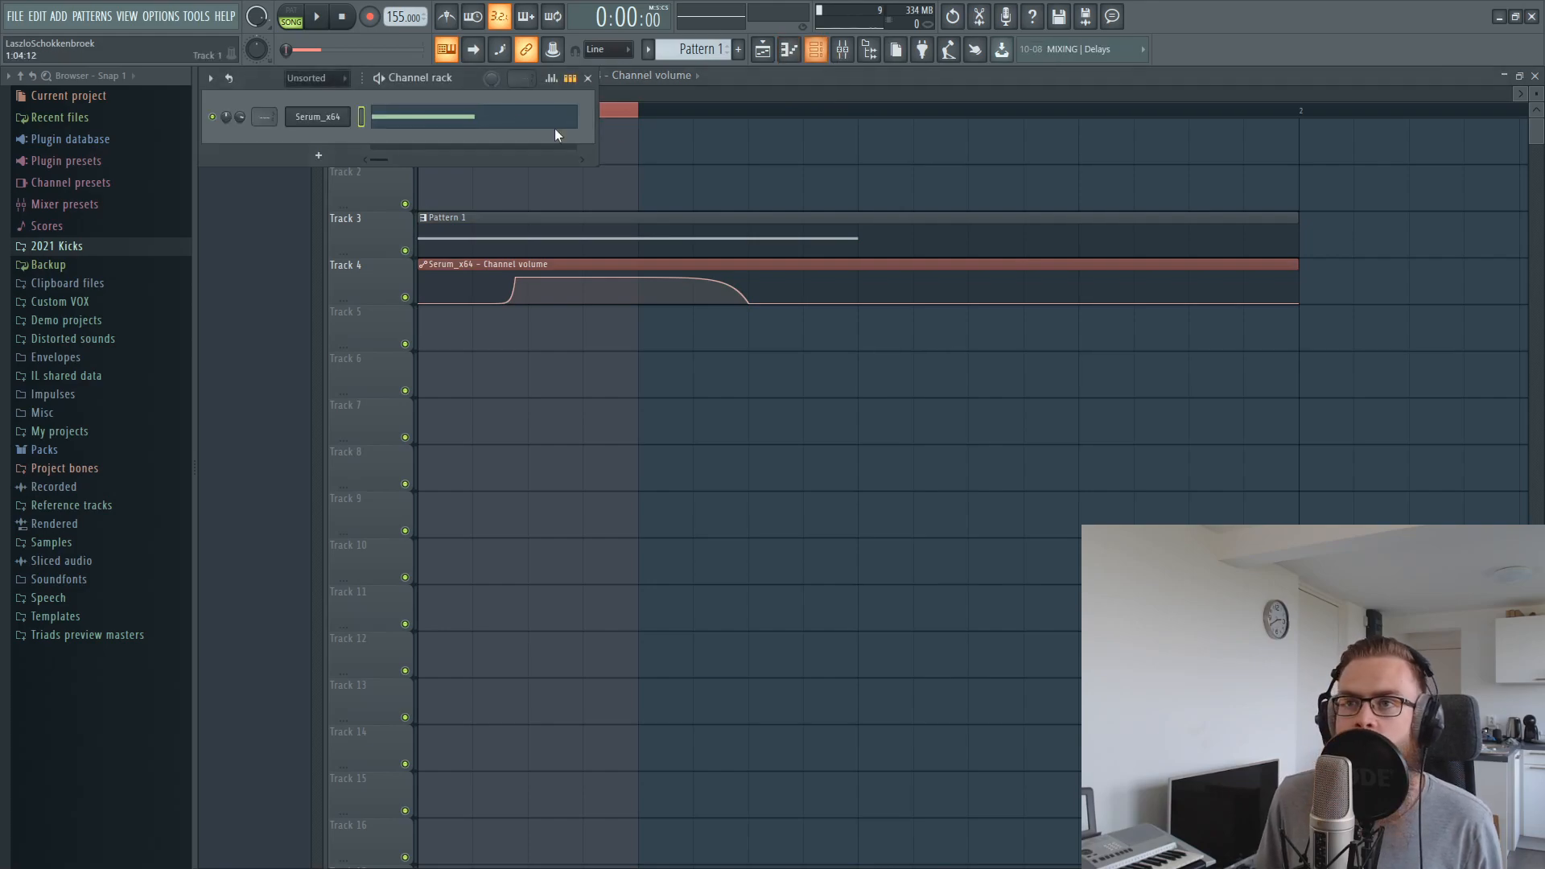
click(315, 116)
click(443, 187)
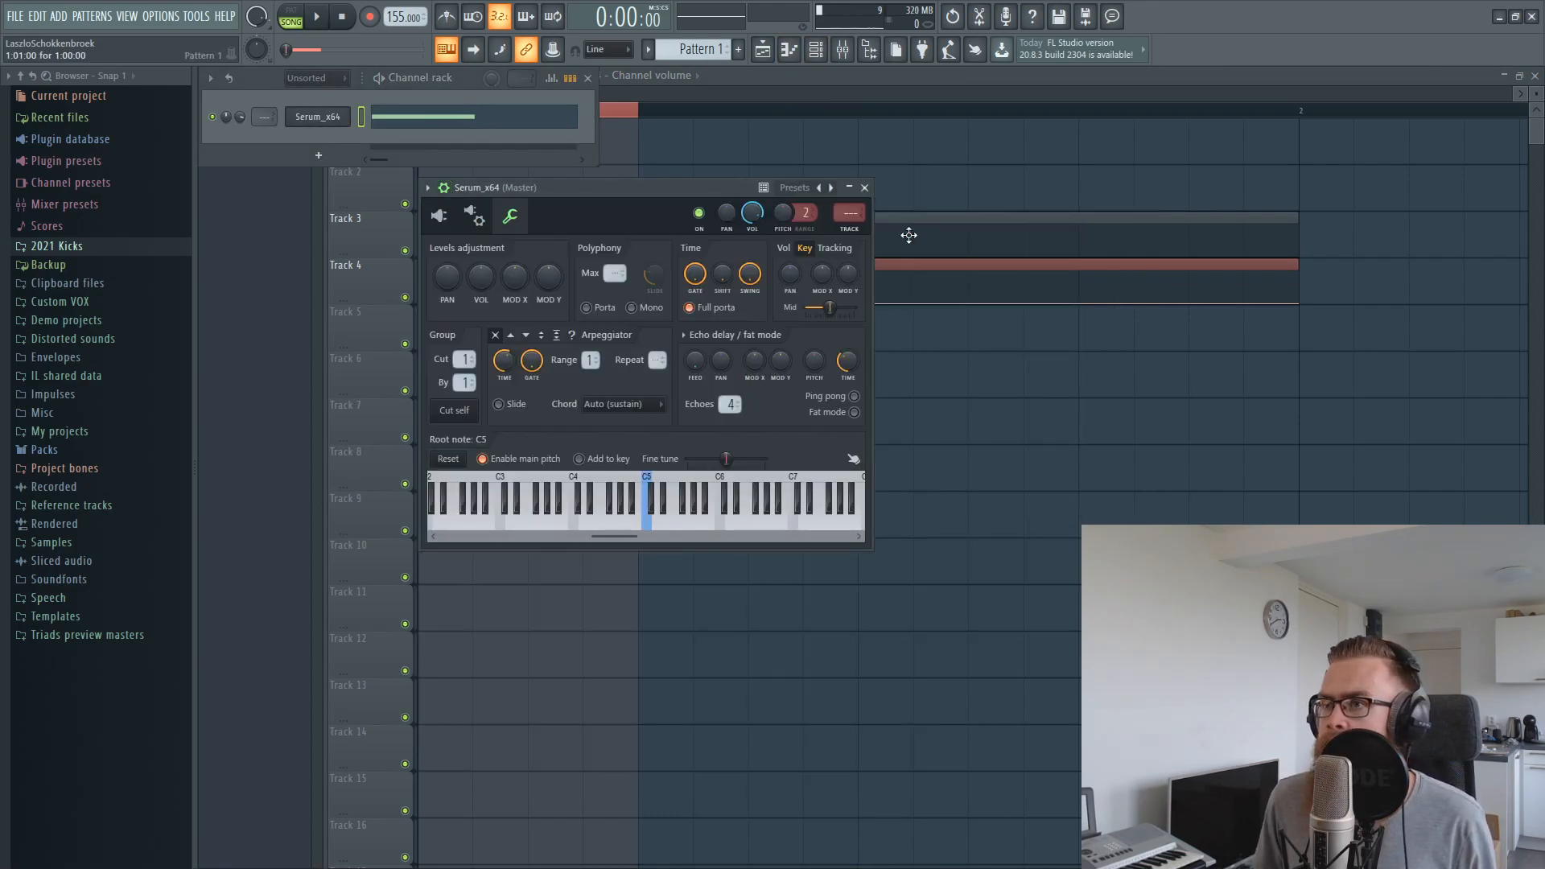
key(ctrl+l)
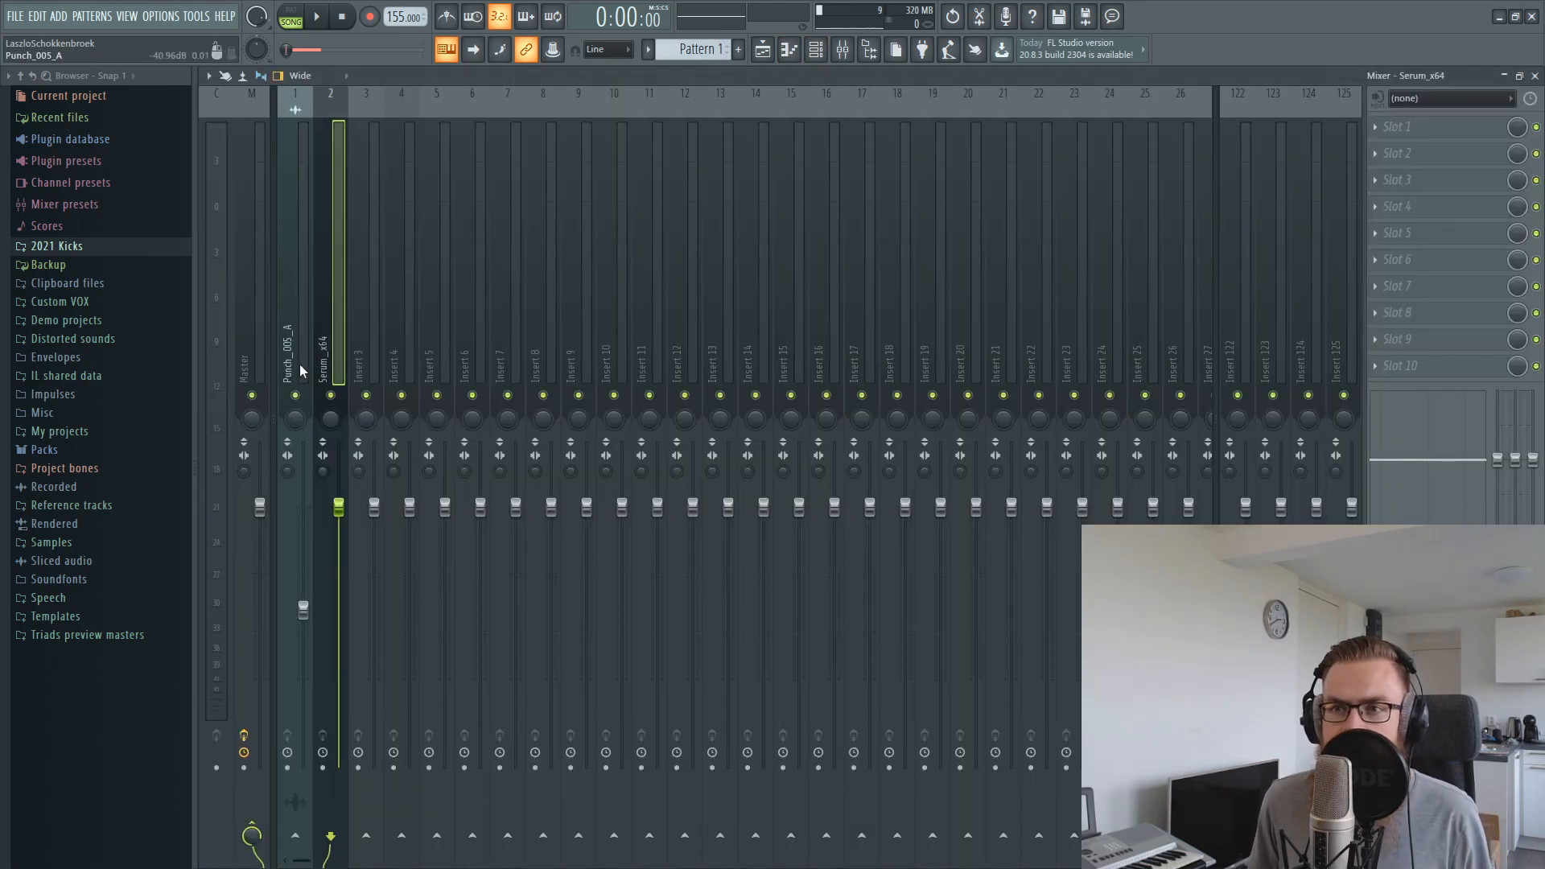
Lower the Serum mixer track's volume to about -3.0 dB and play the loop to check the balance
drag(339, 506, 338, 537)
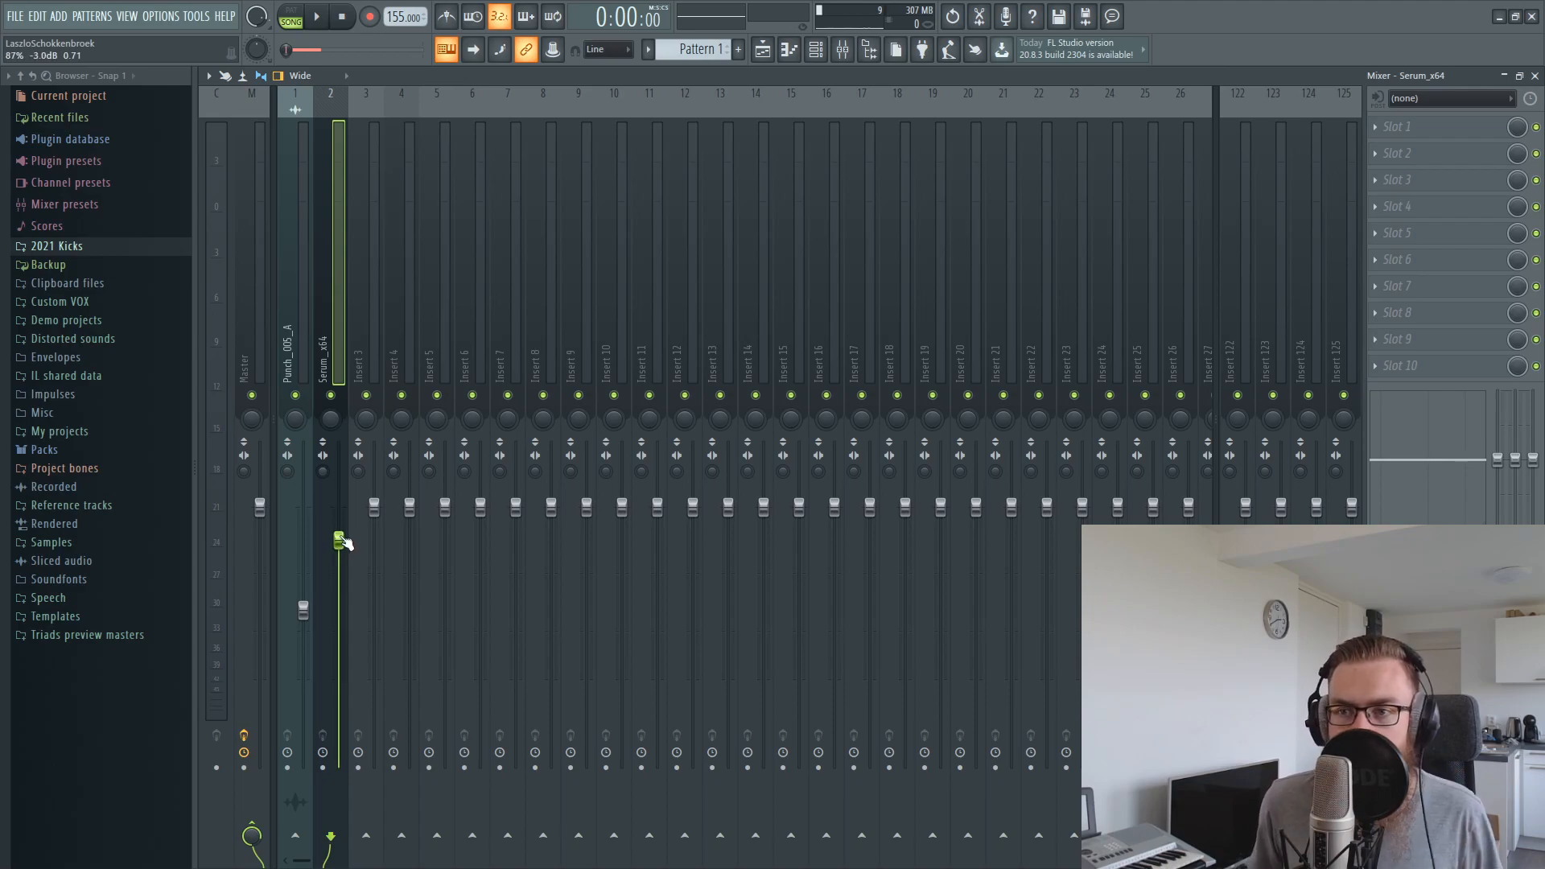
key(space)
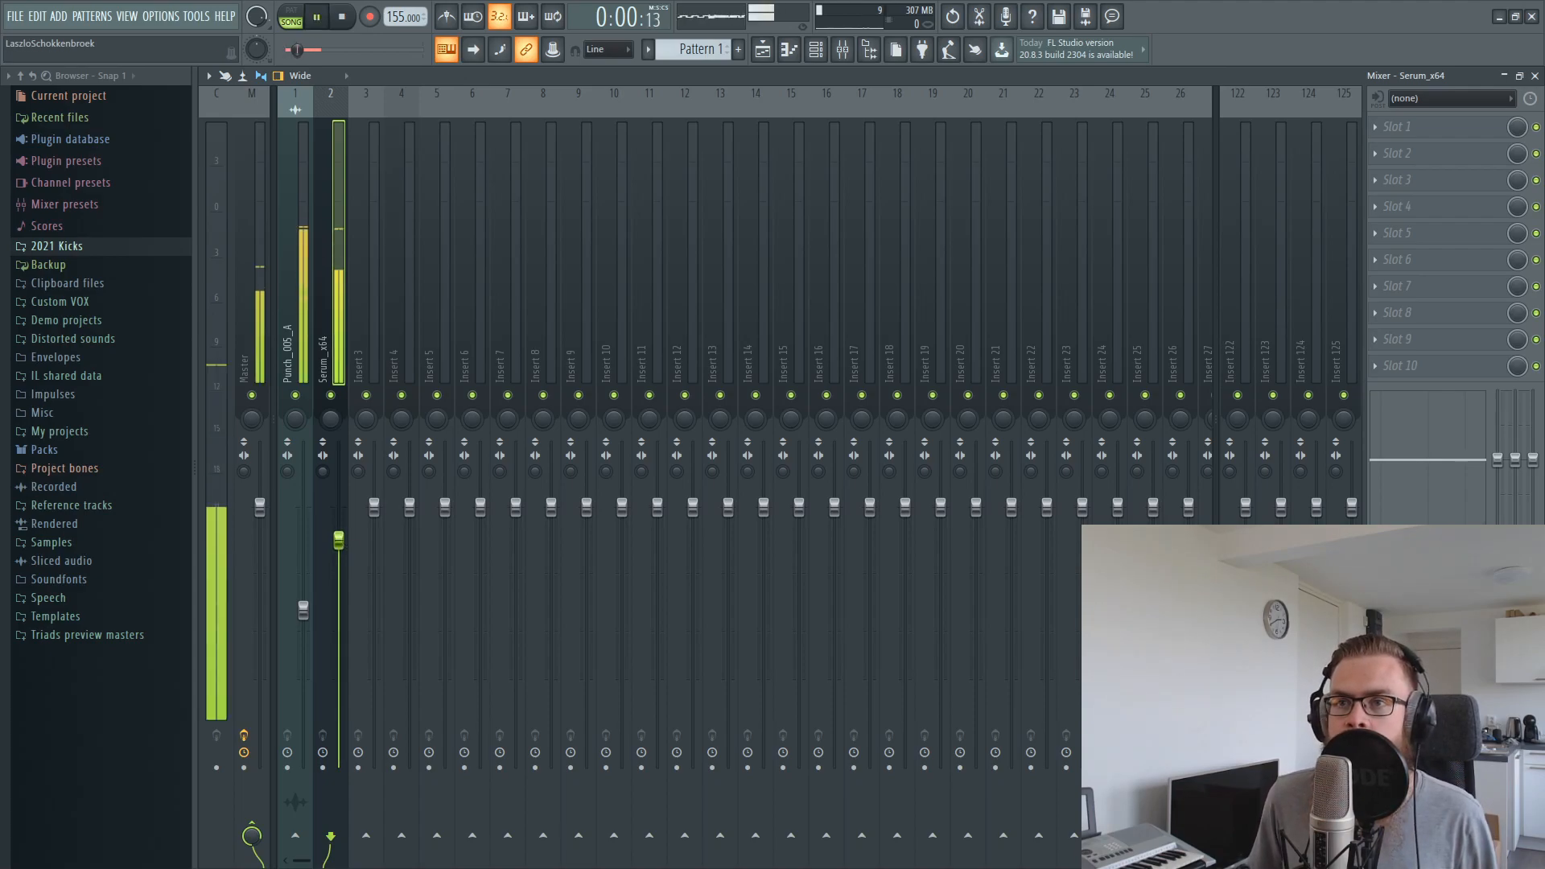
key(space)
Bend the first half of Serum's LFO 1 into a late steep rise and set oscillator B's wavetable position to 11
click(814, 50)
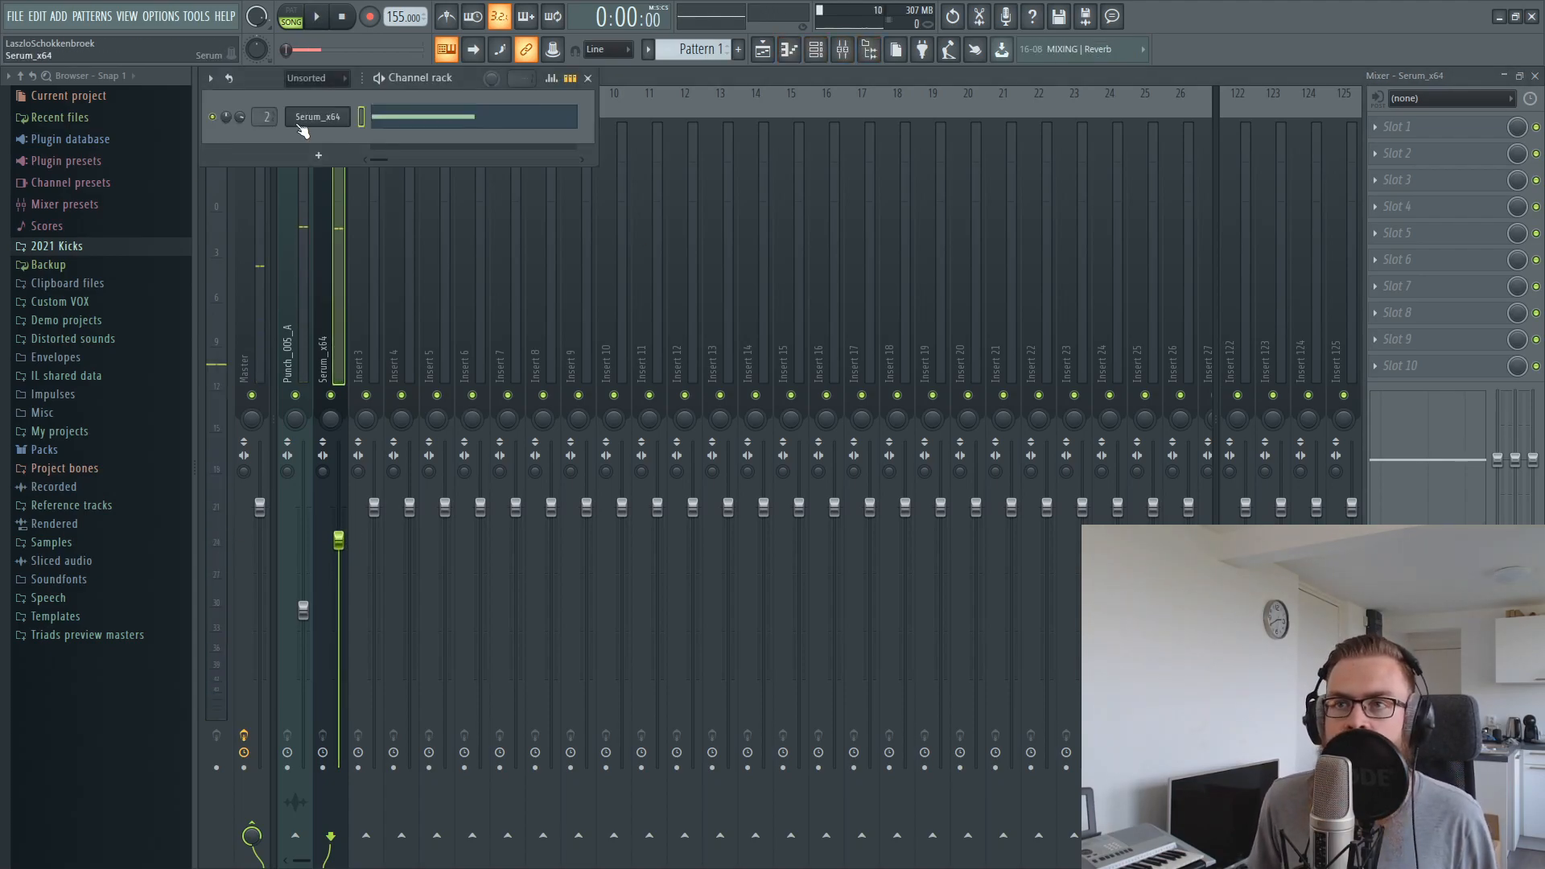
click(318, 117)
click(442, 214)
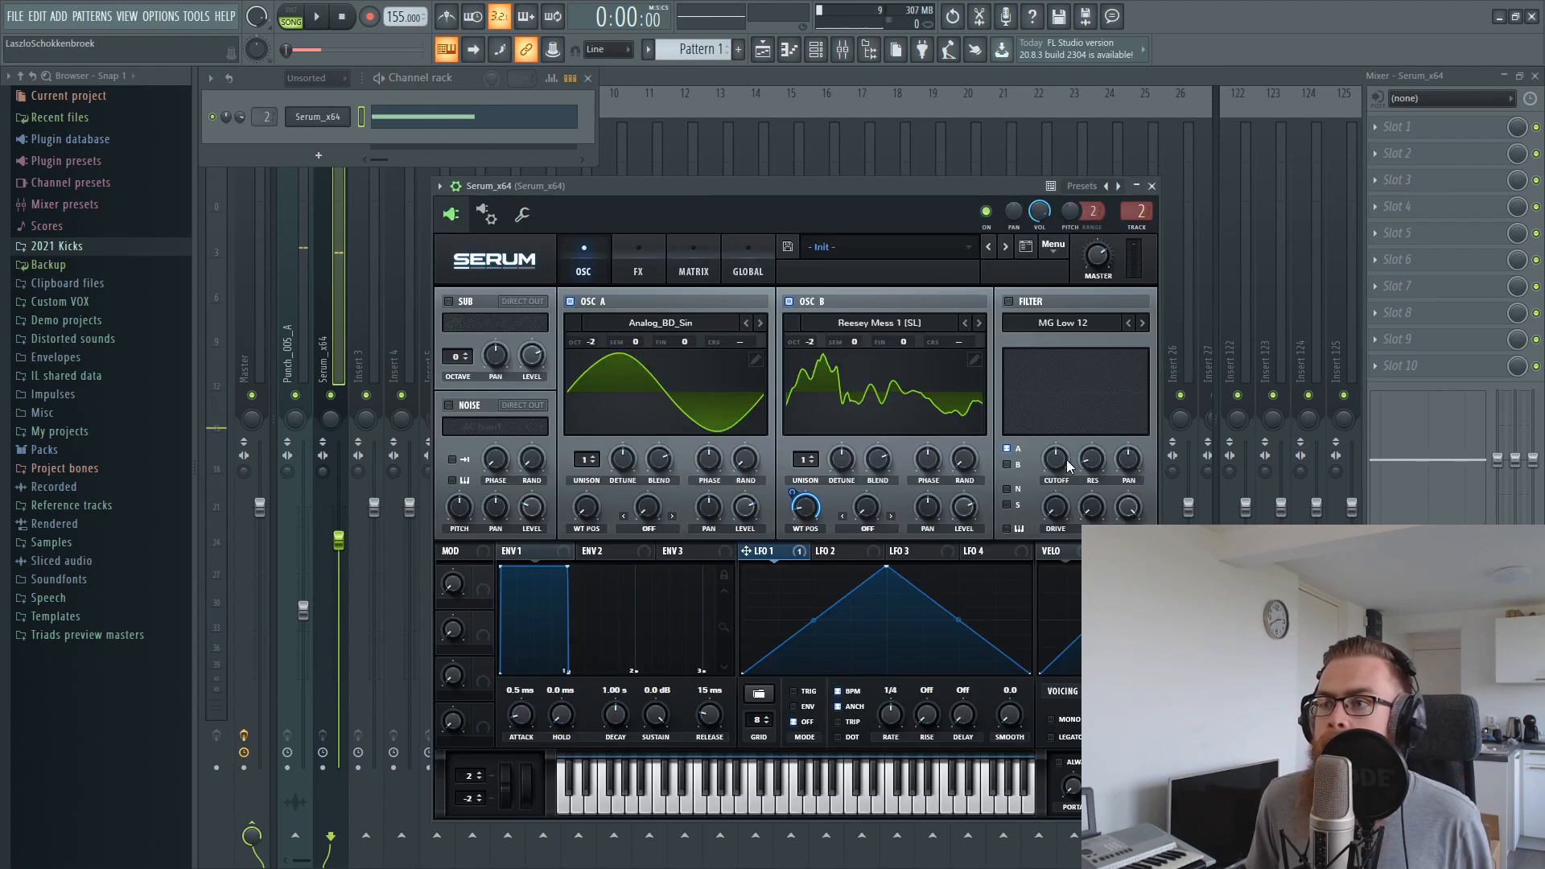
drag(813, 619, 822, 663)
key(space)
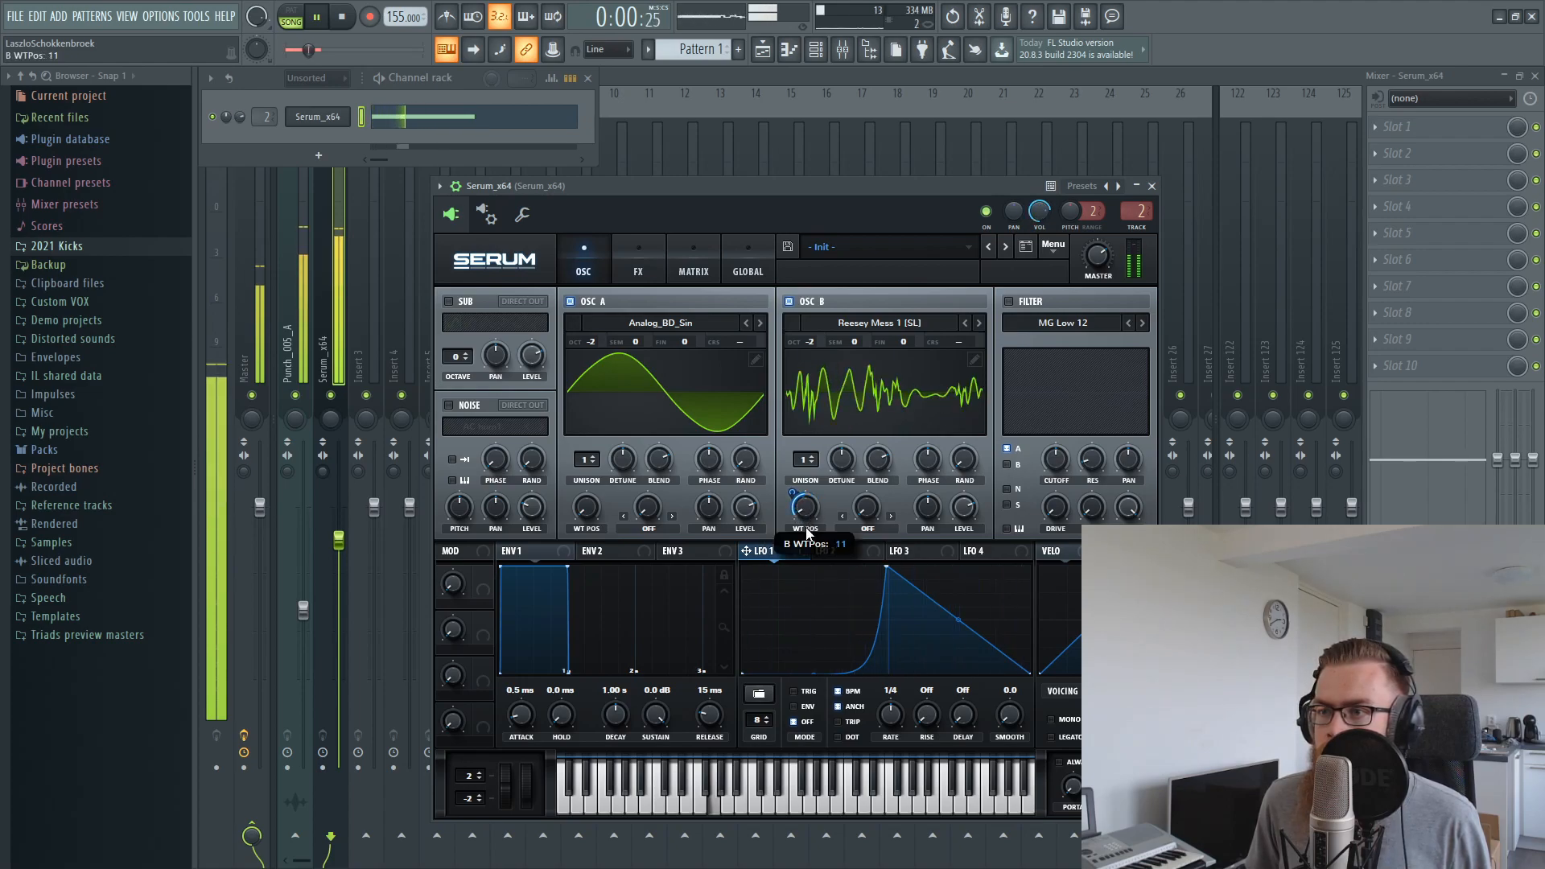
key(space)
Bypass LFO 1's modulation of oscillator B's wavetable position and audition different positions in the loop
right_click(777, 553)
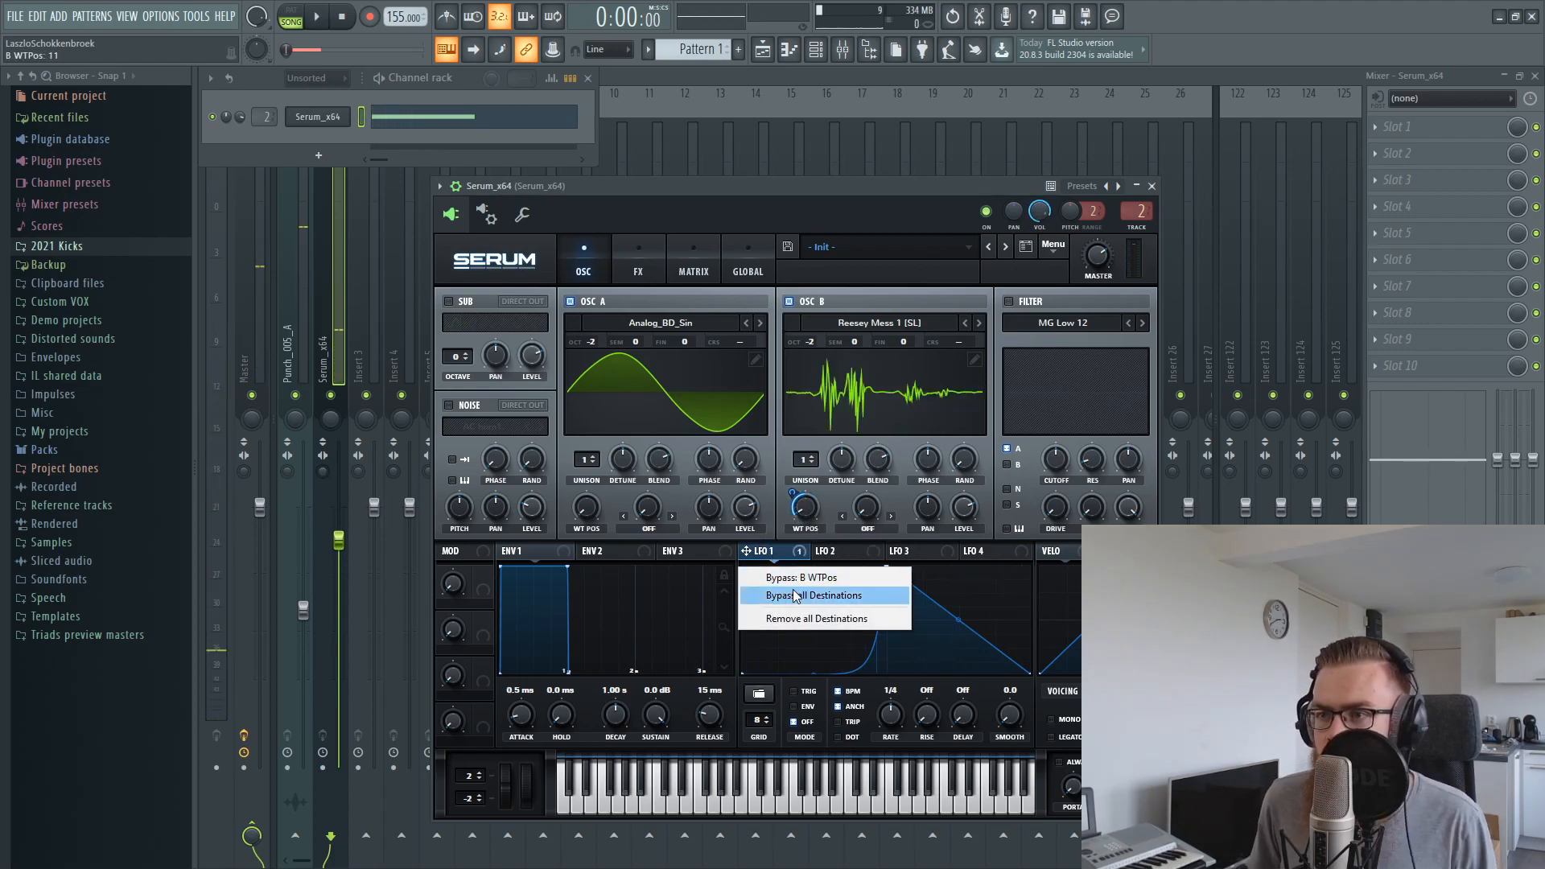
click(790, 580)
mouse_move(815, 514)
mouse_down()
mouse_move(816, 485)
mouse_move(812, 547)
mouse_move(812, 513)
mouse_up()
key(space)
scroll(815, 499, up, 6)
key(space)
Re-enable LFO 1's modulation of oscillator B's wavetable position and set its amount to about -7
right_click(785, 563)
click(793, 579)
drag(795, 492, 794, 502)
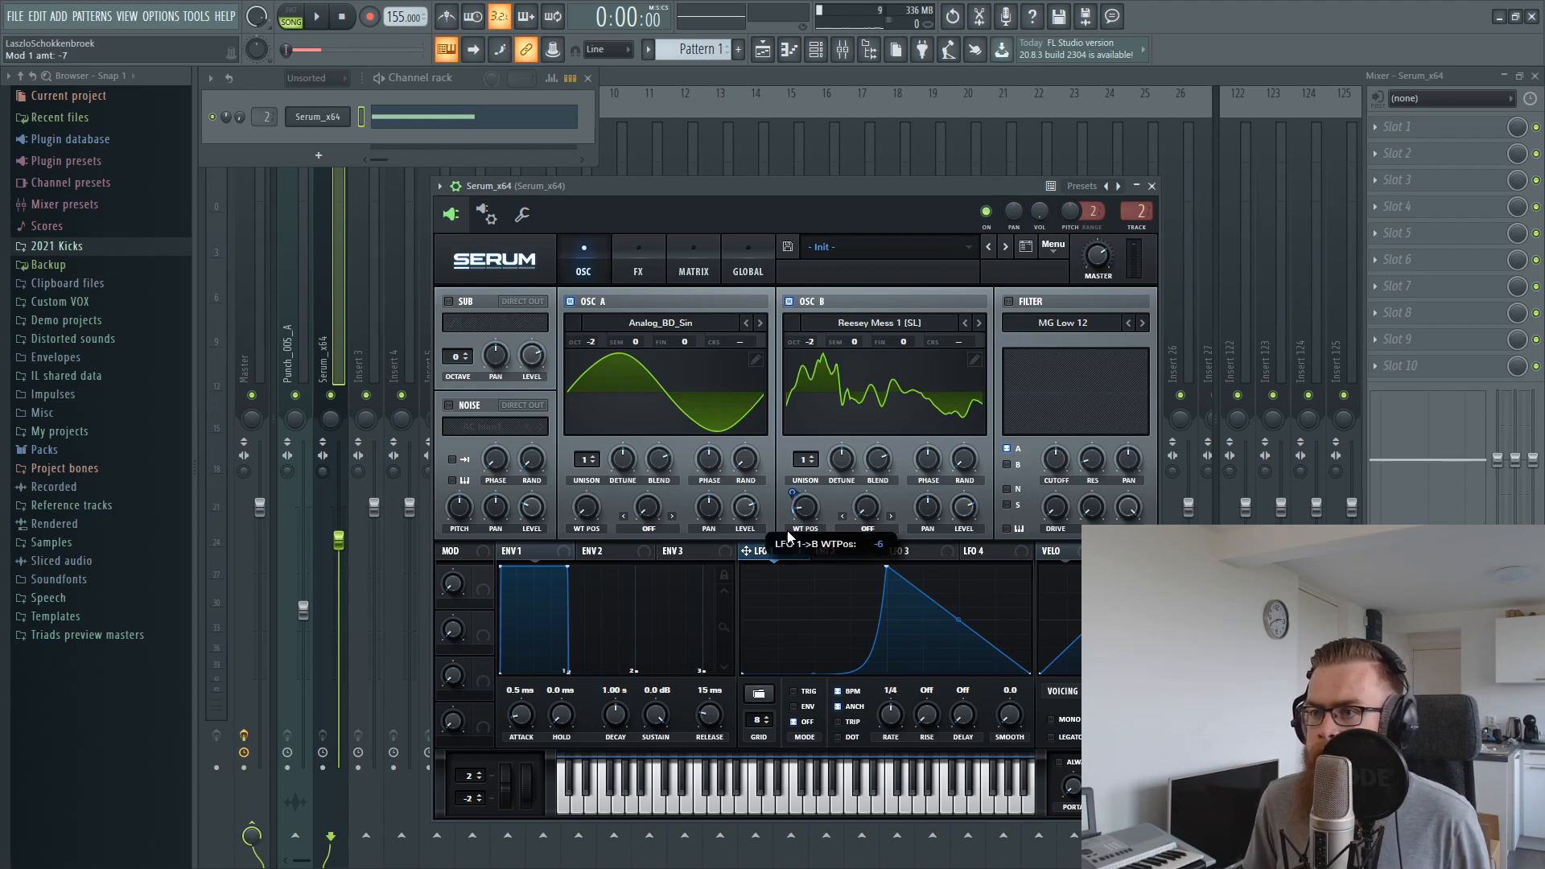
Reshape LFO 1 into a continuously rising curve and set its wavetable position modulation amount to 30
drag(888, 567, 885, 609)
right_click(812, 672)
click(773, 655)
drag(811, 673, 814, 613)
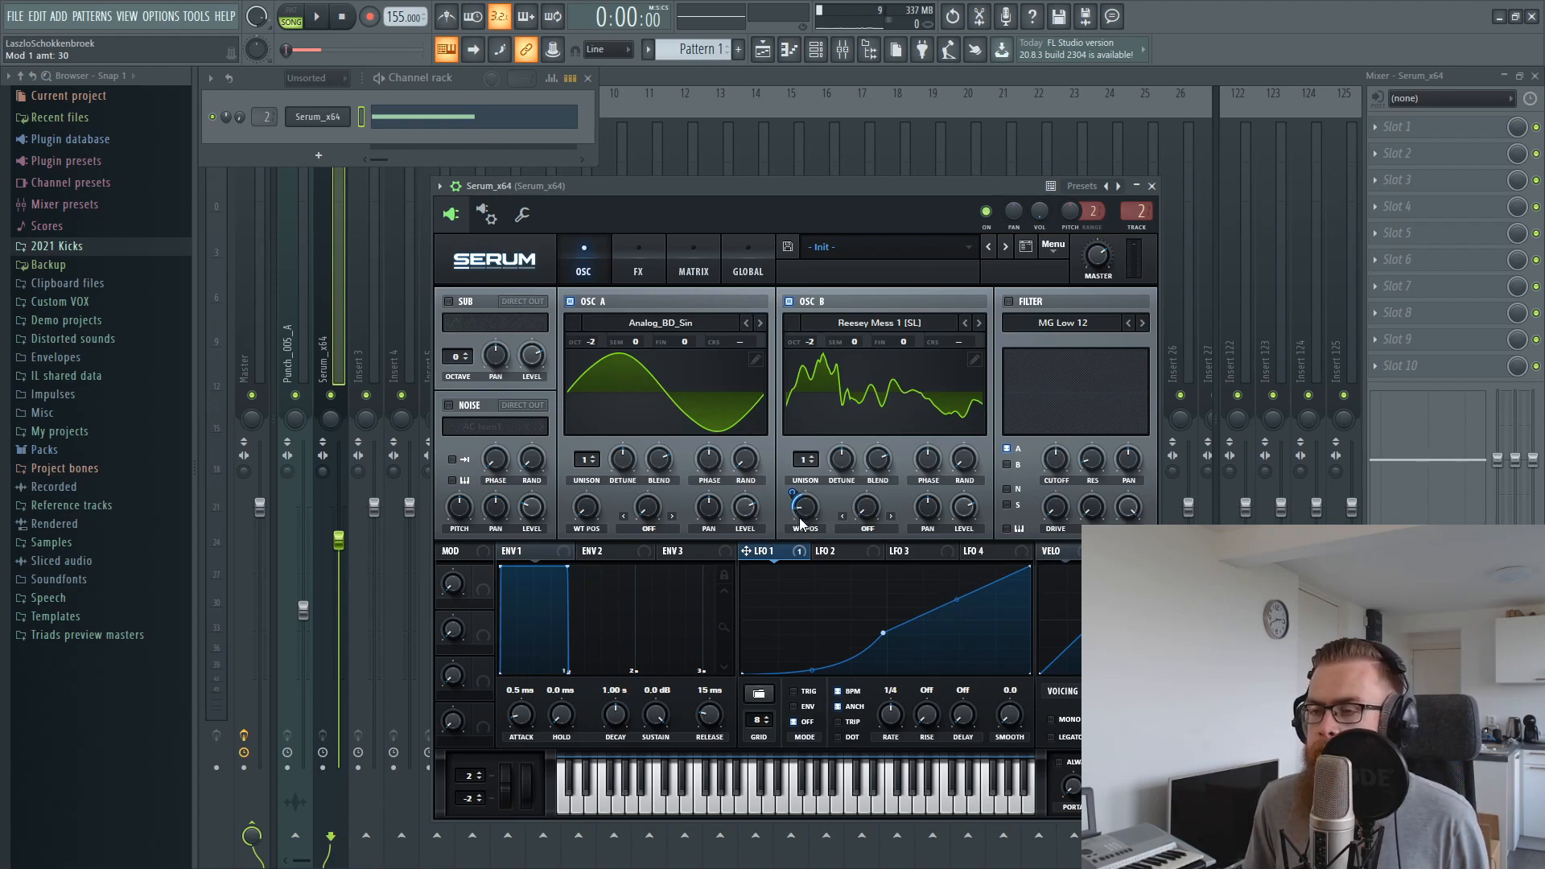
Refine LFO 1 during playback to a flat start, an earlier and lower middle point, and a bulged rise to the end
key(space)
drag(967, 601, 965, 586)
drag(883, 631, 887, 623)
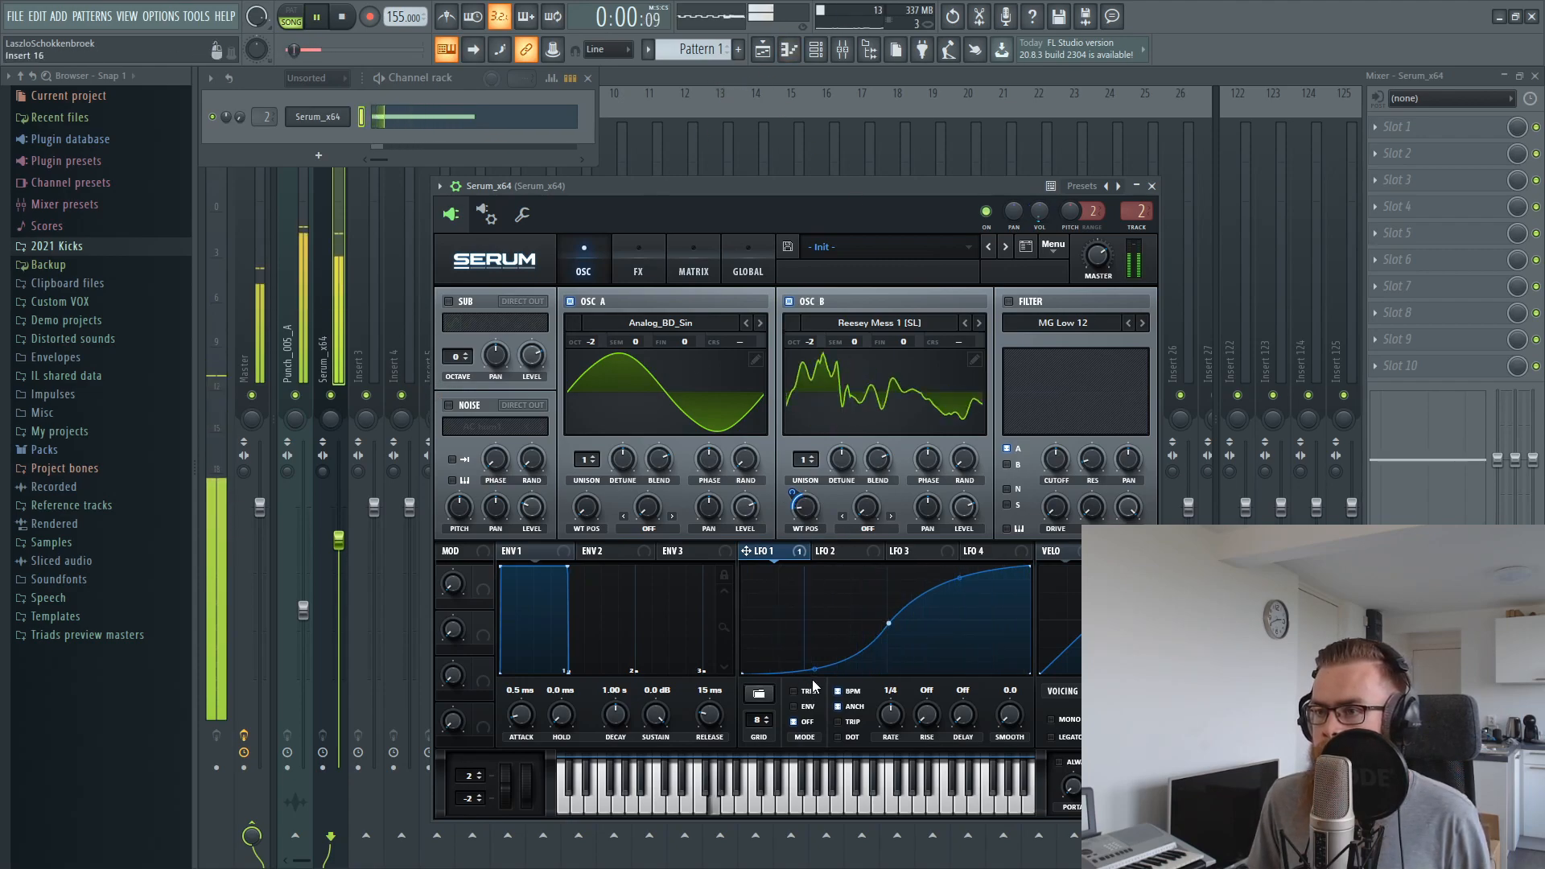
drag(813, 678, 814, 602)
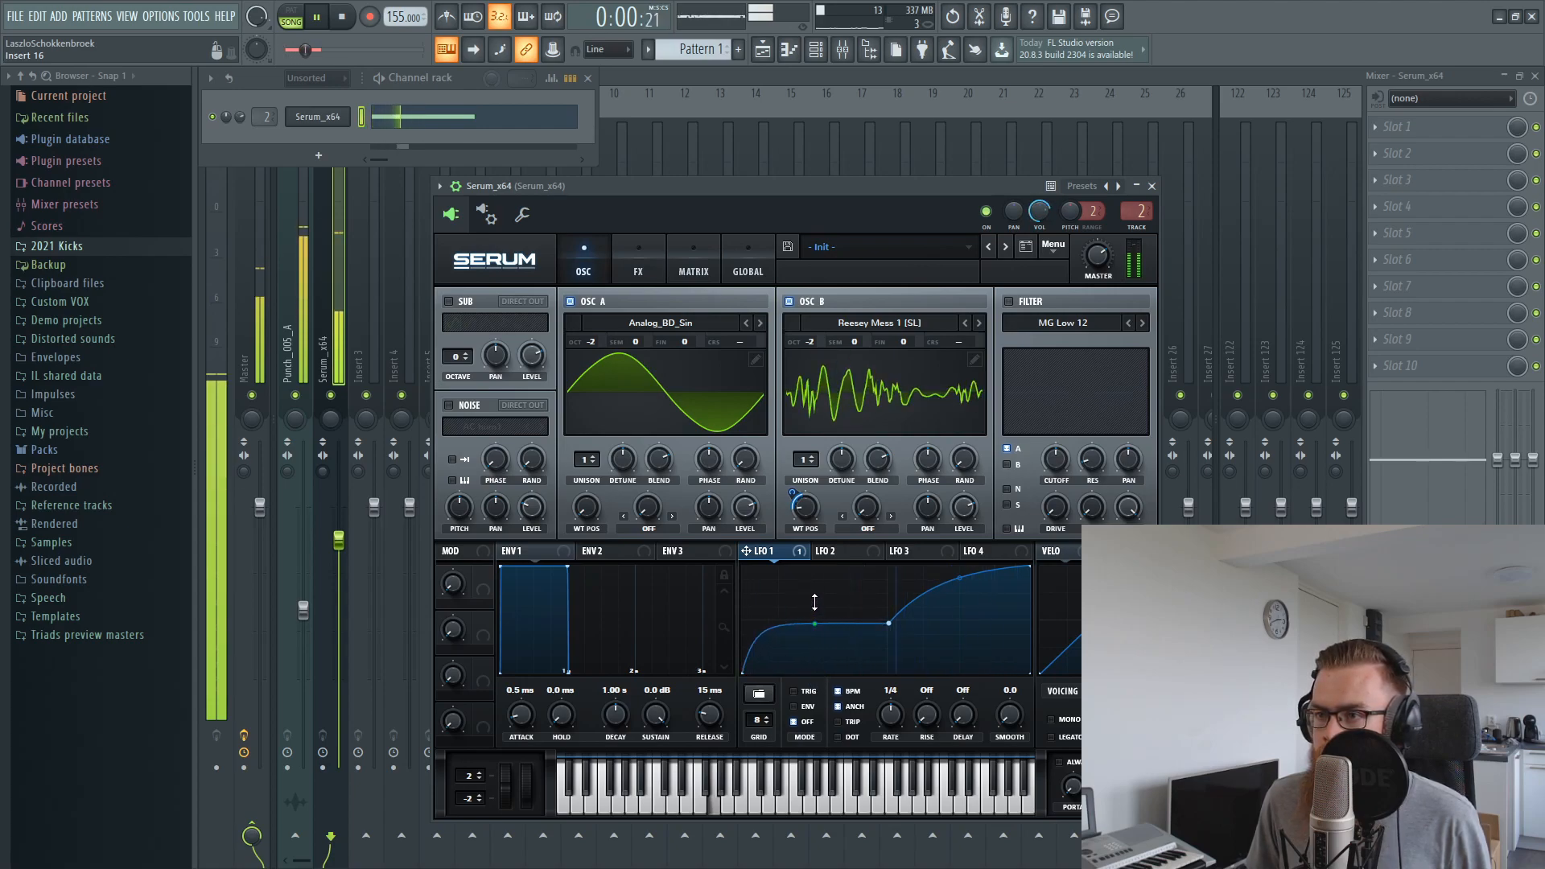
drag(909, 627, 855, 641)
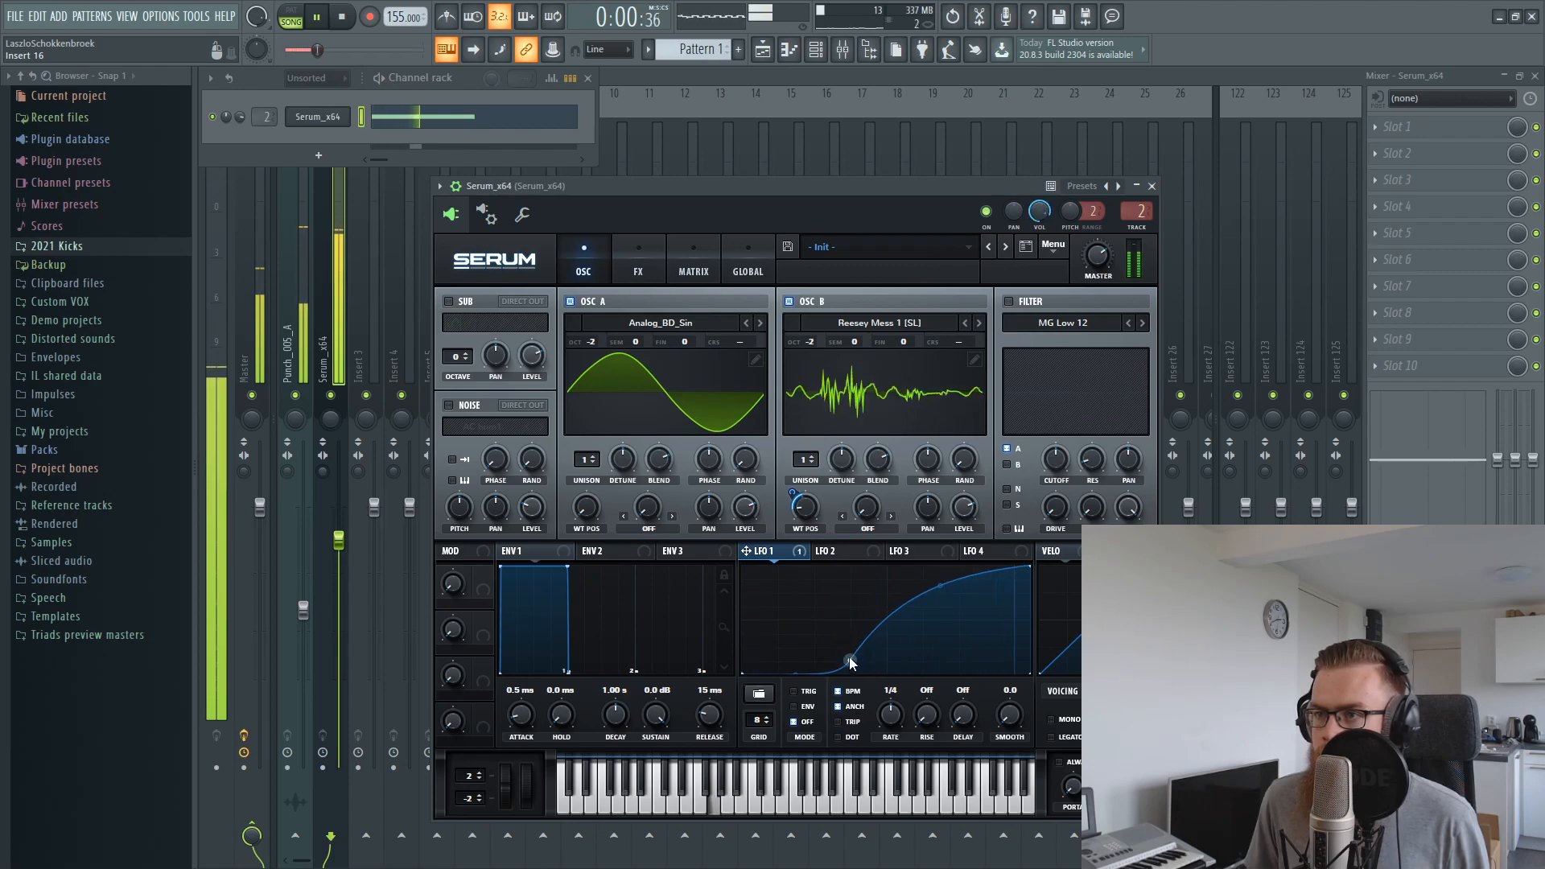
Set oscillator B's initial phase to about 40° and lower the Serum mixer track slightly while listening
drag(812, 187, 866, 178)
key(space)
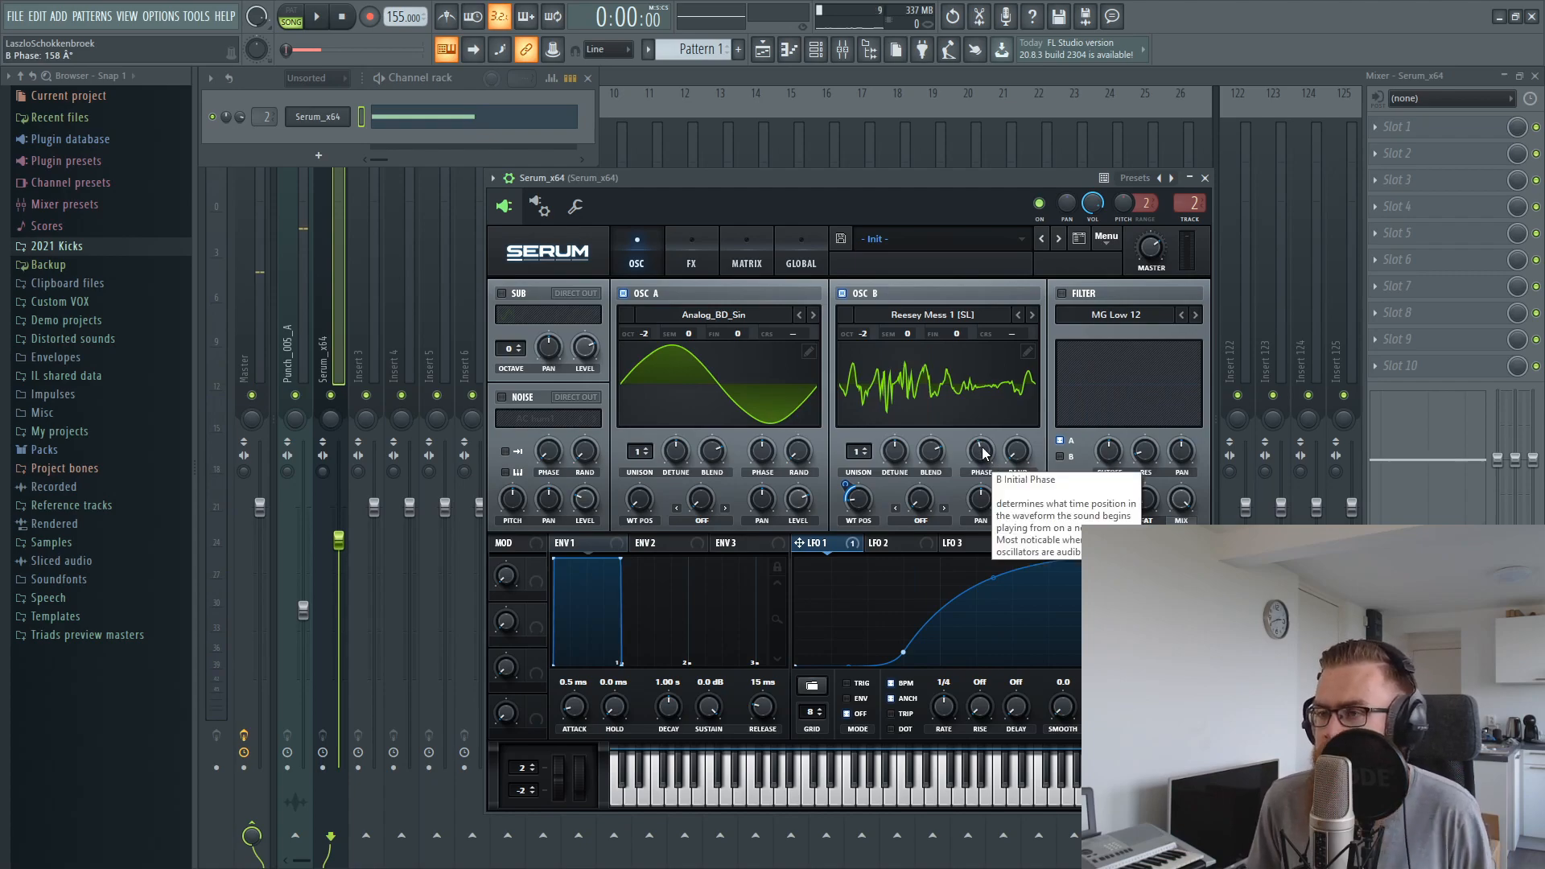
key(space)
drag(995, 463, 973, 497)
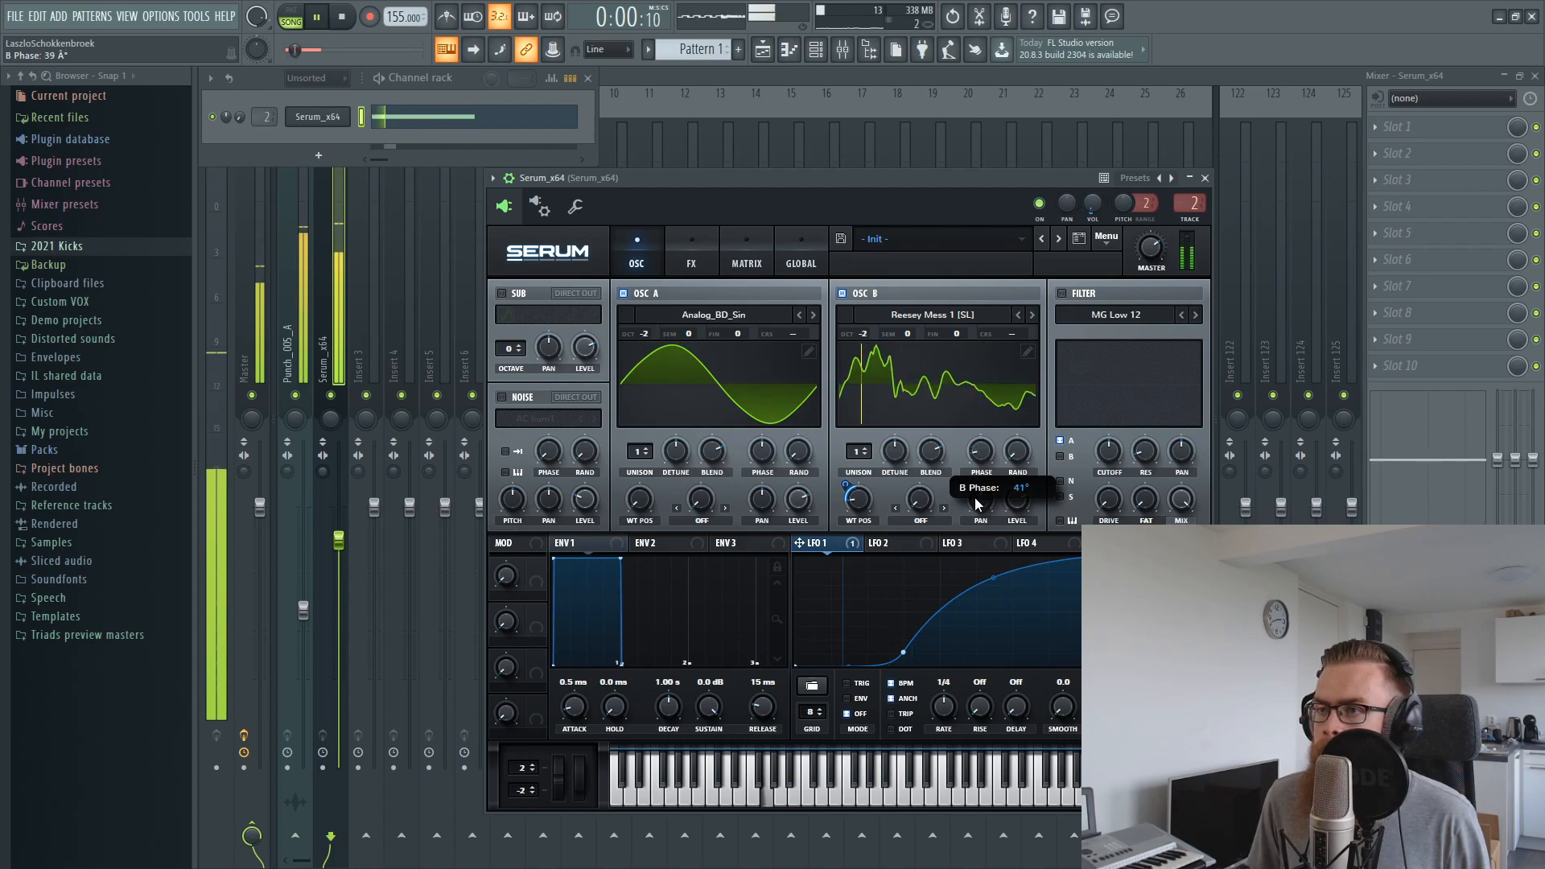
key(space)
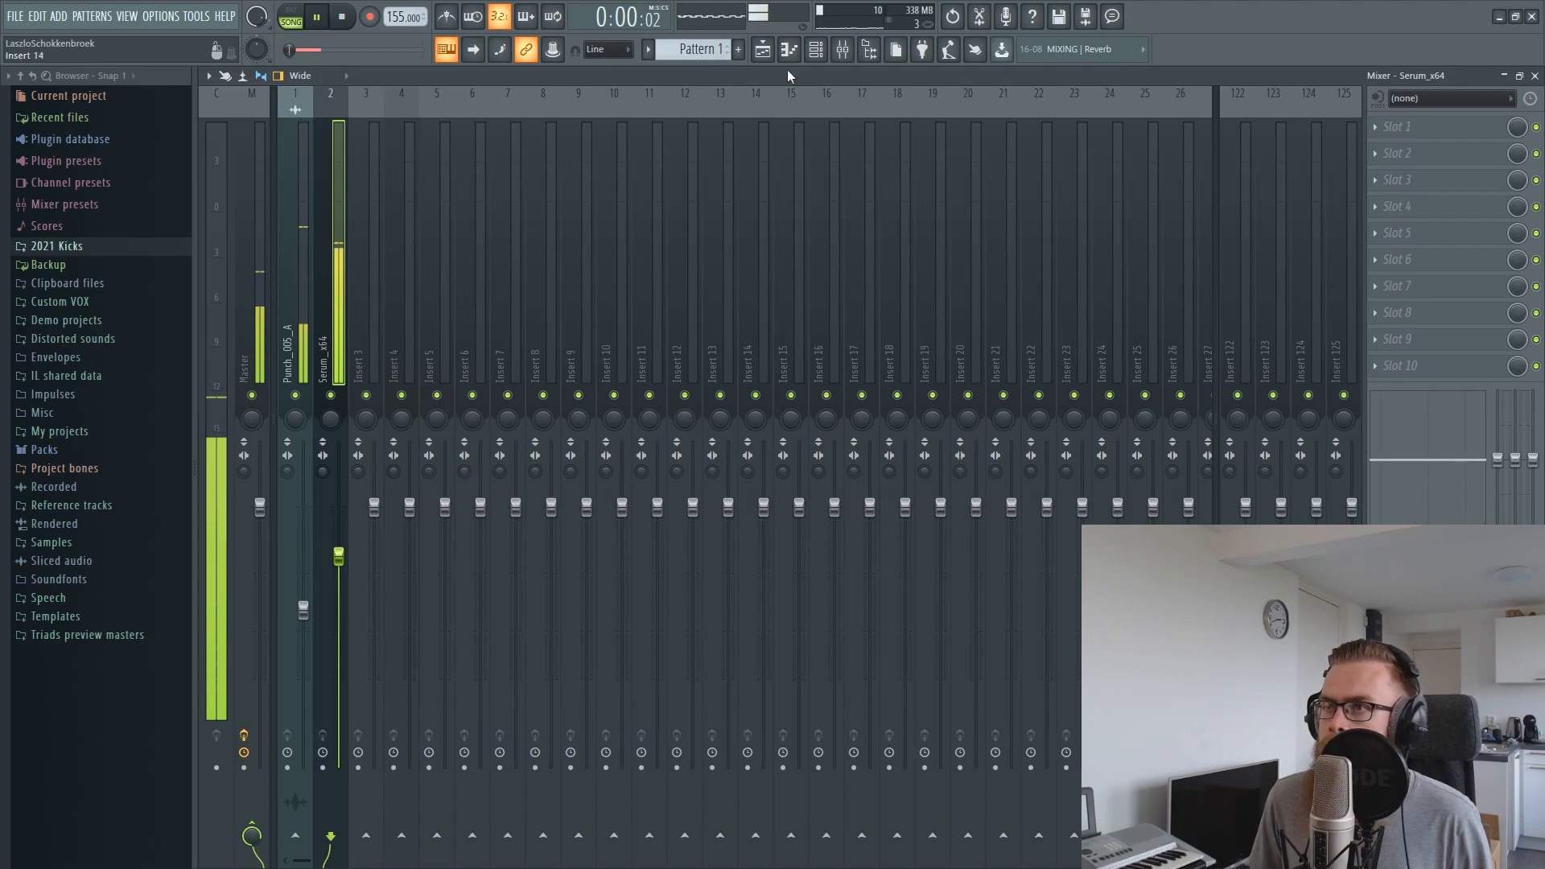
Shorten the end of the Punch_005_A clip slightly in the playlist and play the loop
click(817, 52)
click(329, 120)
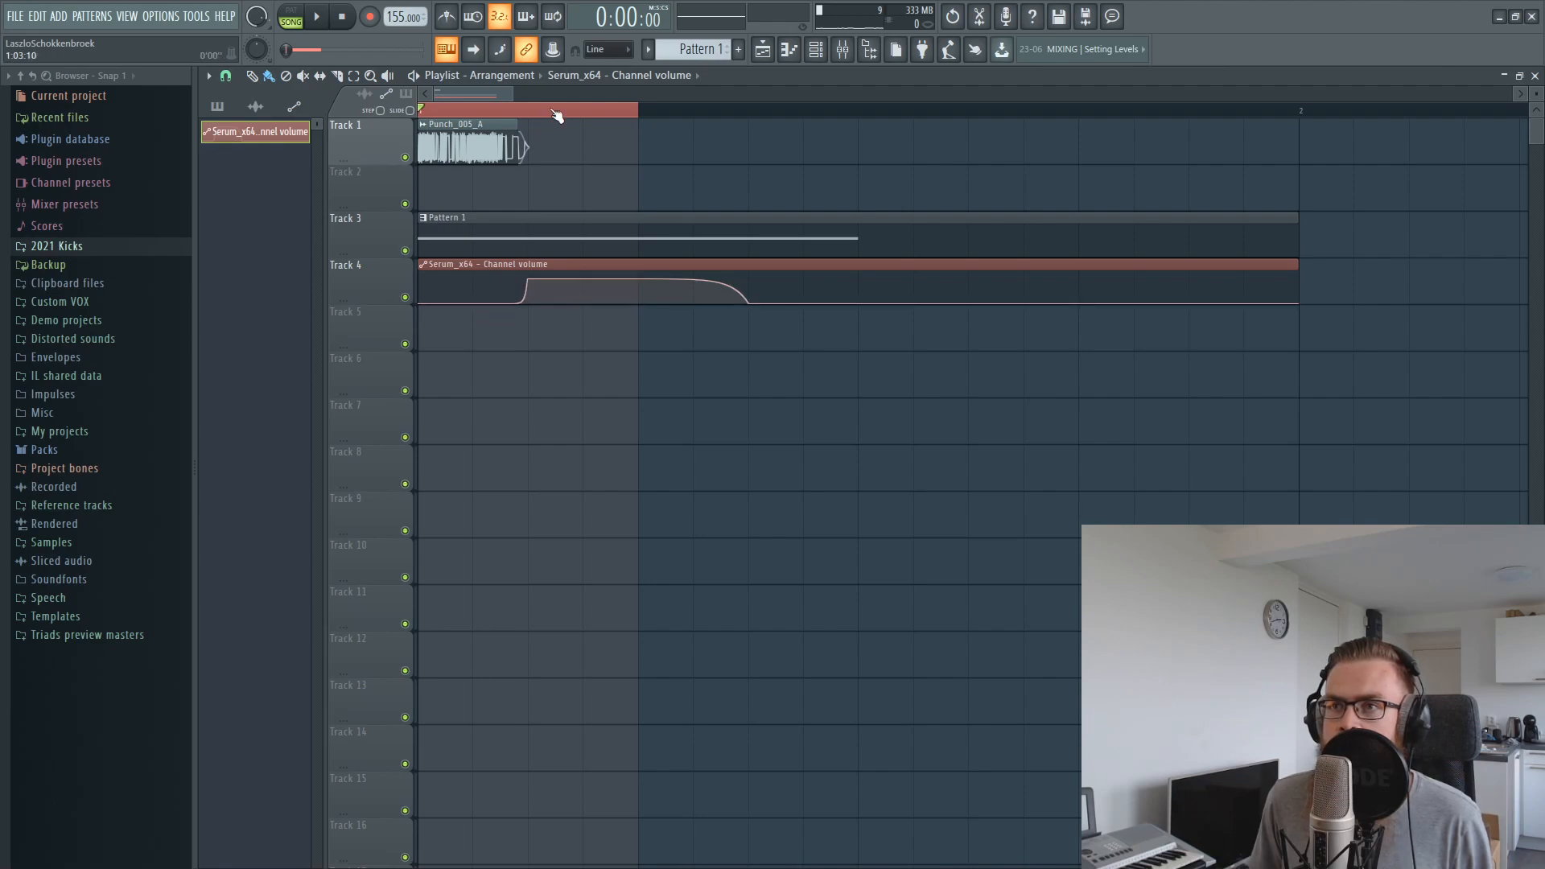
key(space)
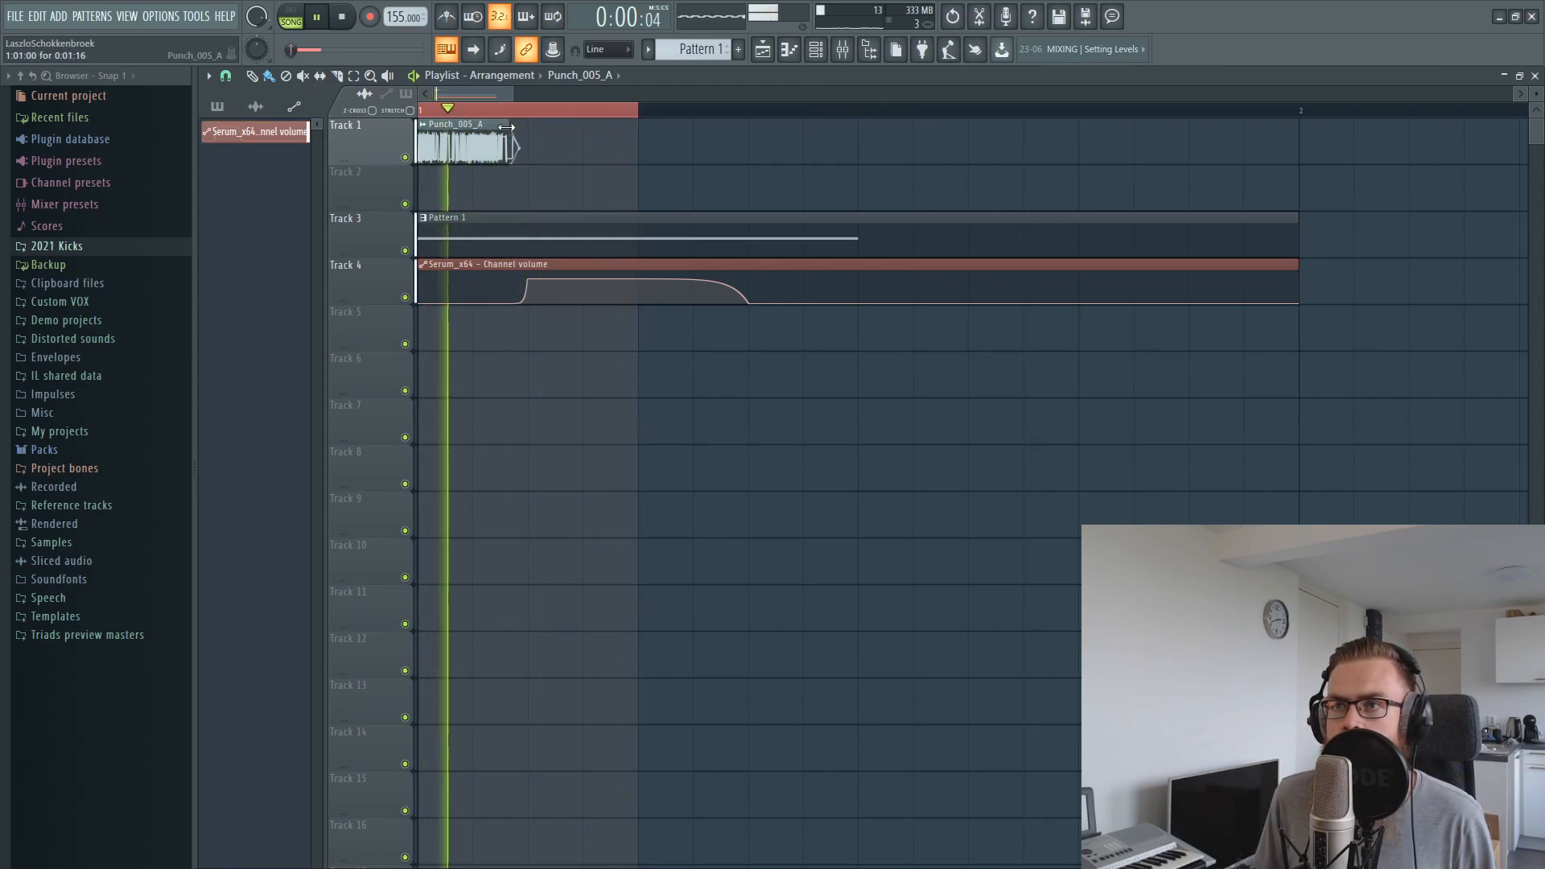
Reopen Serum and set LFO 1's modulation of oscillator B's wavetable position to about 33 while listening
key(F6)
key(space)
click(333, 119)
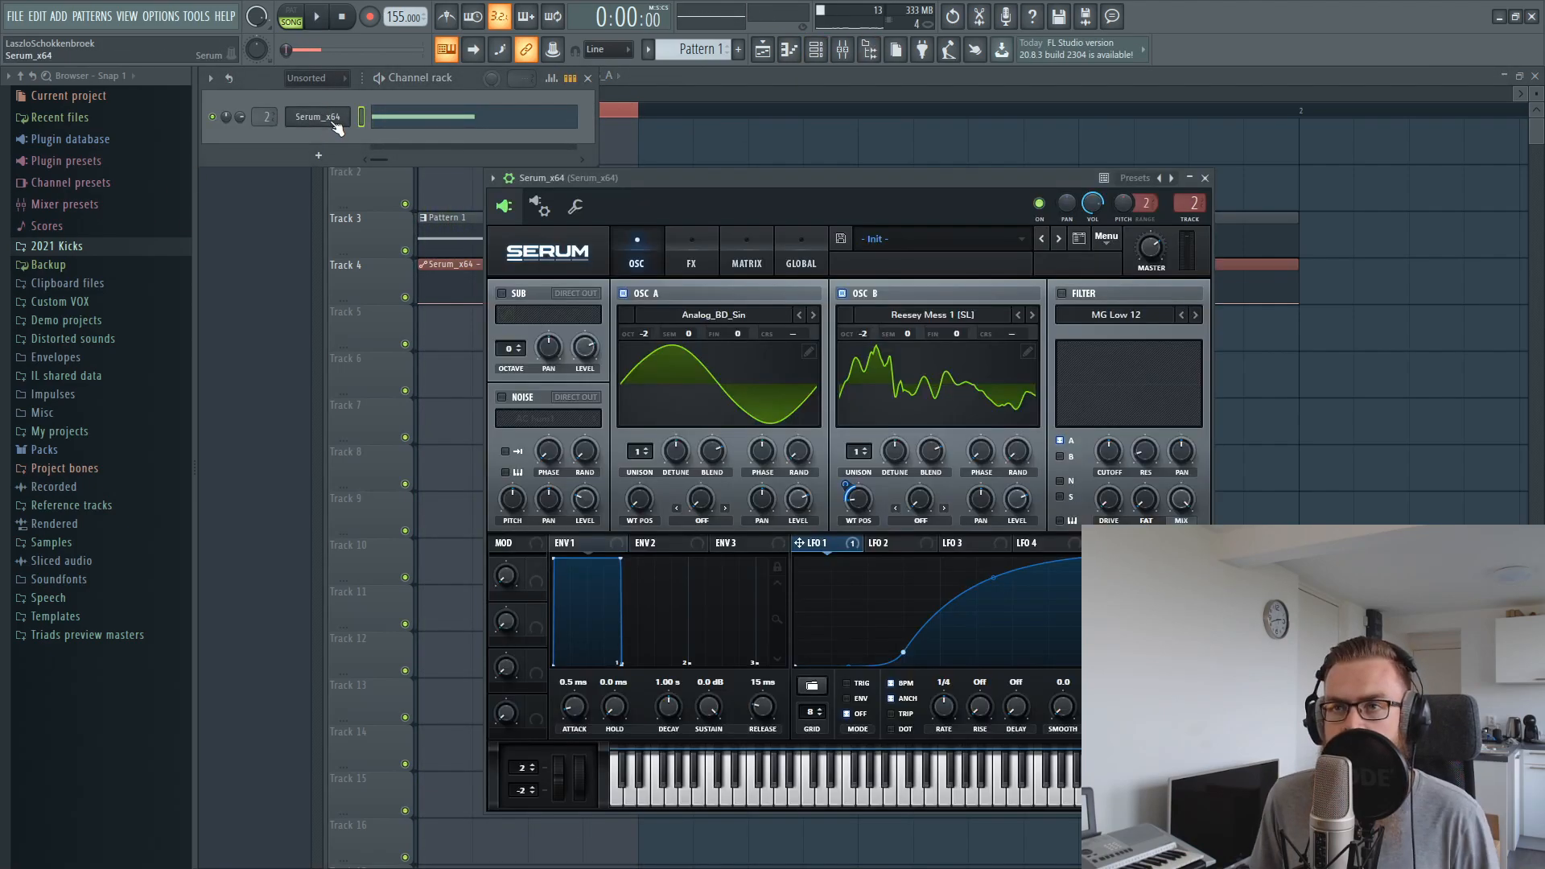
drag(863, 182, 886, 121)
key(space)
mouse_move(1020, 523)
mouse_down()
mouse_move(1020, 508)
mouse_move(1019, 528)
mouse_up()
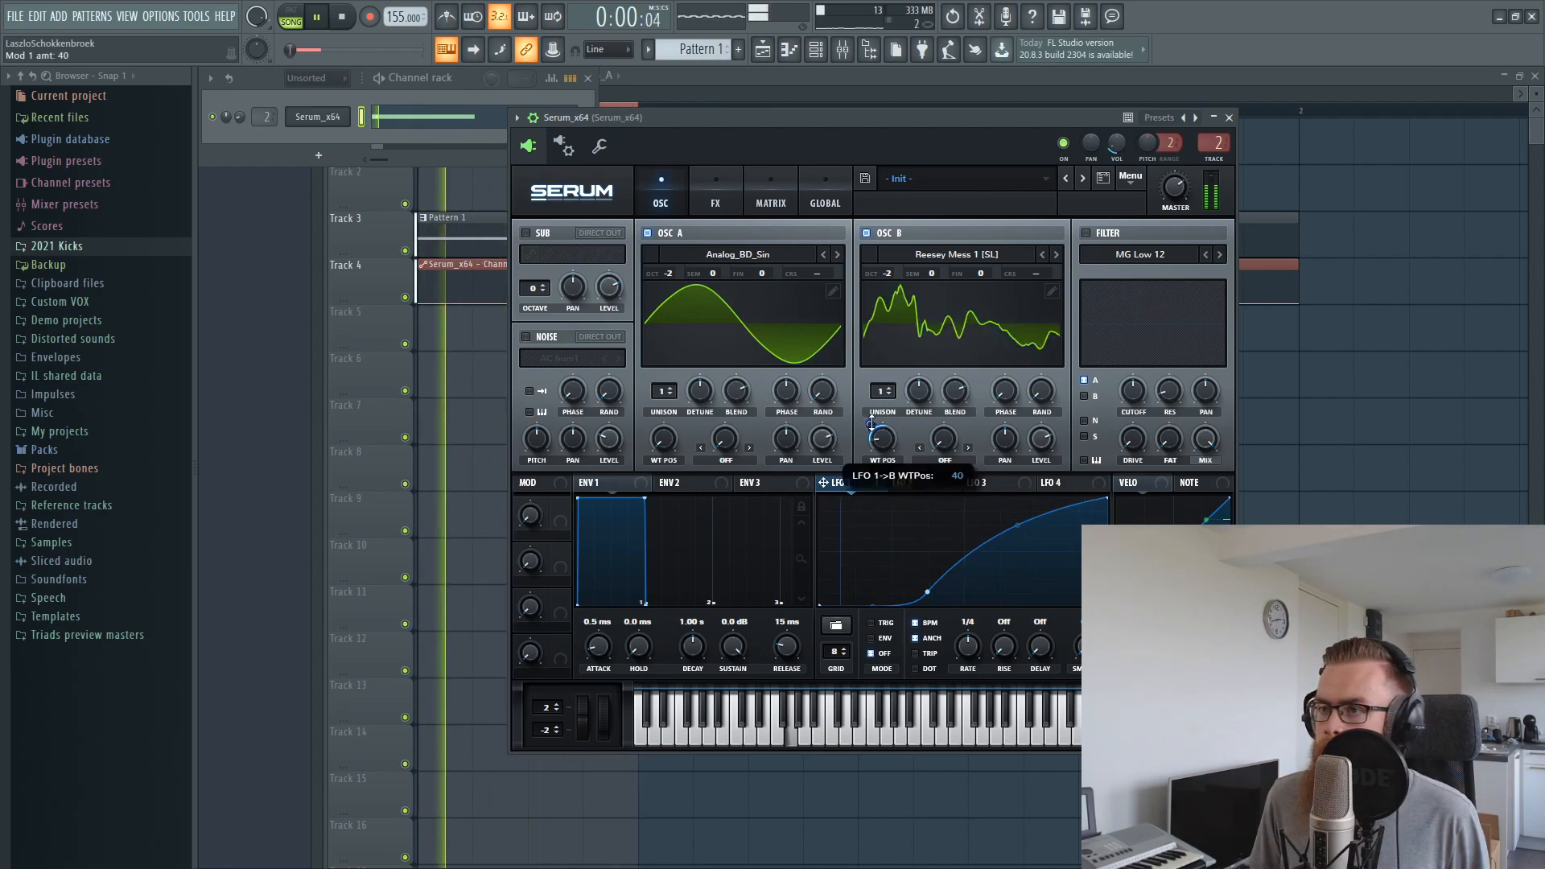
drag(871, 423, 871, 422)
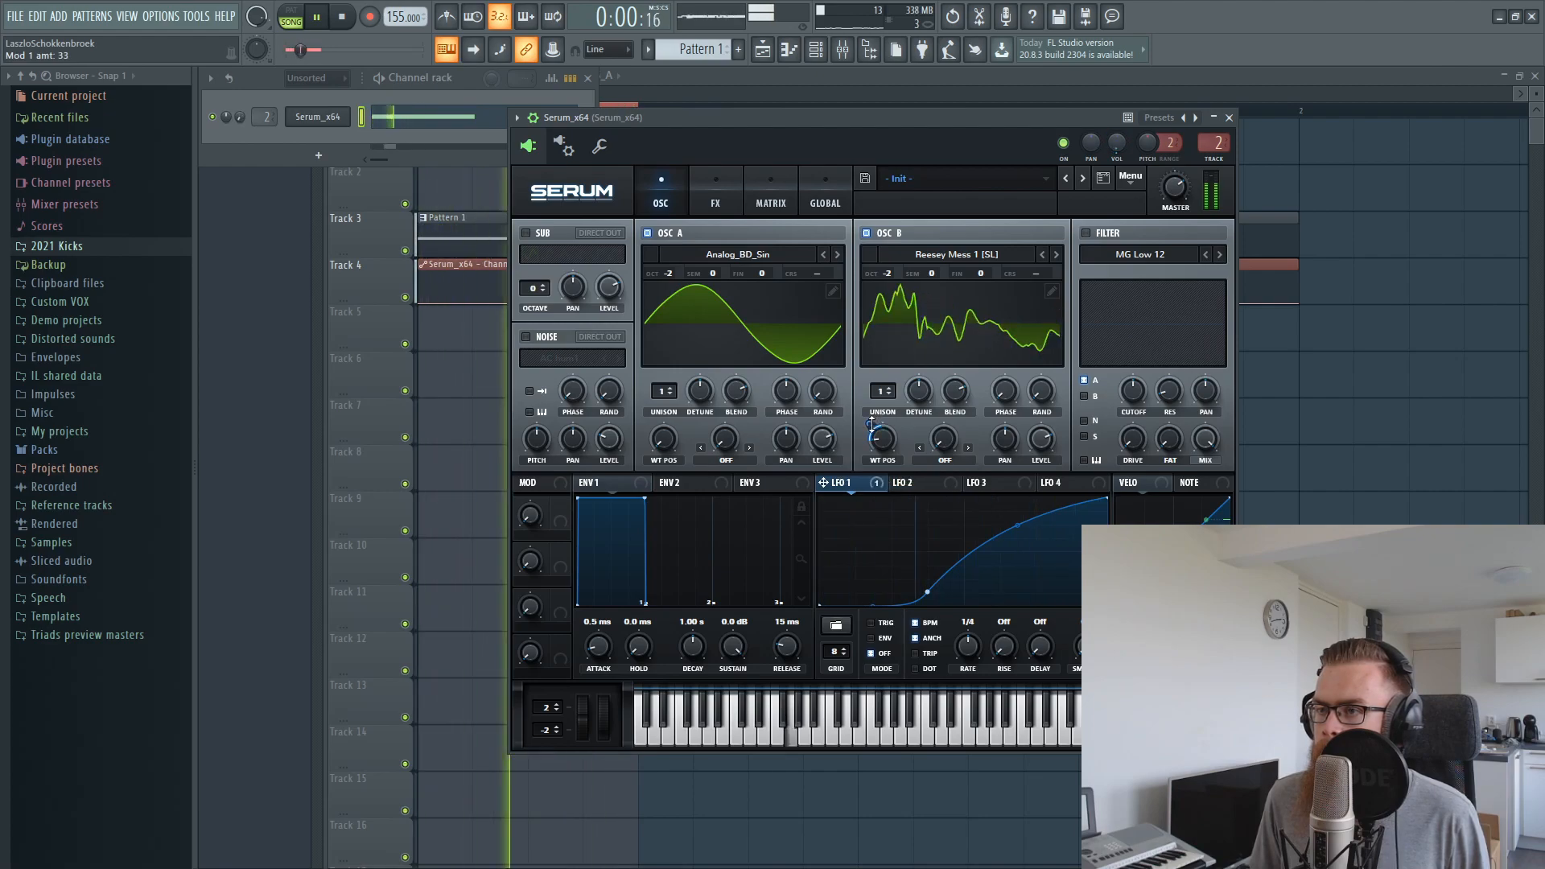
key(space)
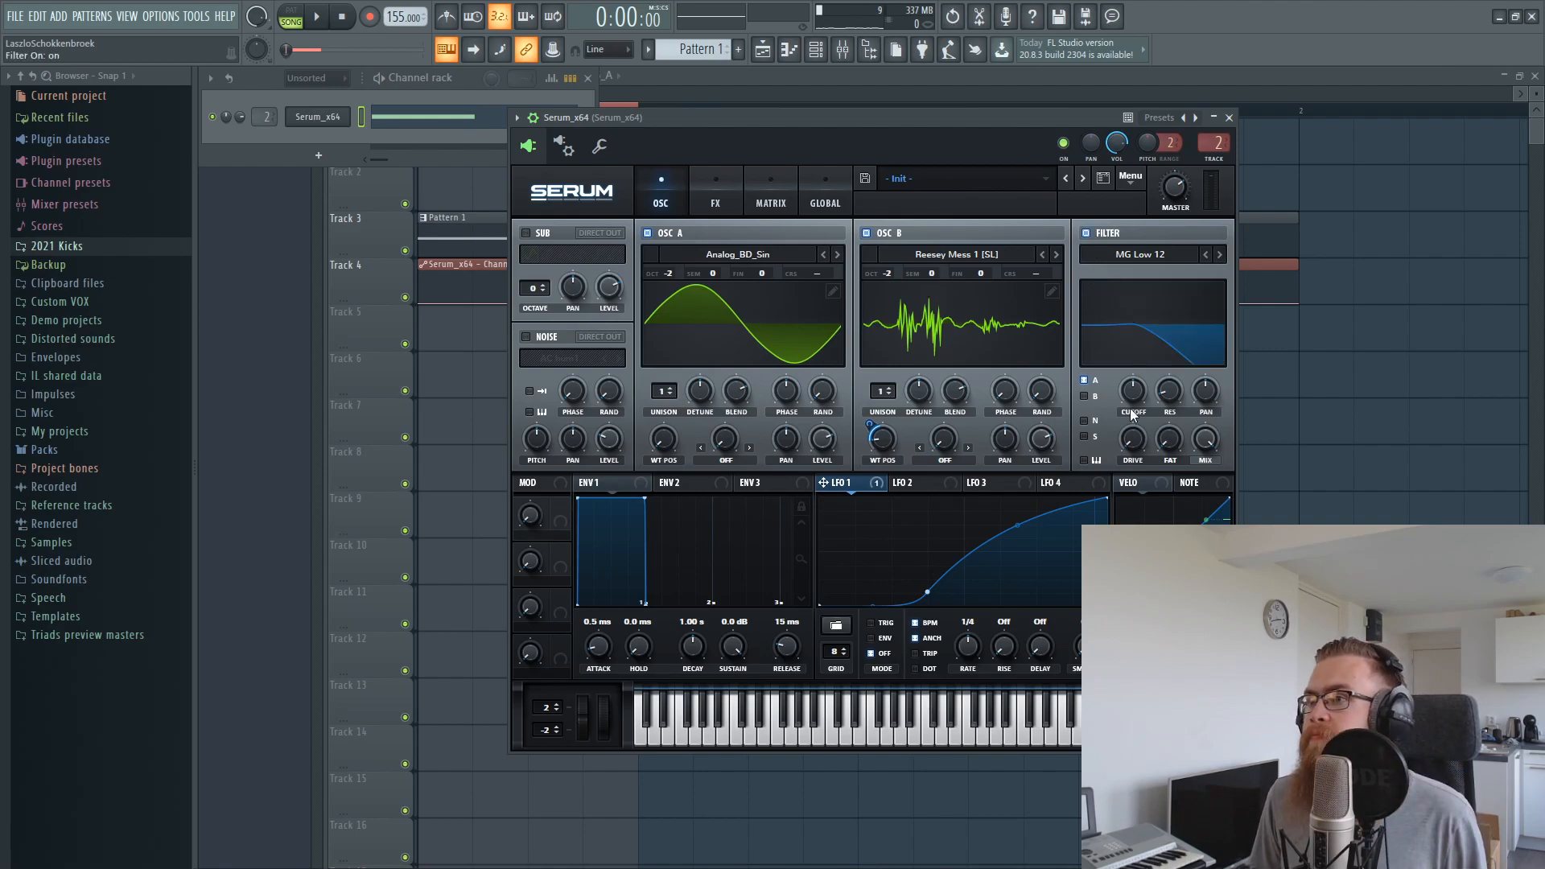
Apply Serum's filter to both oscillators as Cmb + and adjust its resonance, with the cutoff at 57 Hz
key(space)
click(1114, 255)
mouse_move(1125, 316)
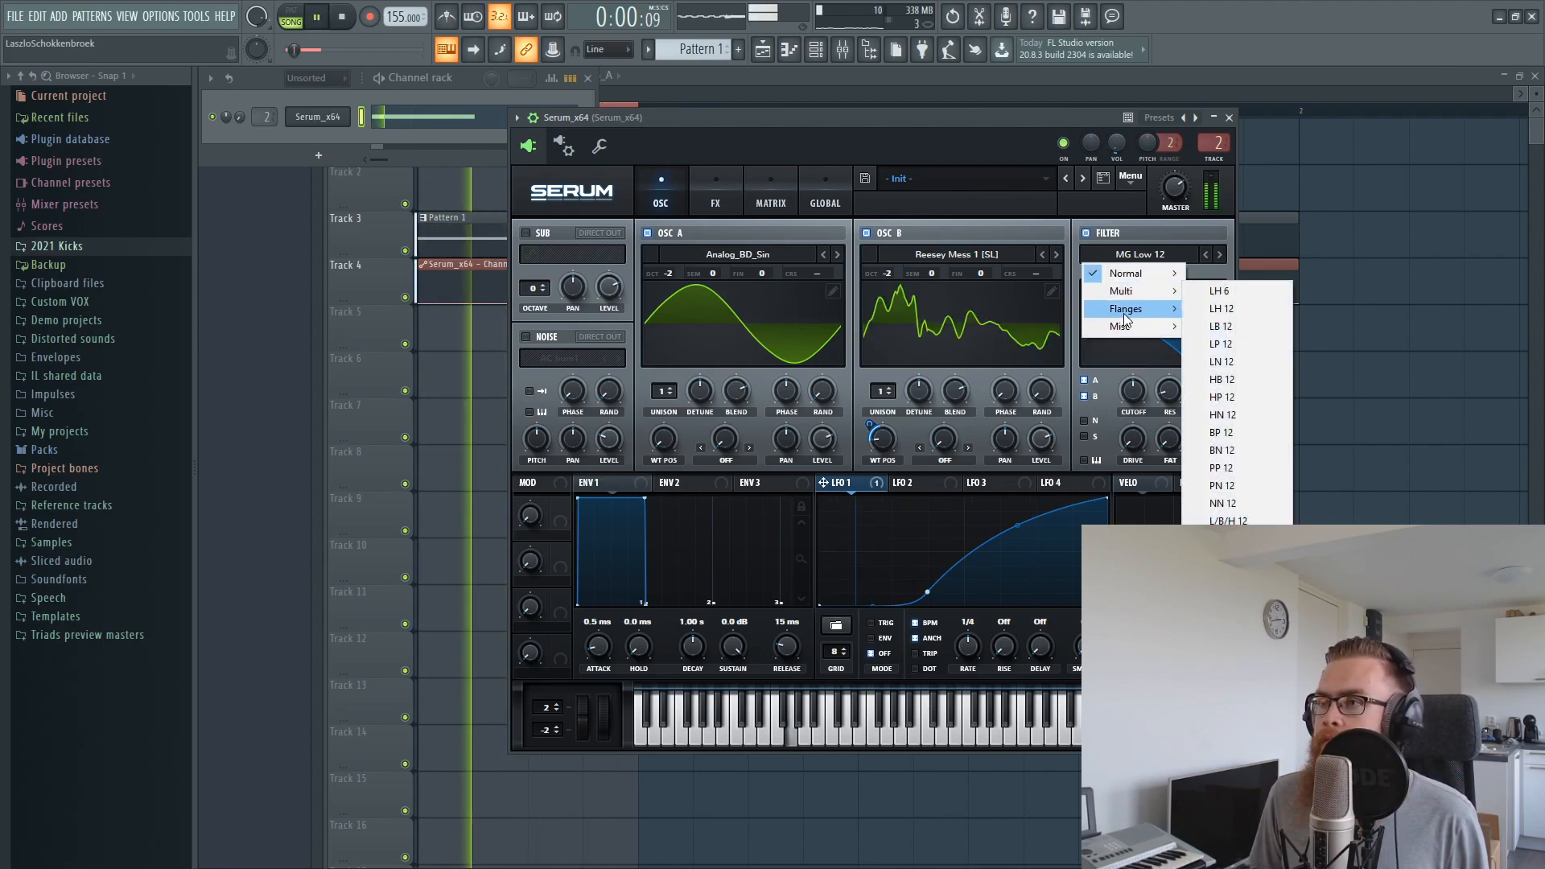
click(1218, 308)
drag(1169, 392, 1198, 270)
drag(1138, 396, 1134, 435)
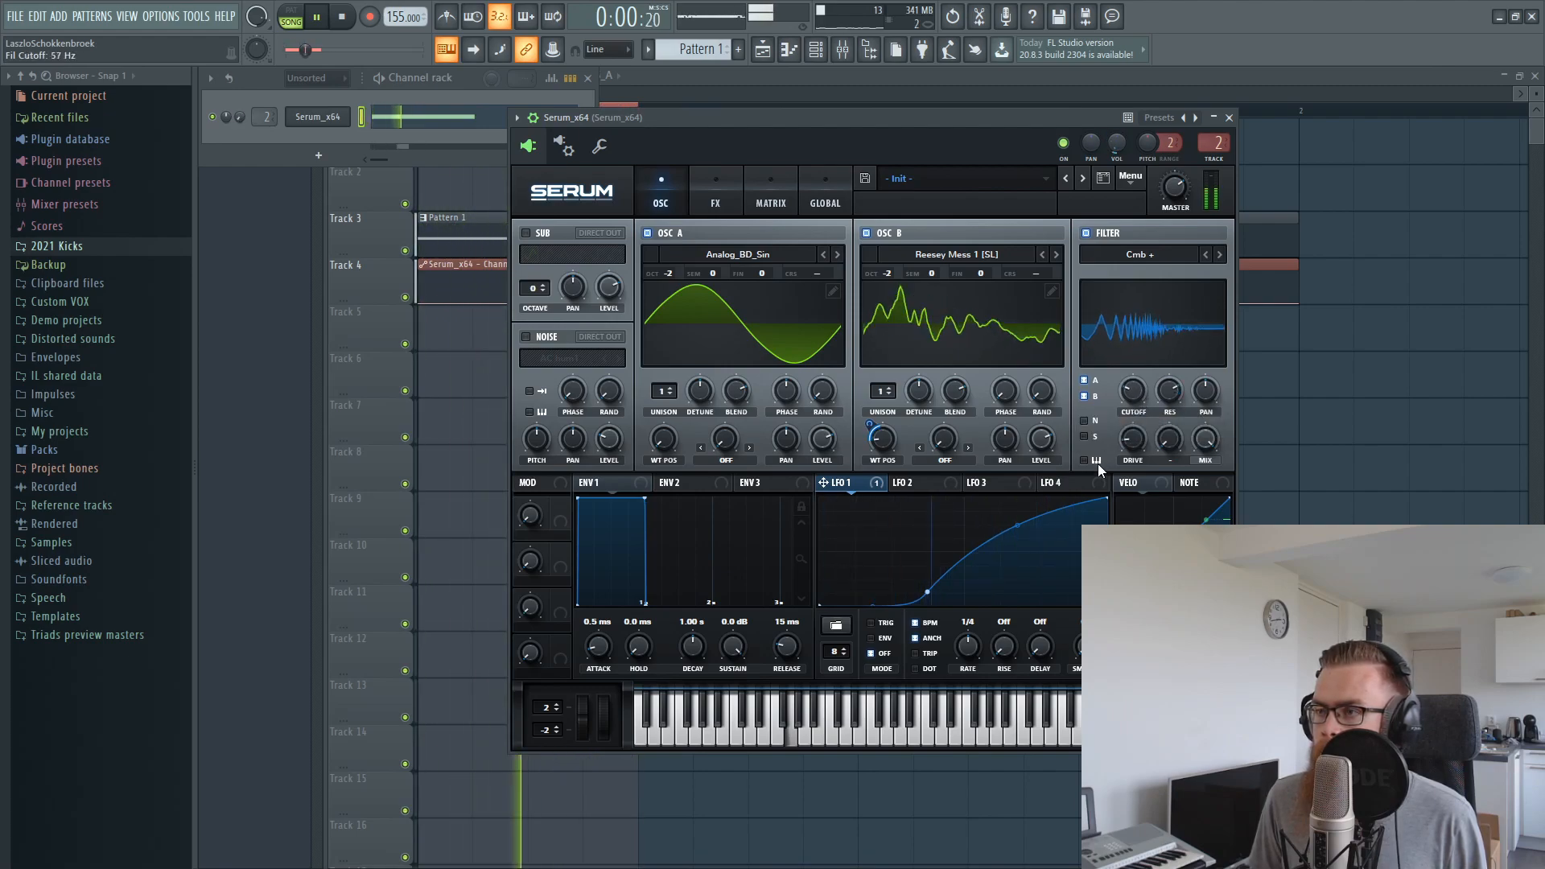
key(space)
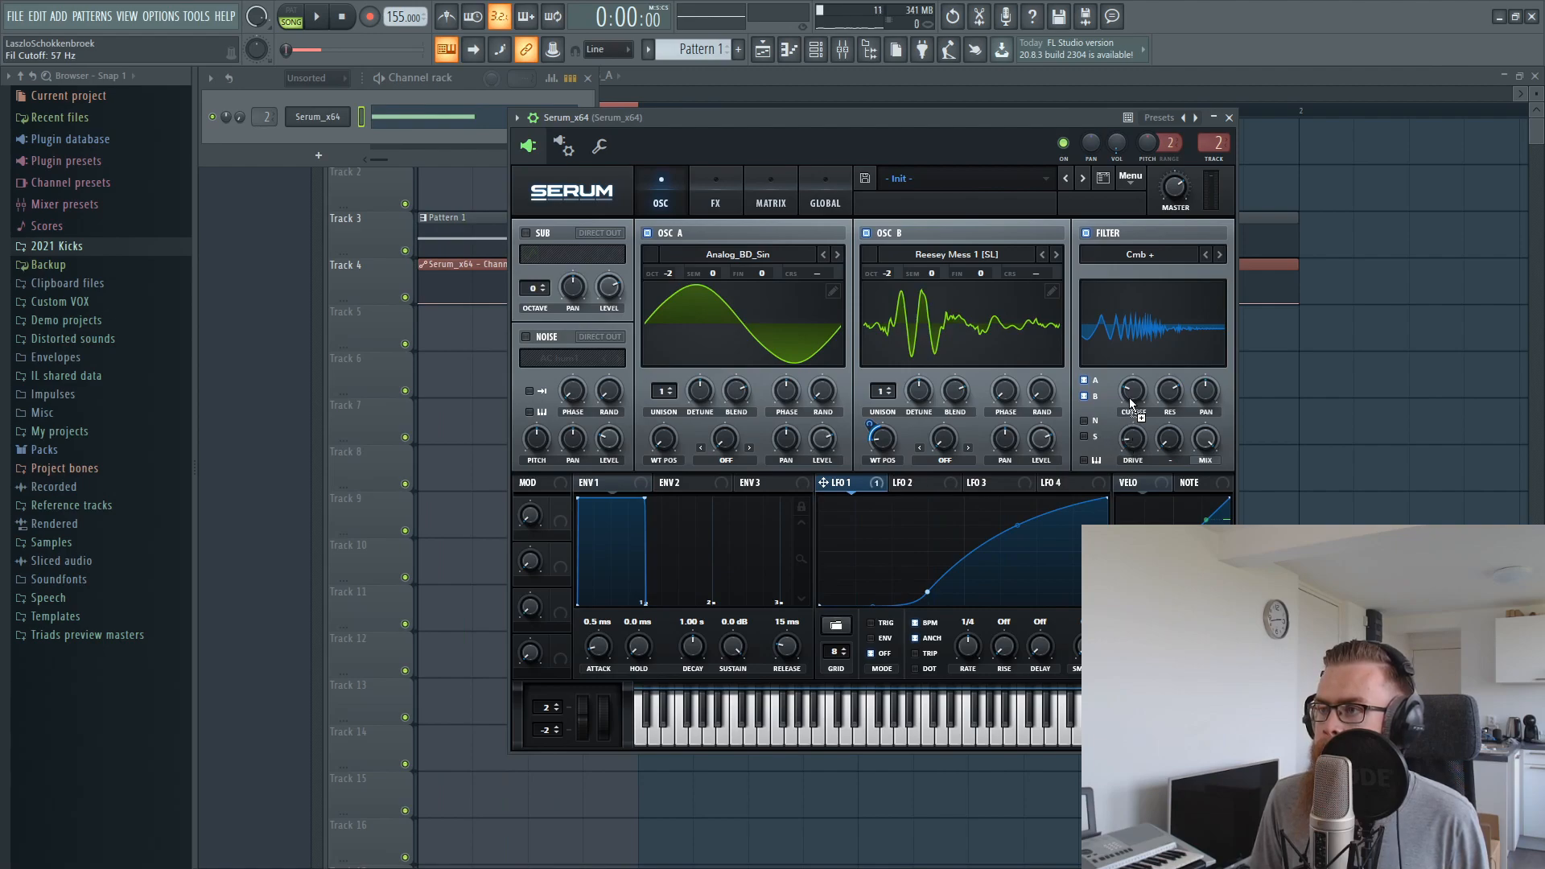
Modulate the filter cutoff with LFO 1, setting the amount to about -11 while the loop plays
key(space)
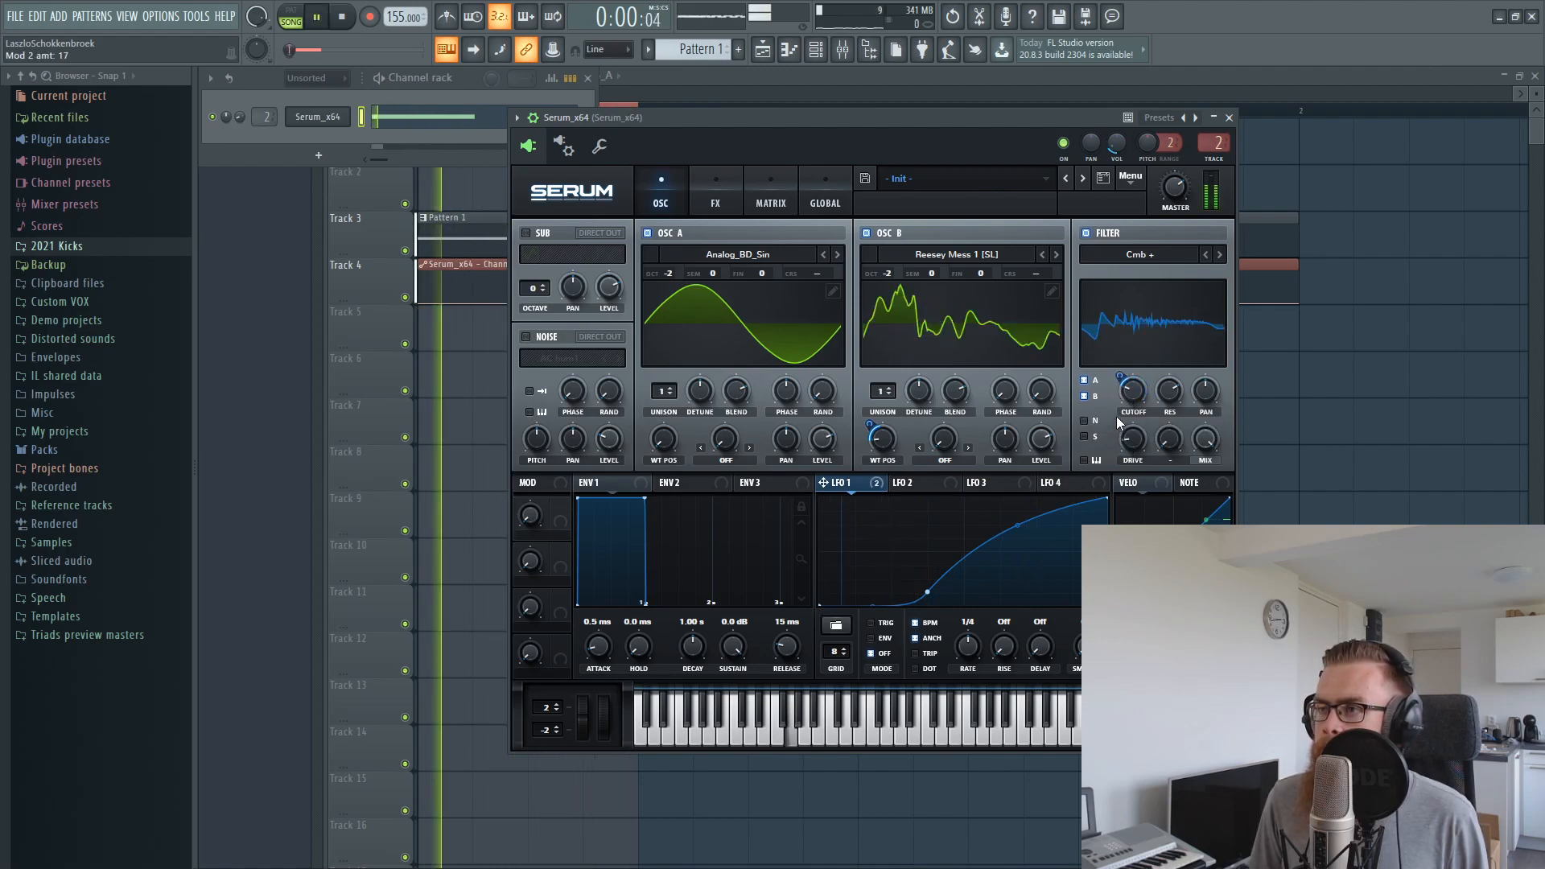
drag(1119, 376, 1120, 398)
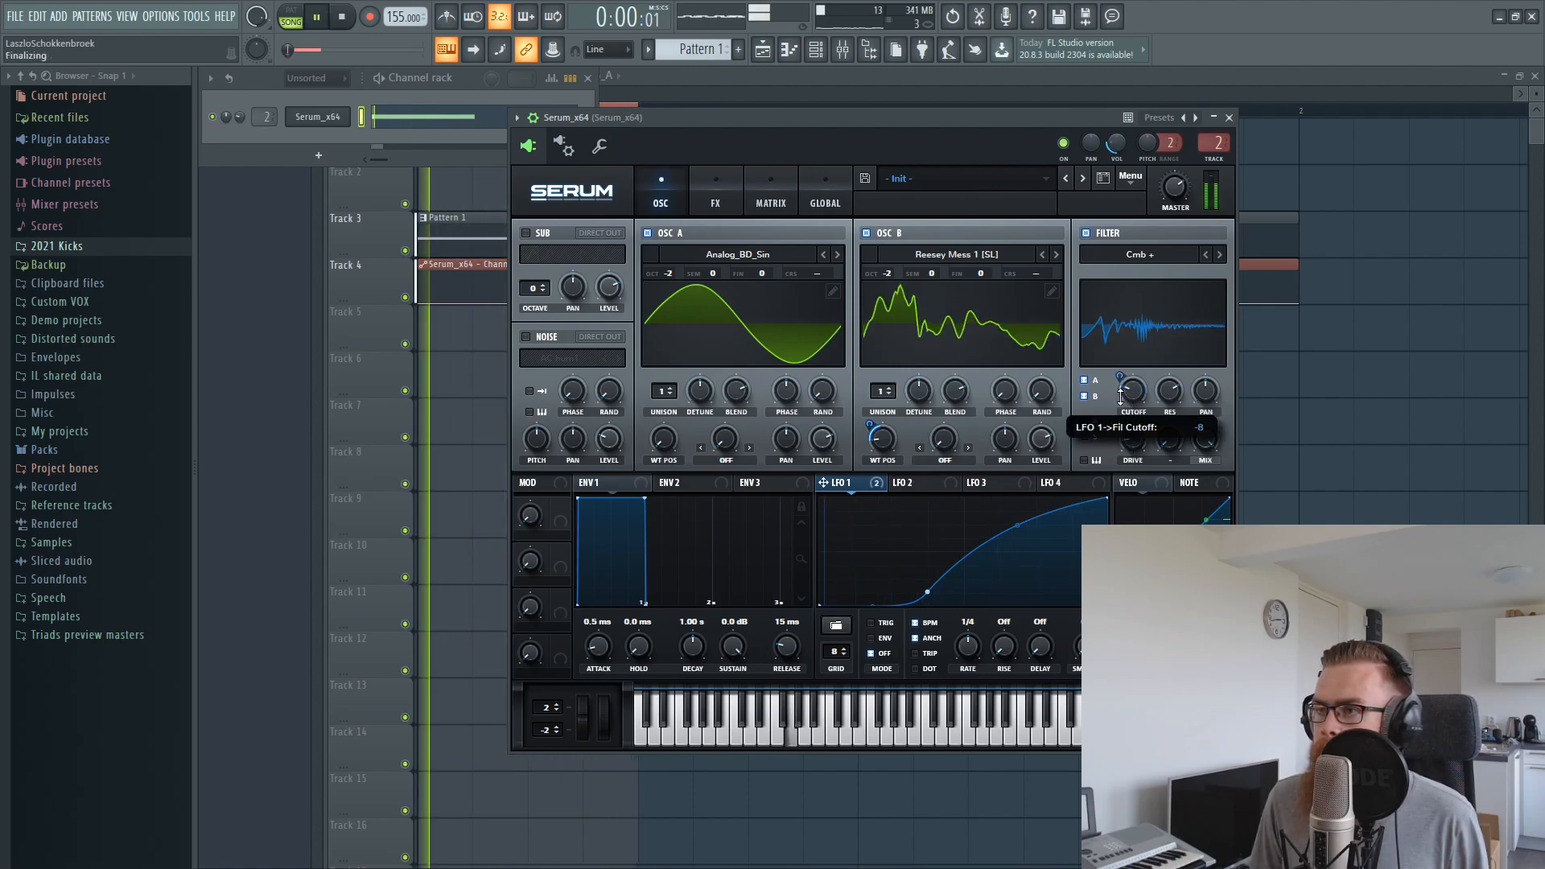
key(space)
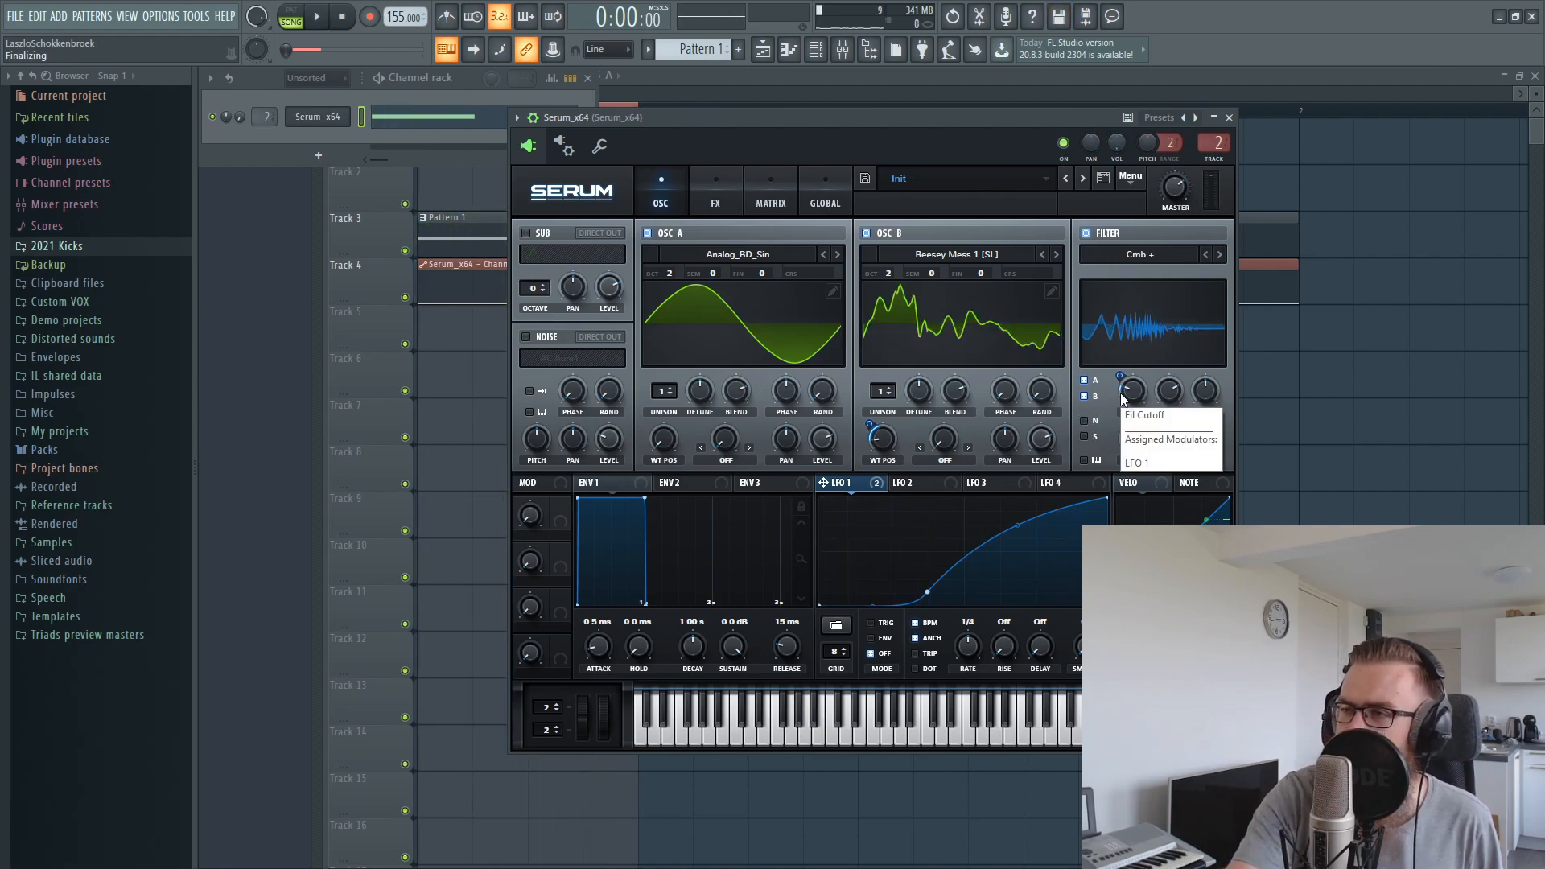
key(space)
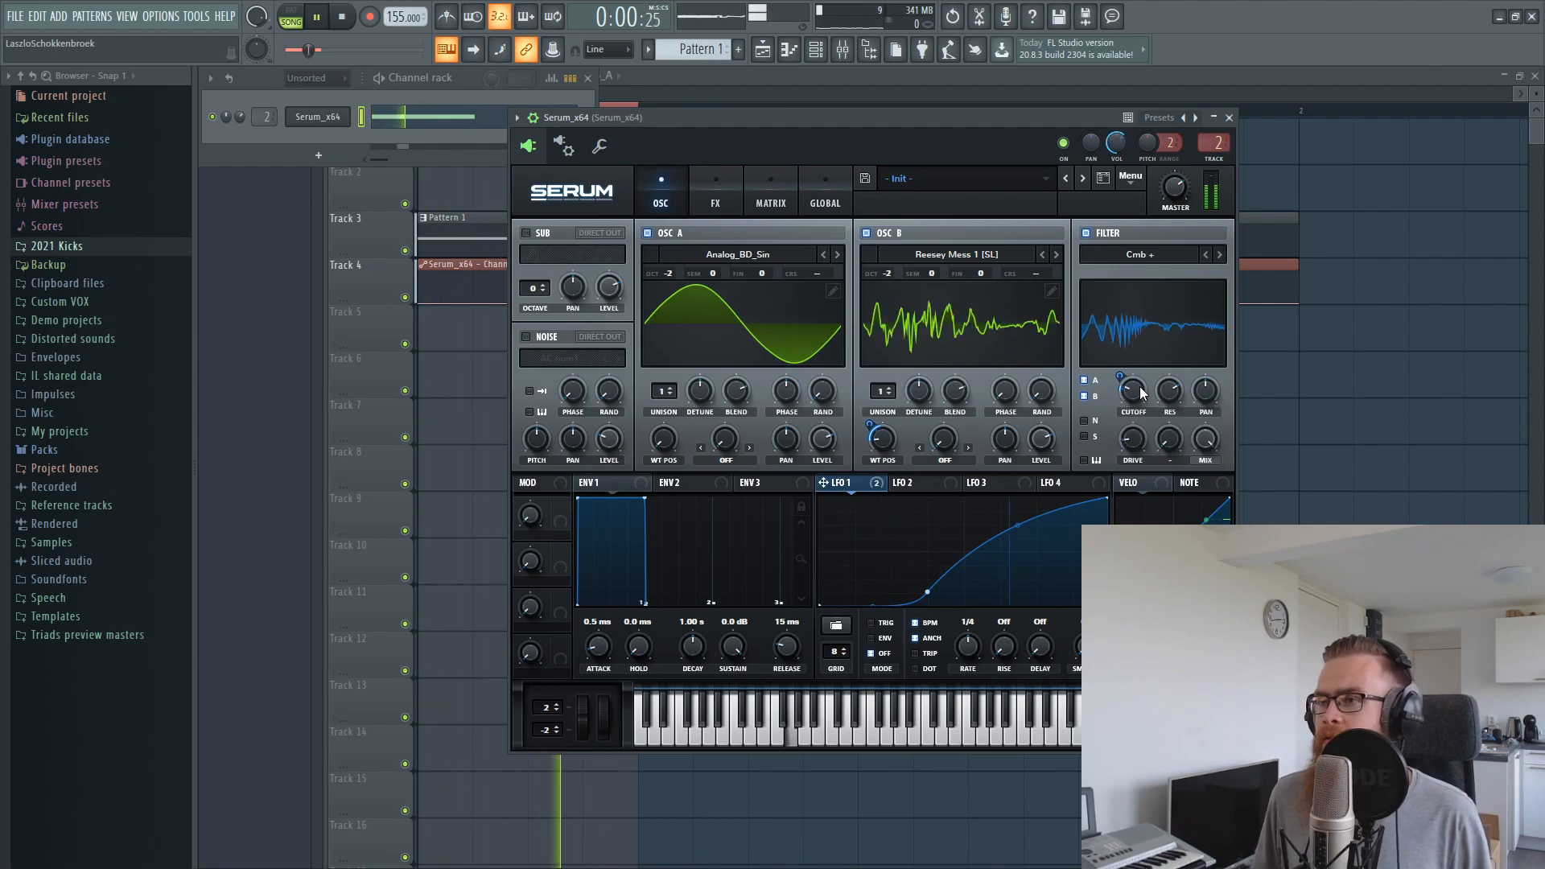
mouse_move(1122, 375)
mouse_down()
mouse_move(1132, 389)
mouse_move(1123, 373)
mouse_up()
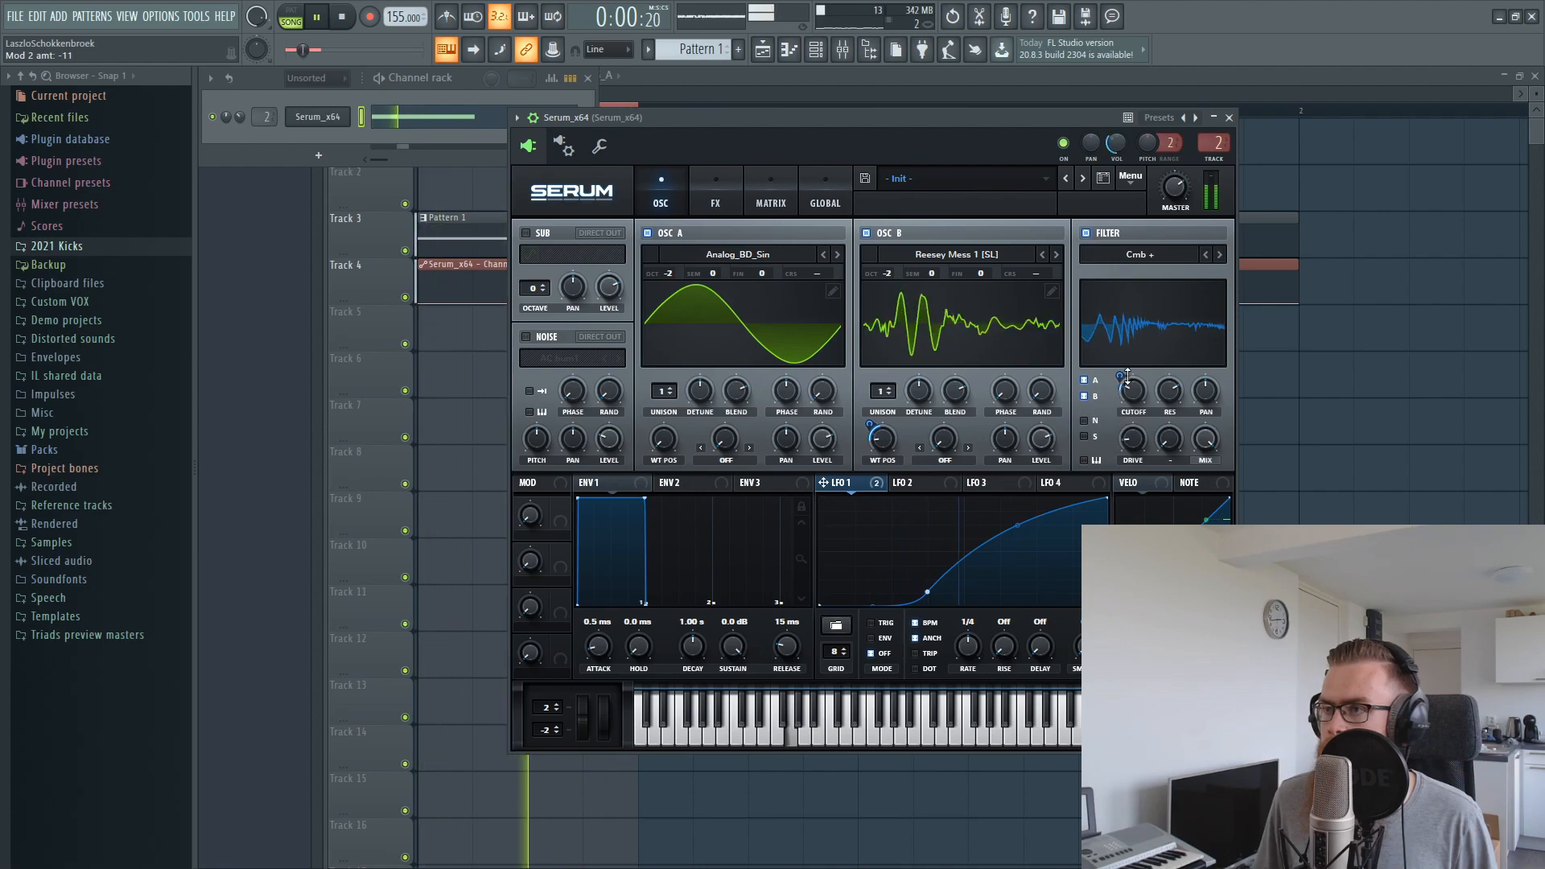
drag(1122, 372, 1167, 399)
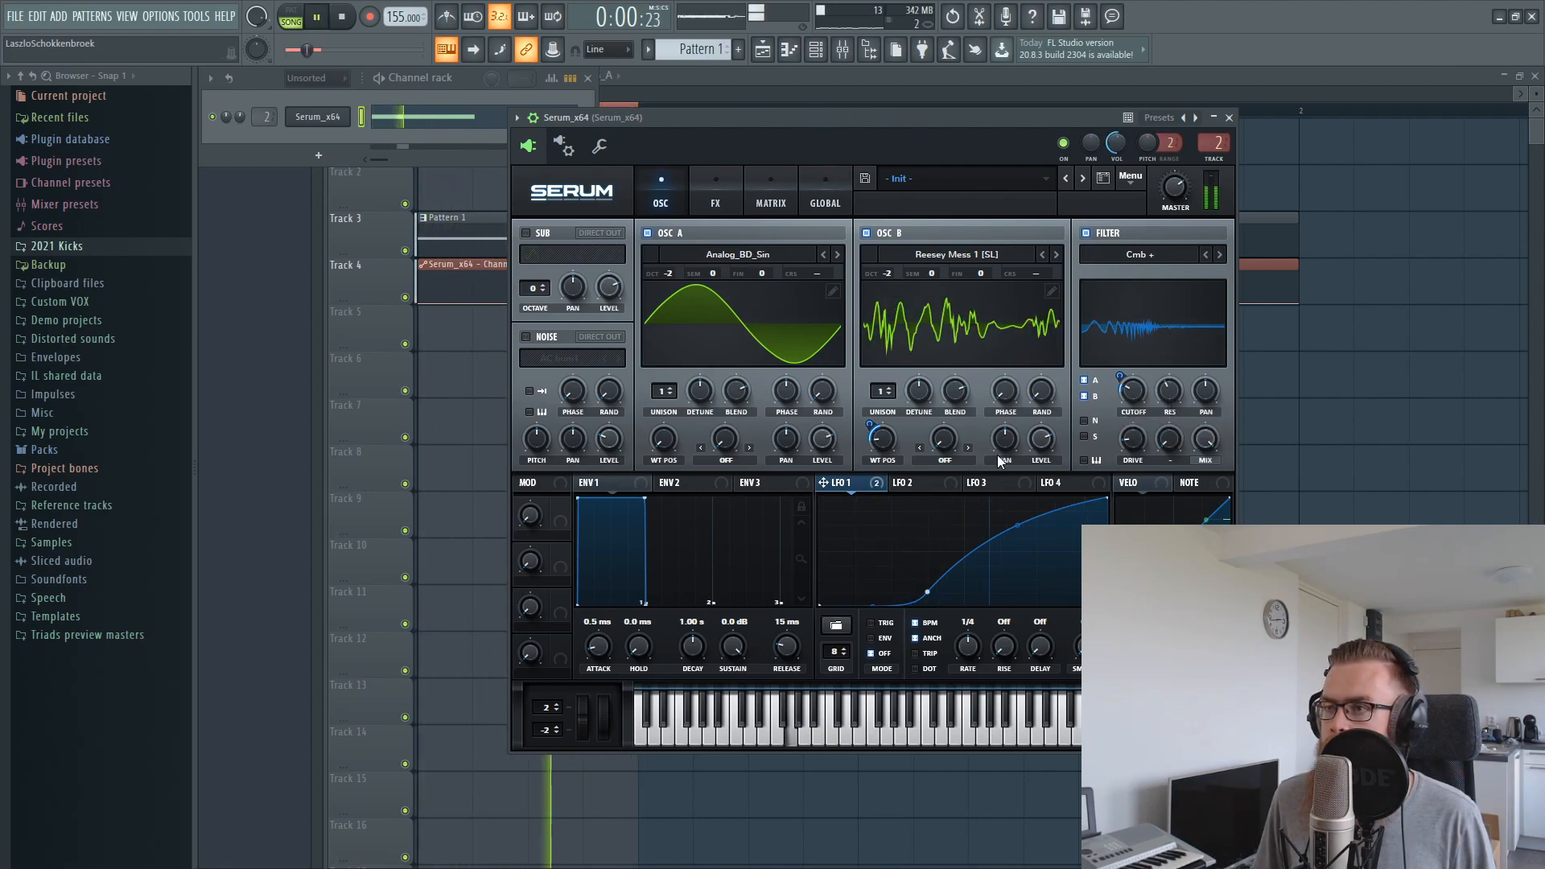
Give LFO 1's upper section a fuller bulge and set its filter cutoff modulation to about -9 while listening
mouse_move(1020, 522)
mouse_down()
mouse_move(1017, 505)
mouse_move(1018, 549)
mouse_move(1013, 536)
mouse_up()
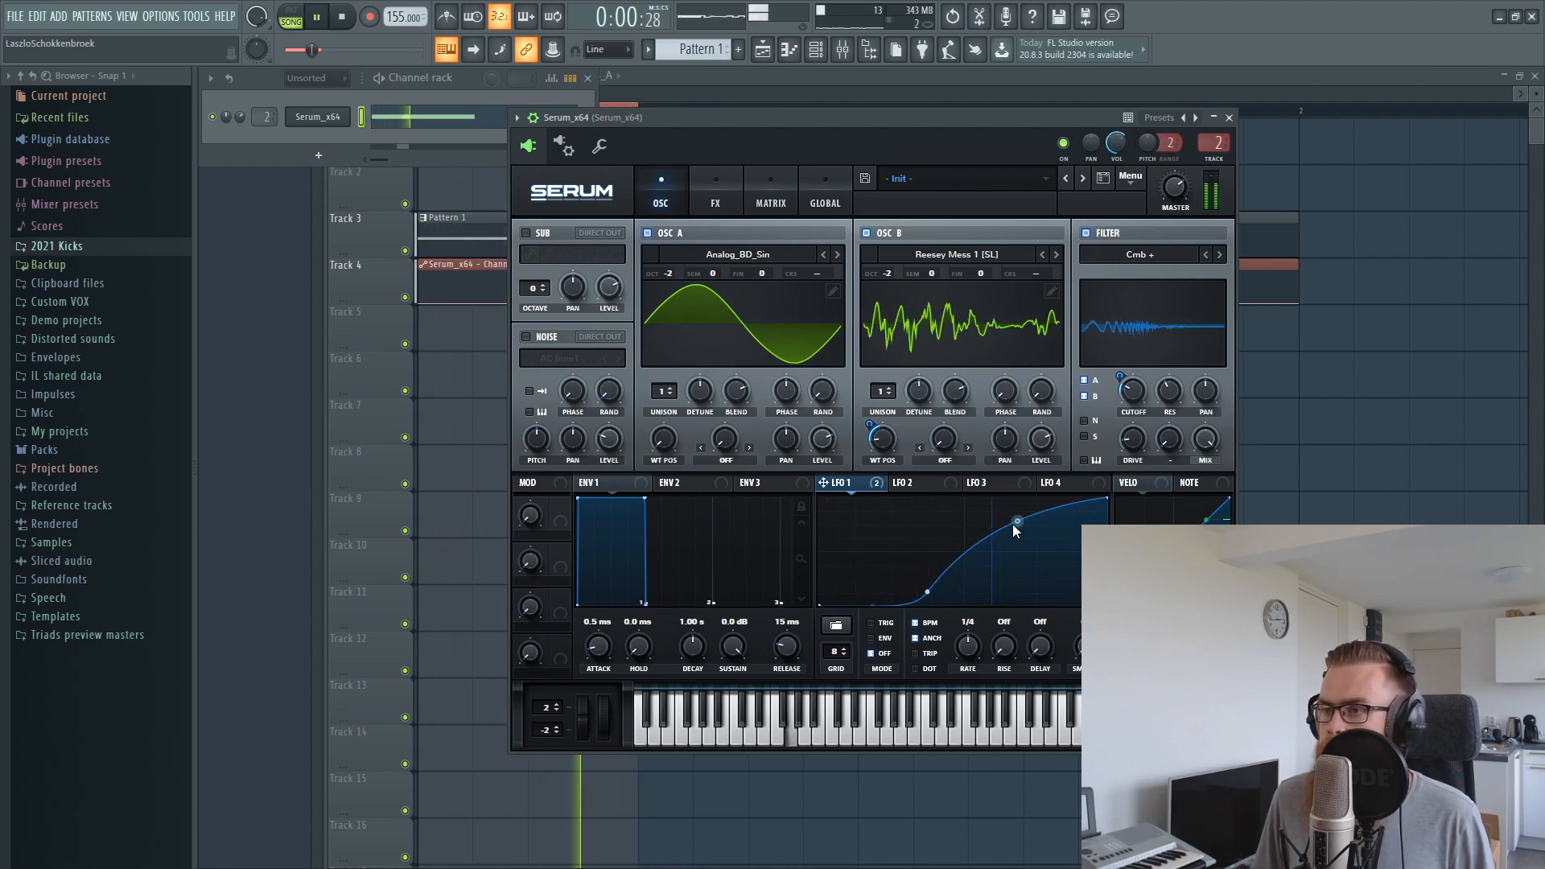
drag(1017, 533, 1017, 550)
drag(1136, 394, 1120, 380)
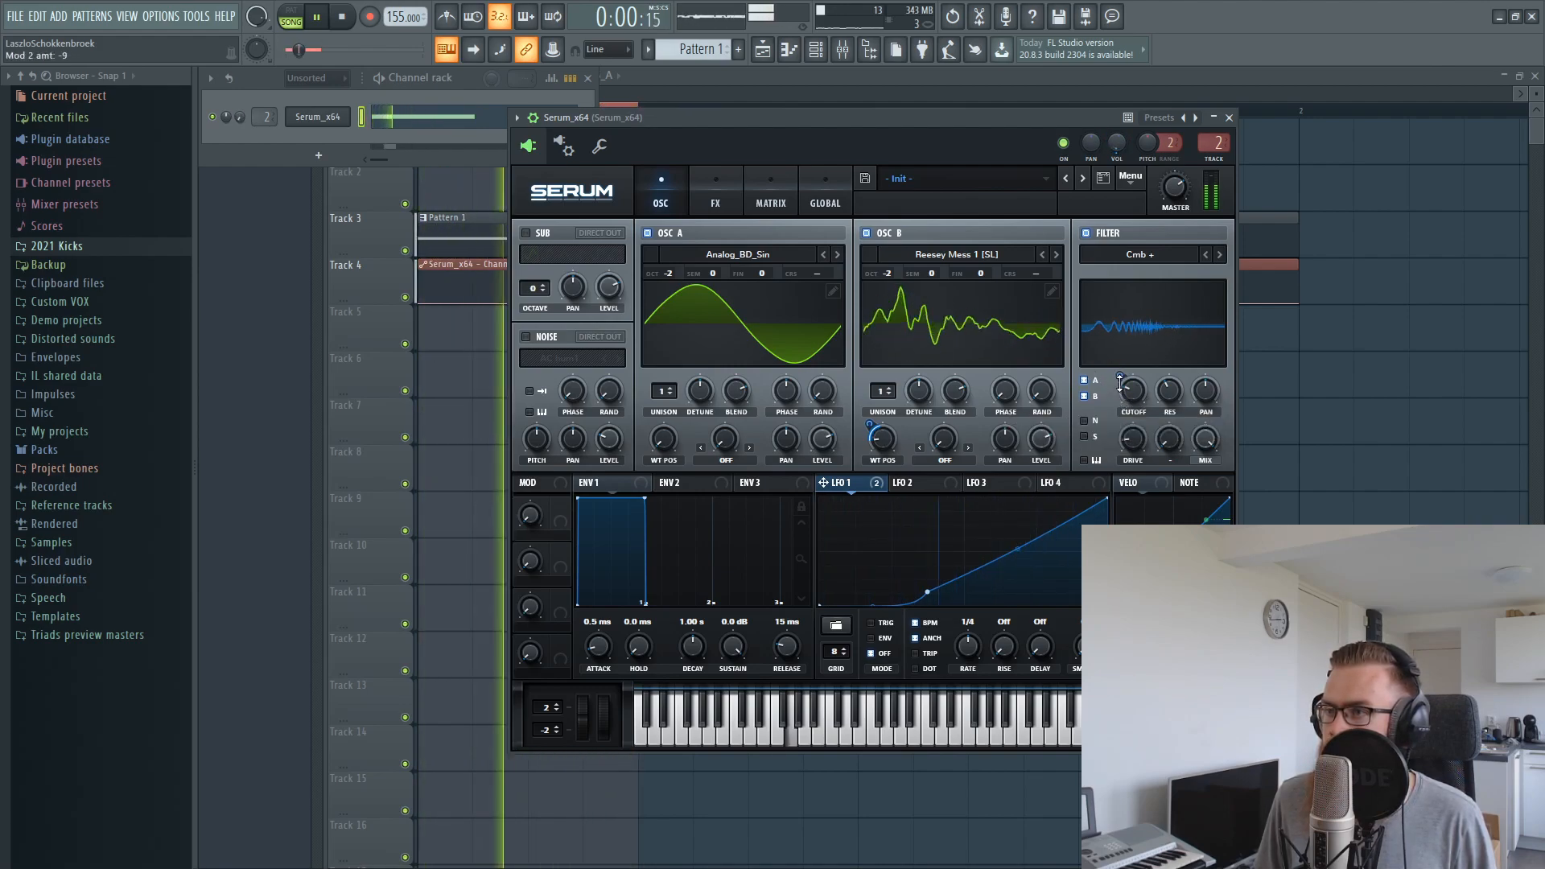
drag(1016, 549, 1020, 520)
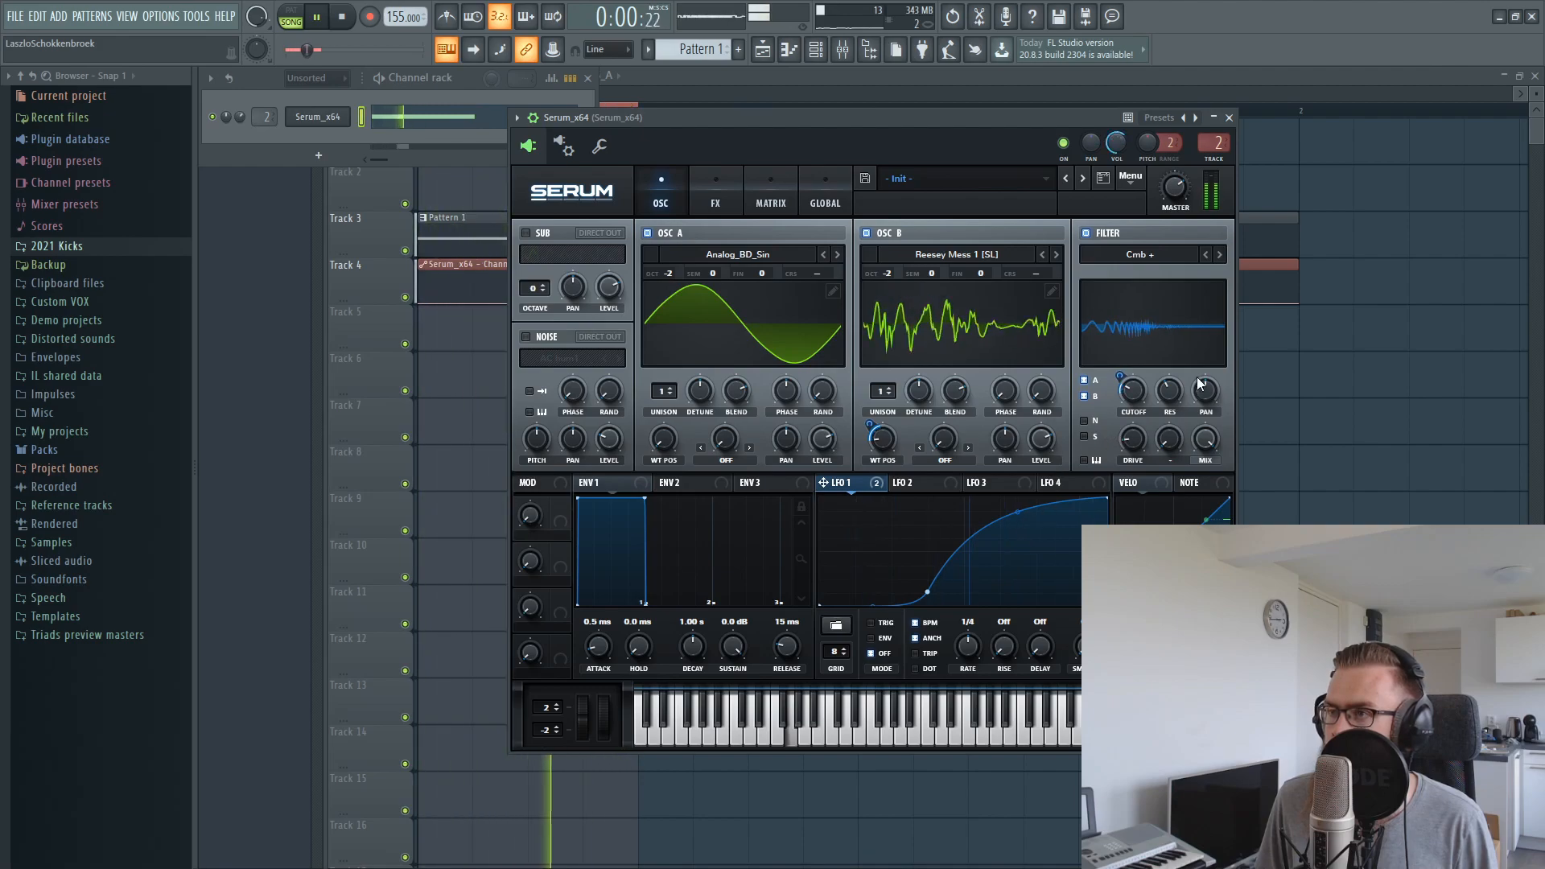
drag(1175, 363, 1174, 397)
key(space)
Audition the kick in the playlist, mute the track holding Punch_005_A, and bring up the channel rack
right_click(463, 201)
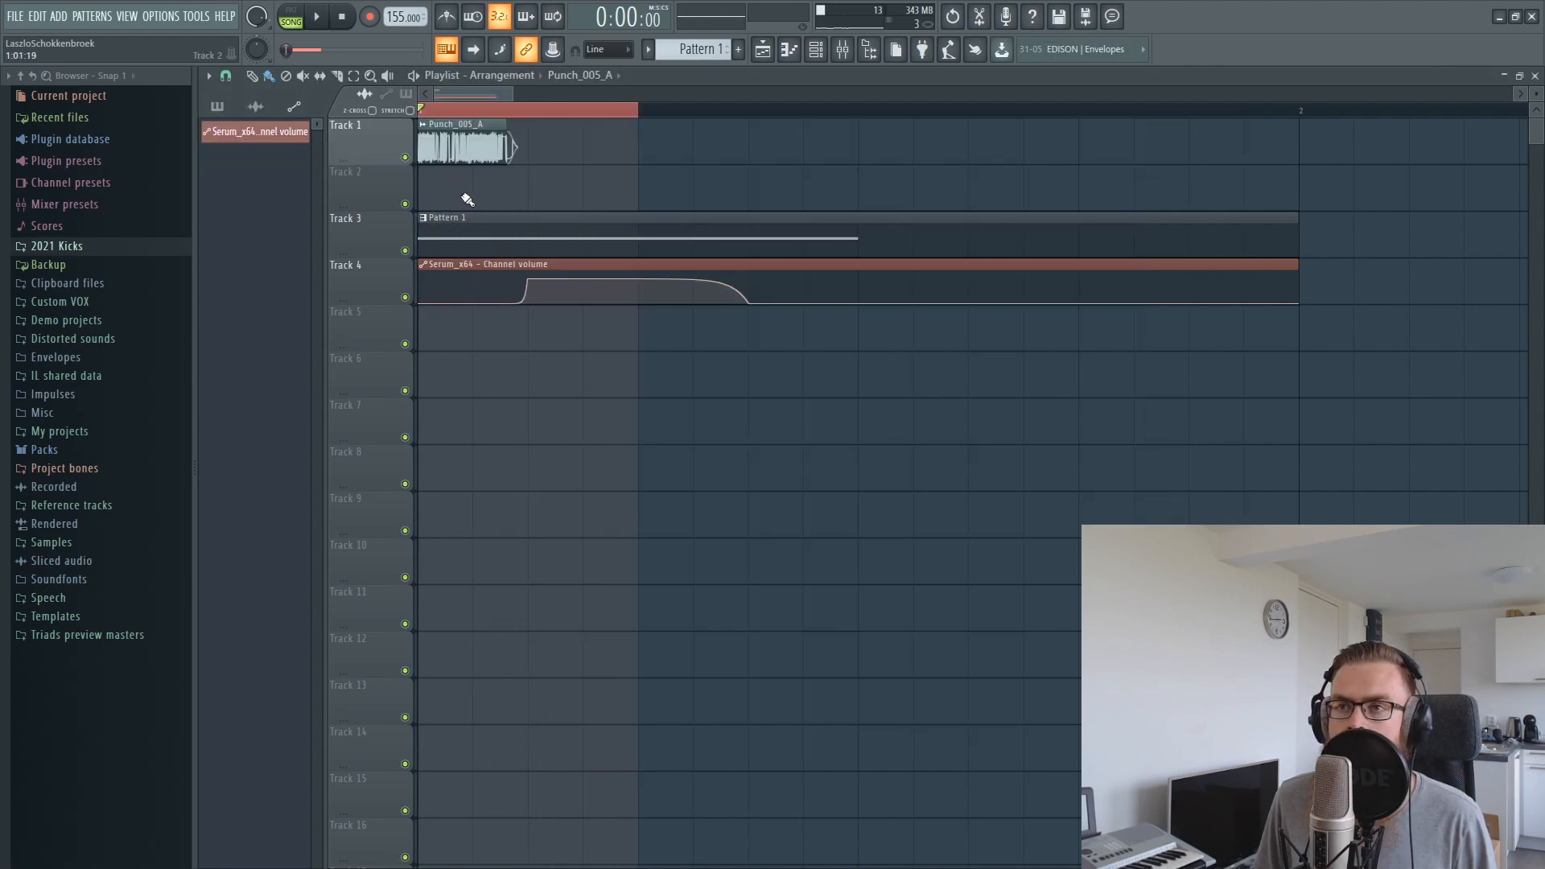
key(space)
key(space)
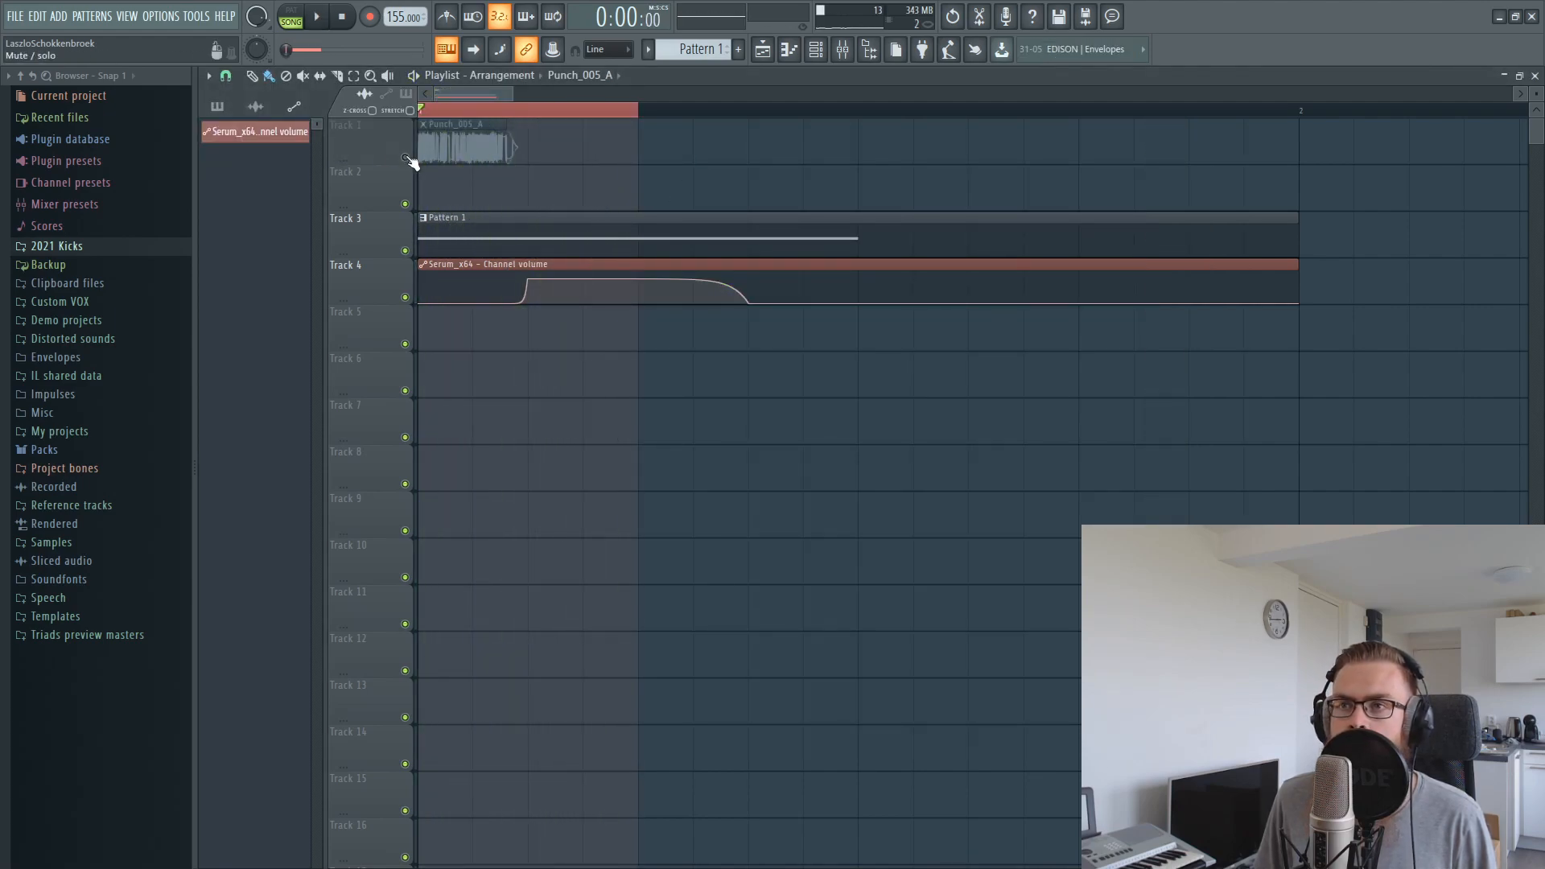
click(404, 157)
click(790, 51)
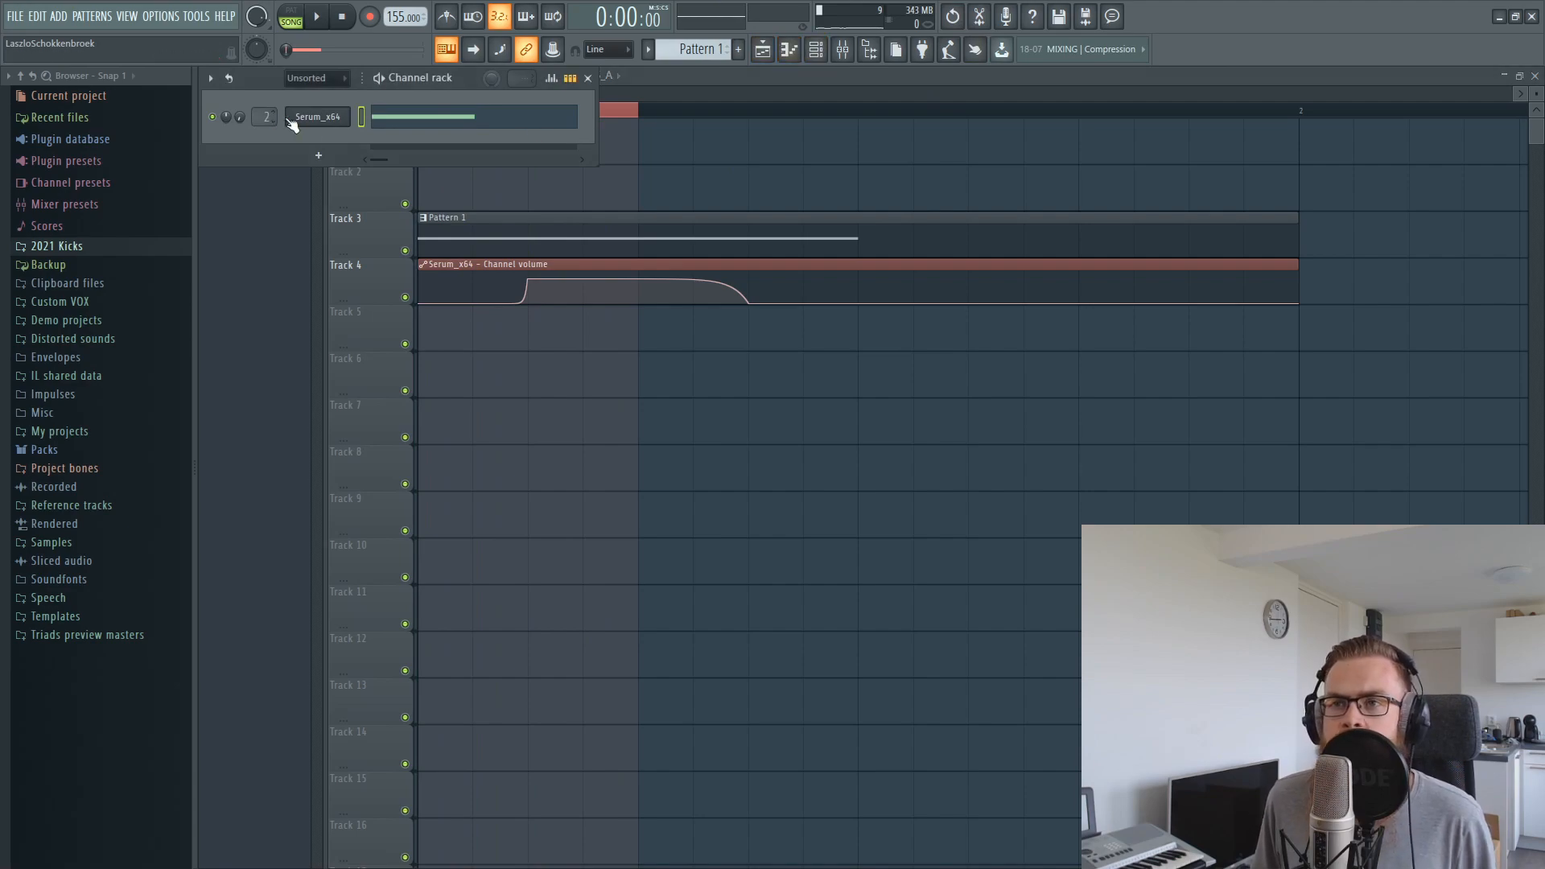
Open the Serum channel, set LFO 1's filter cutoff modulation to about -12, and adjust the filter drive while listening
click(288, 118)
key(space)
drag(1124, 371, 1122, 366)
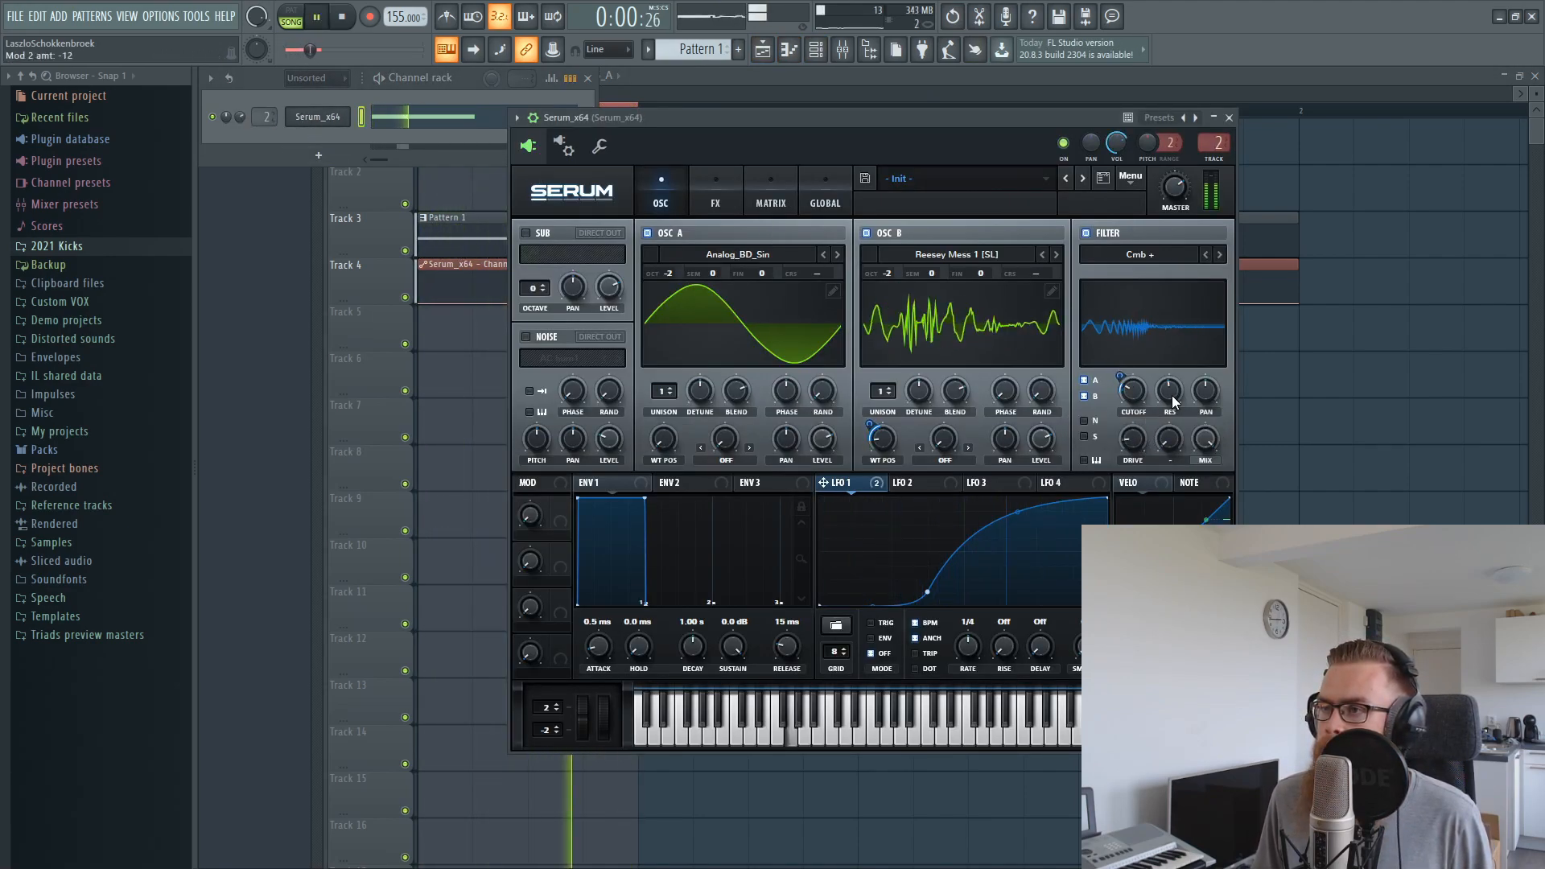
drag(1135, 443, 1145, 395)
key(space)
Enable Serum's EQ effect ahead of the distortion and turn its low band into a low cut, adjusting its frequency while listening
click(710, 203)
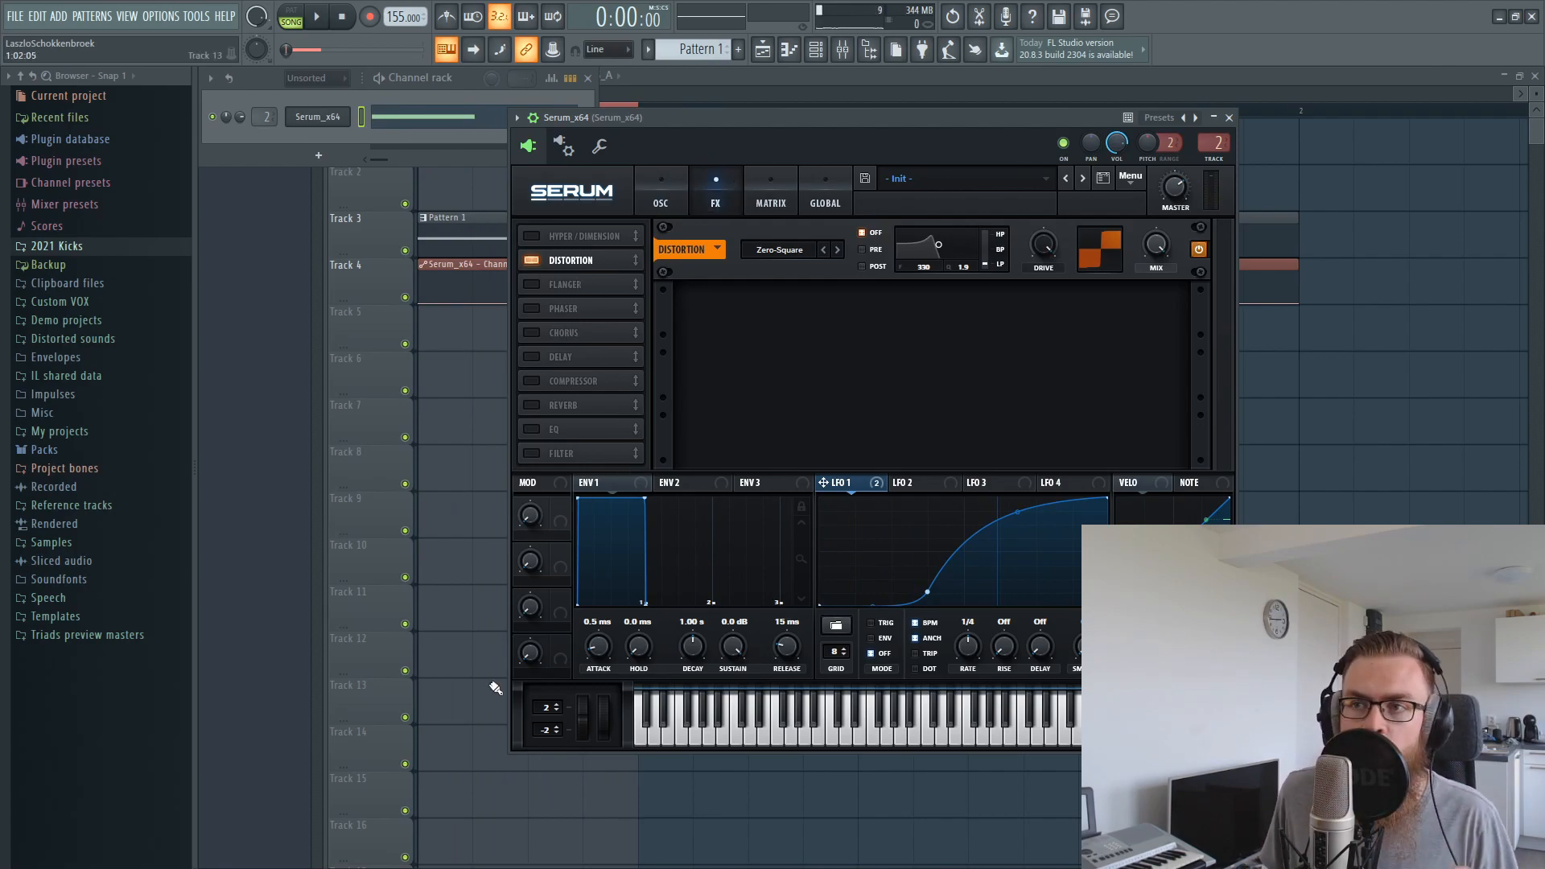
click(531, 428)
drag(568, 227, 567, 258)
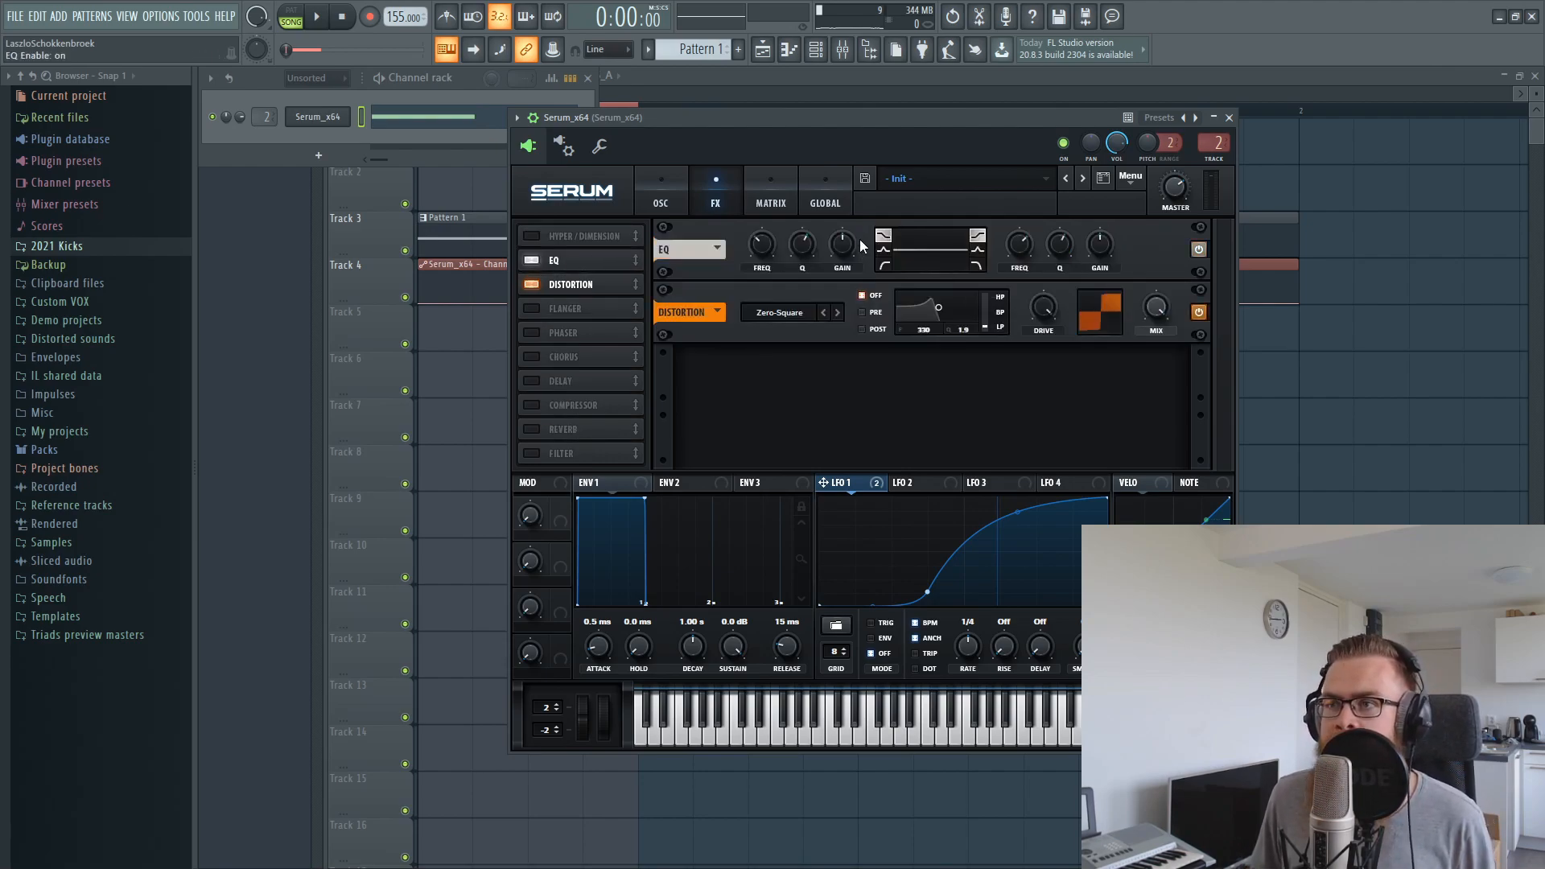
drag(764, 290, 806, 249)
key(space)
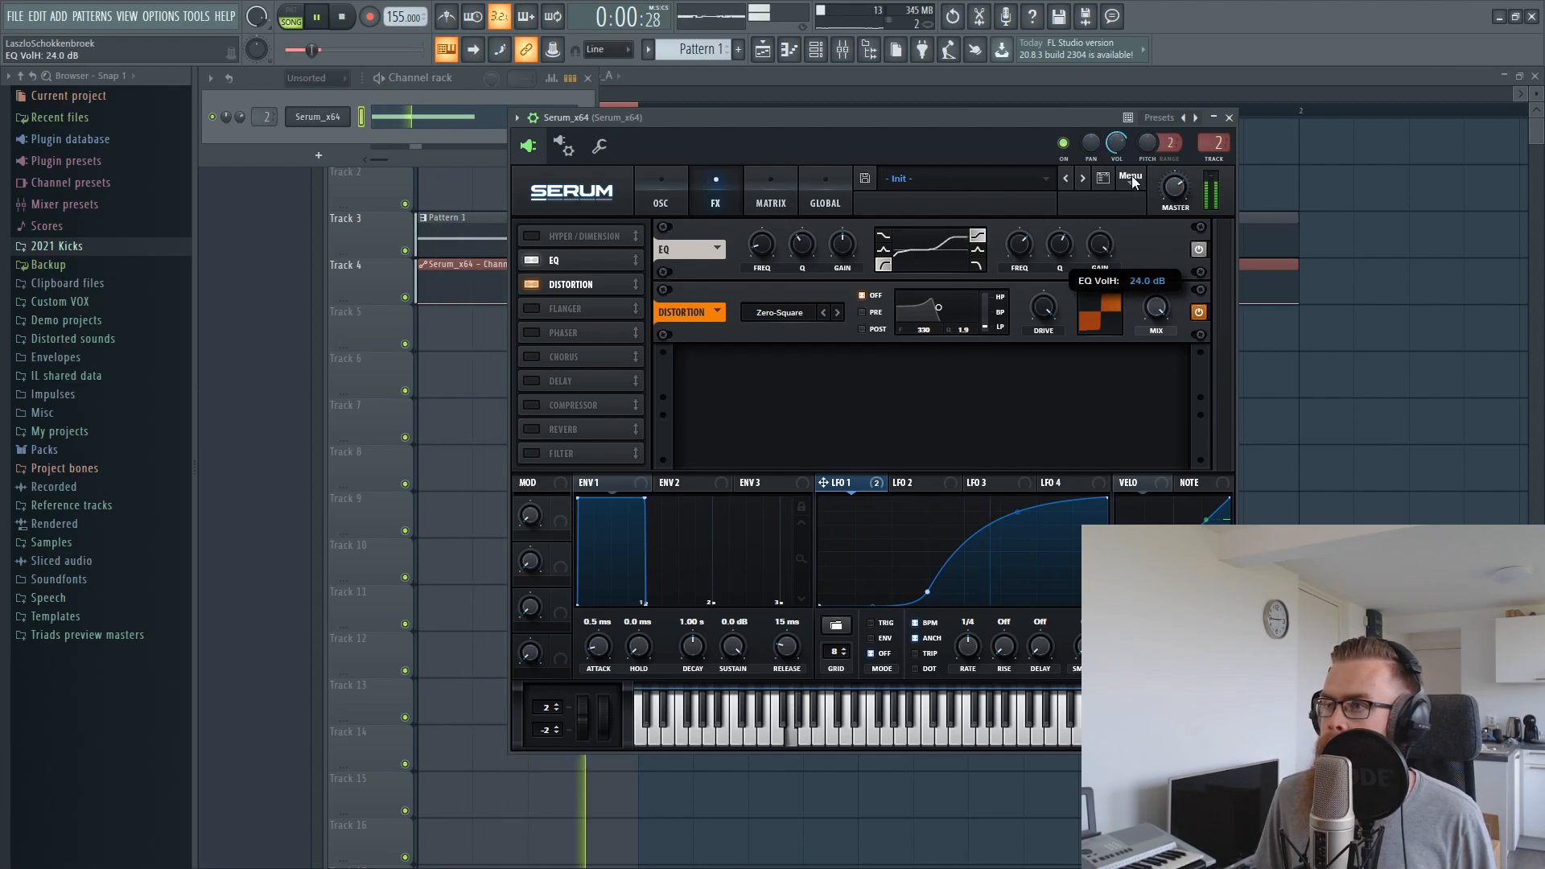
Switch the EQ's high band to a peak shape and tune its frequency and Q, with the gain at about 9.1 dB
click(976, 248)
drag(1021, 250, 1021, 287)
drag(1063, 236, 1022, 265)
mouse_move(1091, 248)
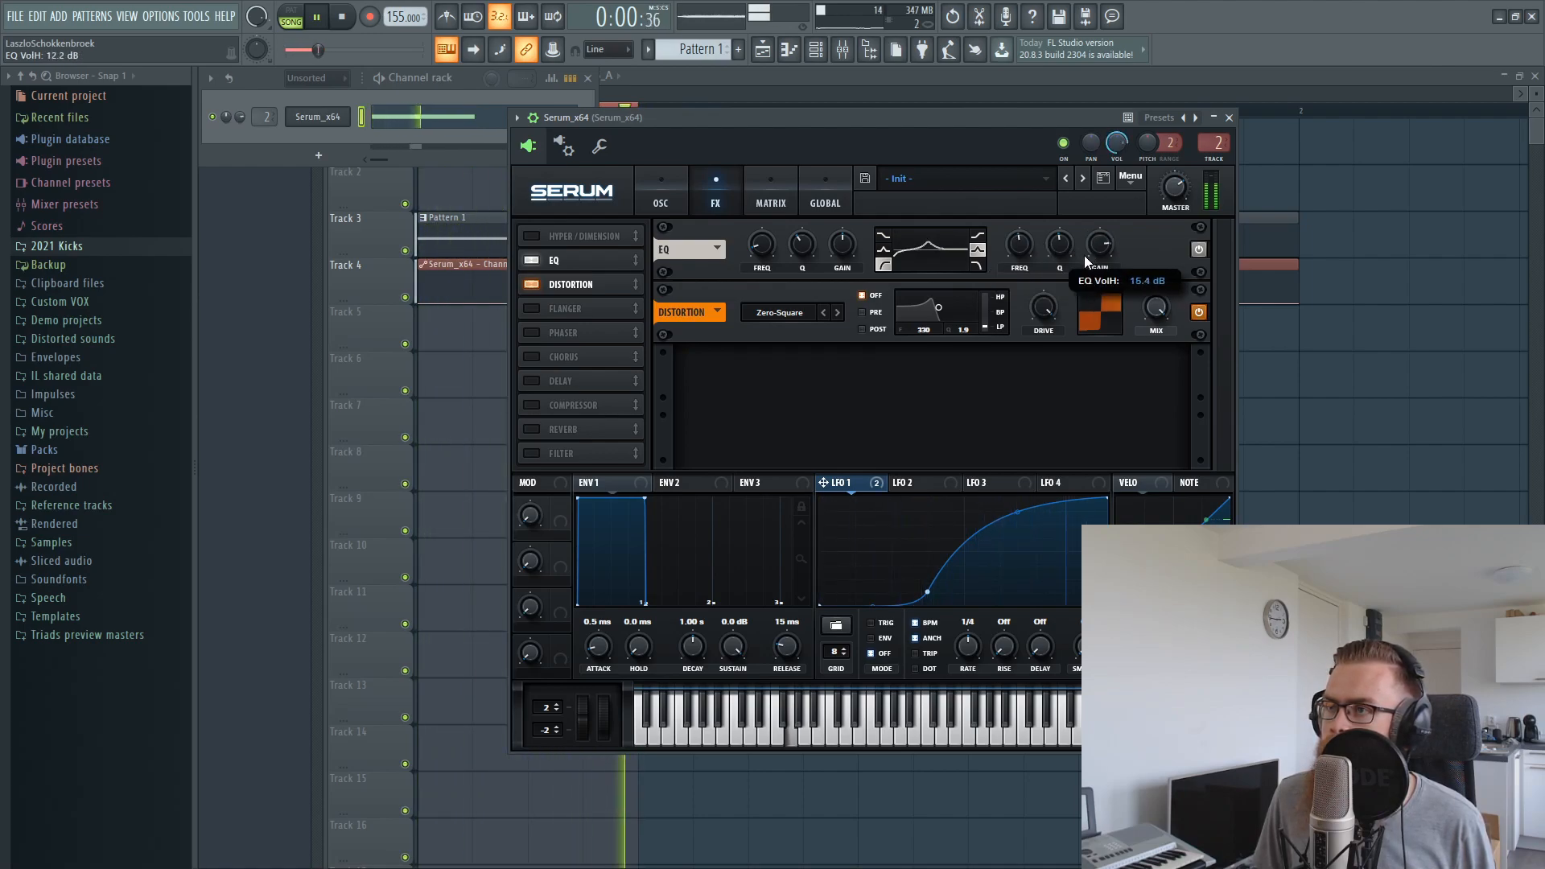
drag(1031, 255, 1087, 236)
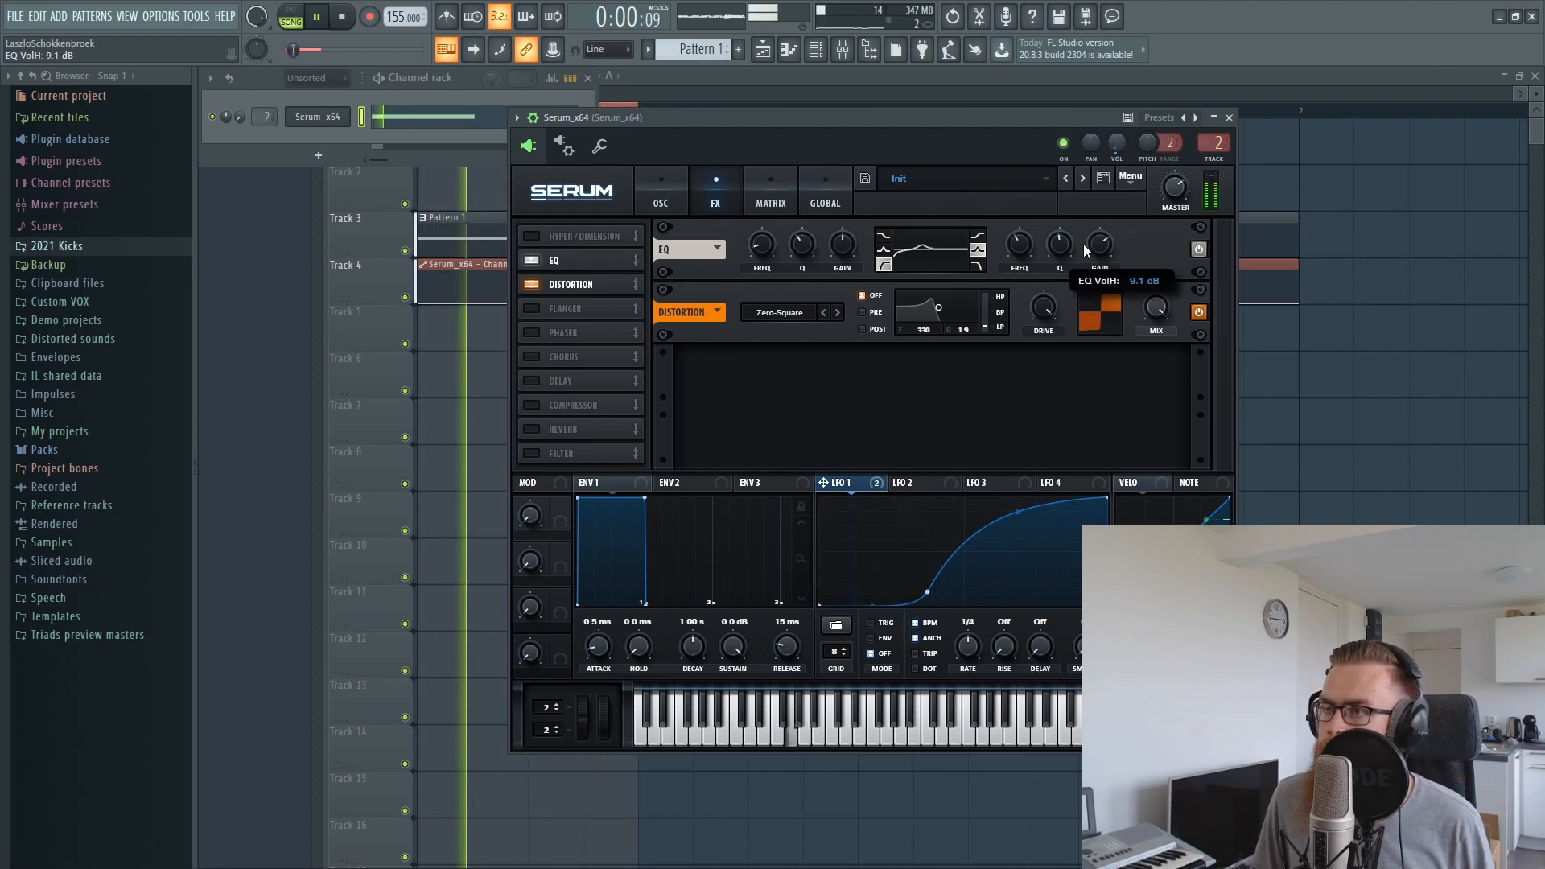
Modulate the EQ's high-band gain with LFO 1 and lower the base gain while the loop plays
drag(848, 114, 852, 163)
key(space)
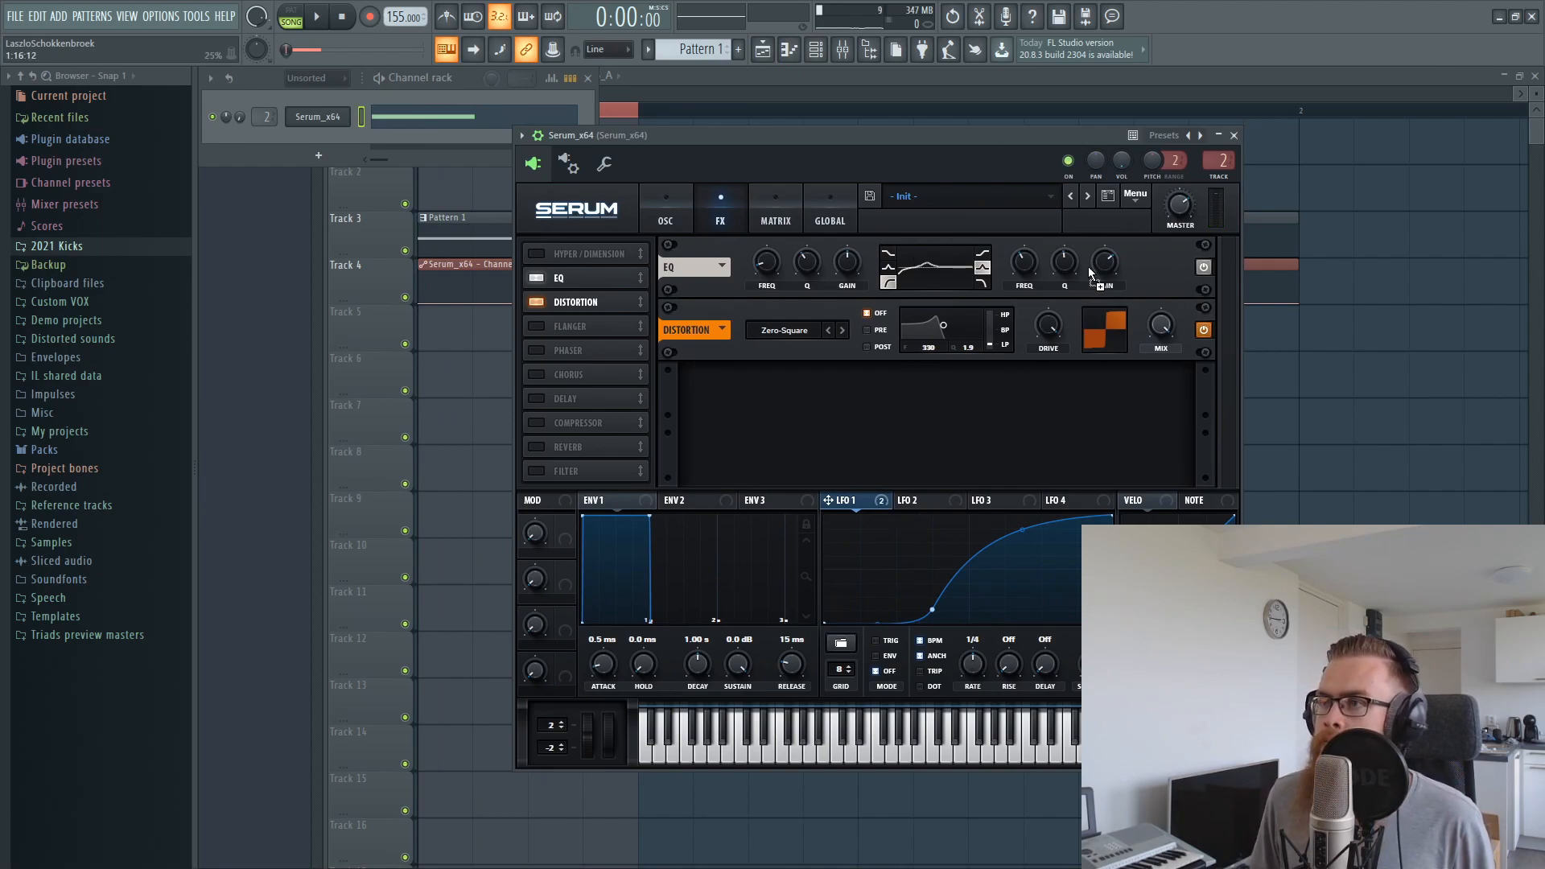
drag(1099, 300, 1098, 304)
key(space)
mouse_move(1092, 248)
mouse_down()
mouse_move(1070, 268)
mouse_move(1080, 244)
mouse_up()
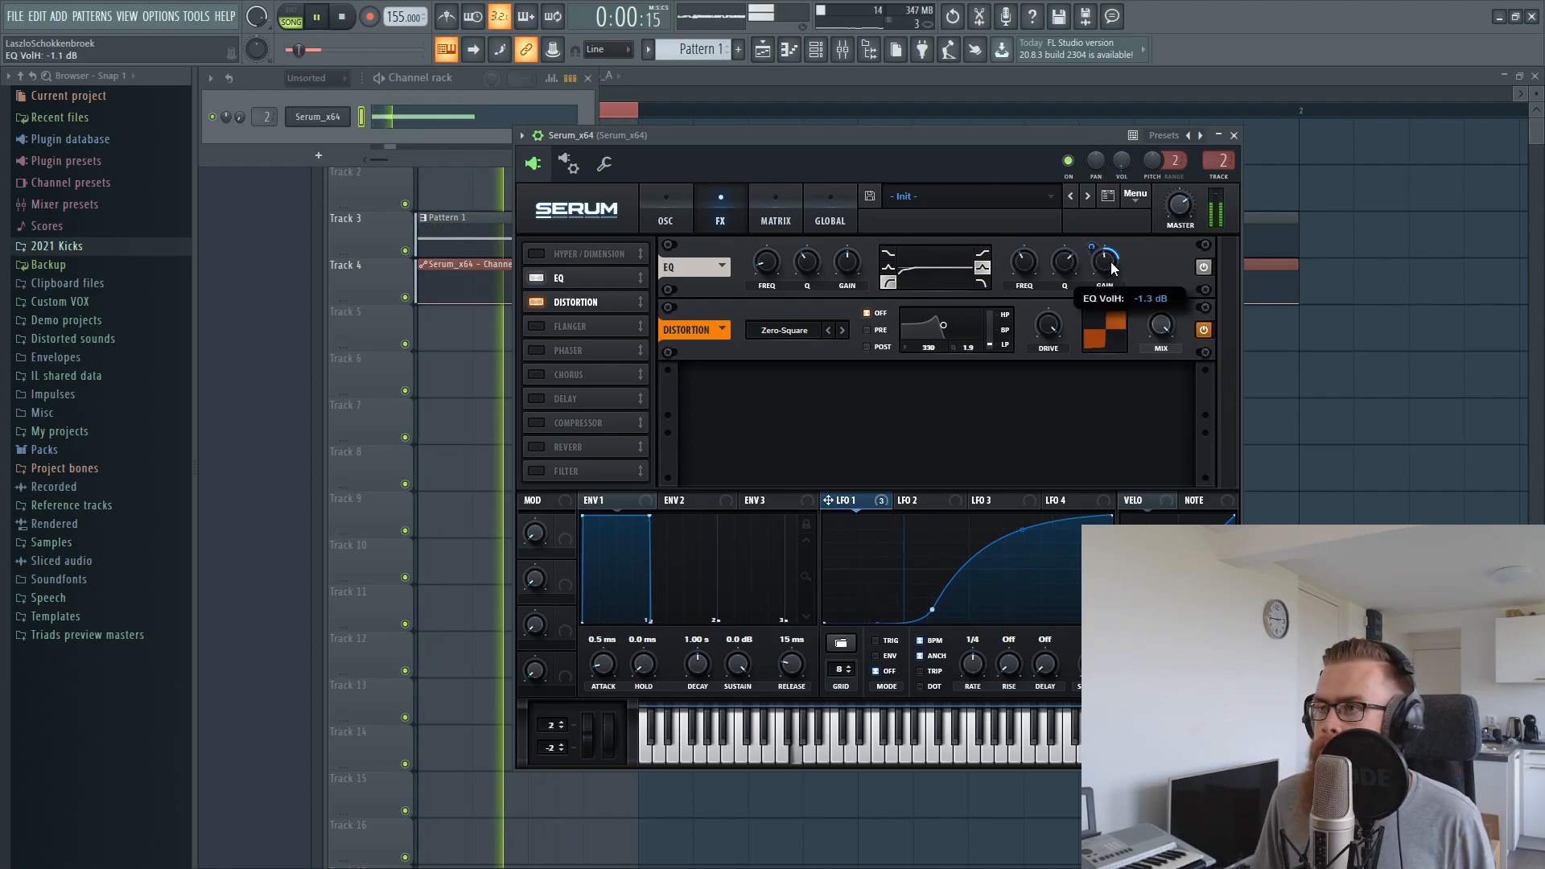
drag(1103, 277, 1094, 247)
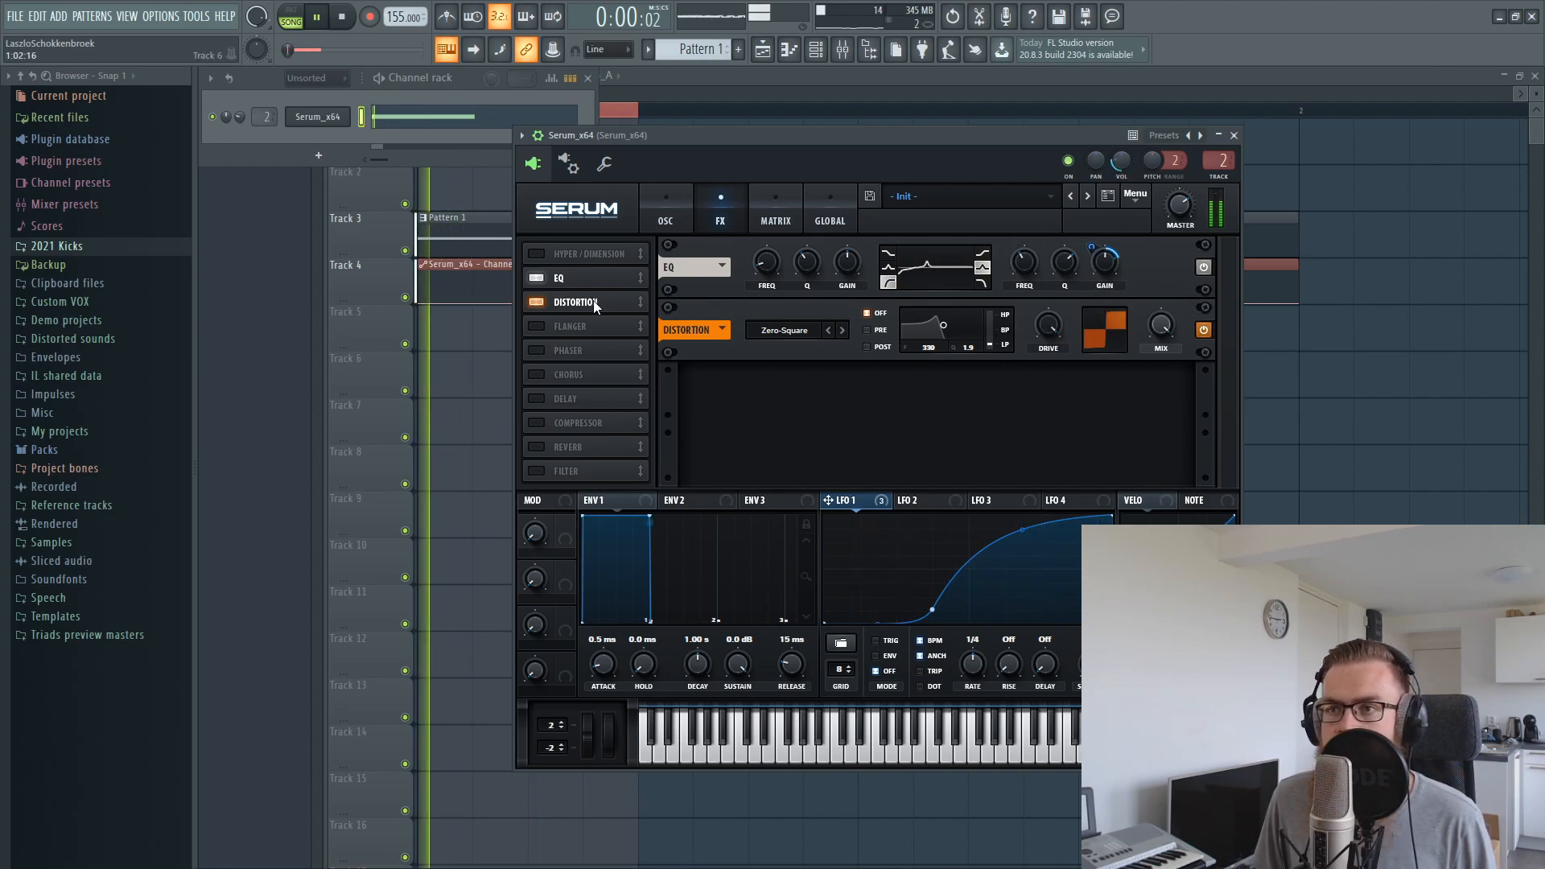
Enable Serum's Filter effect and place it between the EQ and the distortion
drag(674, 138, 671, 167)
key(space)
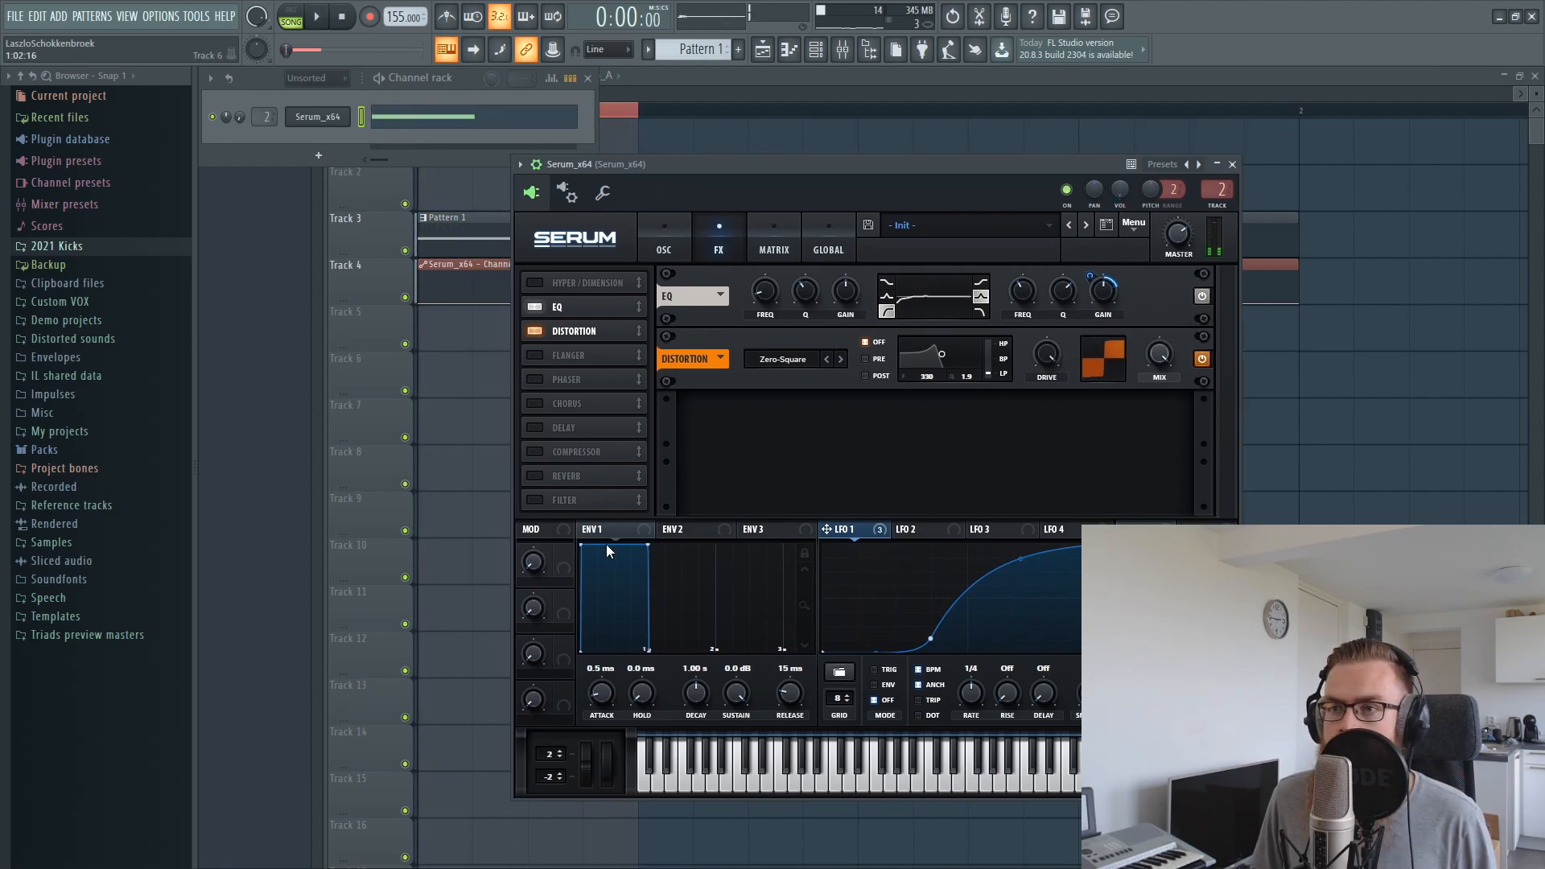
click(535, 500)
drag(561, 505, 577, 331)
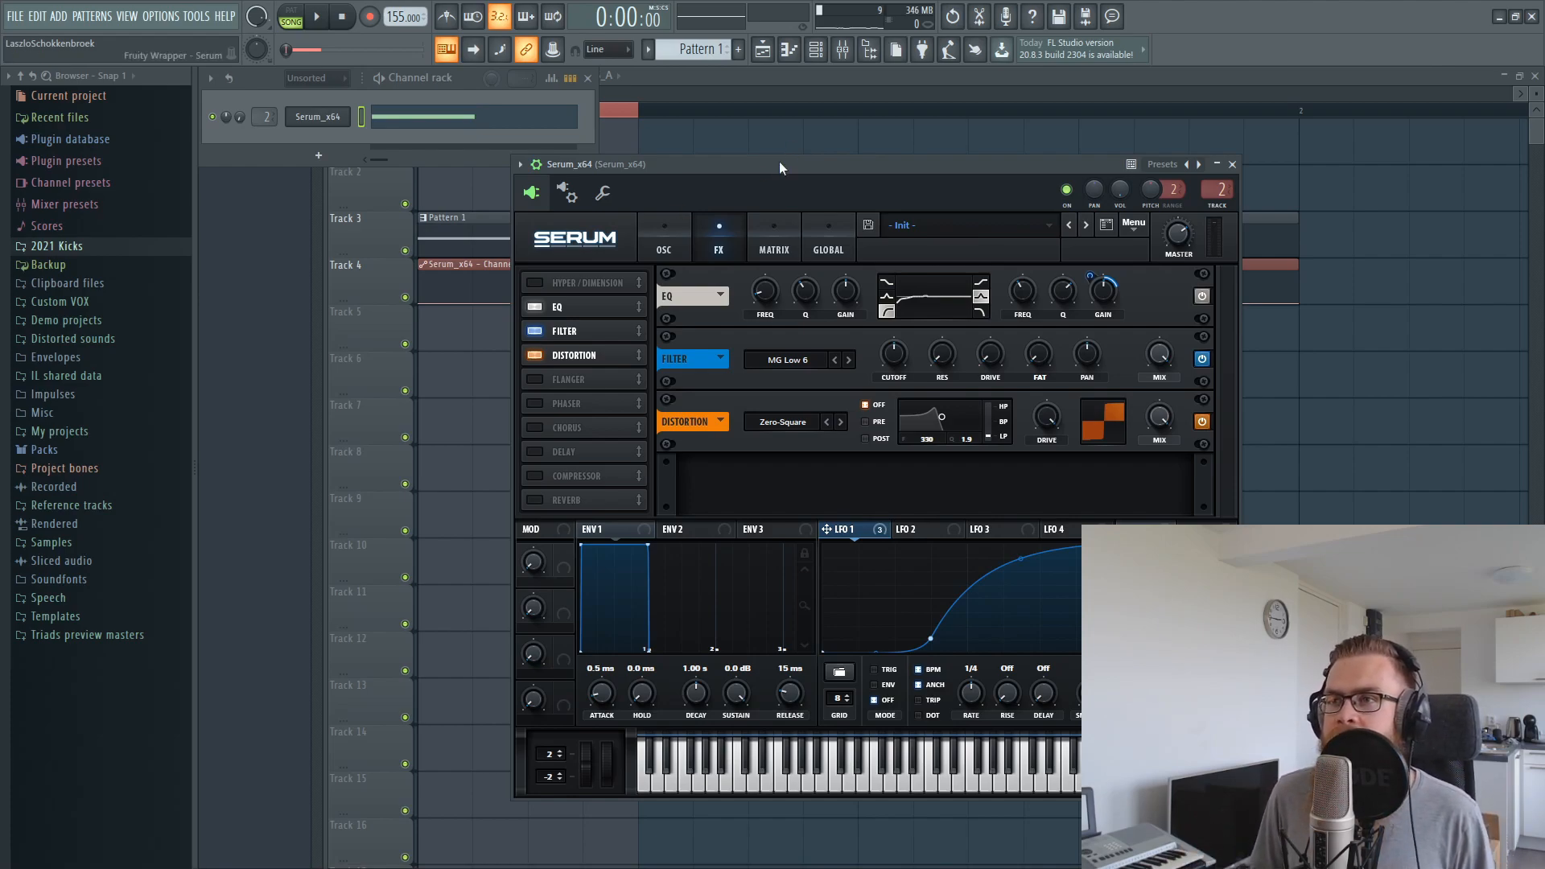
Try the effects filter's cutoff at about 271 Hz while the loop plays
drag(779, 161, 795, 134)
key(space)
drag(901, 364, 903, 338)
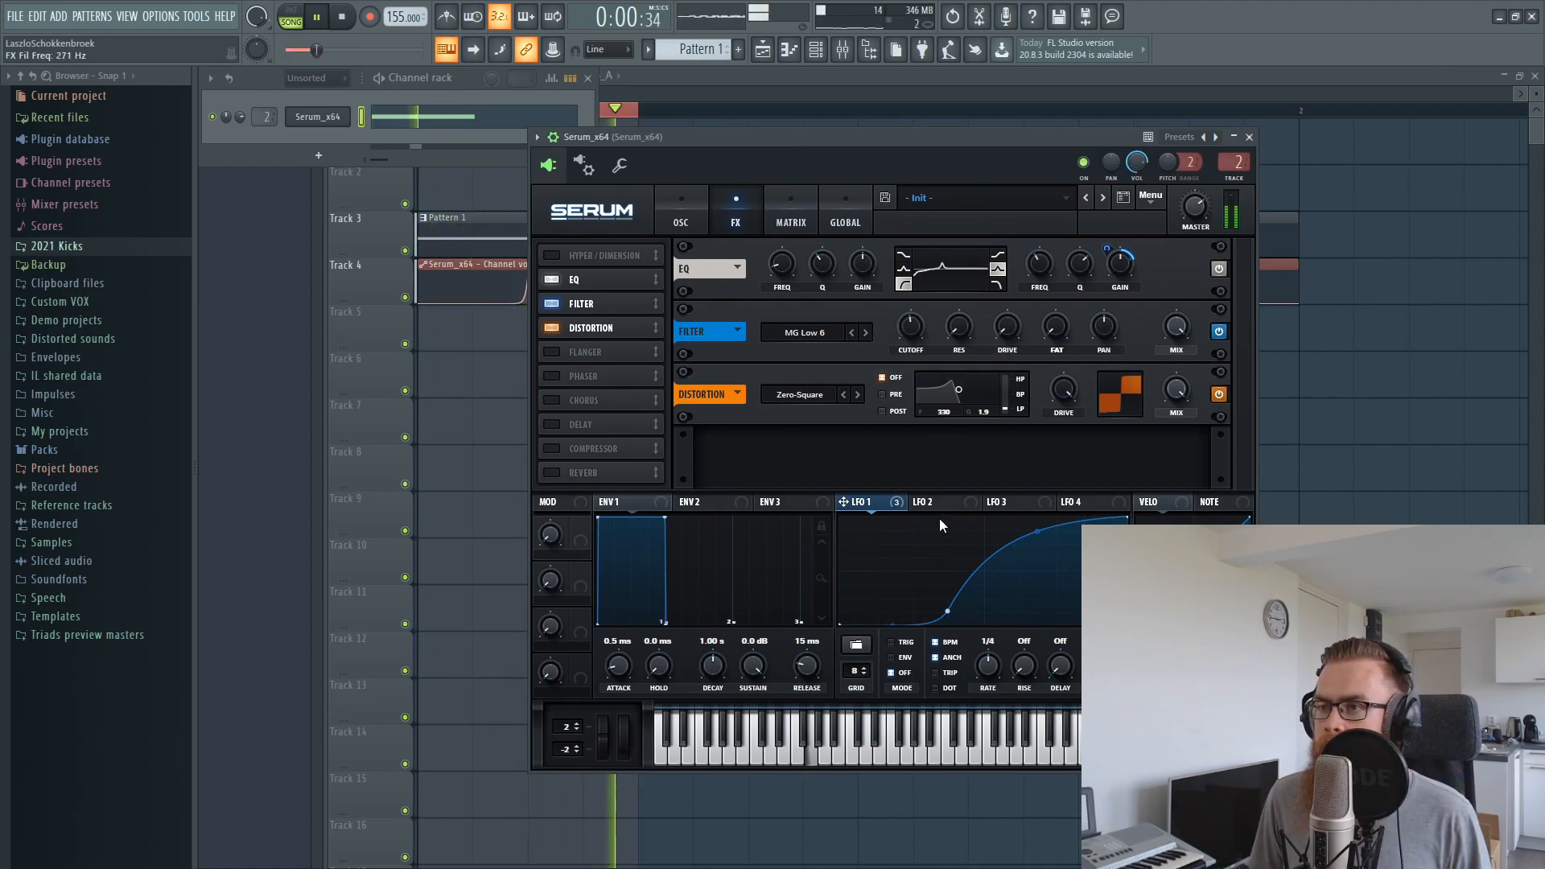
key(space)
Change the effects filter type to LN 12 and adjust its cutoff and resonance
click(809, 332)
mouse_move(812, 376)
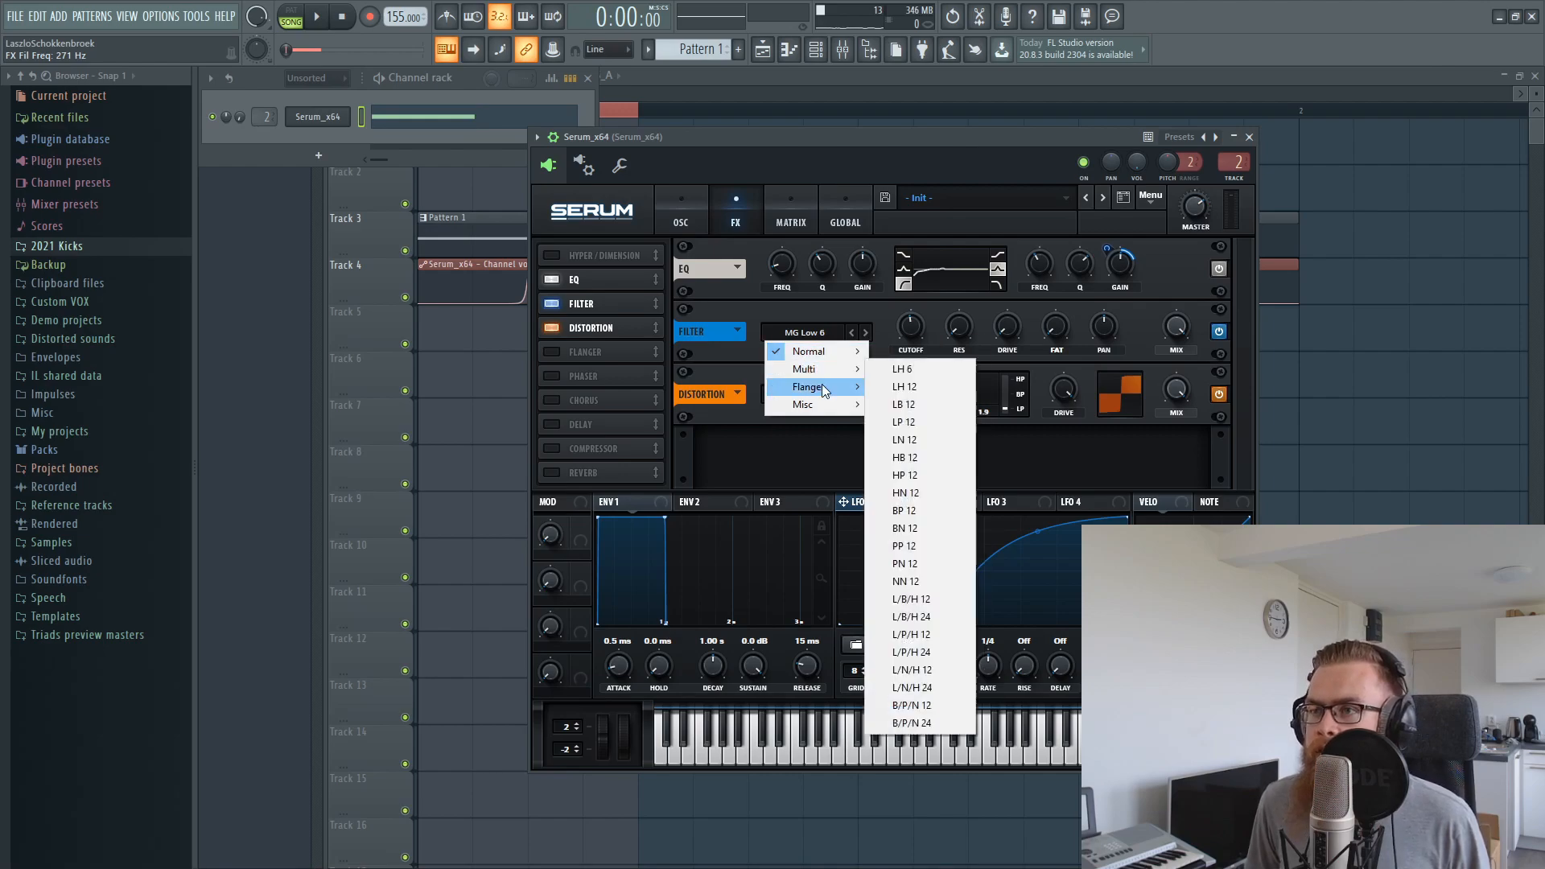
click(906, 440)
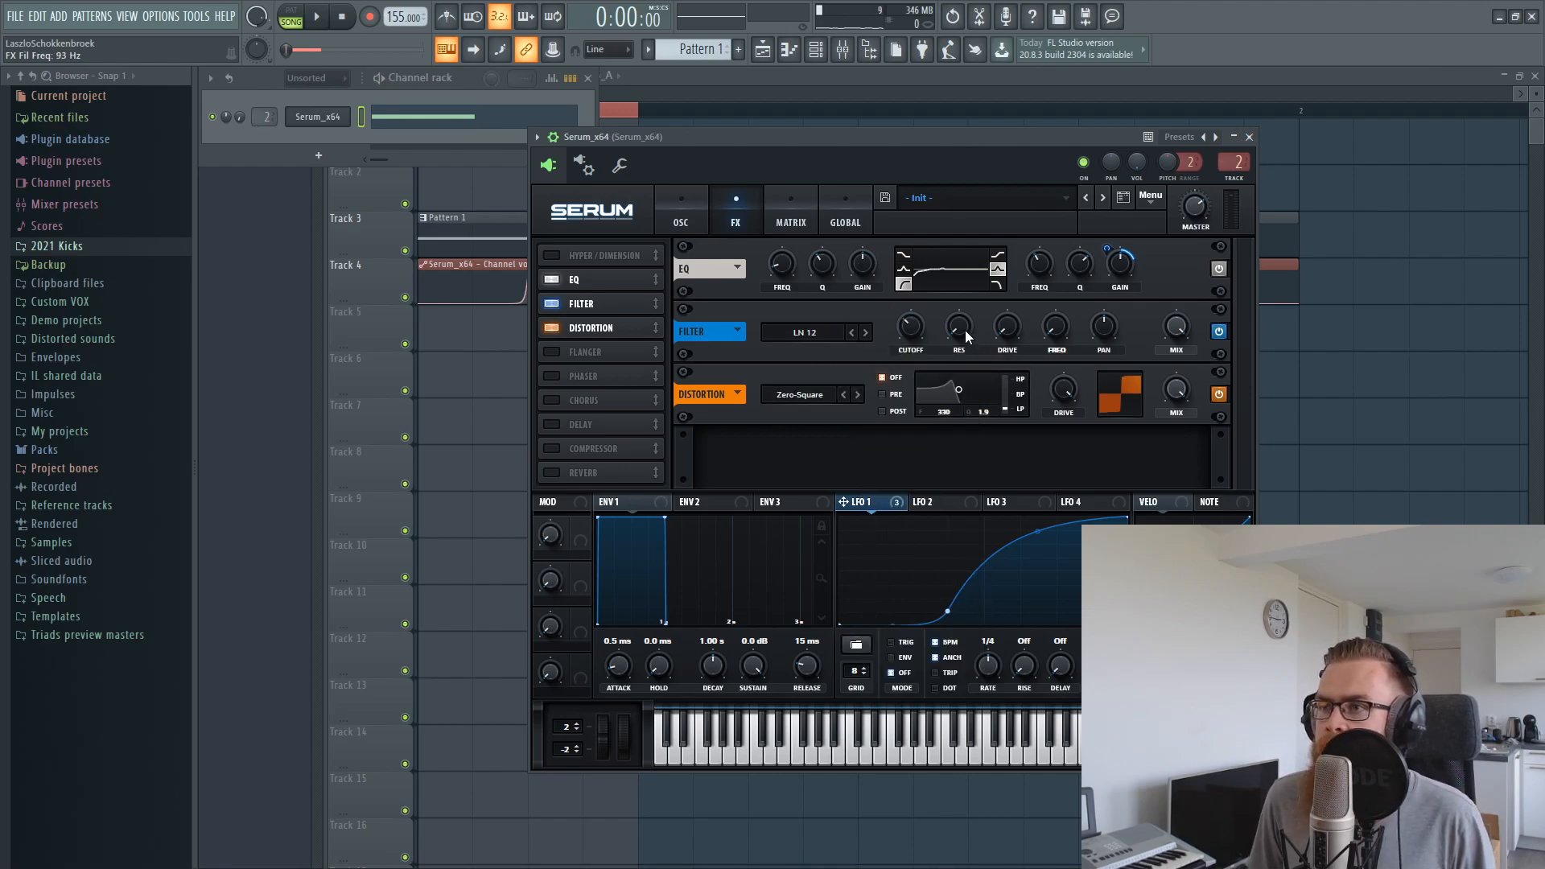
drag(975, 268, 983, 244)
drag(916, 331, 920, 315)
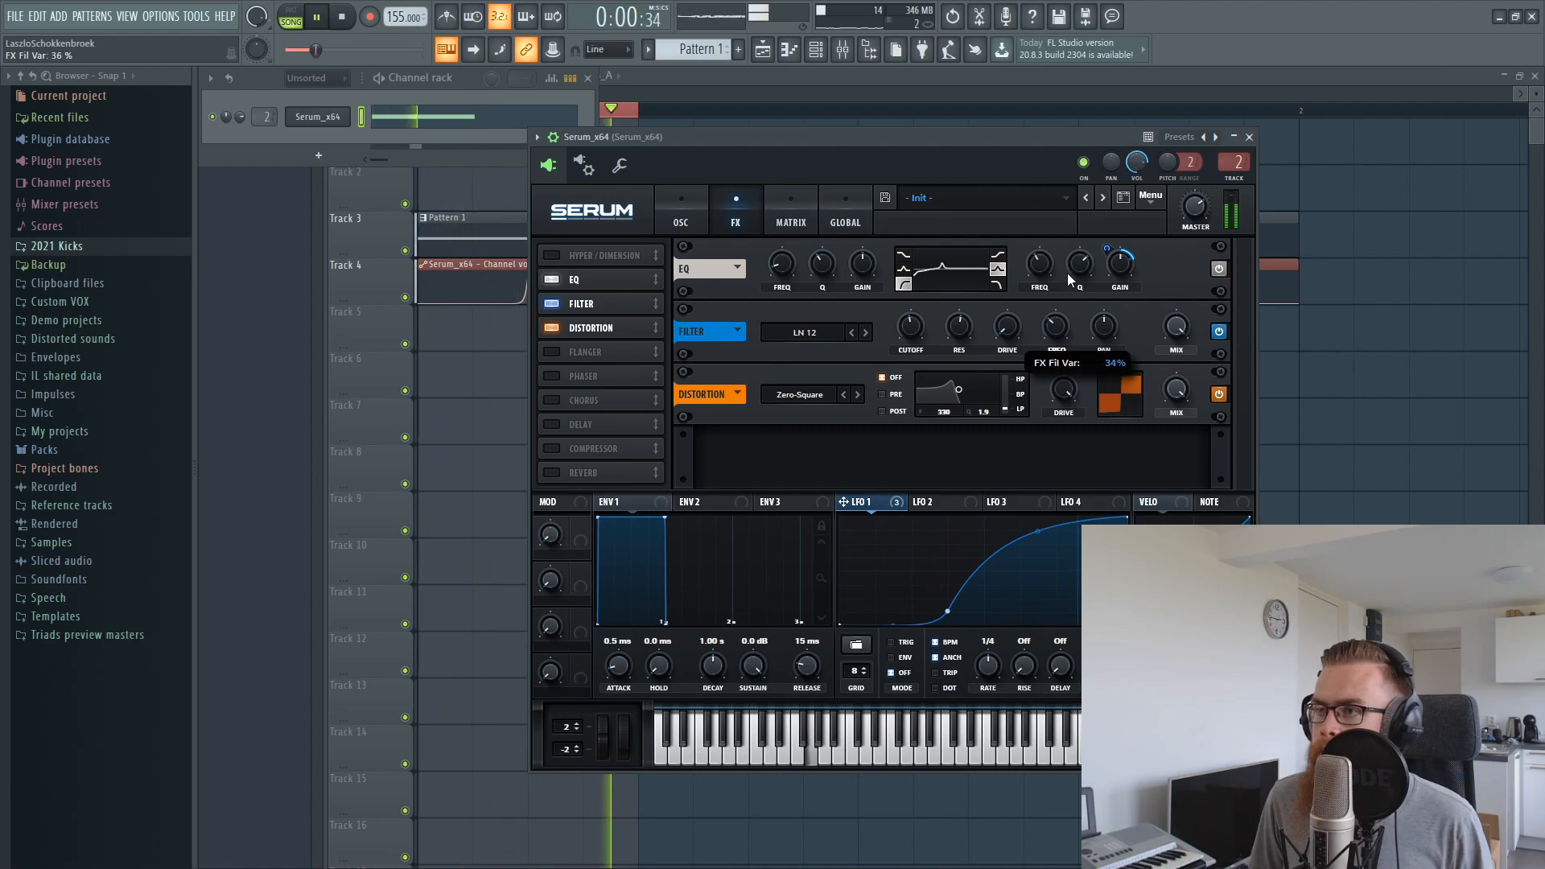
Set the LN 12 filter's second frequency to about 4% and its cutoff to about 216 Hz while listening
drag(1079, 241, 1047, 366)
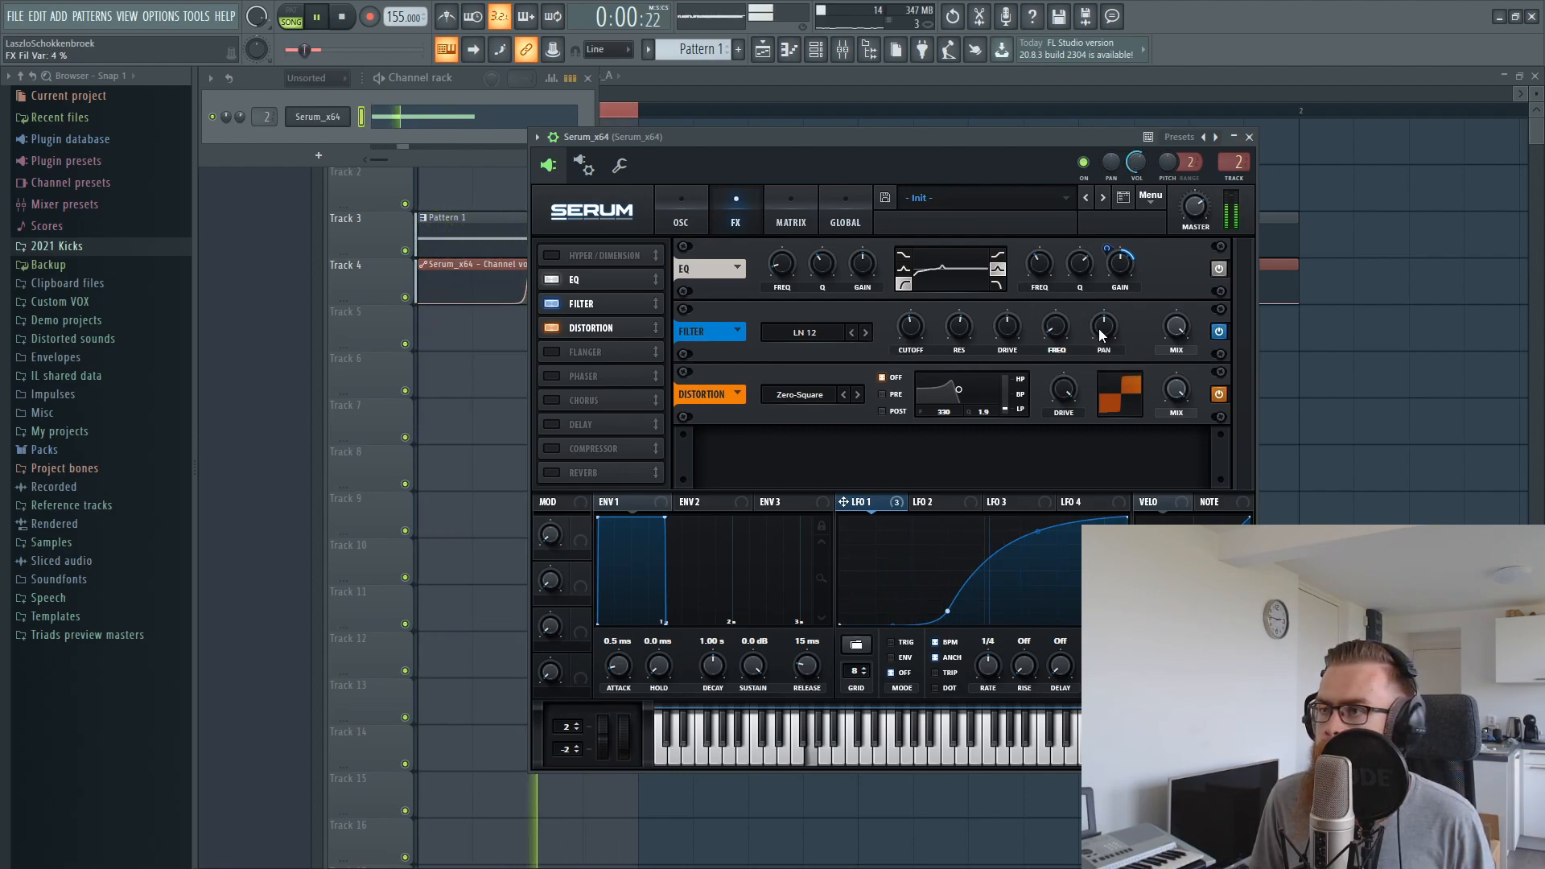
drag(952, 330, 904, 332)
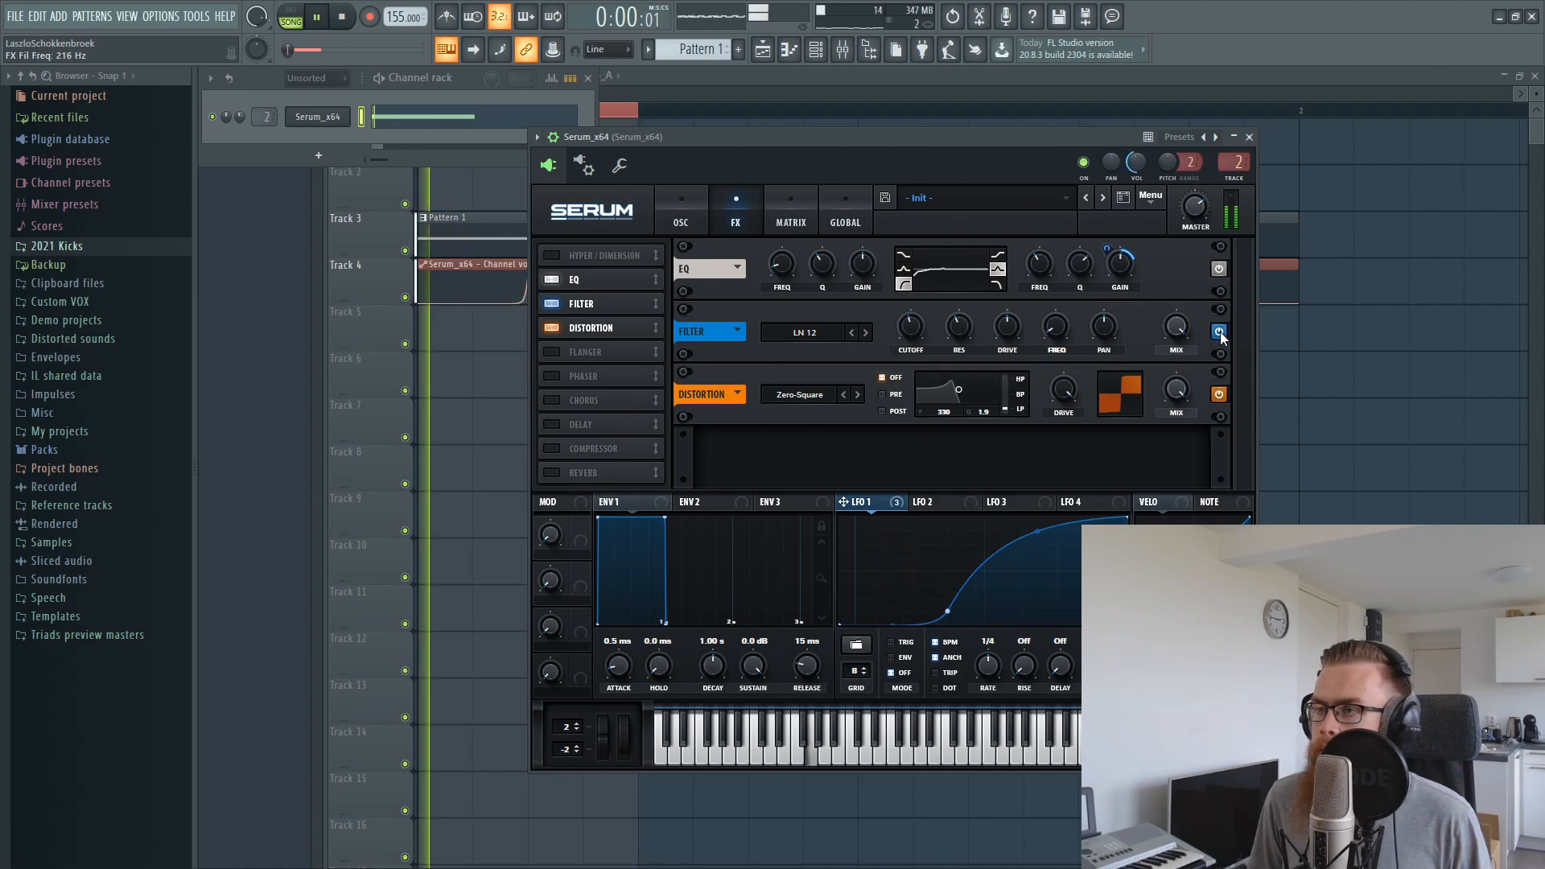
key(space)
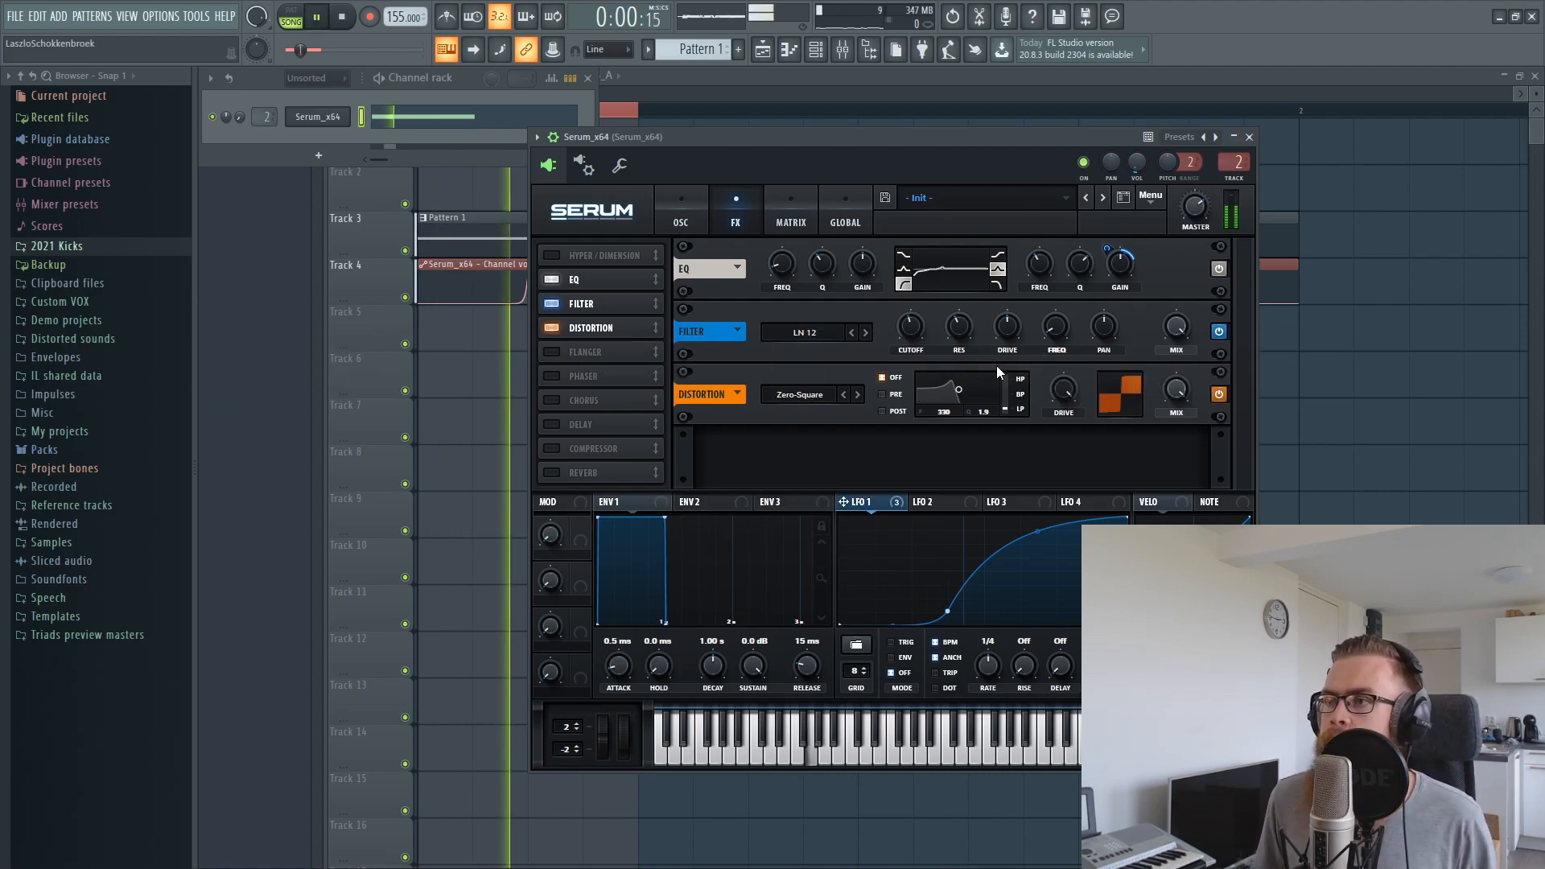
drag(1186, 336, 1169, 521)
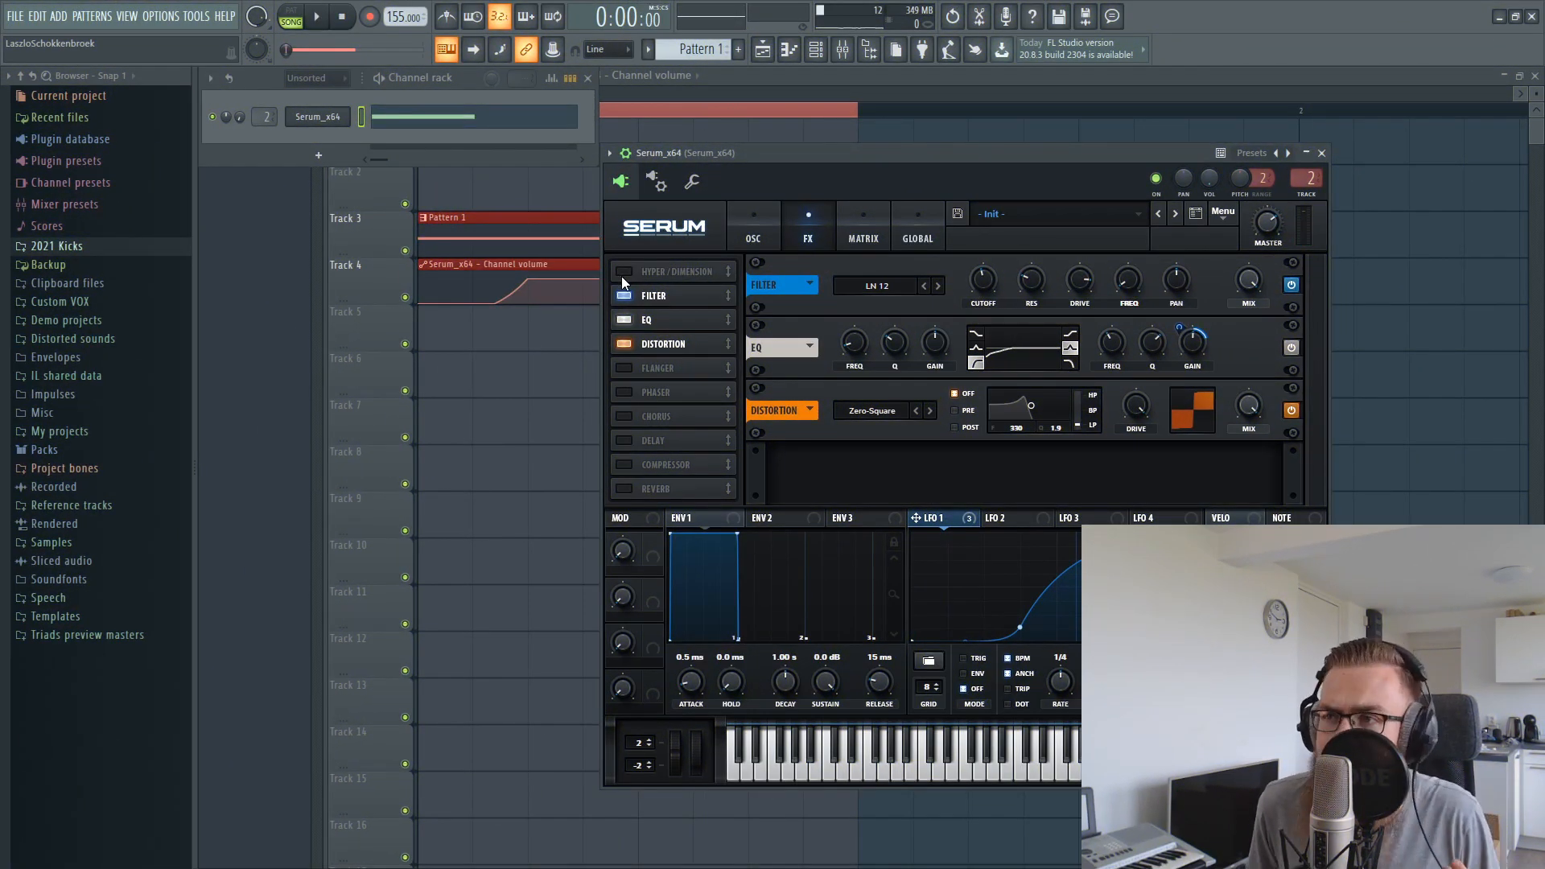
Enable Serum's Hyper/Dimension effect and close the Serum window
click(624, 272)
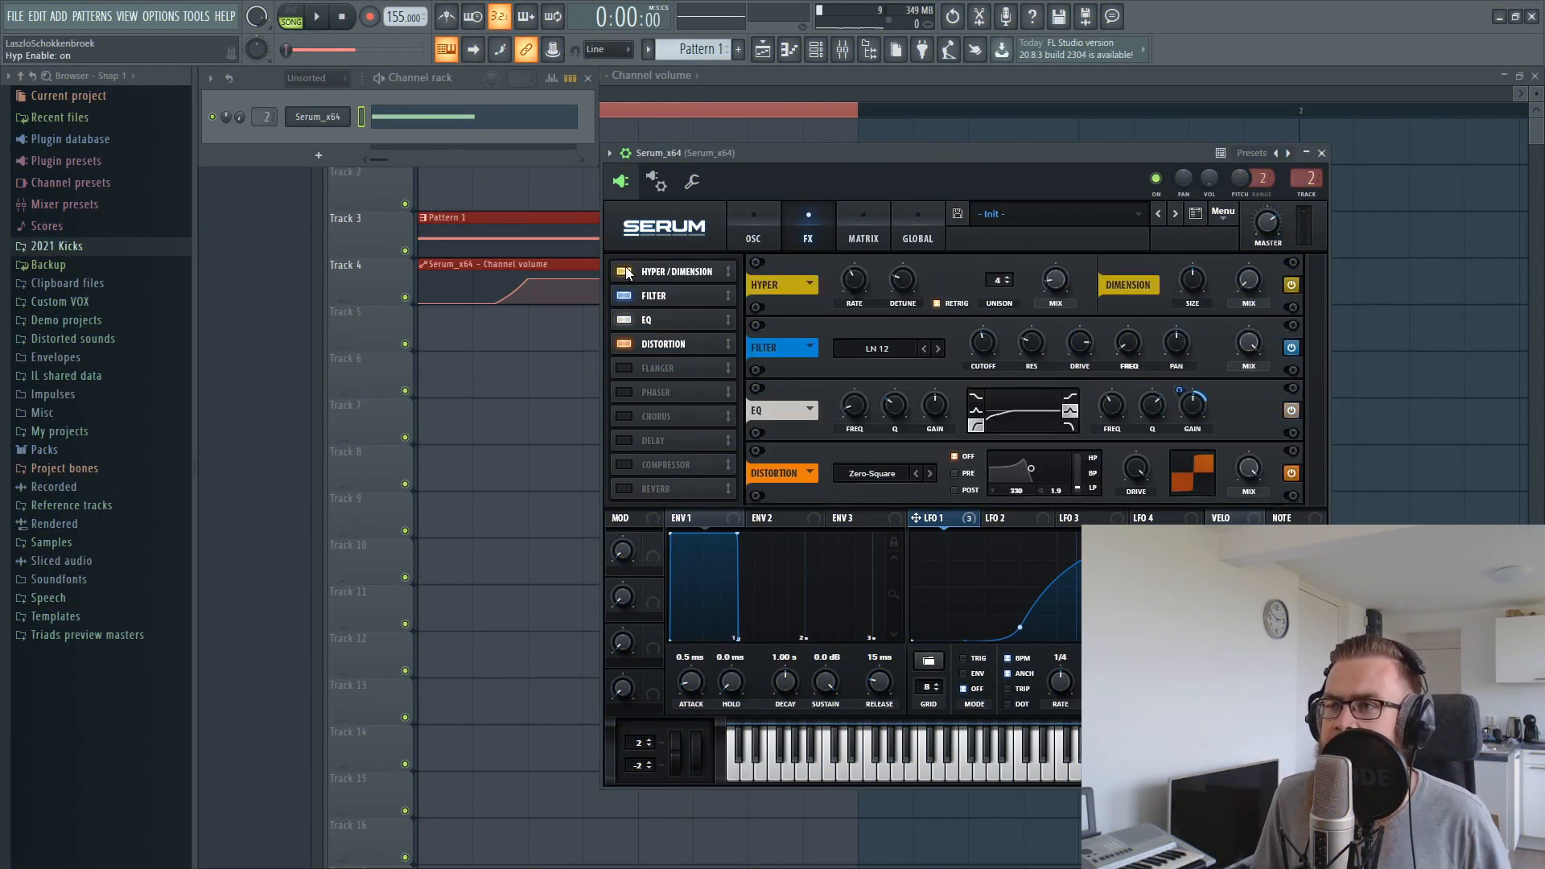
drag(755, 155, 716, 269)
click(750, 174)
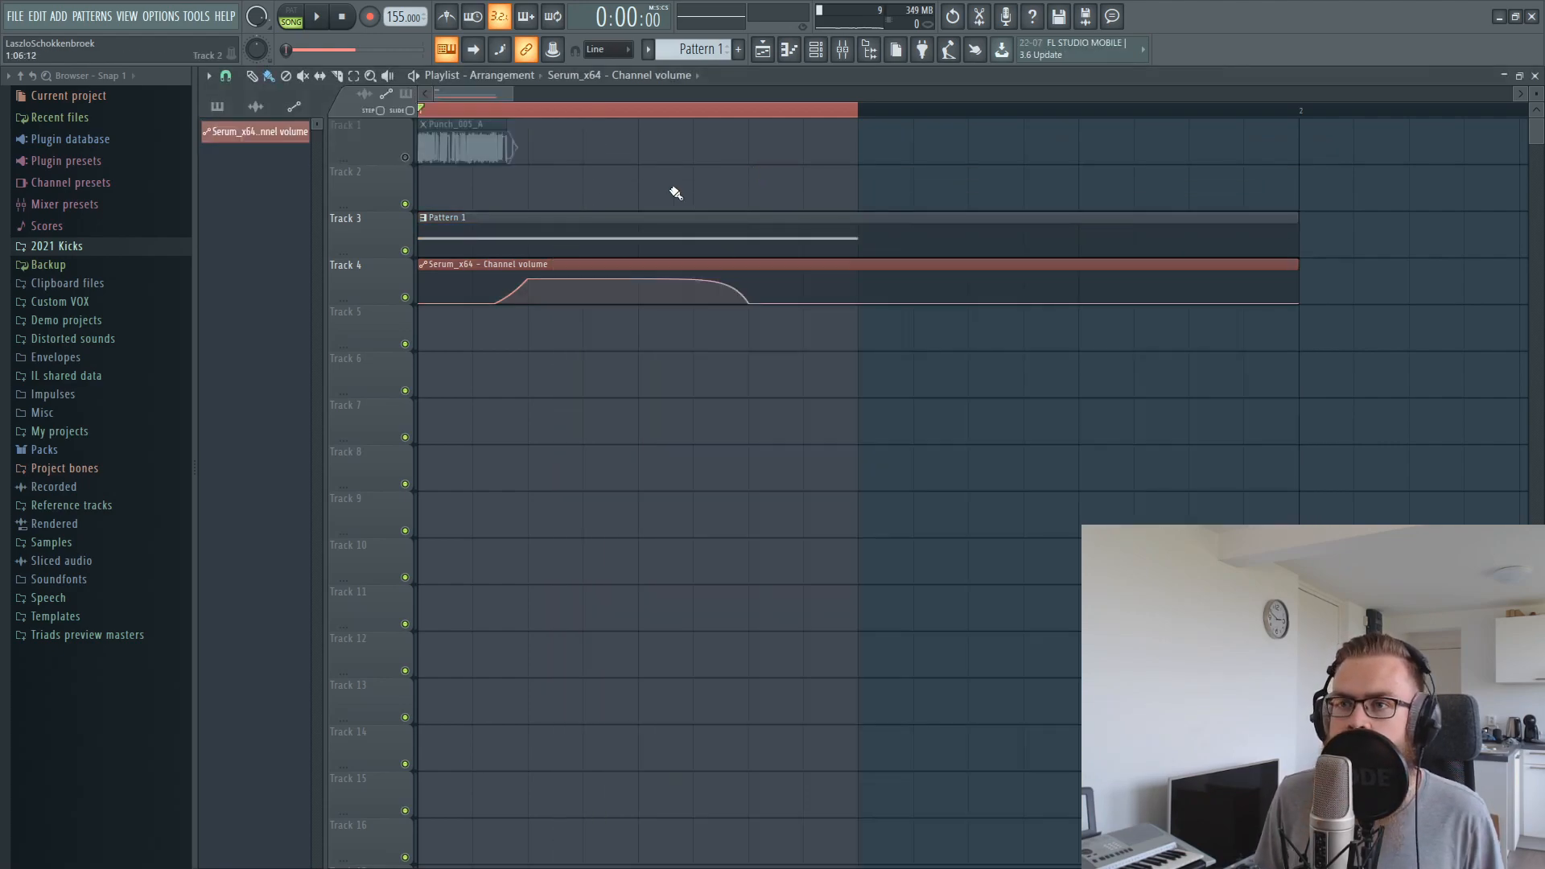
Slip the volume automation's curve earlier on Track 4 and shorten the clip to one step at its full-volume section
click(404, 296)
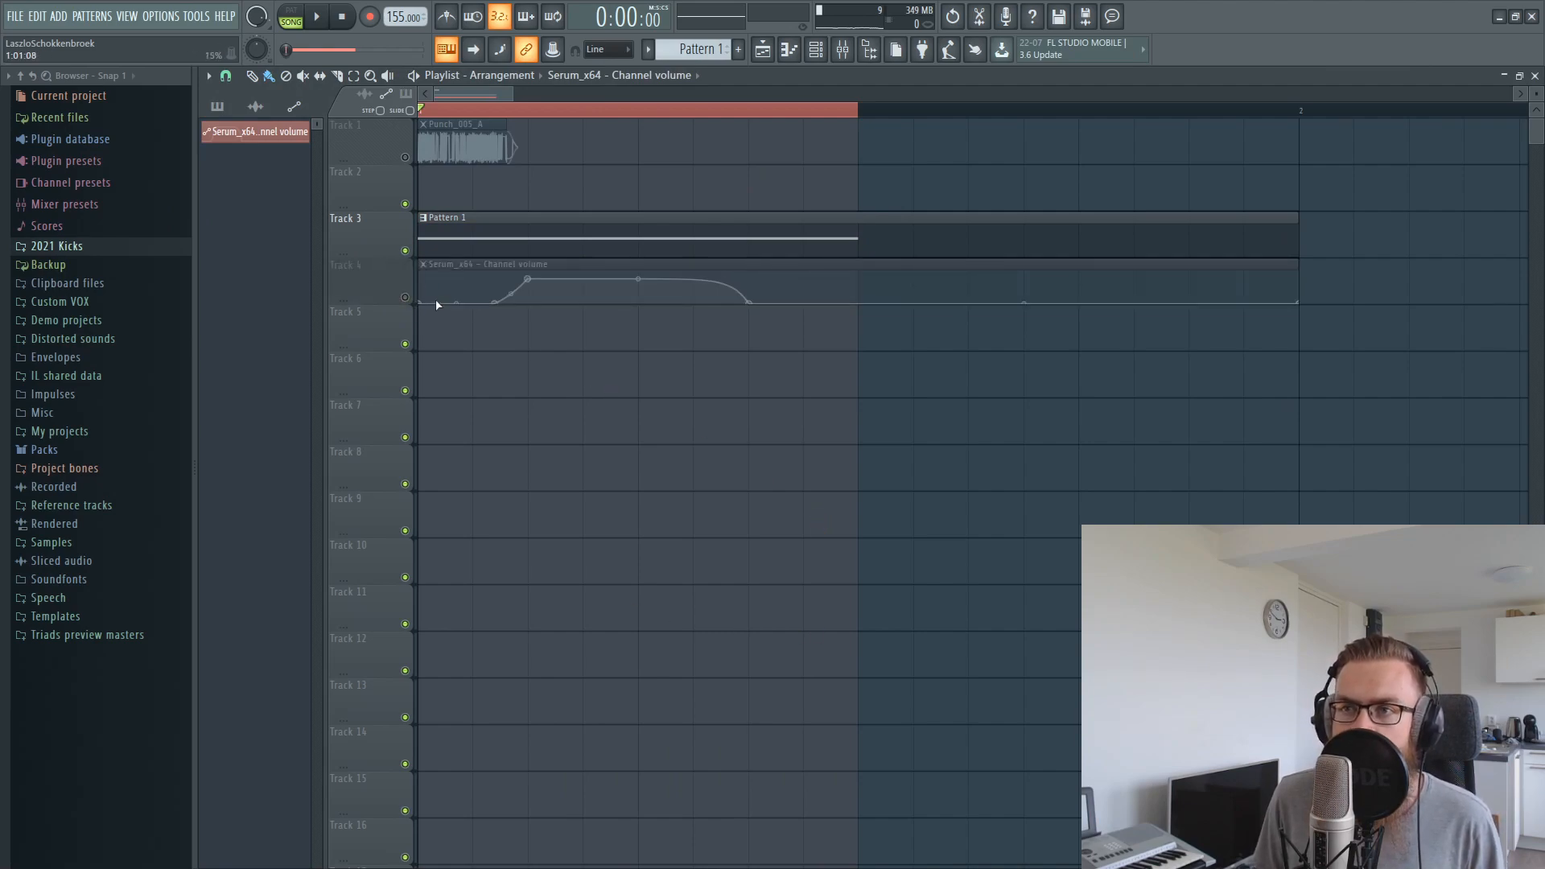
click(405, 298)
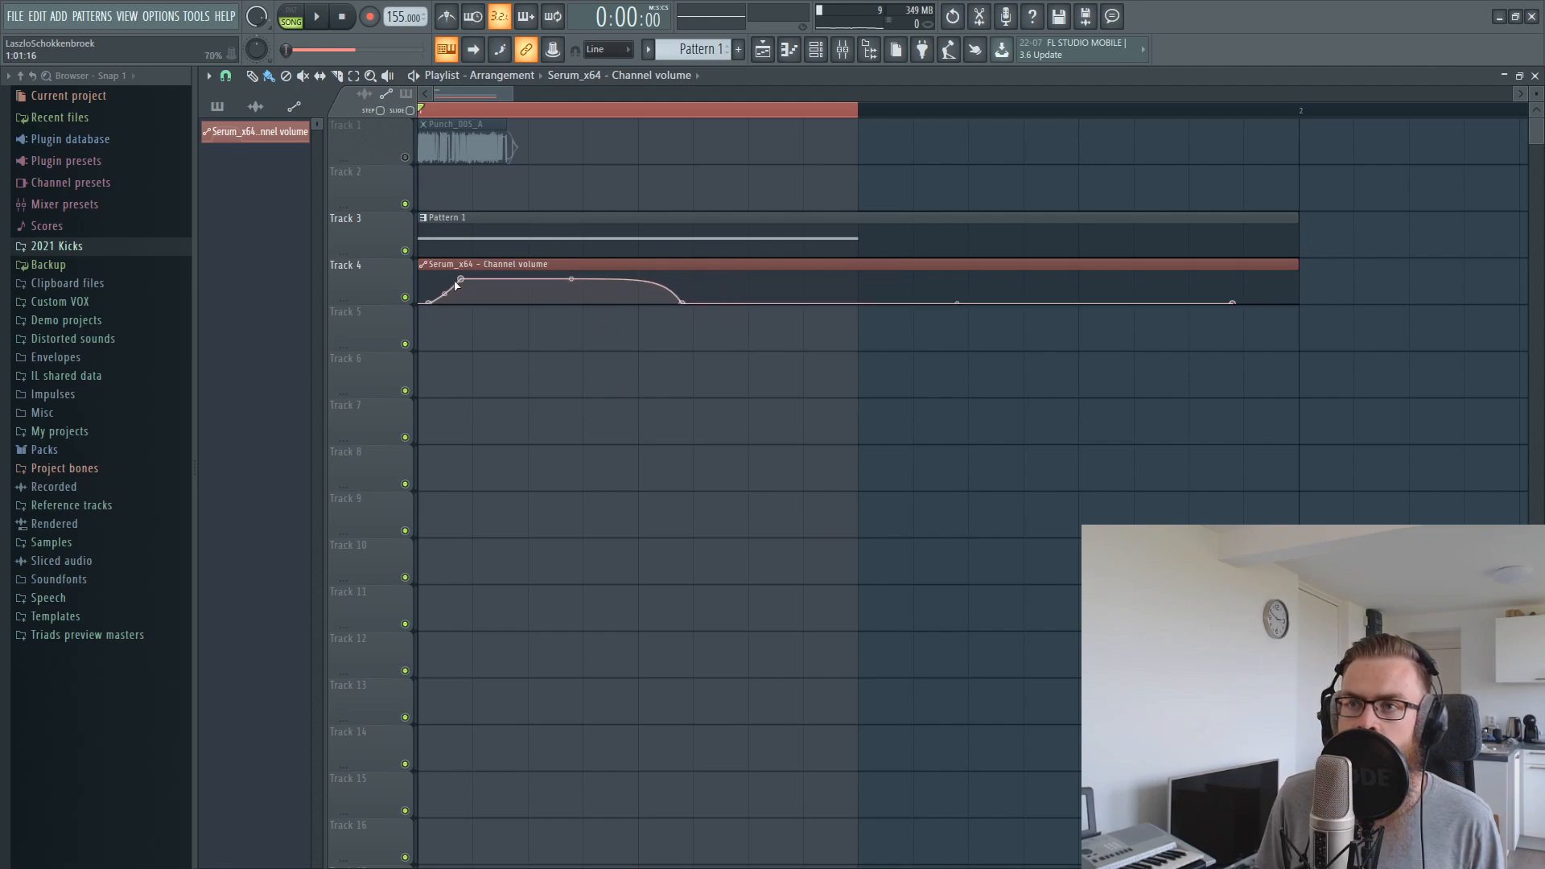
drag(1292, 265, 528, 224)
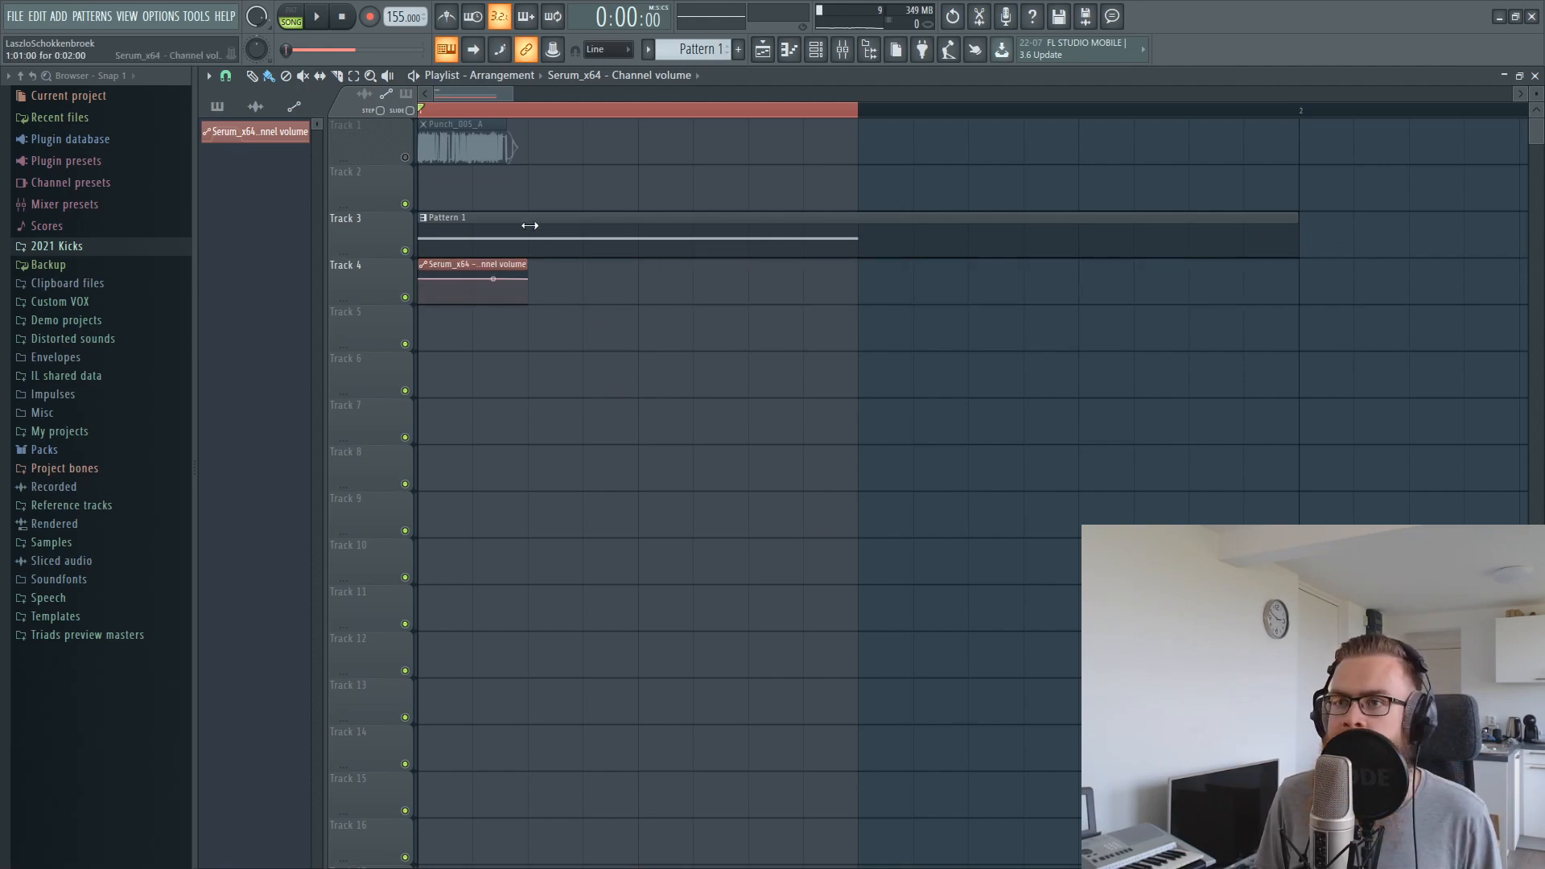
drag(438, 349, 460, 214)
key(ctrl+d)
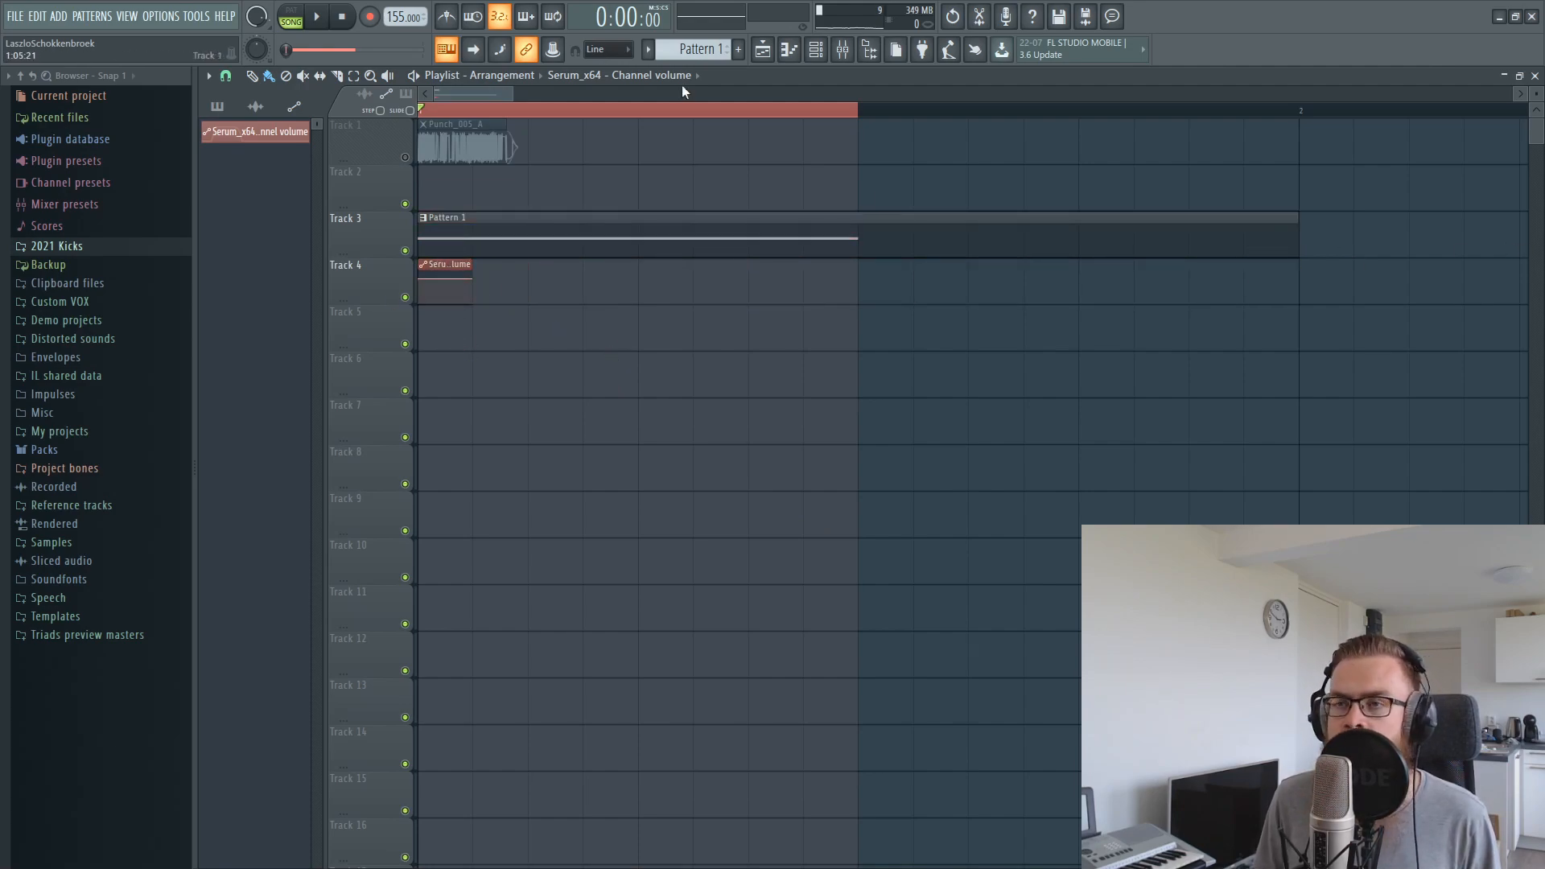
Extend the playlist's time selection to bar 2 and record the playback with Edison on the master
click(993, 19)
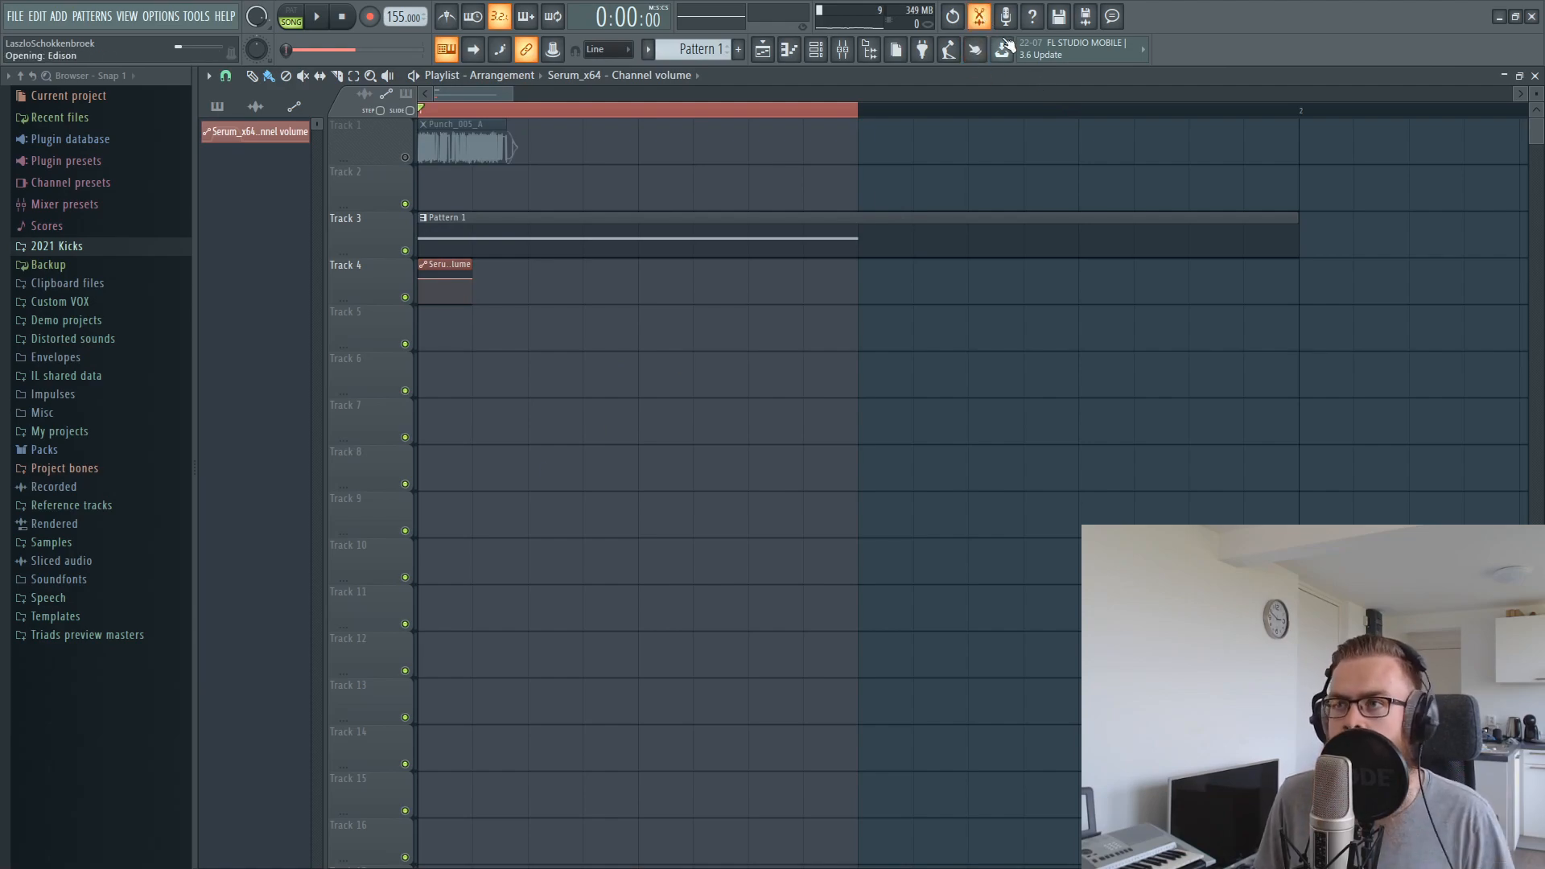
drag(1055, 111, 1305, 114)
click(1311, 146)
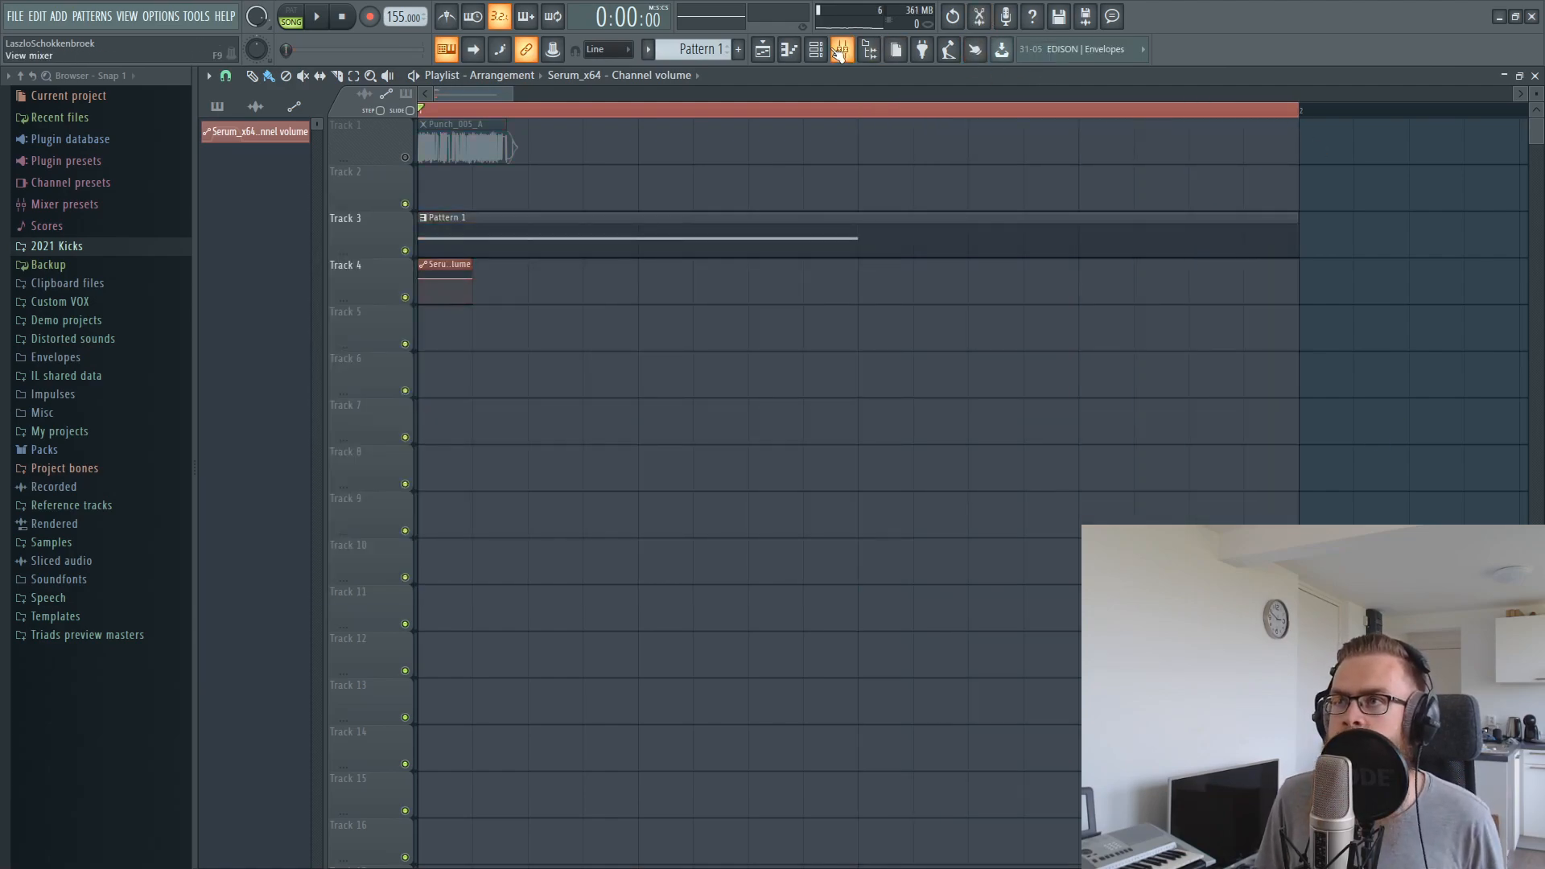
click(983, 16)
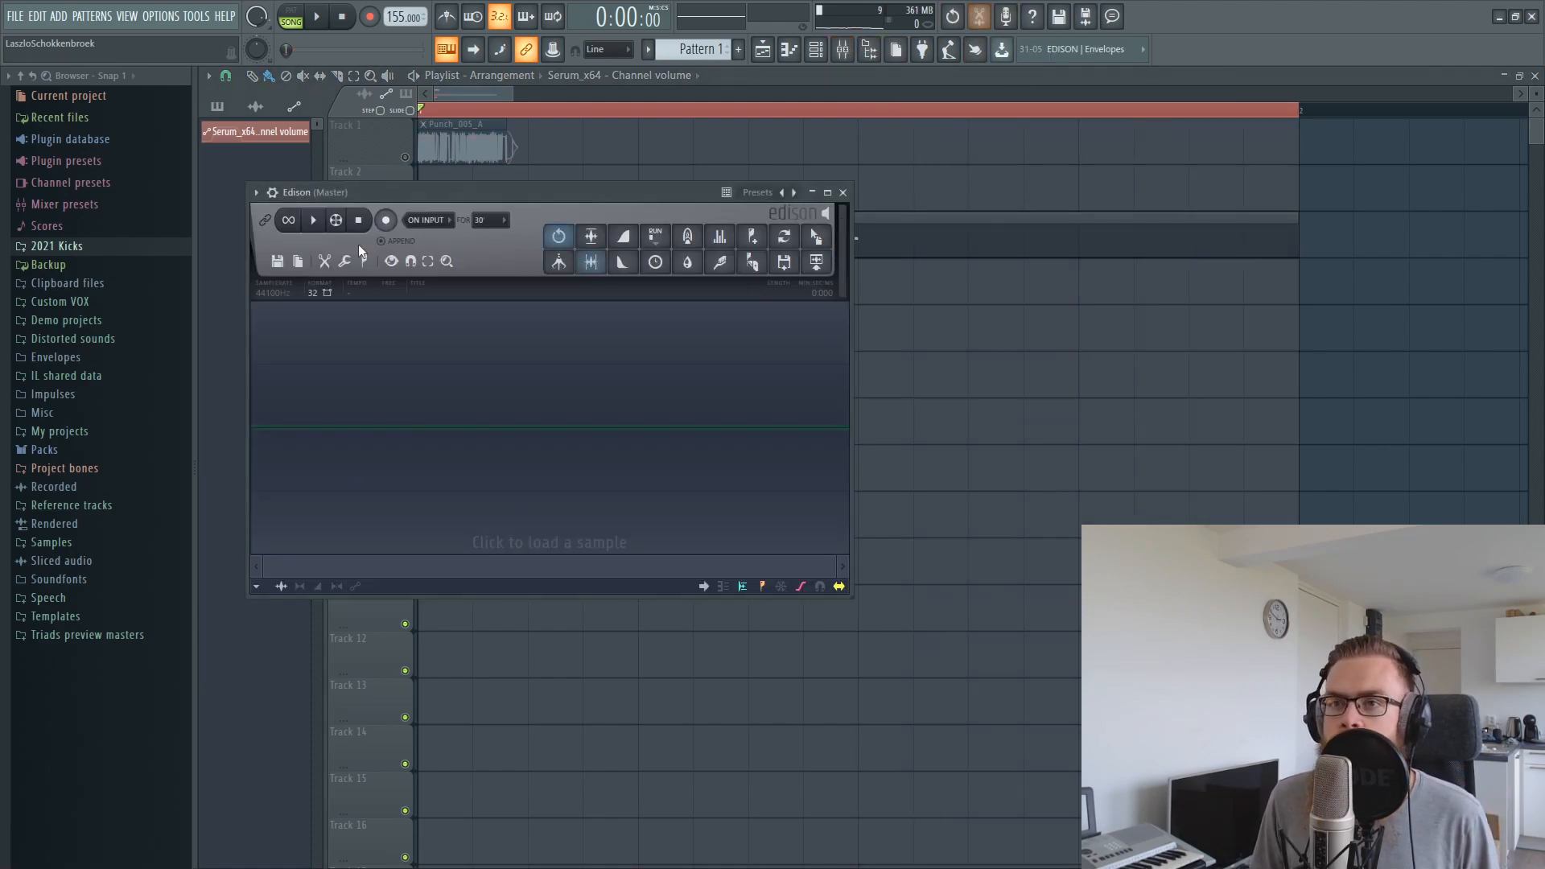
click(322, 19)
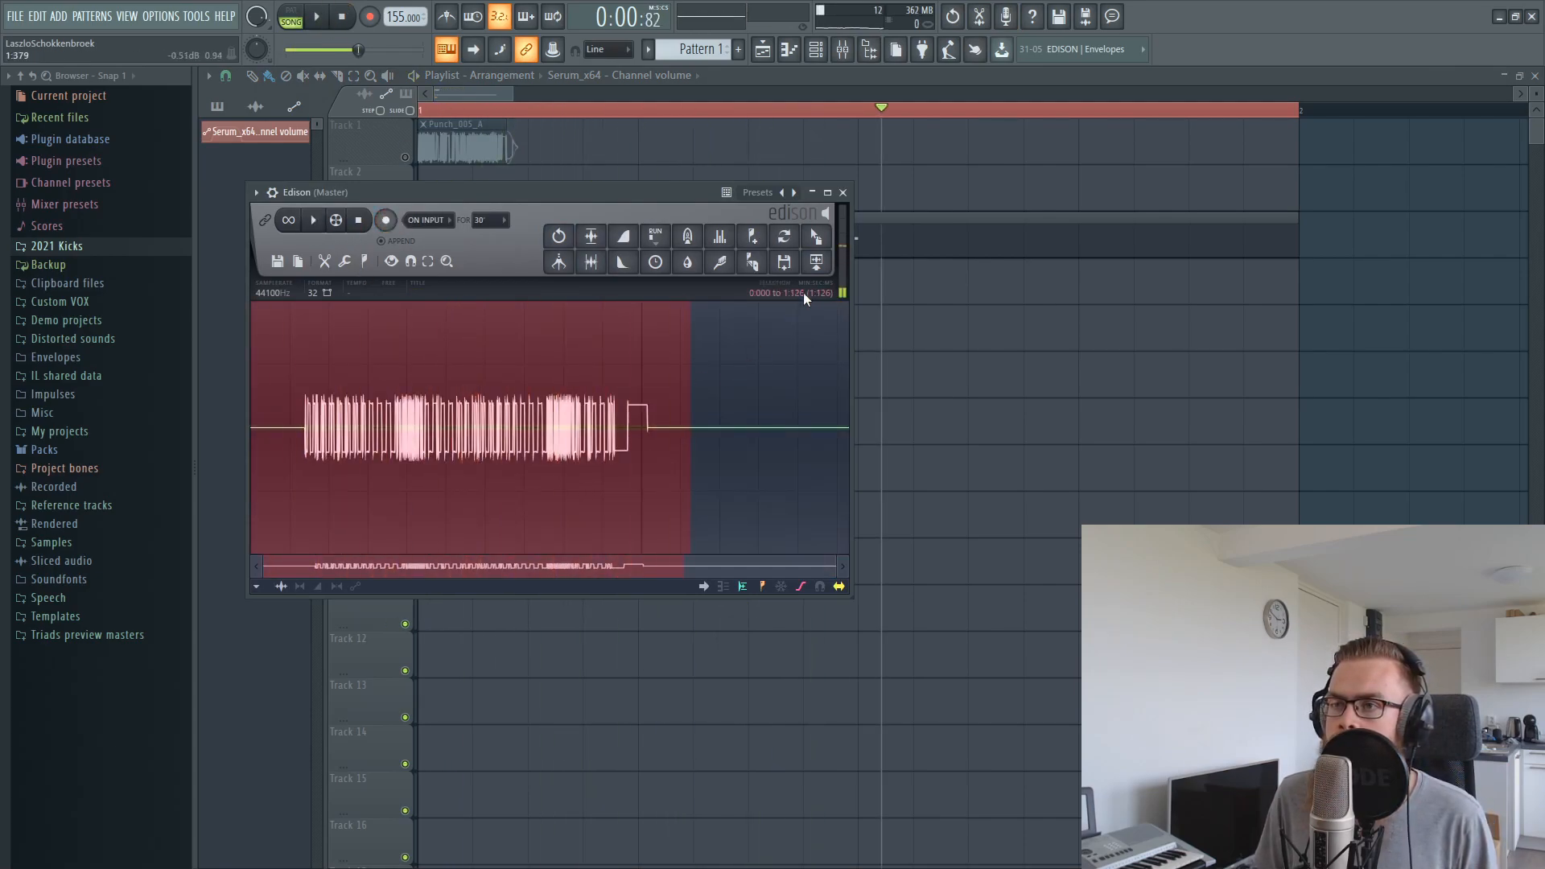
Place the Edison recording on Track 5 and delete the Pattern 1 and Serum volume automation clips
drag(816, 235, 586, 346)
right_click(480, 232)
right_click(452, 281)
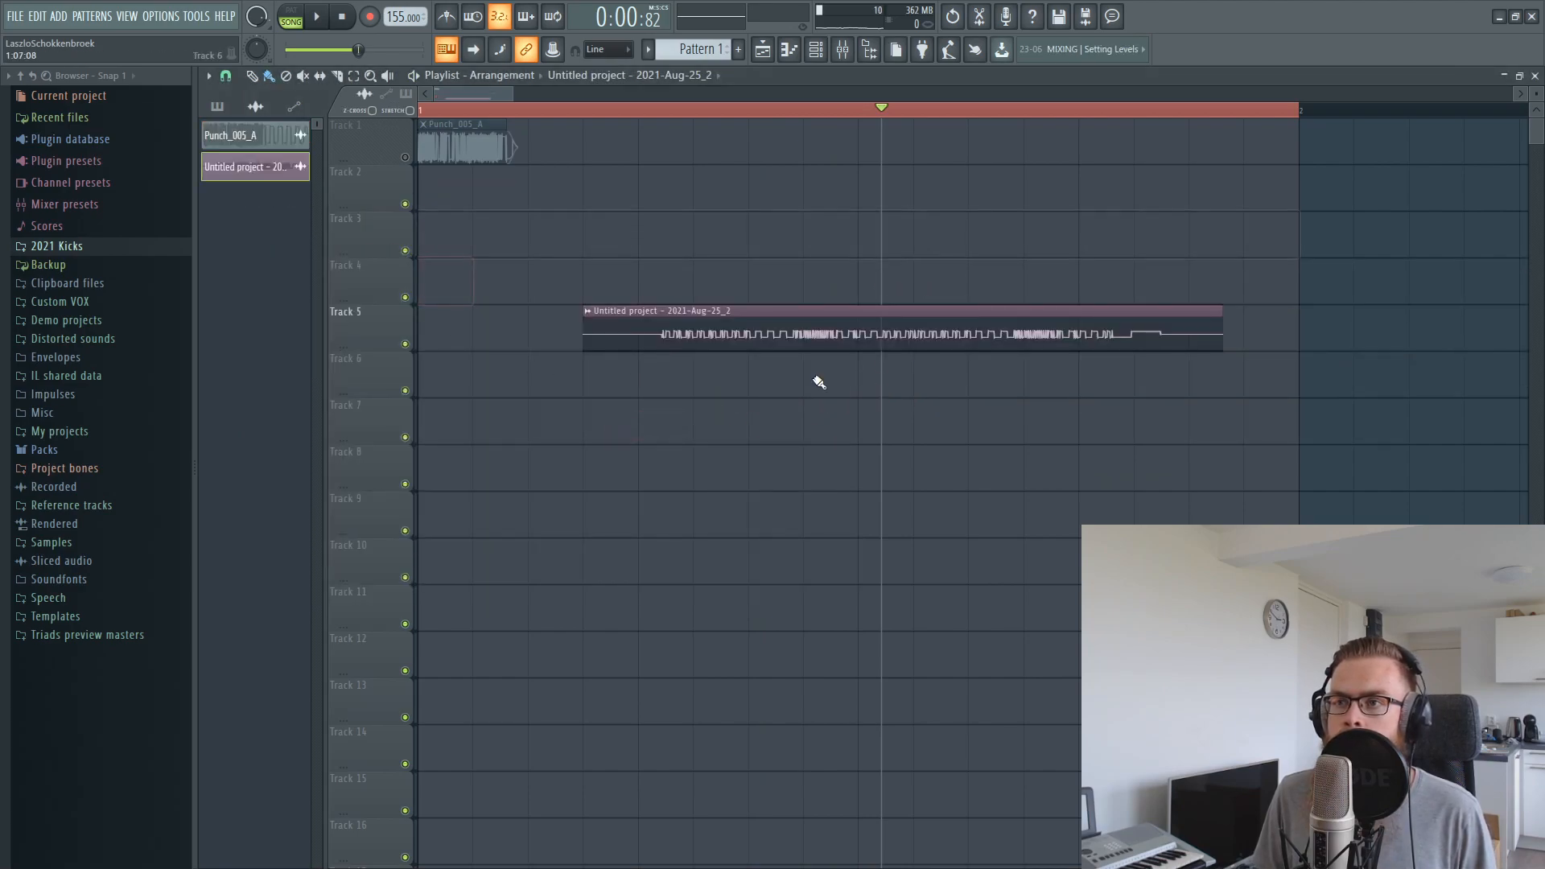
Trim the silence from the recorded audio clip and move it to the start of Track 3
double_click(871, 334)
drag(758, 495, 760, 480)
key(Escape)
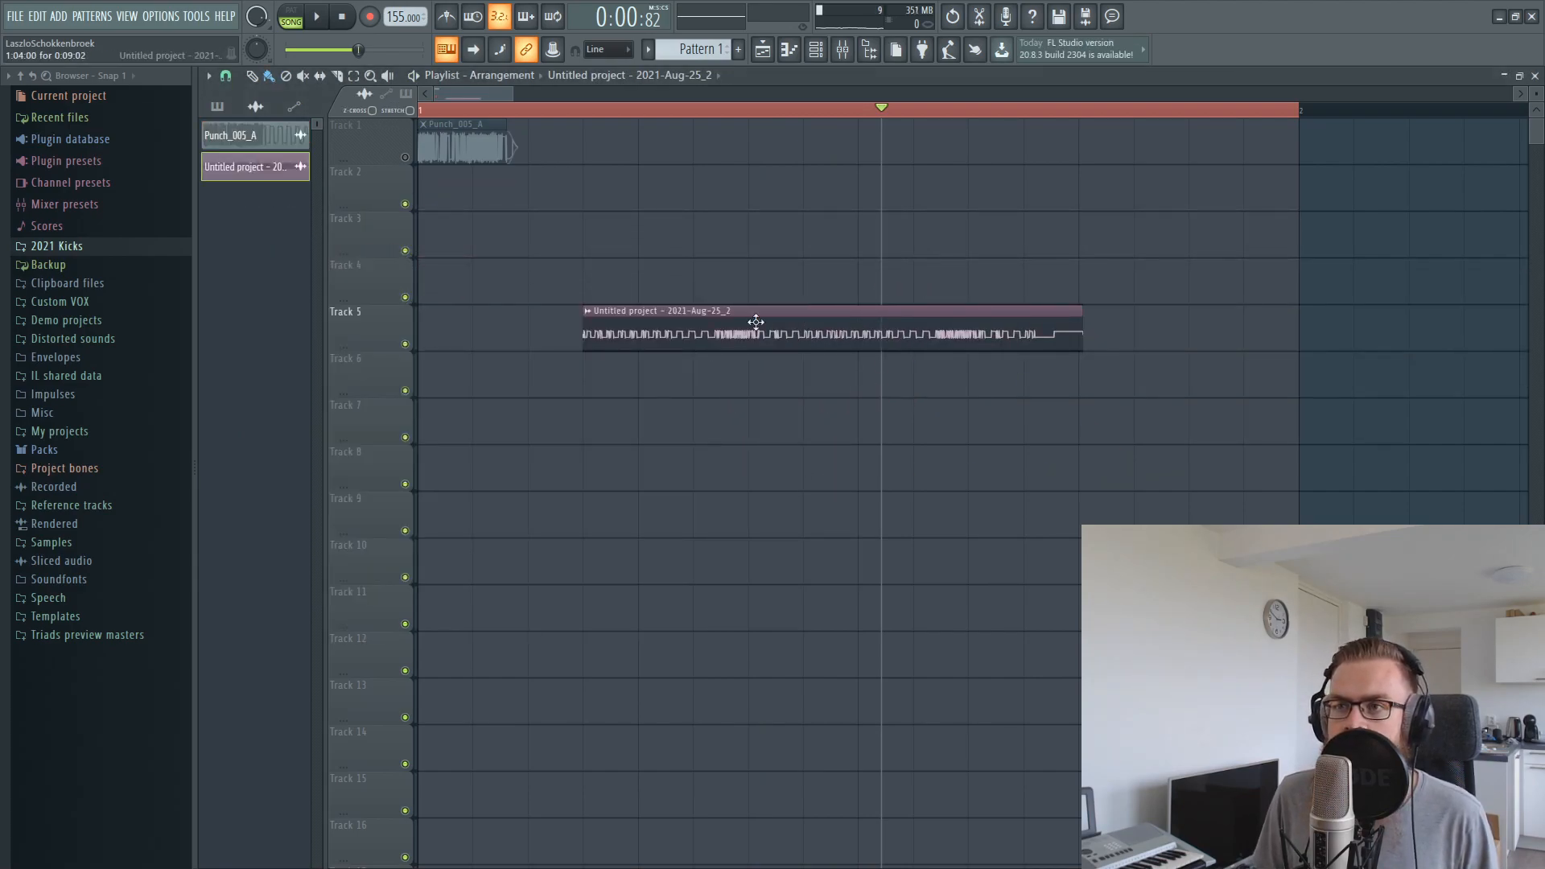
drag(765, 329, 462, 255)
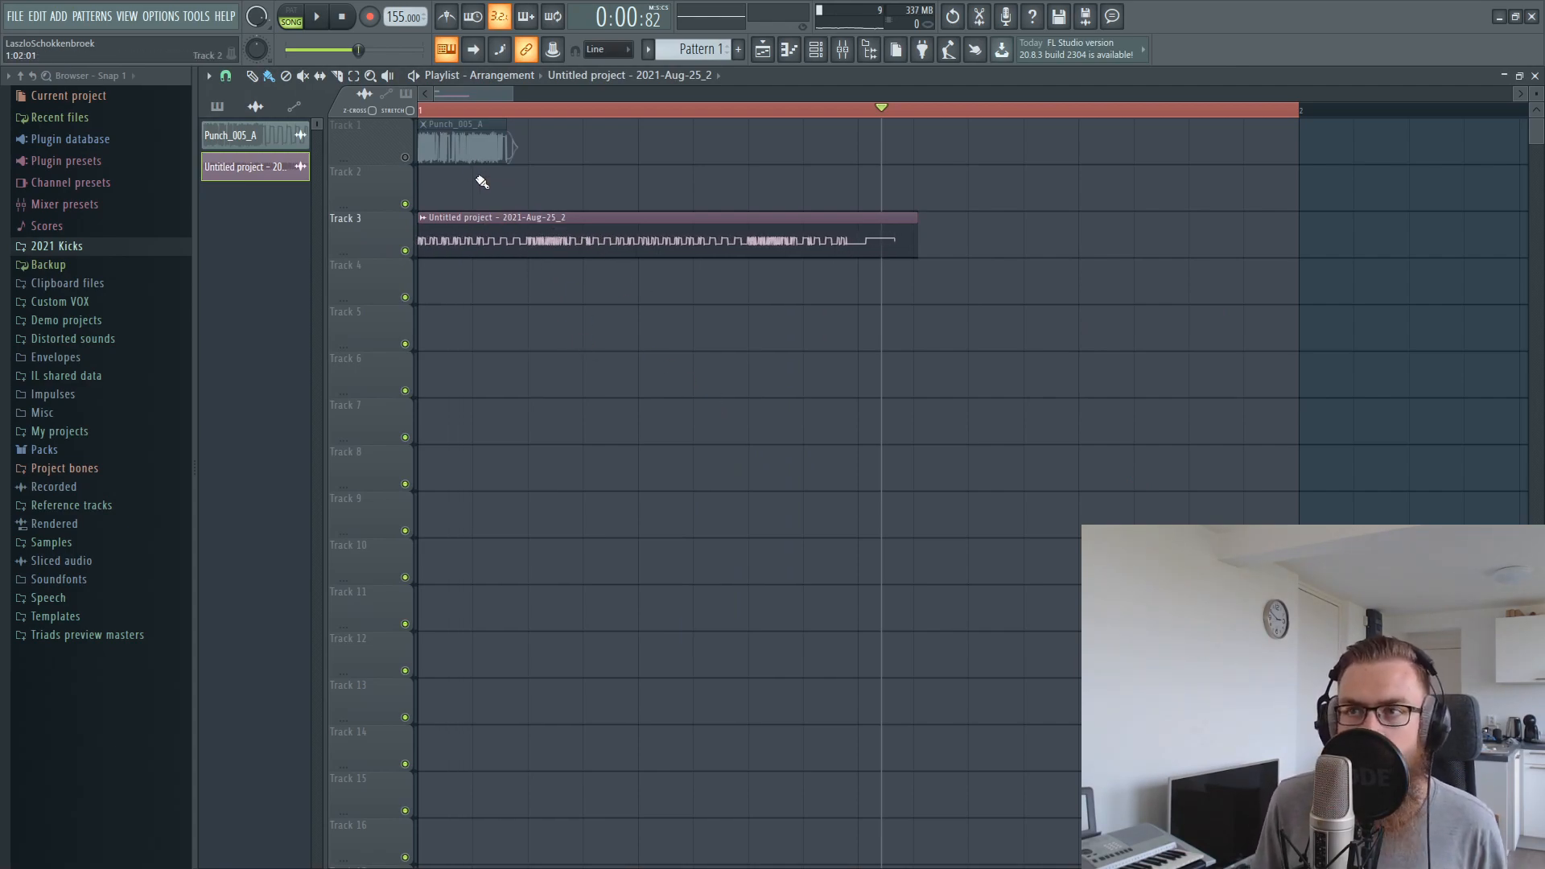
Unmute the Punch_005_A track, and normalize the recorded clip with its output routed to mixer track 3
click(405, 158)
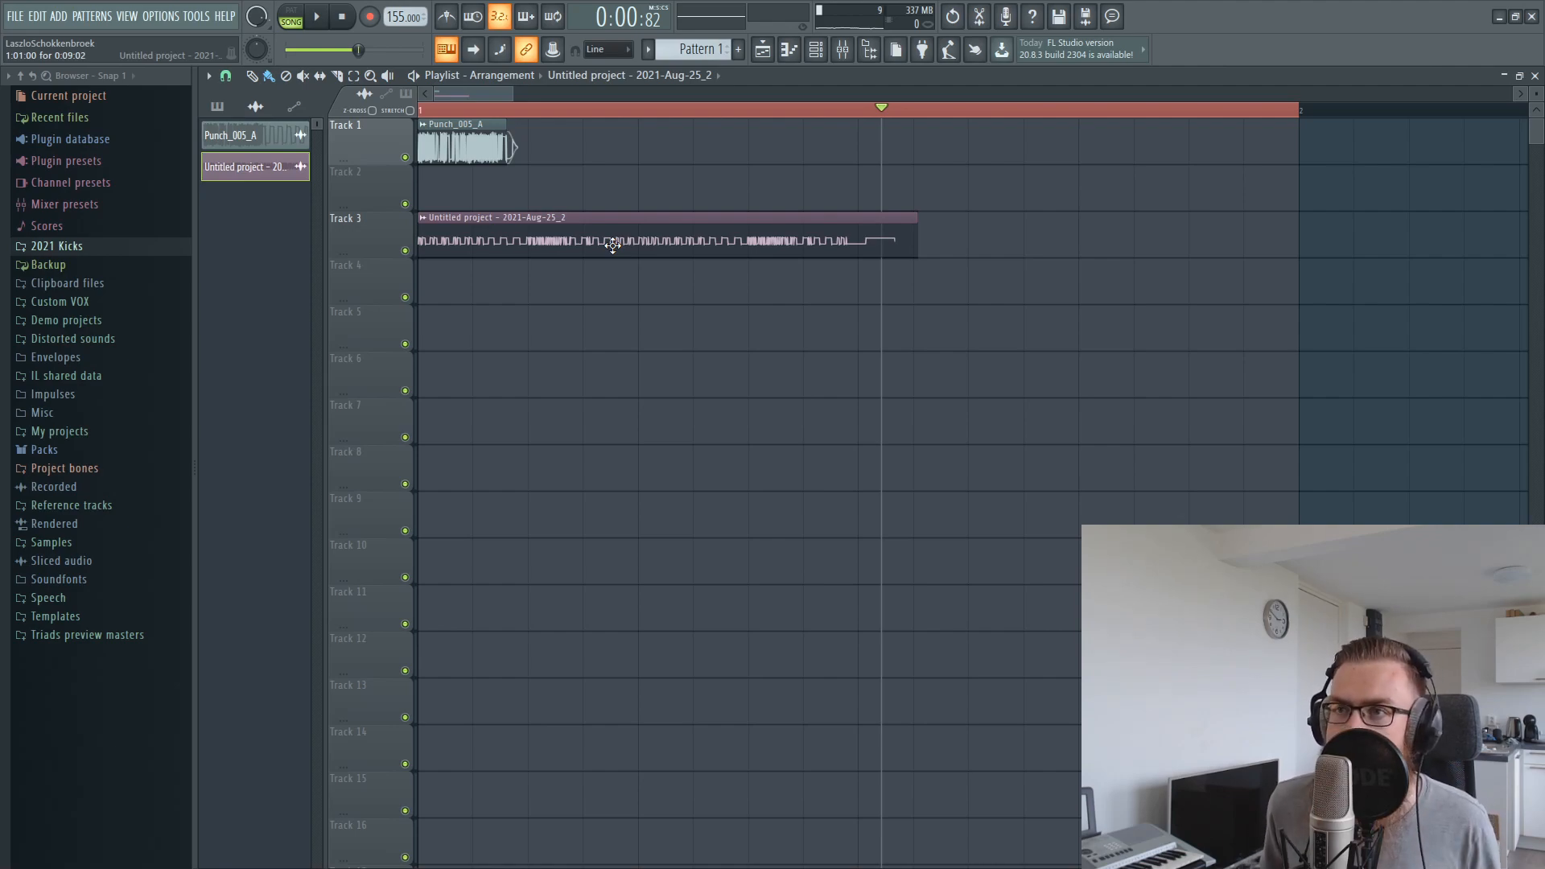
double_click(526, 231)
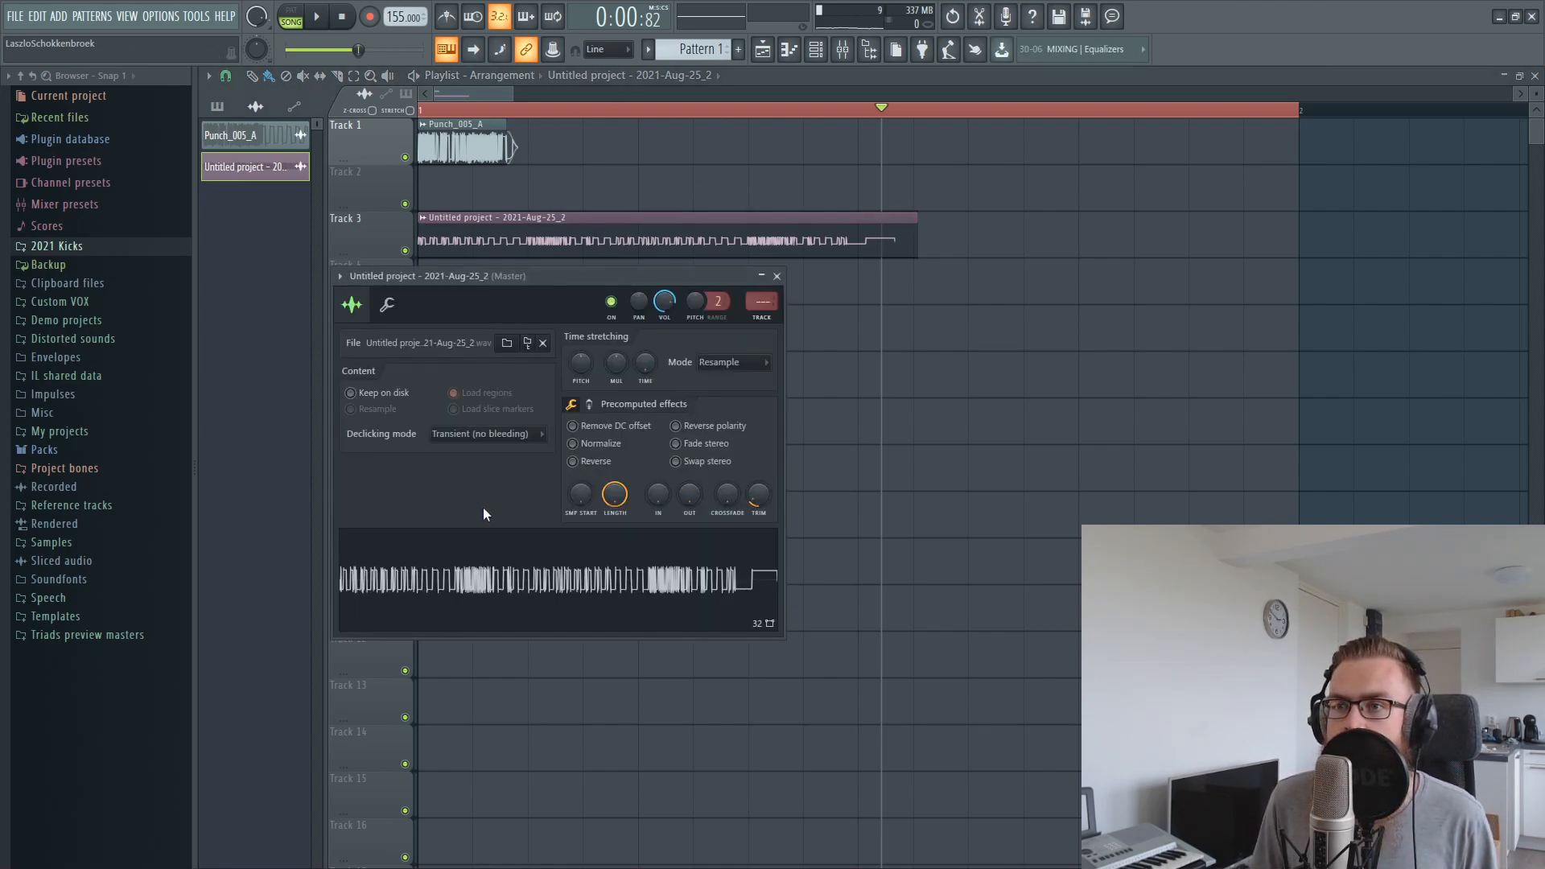
click(572, 443)
click(761, 321)
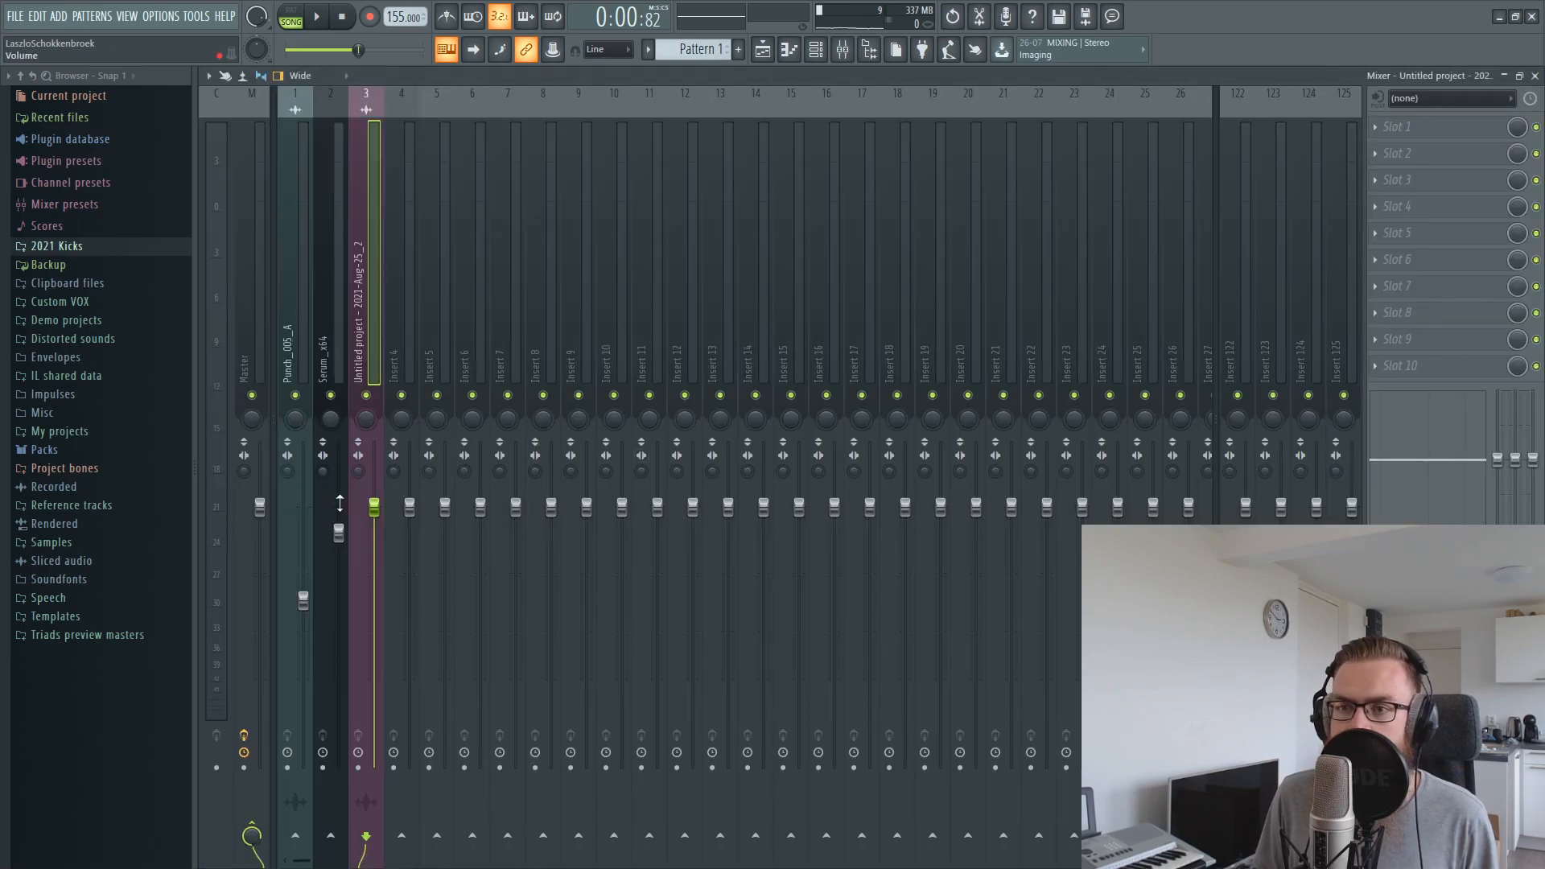
Create an automation clip for the recorded audio clip's channel volume and place it on Track 4
right_click(770, 93)
click(762, 51)
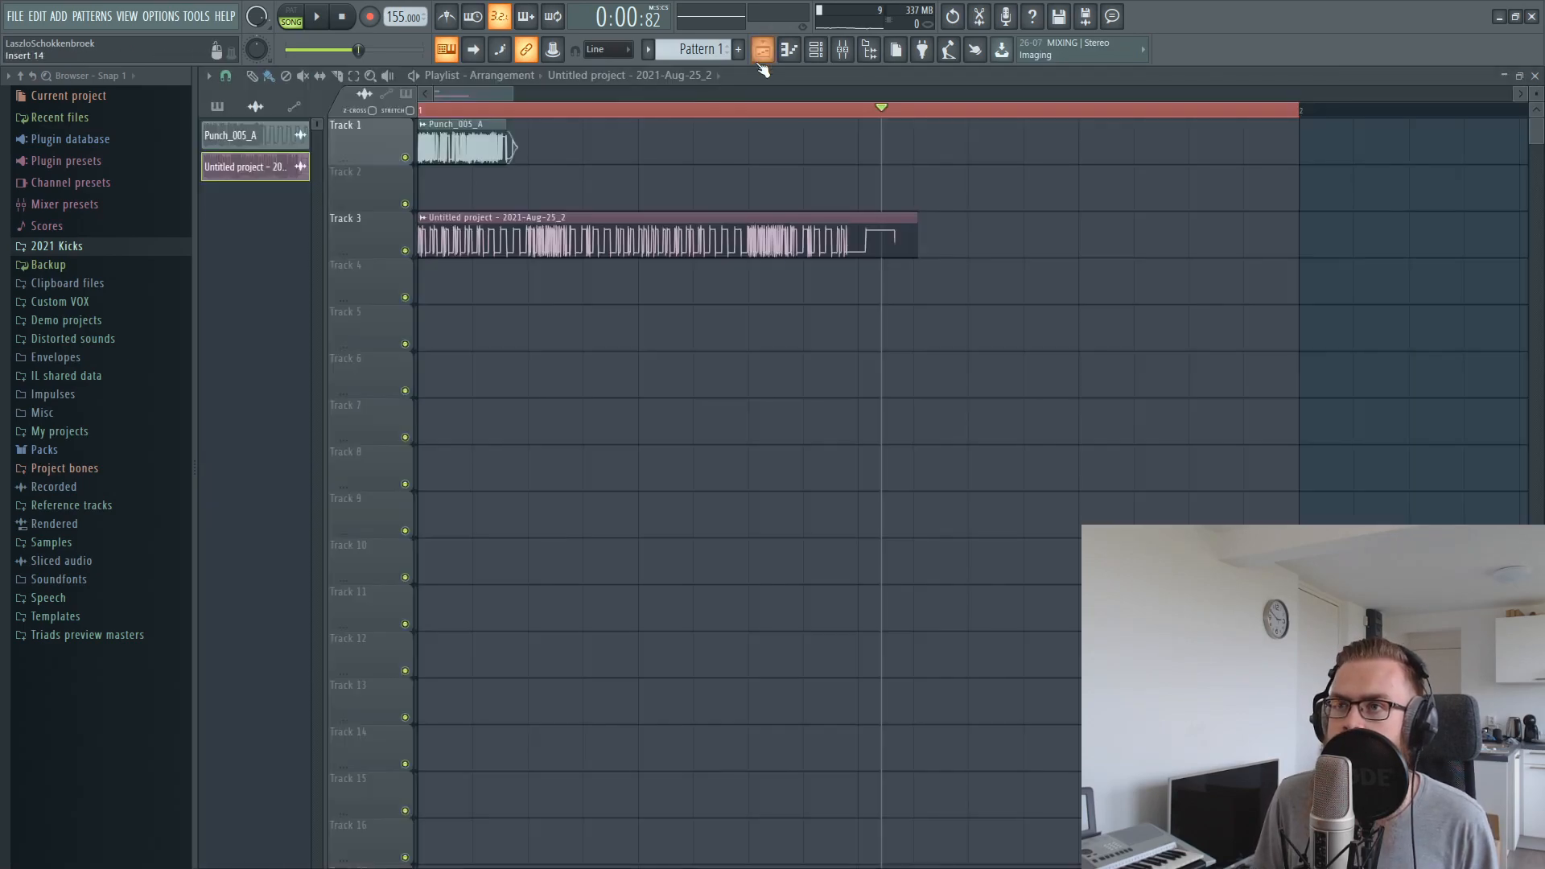
double_click(492, 235)
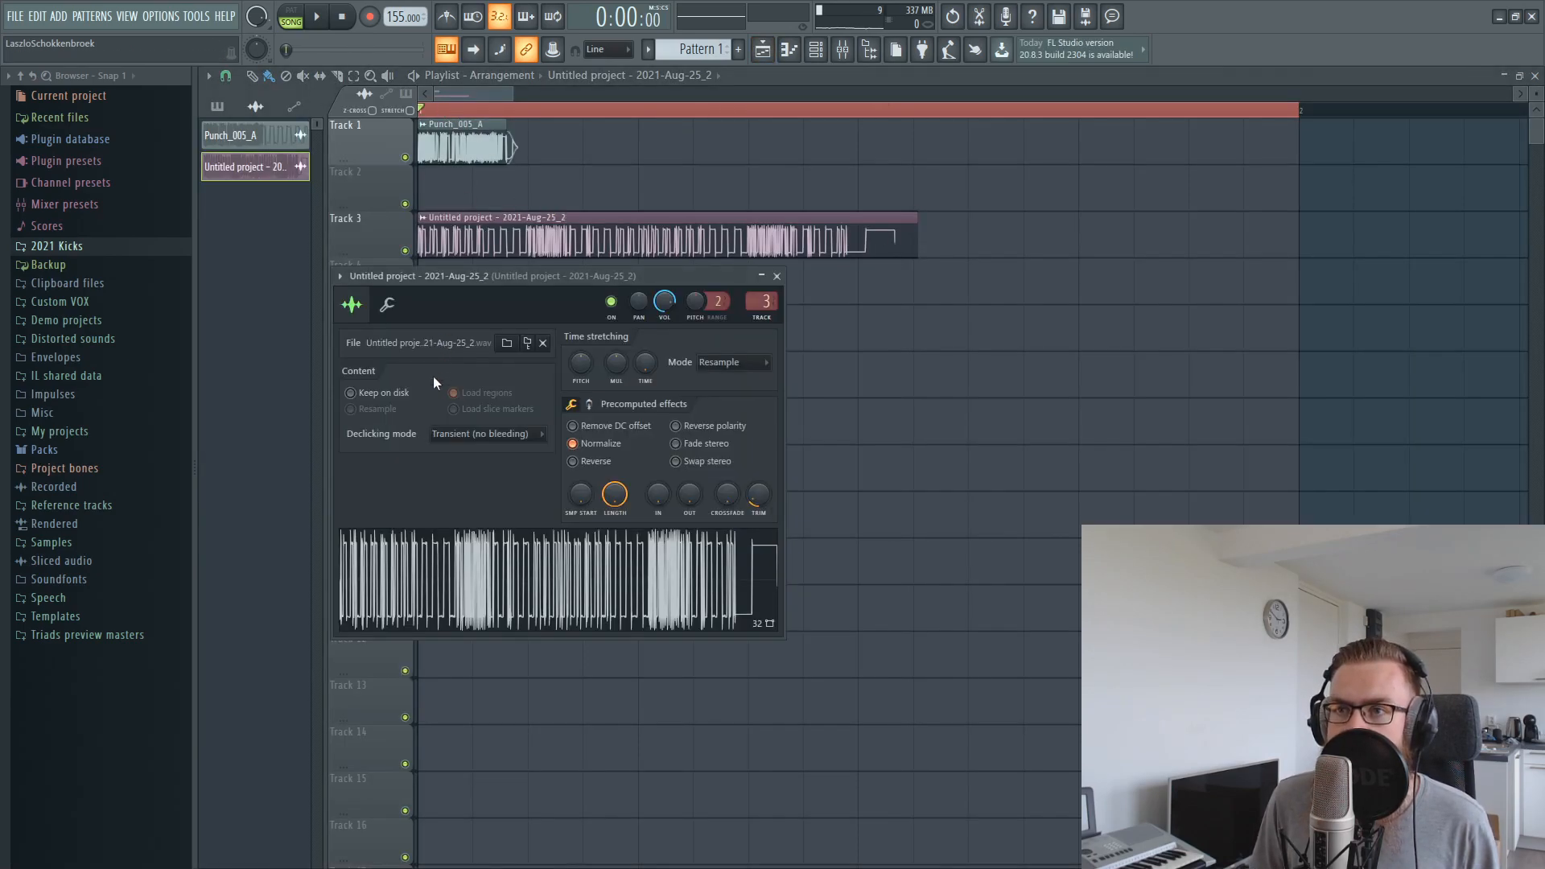
right_click(664, 296)
click(712, 394)
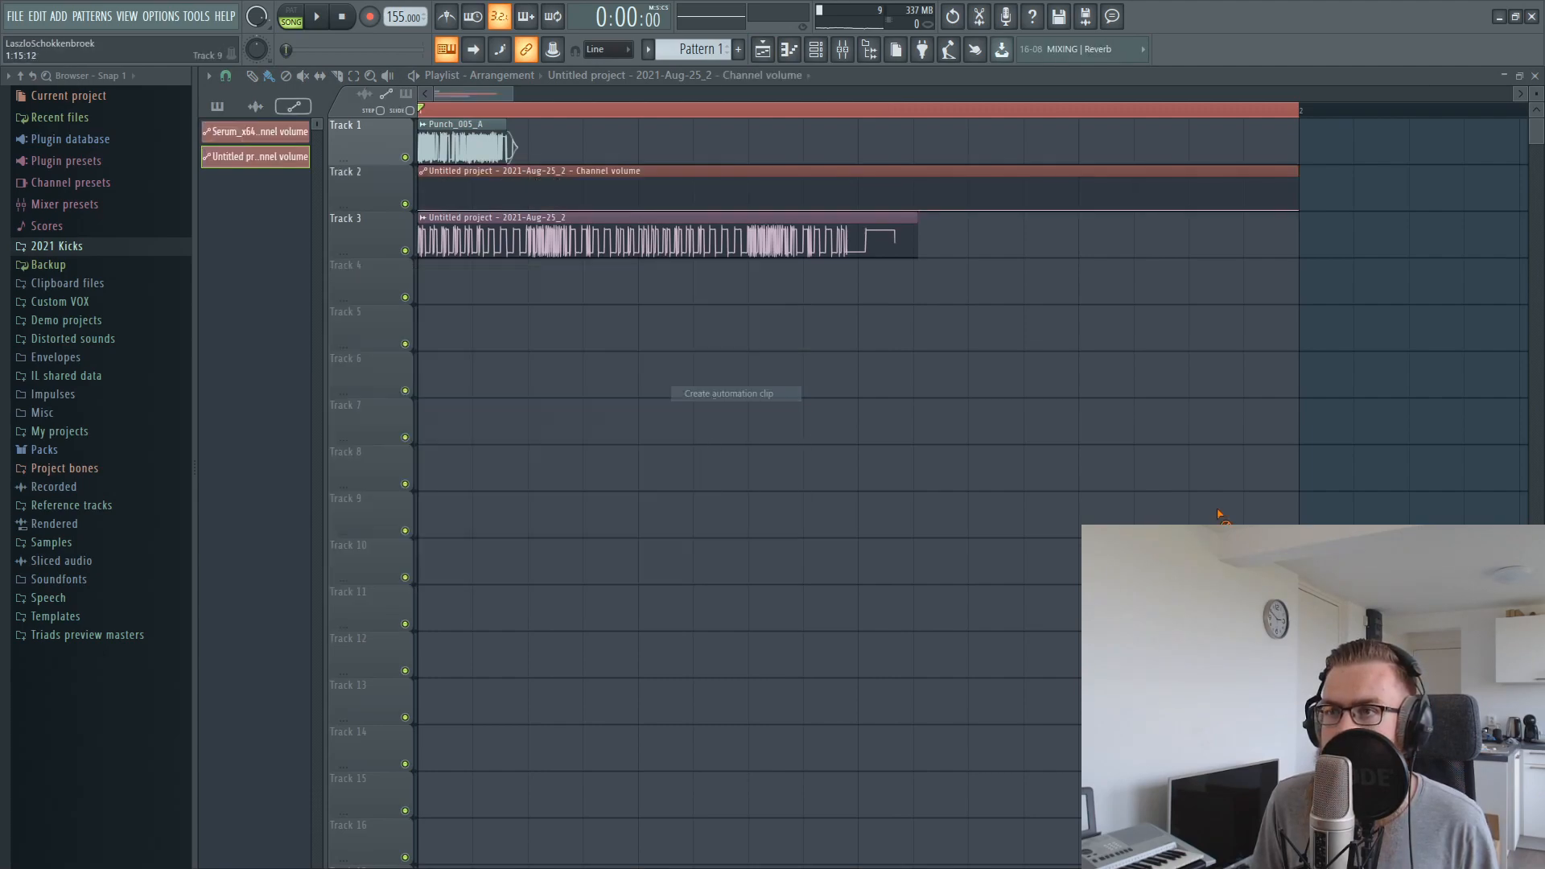
drag(486, 342, 486, 296)
Shape the Track 4 volume automation with a steep rise to about 75% at 1:03:00 and a curved fall back to zero
right_click(528, 279)
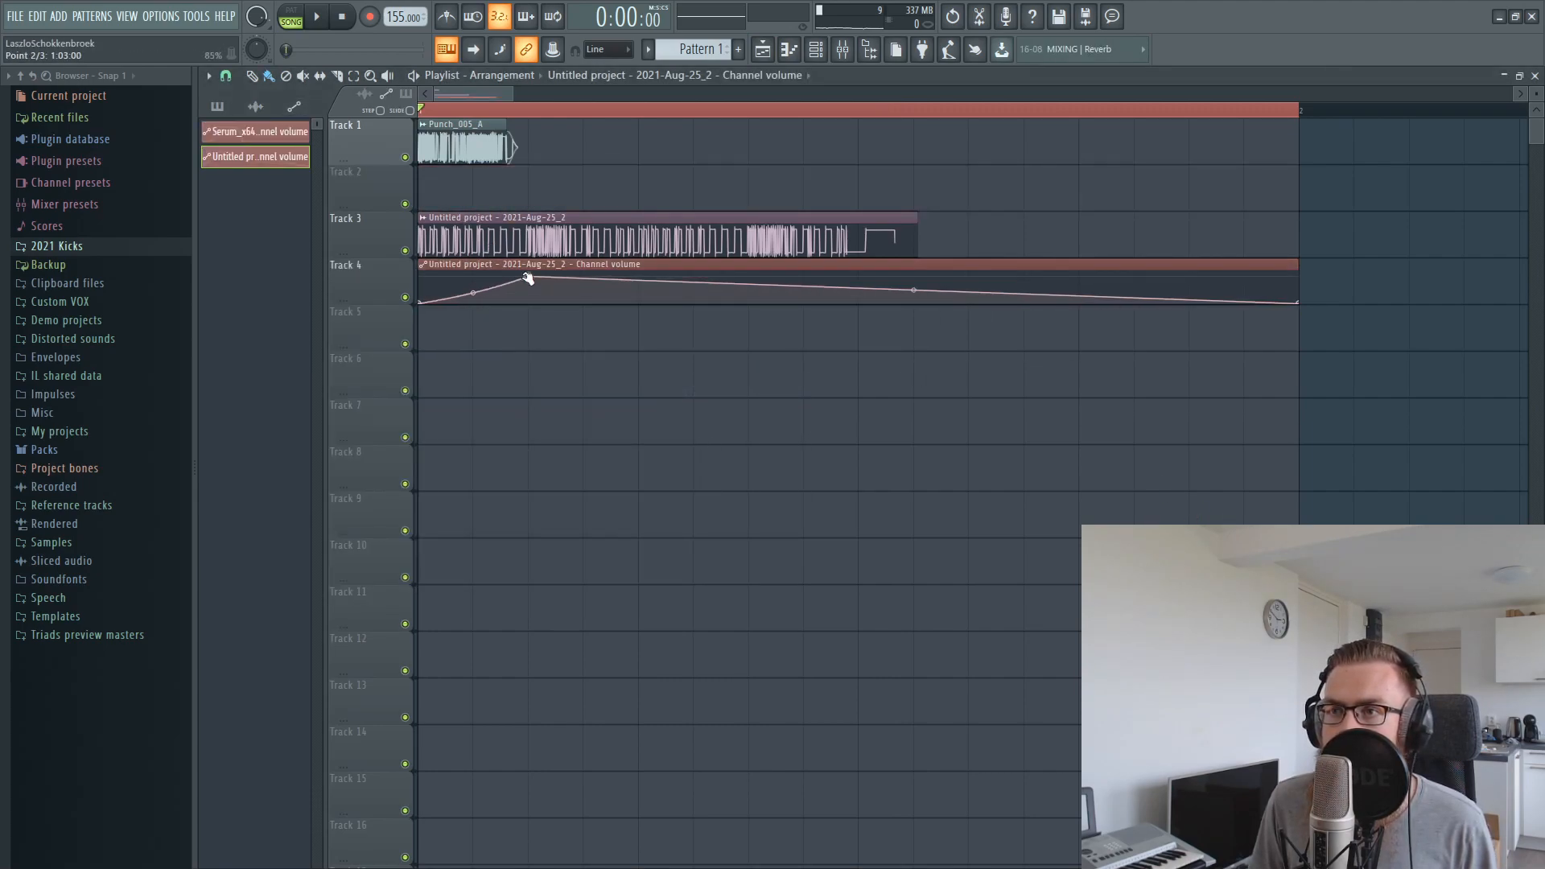
right_click(638, 284)
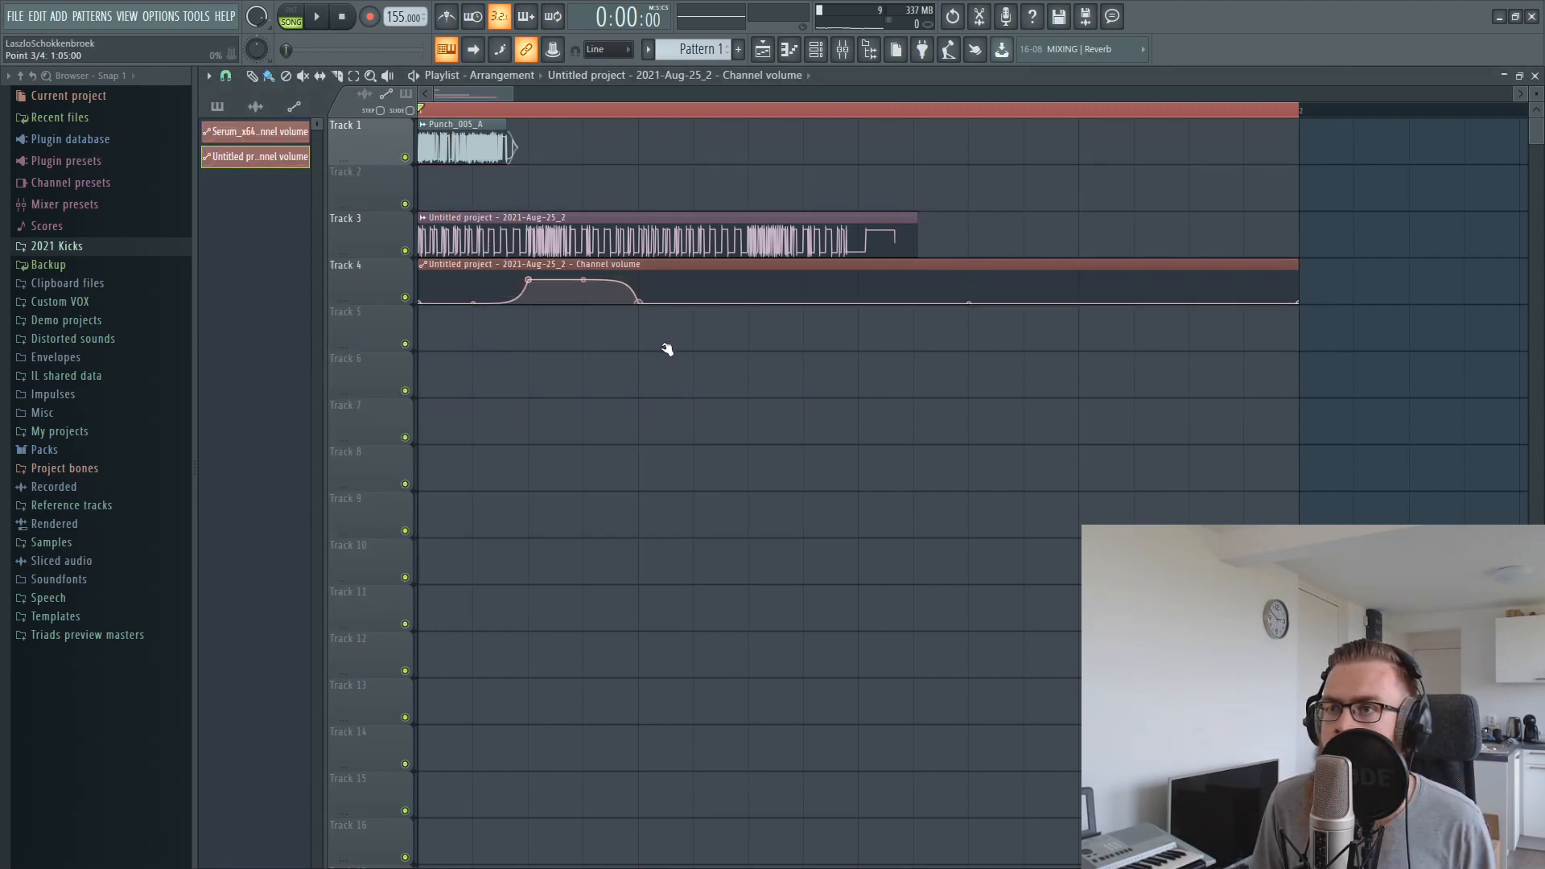
key(space)
key(space)
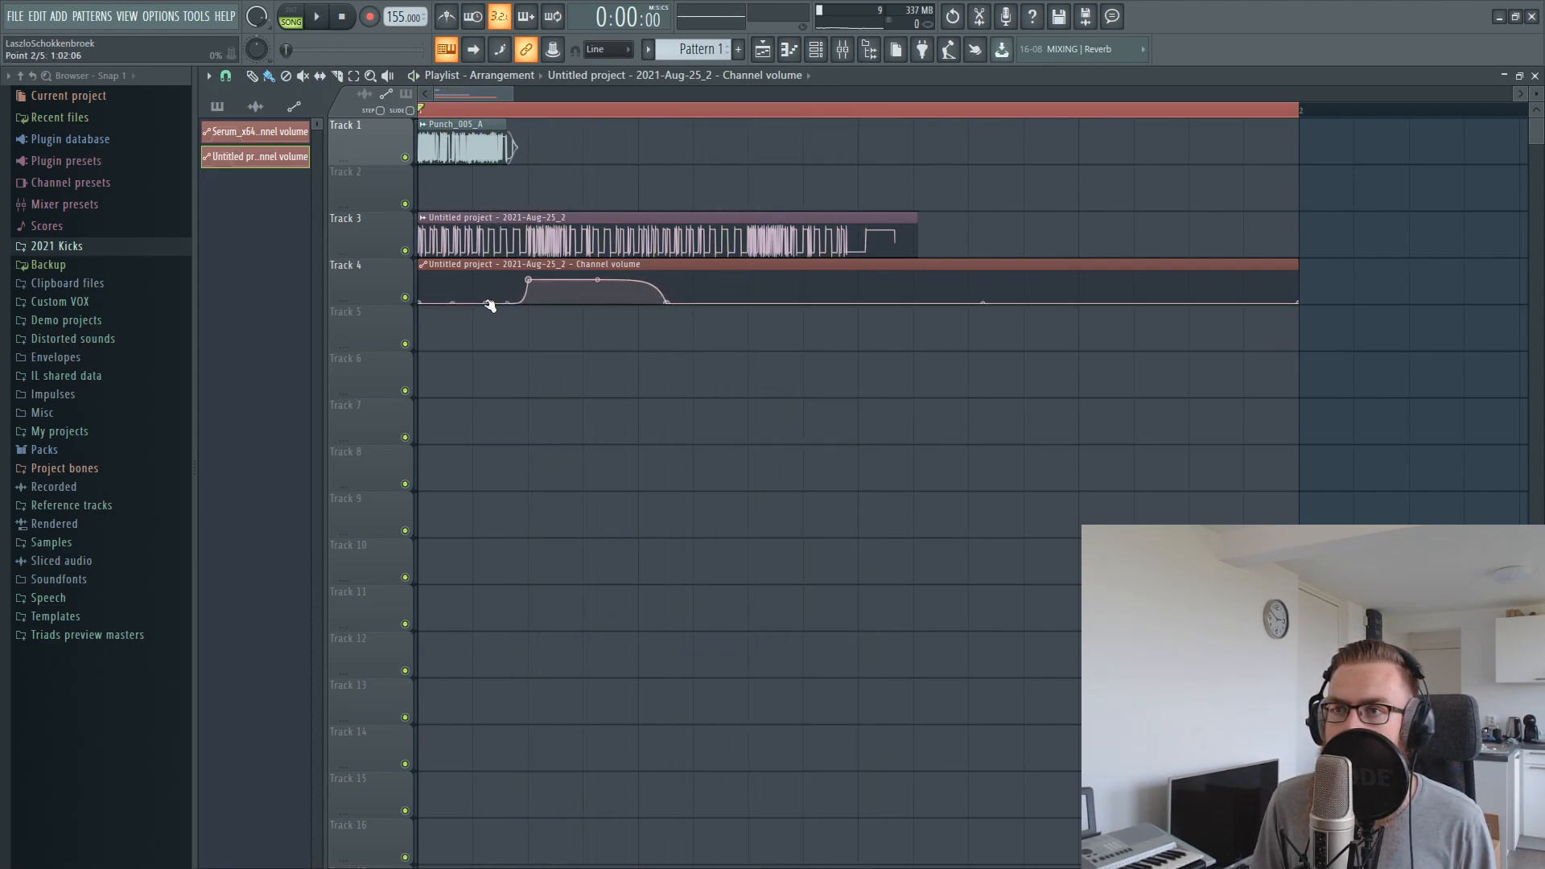
key(space)
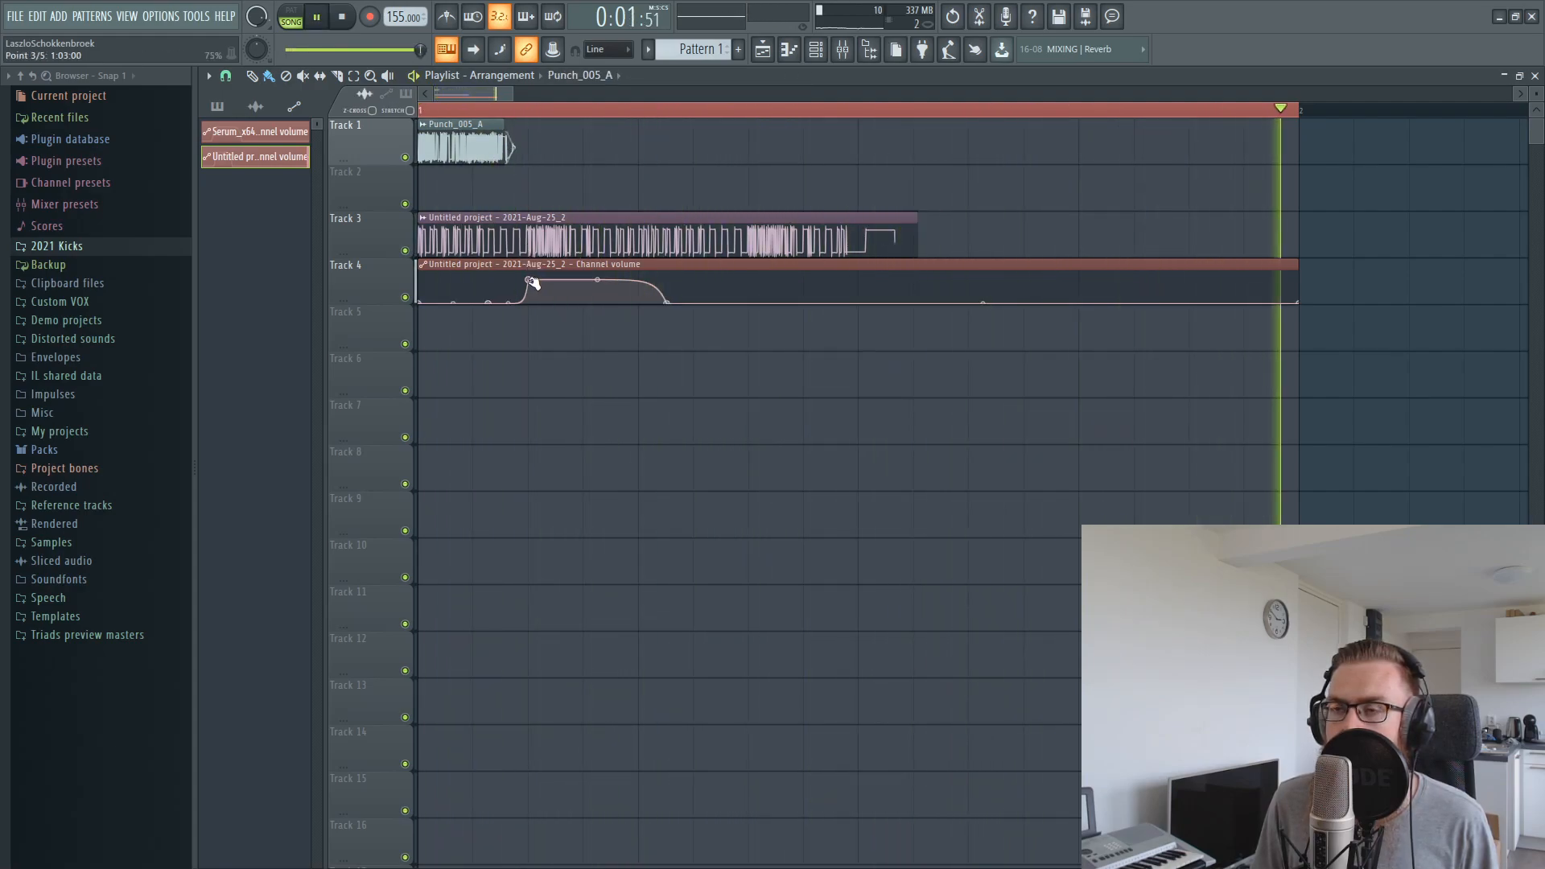
key(space)
Limit the playlist's time selection to the first beat, ending at 1:05:00, and start looped playback
drag(422, 110, 632, 127)
scroll(631, 124, up, 4)
drag(438, 97, 313, 107)
right_click(1032, 155)
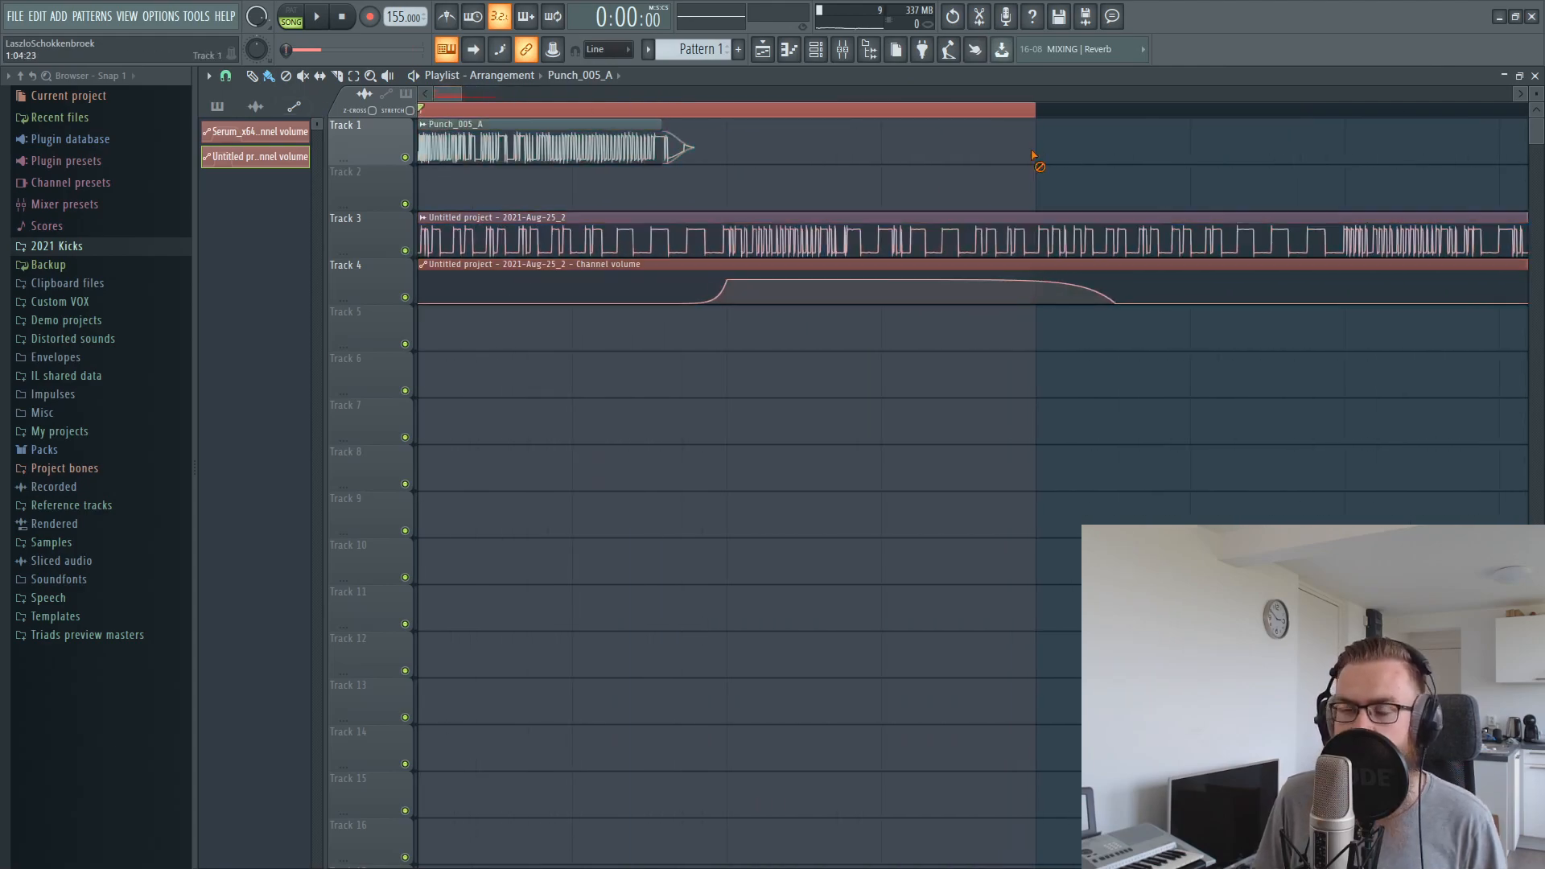
key(space)
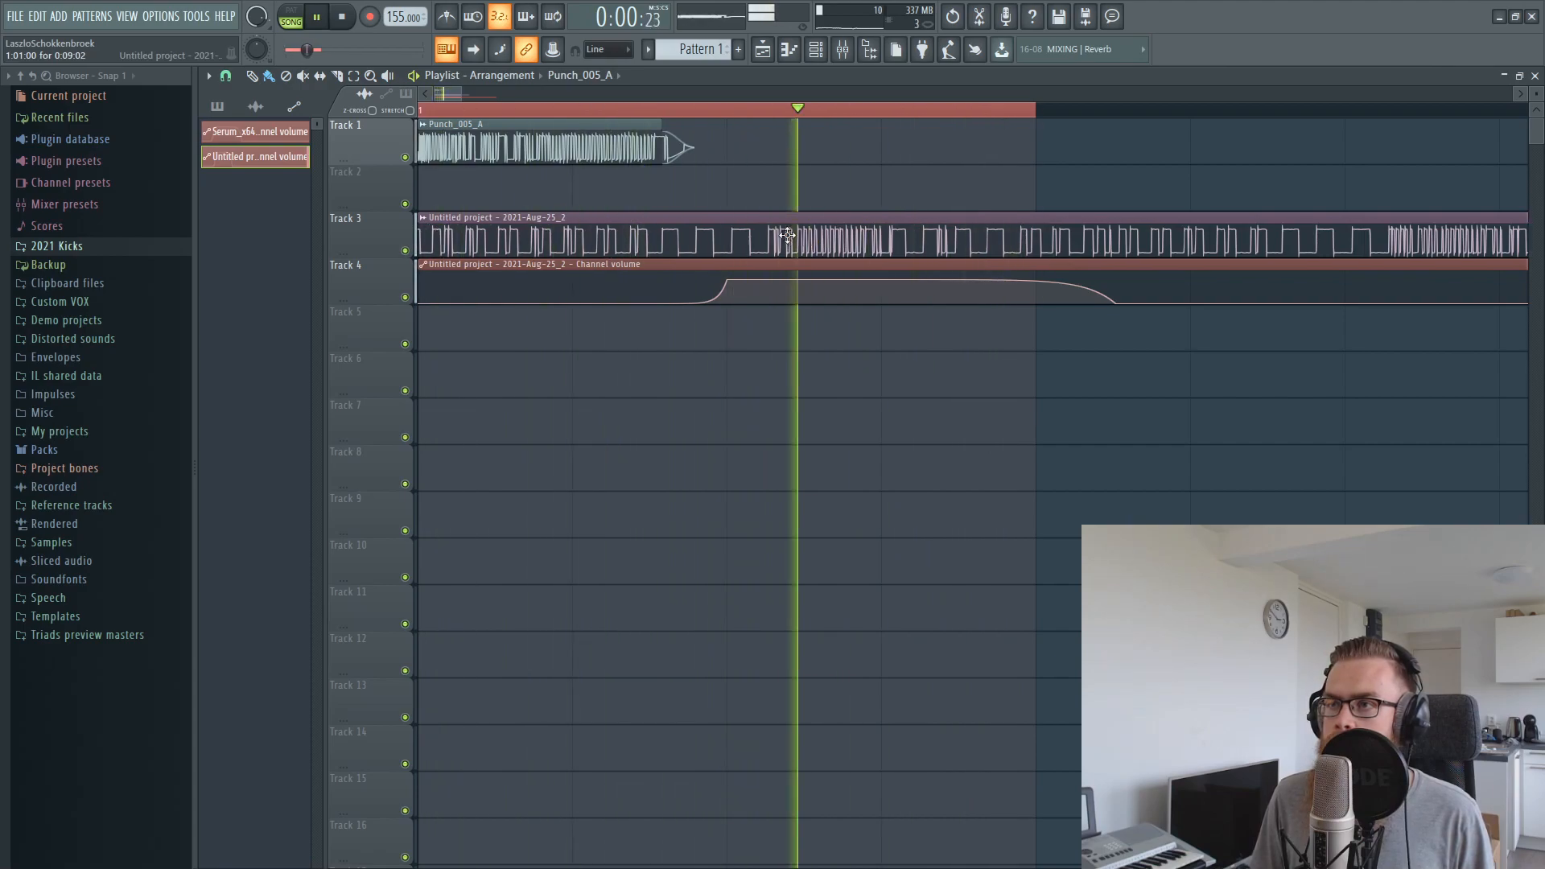
Make the volume automation's rise more gradual and slip the recorded audio within its Track 3 clip by ear during looped playback
scroll(775, 229, down, 3)
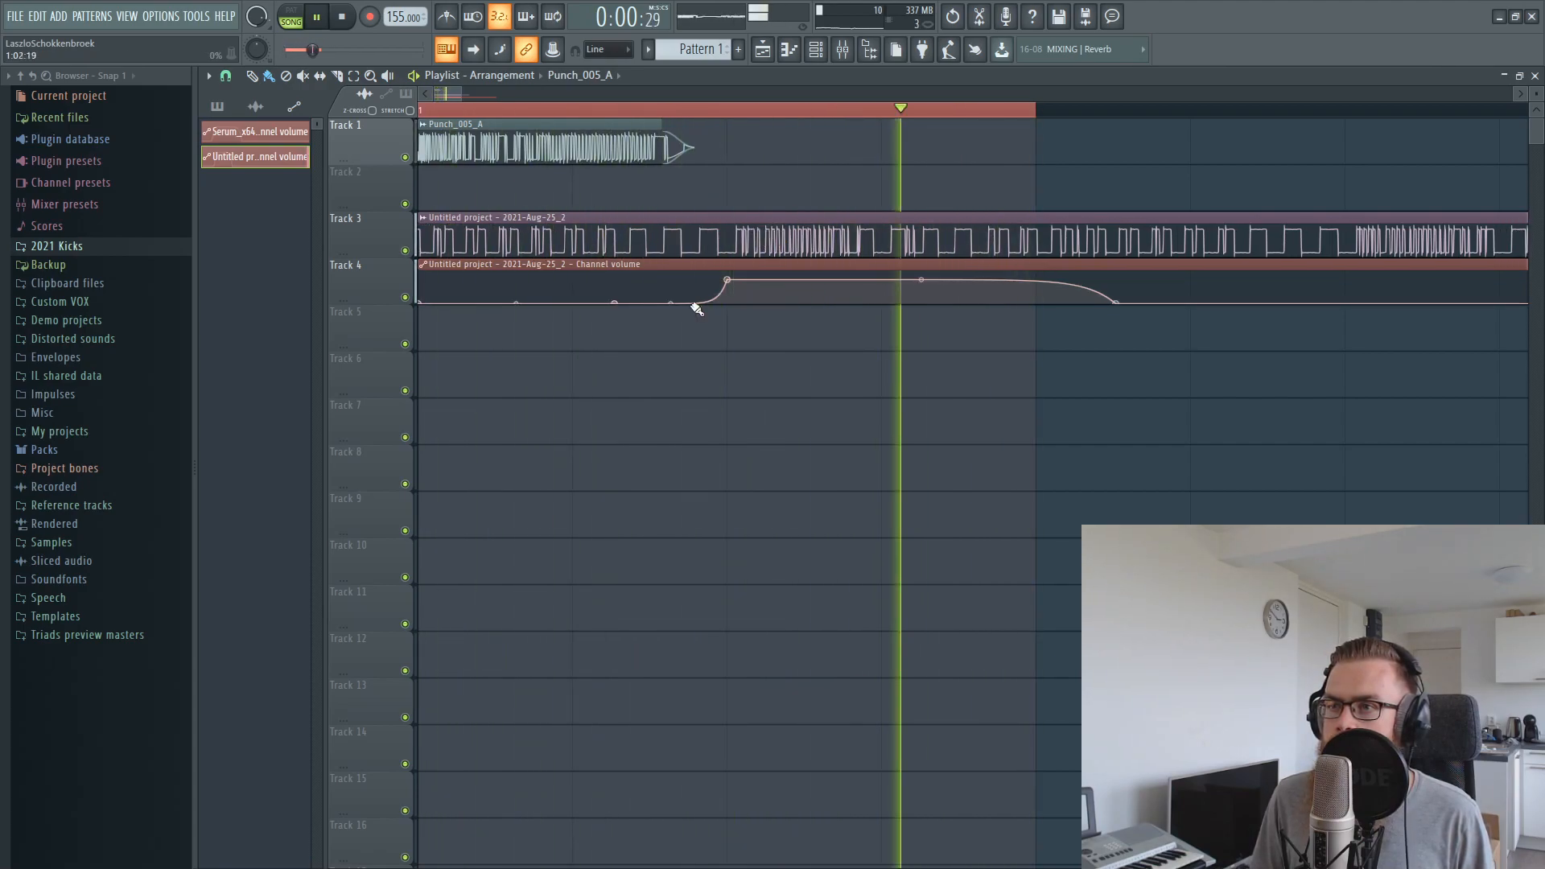
drag(671, 303, 670, 300)
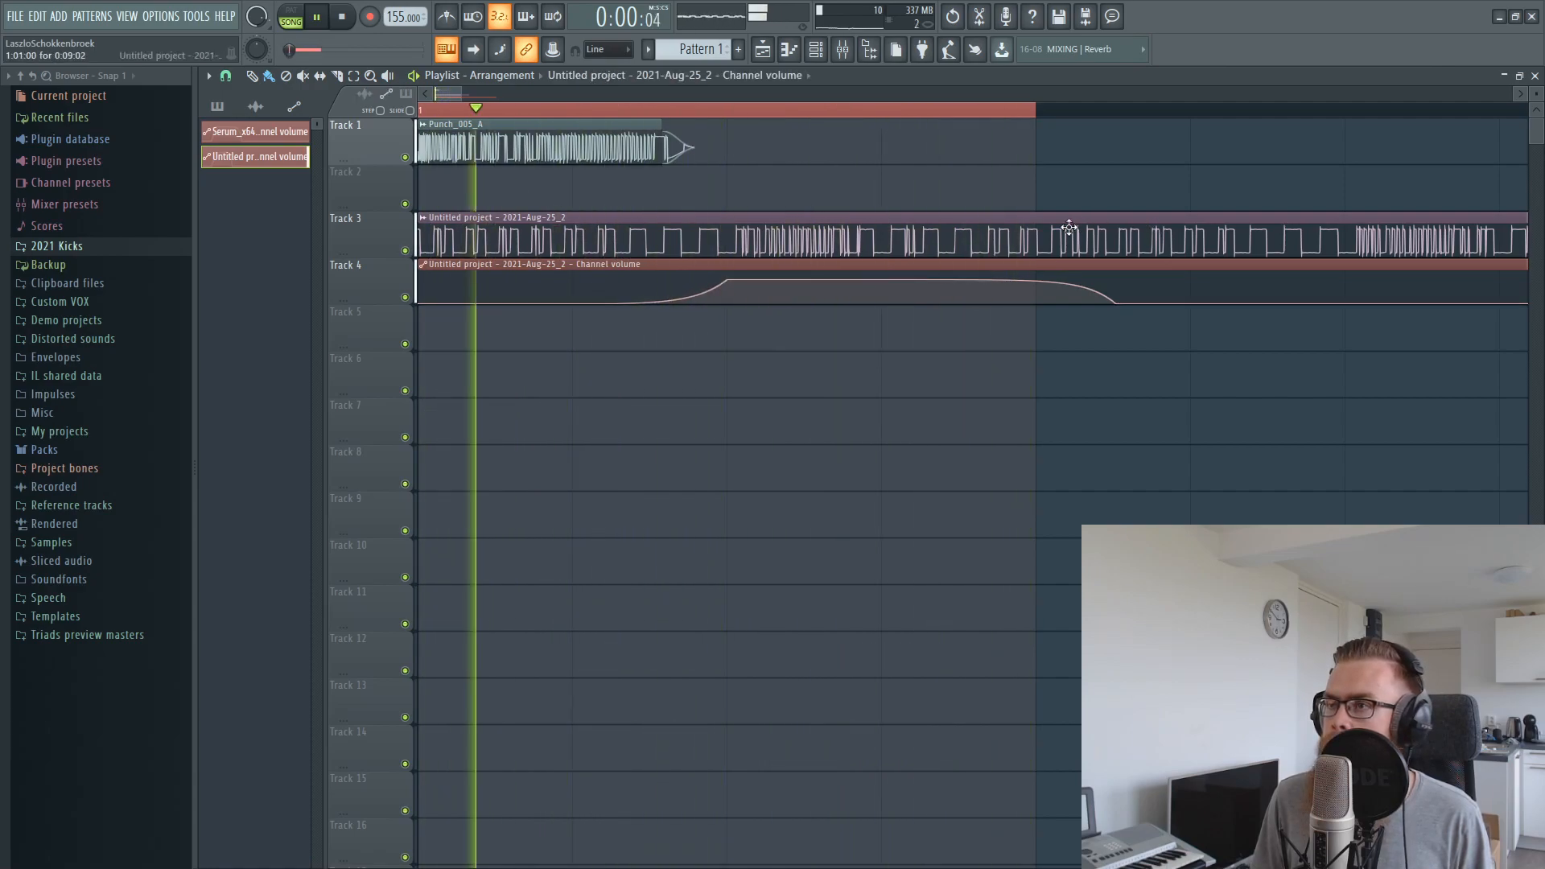
scroll(1028, 246, up, 2)
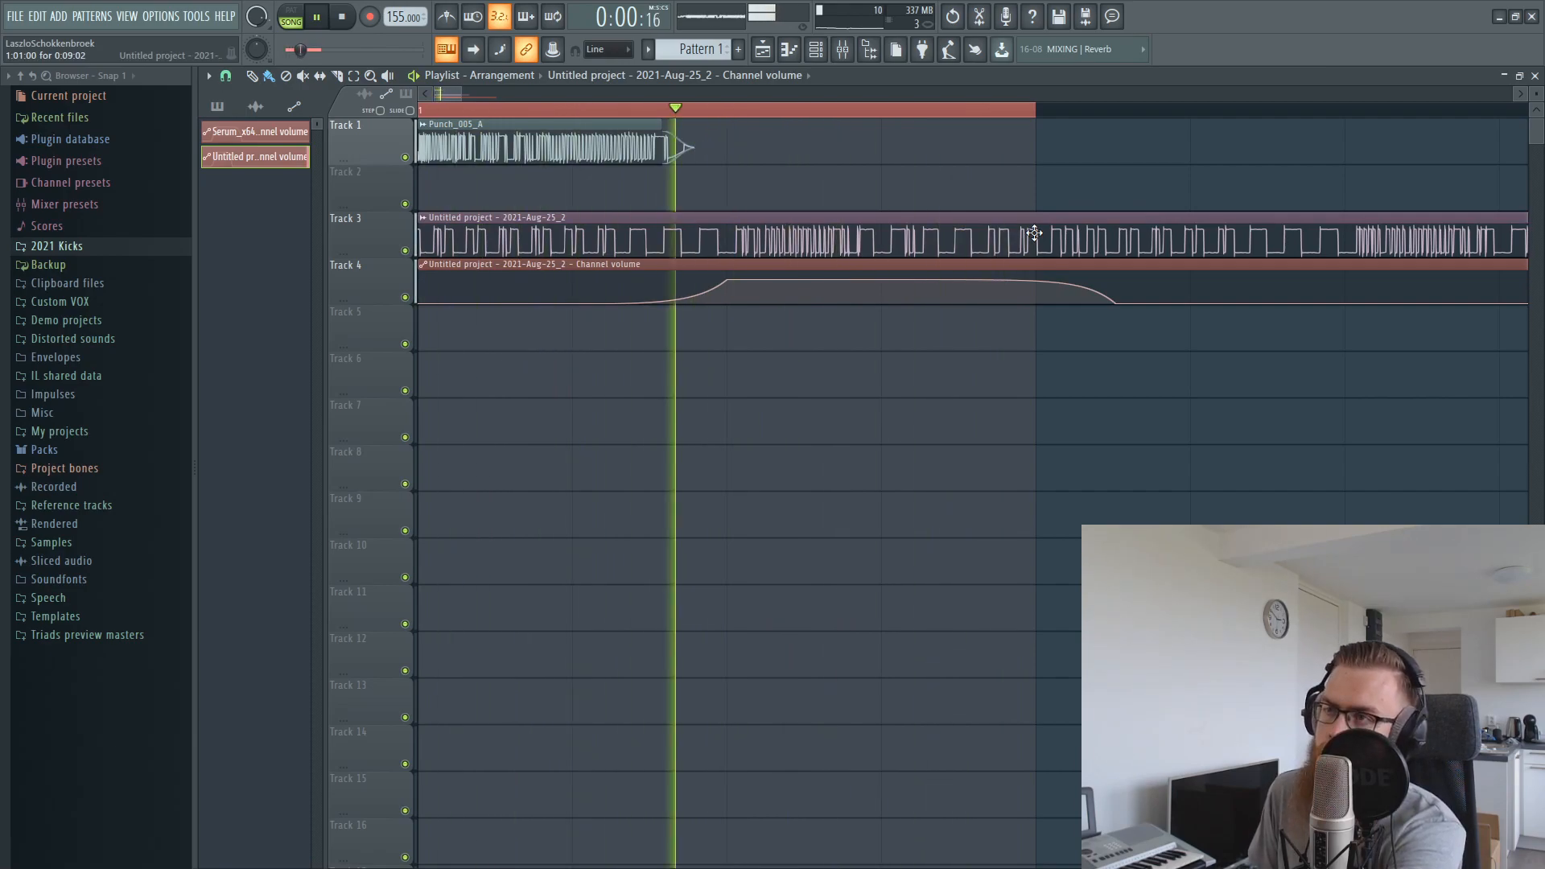
scroll(907, 239, down, 3)
scroll(907, 239, down, 2)
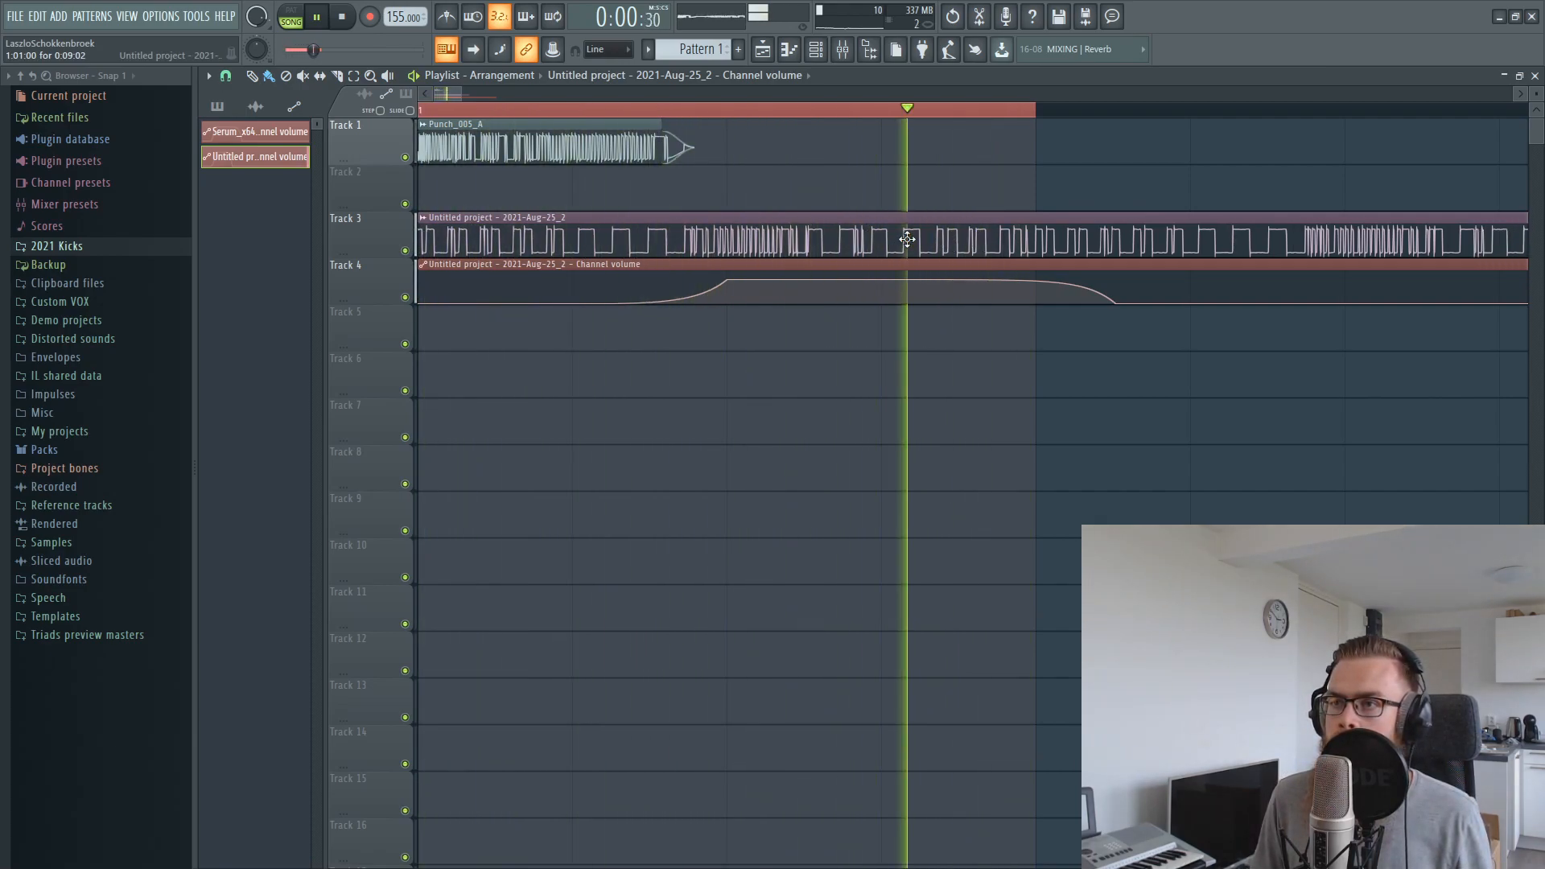
scroll(822, 235, down, 10)
scroll(824, 238, down, 10)
scroll(825, 238, down, 5)
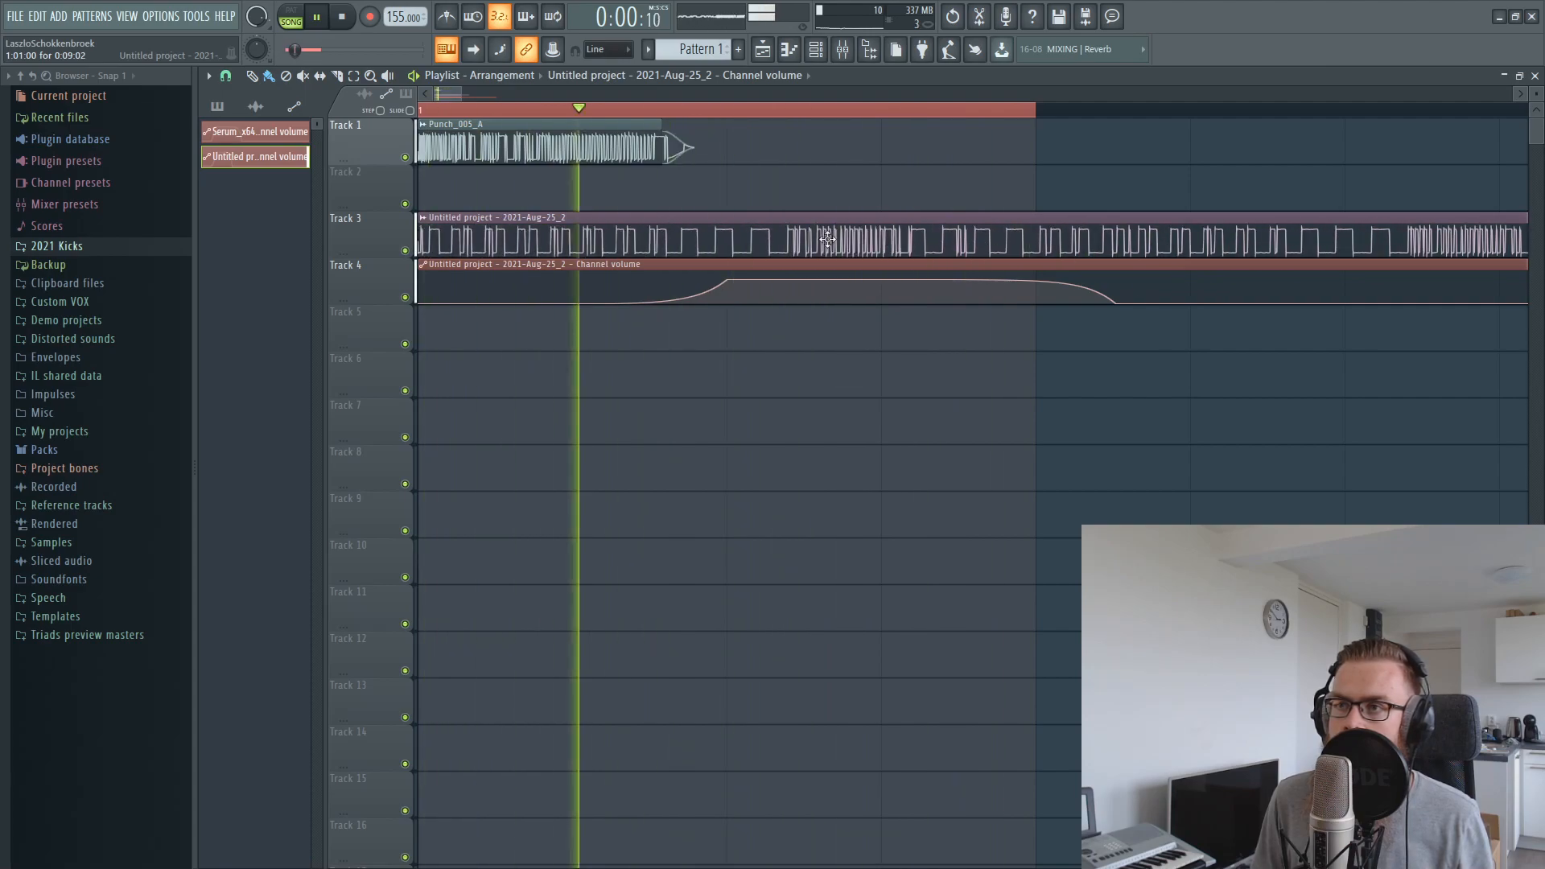
scroll(826, 234, down, 2)
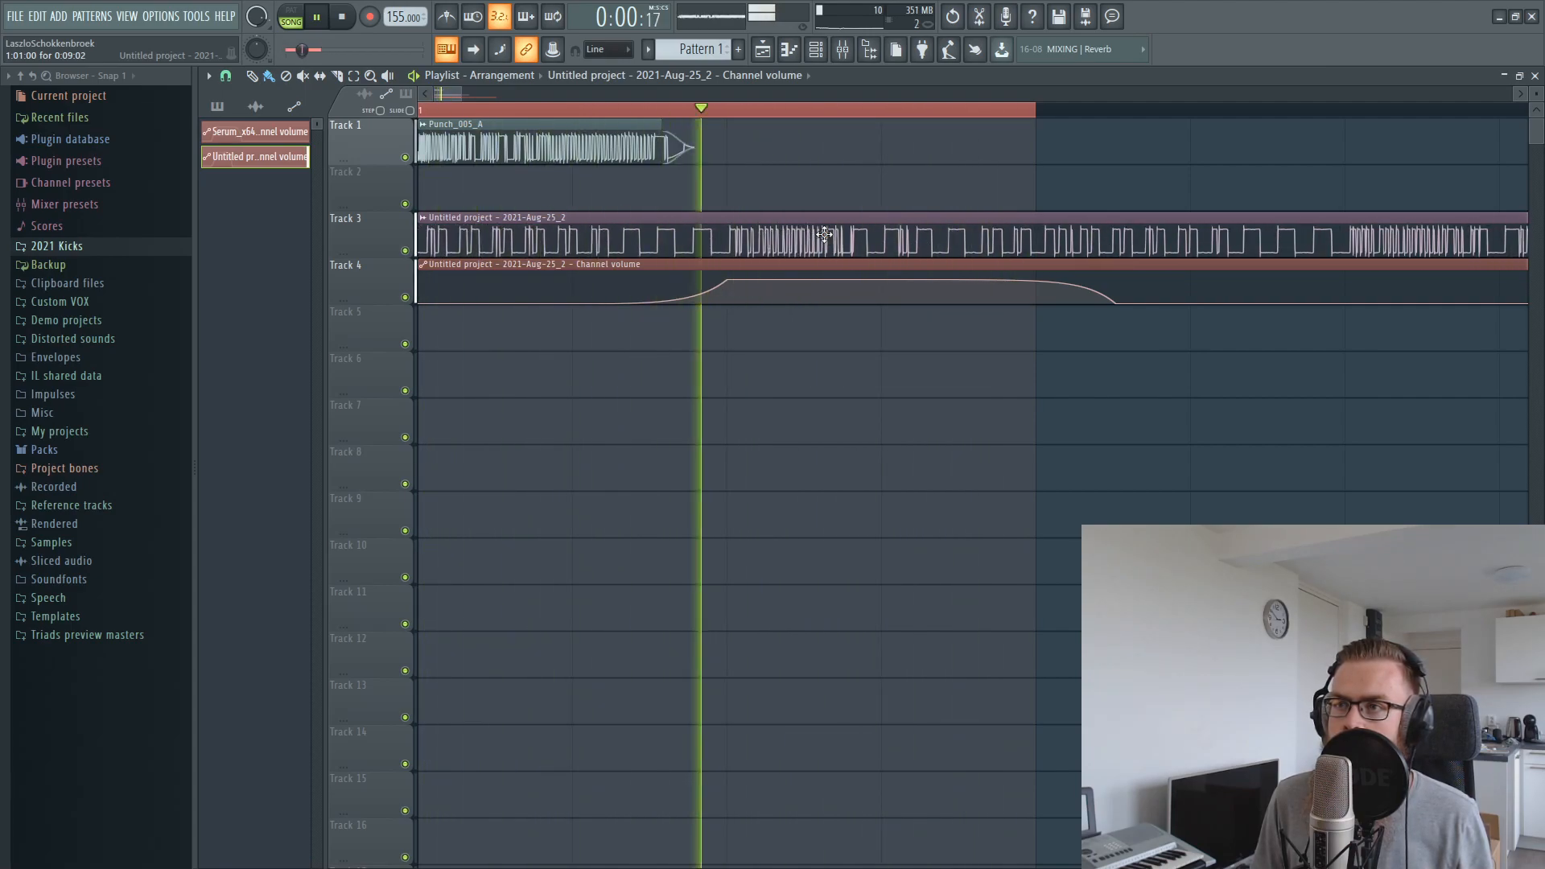
scroll(824, 234, up, 1)
scroll(823, 234, up, 1)
scroll(823, 234, up, 1)
scroll(824, 234, up, 1)
scroll(824, 234, down, 4)
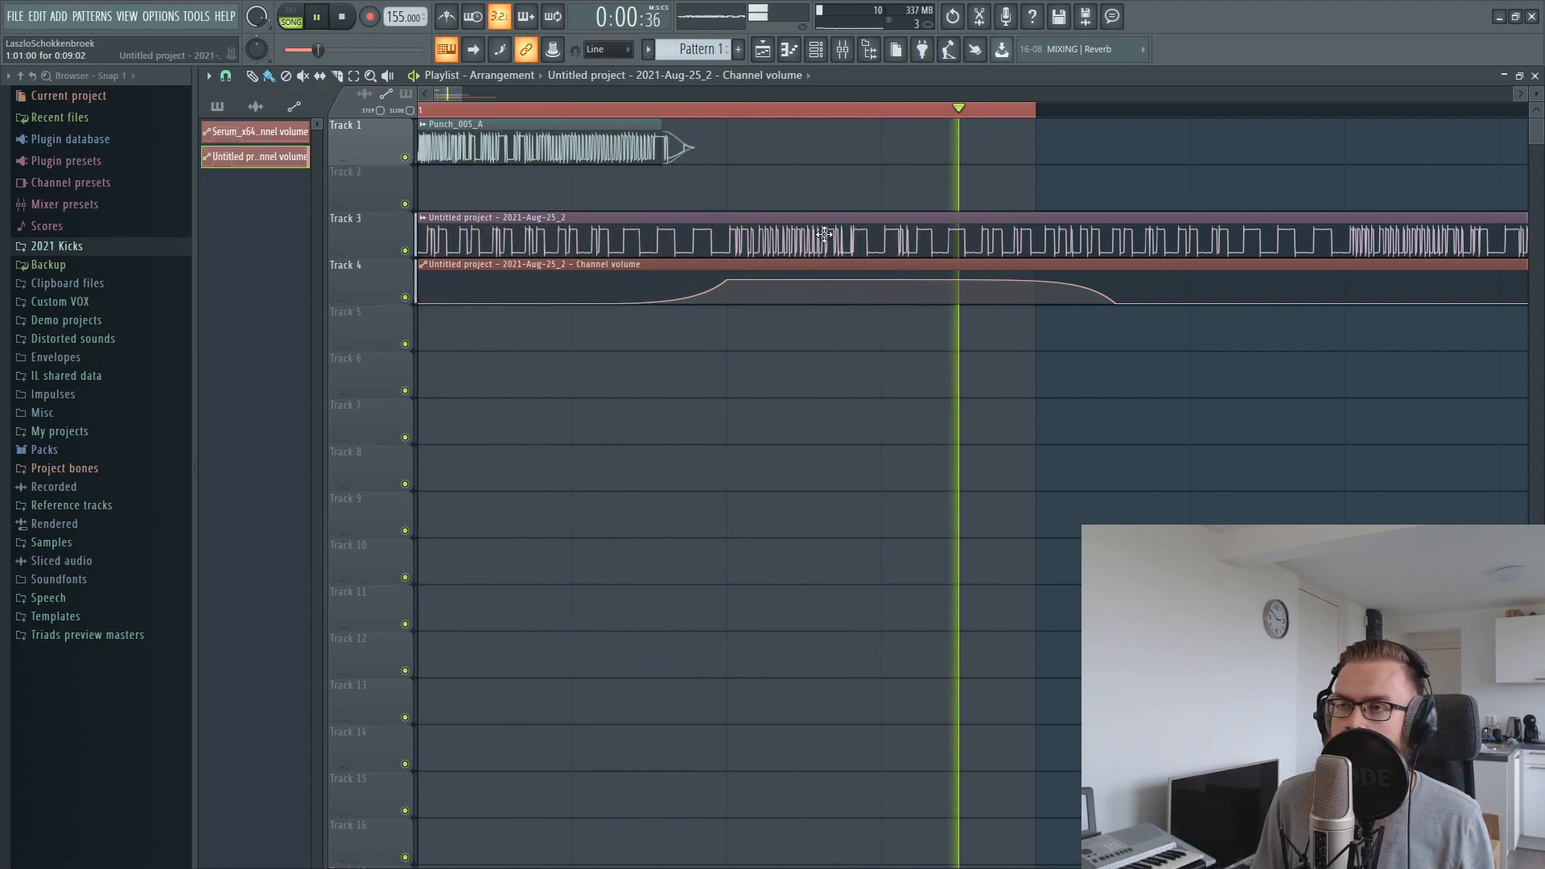
scroll(824, 234, up, 8)
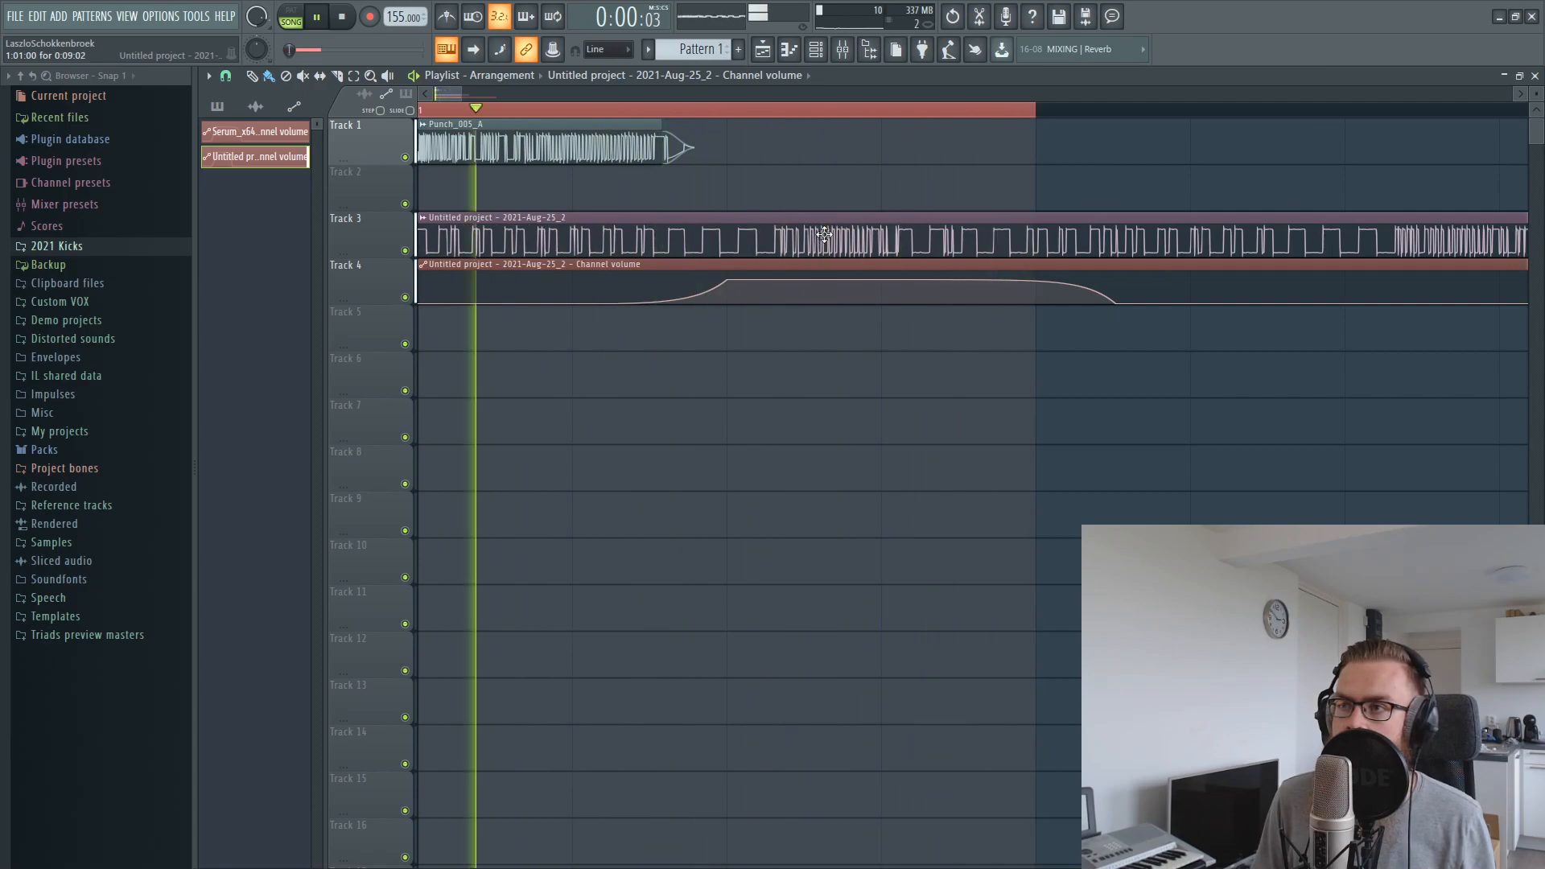
scroll(824, 234, down, 4)
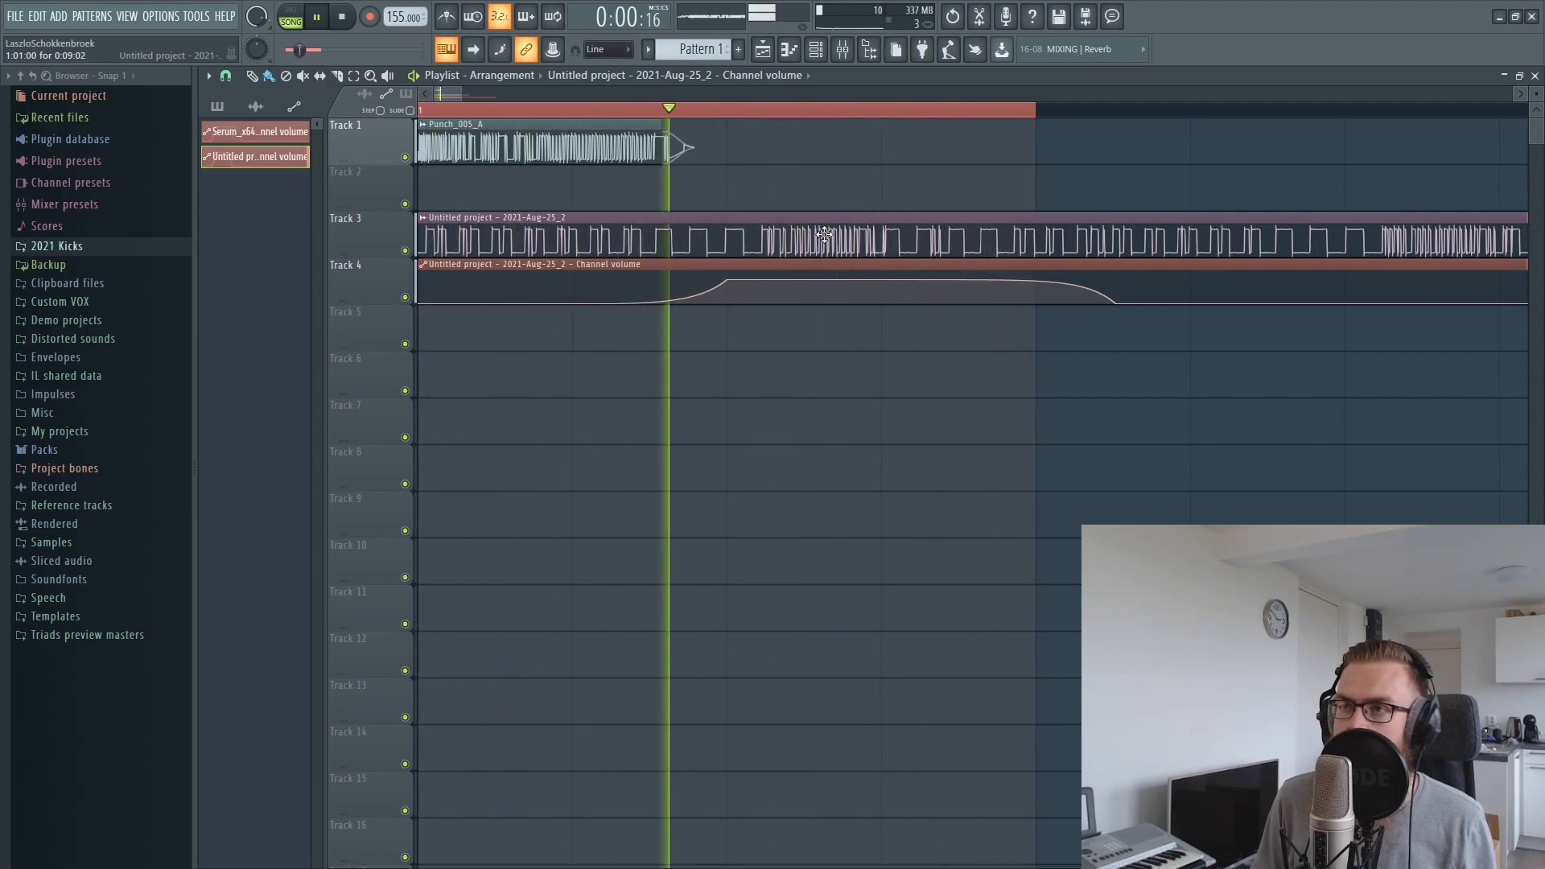
mouse_move(823, 244)
mouse_down()
mouse_move(764, 248)
mouse_move(833, 249)
mouse_up()
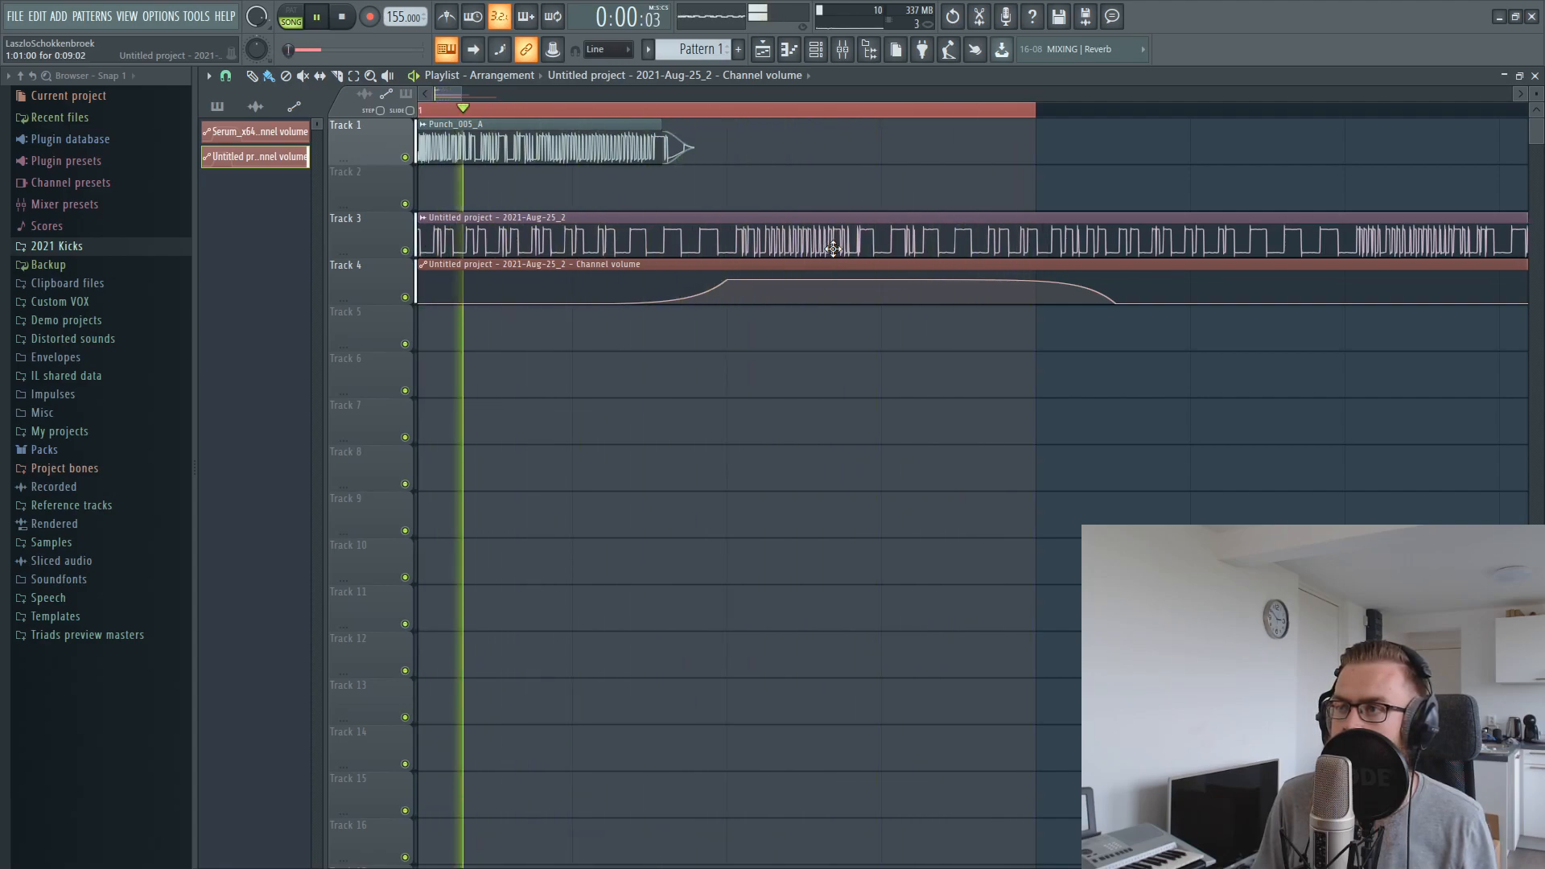
key(space)
key(space)
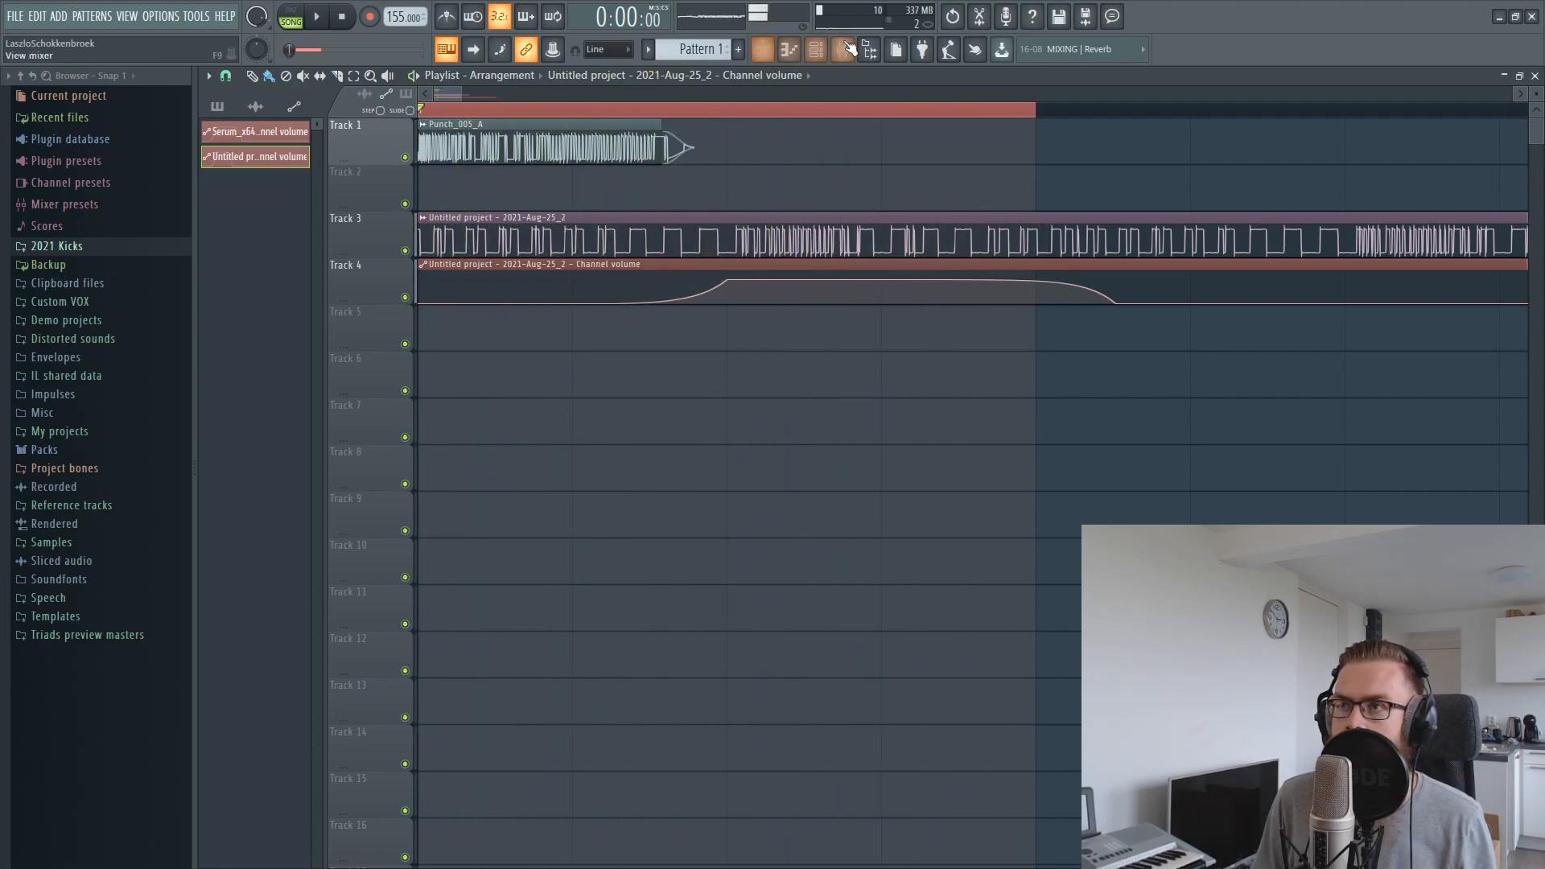
Lower mixer track 3 to about -14 dB and mute the Punch_005_A mixer track to hear the recorded layer alone
click(842, 49)
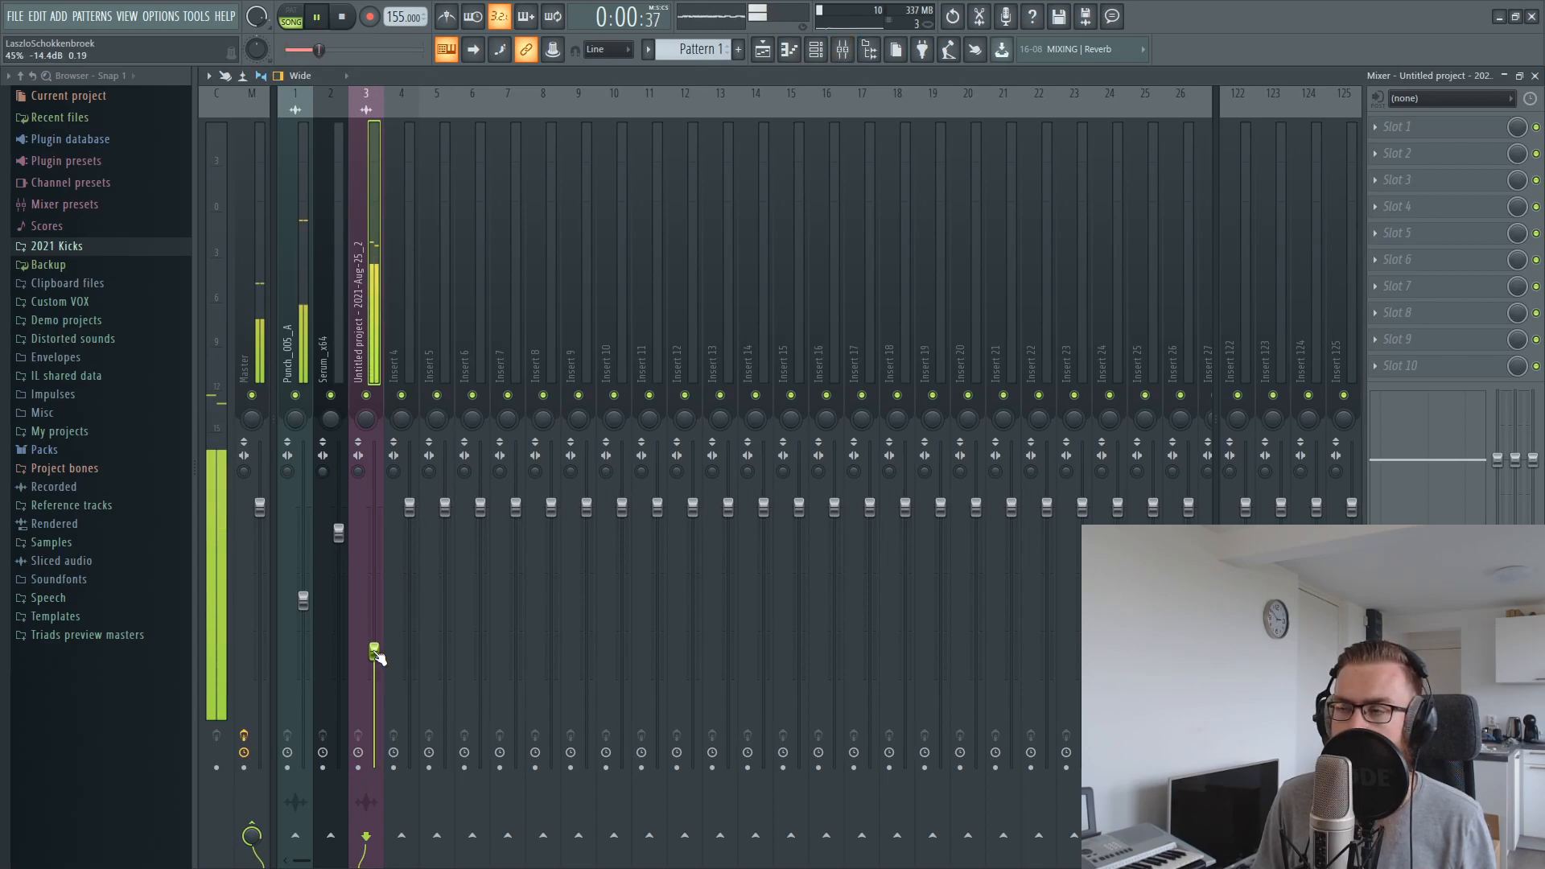
key(F9)
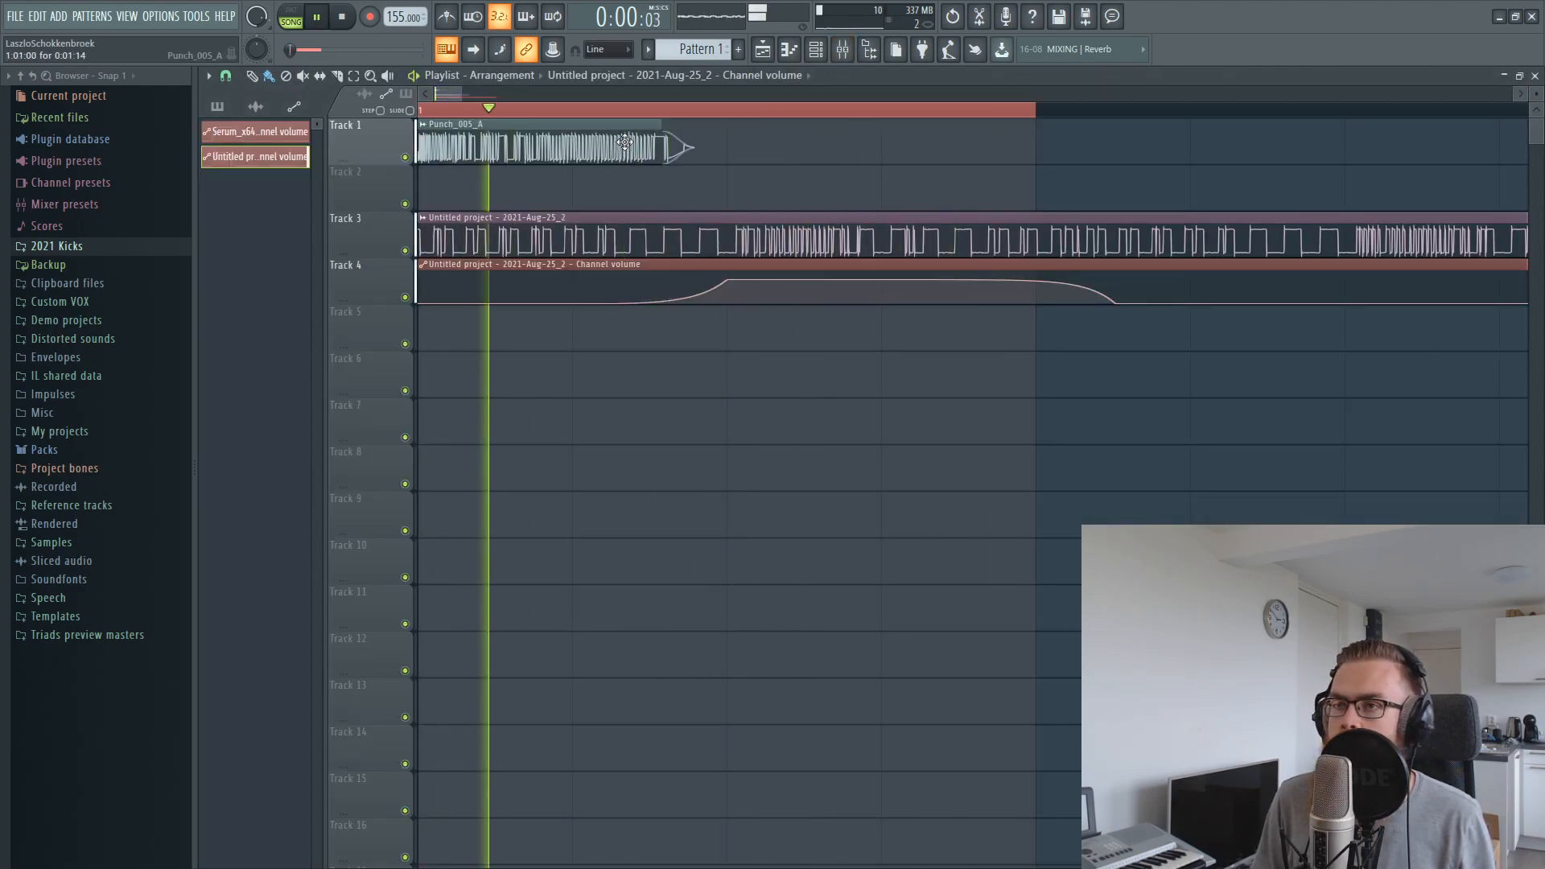
click(842, 49)
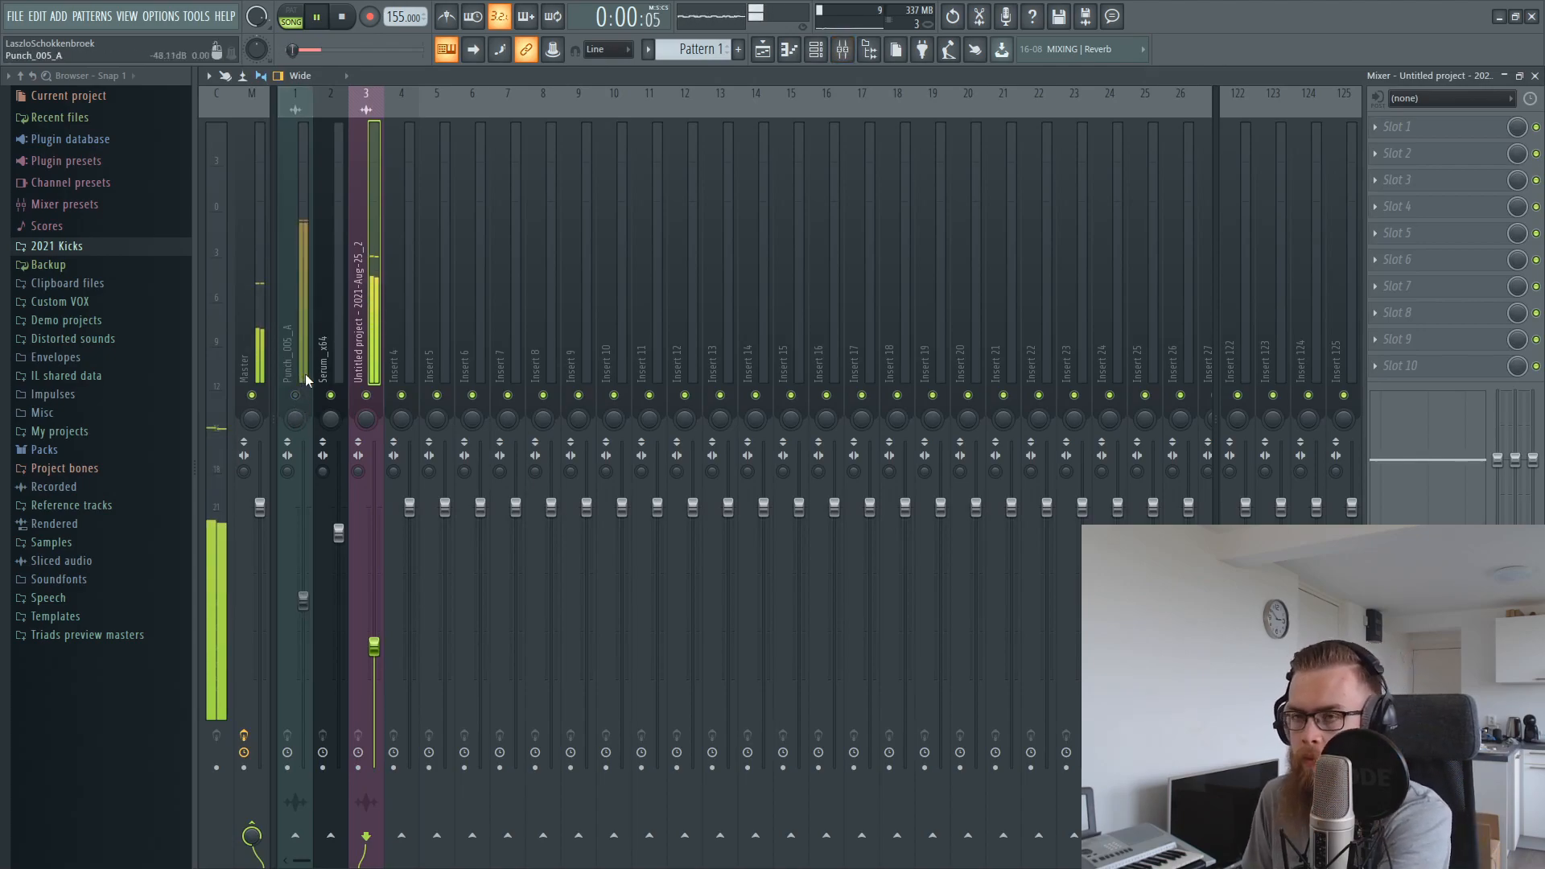
key(space)
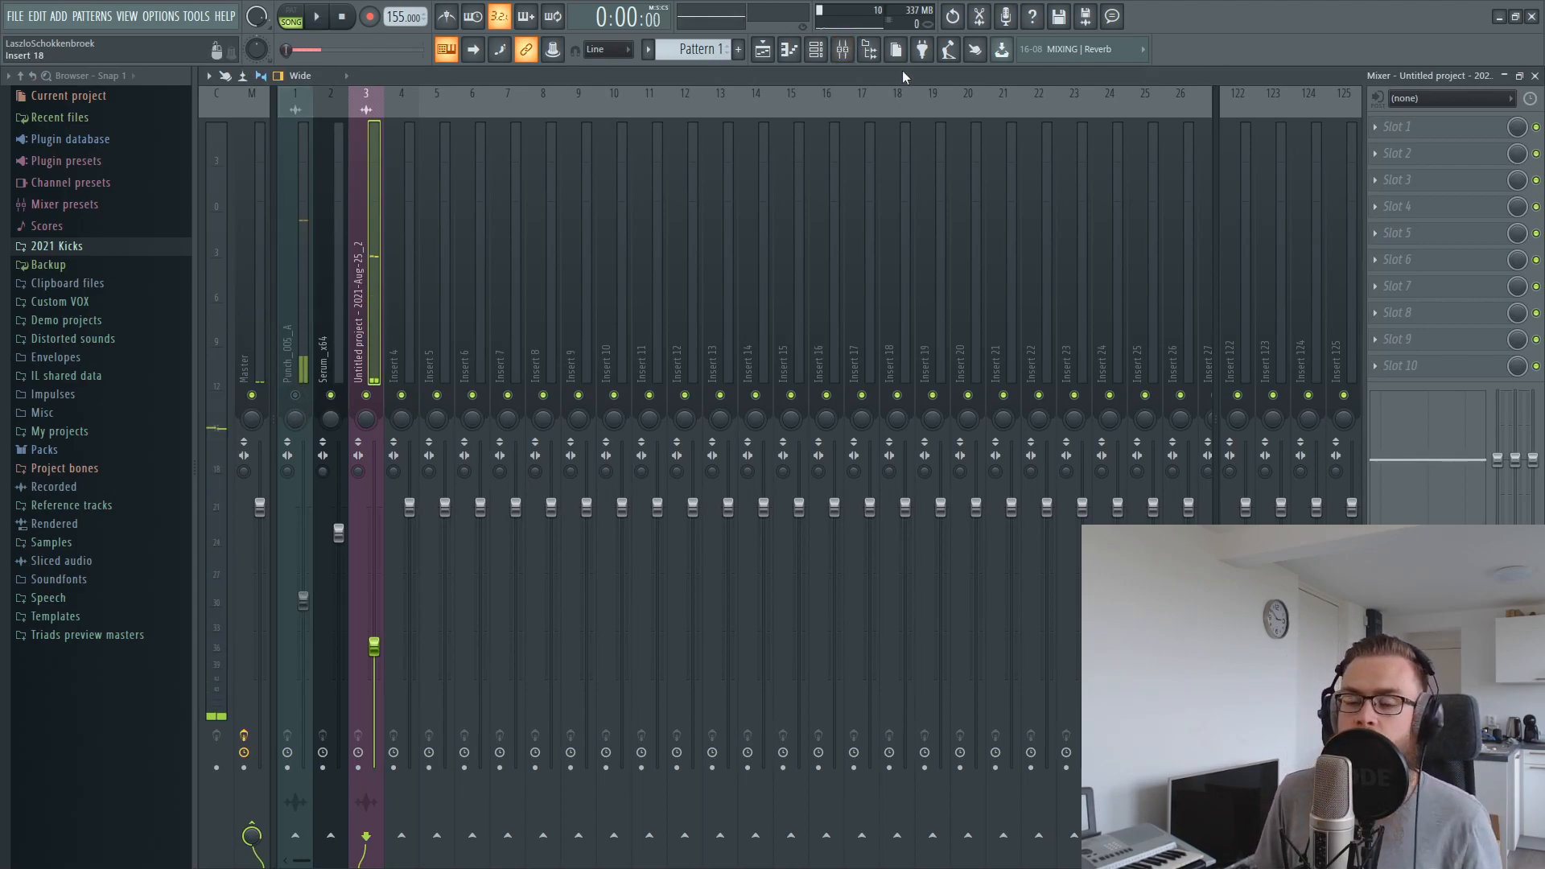
click(761, 49)
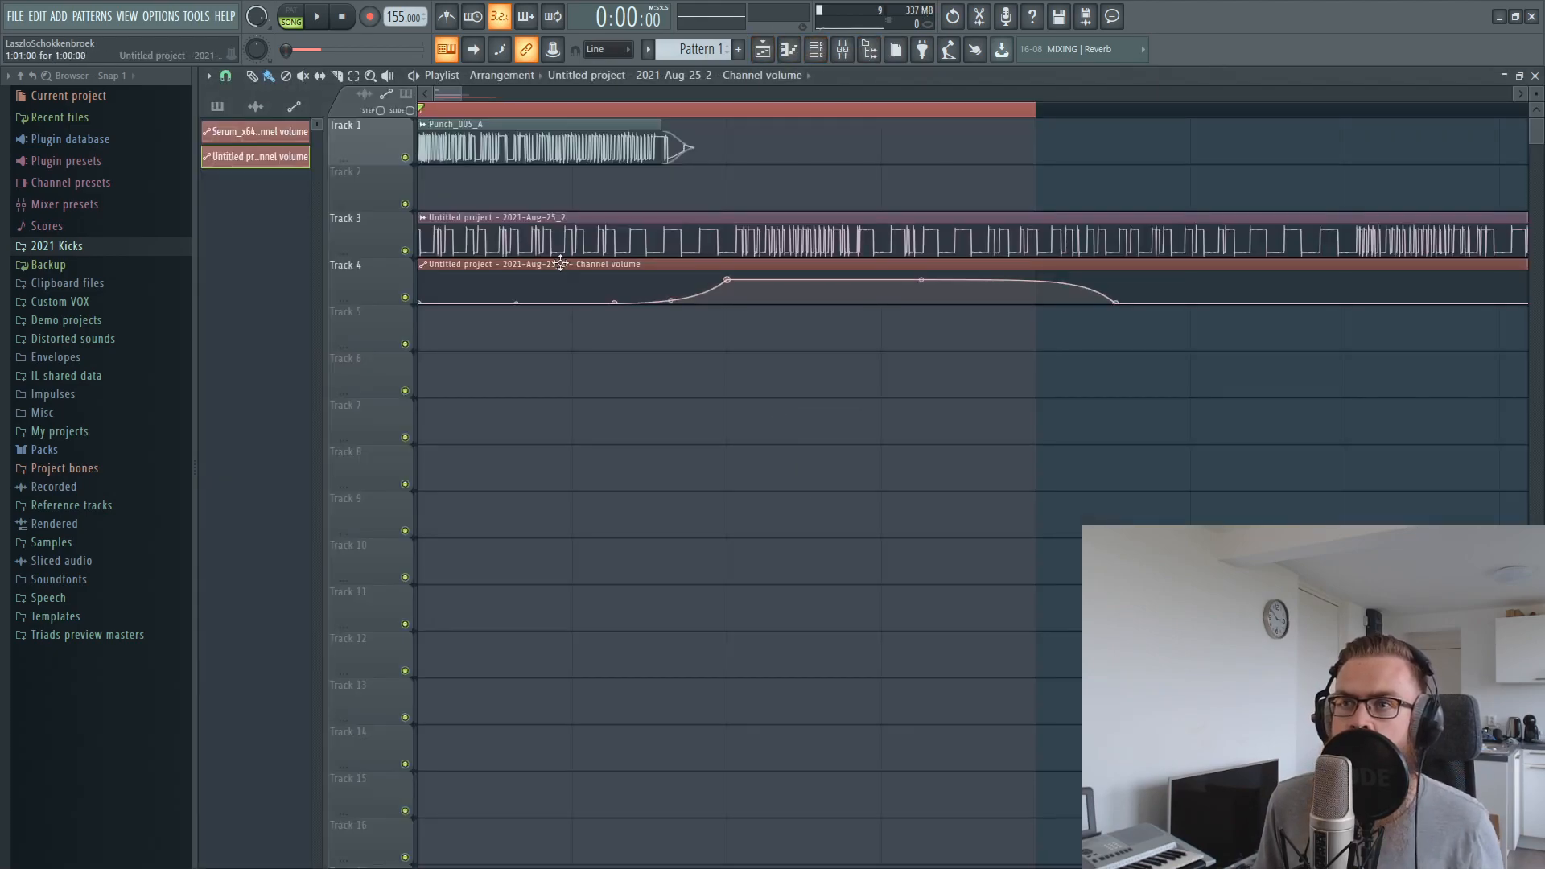
Unmute the Punch_005_A mixer track and play both layers together
click(842, 50)
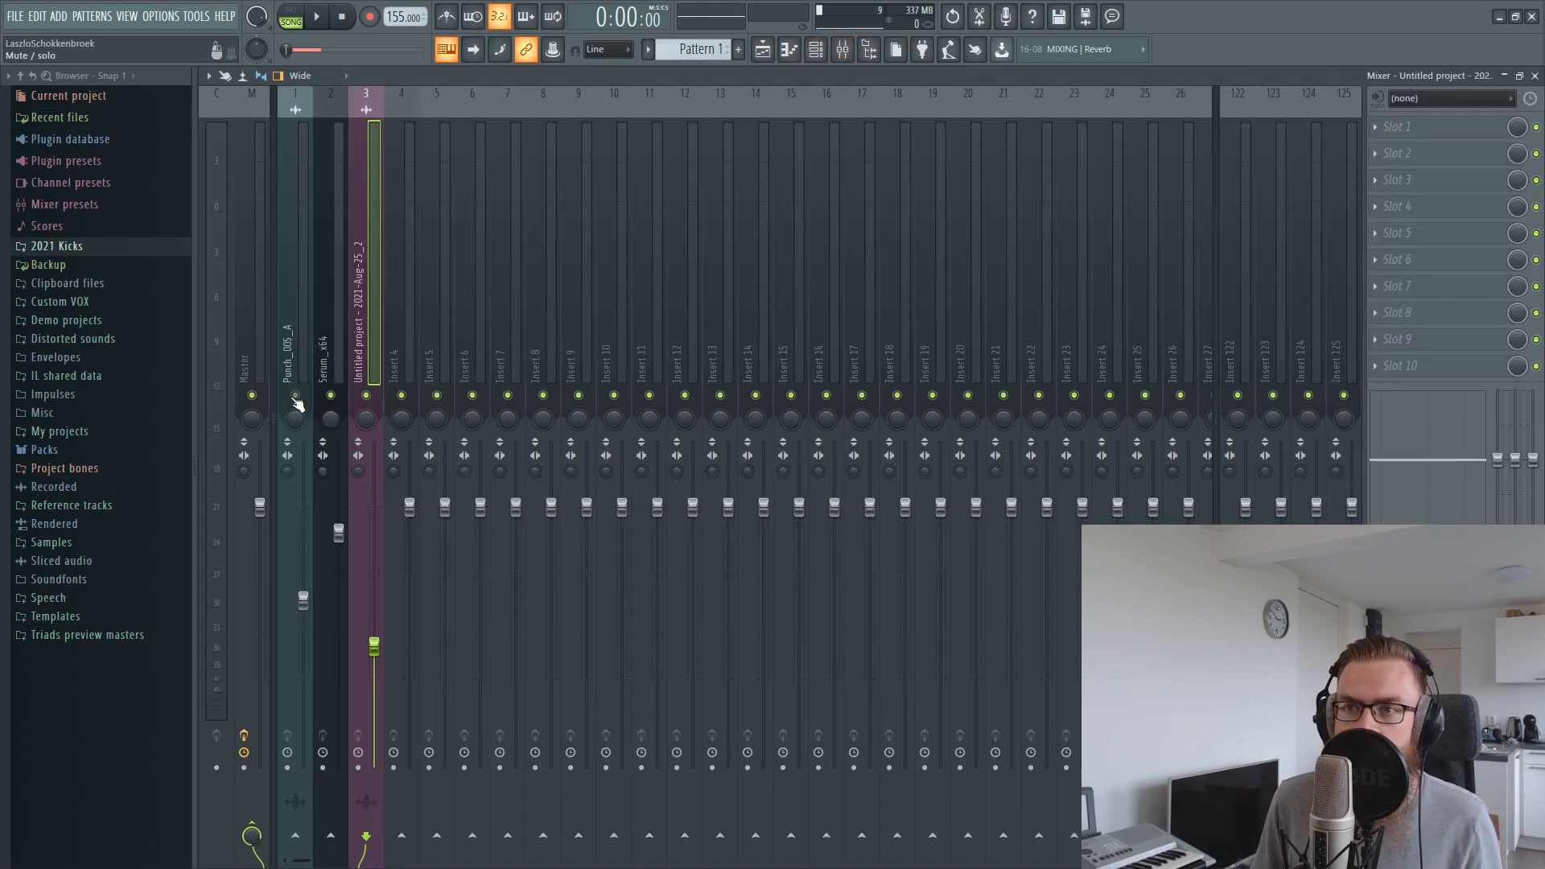
key(space)
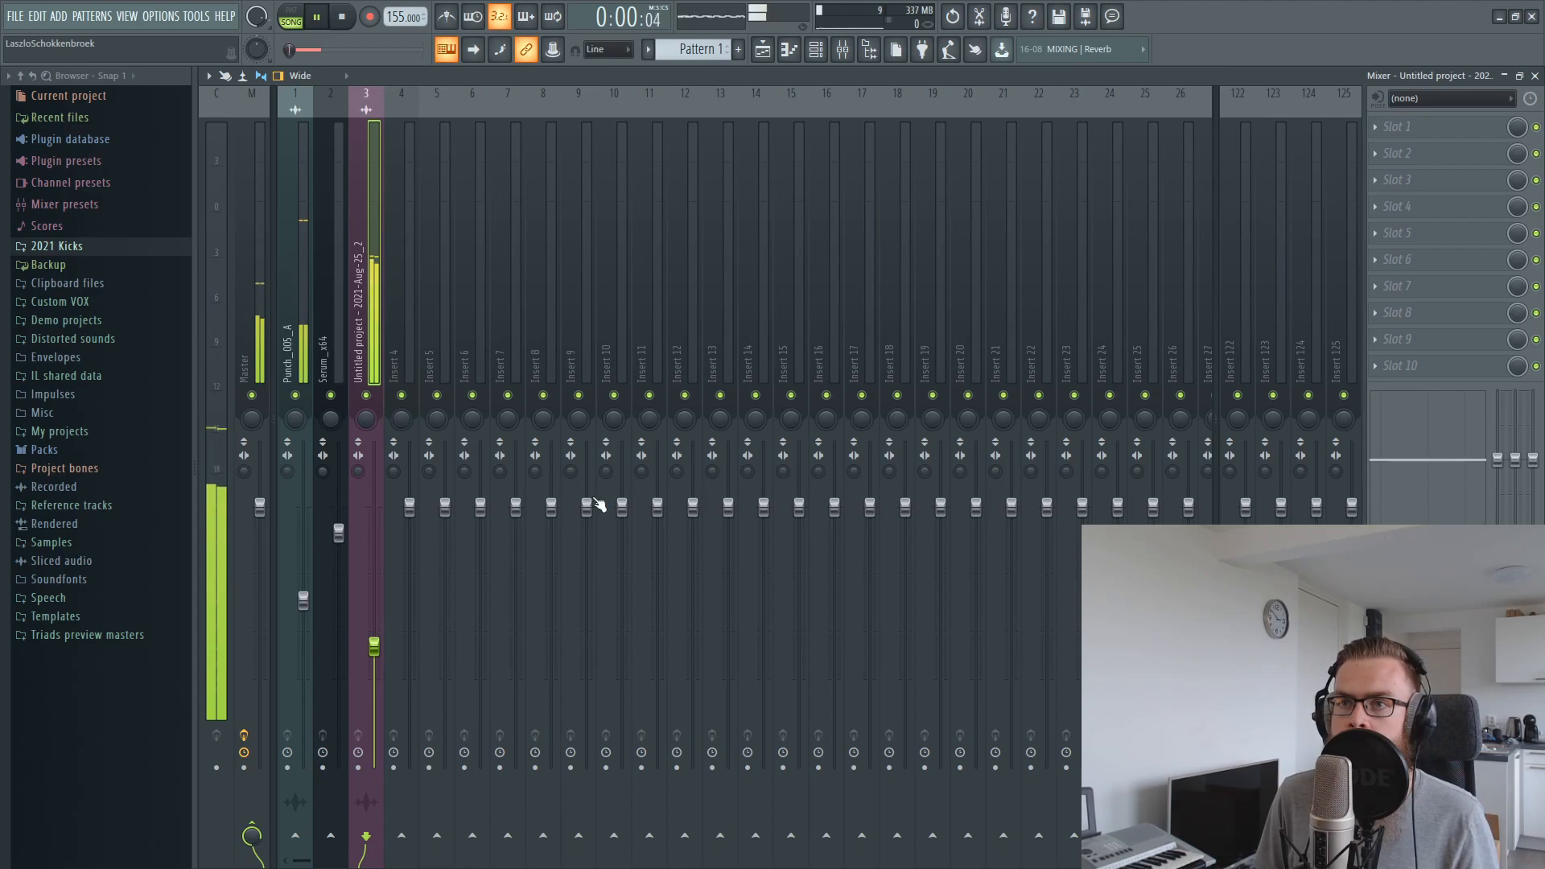
click(762, 51)
key(space)
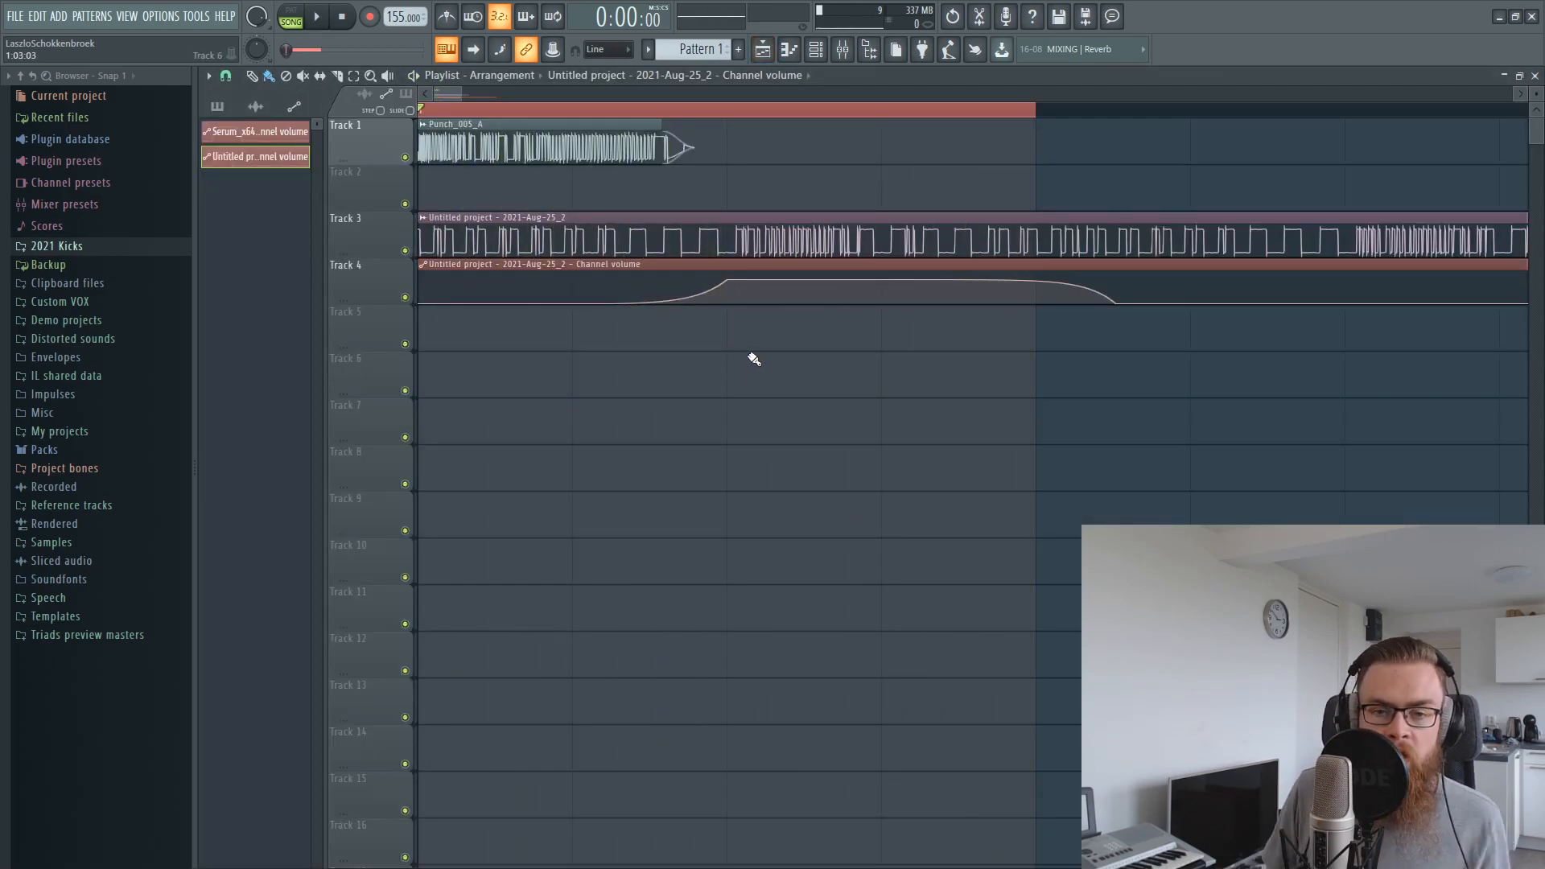
Move the start of the volume automation's rise on Track 4 to the end of the Punch_005_A clip
drag(786, 225, 1207, 347)
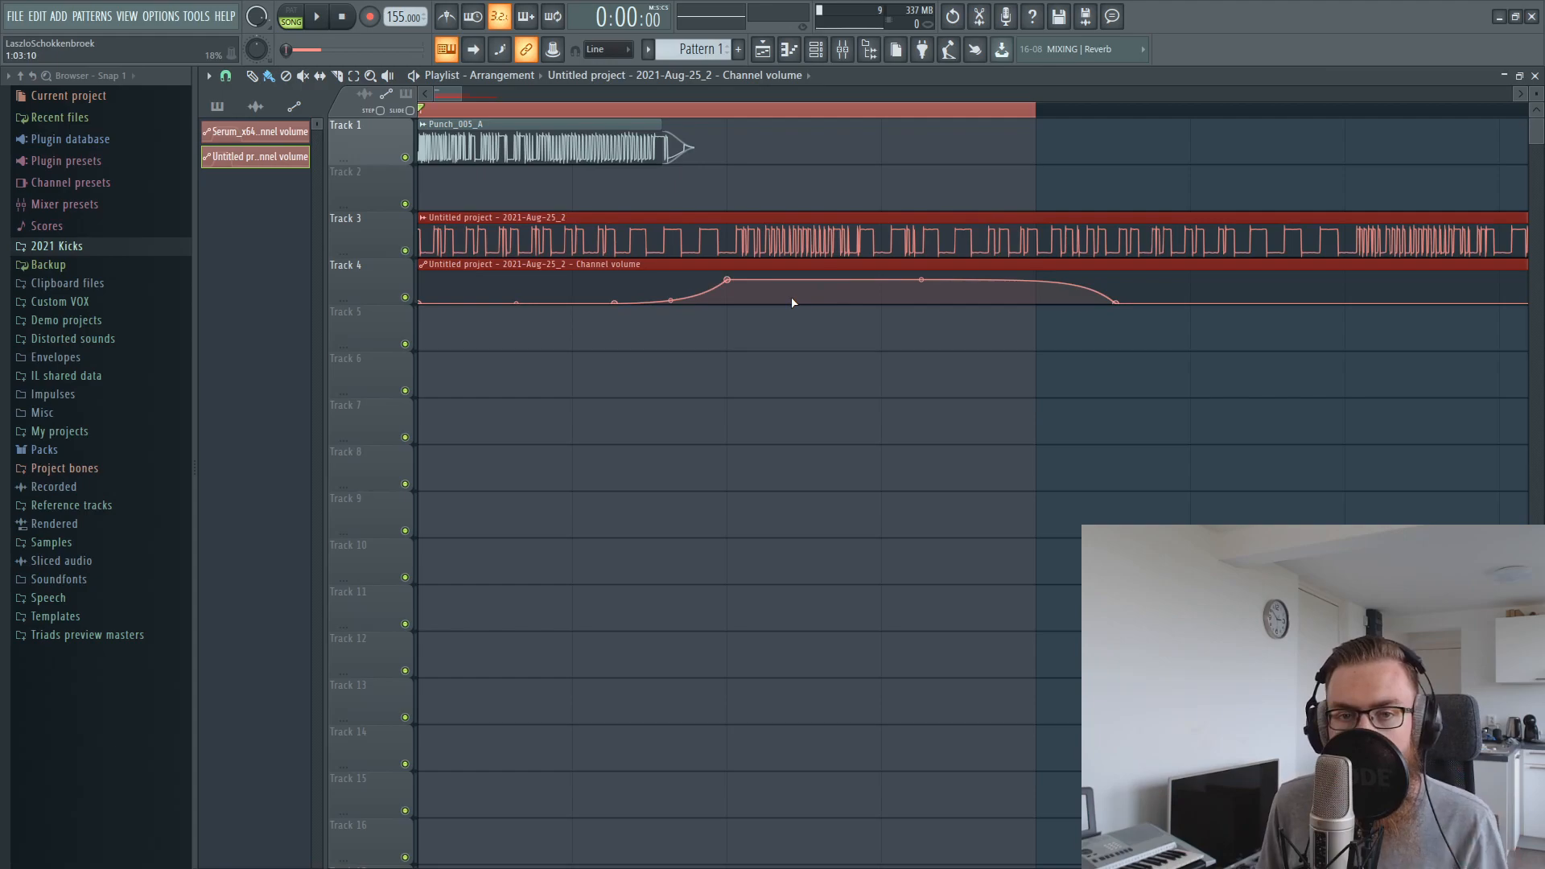
drag(610, 209, 481, 121)
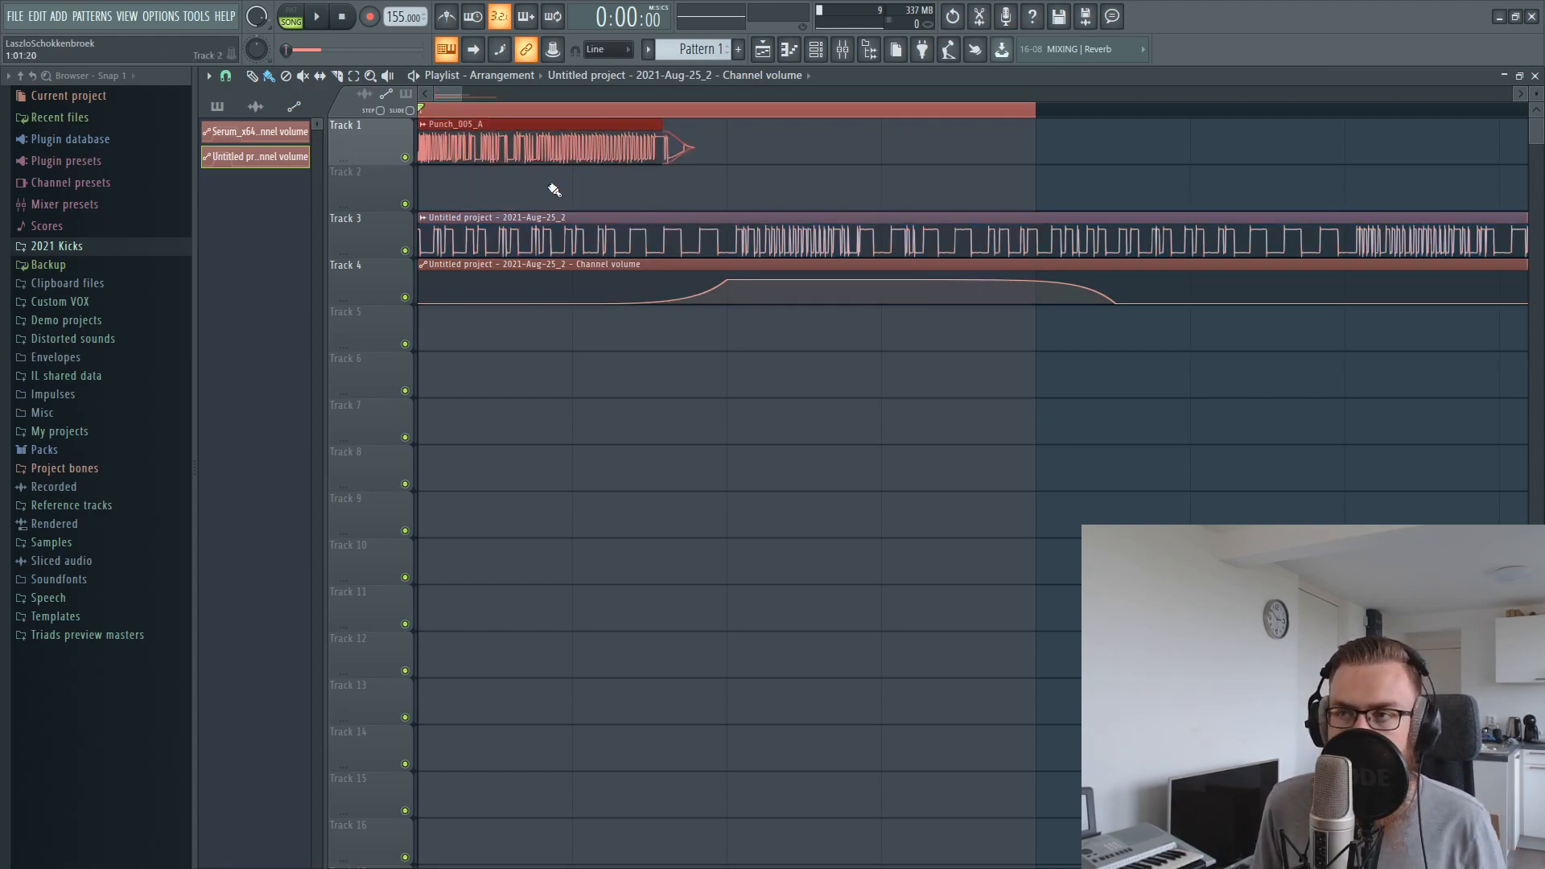
drag(645, 237, 657, 149)
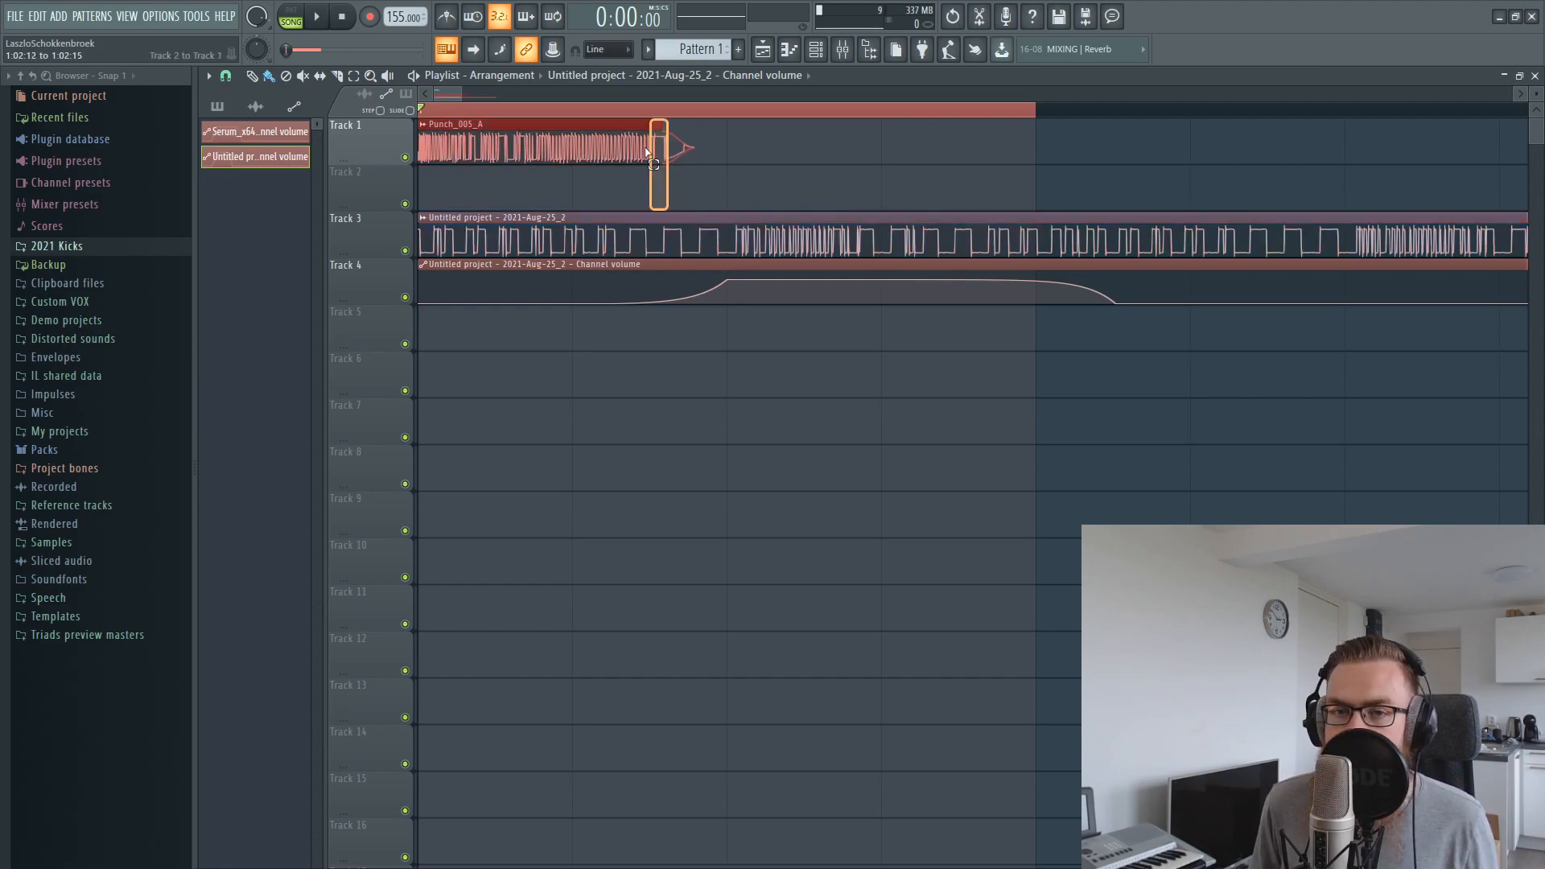
drag(684, 258, 695, 257)
click(925, 518)
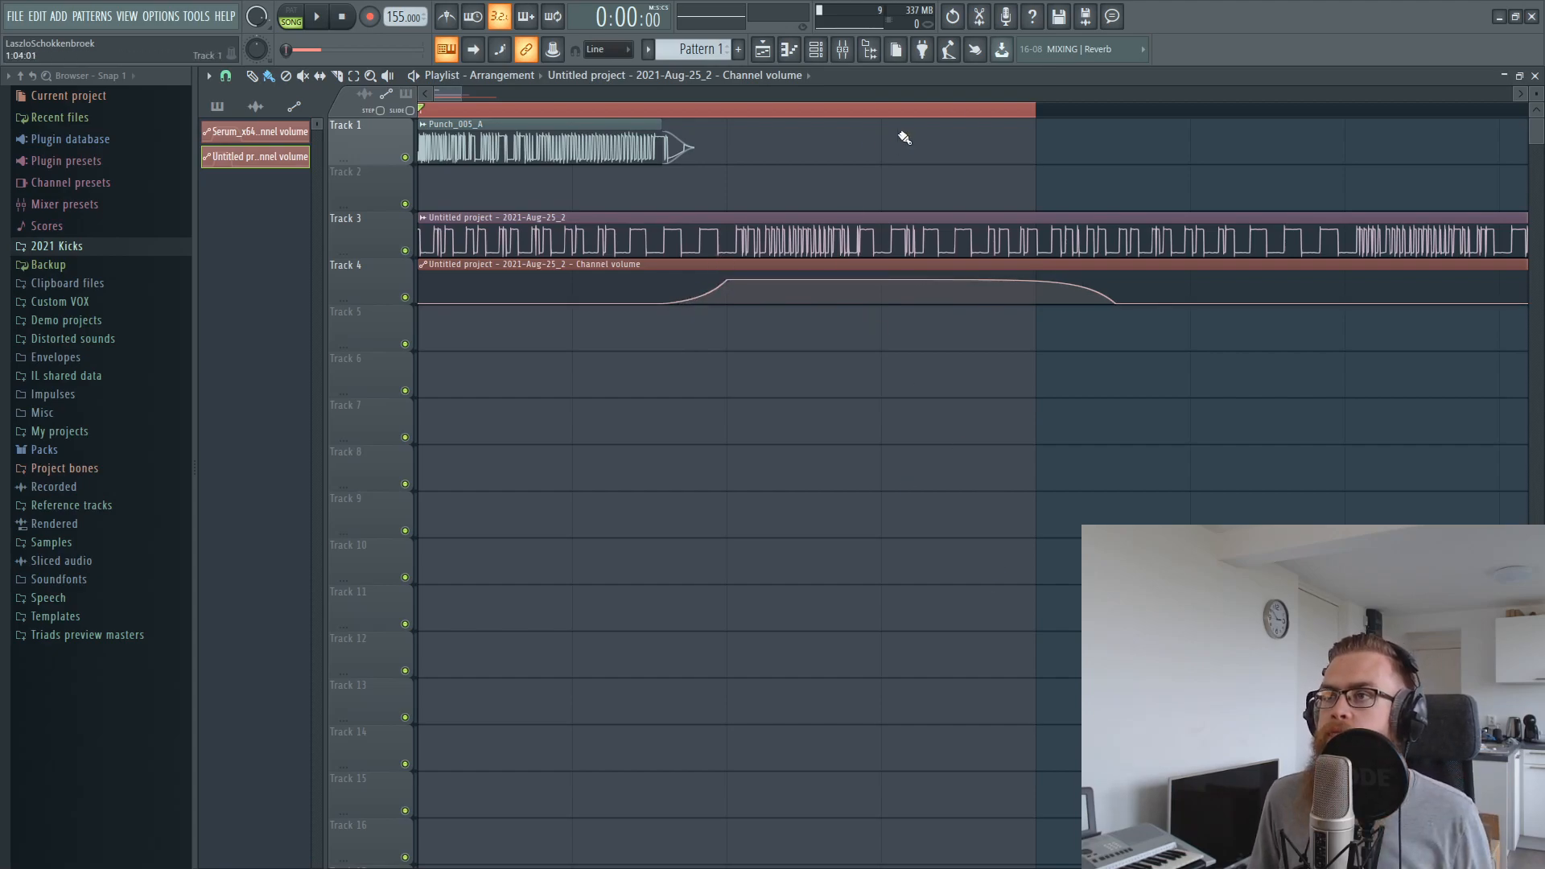
Create a new empty pattern and add another Serum_x64 instance to the Unsorted channel group
click(815, 49)
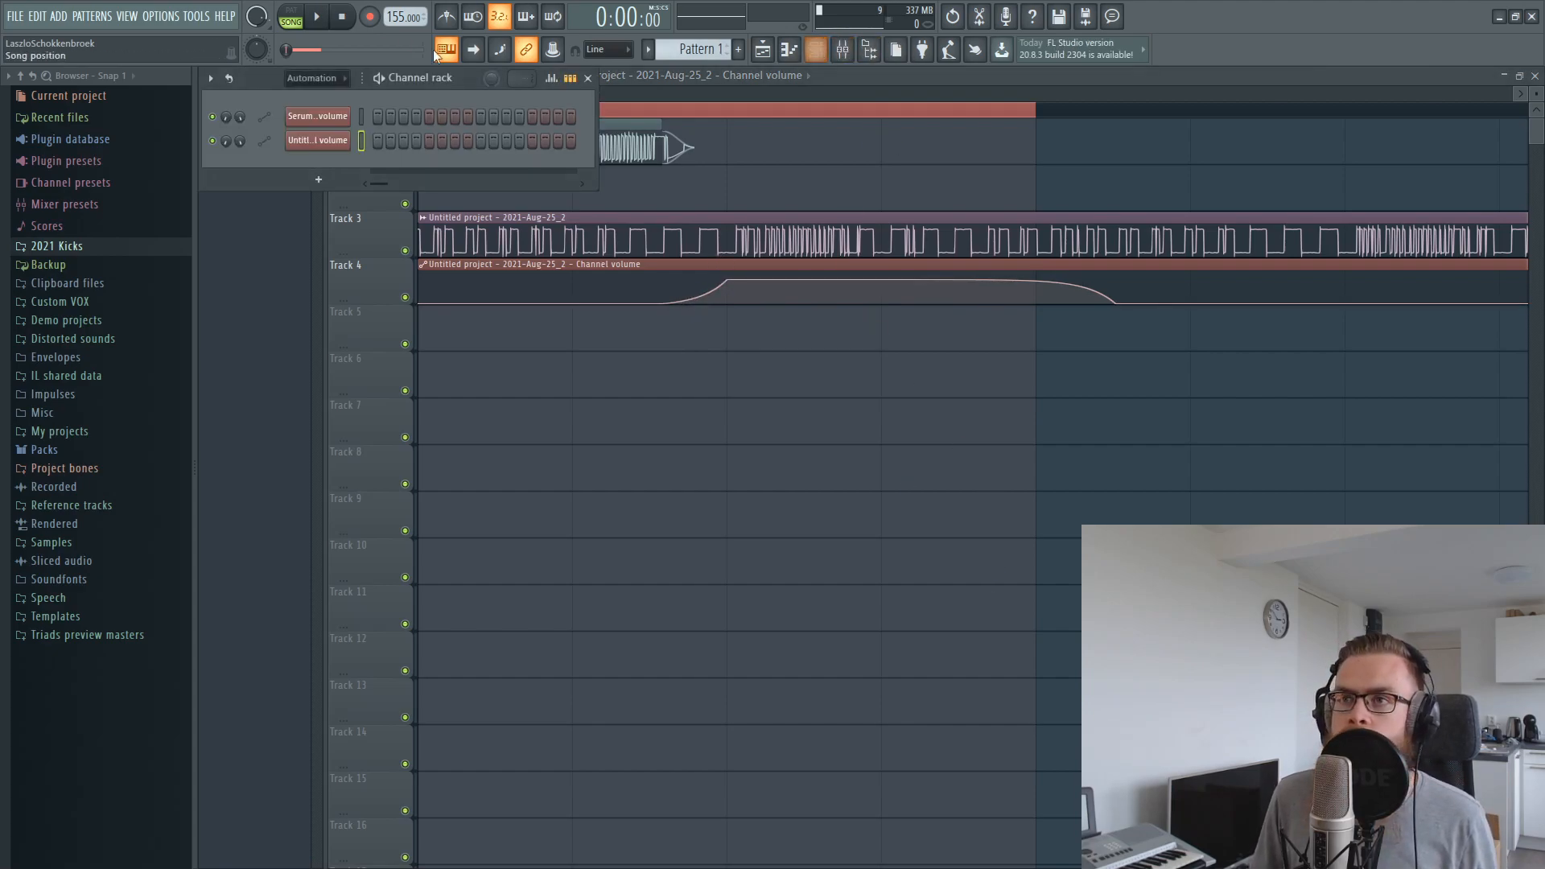
click(737, 51)
click(321, 78)
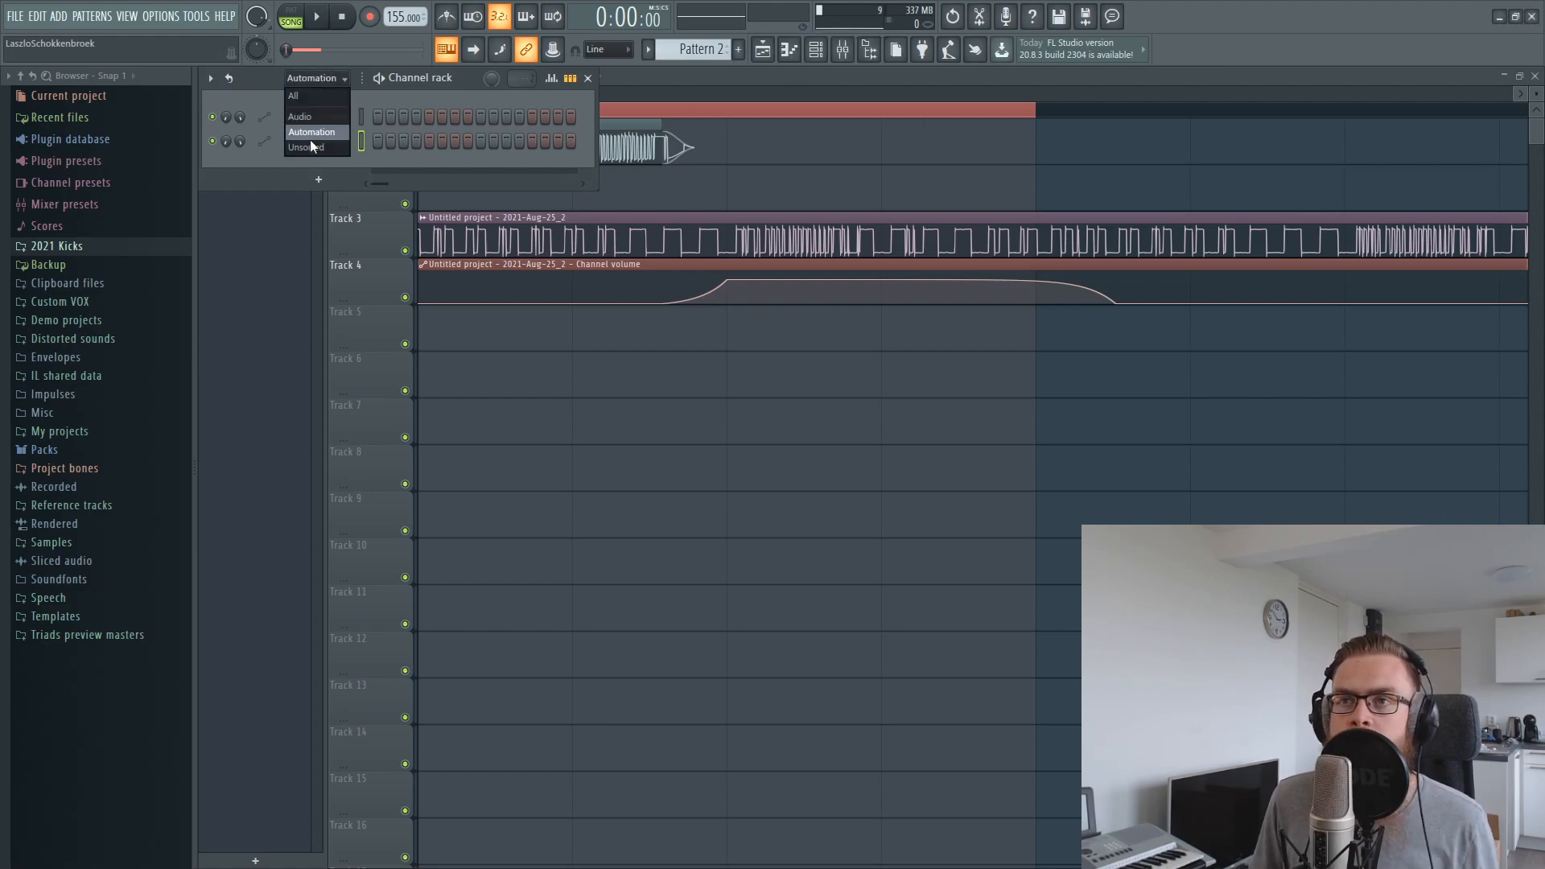
click(311, 142)
click(79, 17)
mouse_move(59, 17)
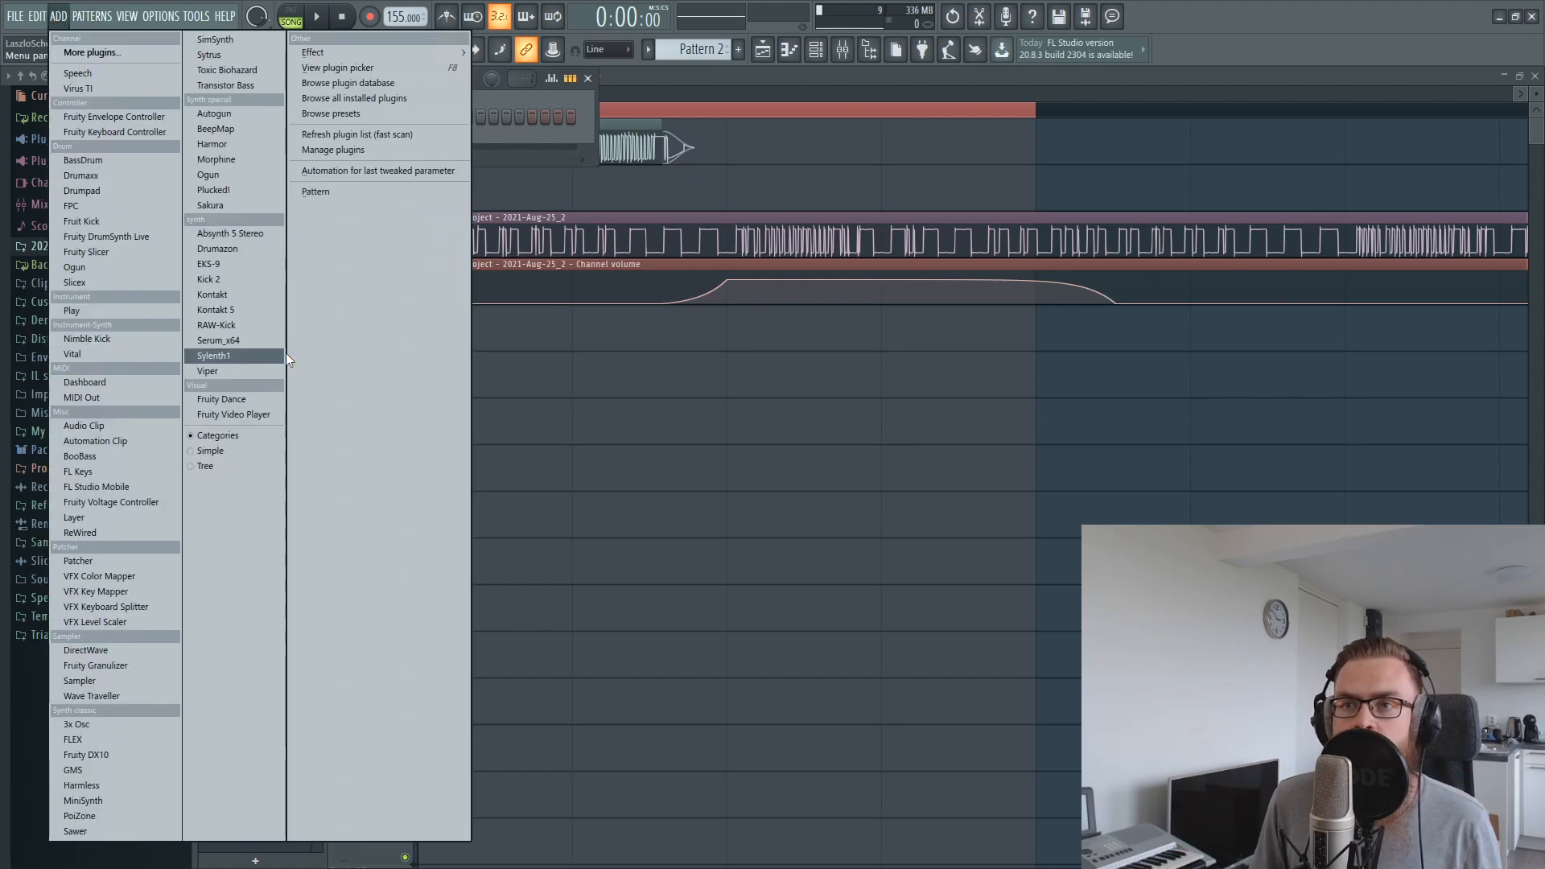
click(252, 345)
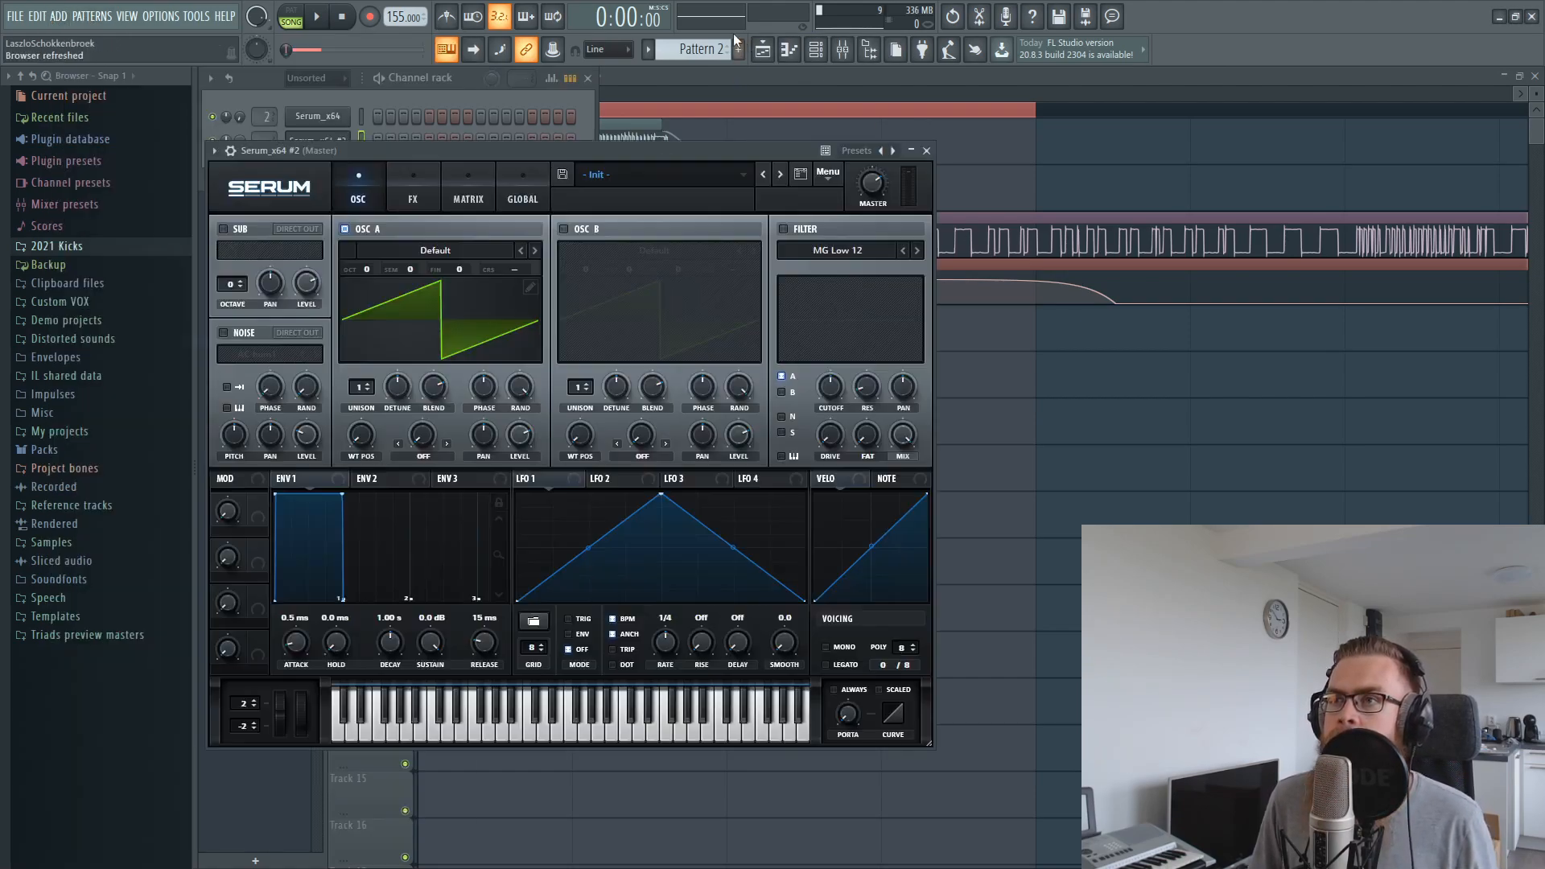
Add a half-bar G4 note at the start of Pattern 2 for Serum_x64 #2
click(530, 115)
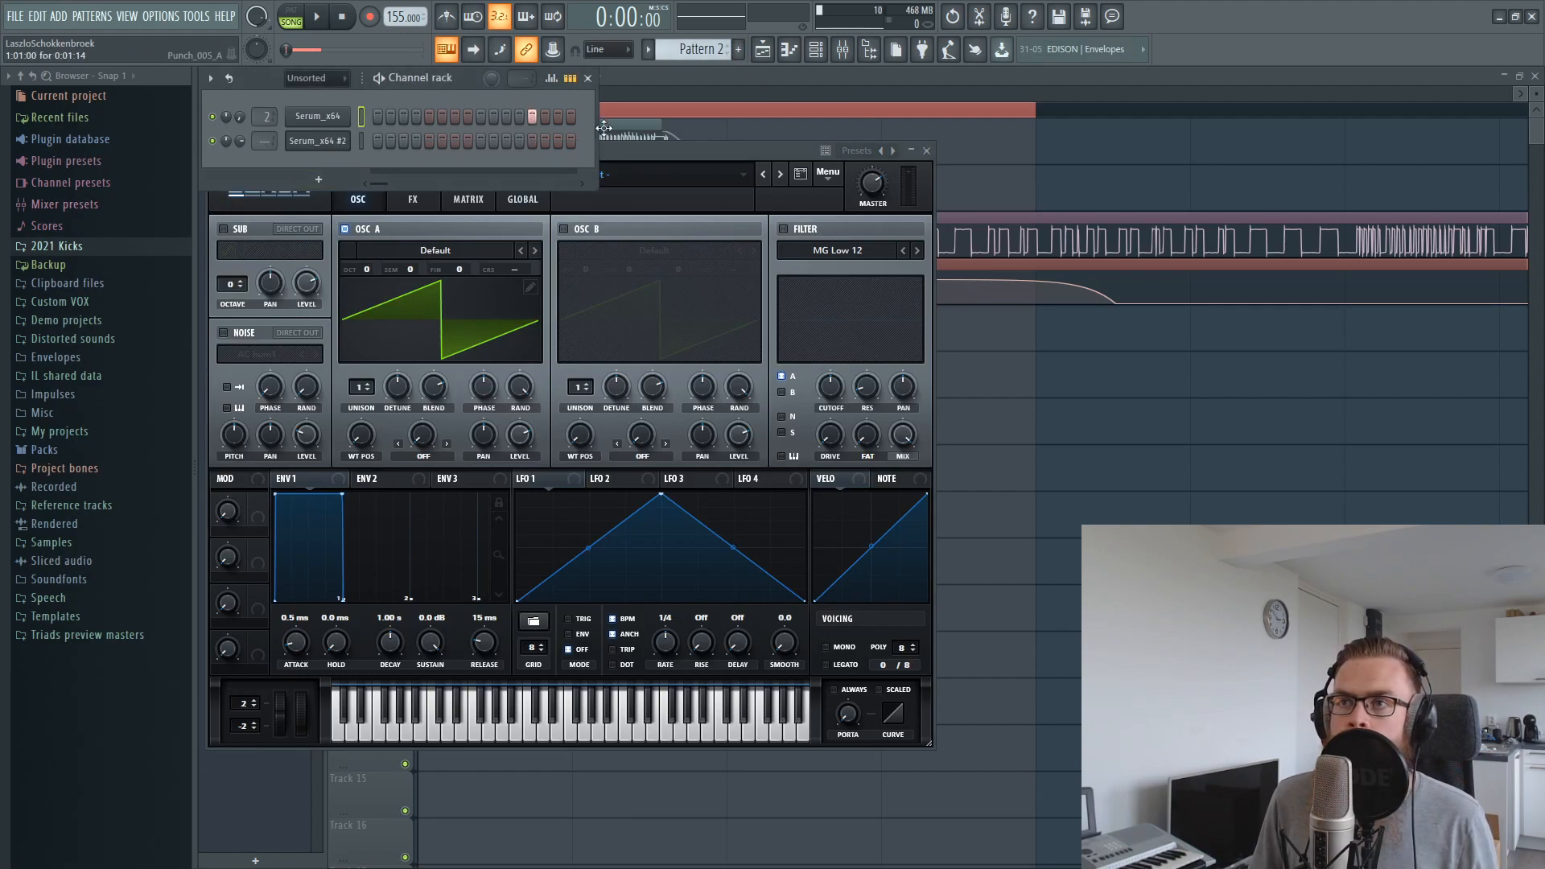
right_click(318, 141)
click(419, 141)
click(337, 484)
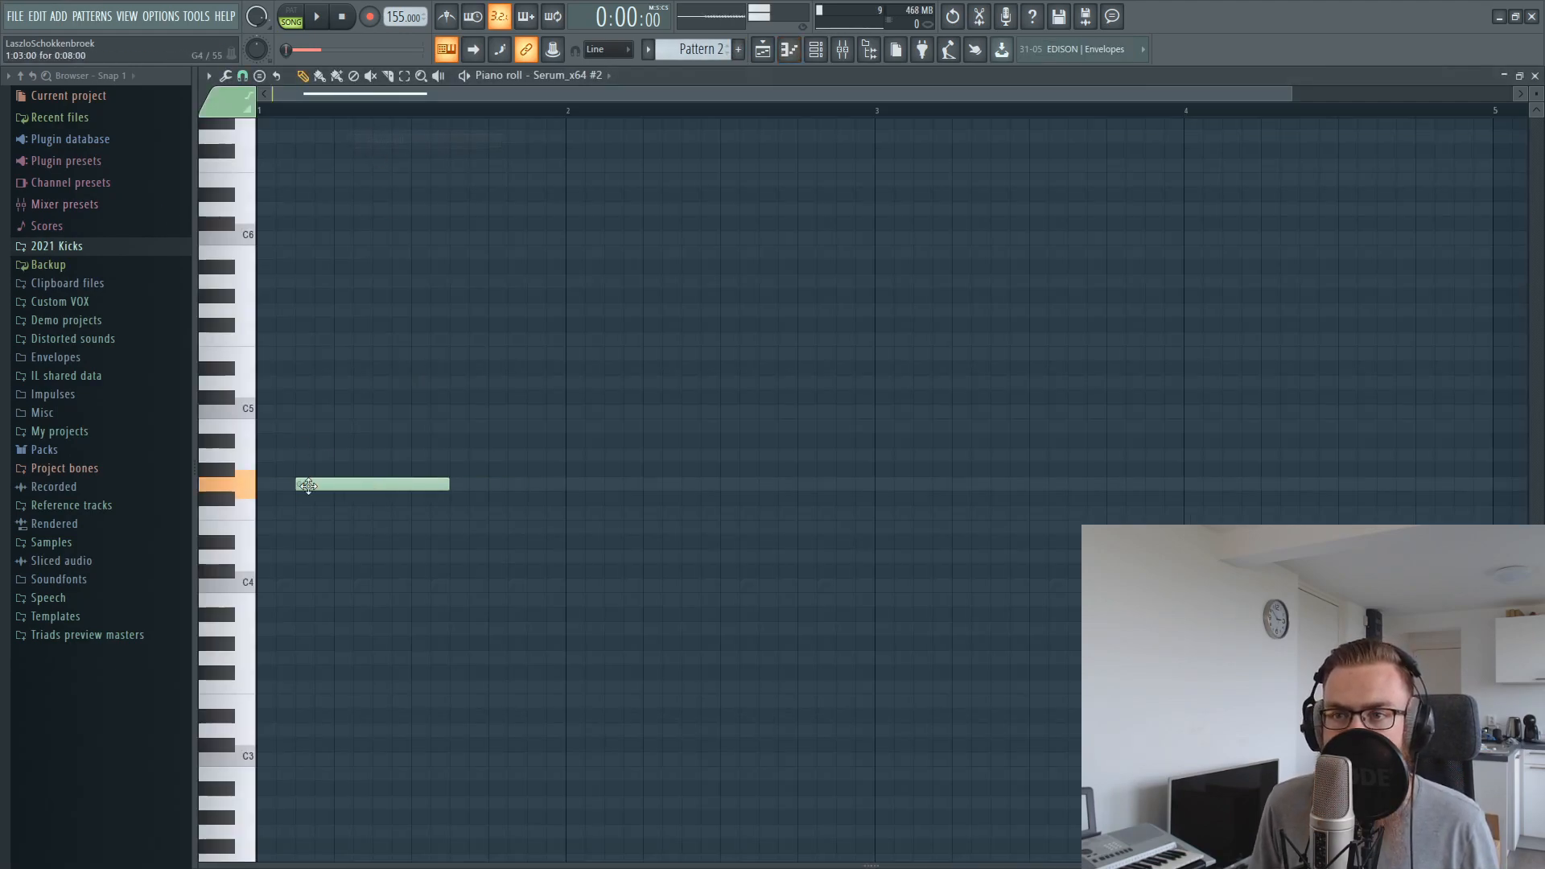
click(806, 43)
click(296, 143)
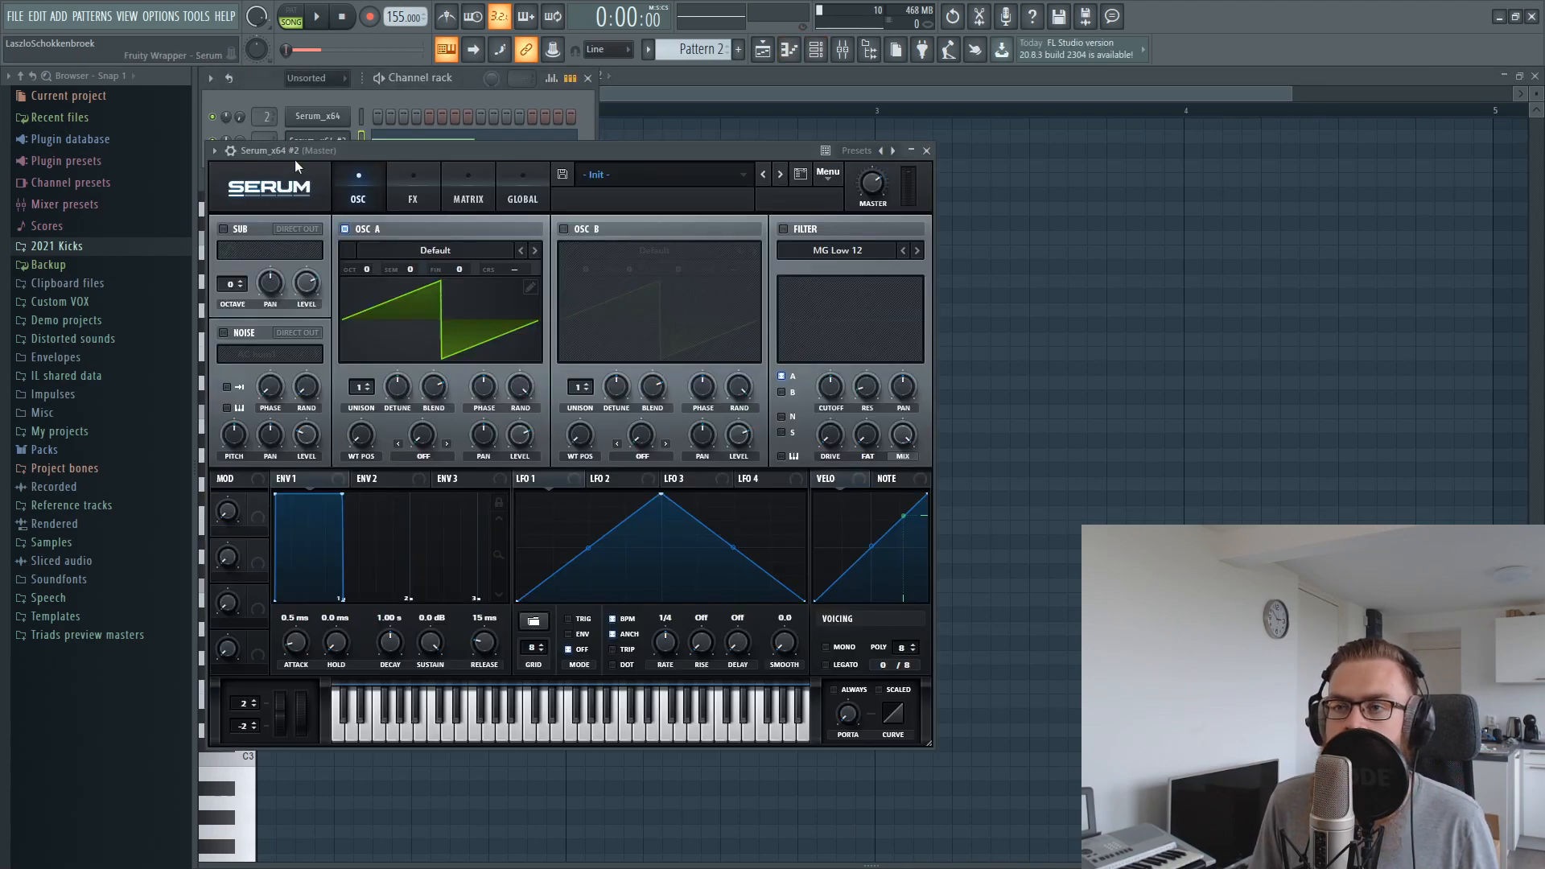
Set OSC A to Analog_BD_Sin, enable OSC B with ML Addifunk, and lower both oscillators to octave -2
click(534, 251)
click(534, 250)
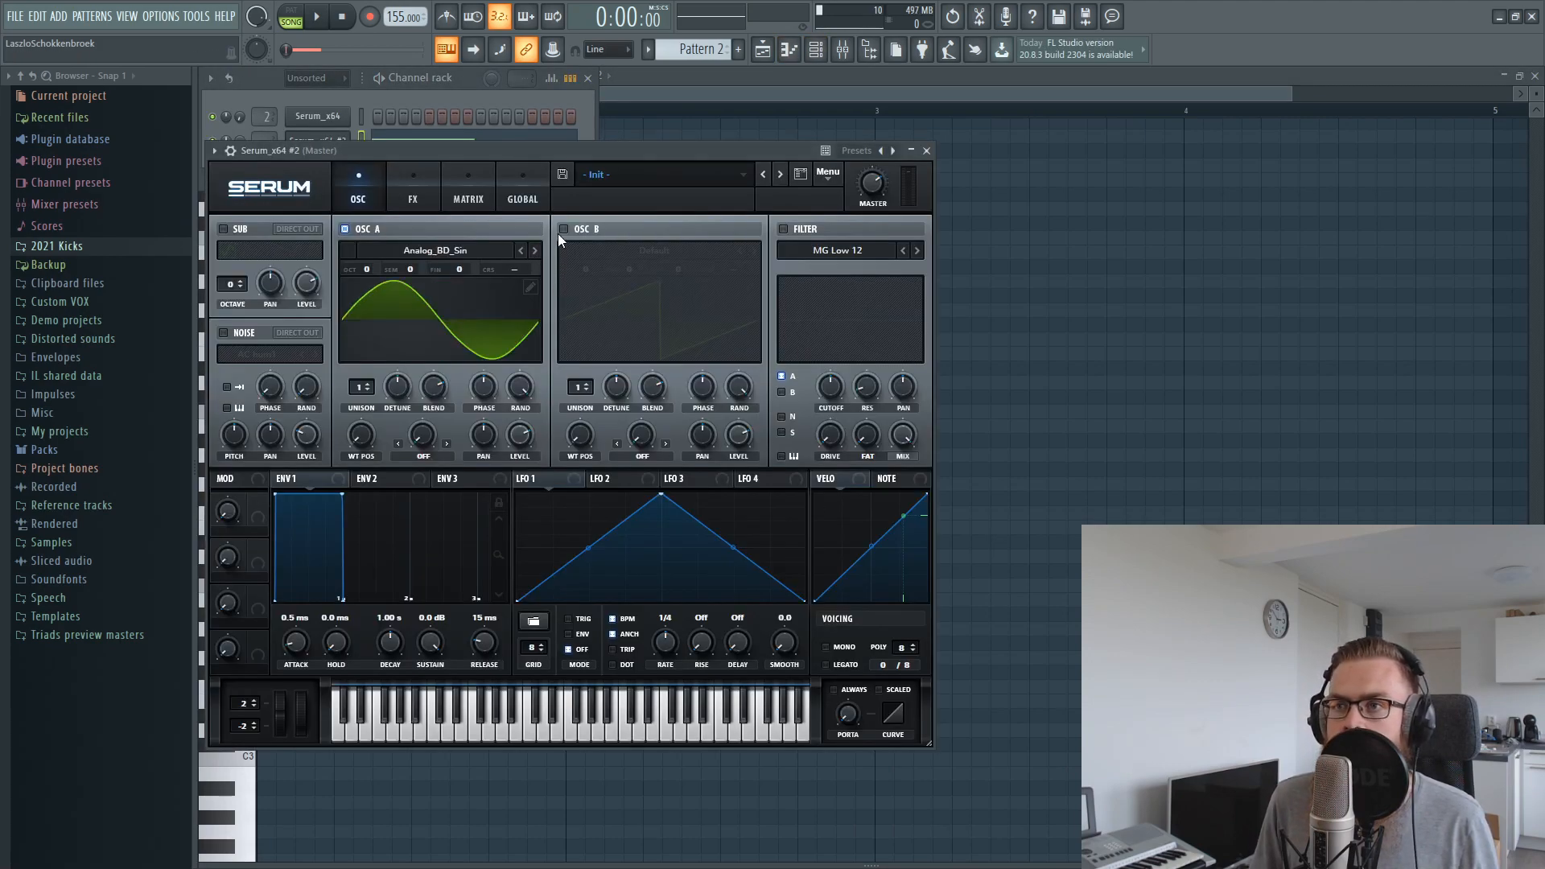
click(558, 232)
click(650, 252)
mouse_move(620, 335)
click(752, 423)
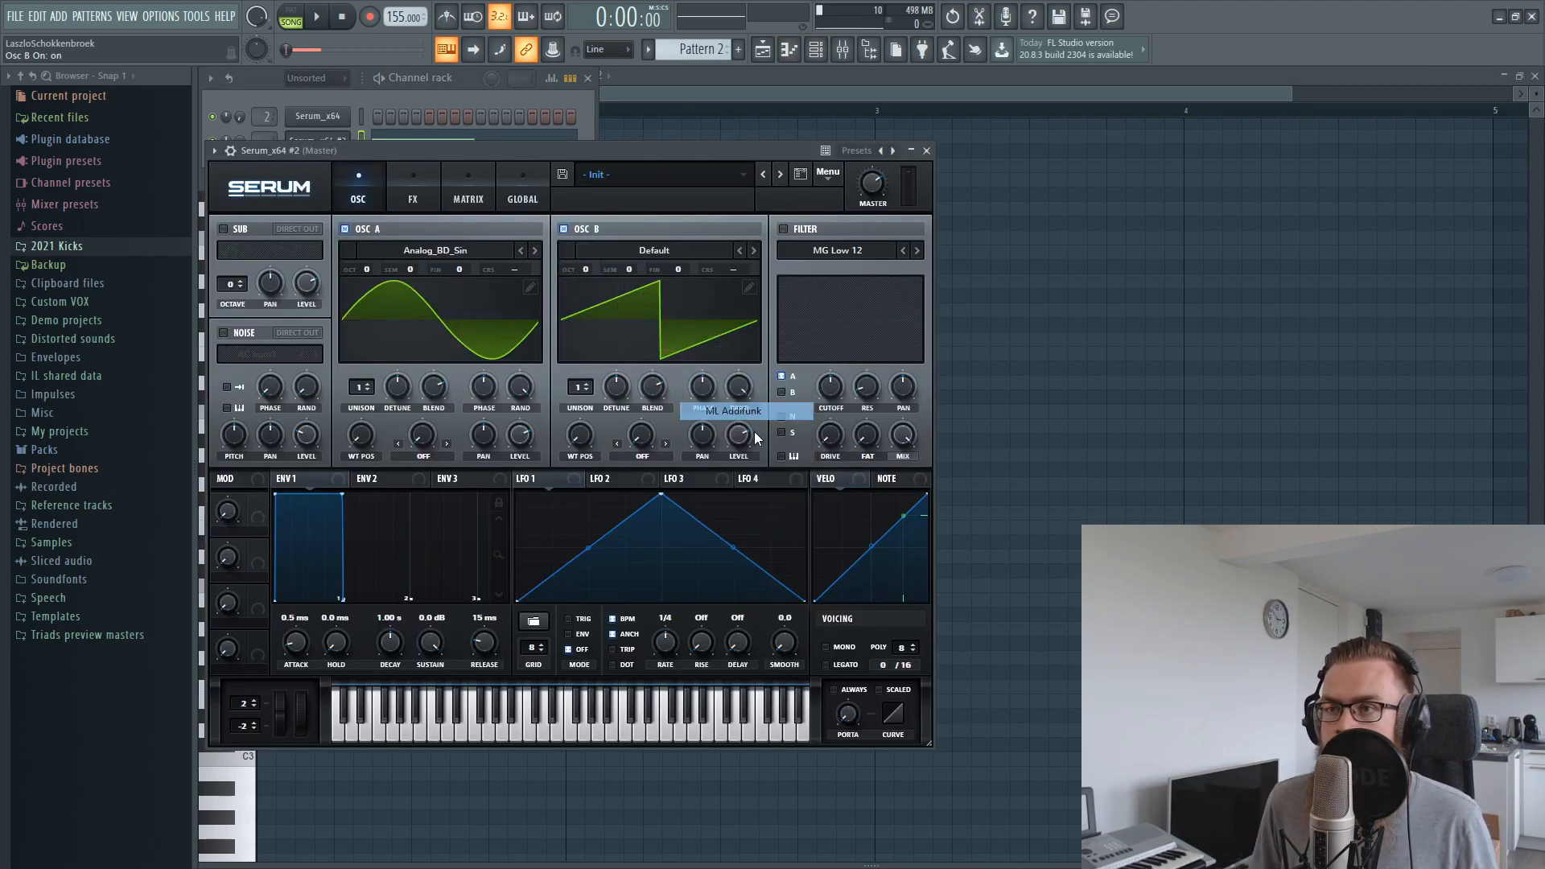
drag(601, 267, 599, 282)
drag(624, 153, 955, 245)
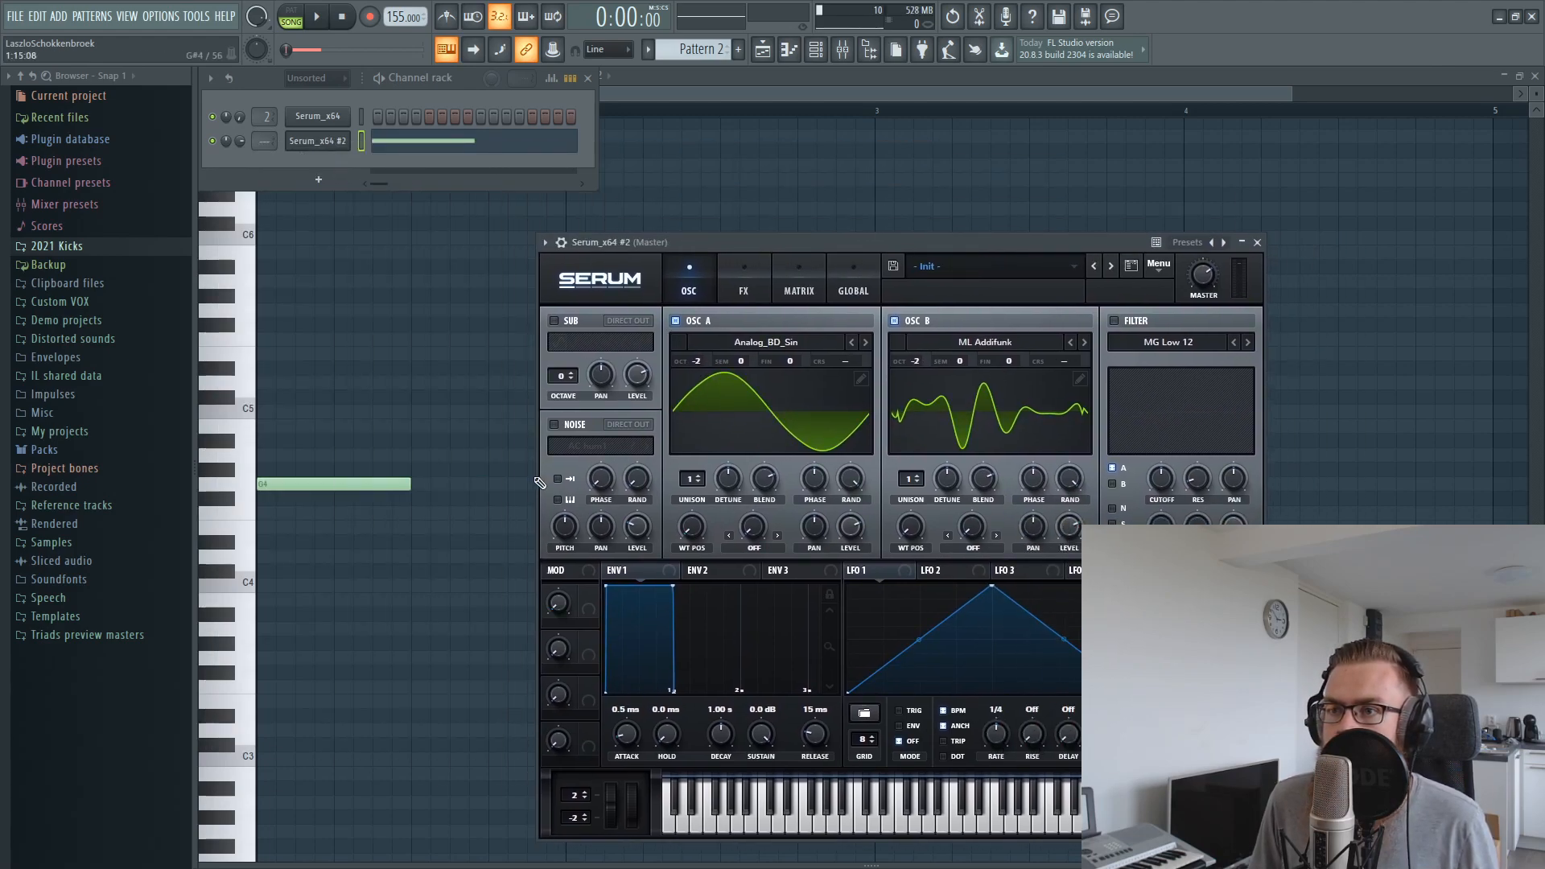
Enable the noise oscillator with AlphaNz and switch on the MG Low 12 filter for OSC A and OSC B
click(557, 423)
click(587, 446)
mouse_move(619, 467)
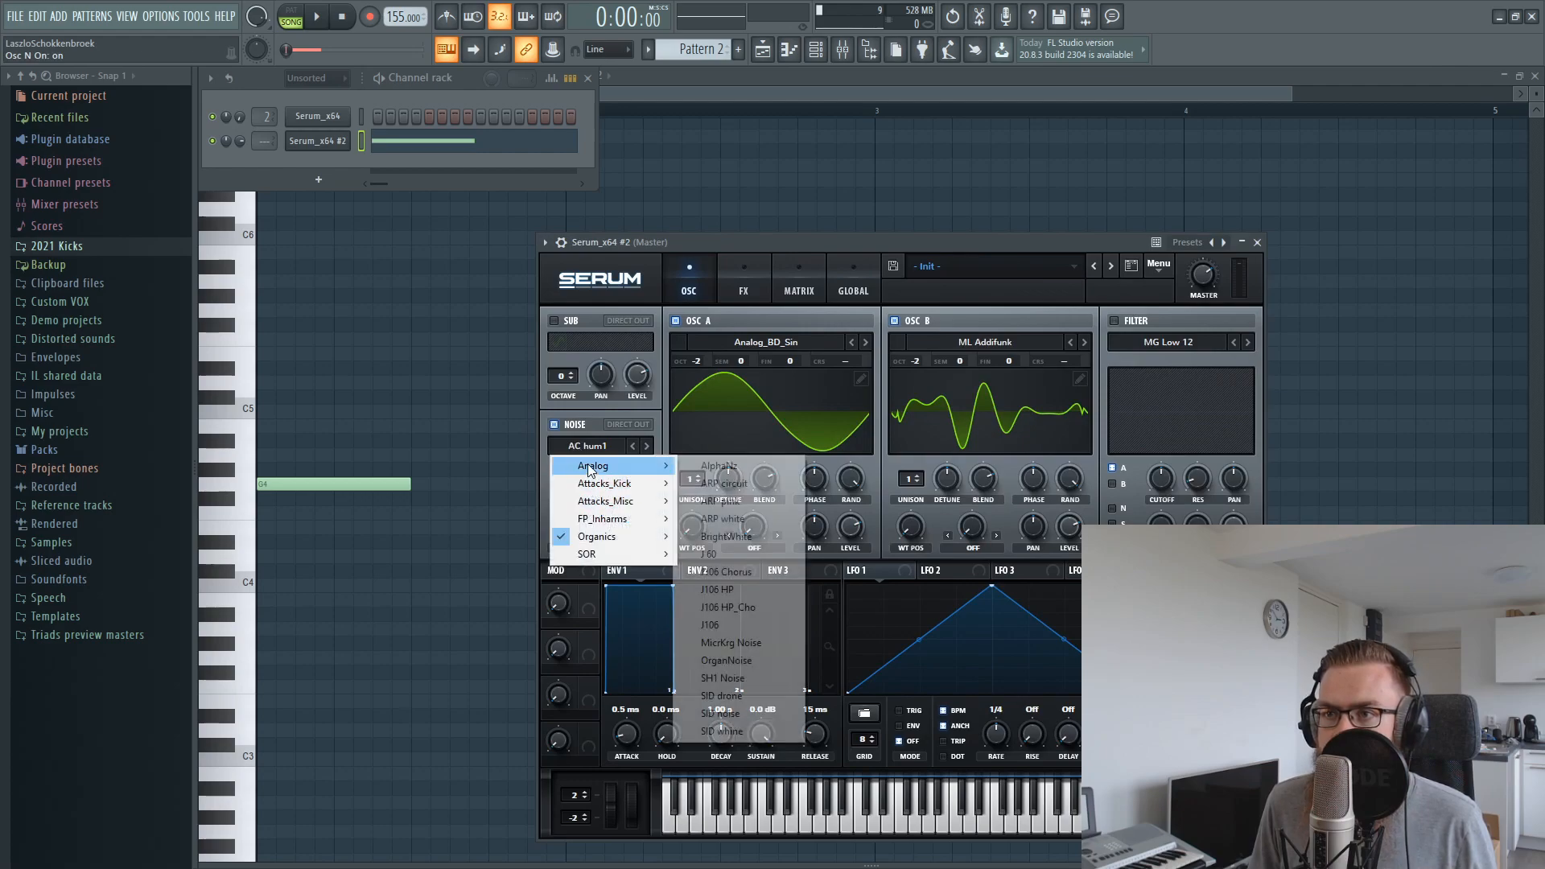
click(705, 466)
drag(770, 249, 697, 236)
click(1041, 306)
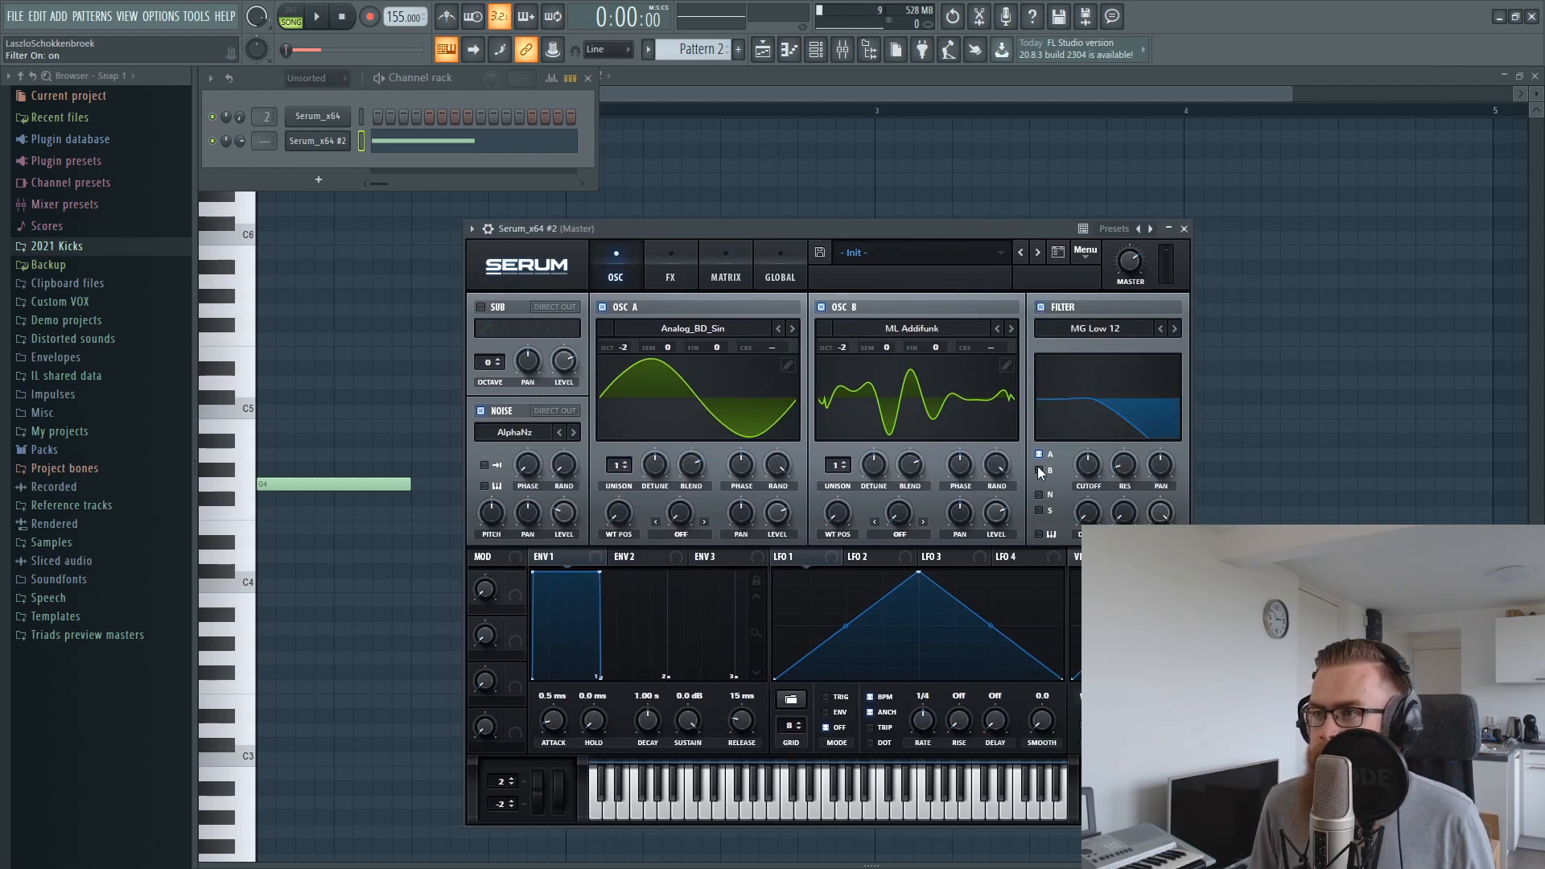
Enable Serum's Tube distortion with 62% drive and play the sound in pattern mode
click(670, 272)
click(486, 334)
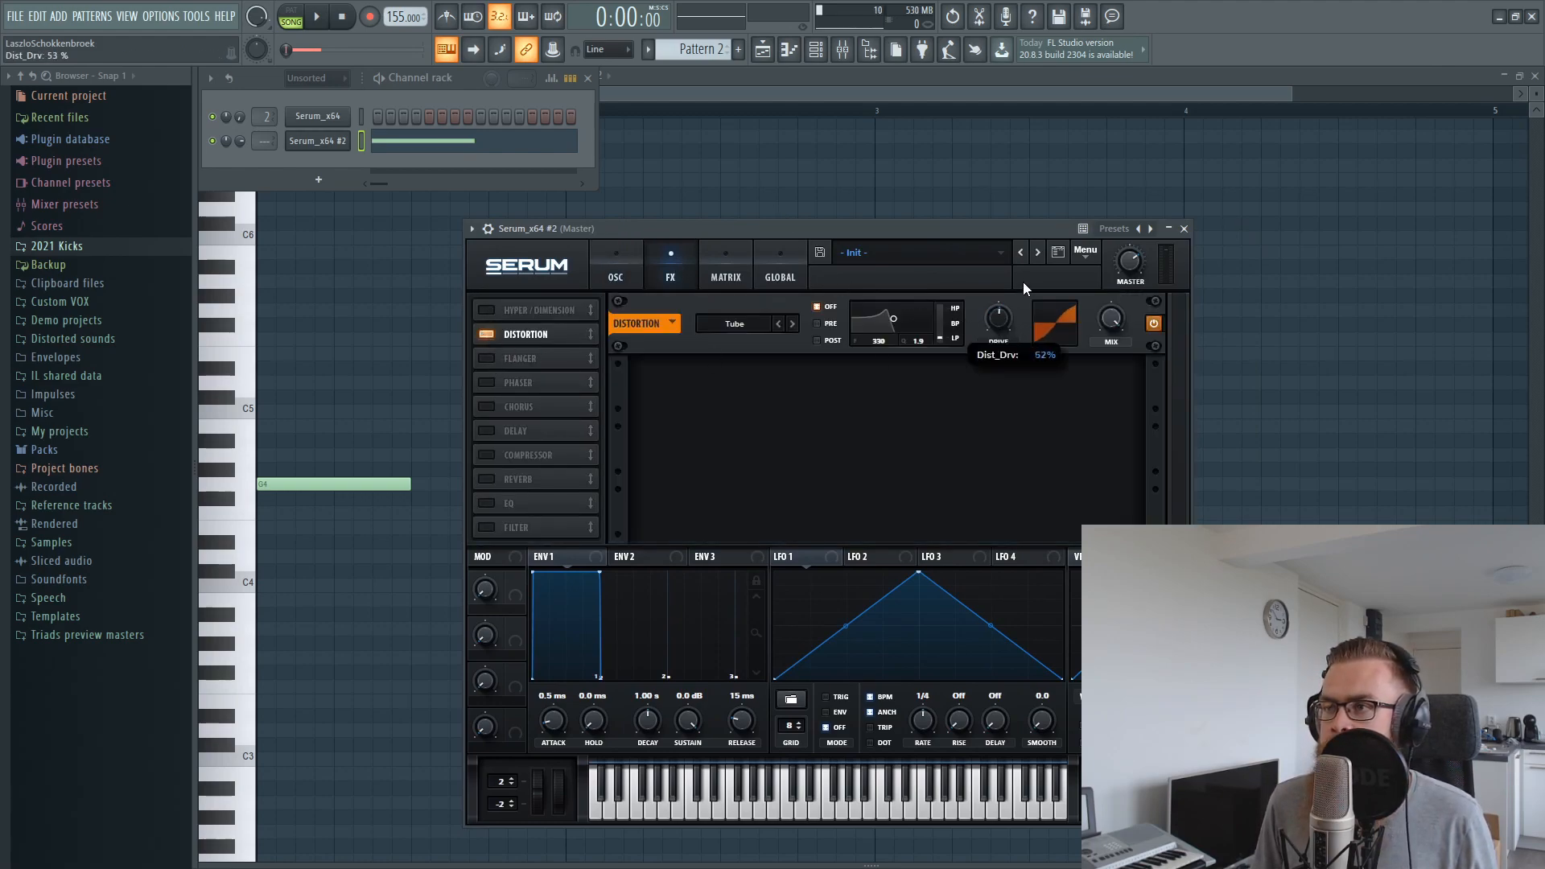
drag(854, 233, 829, 225)
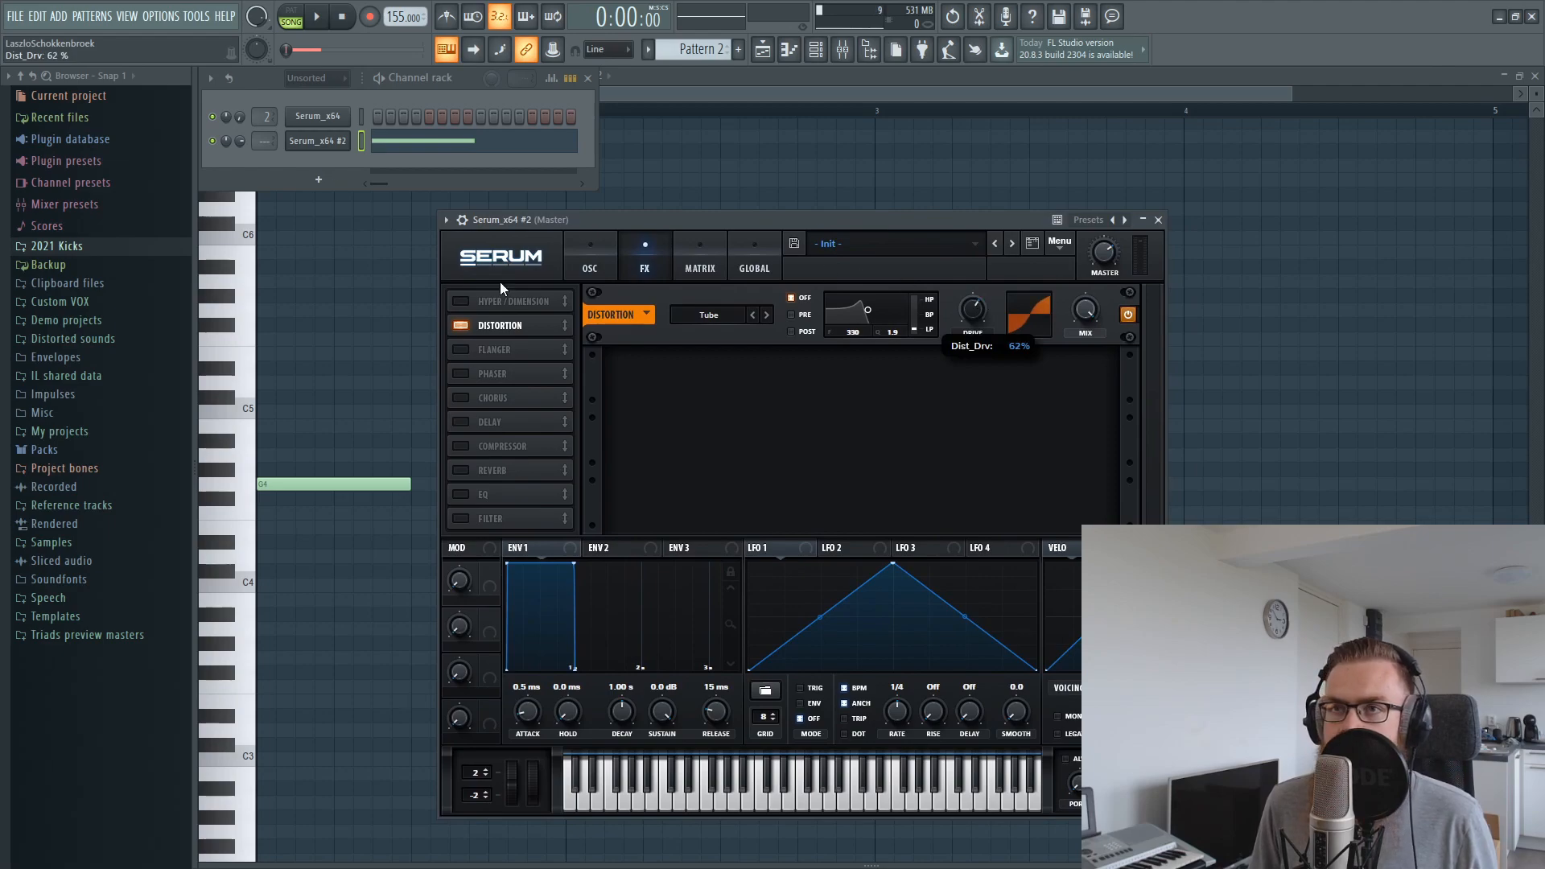
click(320, 22)
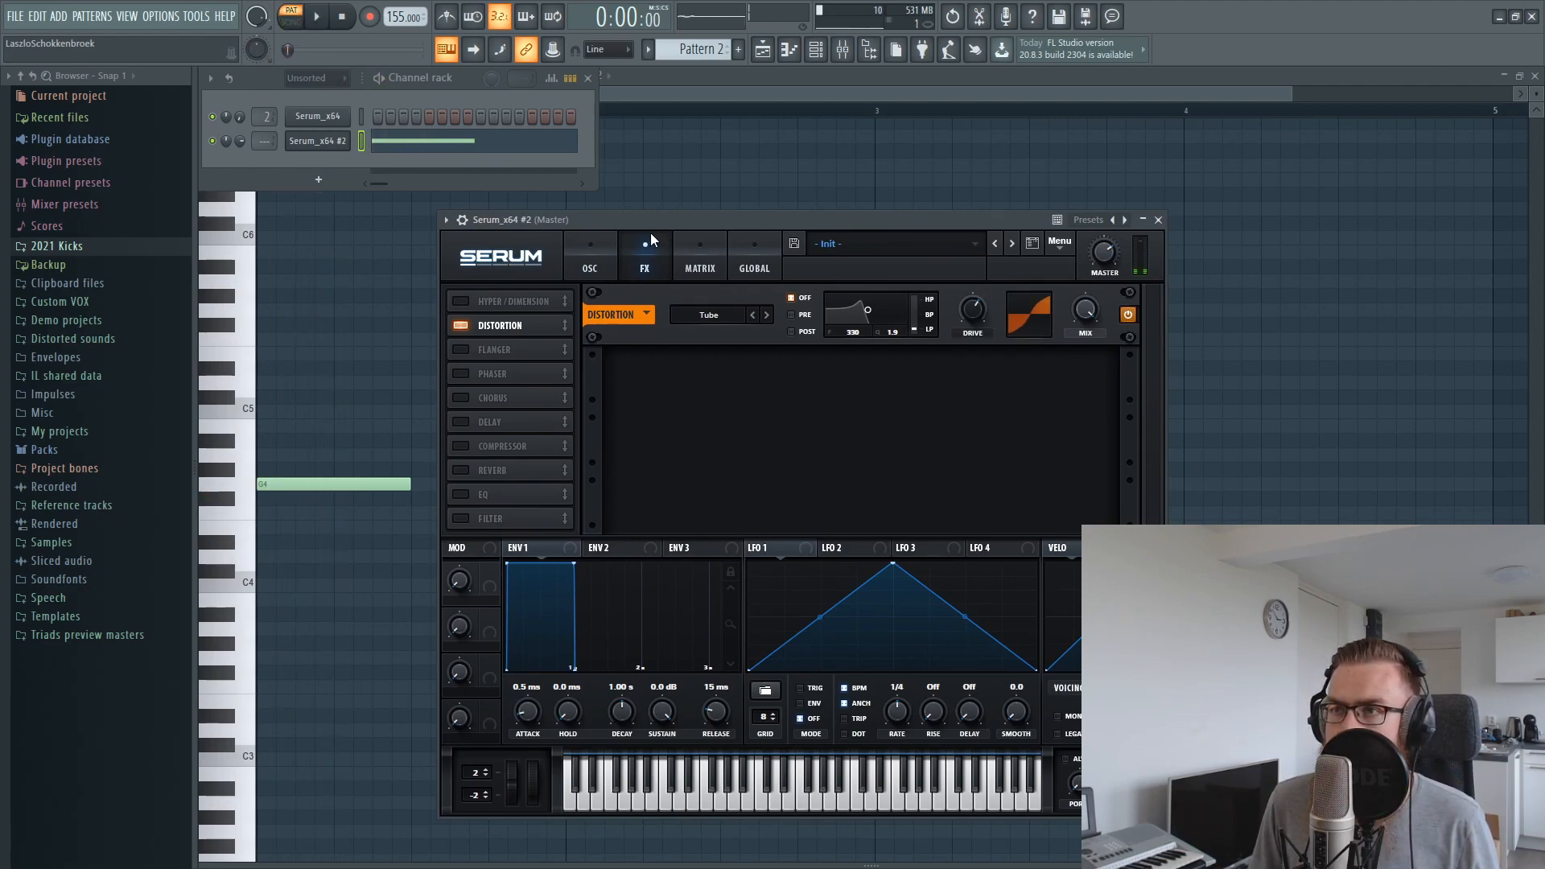
Modulate the filter cutoff with LFO 1, bend the LFO's rise into an exponential curve, and tune the sweep while playing
drag(580, 266, 508, 249)
click(509, 248)
drag(988, 440, 987, 451)
key(space)
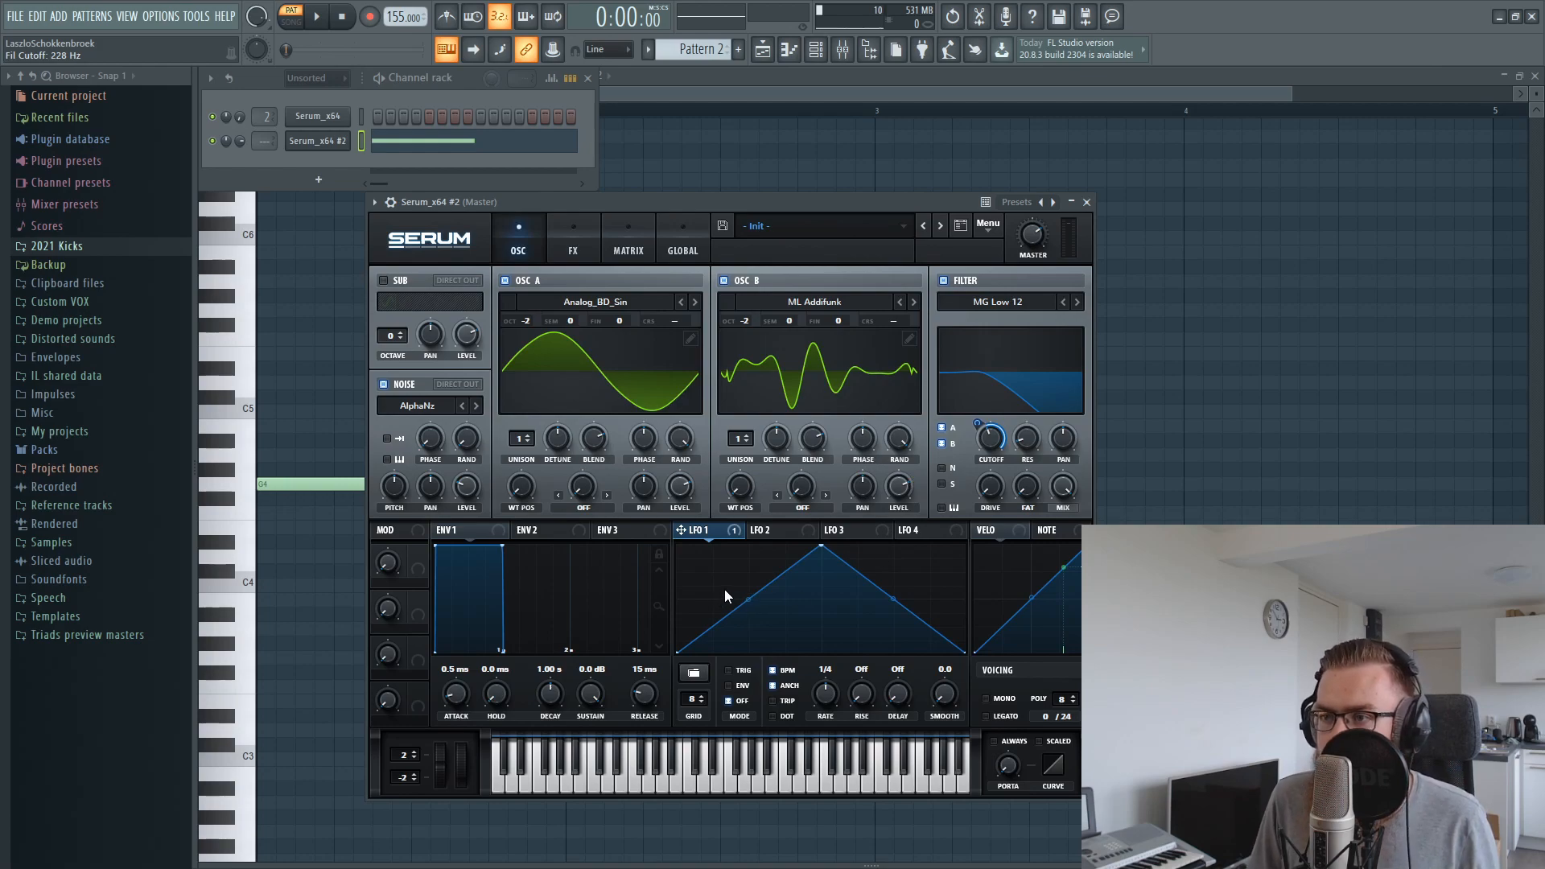
drag(981, 426, 983, 460)
key(space)
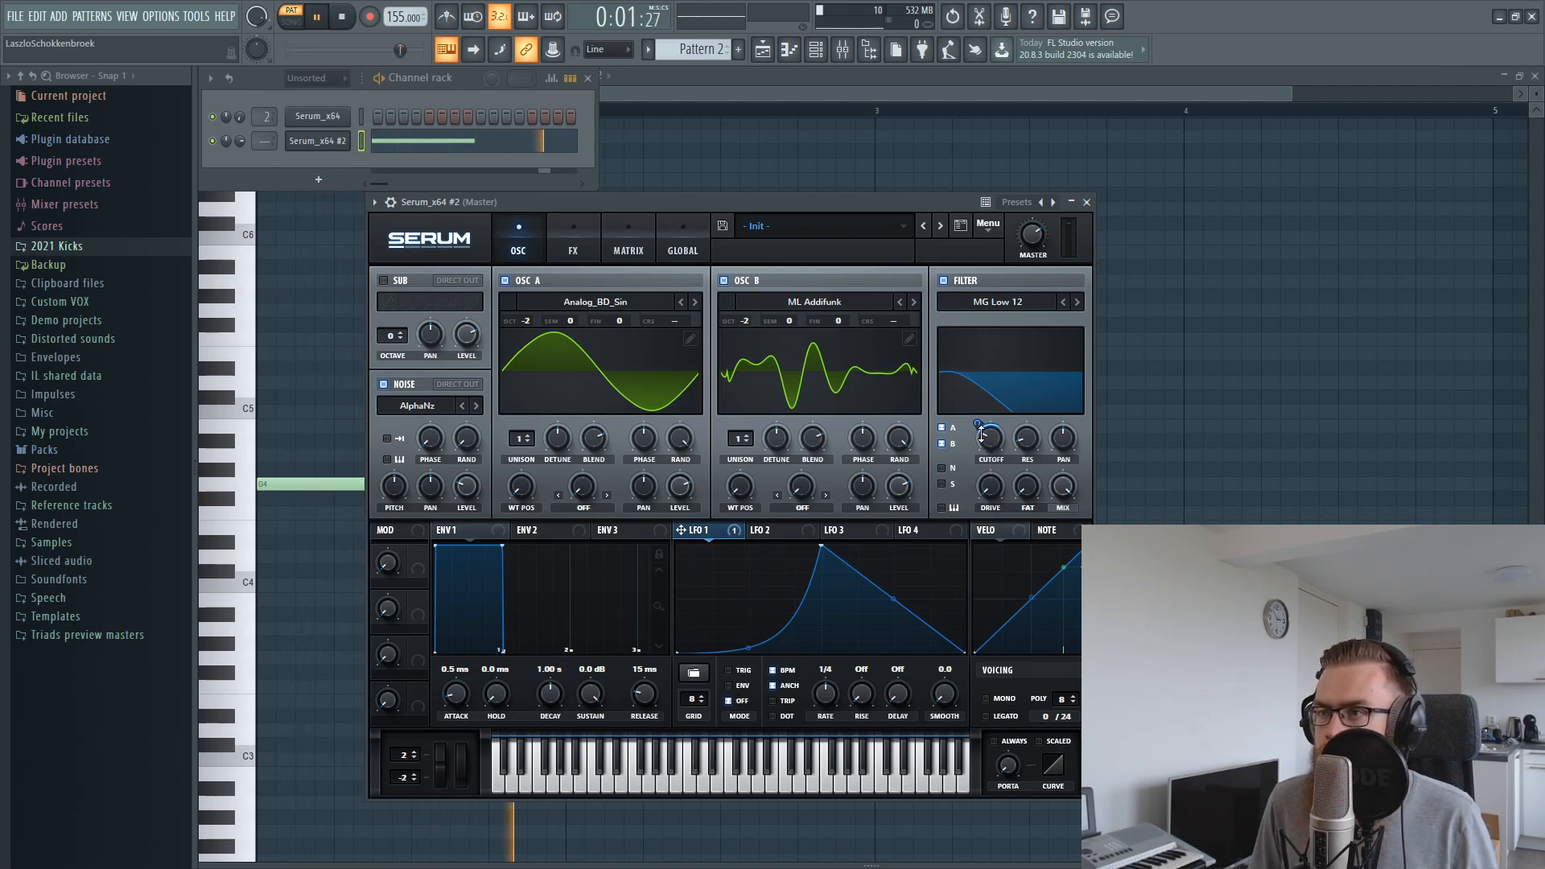
drag(982, 436, 981, 439)
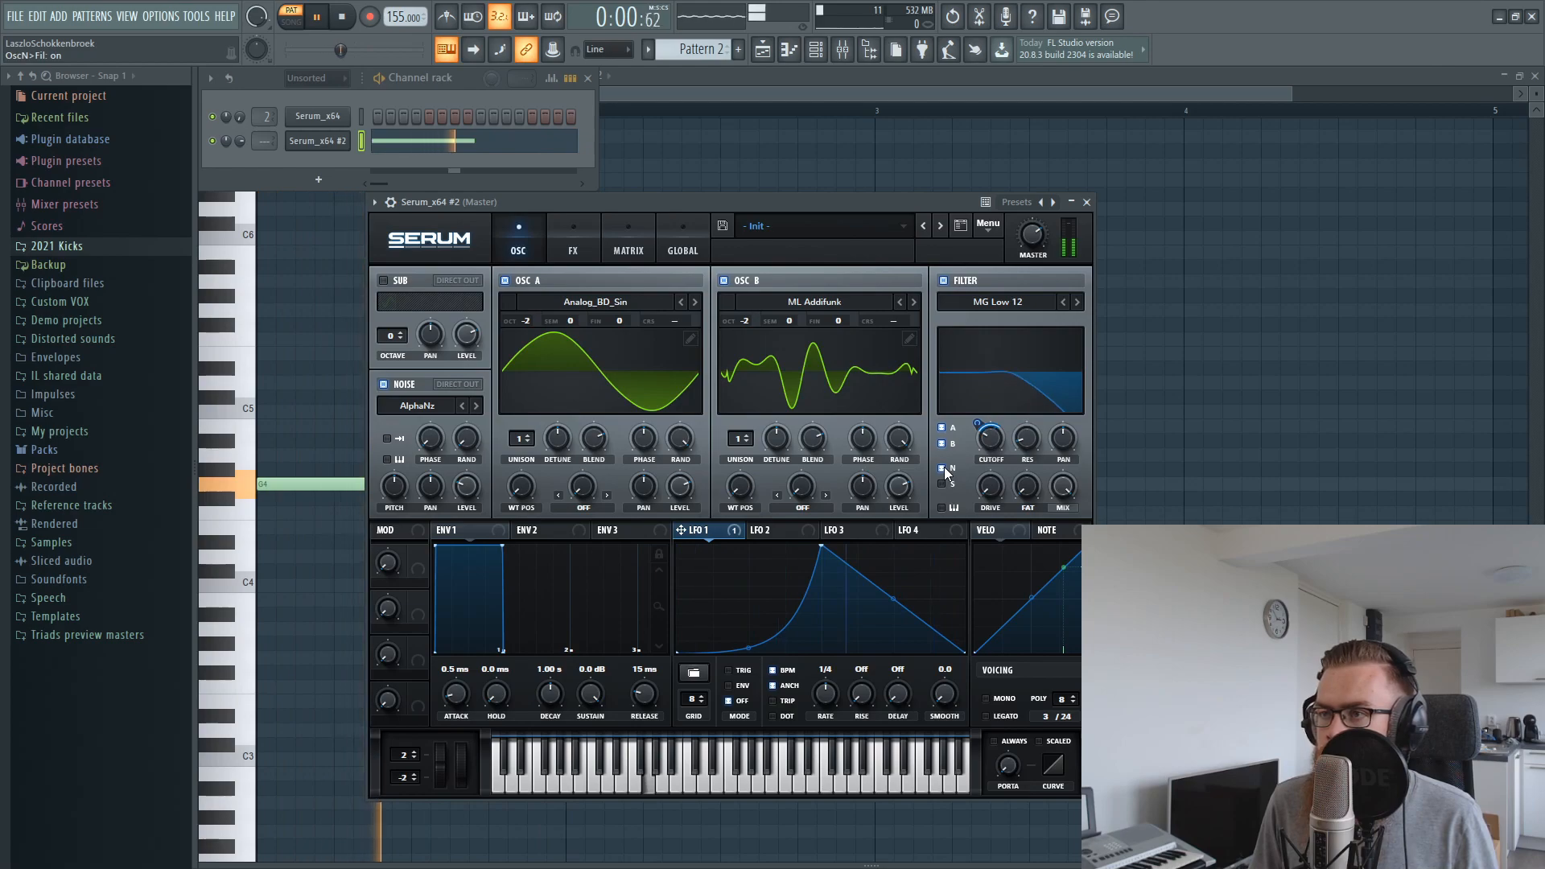
Set the noise level to 21% and raise the distortion drive to 75%
drag(466, 480, 468, 483)
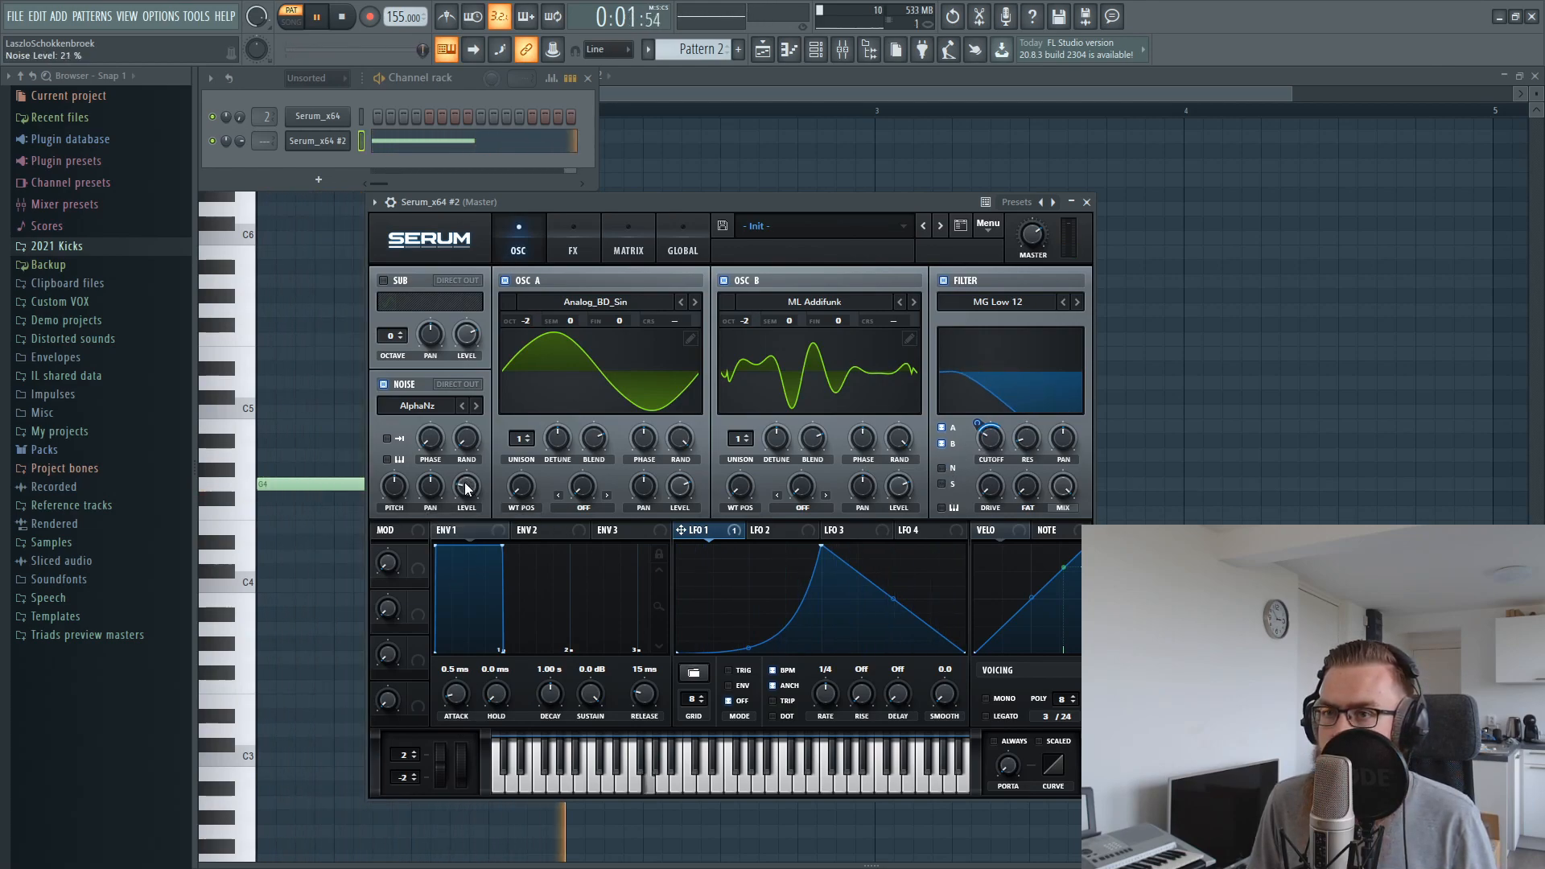
click(623, 242)
click(573, 241)
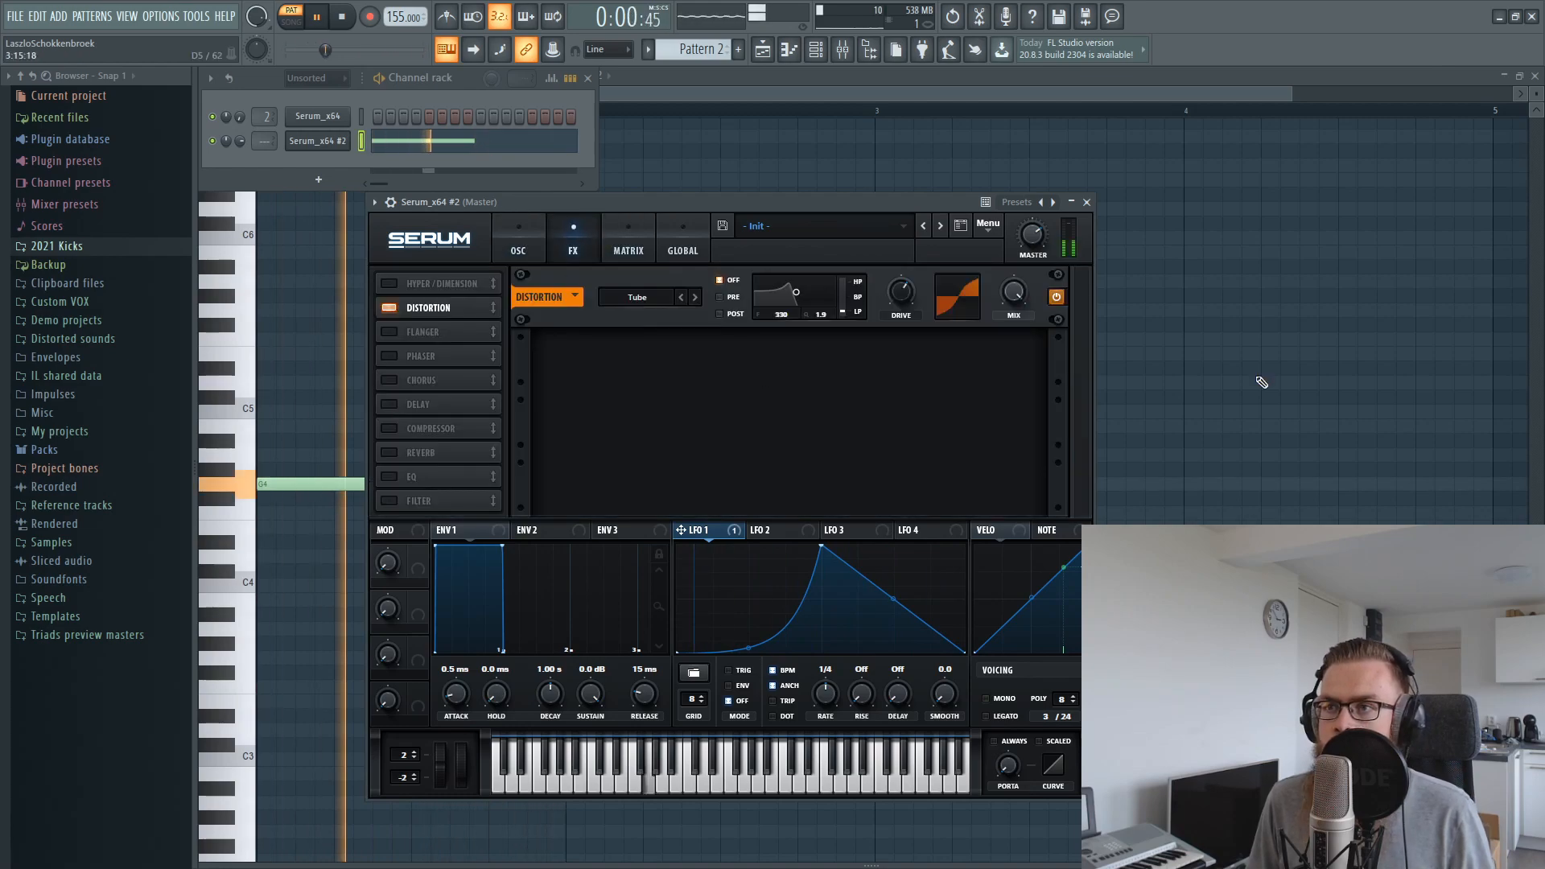
drag(909, 306, 918, 291)
click(518, 241)
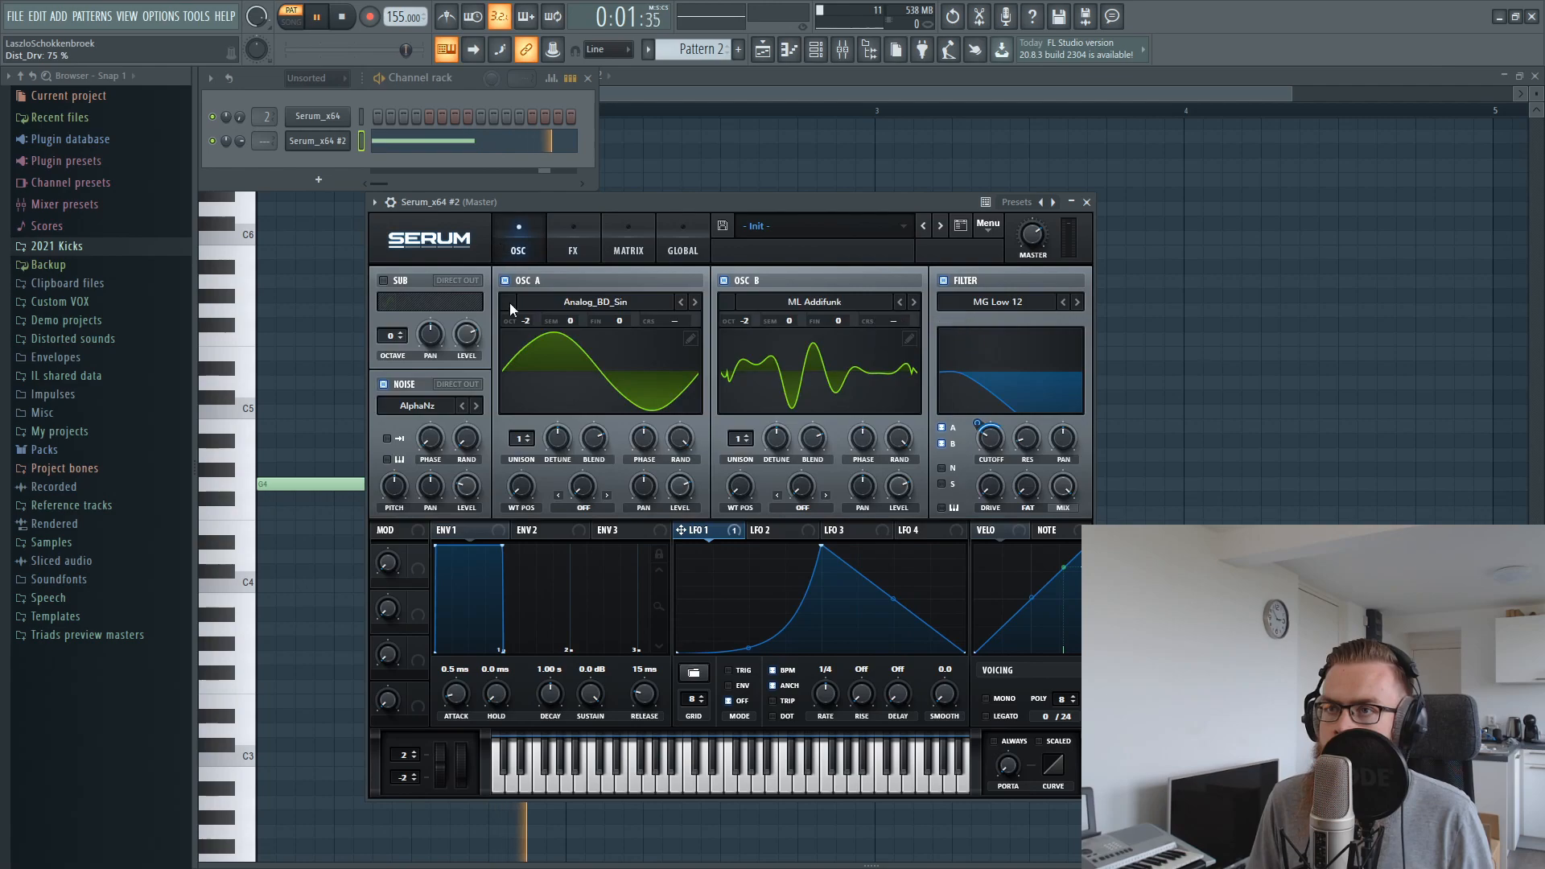
Modulate OSC B's wavetable position with LFO 1 by an amount of 18, and turn down OSC A's random phase
key(space)
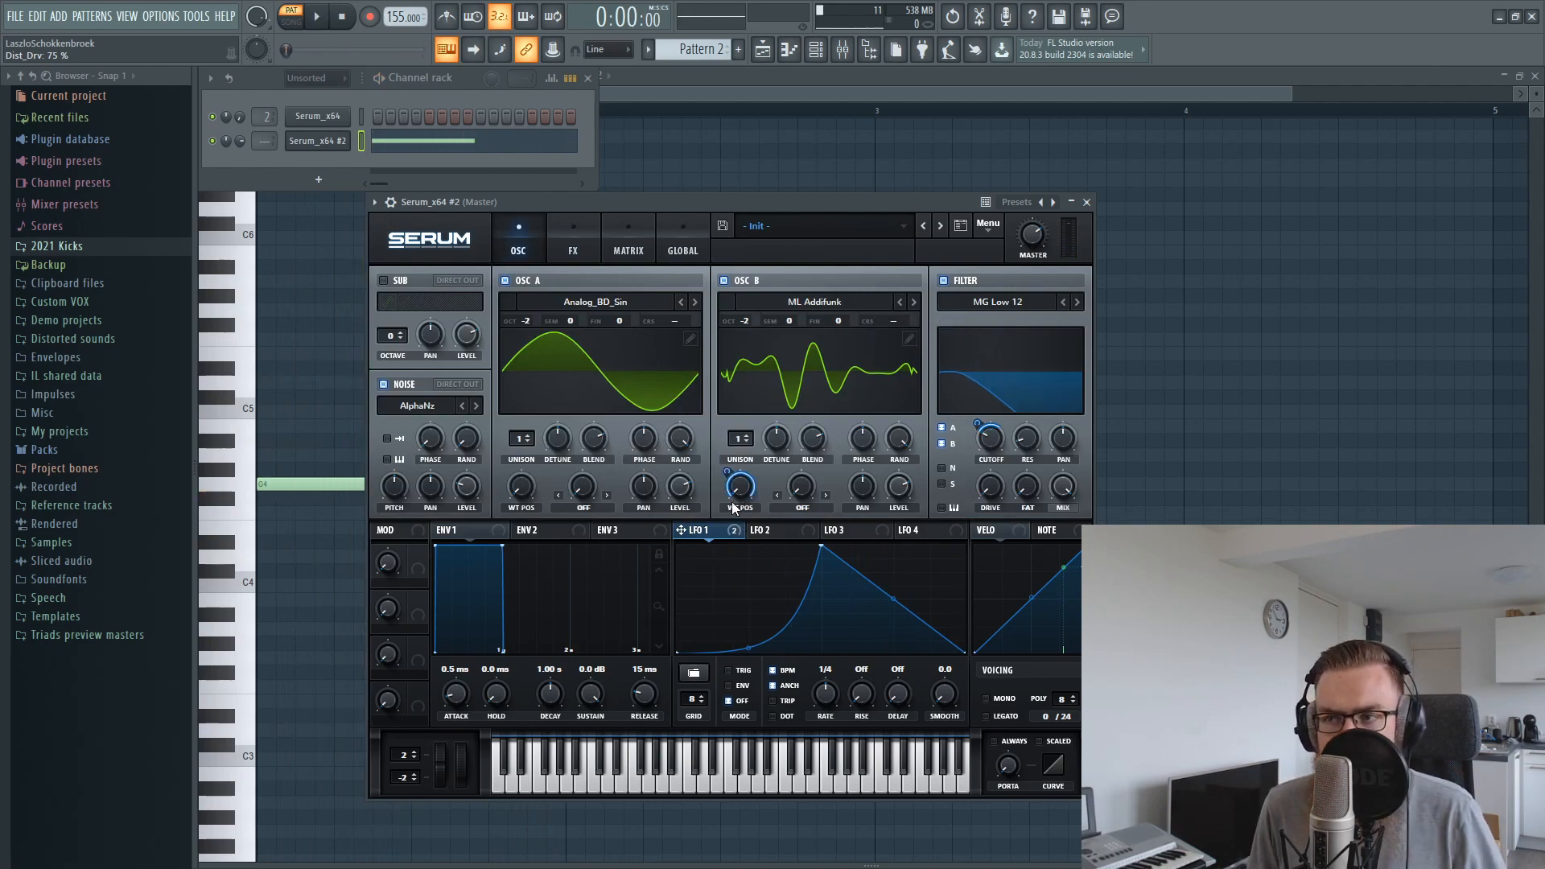
mouse_move(726, 469)
mouse_down()
mouse_move(733, 500)
mouse_move(727, 472)
mouse_up()
key(space)
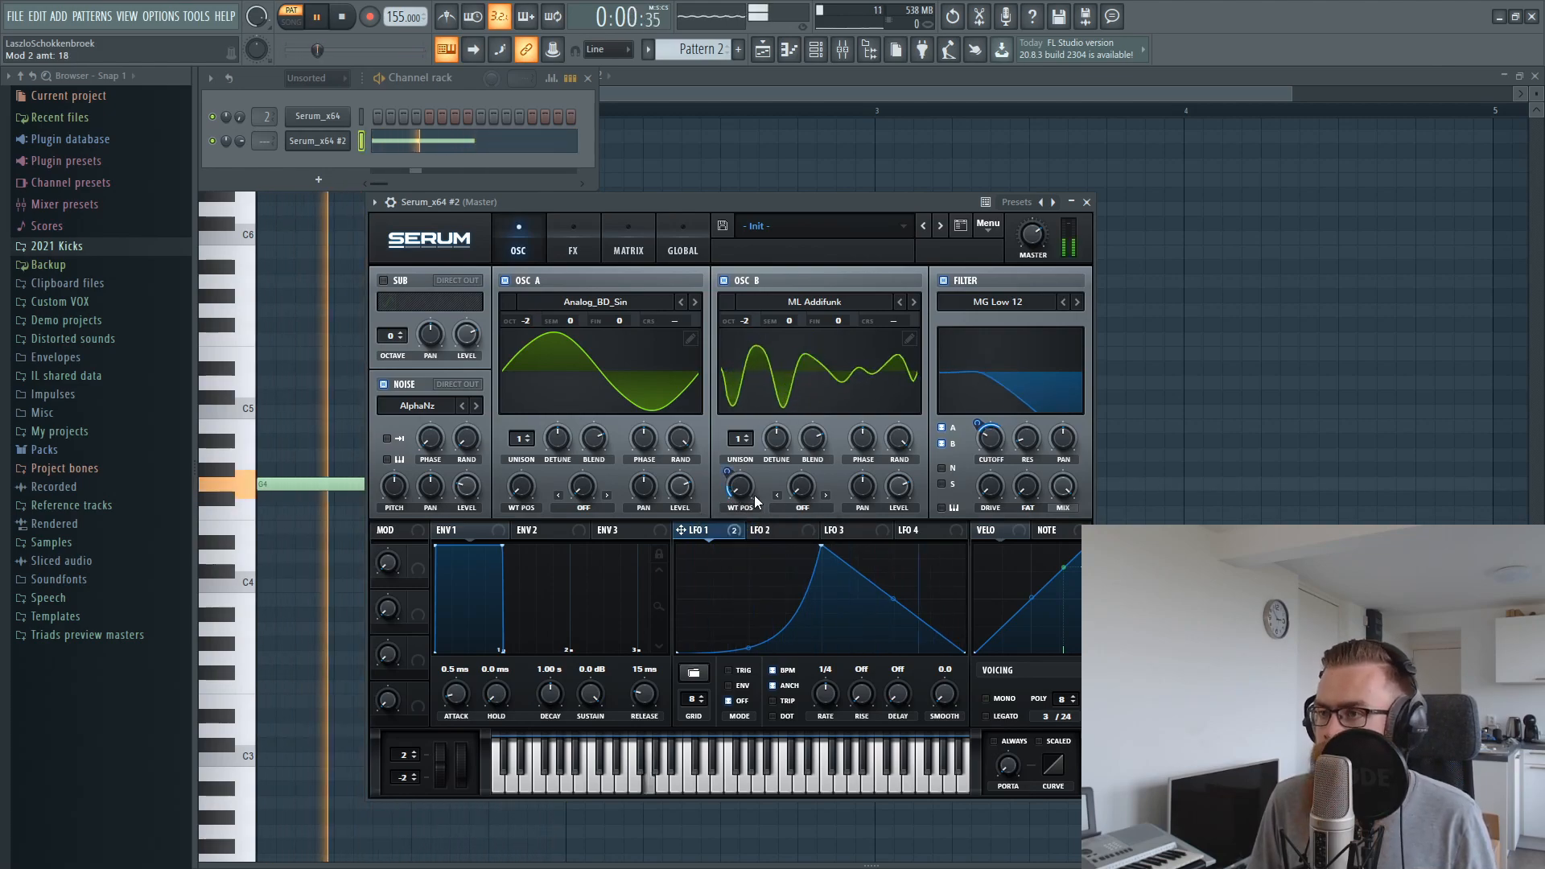
key(space)
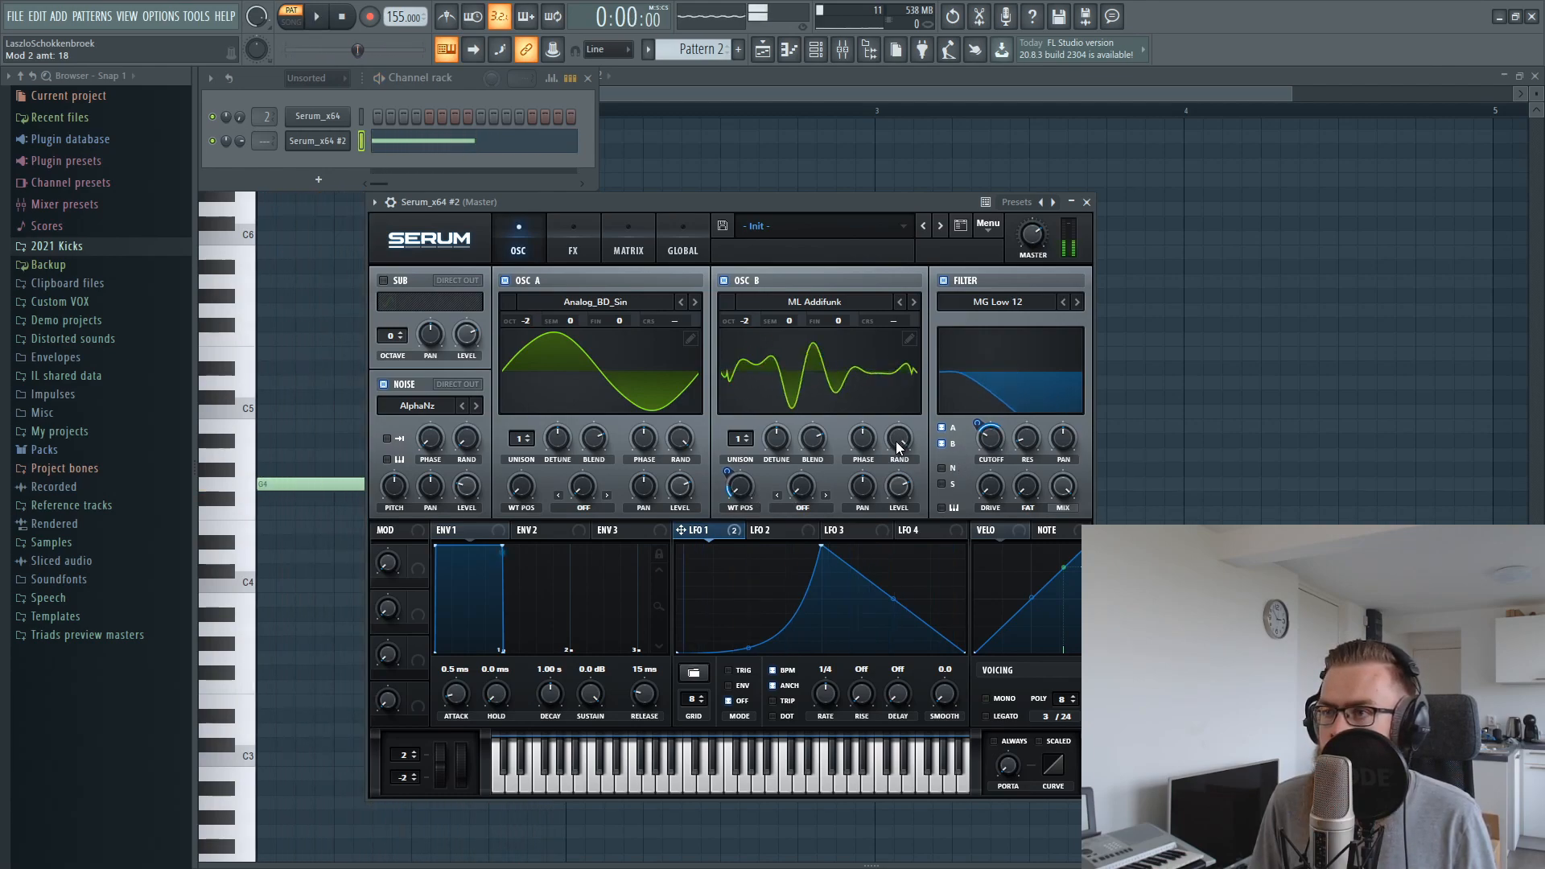
drag(683, 437, 680, 606)
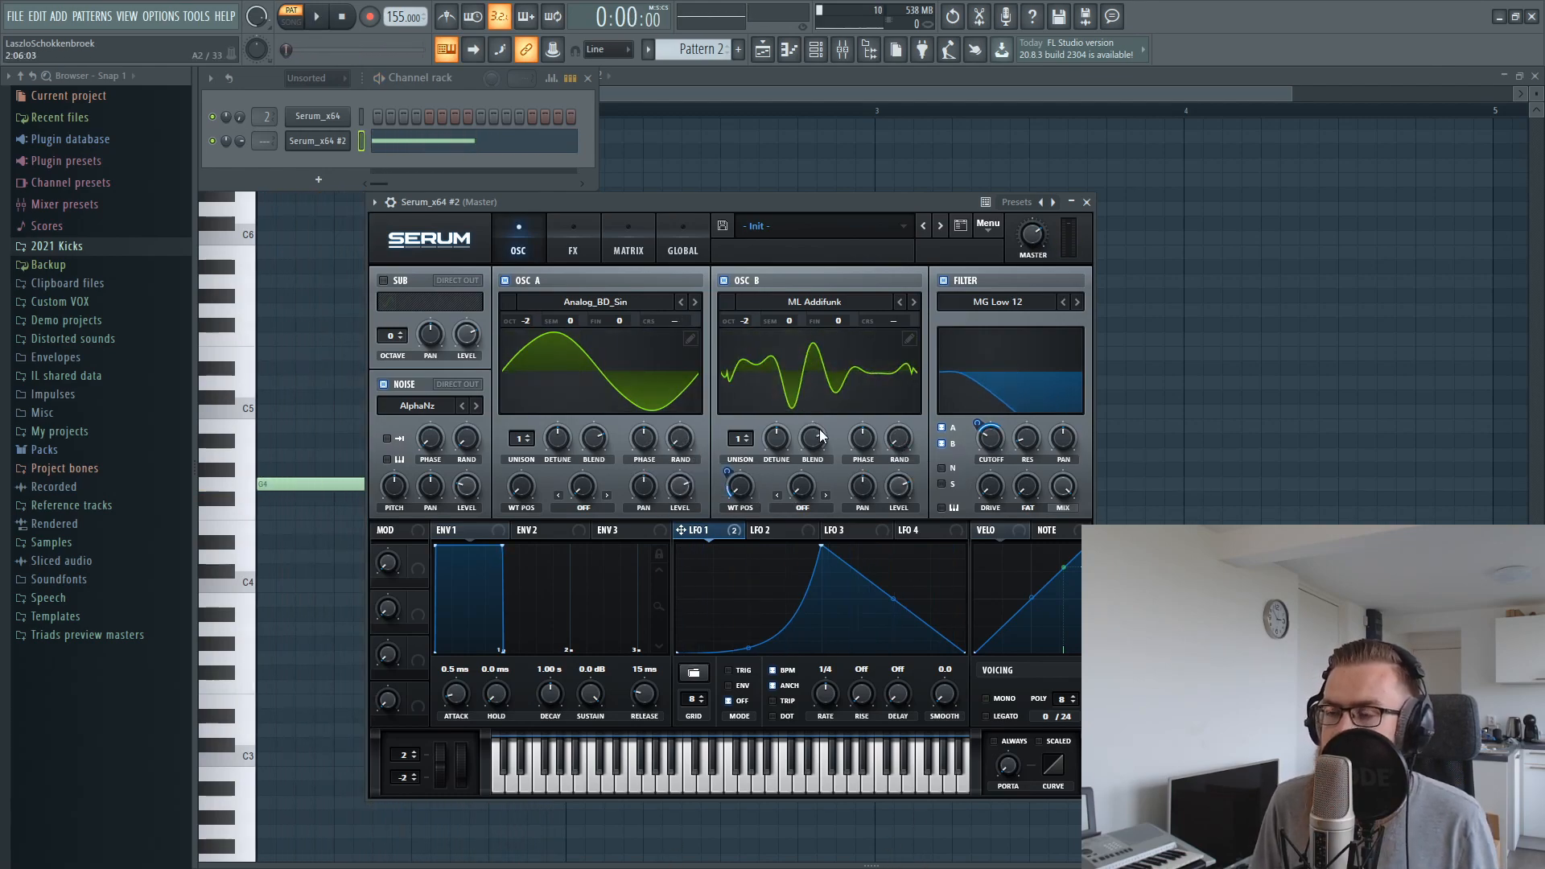
drag(746, 212, 805, 201)
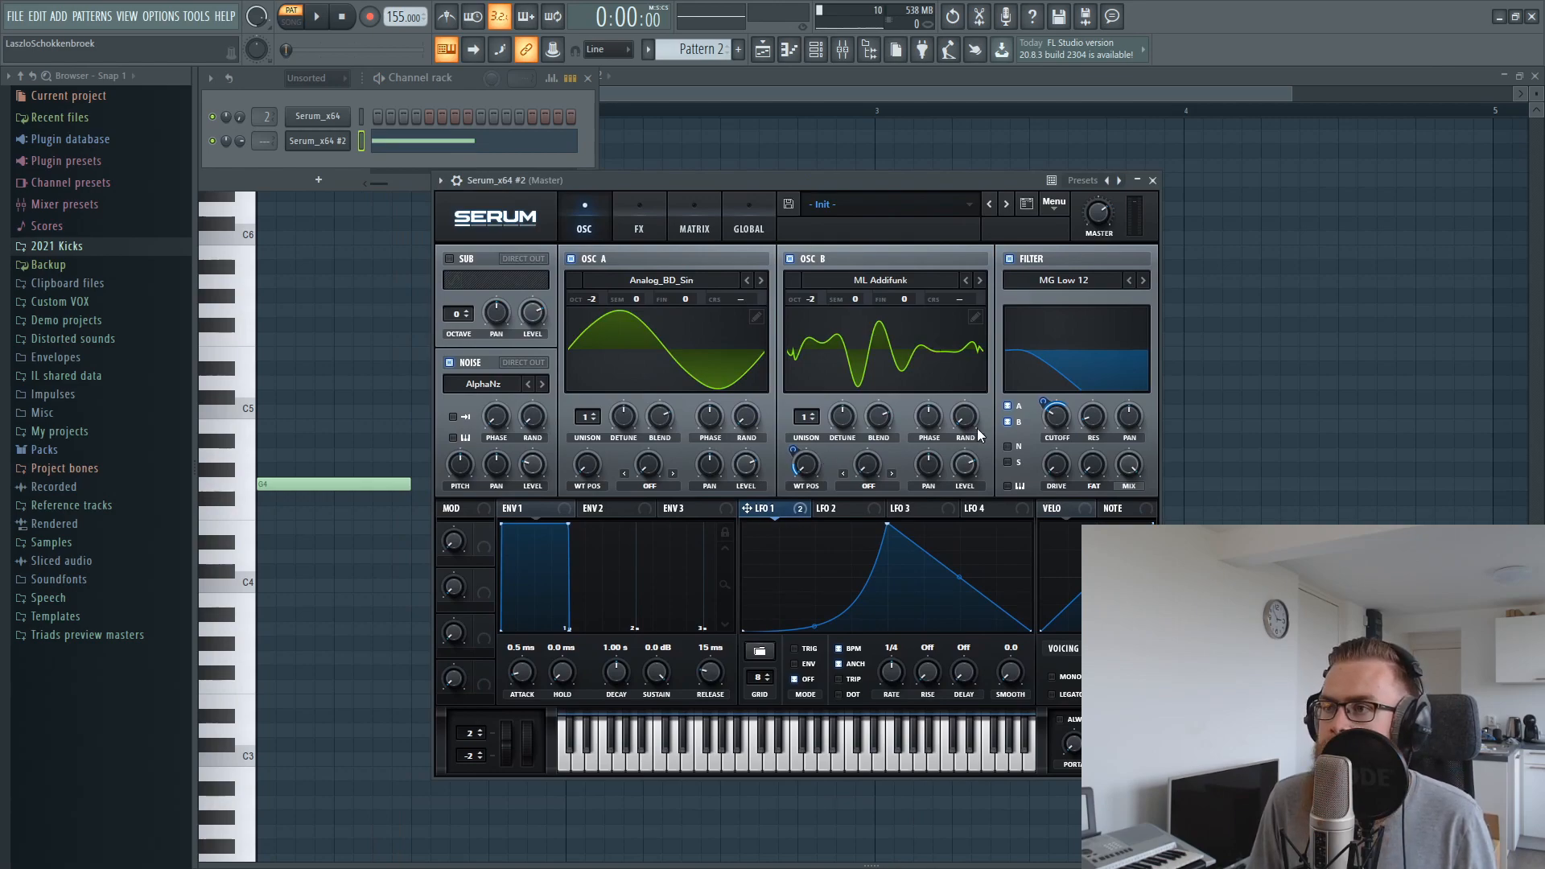
Clear the old recording in Edison and record the new Serum sound into it from Pattern 2
click(771, 58)
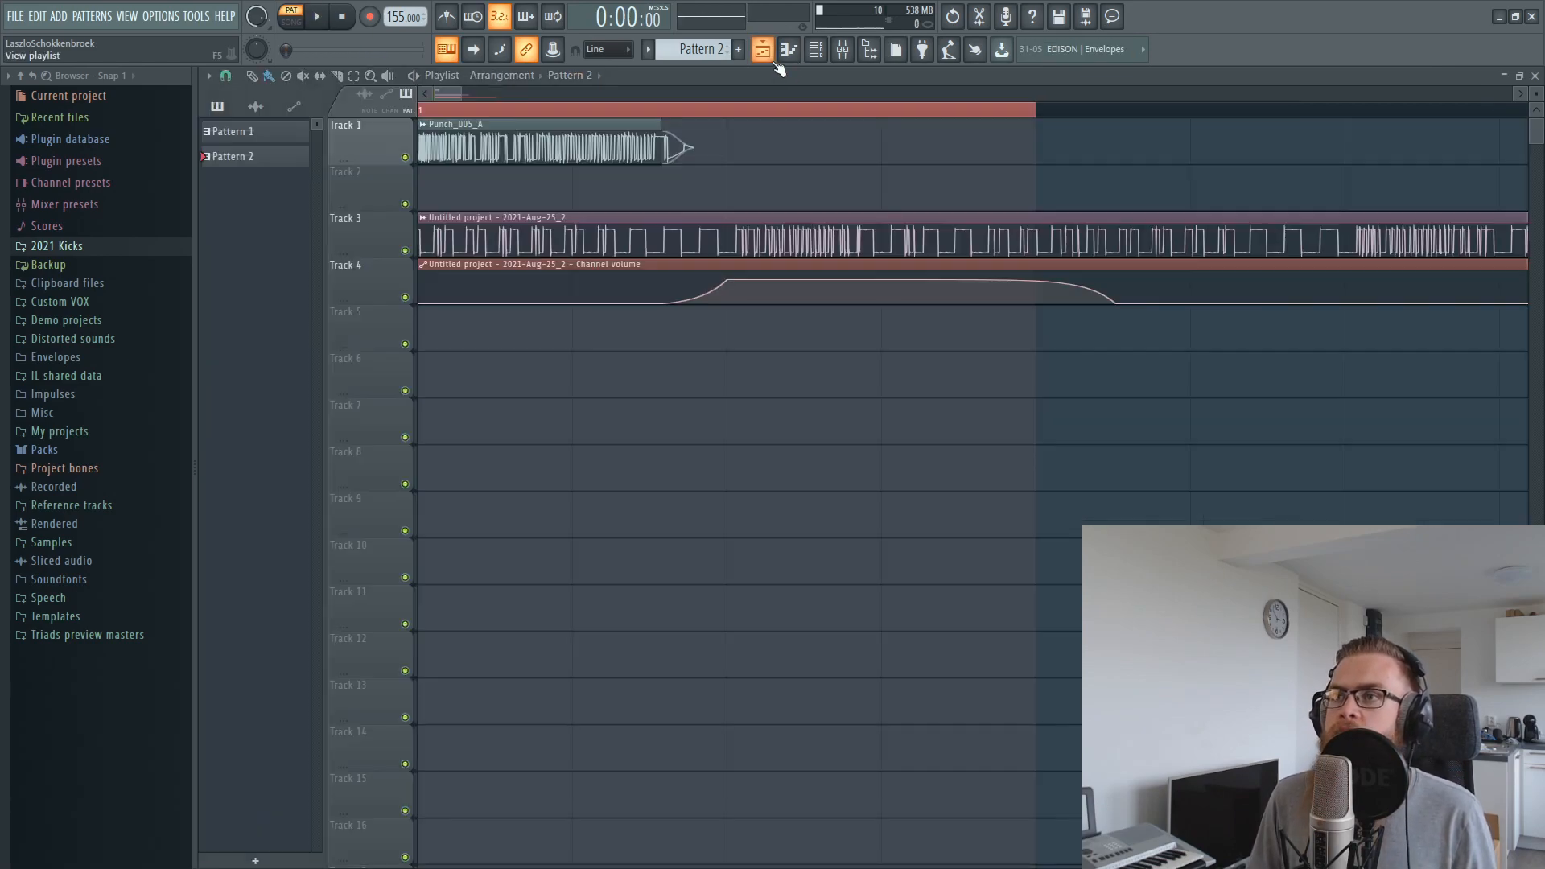
click(978, 26)
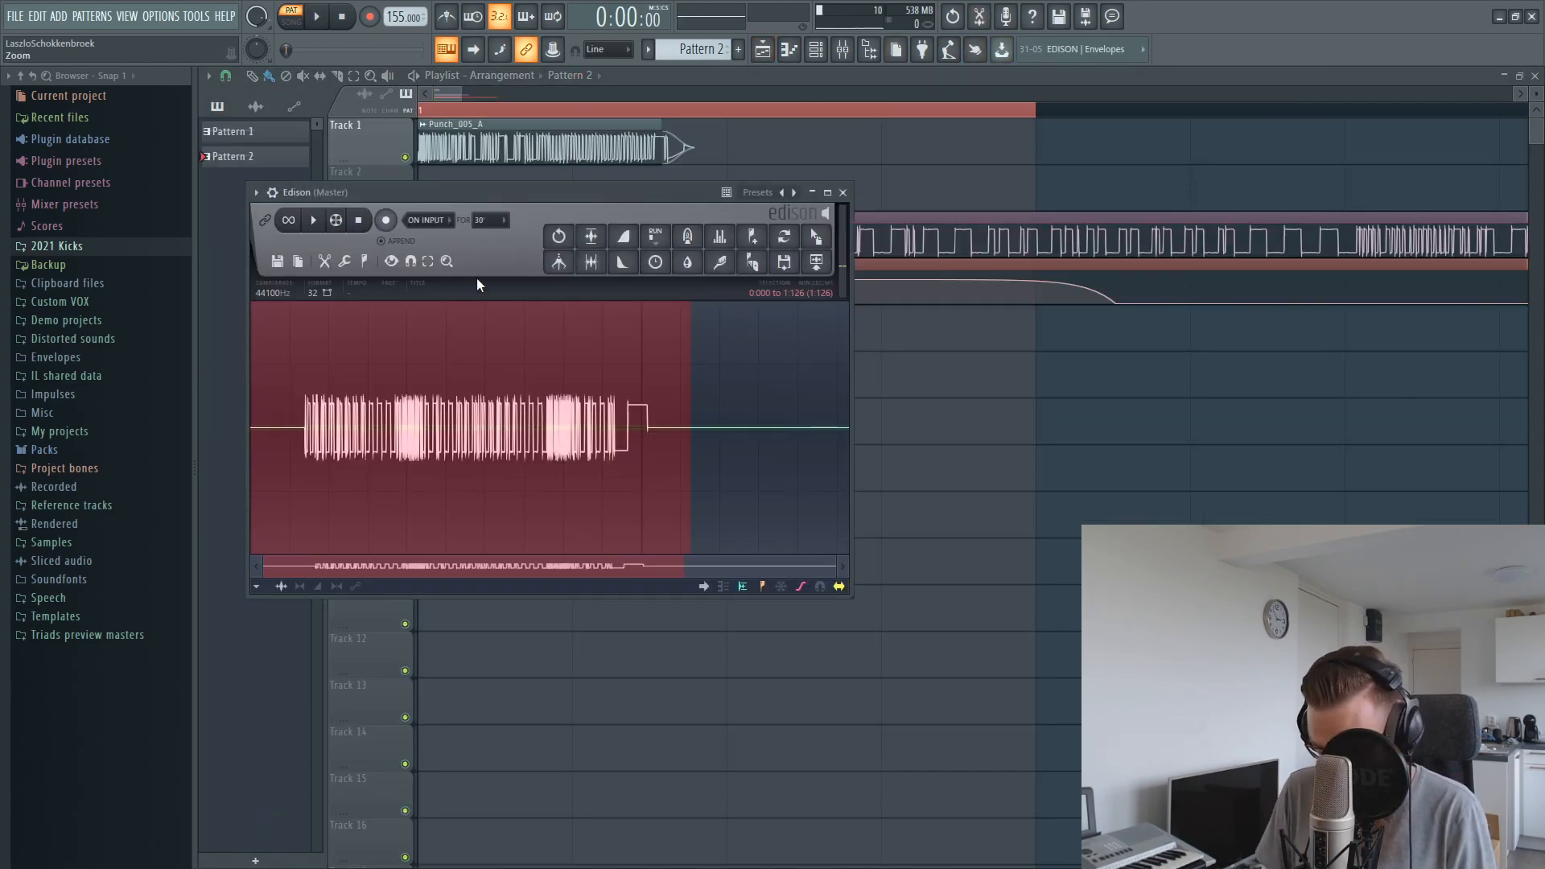
key(Delete)
click(385, 220)
click(324, 16)
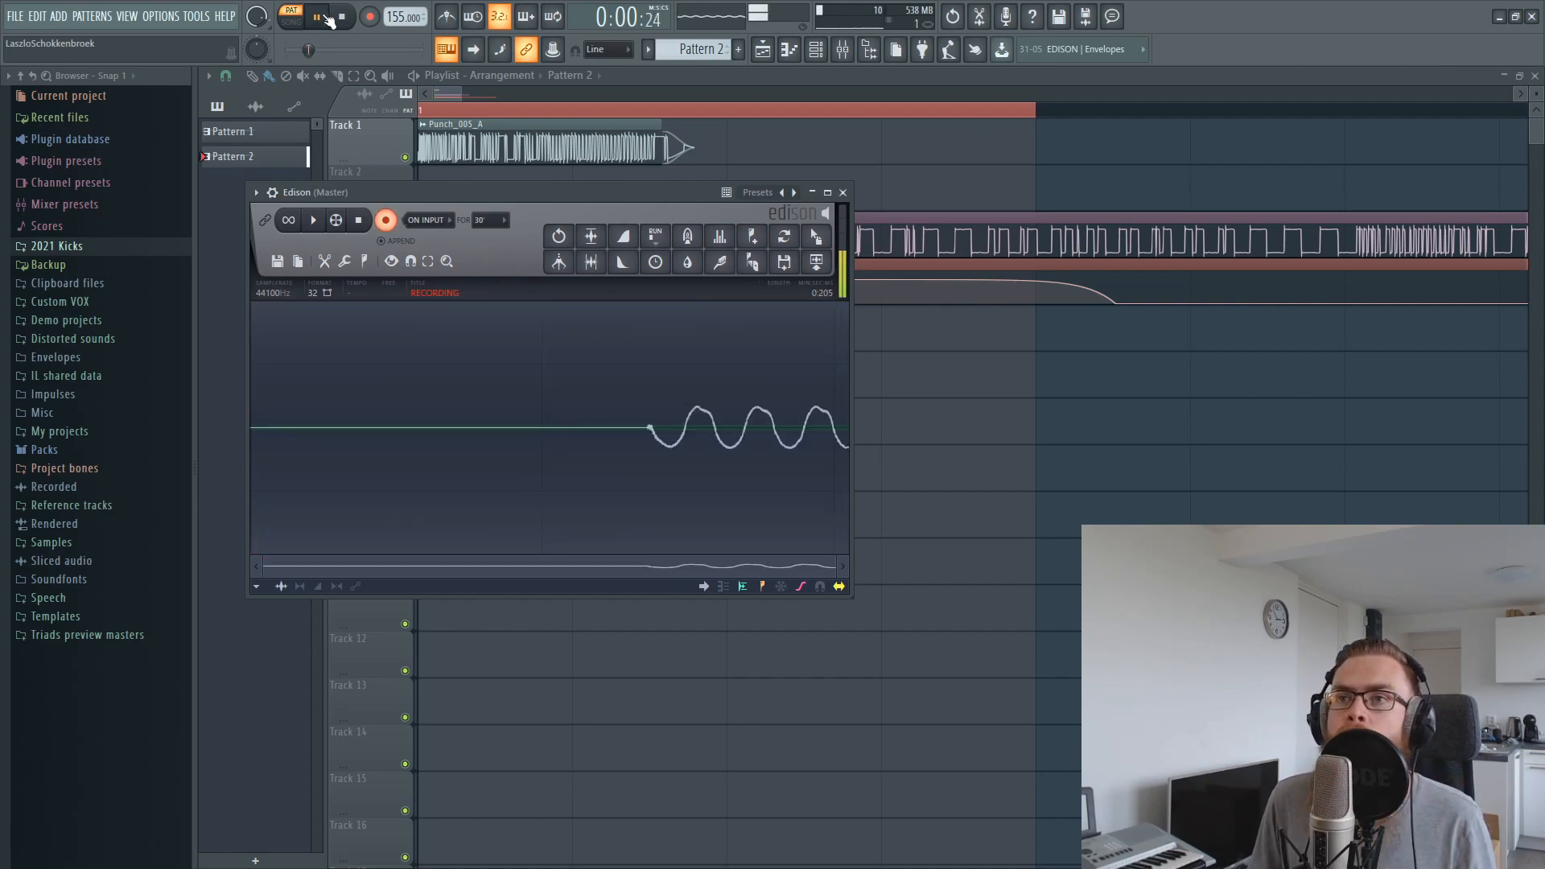
click(325, 17)
key(space)
Trim the Edison recording to the sound and place it as an audio clip at the start of playlist Track 6
click(1534, 76)
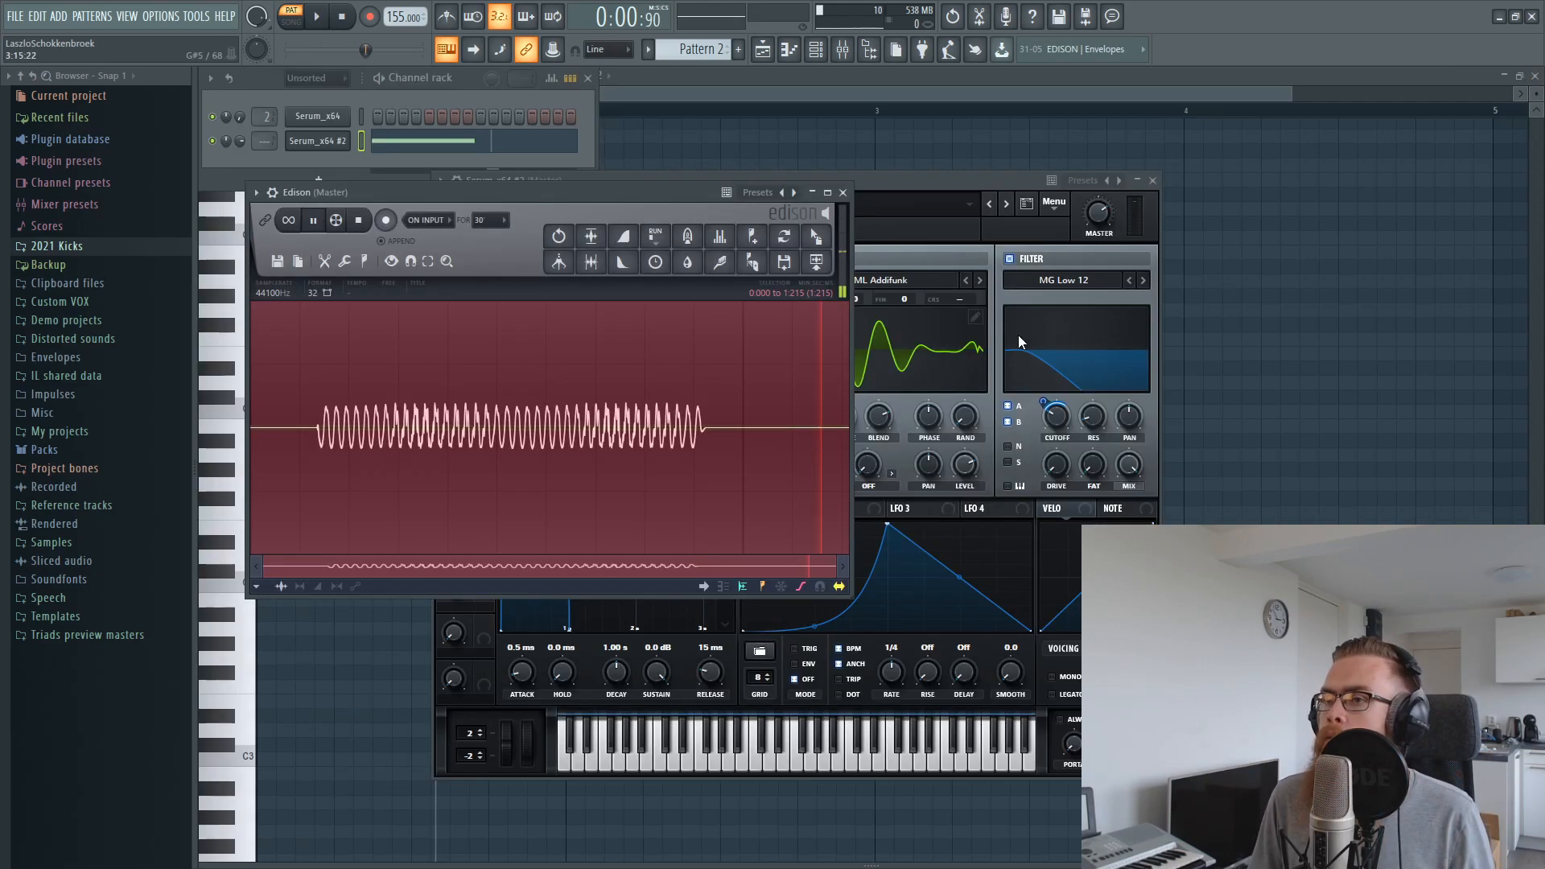
drag(656, 395, 658, 390)
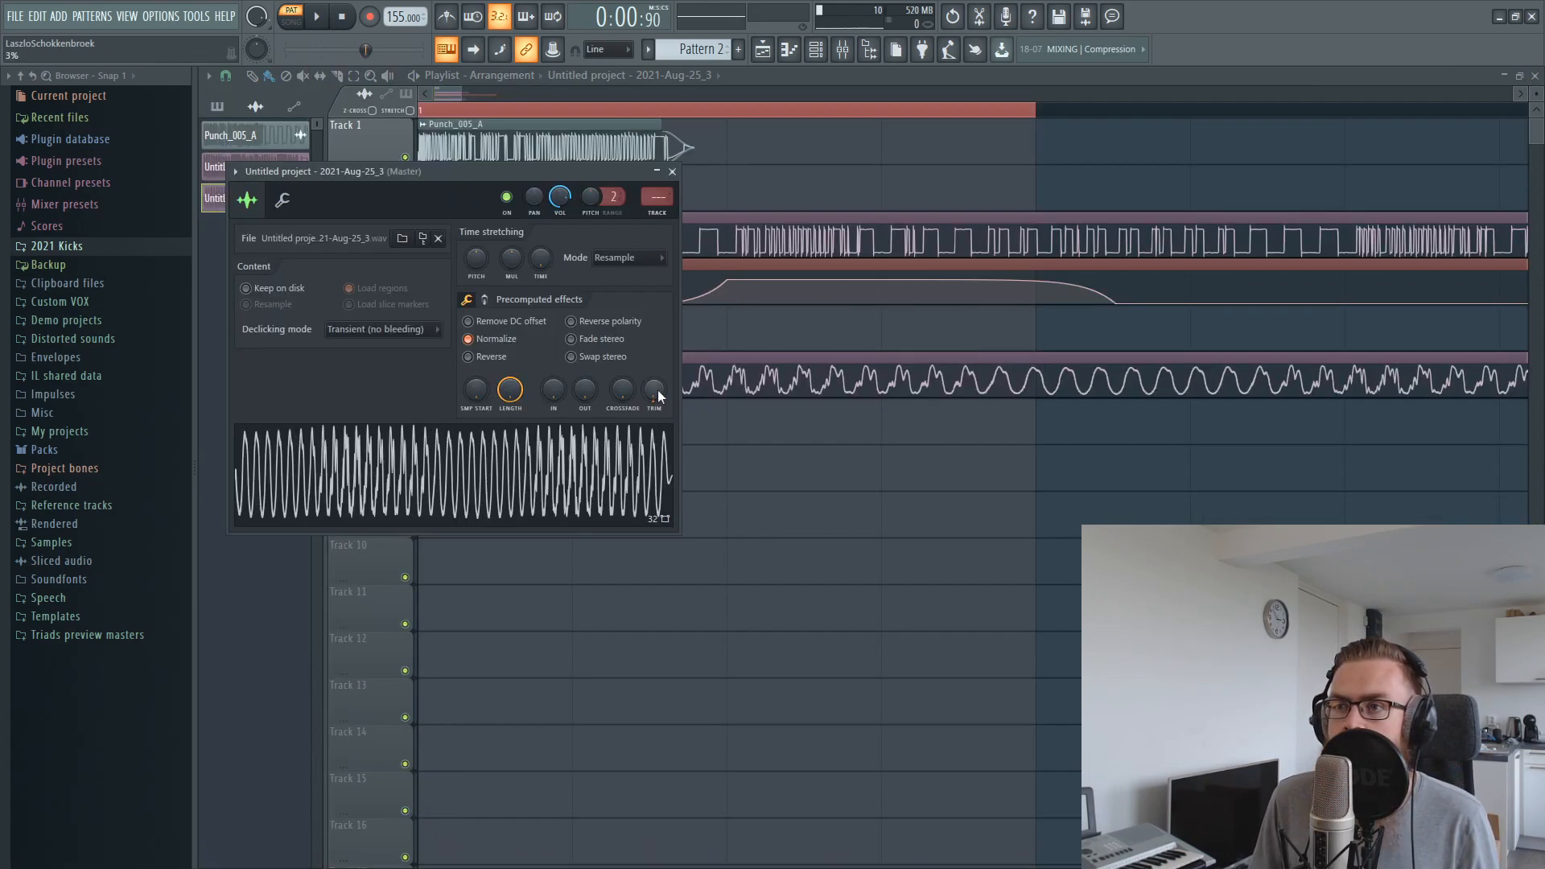
right_click(817, 574)
double_click(702, 361)
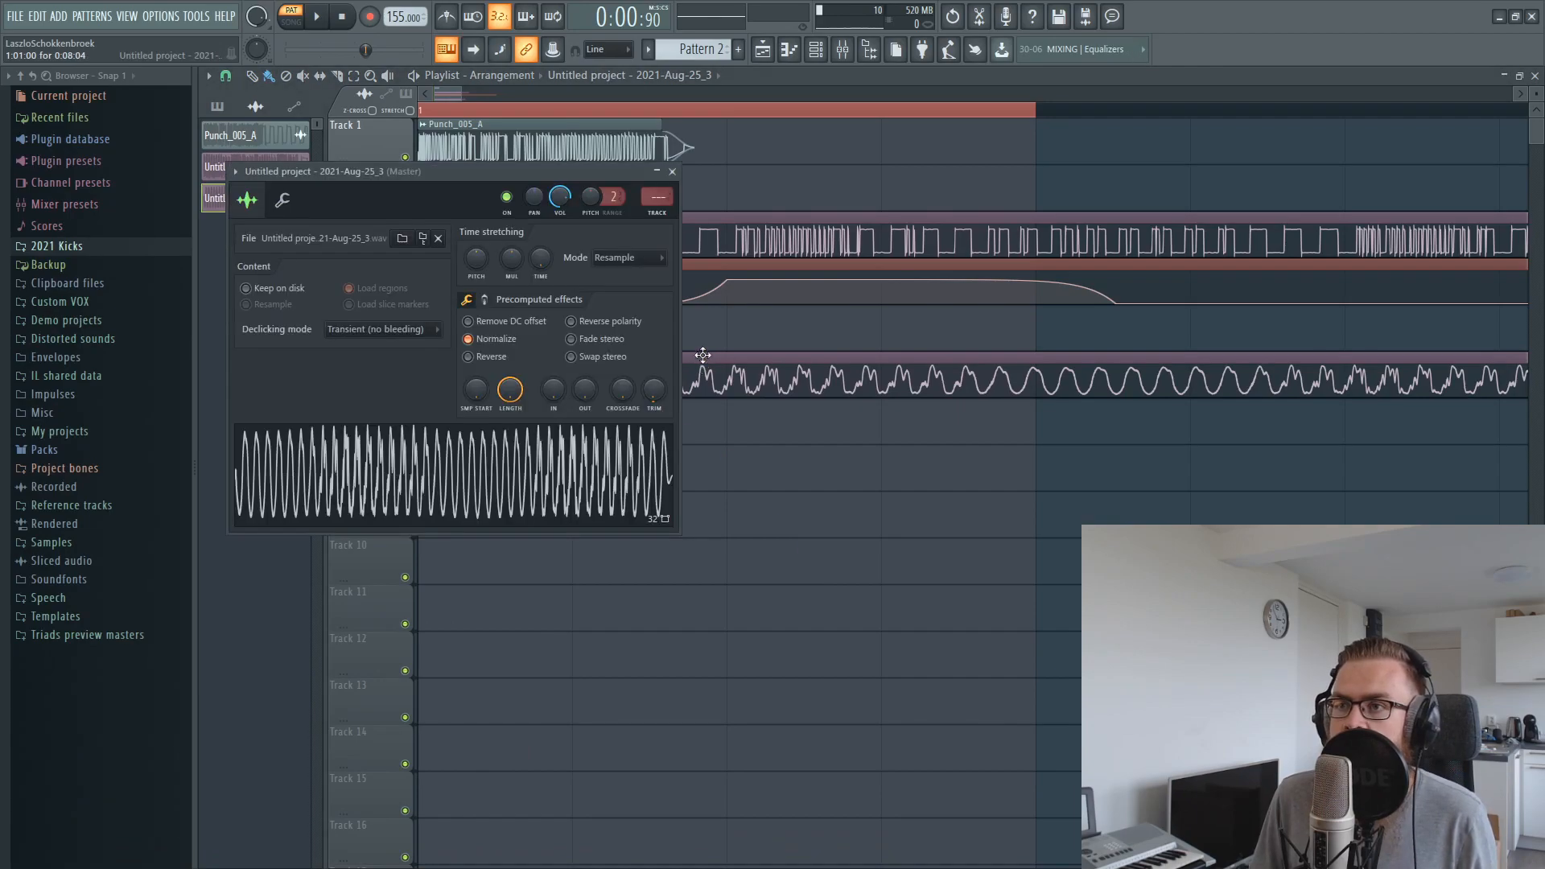
Route the new recorded clip to mixer track 4 at about -8.5 dB and reopen its channel settings
click(660, 219)
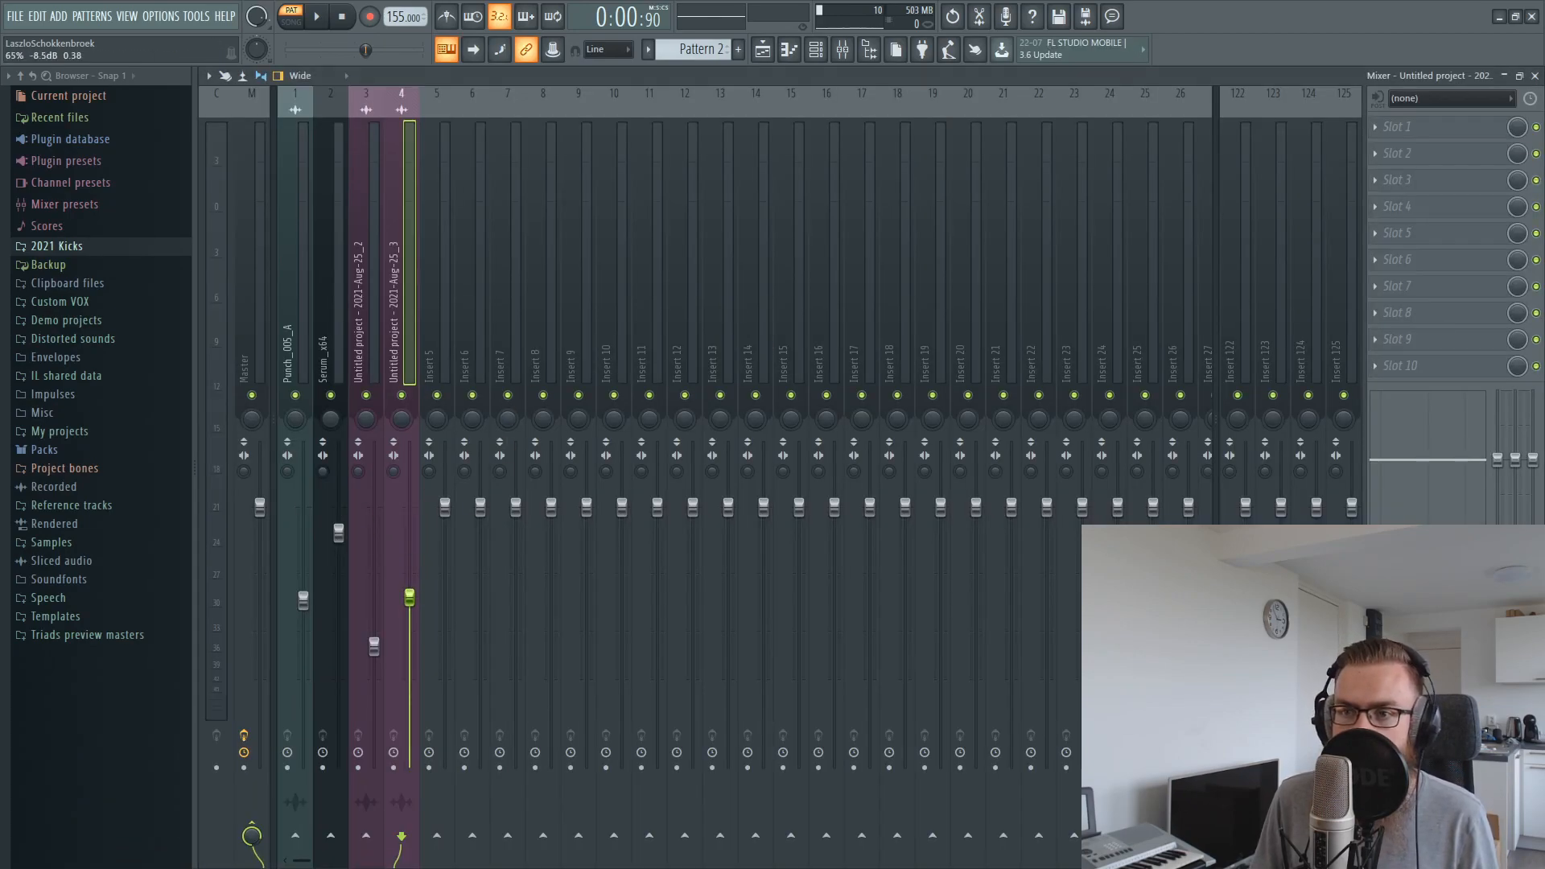
click(401, 395)
click(763, 51)
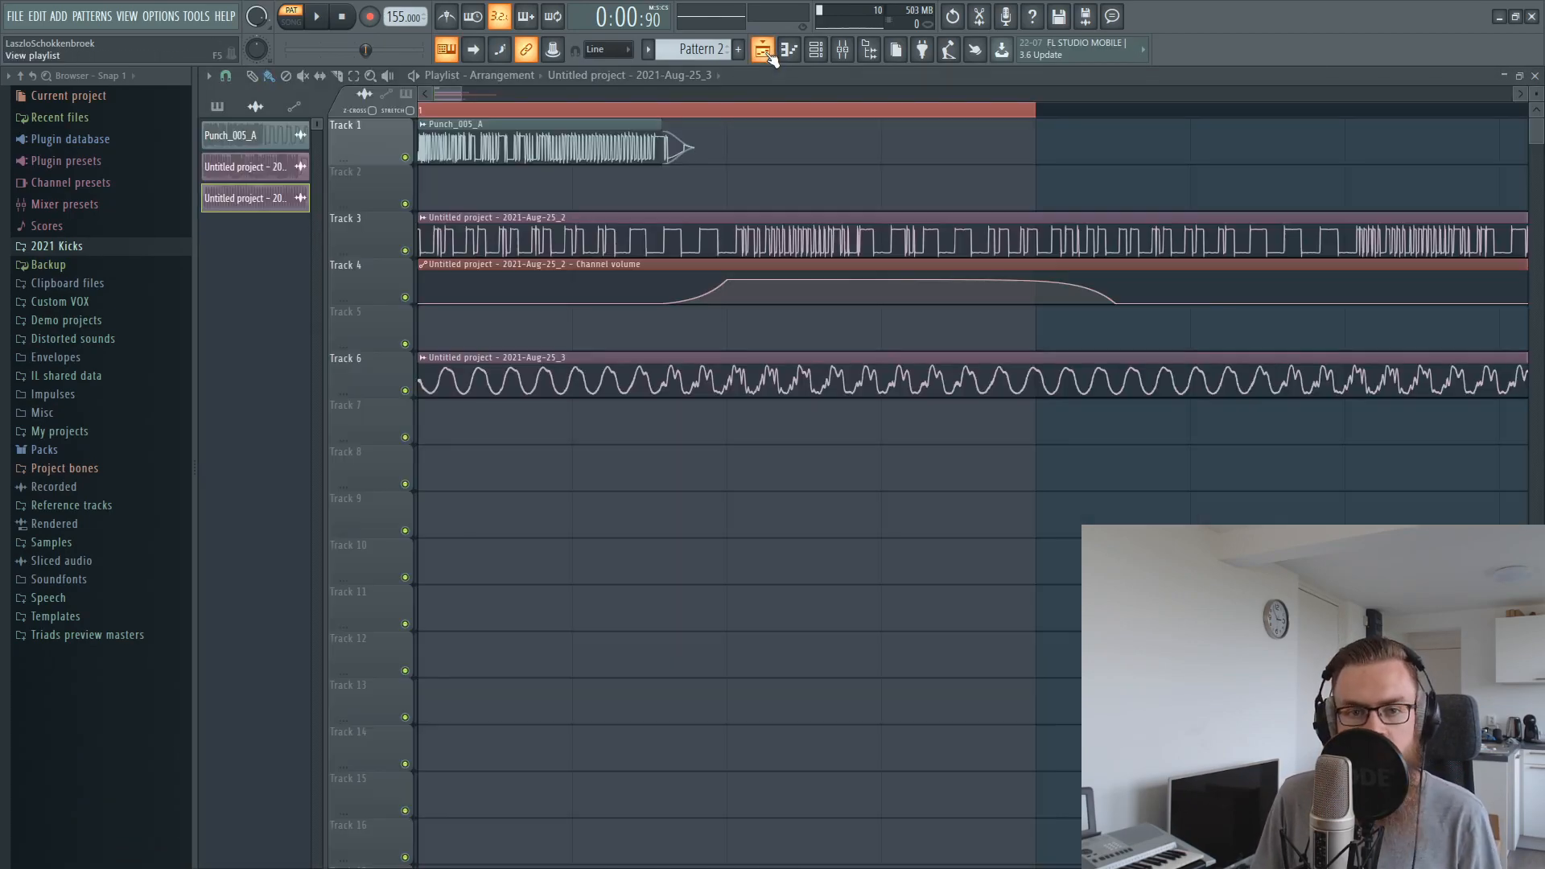
double_click(644, 386)
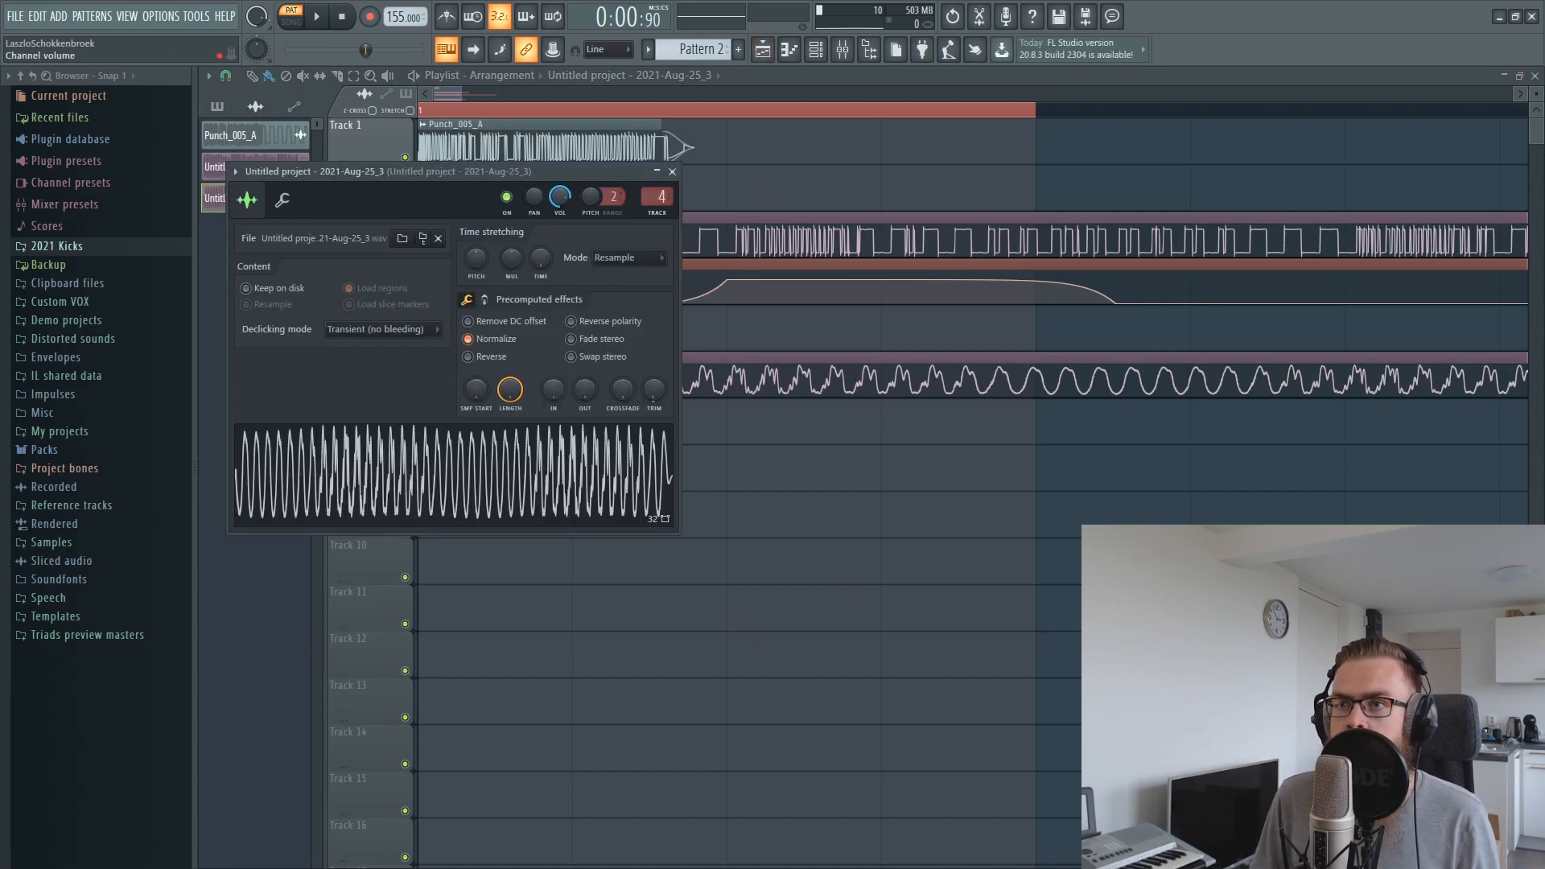
right_click(561, 195)
click(630, 316)
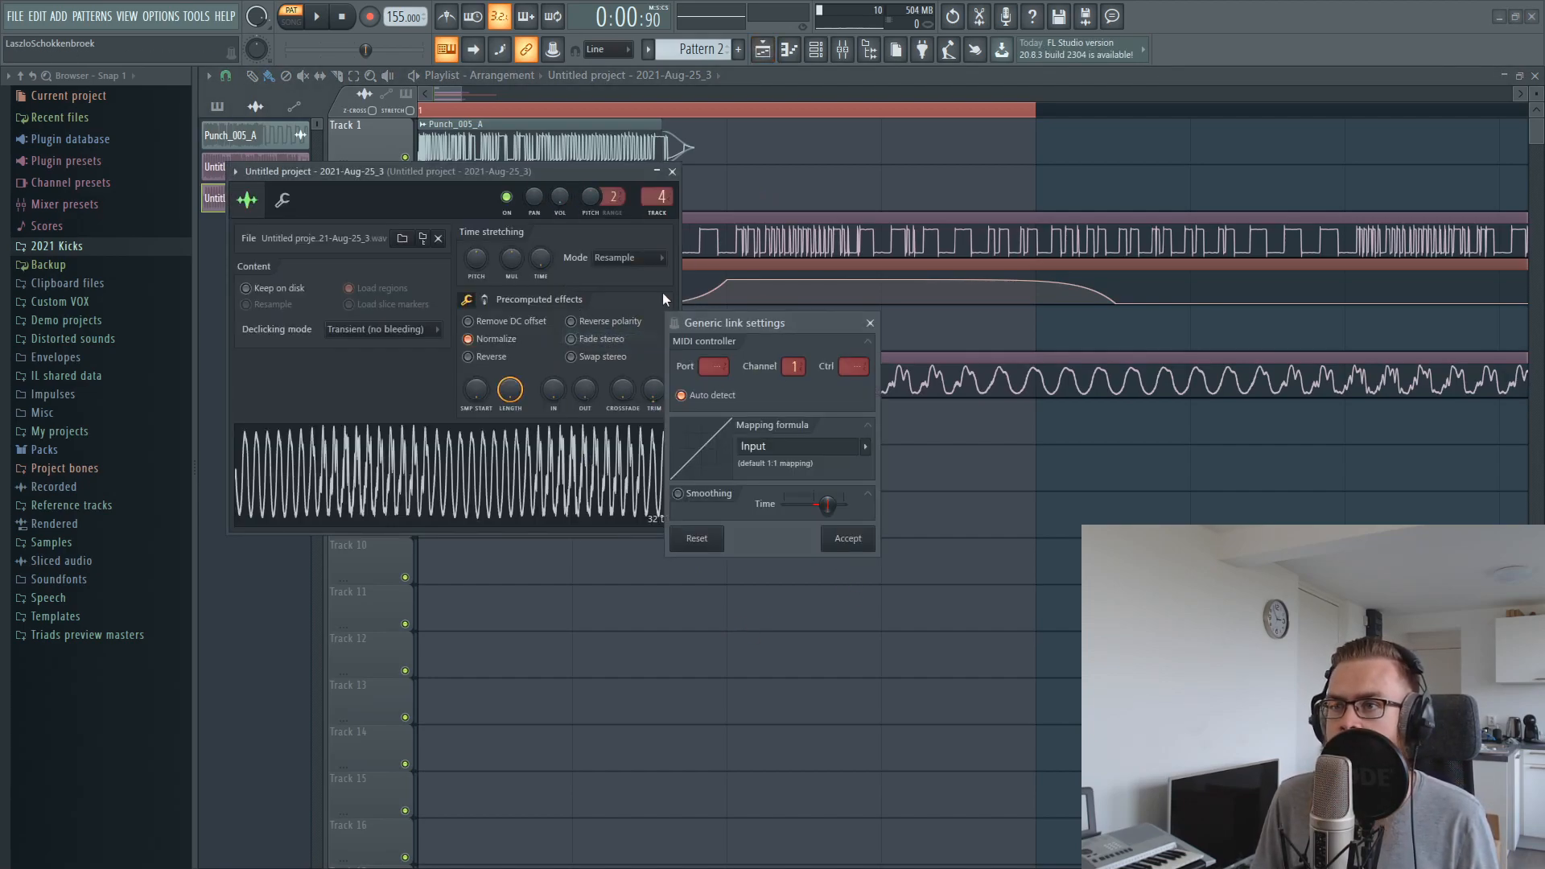
click(874, 324)
Link the new clip's channel volume to the existing "Untitled project - 2021-Aug-25_2 - Channel volume" automation clip
drag(625, 200, 713, 438)
right_click(649, 436)
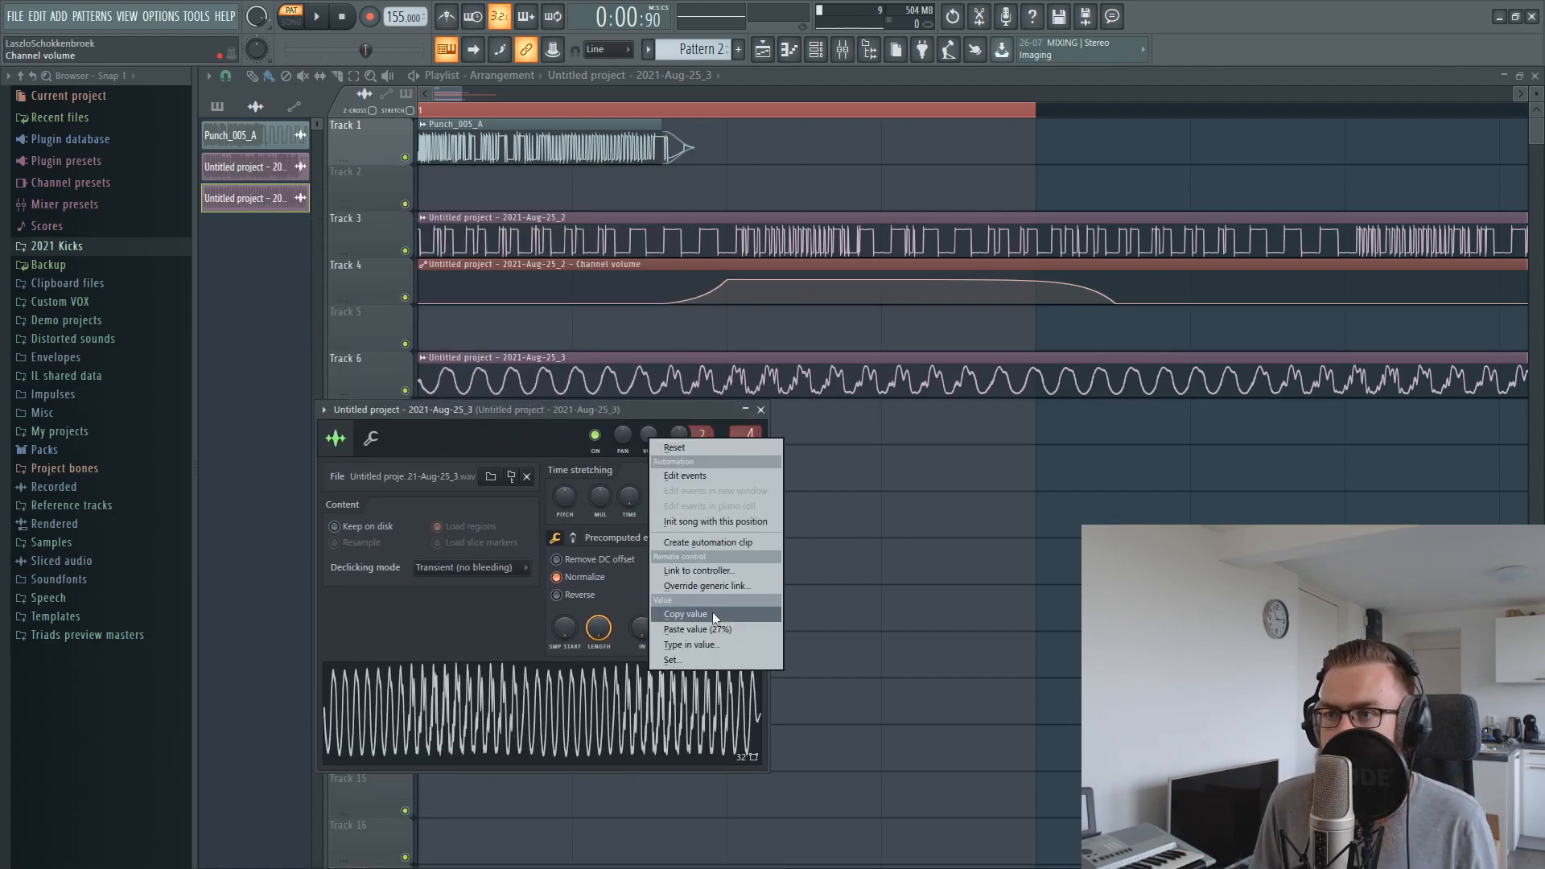
click(688, 567)
click(775, 405)
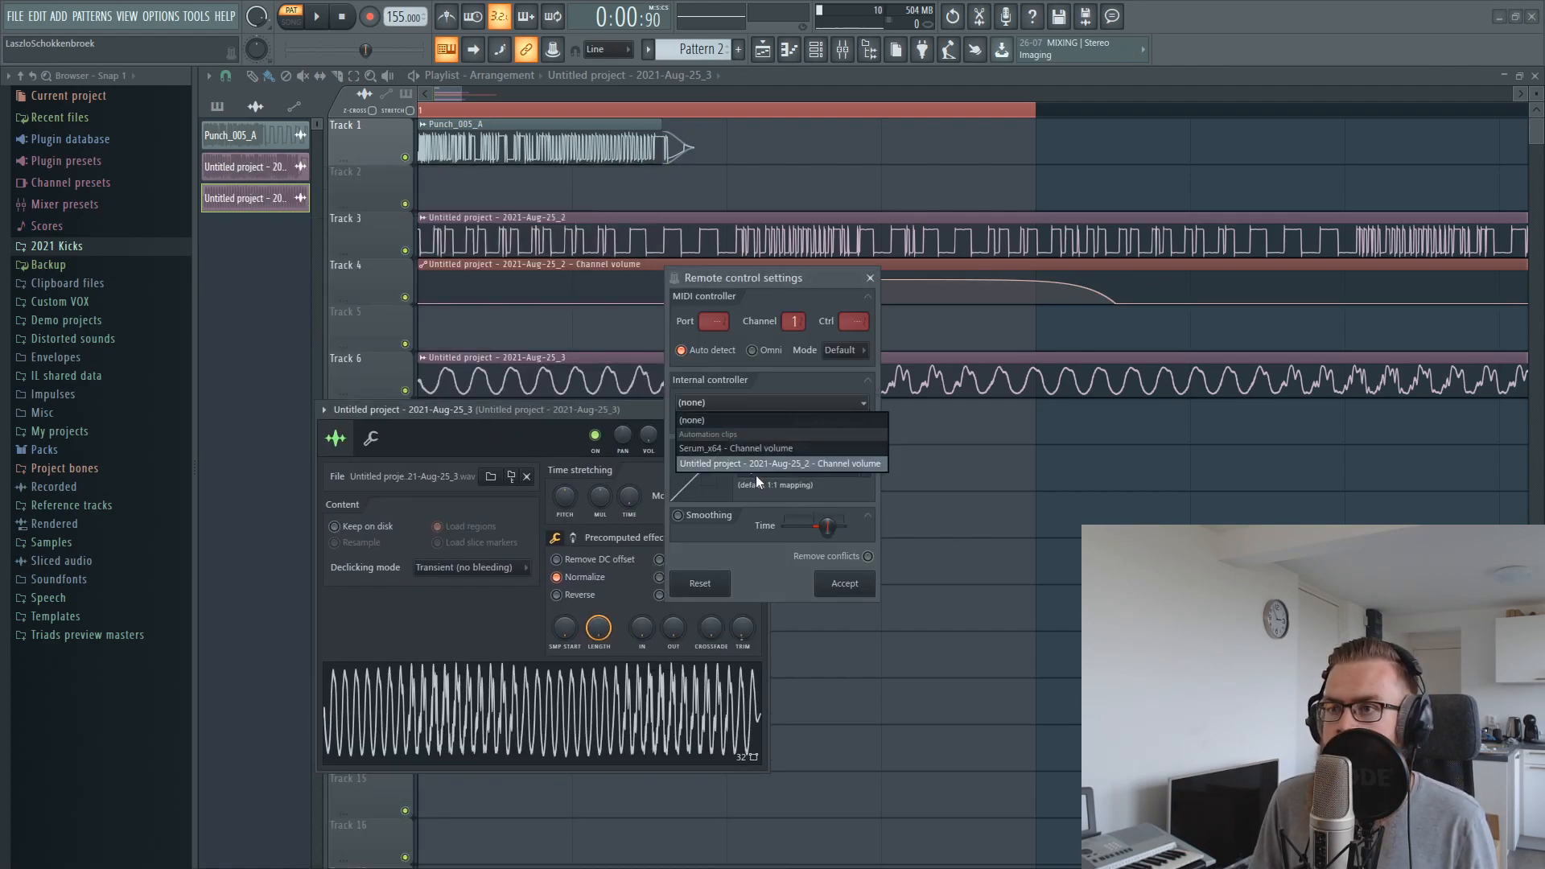
click(745, 457)
click(843, 583)
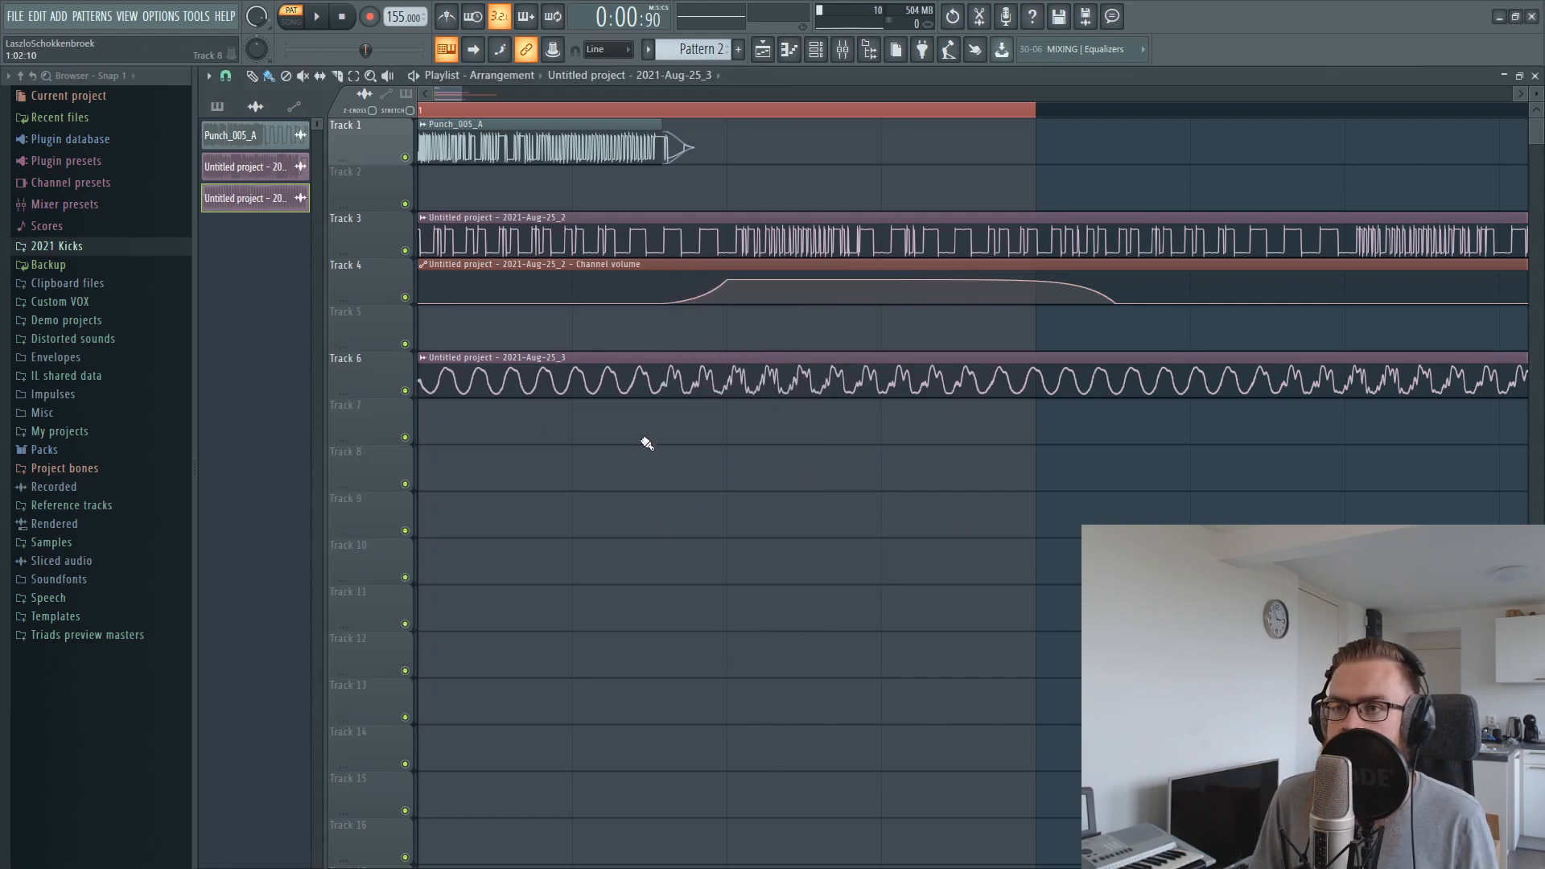
Mute playlist Track 1, shift the recorded clip on Track 6 slightly later, and play the recorded layers in song mode
click(405, 157)
drag(778, 381, 820, 359)
key(space)
scroll(821, 359, up, 3)
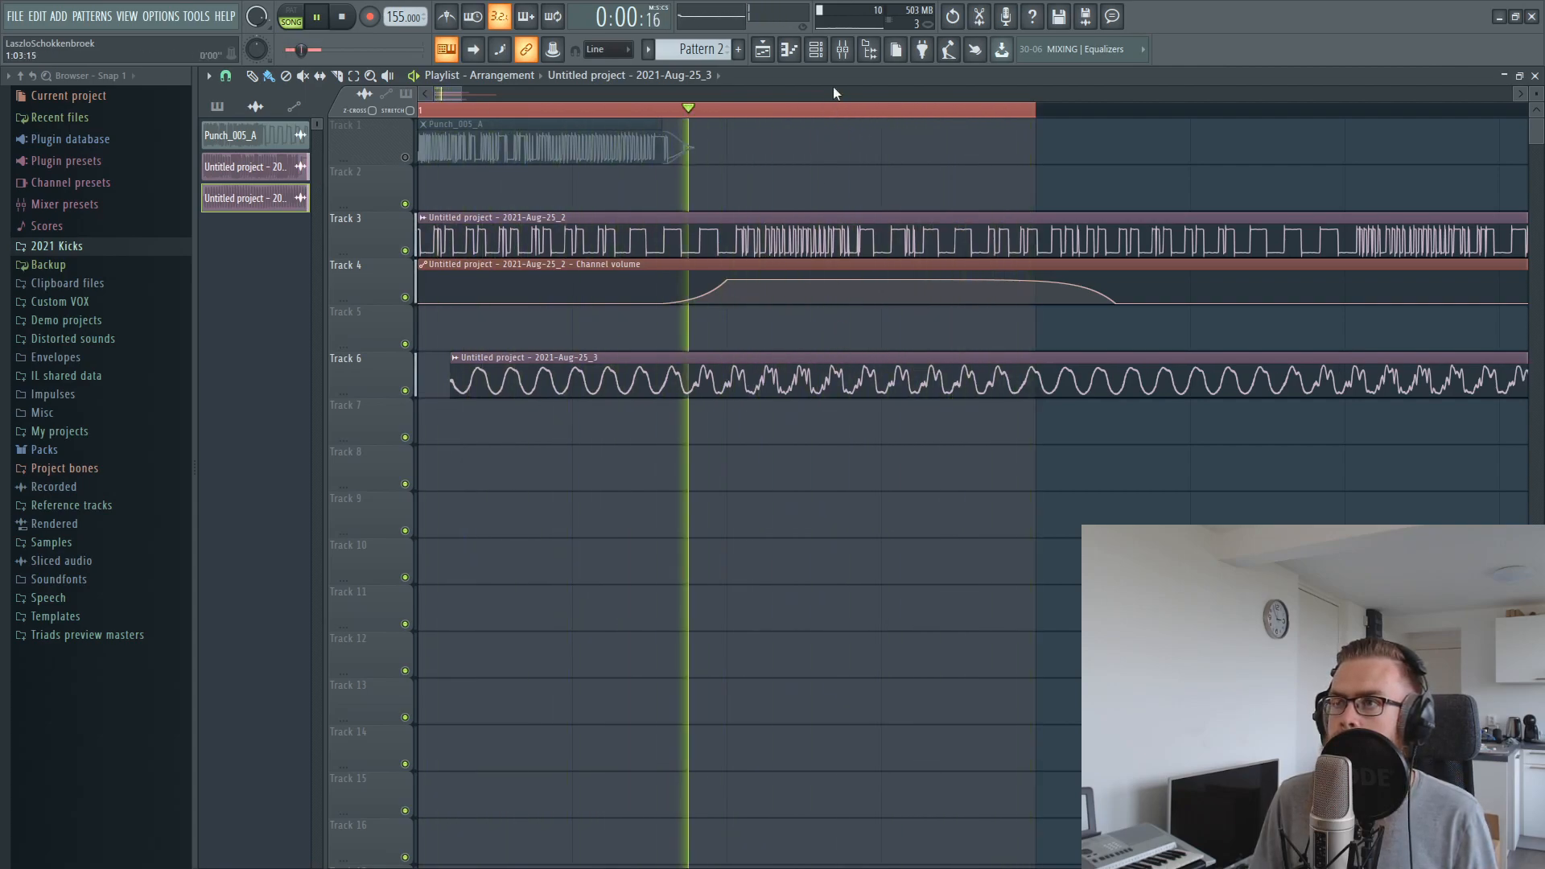
Slip the audio content inside the Track 6 clip earlier in small increments while playing the layers
scroll(803, 375, down, 12)
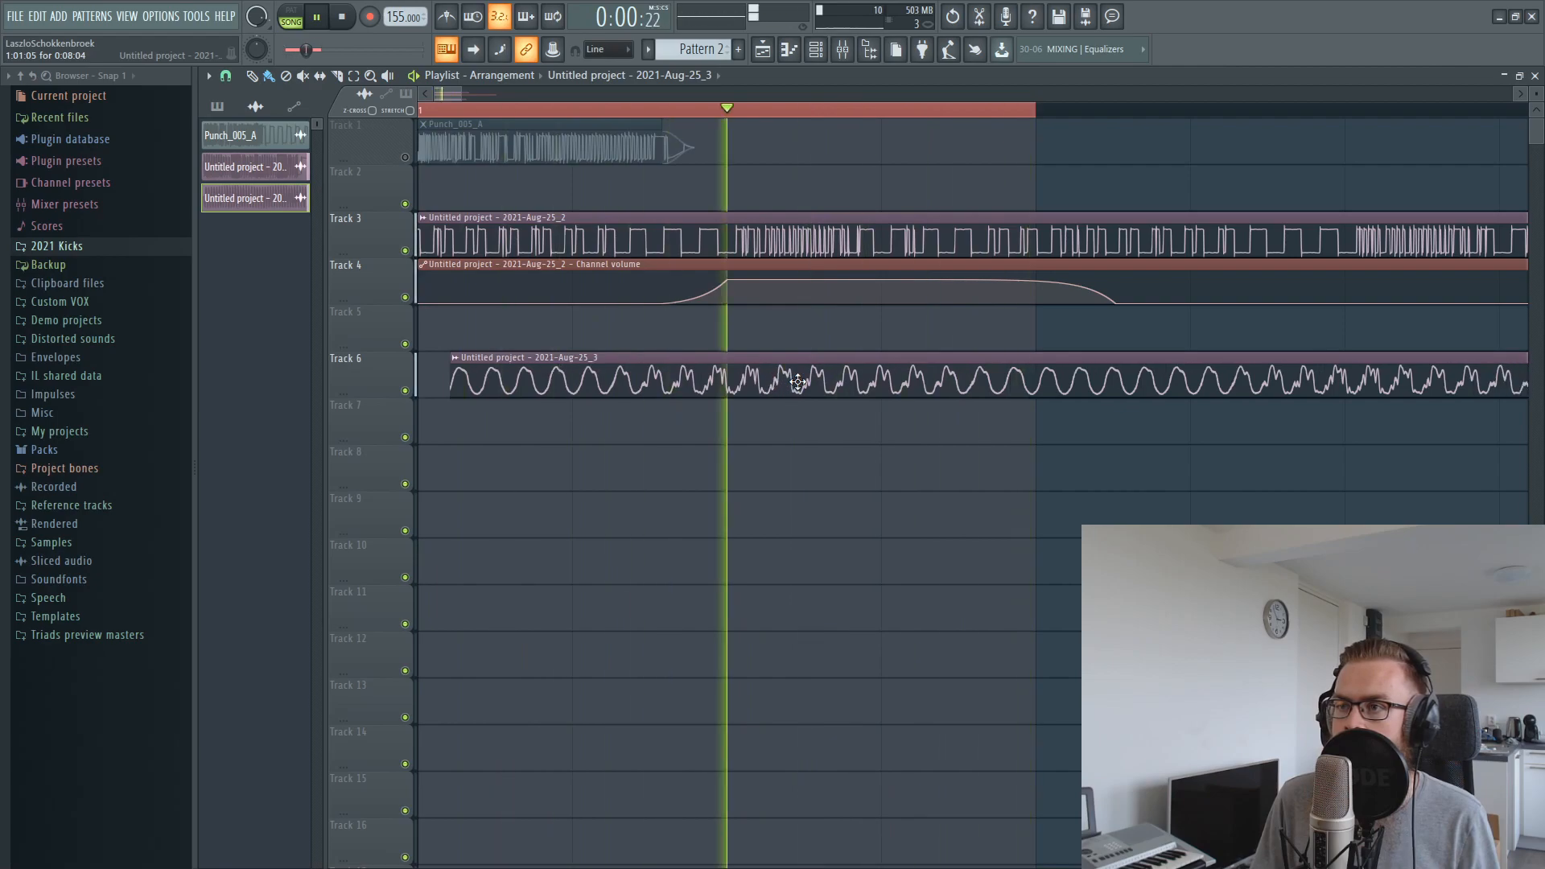
scroll(798, 382, down, 5)
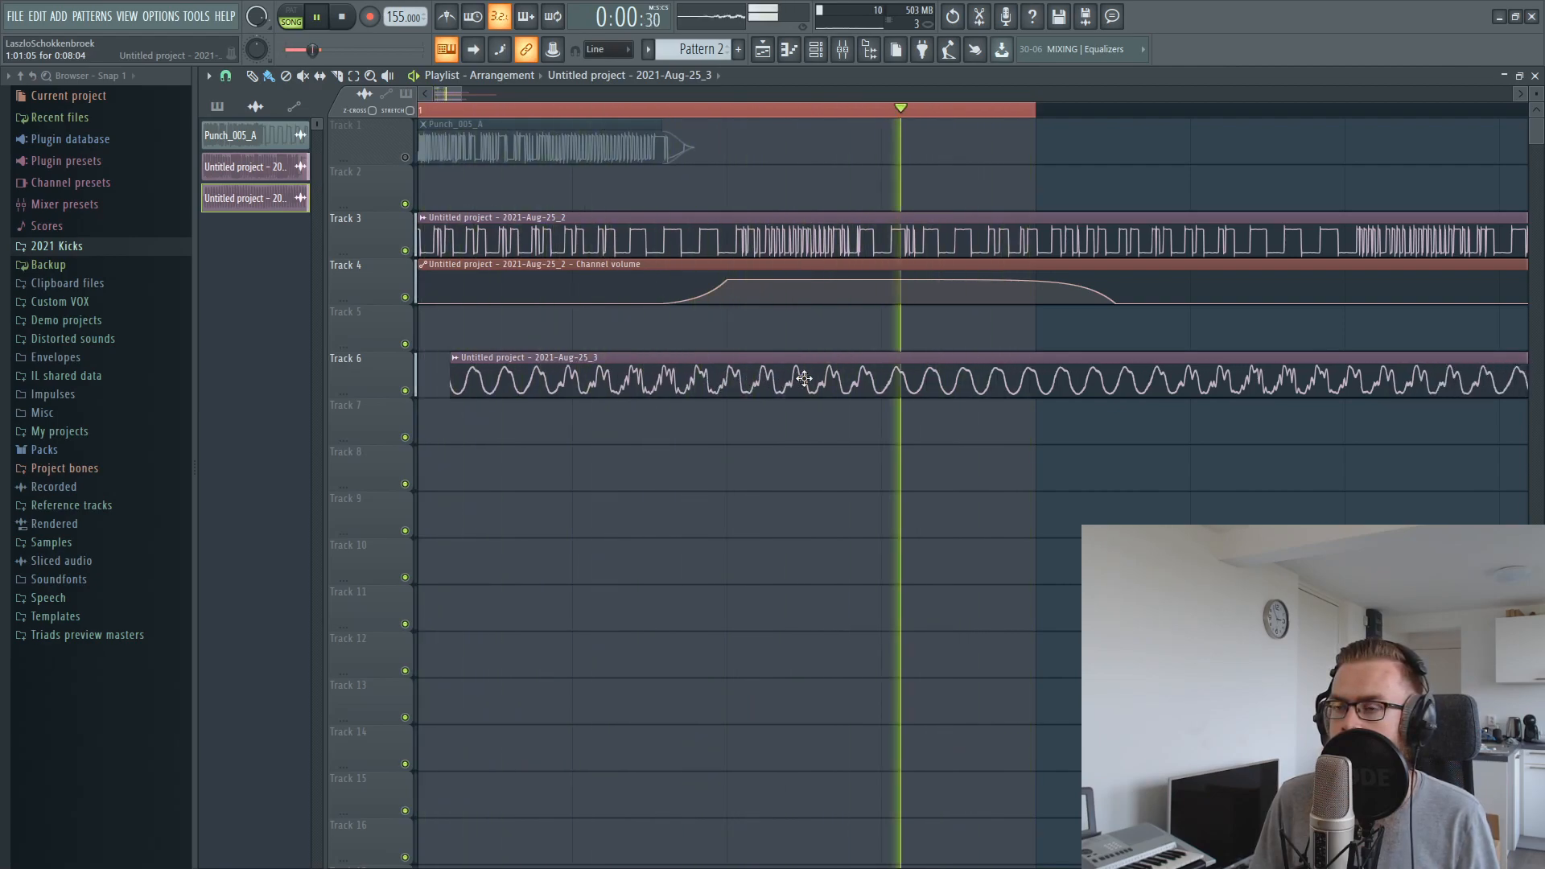
scroll(803, 378, down, 2)
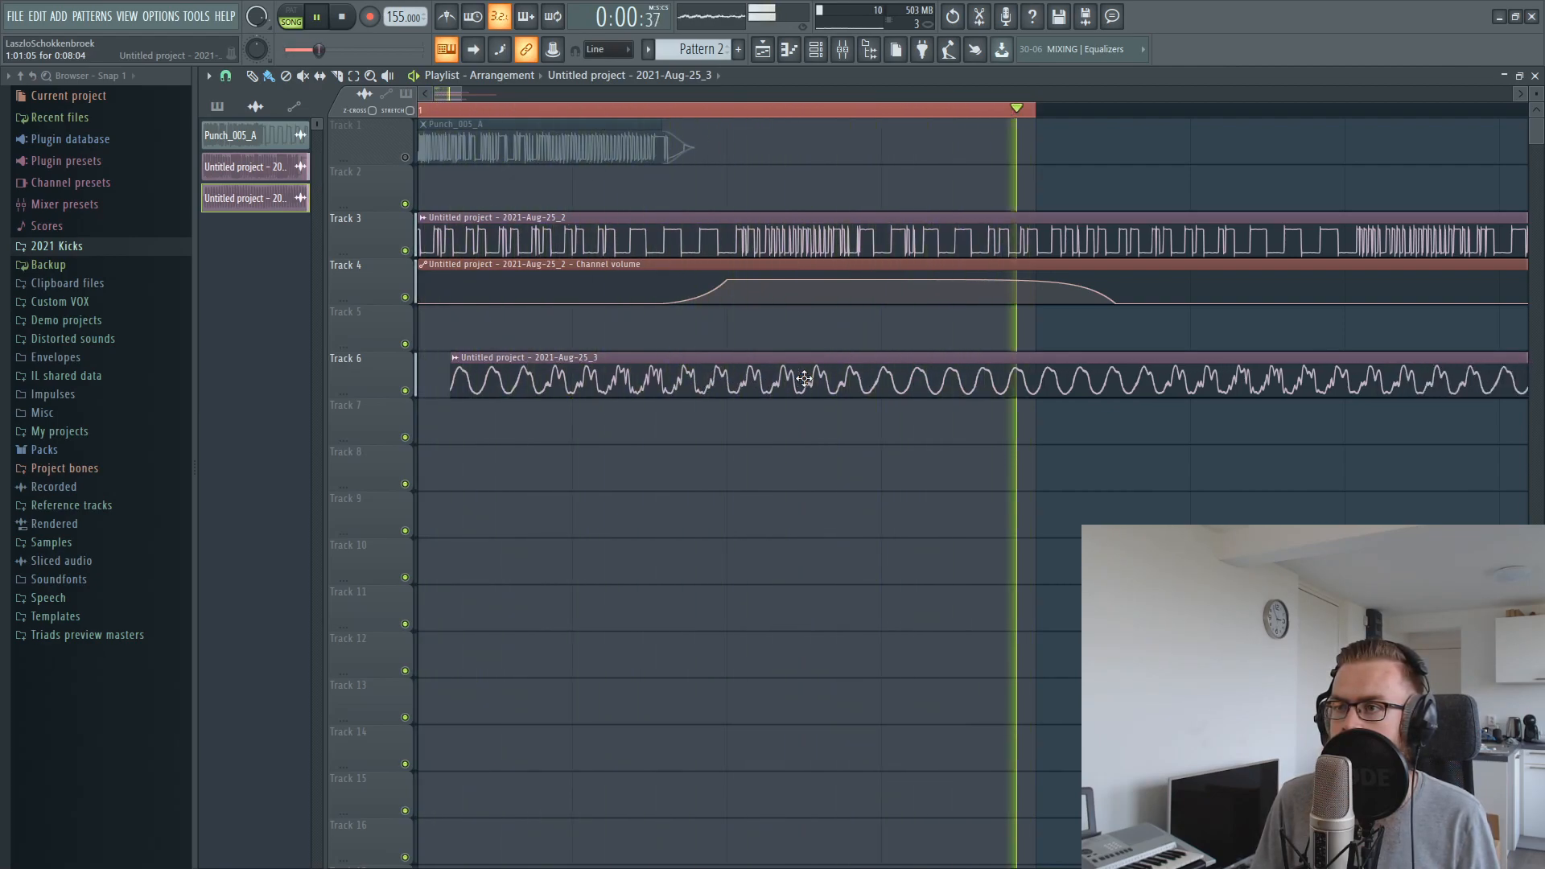
scroll(802, 378, down, 2)
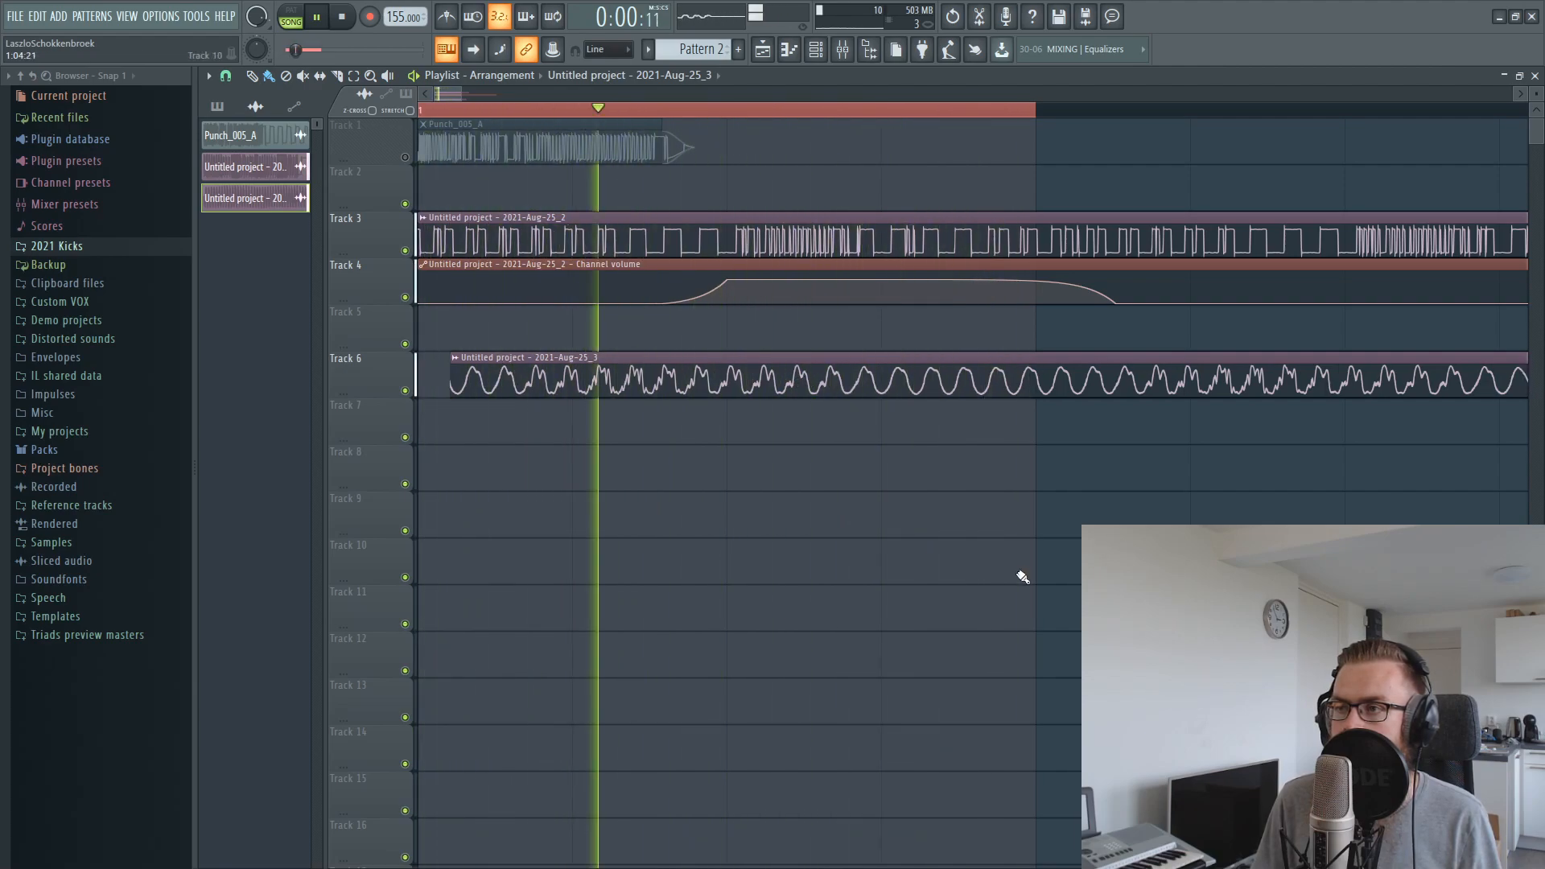
key(space)
Raise and balance the mixer levels of tracks 3 and 4 during playback, keeping track 4 slightly lower
click(842, 49)
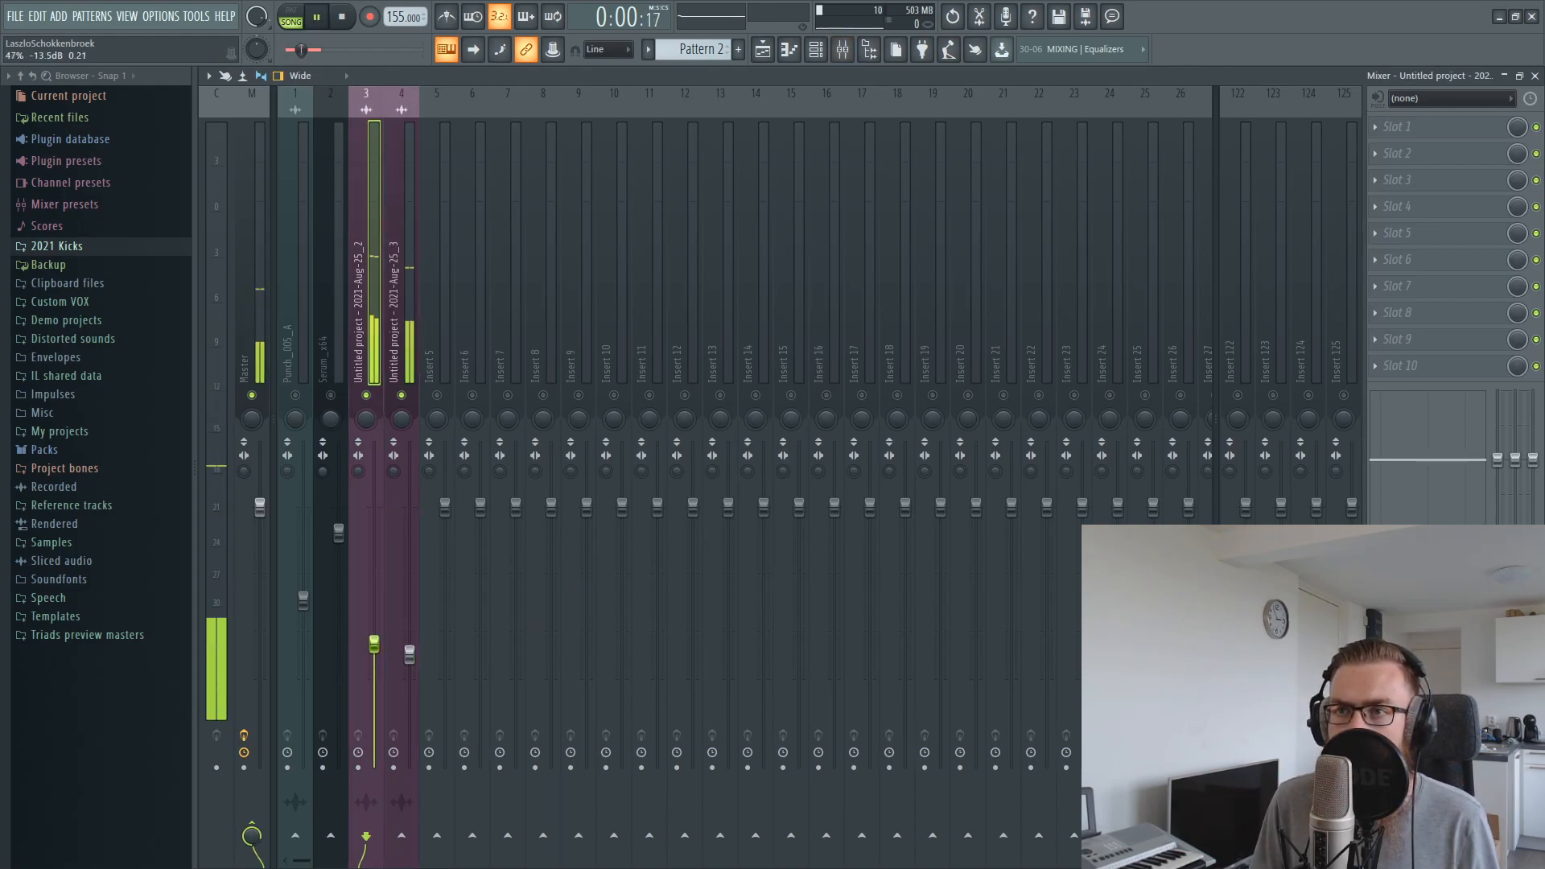
drag(409, 653, 410, 632)
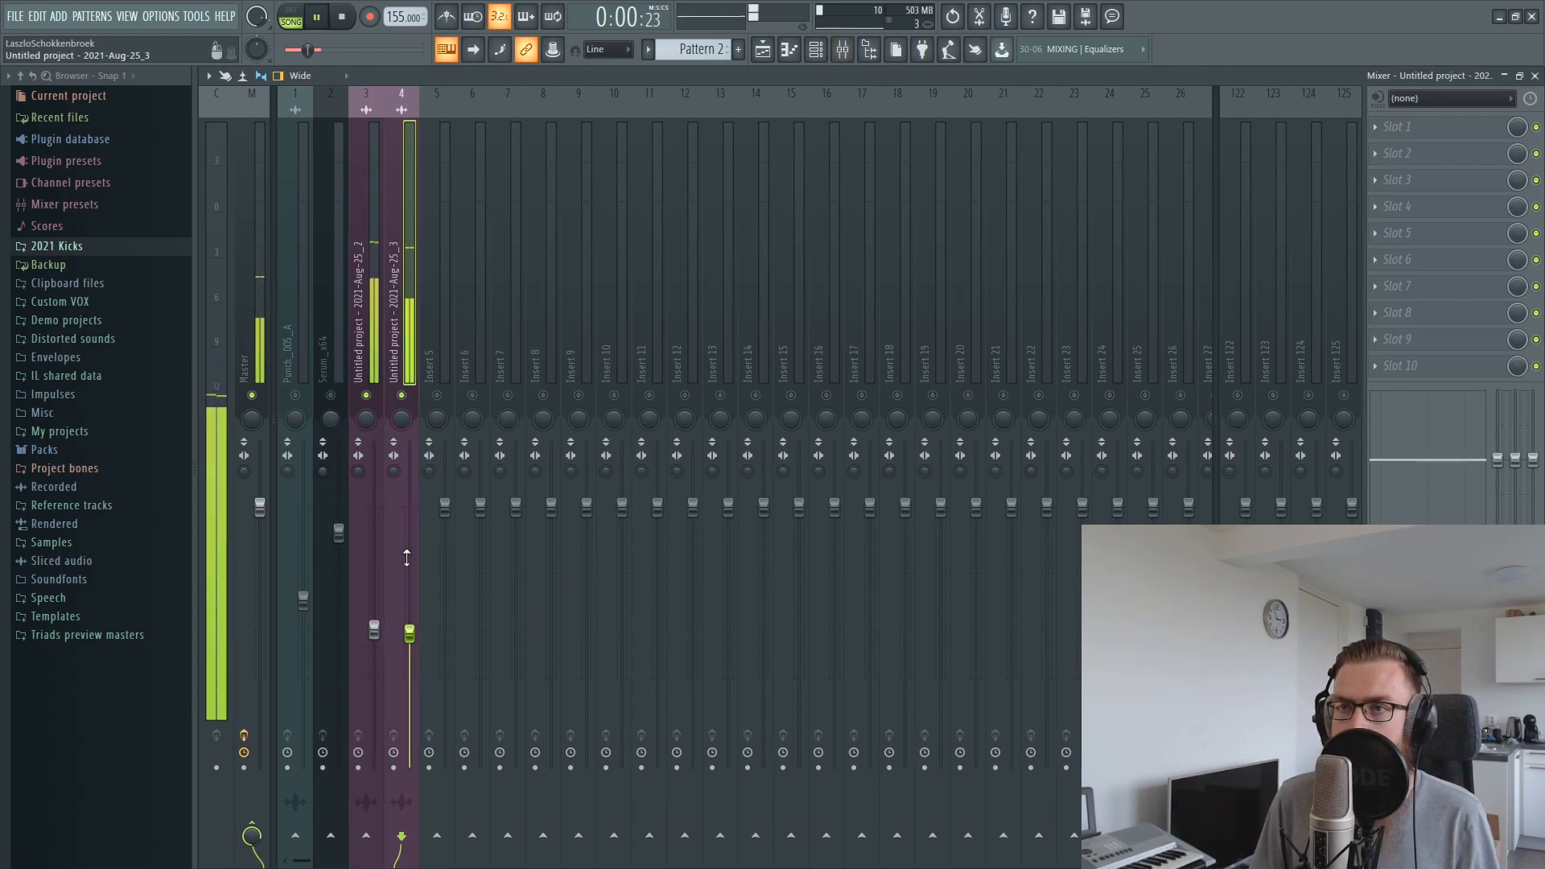
drag(409, 635, 374, 613)
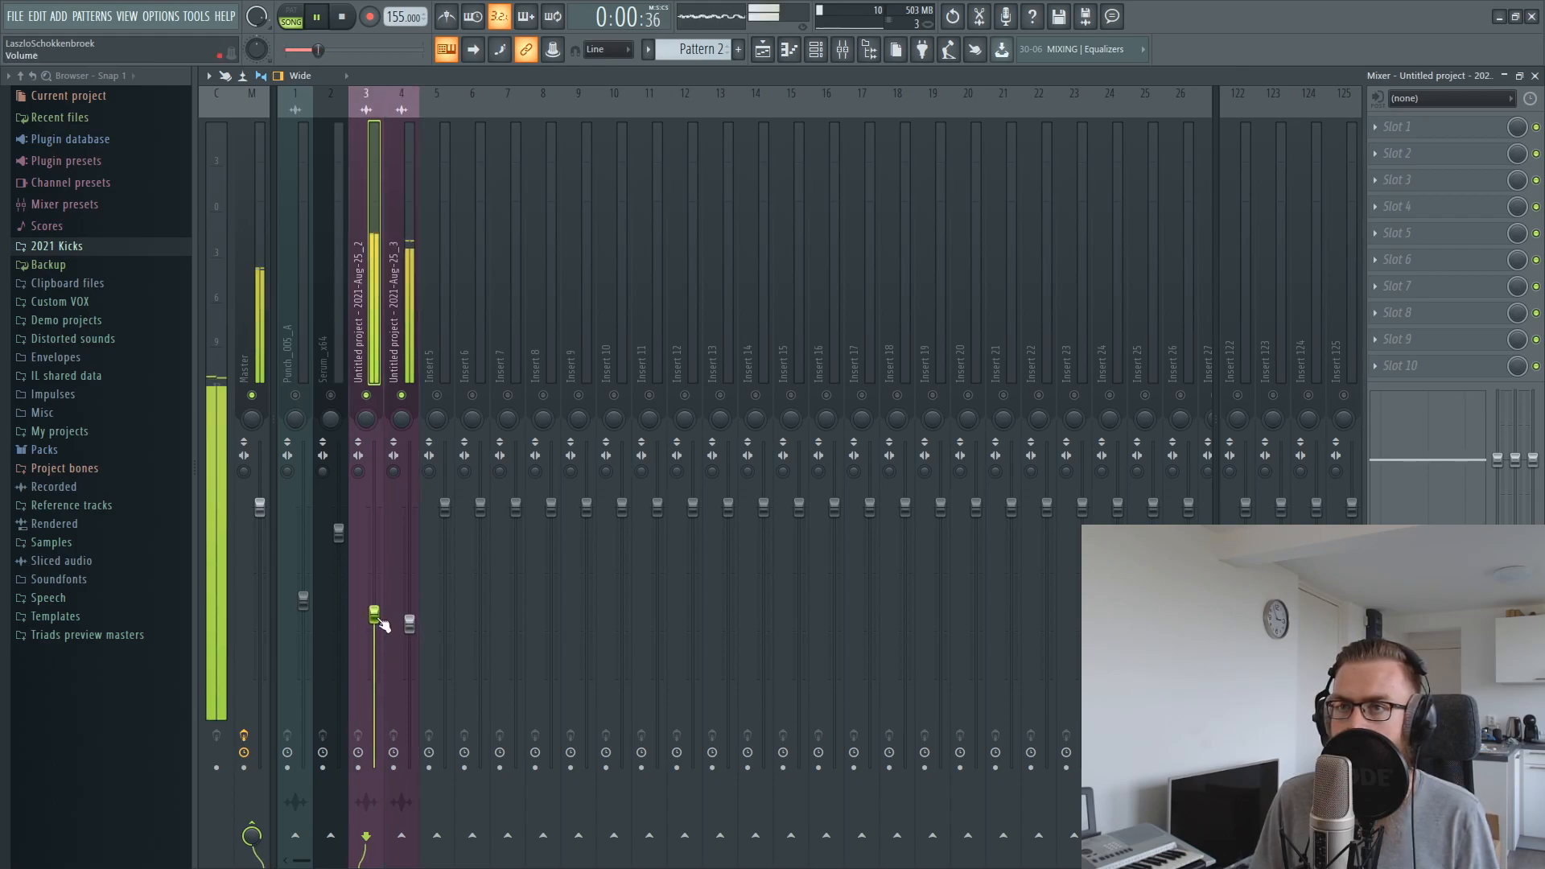
click(410, 623)
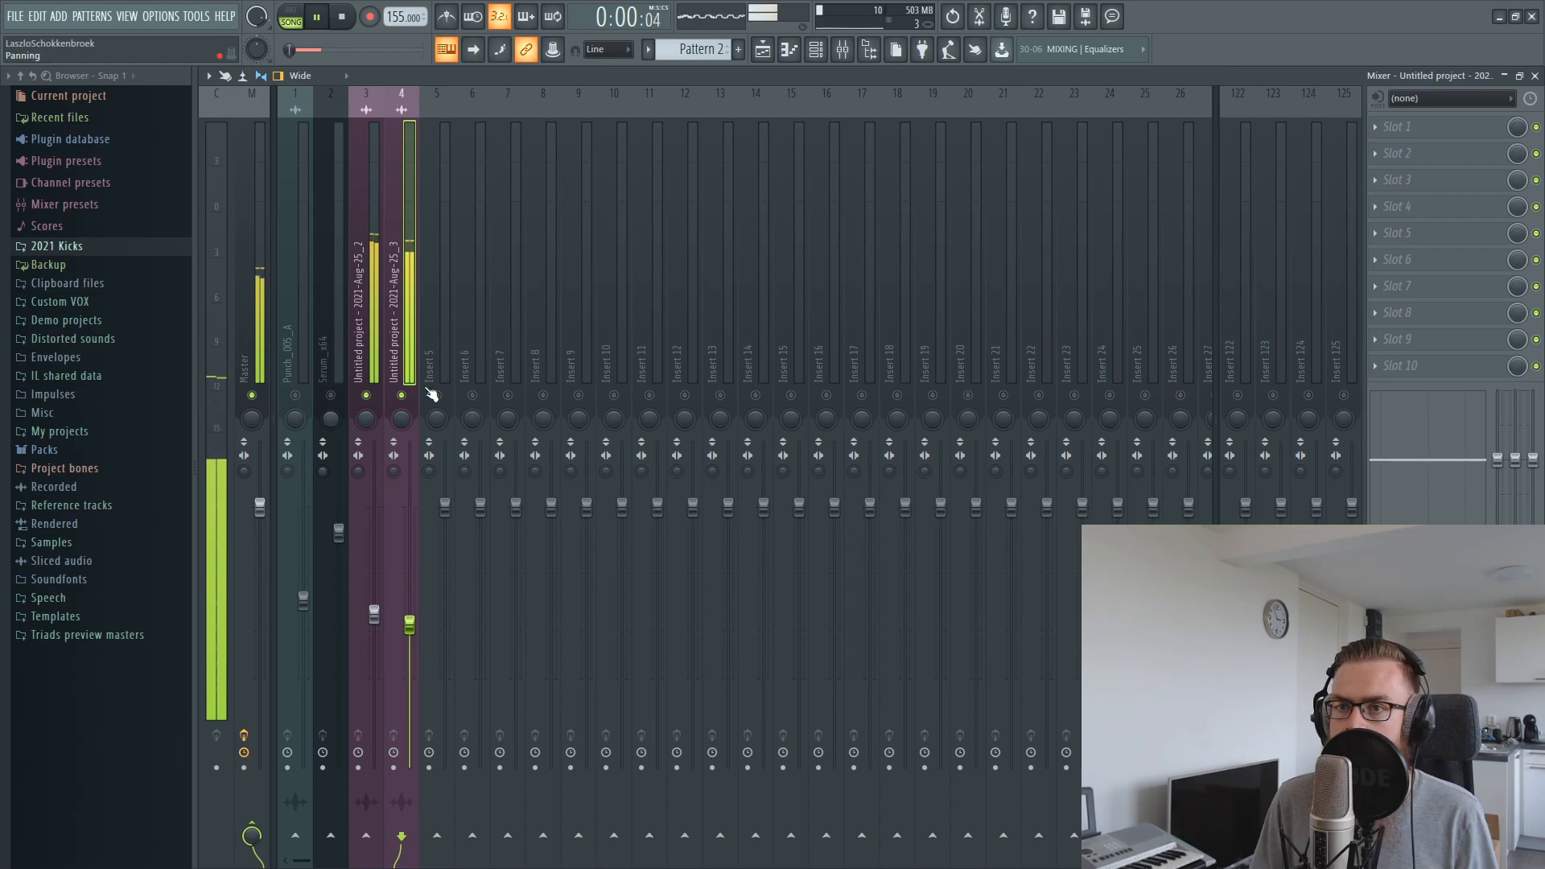
key(space)
Unmute playlist Track 1 and the Punch_005_A mixer track, and play all layers together
click(769, 44)
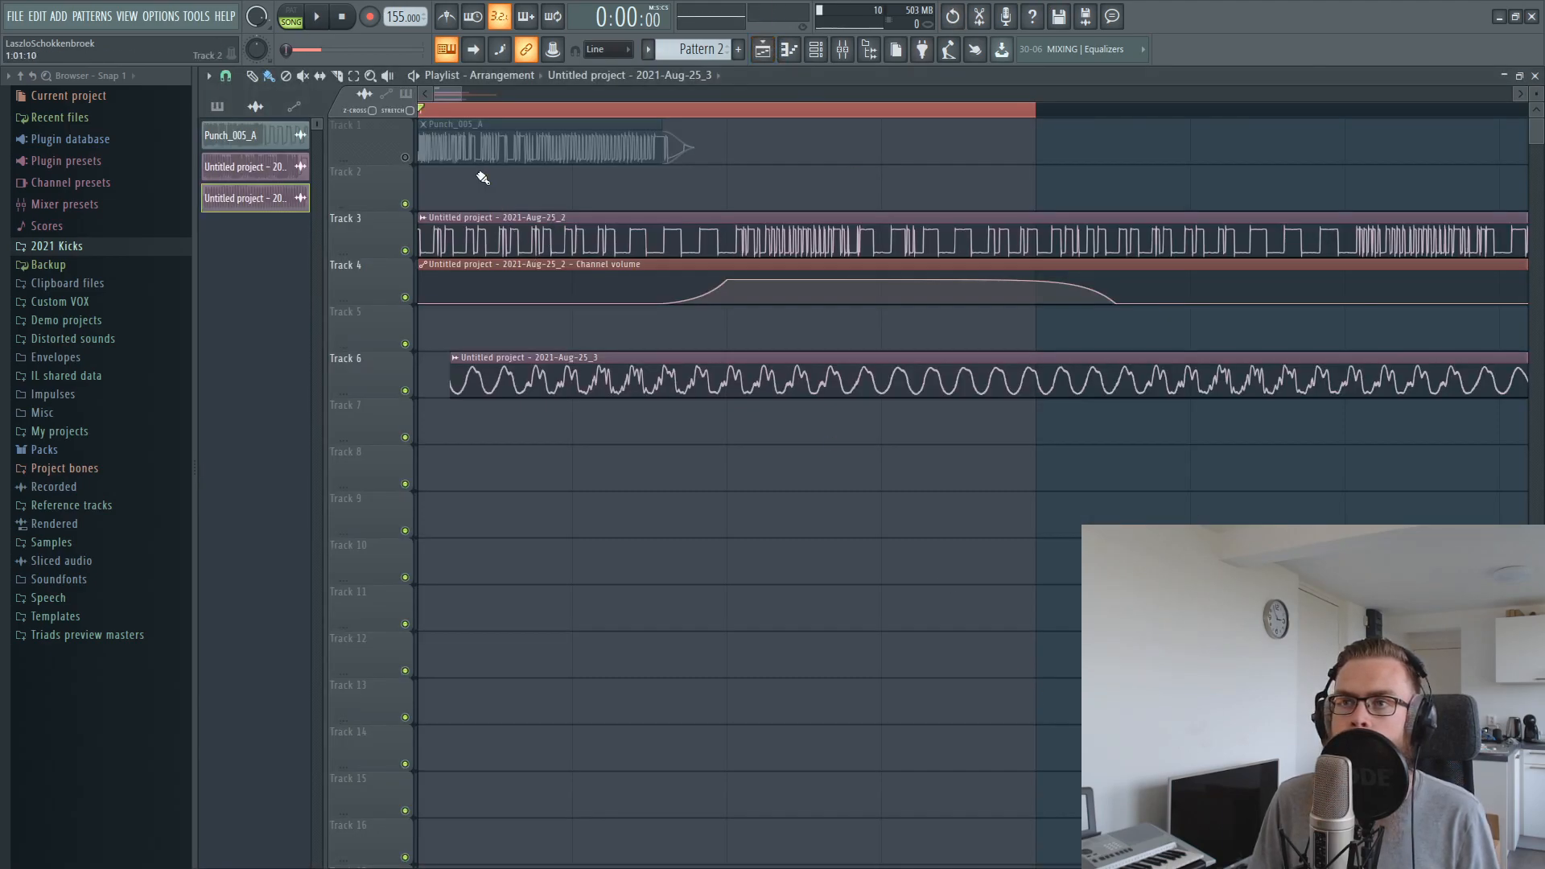
click(405, 156)
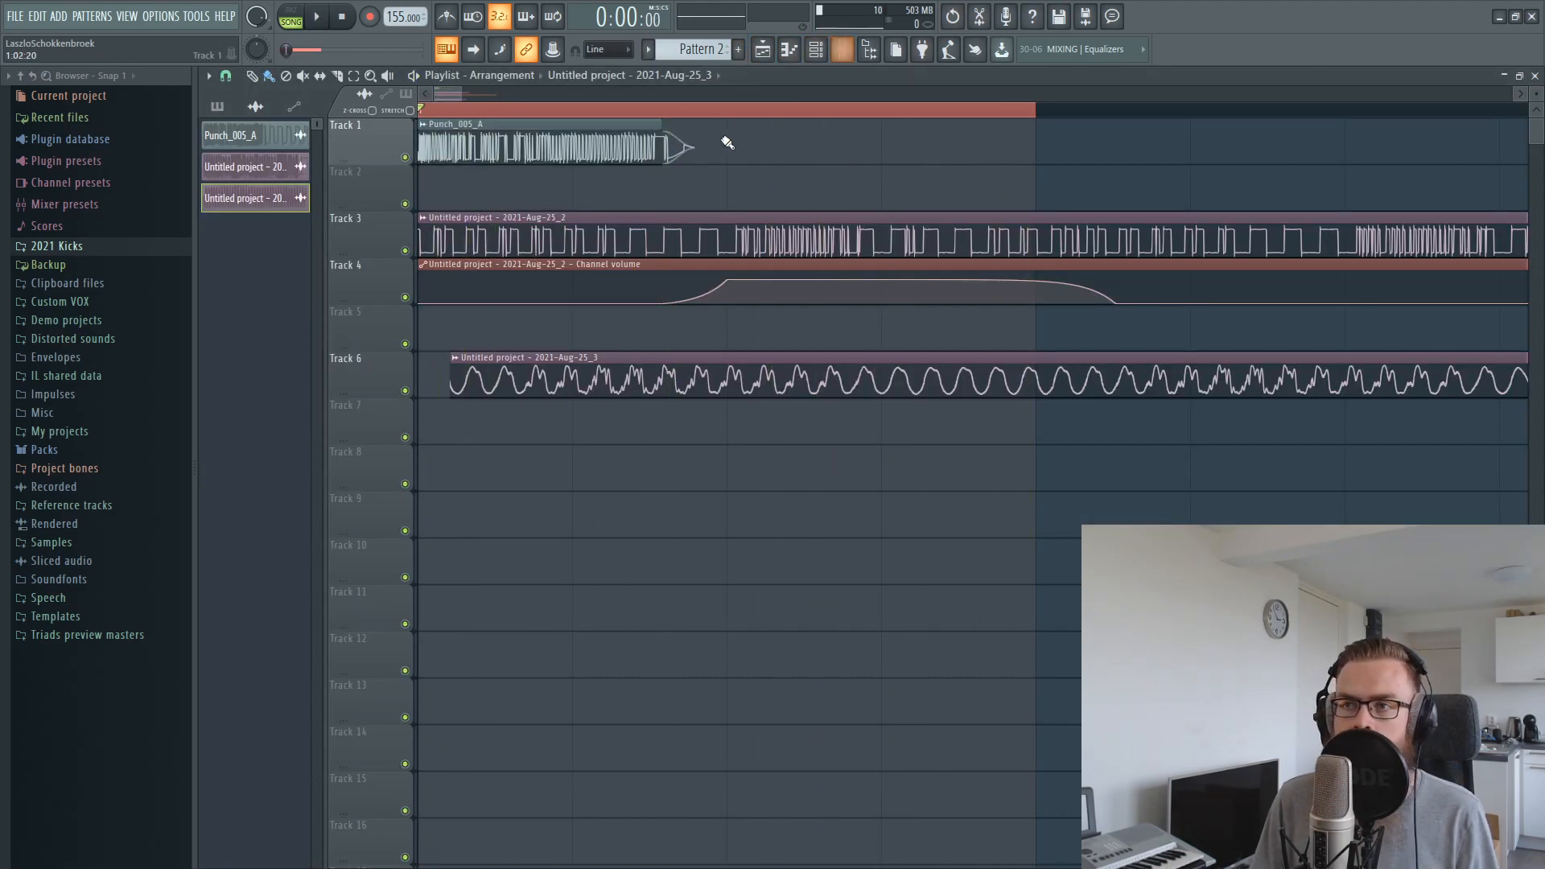
click(839, 50)
click(296, 395)
key(space)
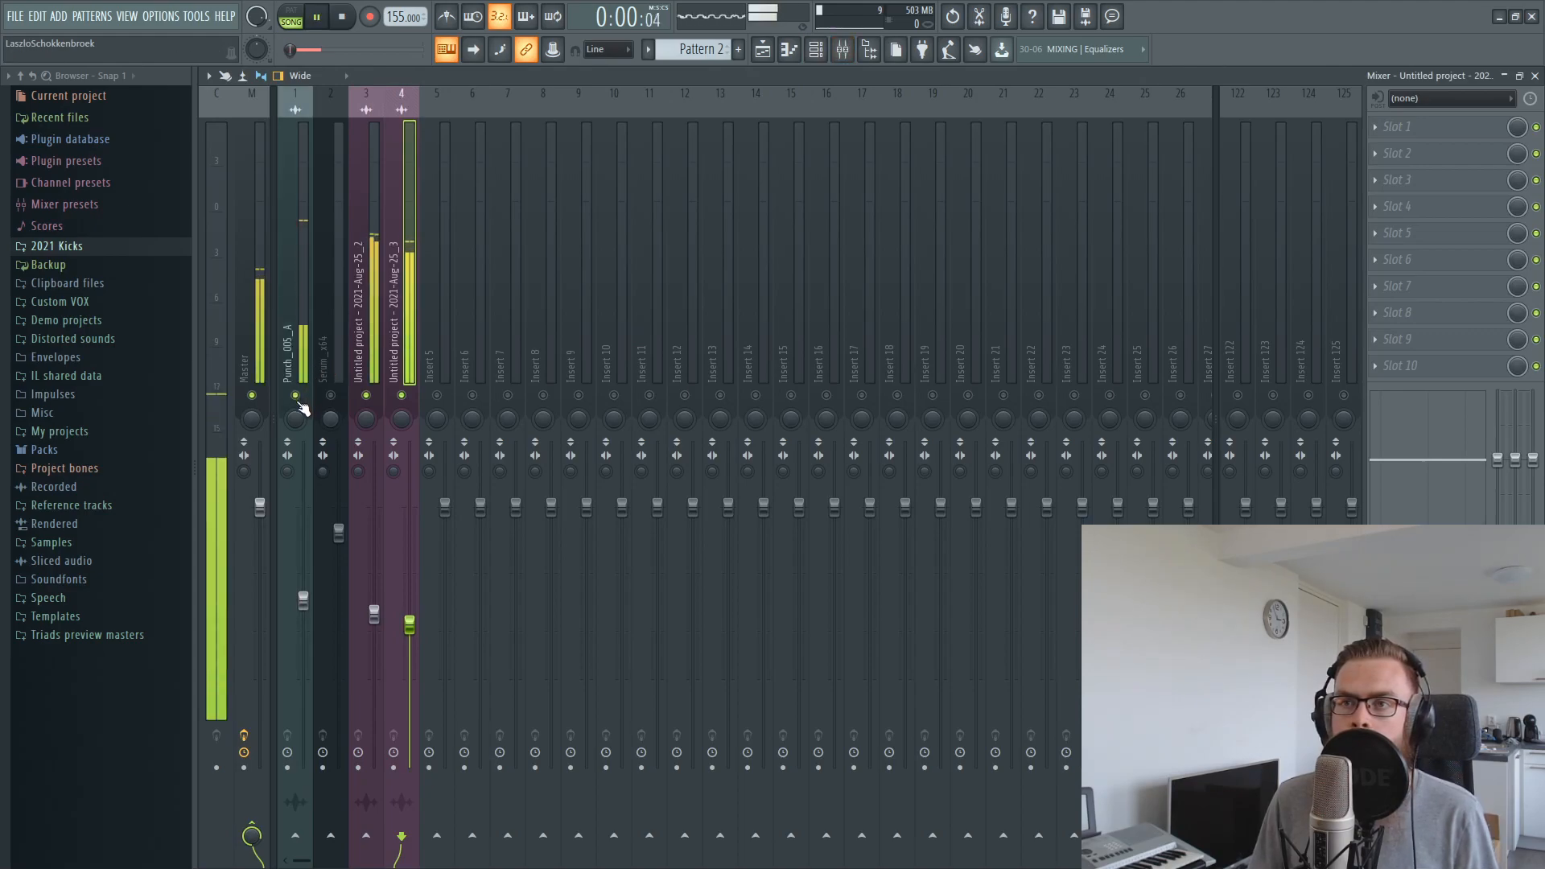
Raise the Punch_005_A mixer level slightly, mute it again, and raise the level of mixer track 4
click(303, 602)
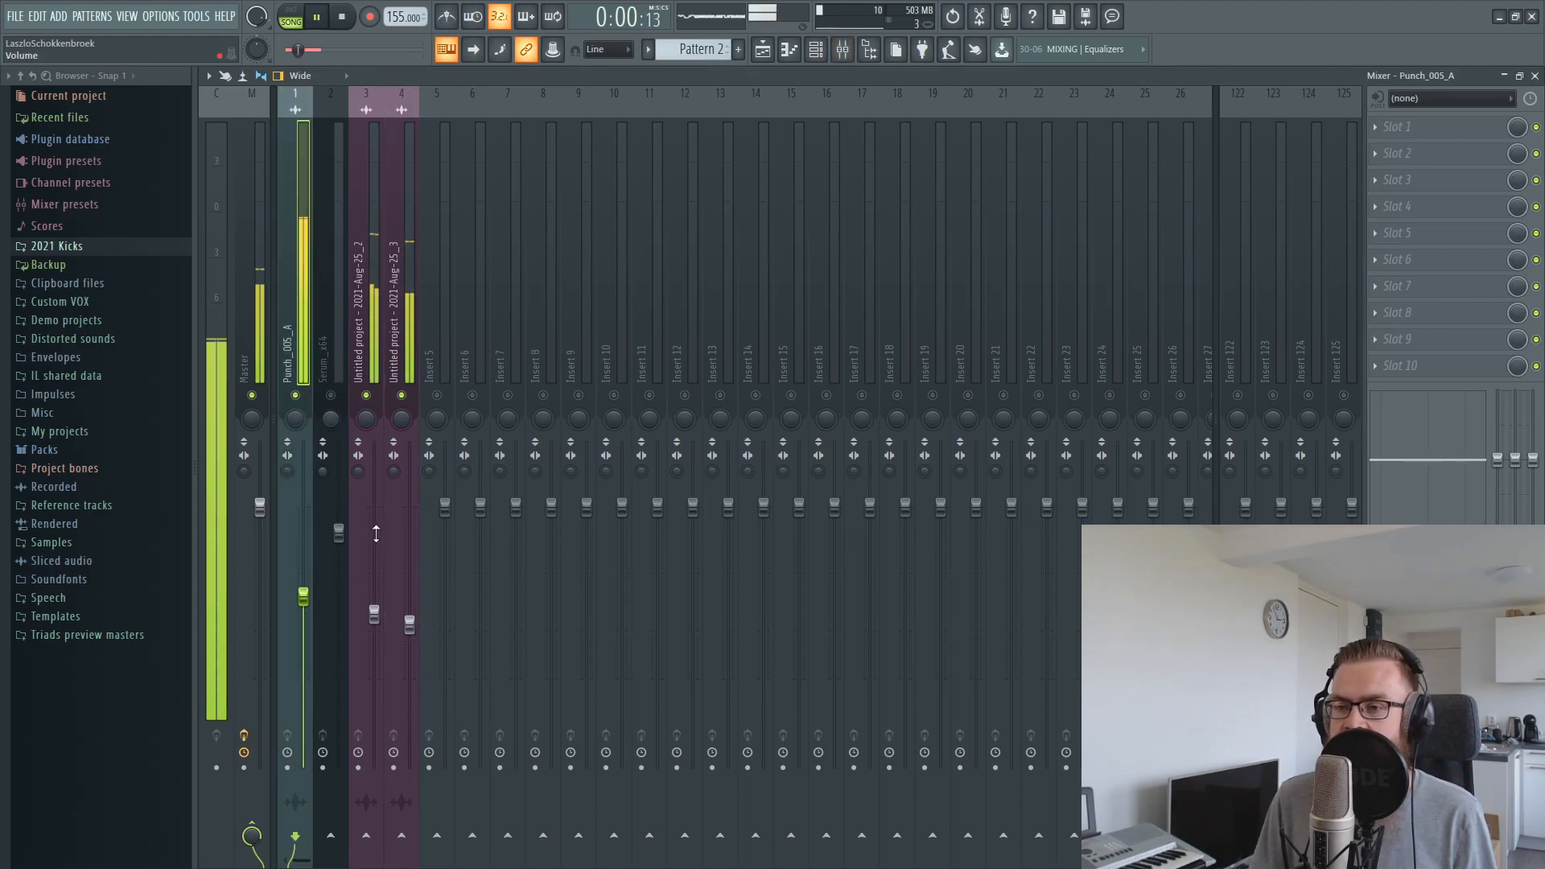
click(411, 287)
drag(410, 614, 410, 615)
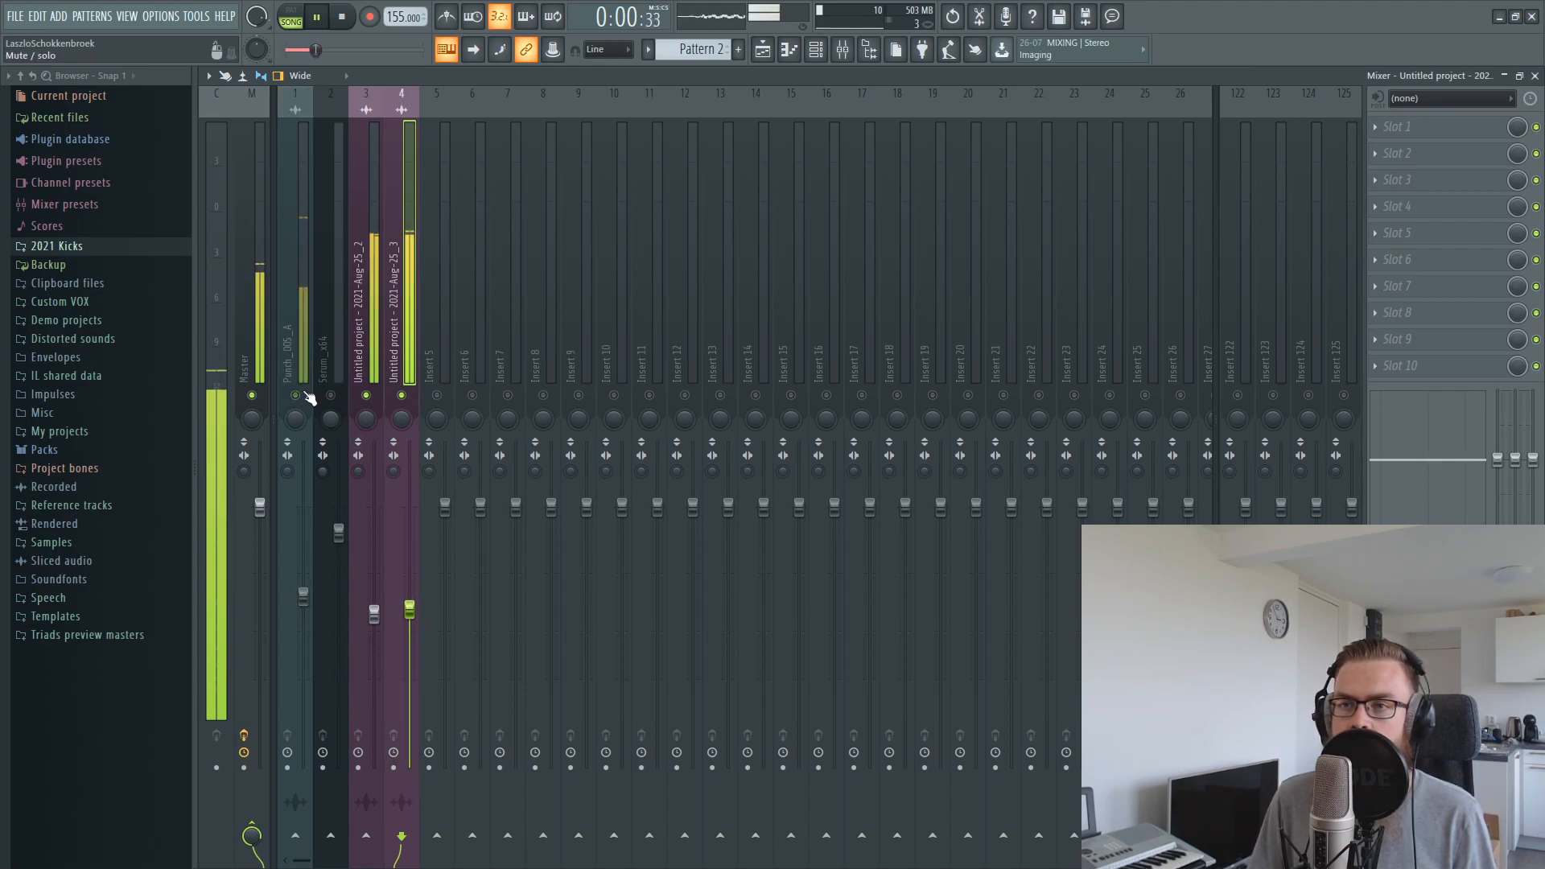
Insert FabFilter Pro-Q 2 in the first effect slot of mixer track 3
click(362, 204)
click(1421, 126)
click(1205, 471)
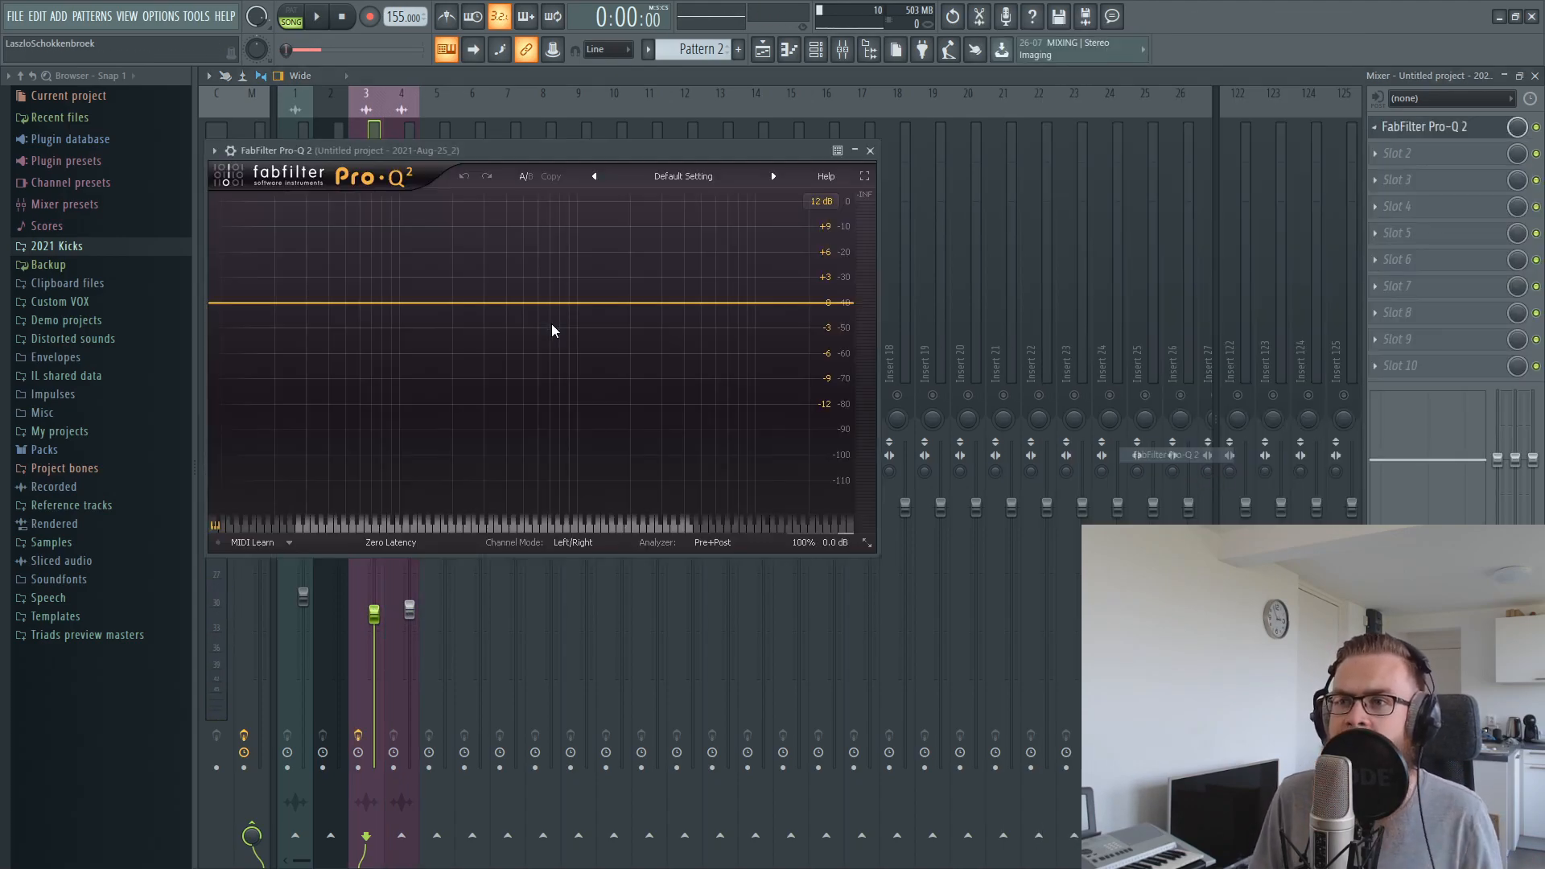
drag(512, 158, 683, 258)
Shape track 3's EQ with boosts at about 151 Hz (+1.52 dB) and 386 Hz (+2 dB) and a narrow cut between them
drag(671, 401, 603, 397)
key(space)
scroll(623, 434, up, 6)
scroll(631, 435, down, 2)
key(space)
key(space)
scroll(601, 390, down, 2)
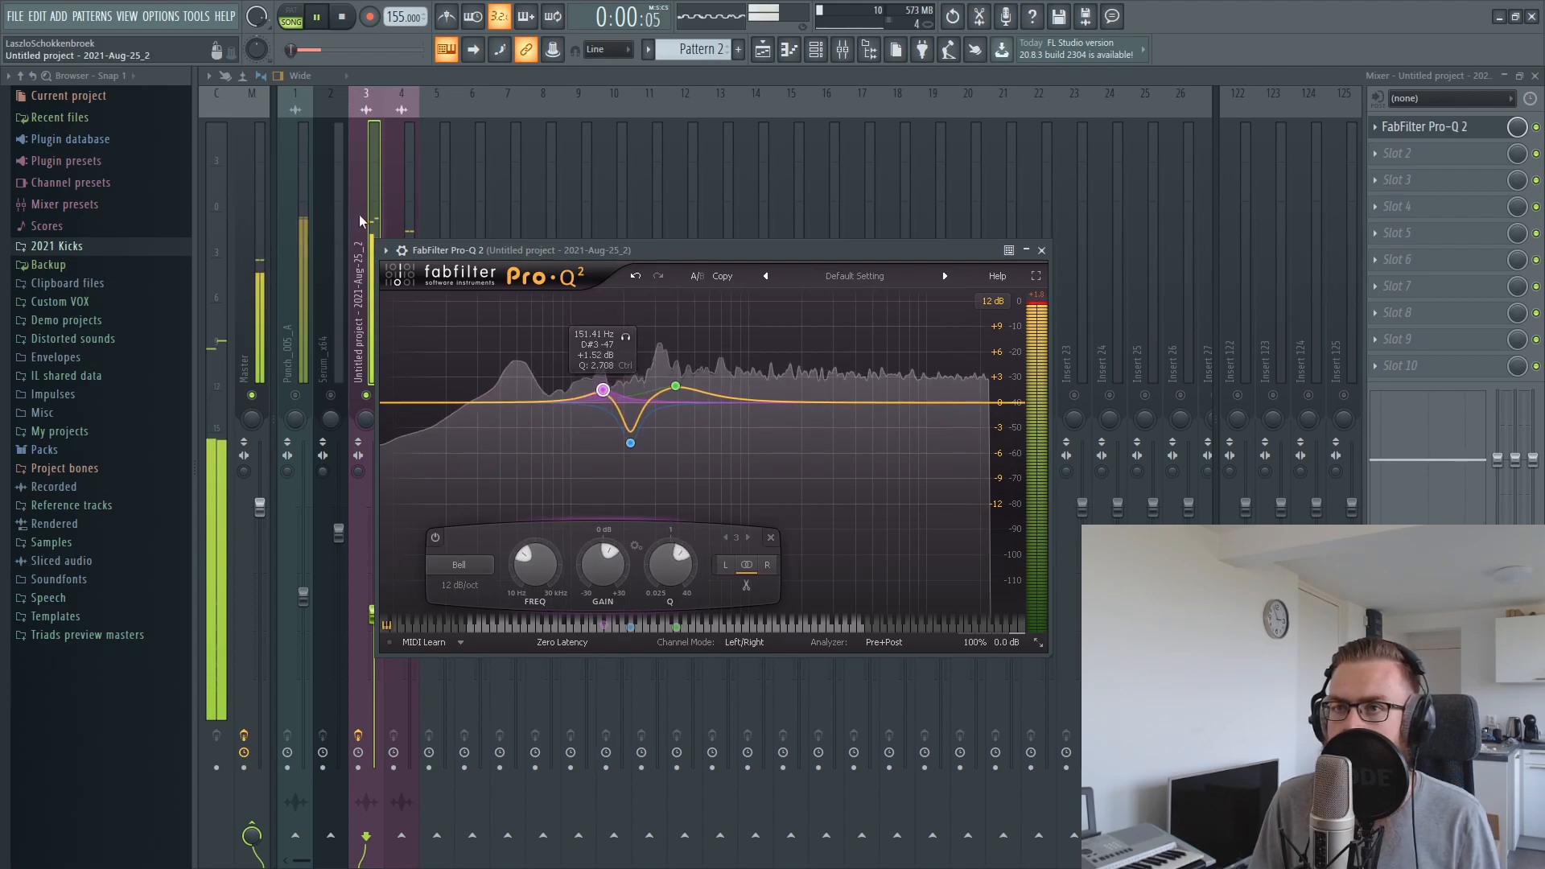
Close the EQ and try mixer track 4 at about -9.8 dB while playing the layers
click(362, 239)
key(space)
click(400, 615)
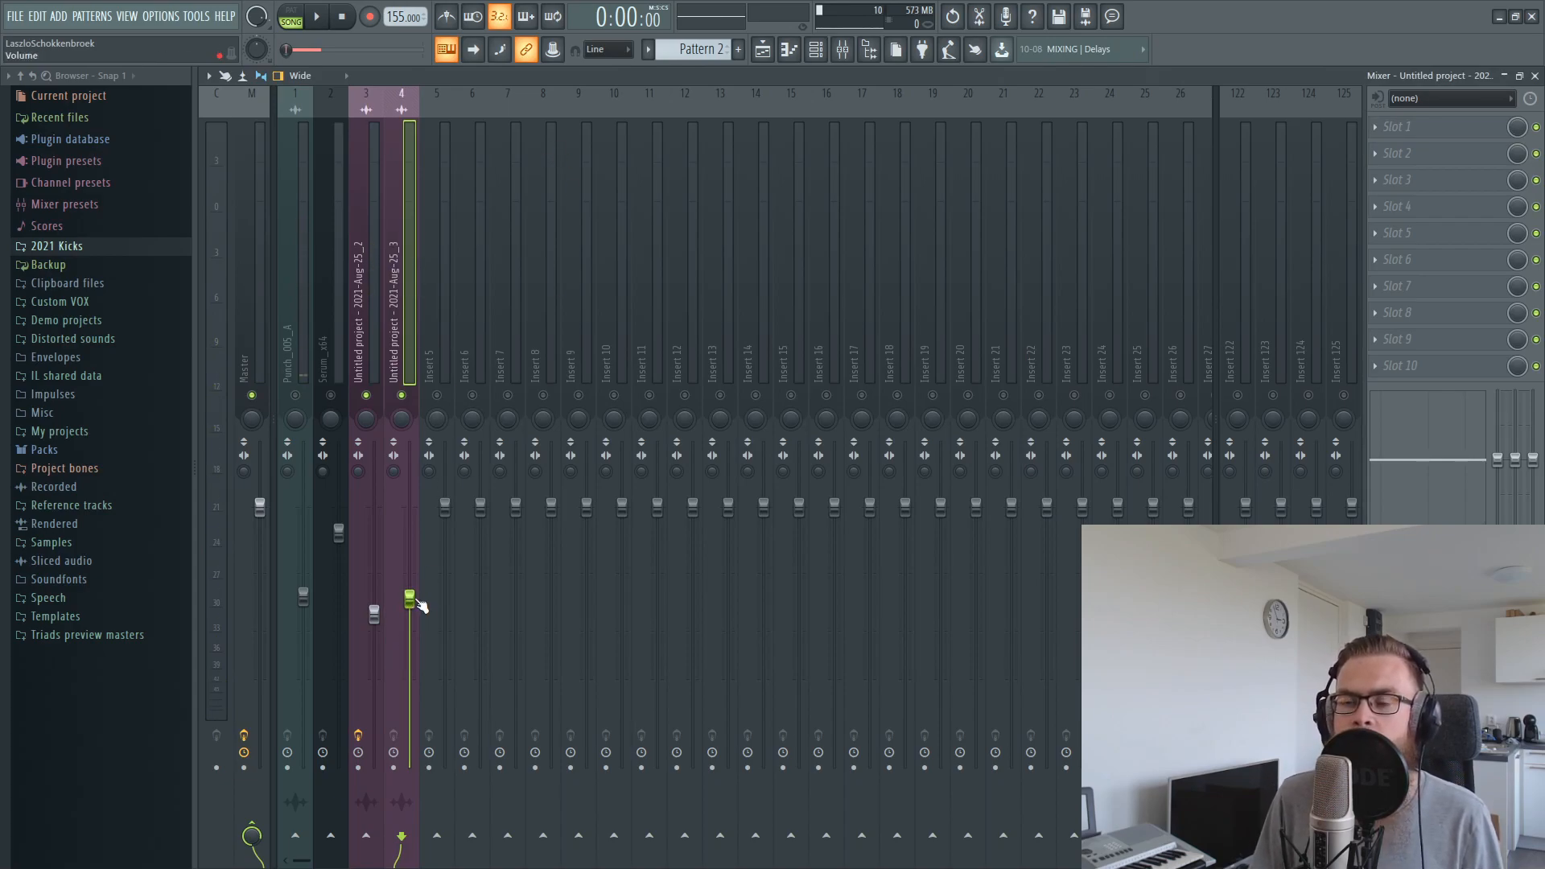
key(space)
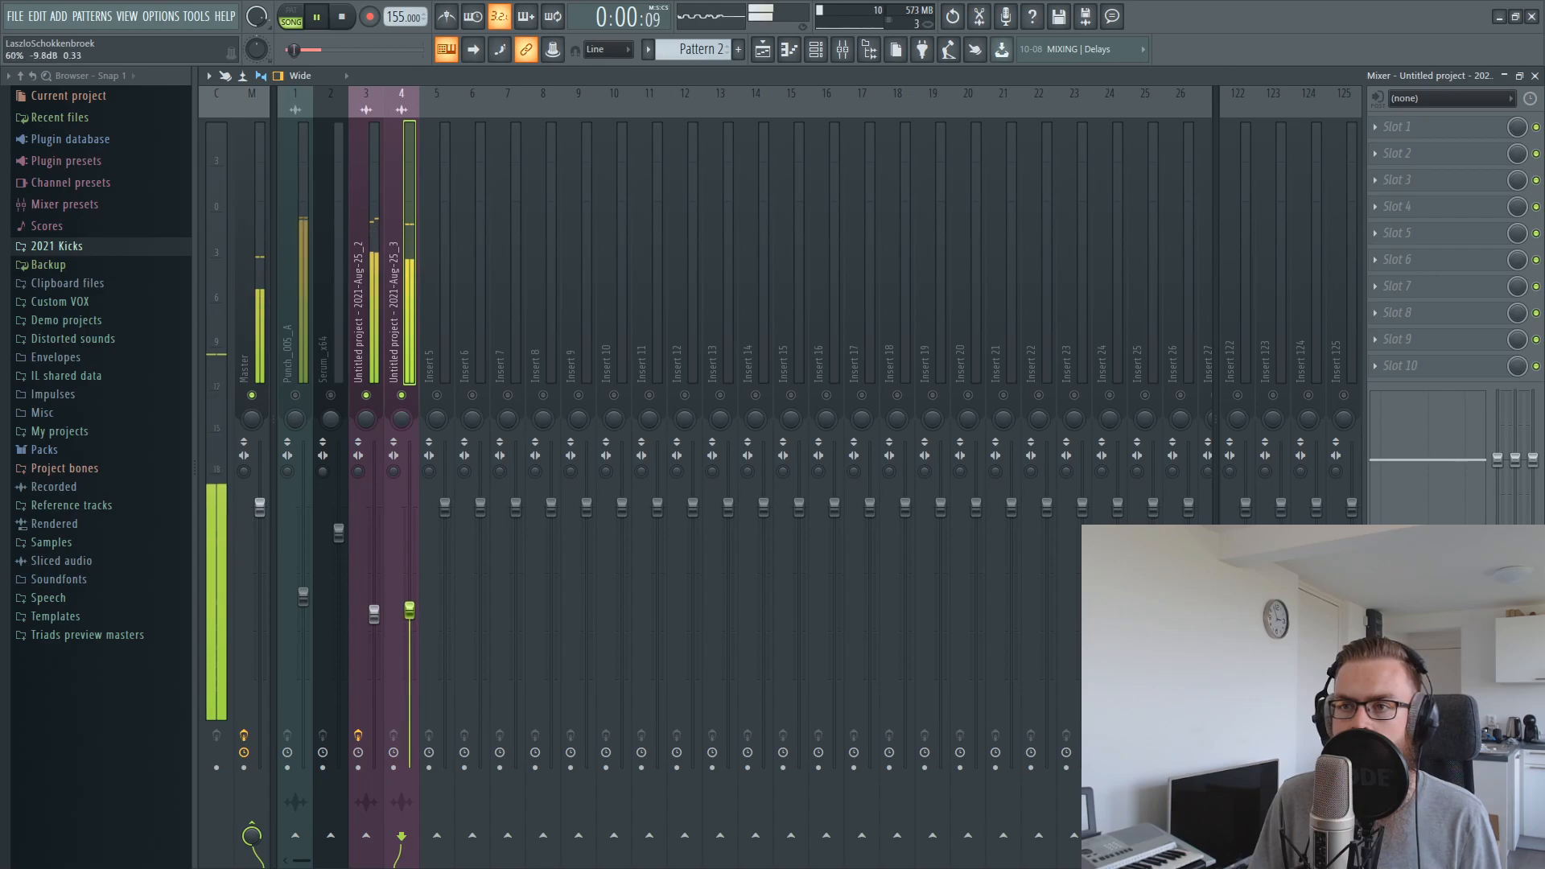
click(1388, 128)
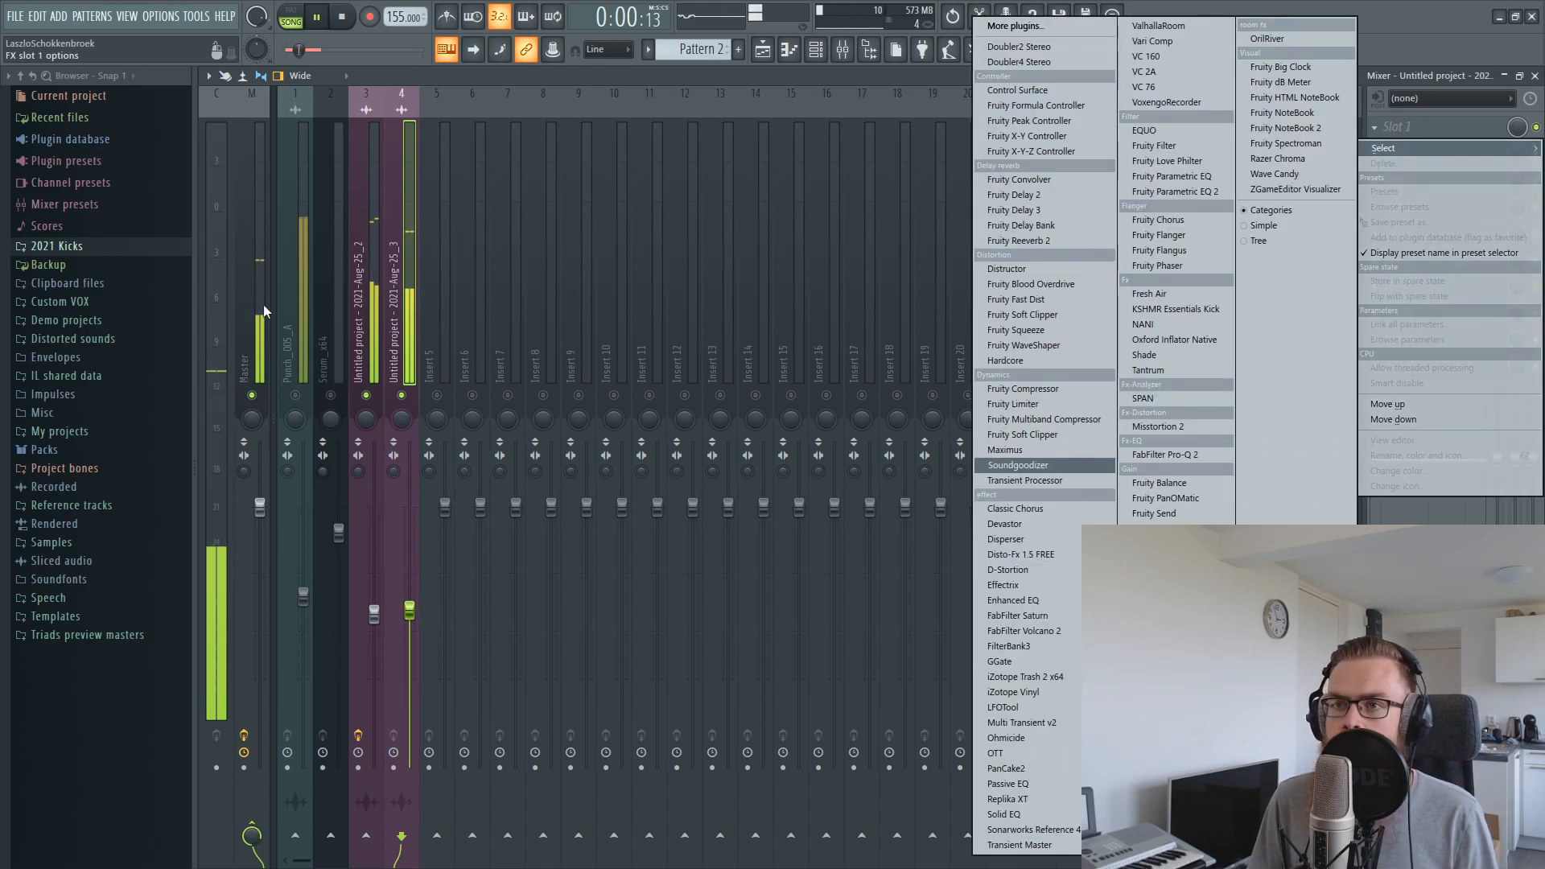
click(1164, 455)
Refine the upper boost in track 3's Pro-Q 2 to about 323.76 Hz, +3.05 dB and Q 1.870
click(1432, 126)
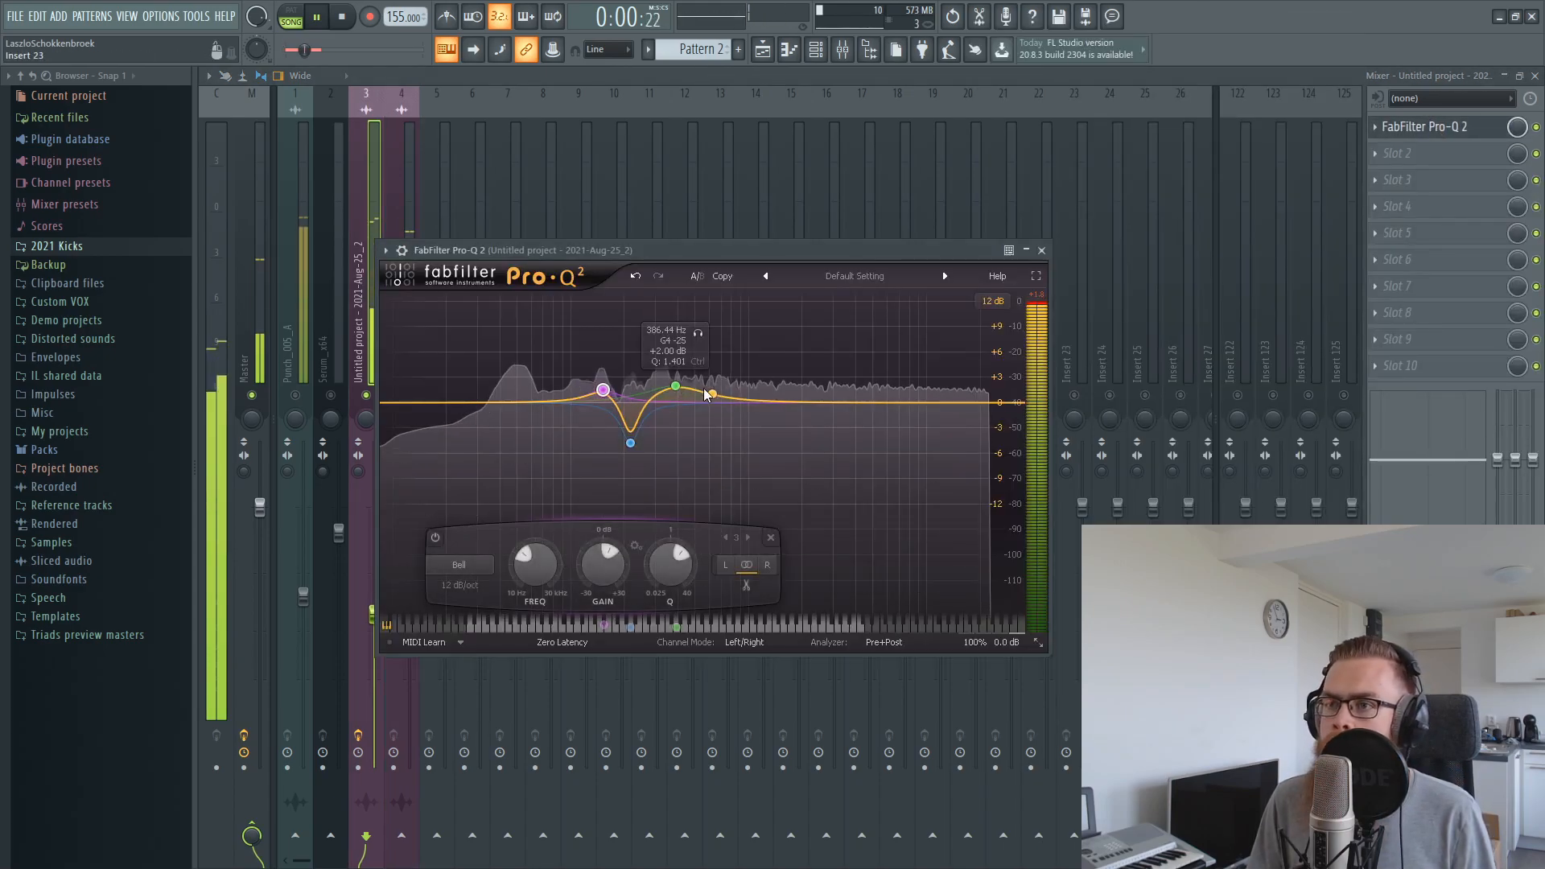
mouse_move(675, 387)
mouse_down()
mouse_move(669, 358)
mouse_move(664, 385)
mouse_up()
scroll(670, 358, up, 5)
scroll(667, 366, down, 3)
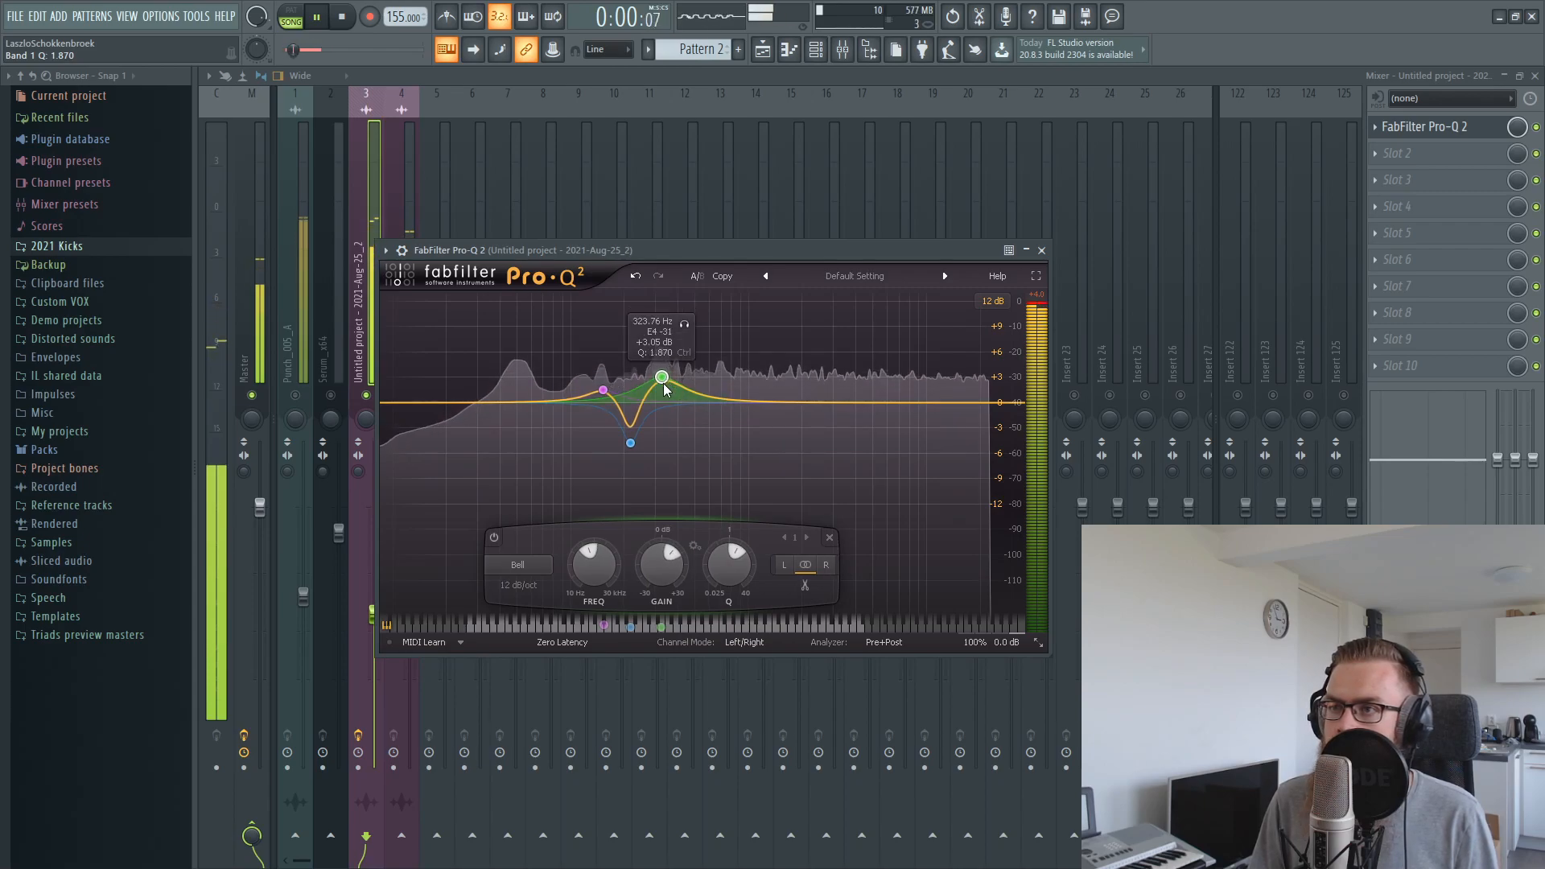
click(1041, 251)
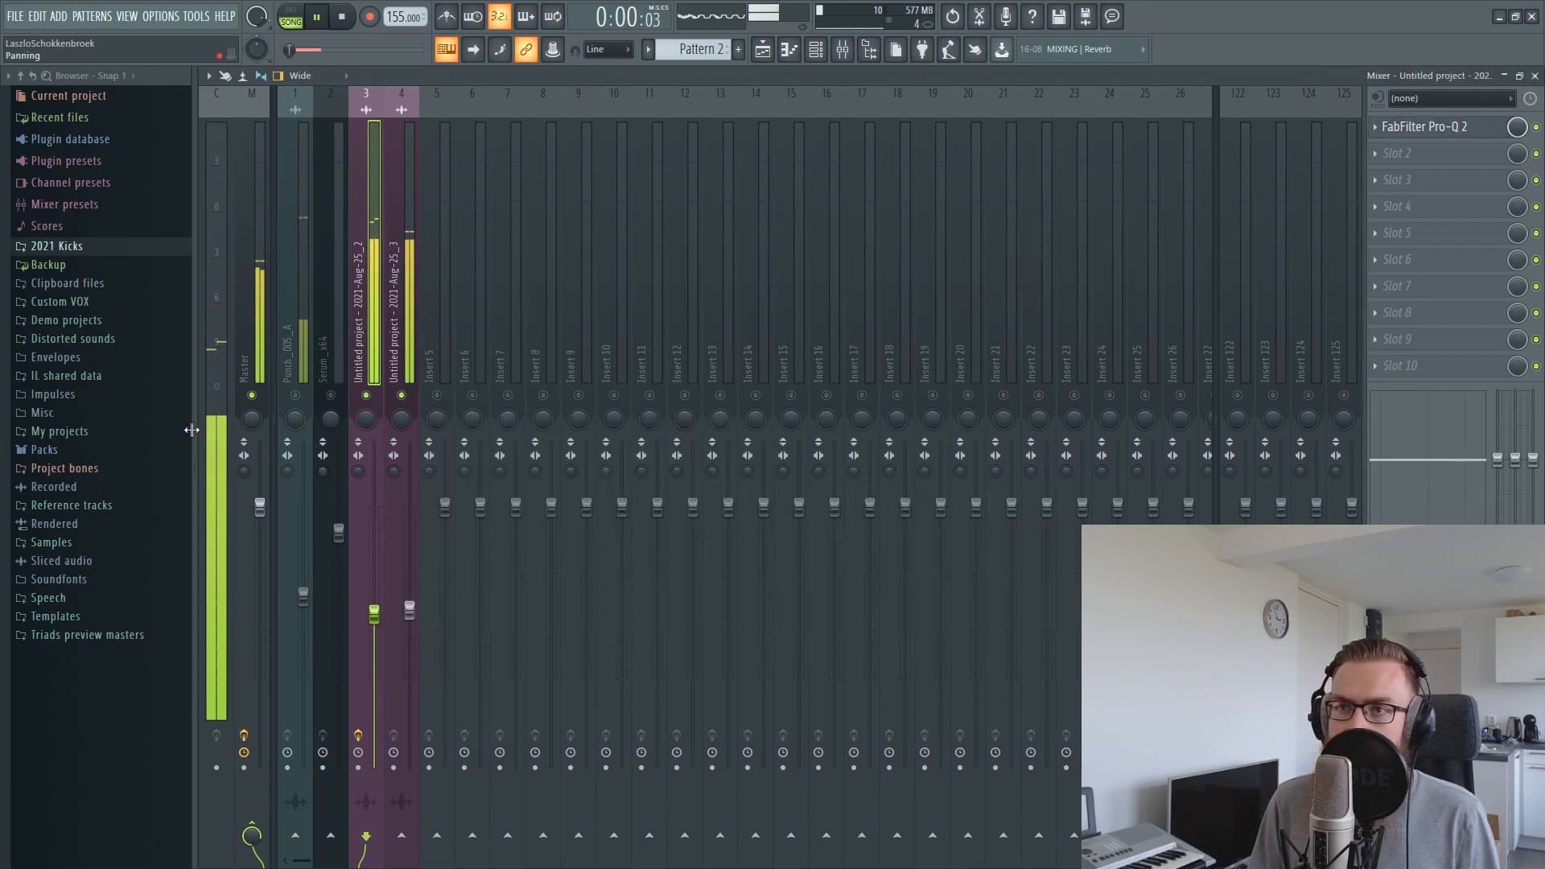
Lower mixer track 4 slightly and compare the sound with and without it
click(400, 624)
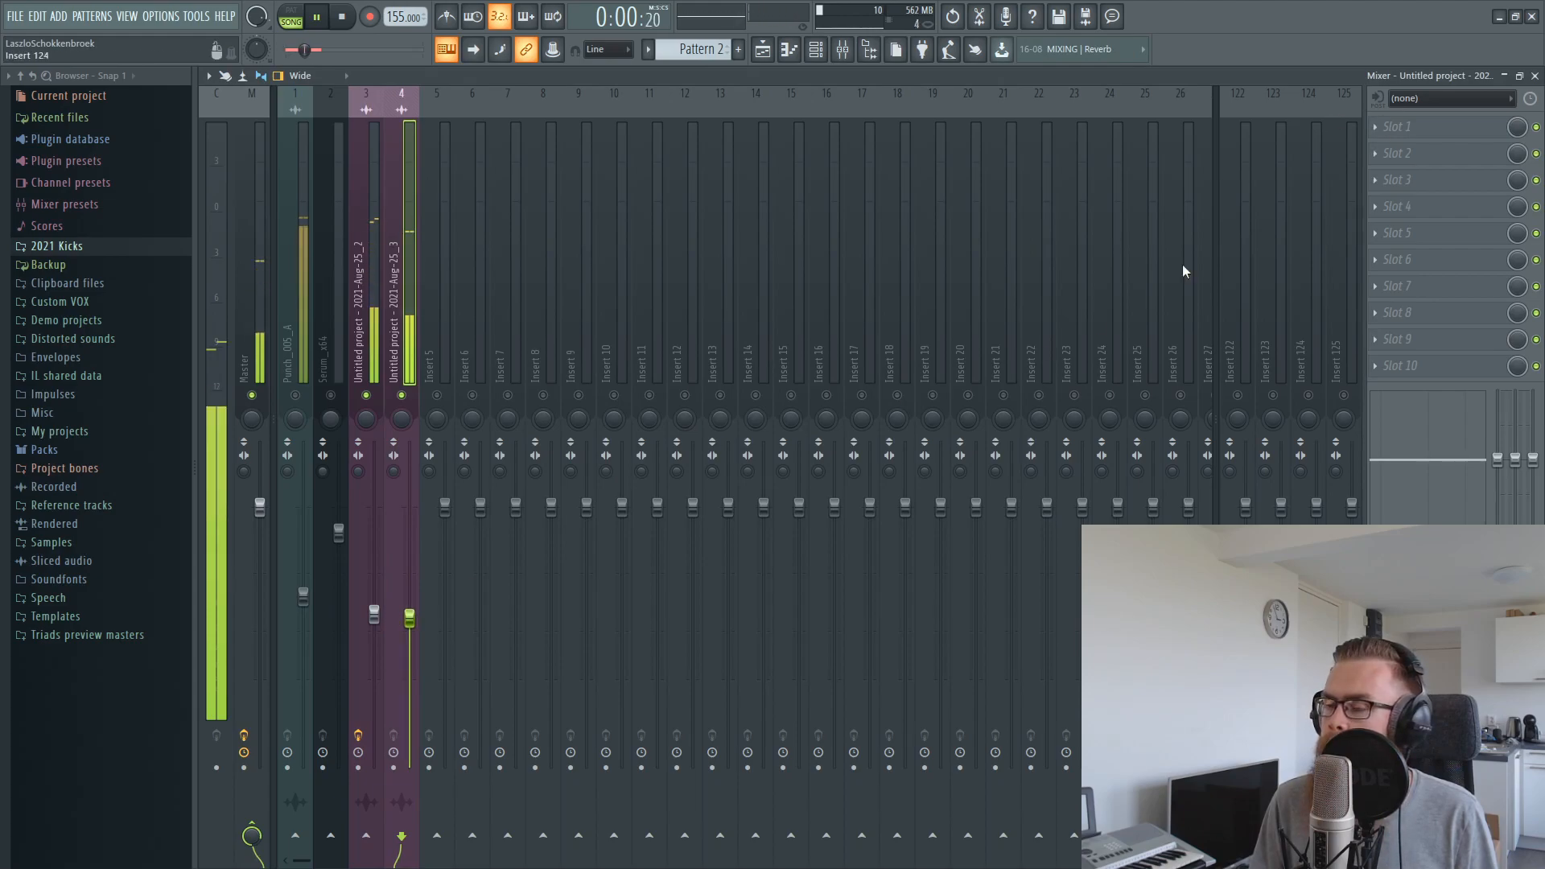
click(402, 395)
click(402, 395)
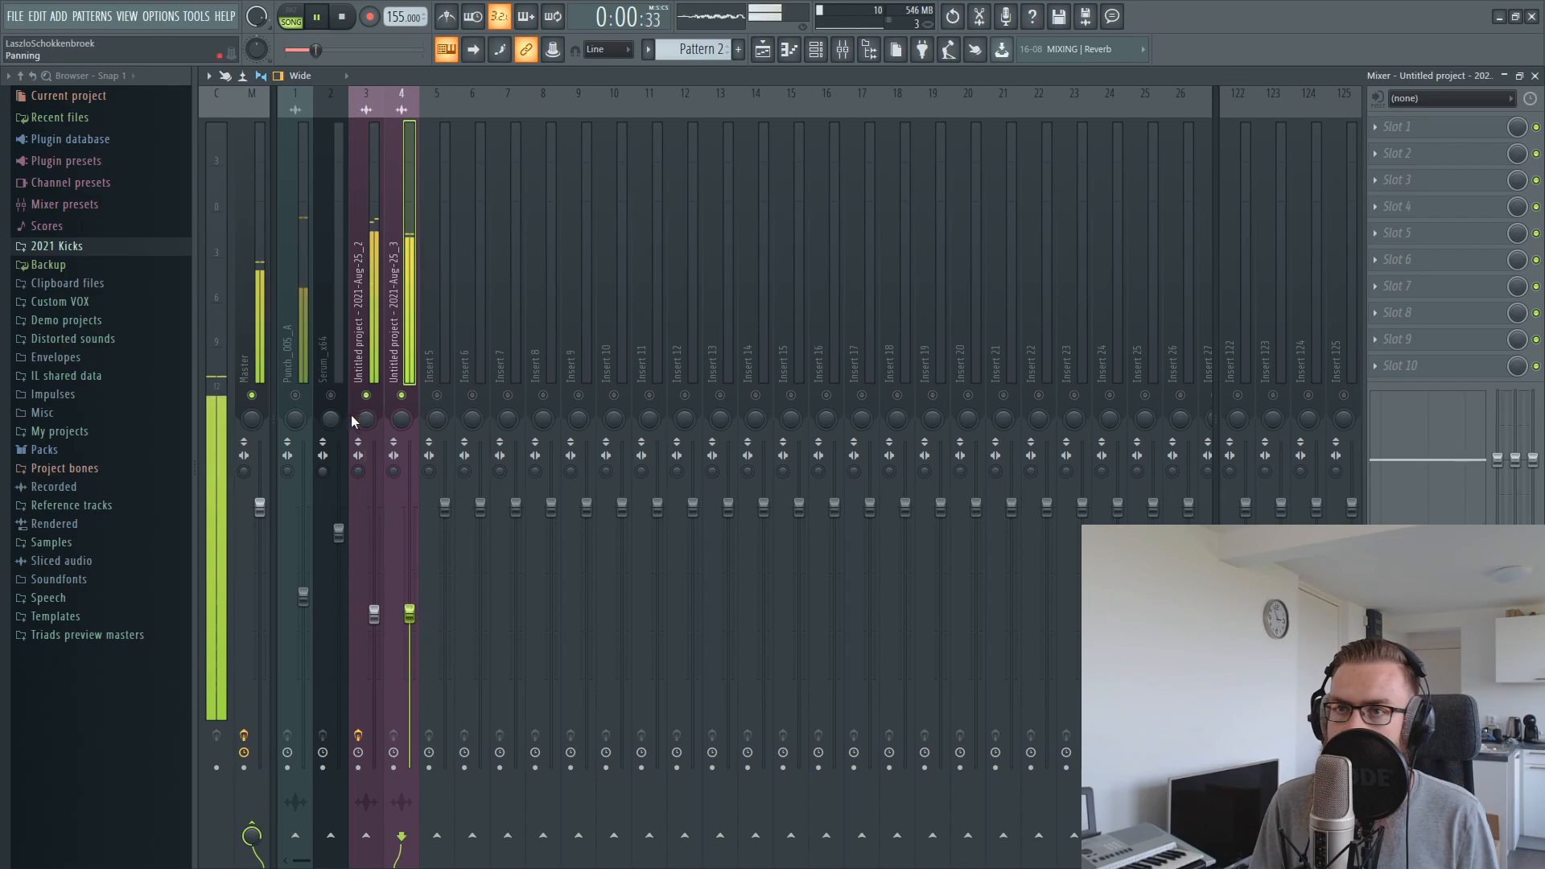
Insert FabFilter Pro-Q 2 in the second effect slot of the Master track
click(249, 272)
key(space)
click(1459, 206)
click(1456, 151)
click(1455, 150)
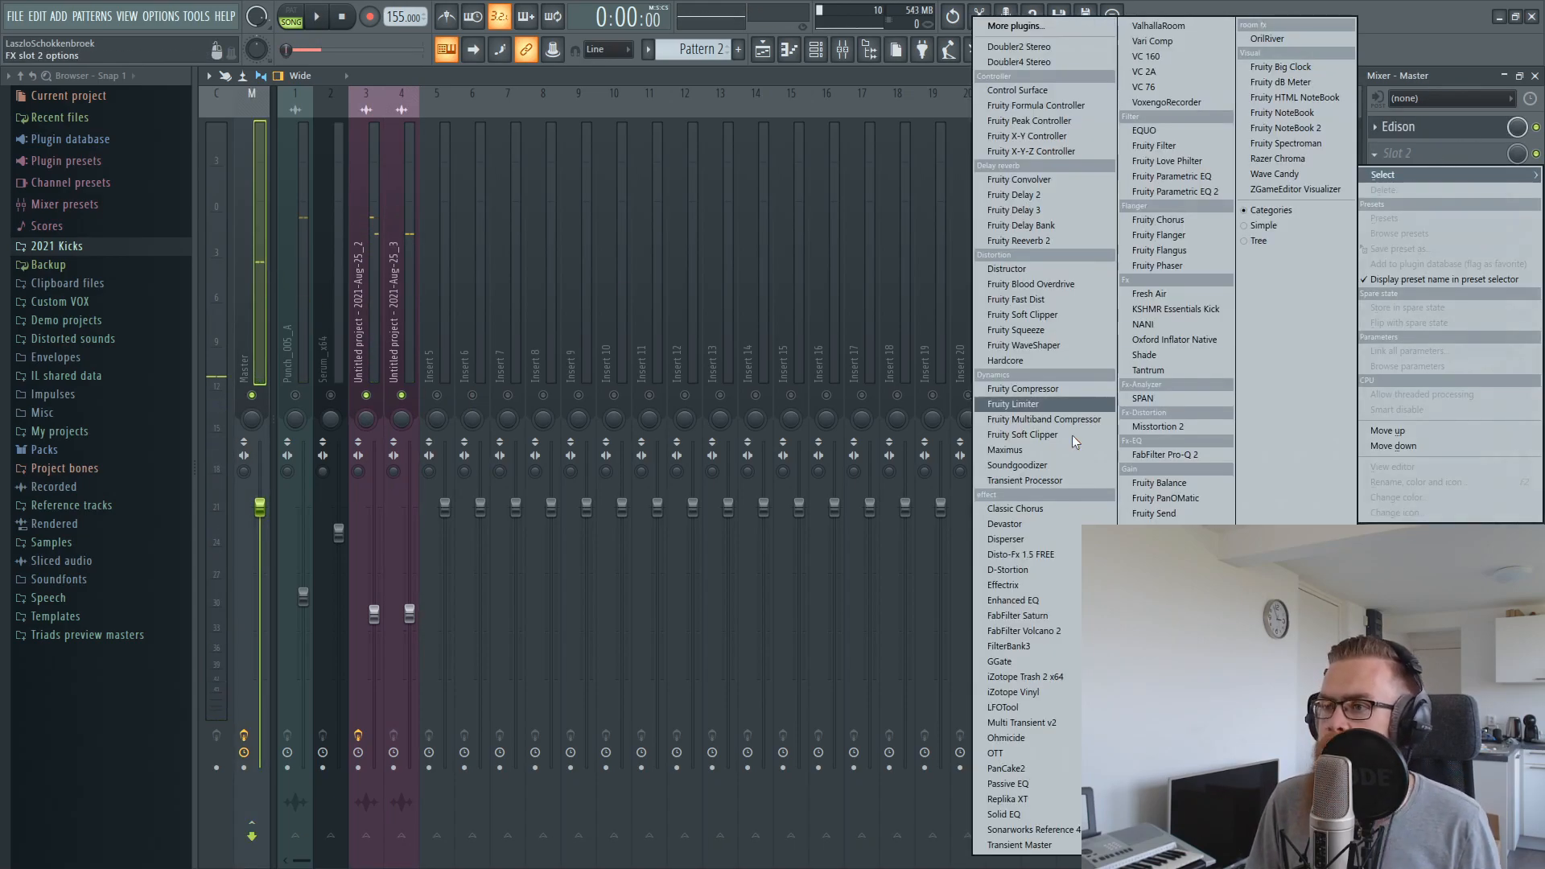
click(1210, 460)
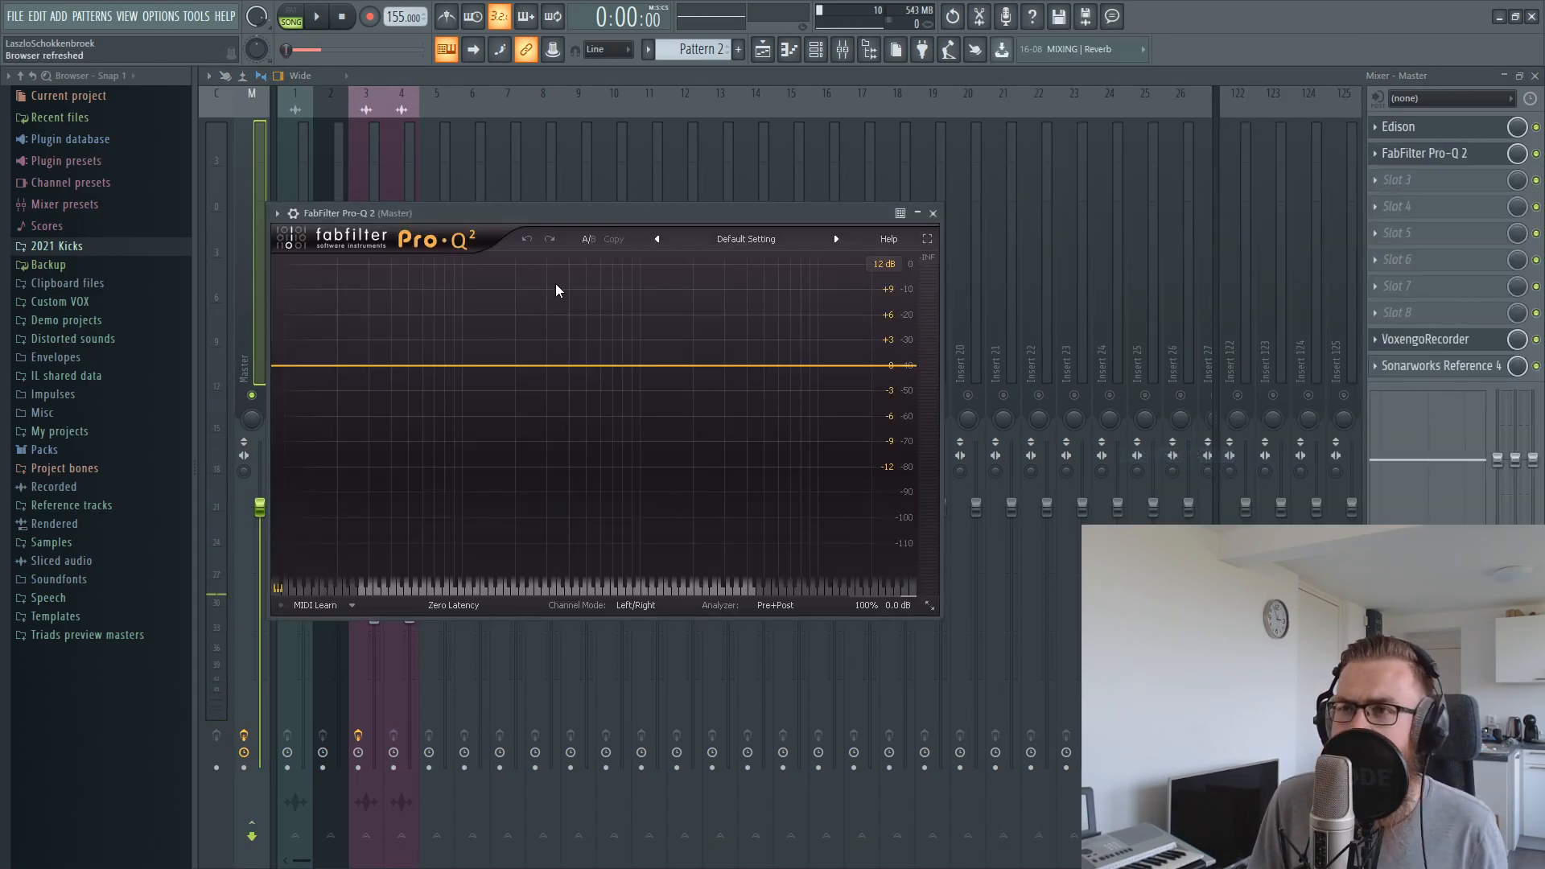
Play the layers and examine the master frequency spectrum in Pro-Q 2, closing it when done
drag(583, 204, 844, 215)
key(space)
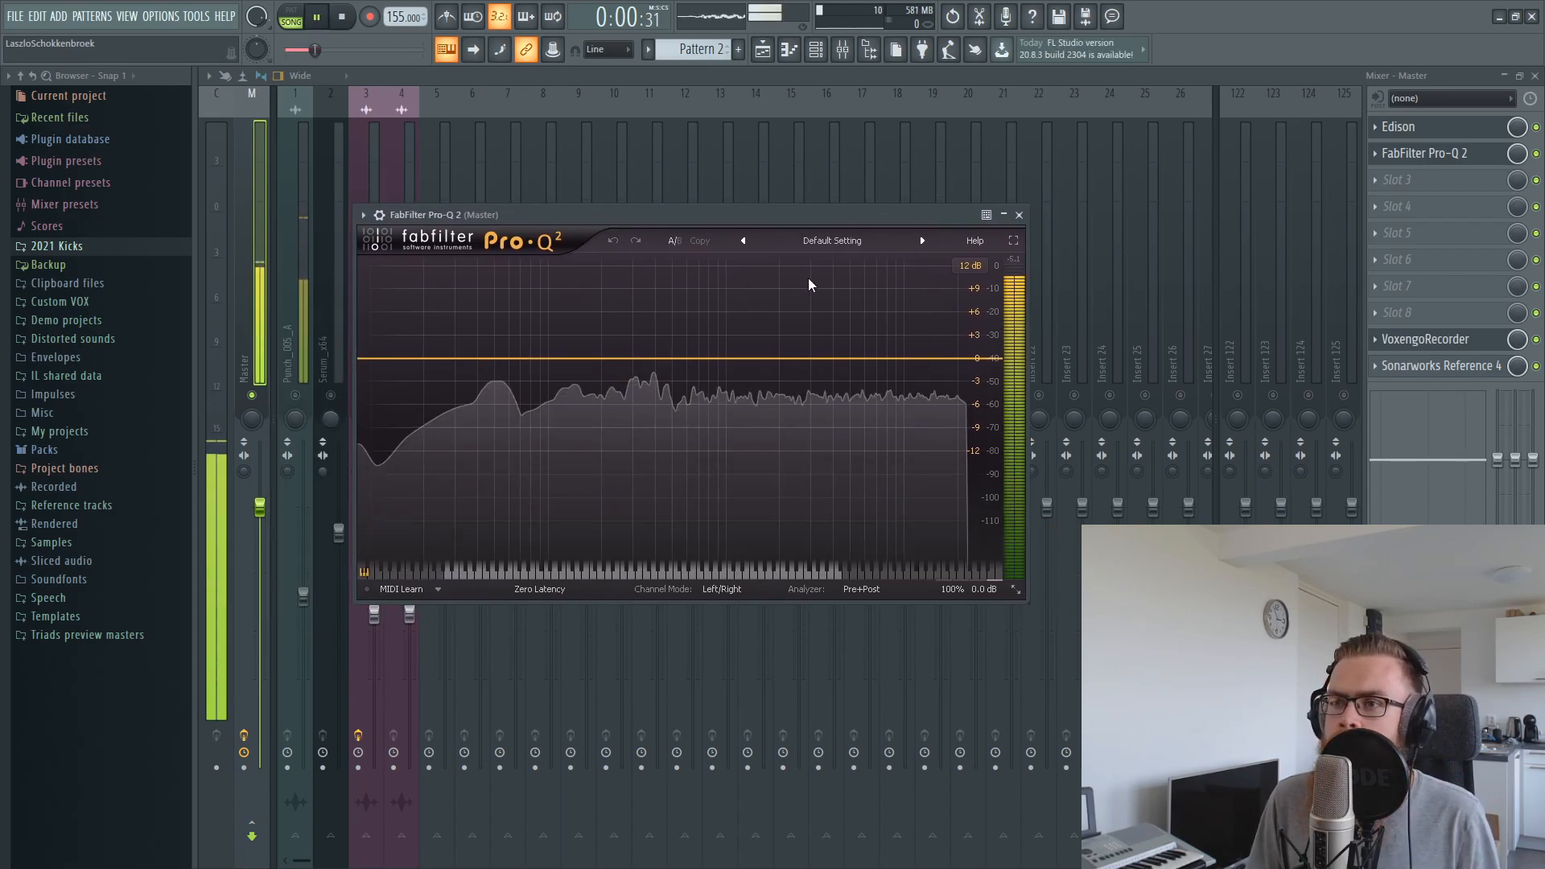
key(space)
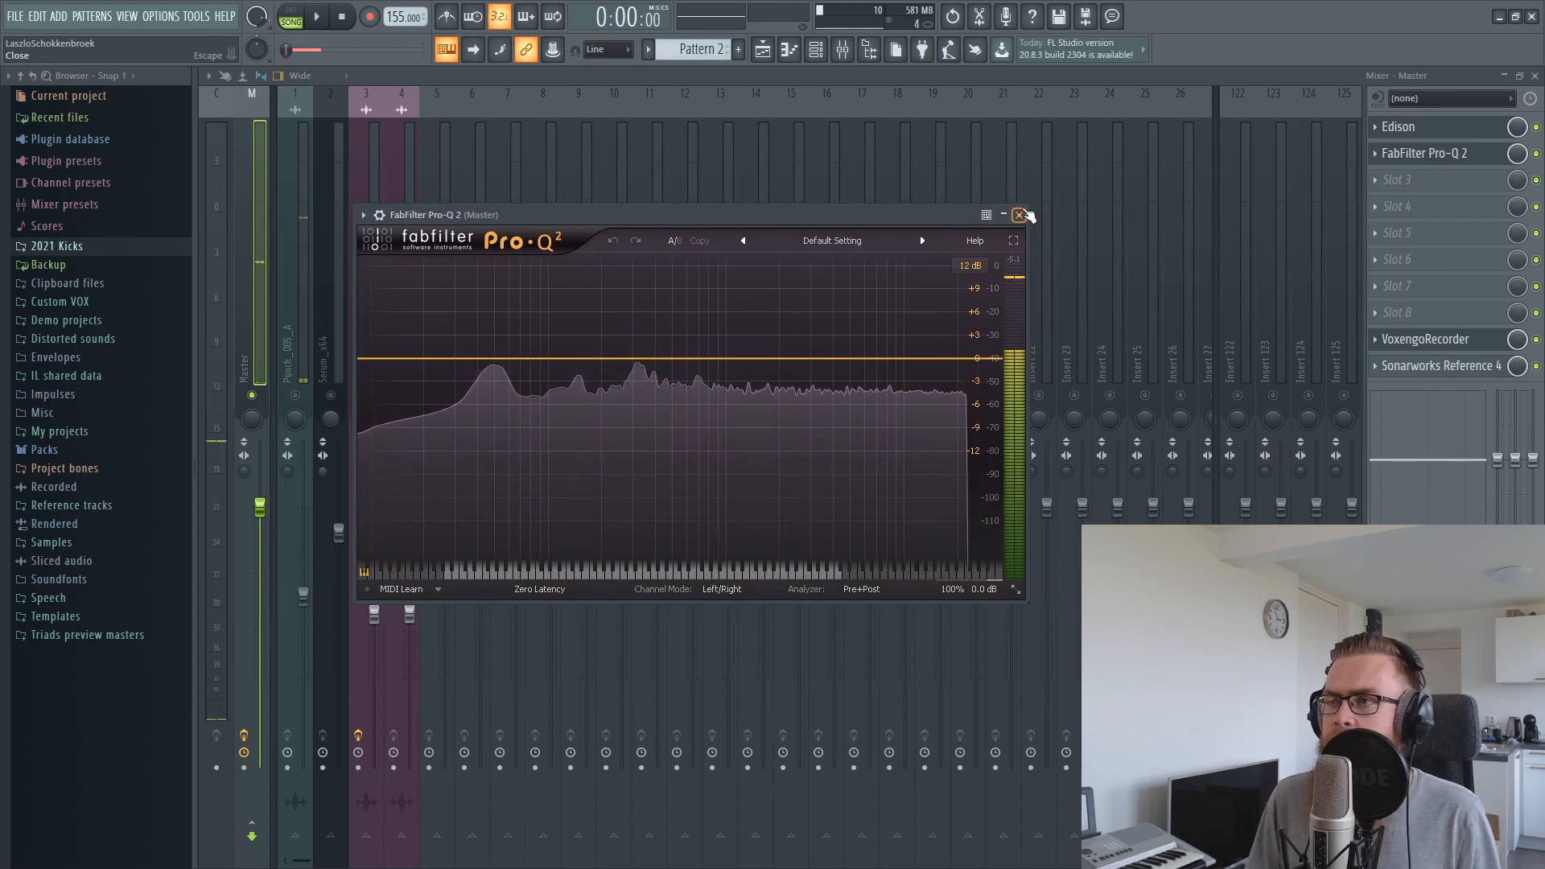
click(1018, 215)
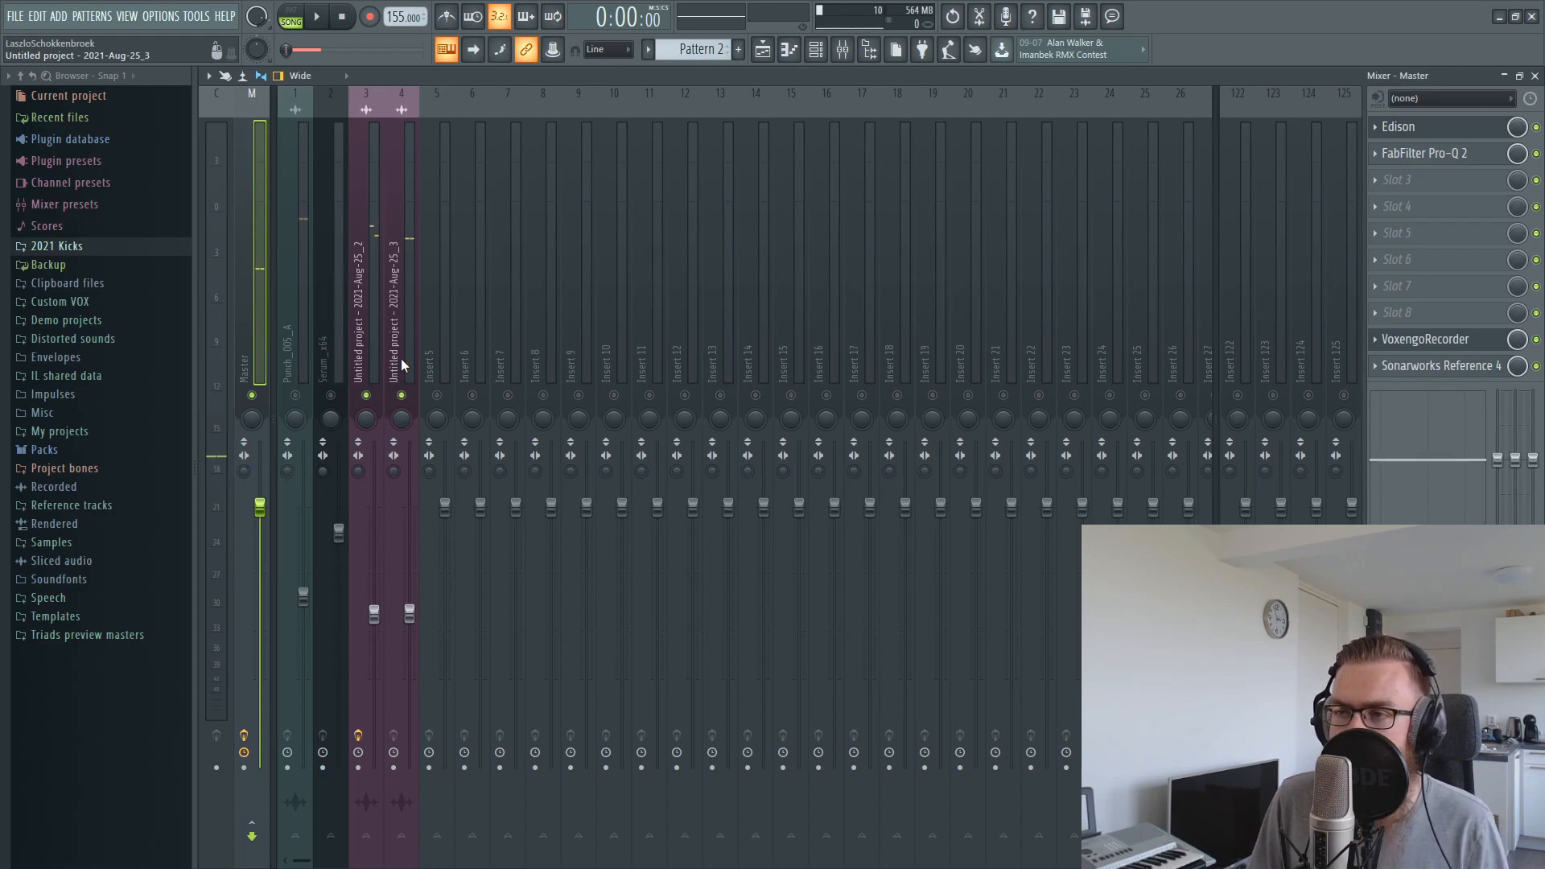
Route mixer tracks 3 and 4 together to Insert 5
click(370, 306)
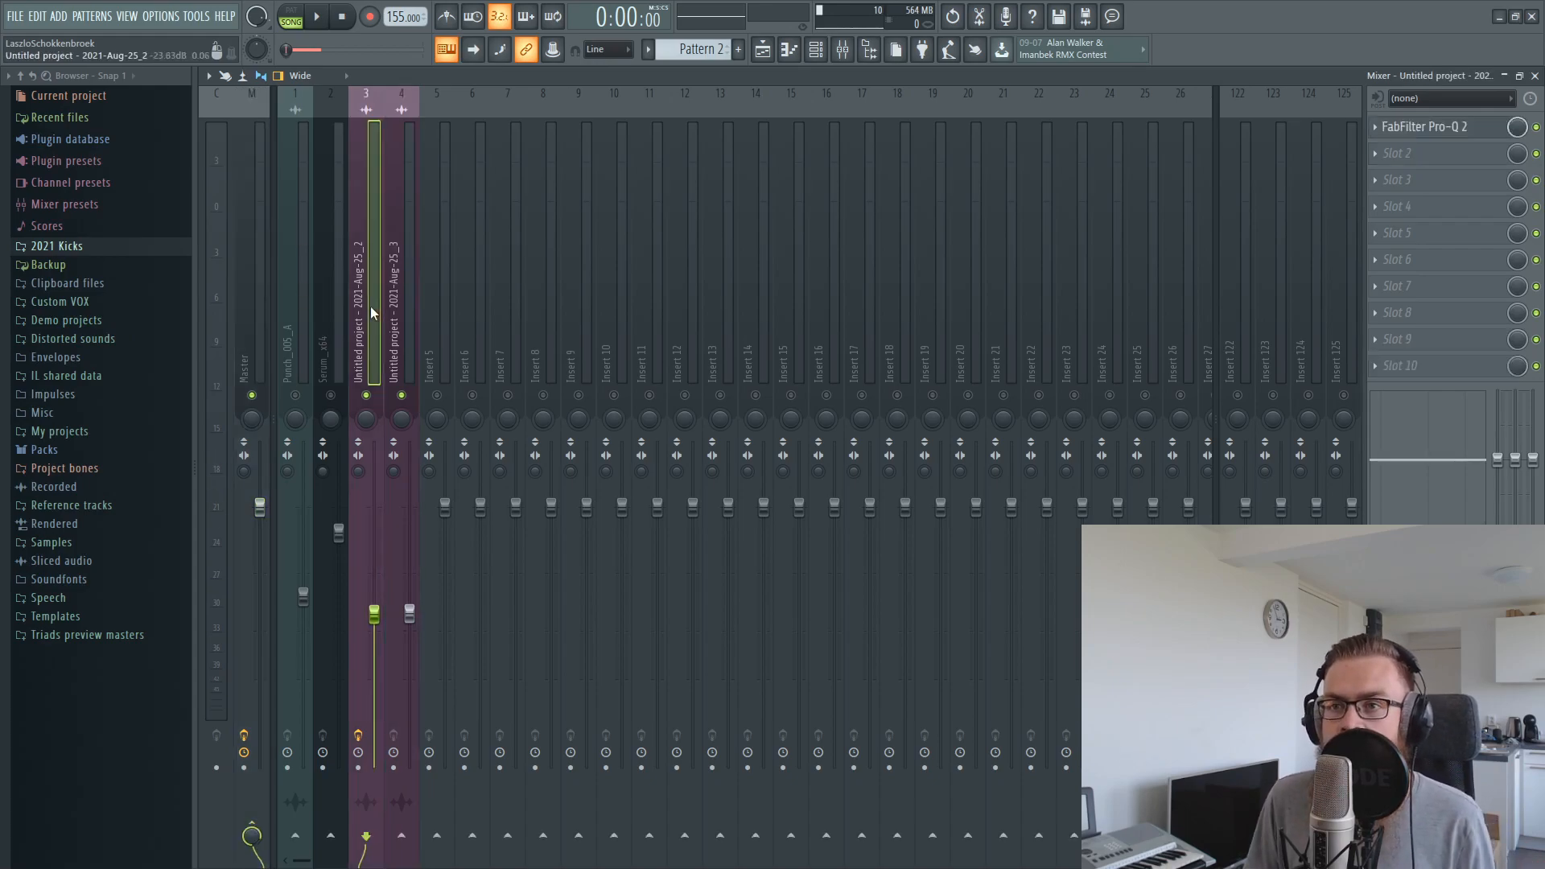
ctrl+click(390, 308)
right_click(437, 835)
click(492, 809)
click(437, 393)
drag(440, 346, 1421, 123)
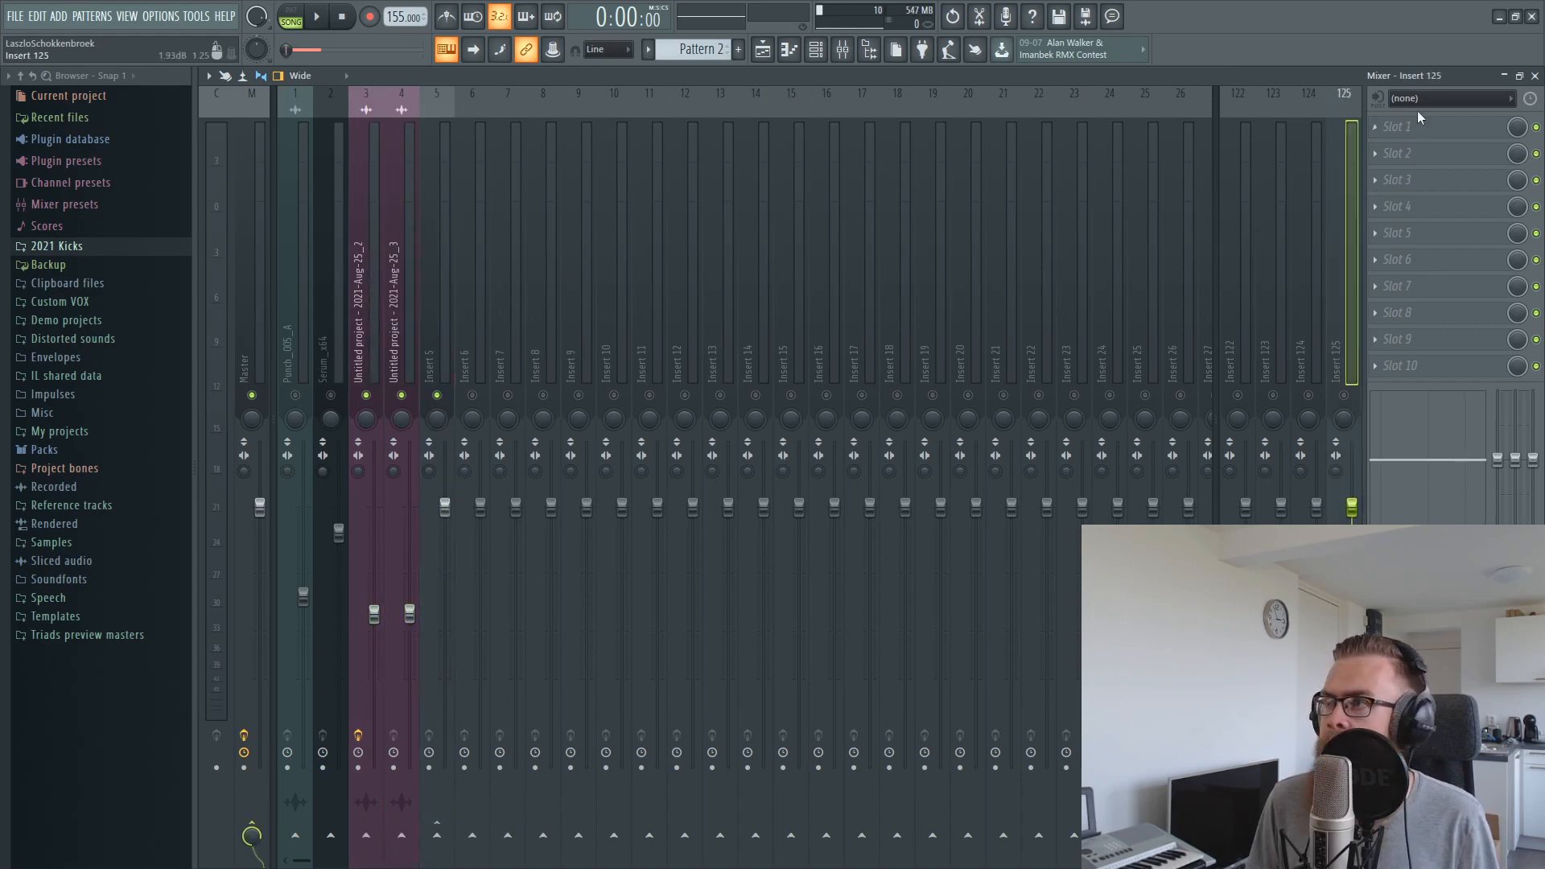
Load Disto-Fx 1.5 FREE in the first effect slot of Insert 5 with preset 02: ### DISTORTIONS ###
click(441, 254)
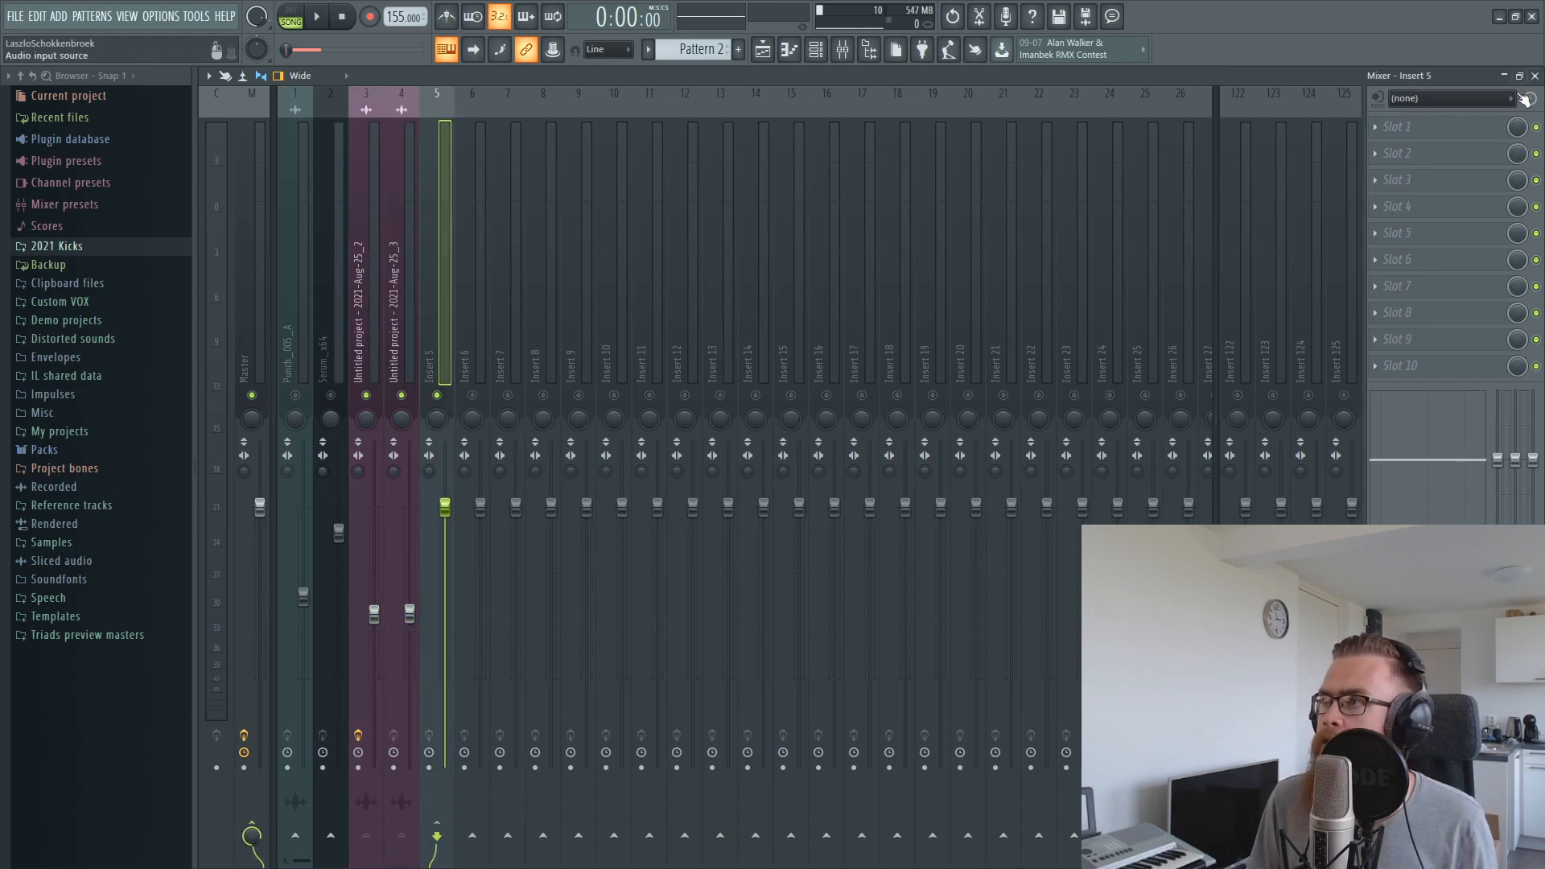
click(1379, 128)
click(1065, 554)
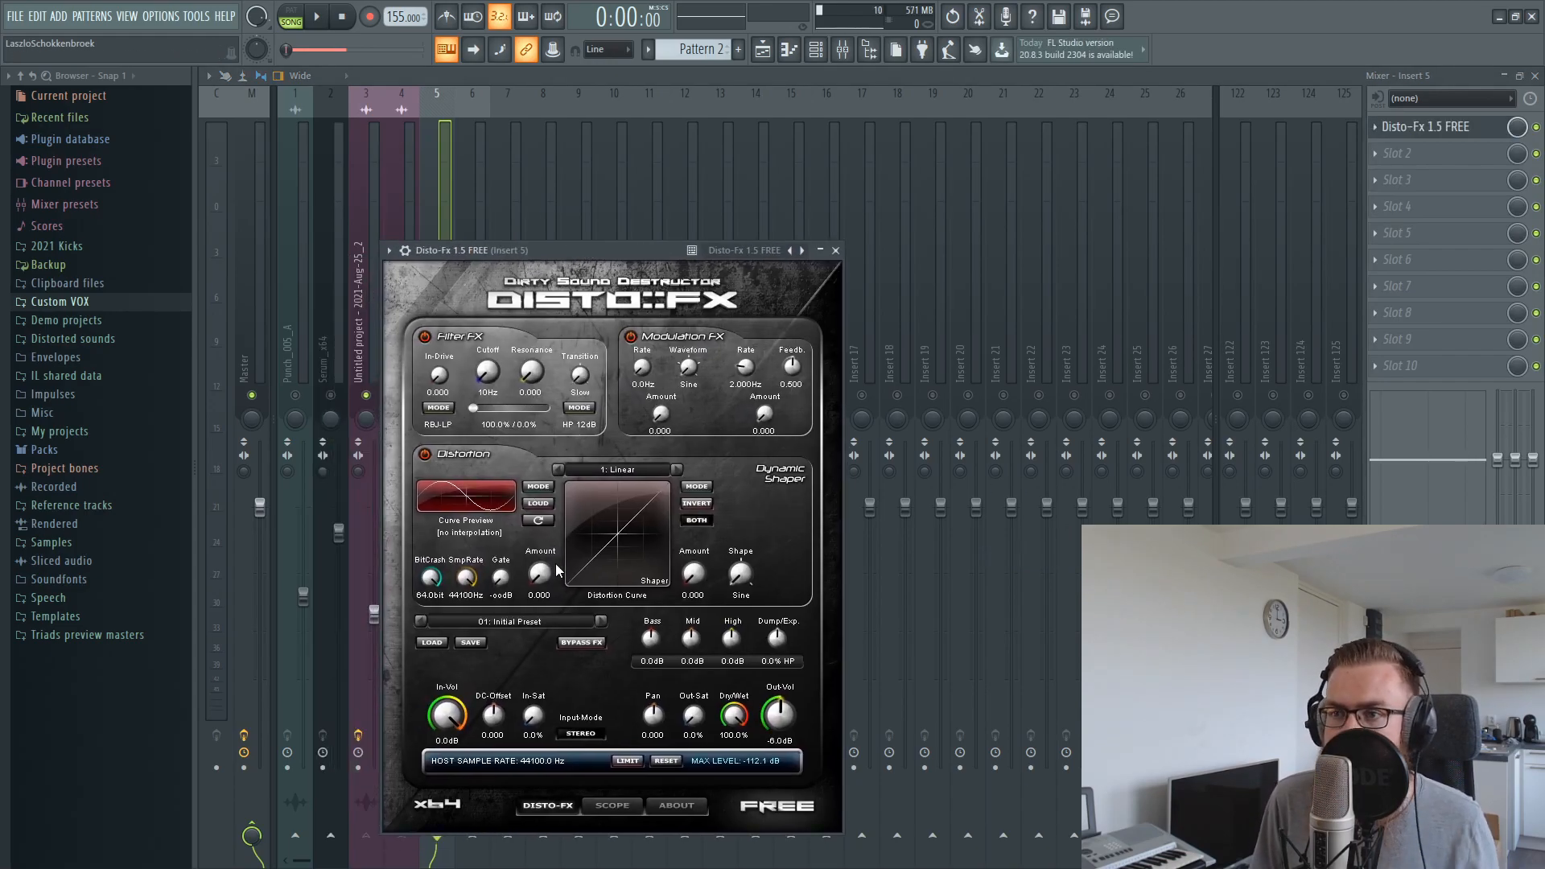
drag(580, 254, 676, 247)
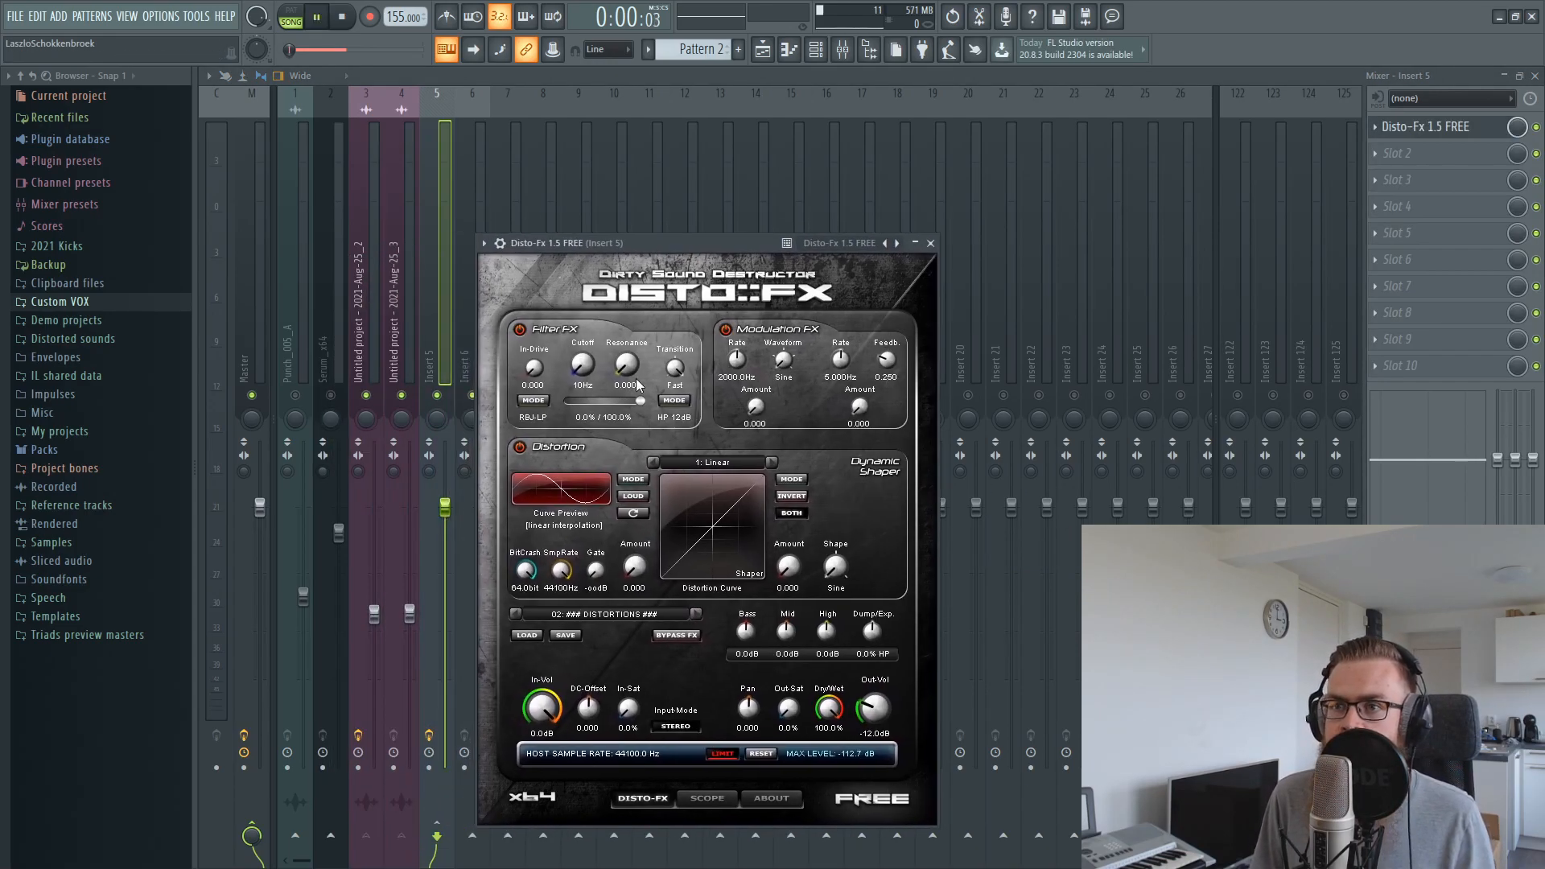
Set the Disto-Fx distortion amount to 1.000 and the distortion type to 4: Hard-Overload during playback
key(space)
drag(635, 575, 635, 515)
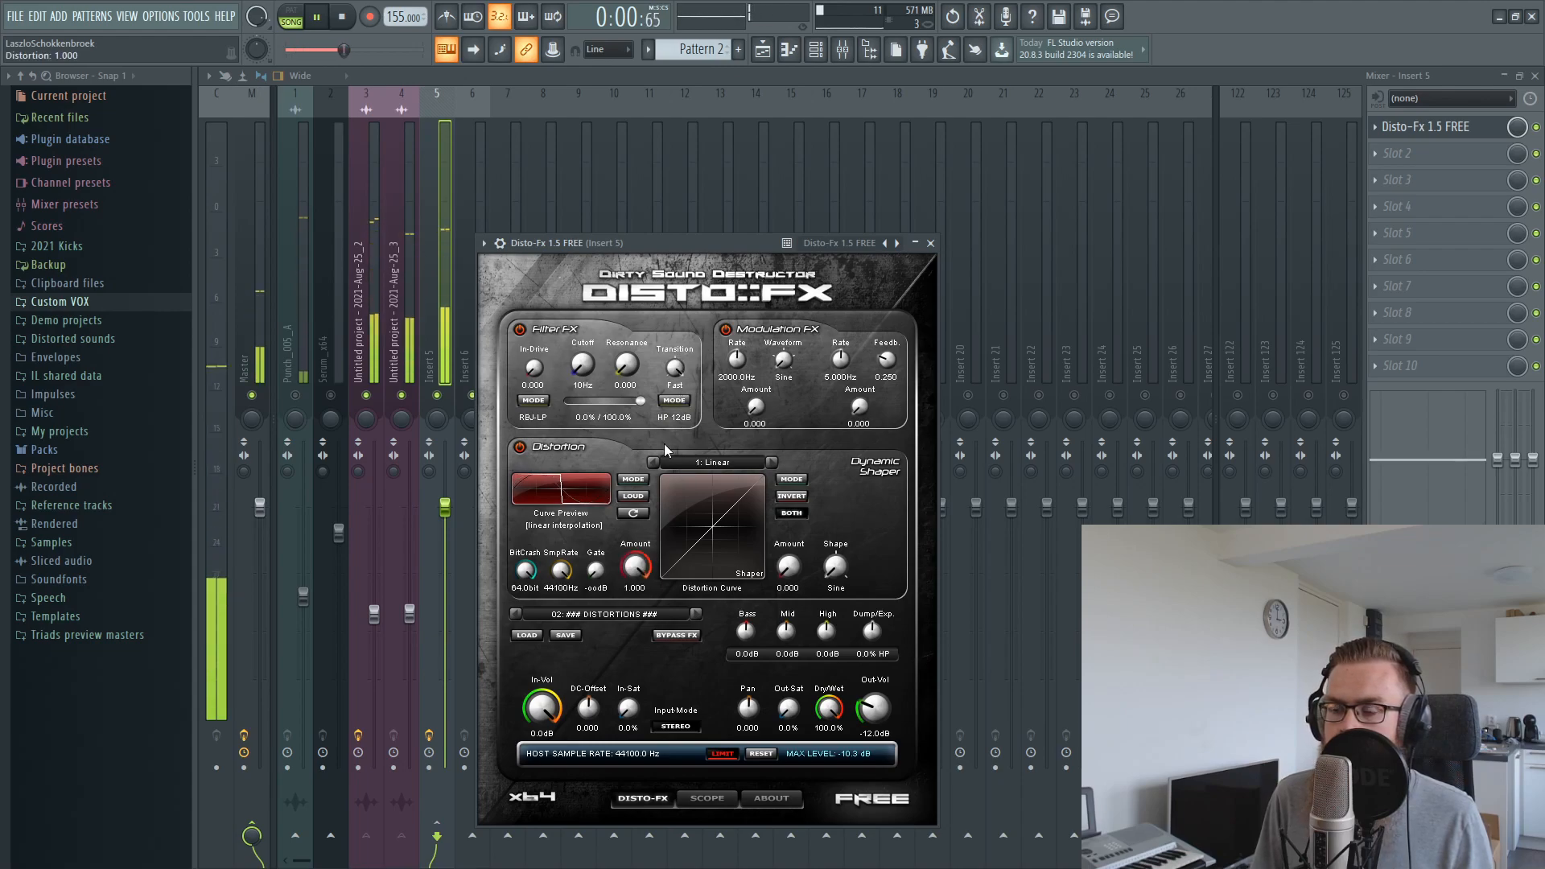
click(774, 465)
click(774, 464)
Set the Disto-Fx distortion type to 6: DCSigmoid2-Drive and BitCrush to 8.5bit, and unmute the Punch_005_A mixer track
click(774, 464)
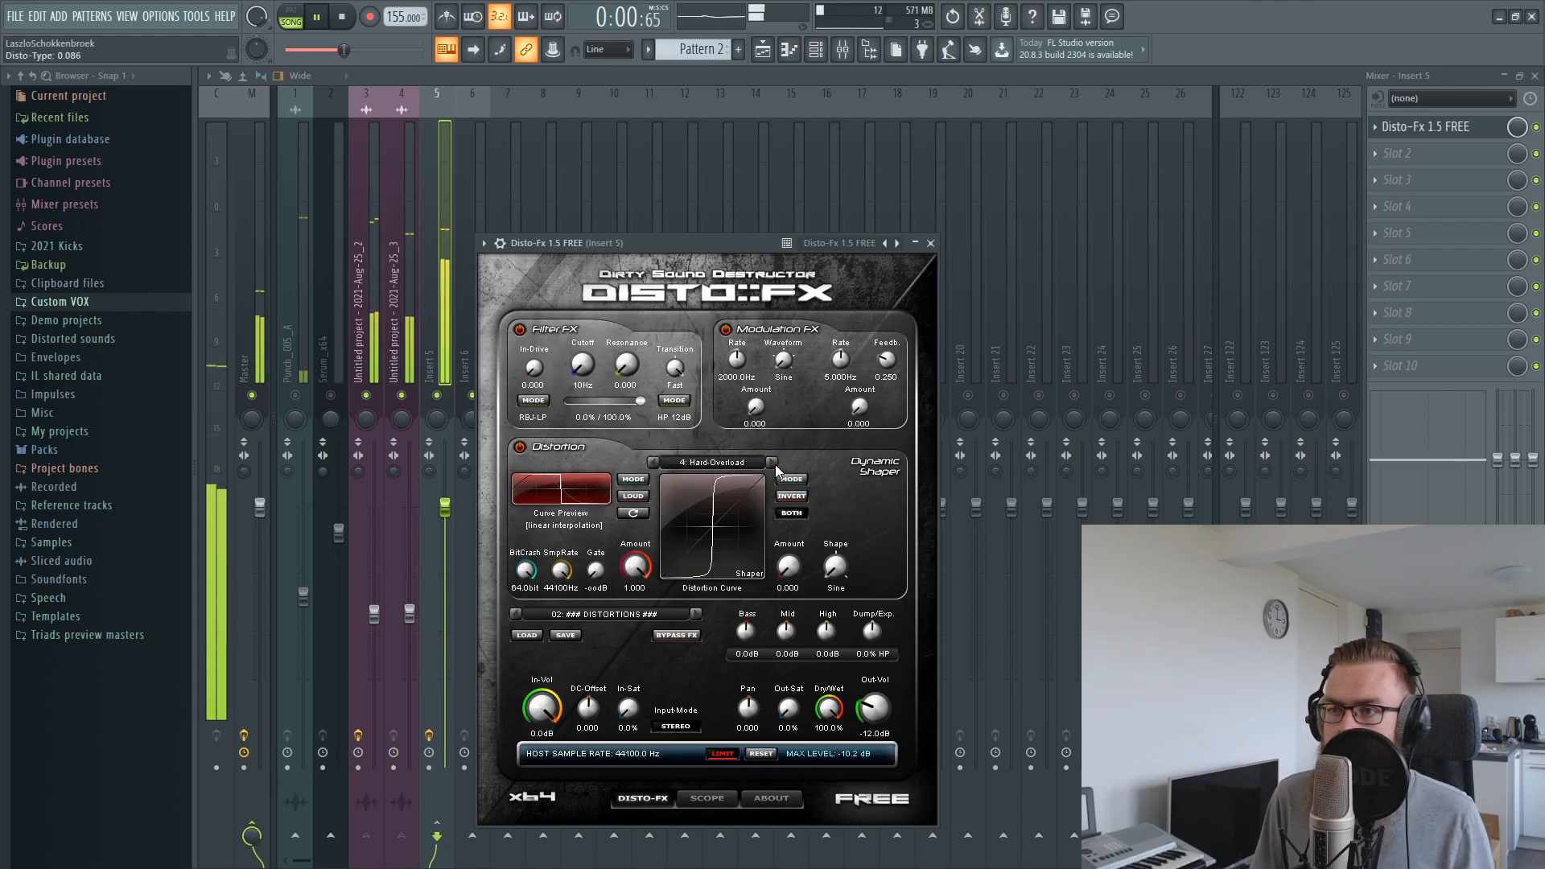
click(774, 464)
click(773, 464)
drag(525, 569, 524, 611)
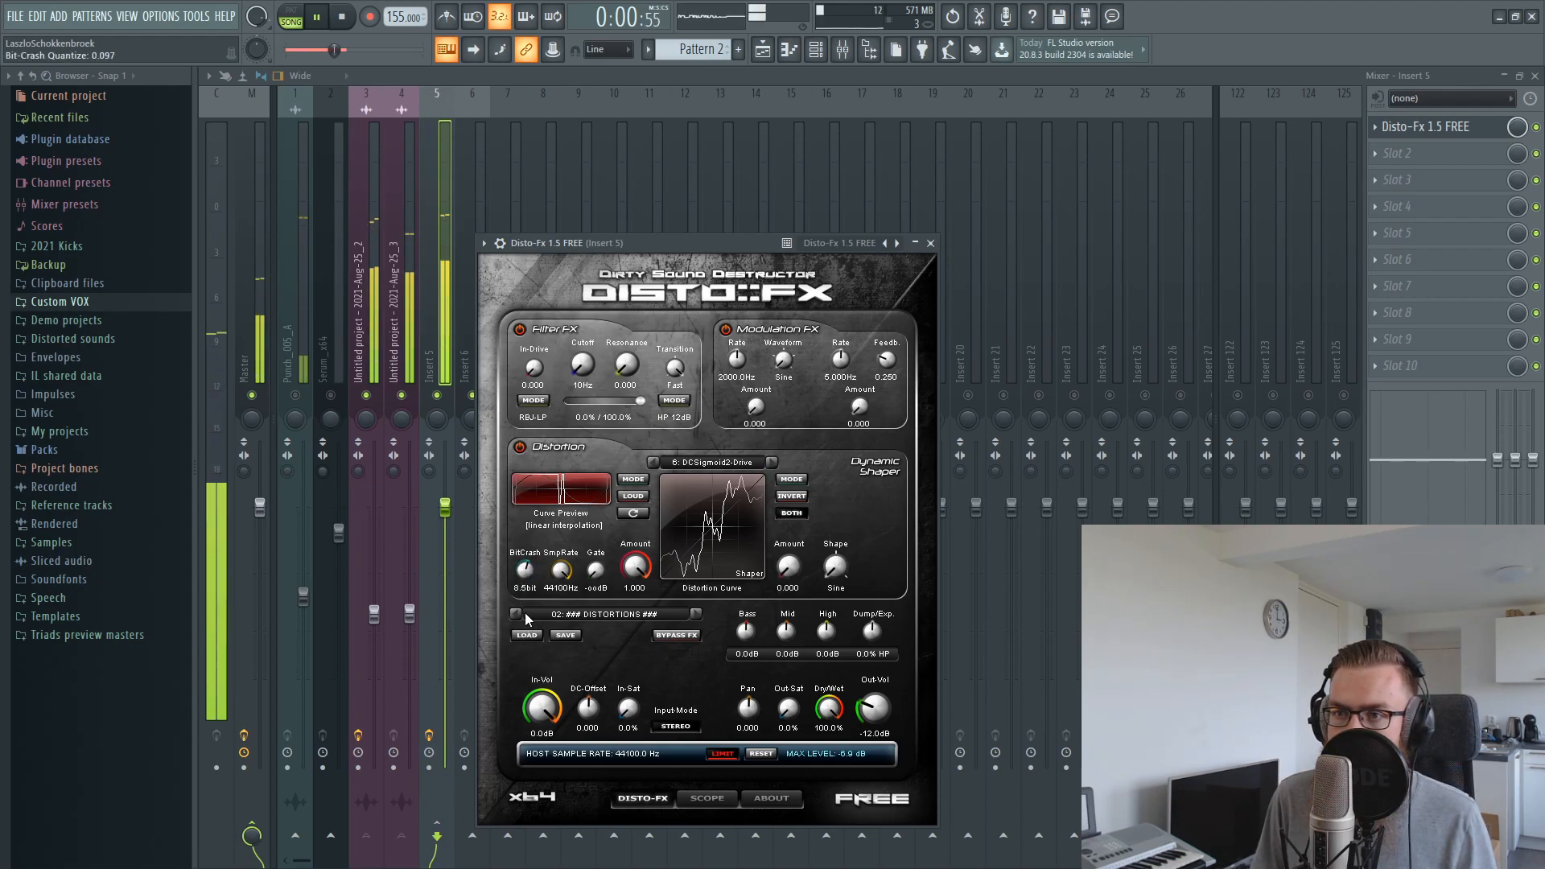
key(space)
click(299, 394)
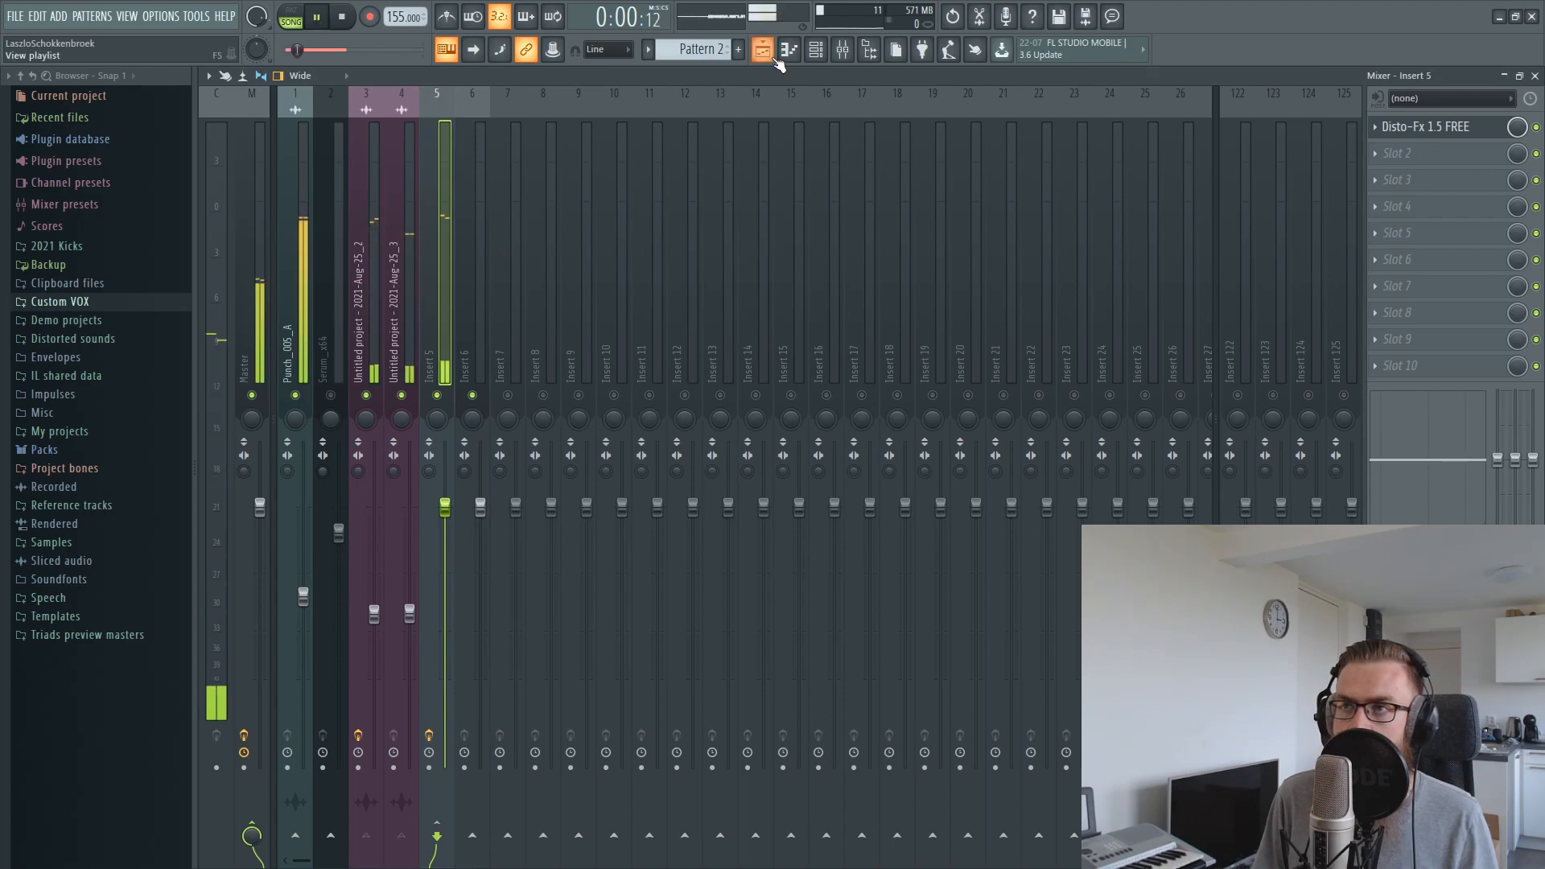
Set a playback loop selection in the playlist over the first part of bar 1, covering the layered clips' opening
key(F5)
scroll(766, 112, down, 3)
click(763, 111)
drag(743, 111, 2, 123)
right_click(891, 708)
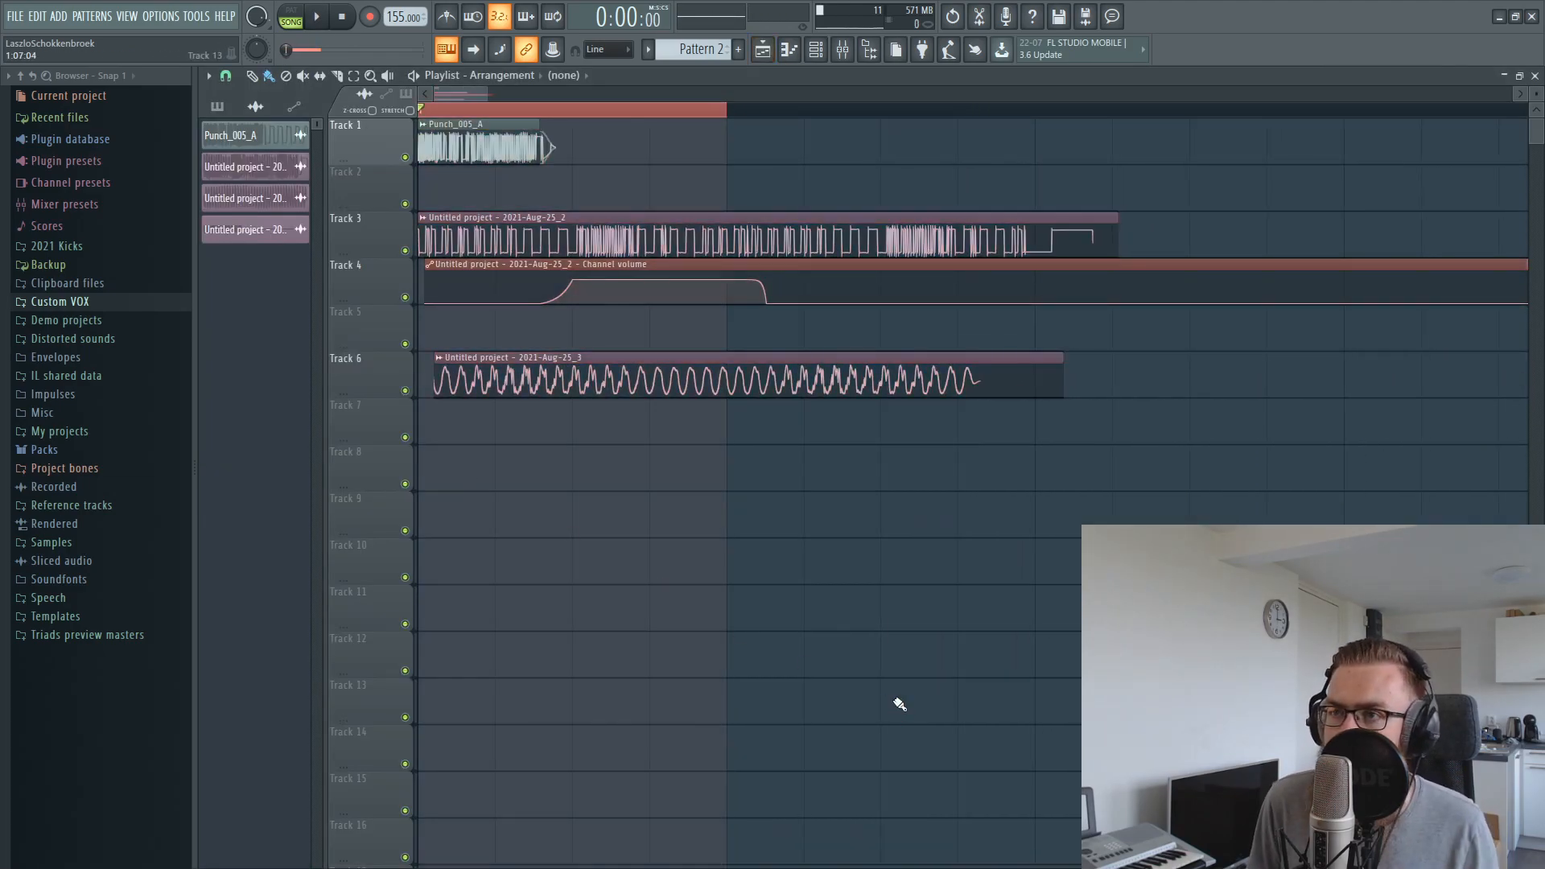
Reopen Disto-Fx on Insert 5 and, during playback, set BitCrush to 4.5bit and the distortion type to 7: DCSigmoid3-Drive
click(851, 61)
click(1440, 127)
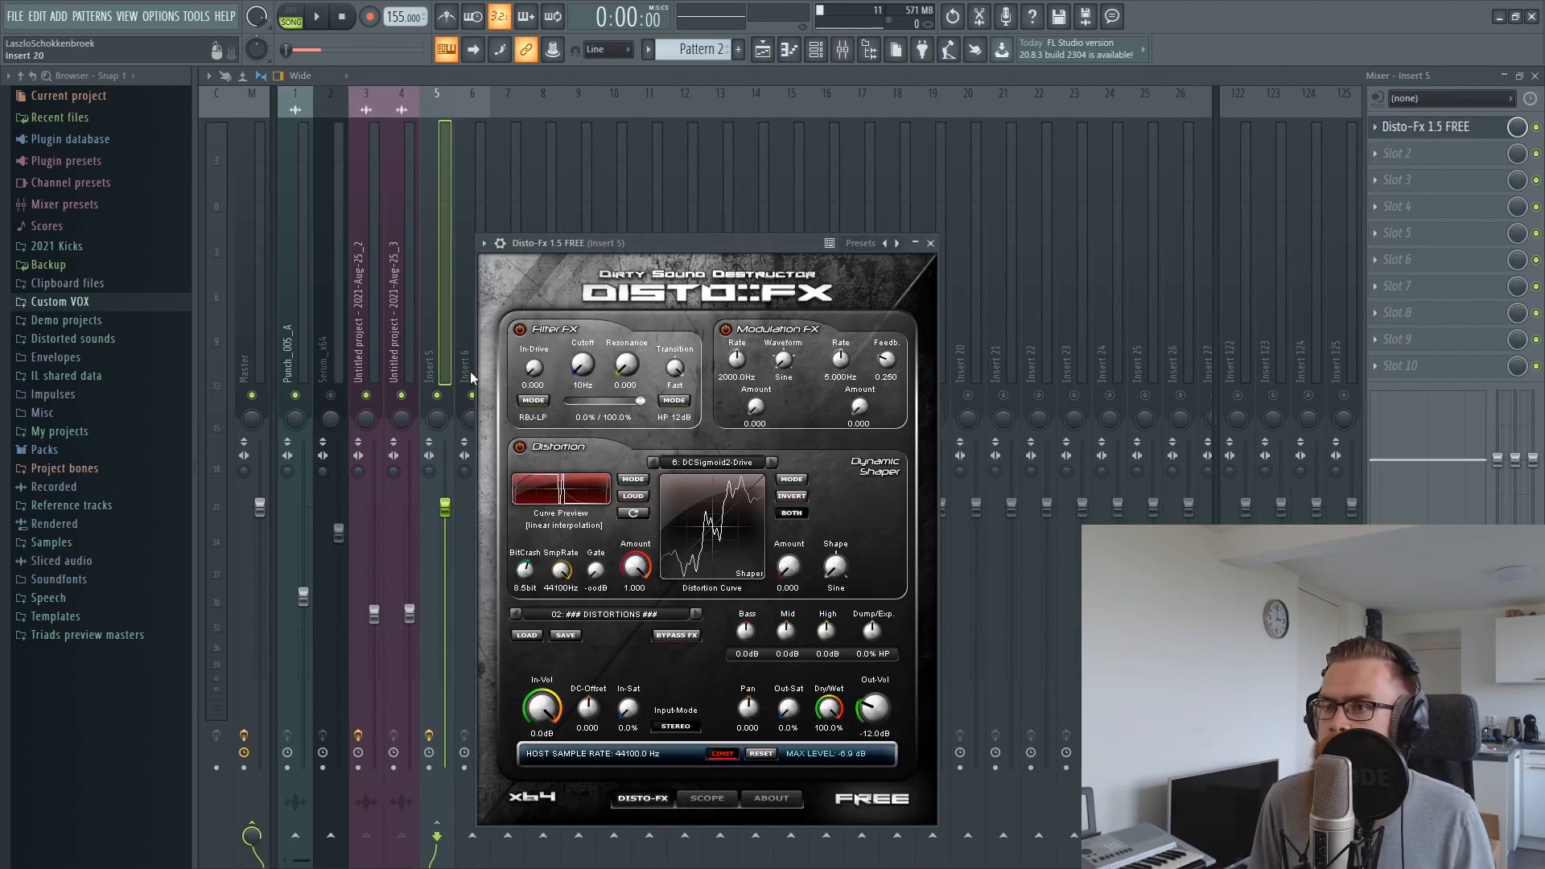
drag(635, 248, 793, 236)
key(space)
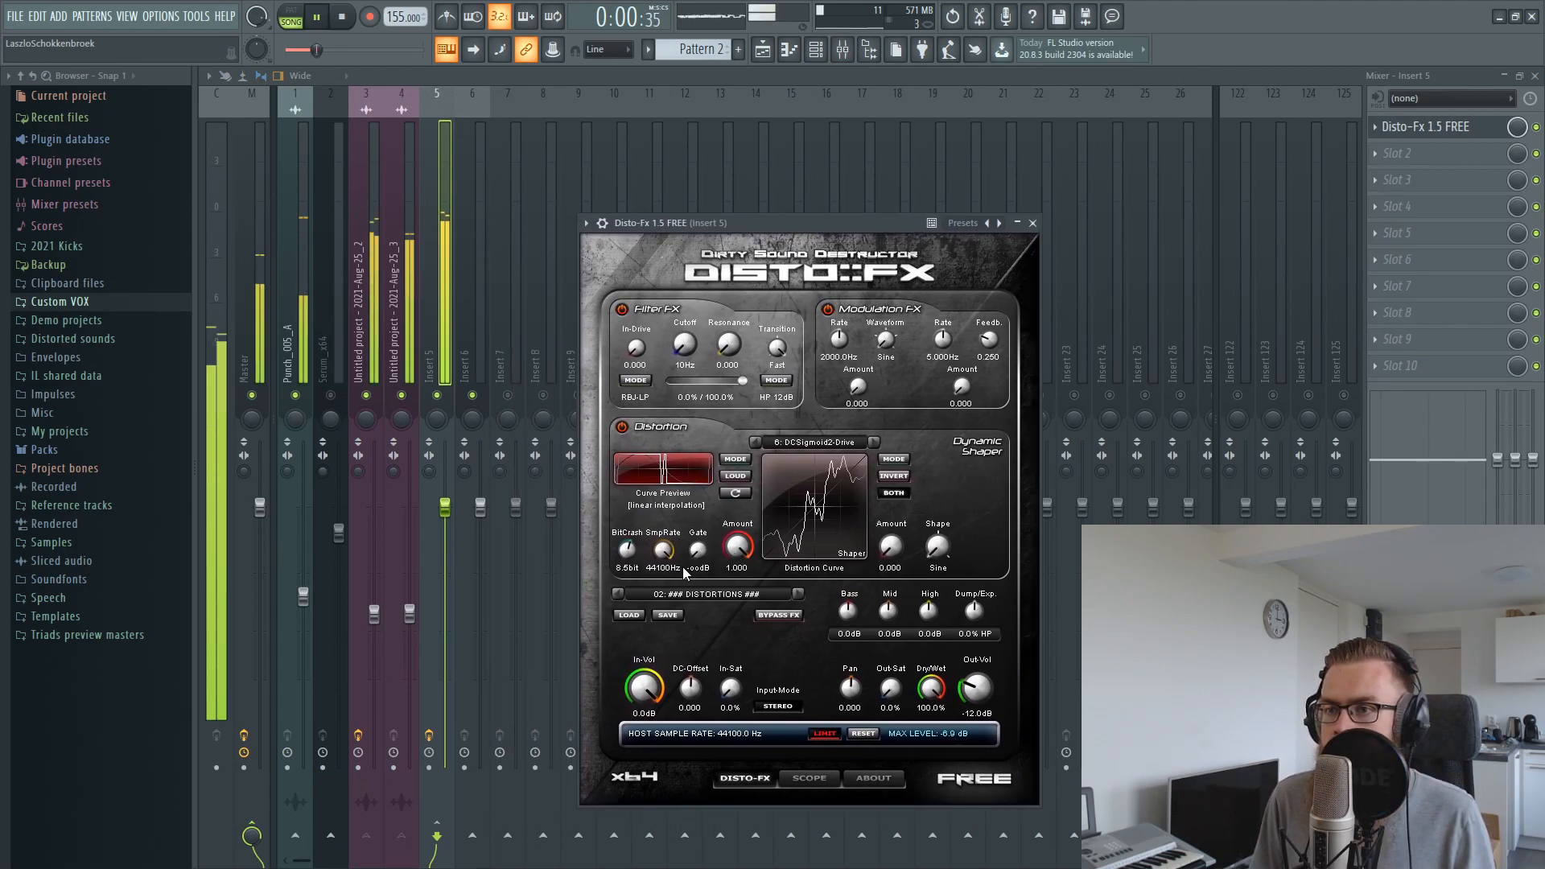
drag(628, 547, 629, 568)
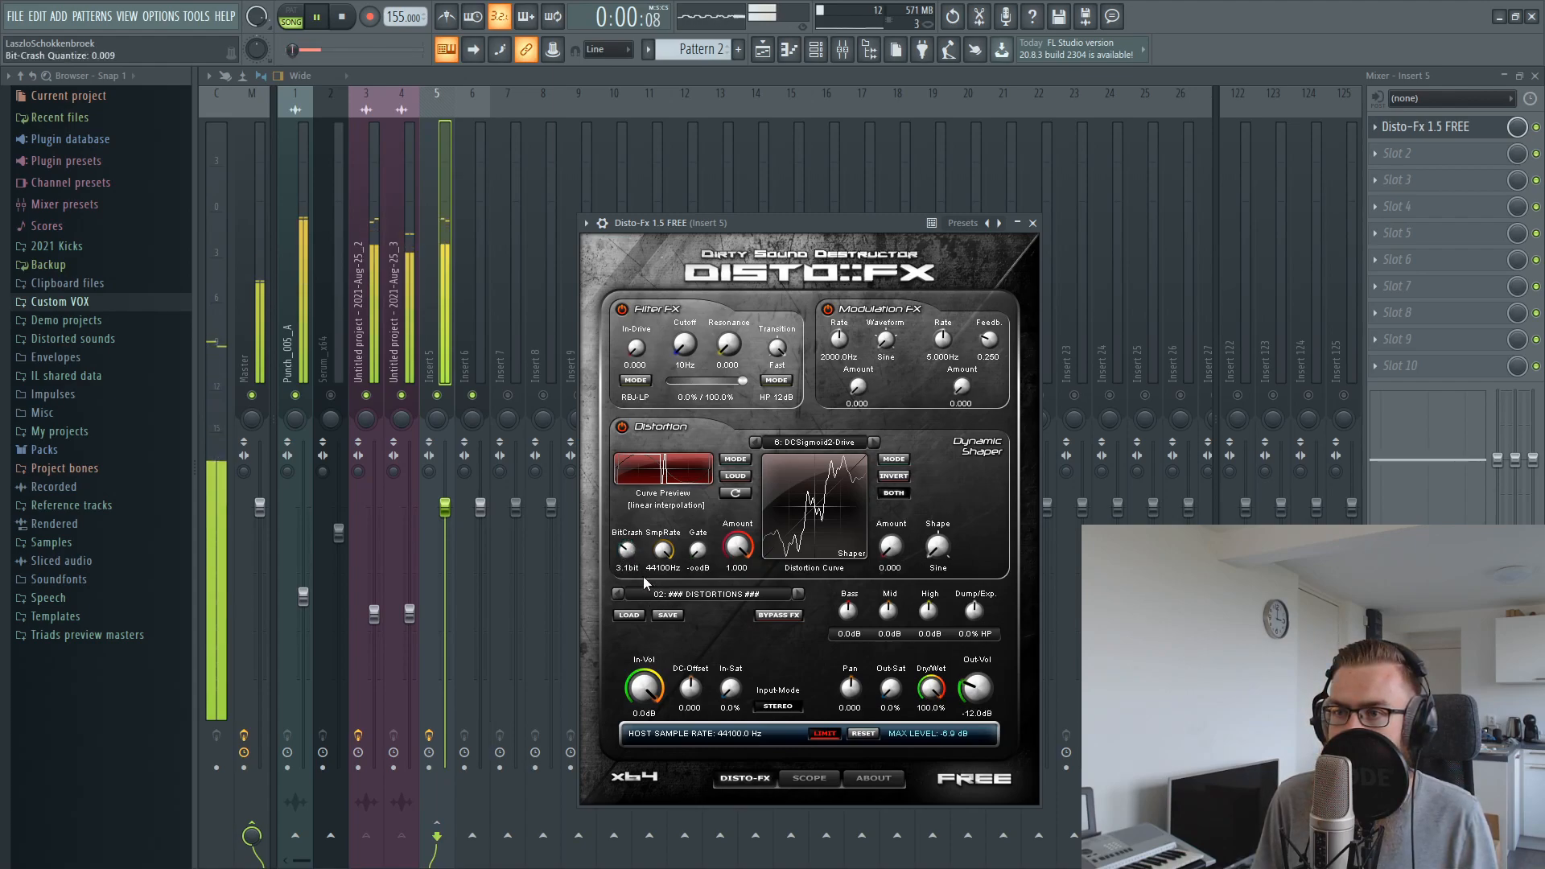
scroll(634, 549, up, 4)
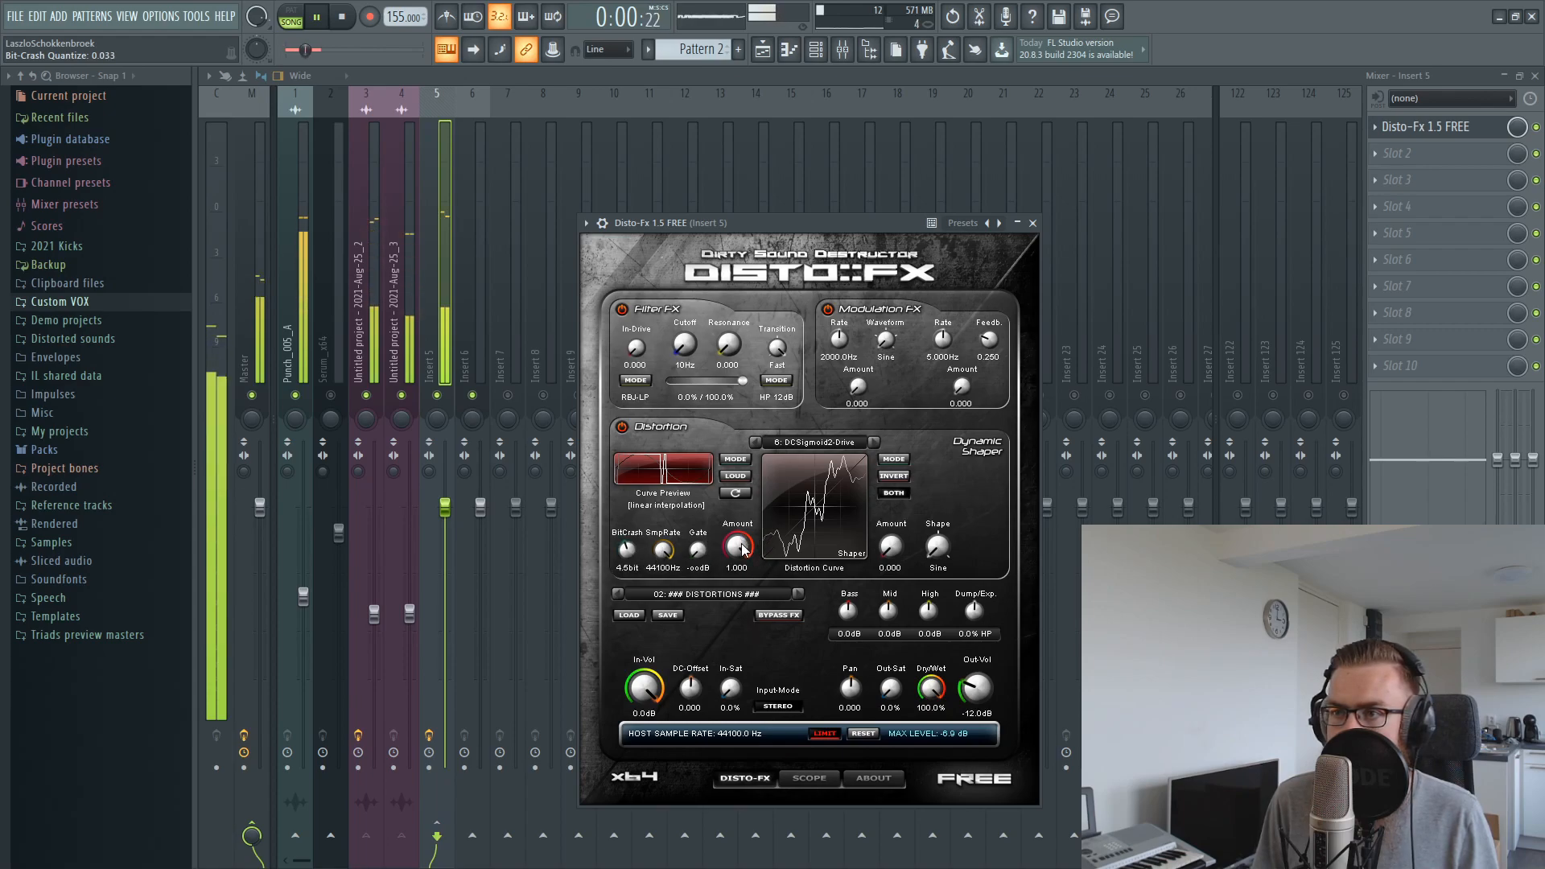
click(874, 444)
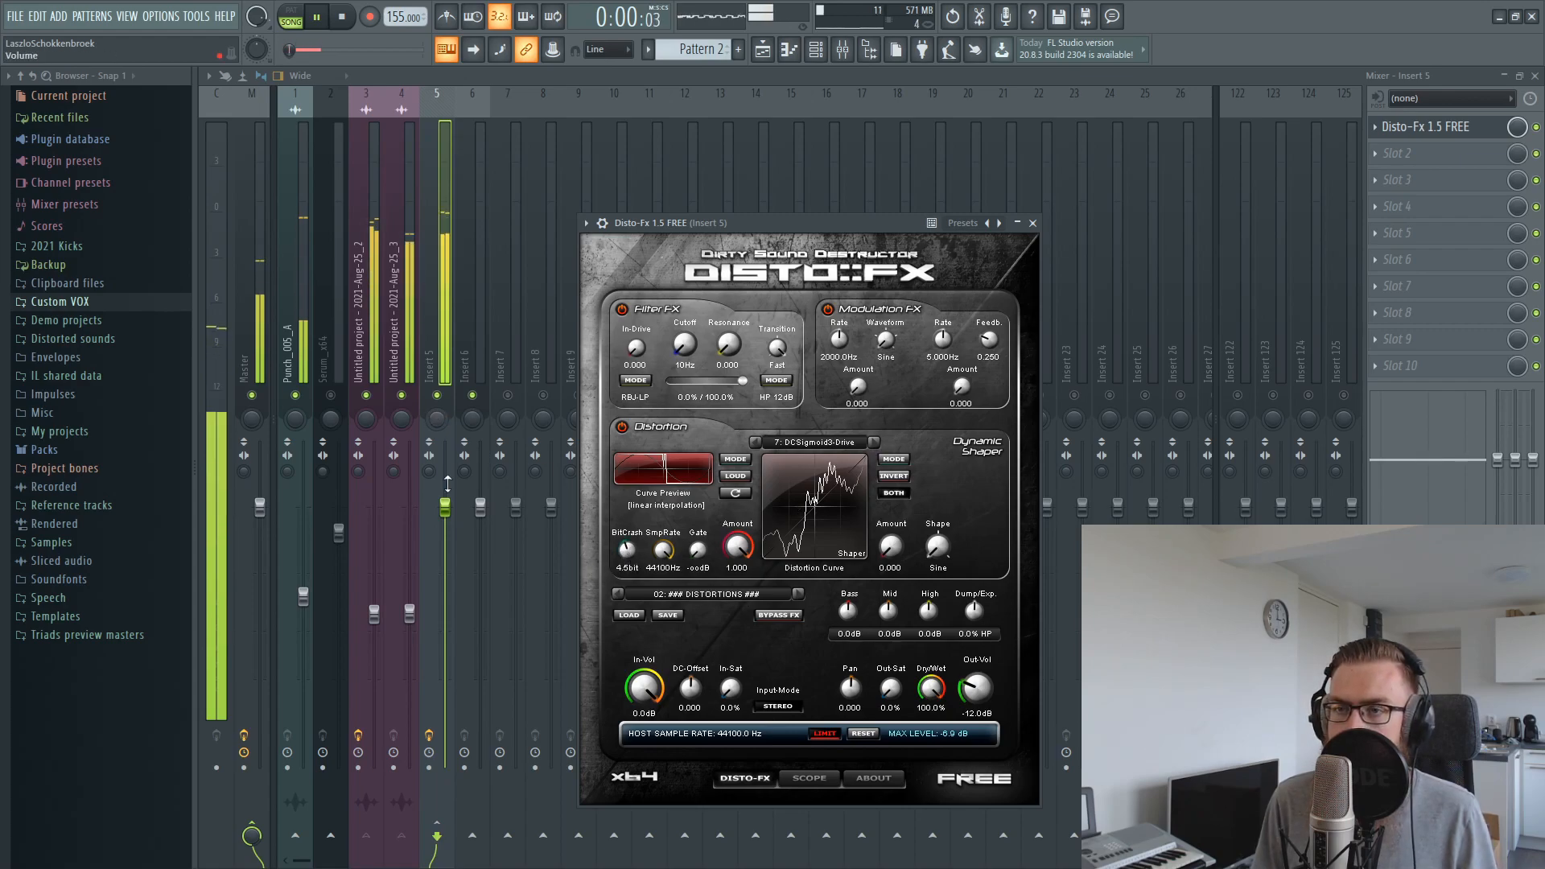
Move Disto-Fx to the second effect slot of Insert 5 and load FabFilter Pro-Q 2 in the first slot
click(291, 383)
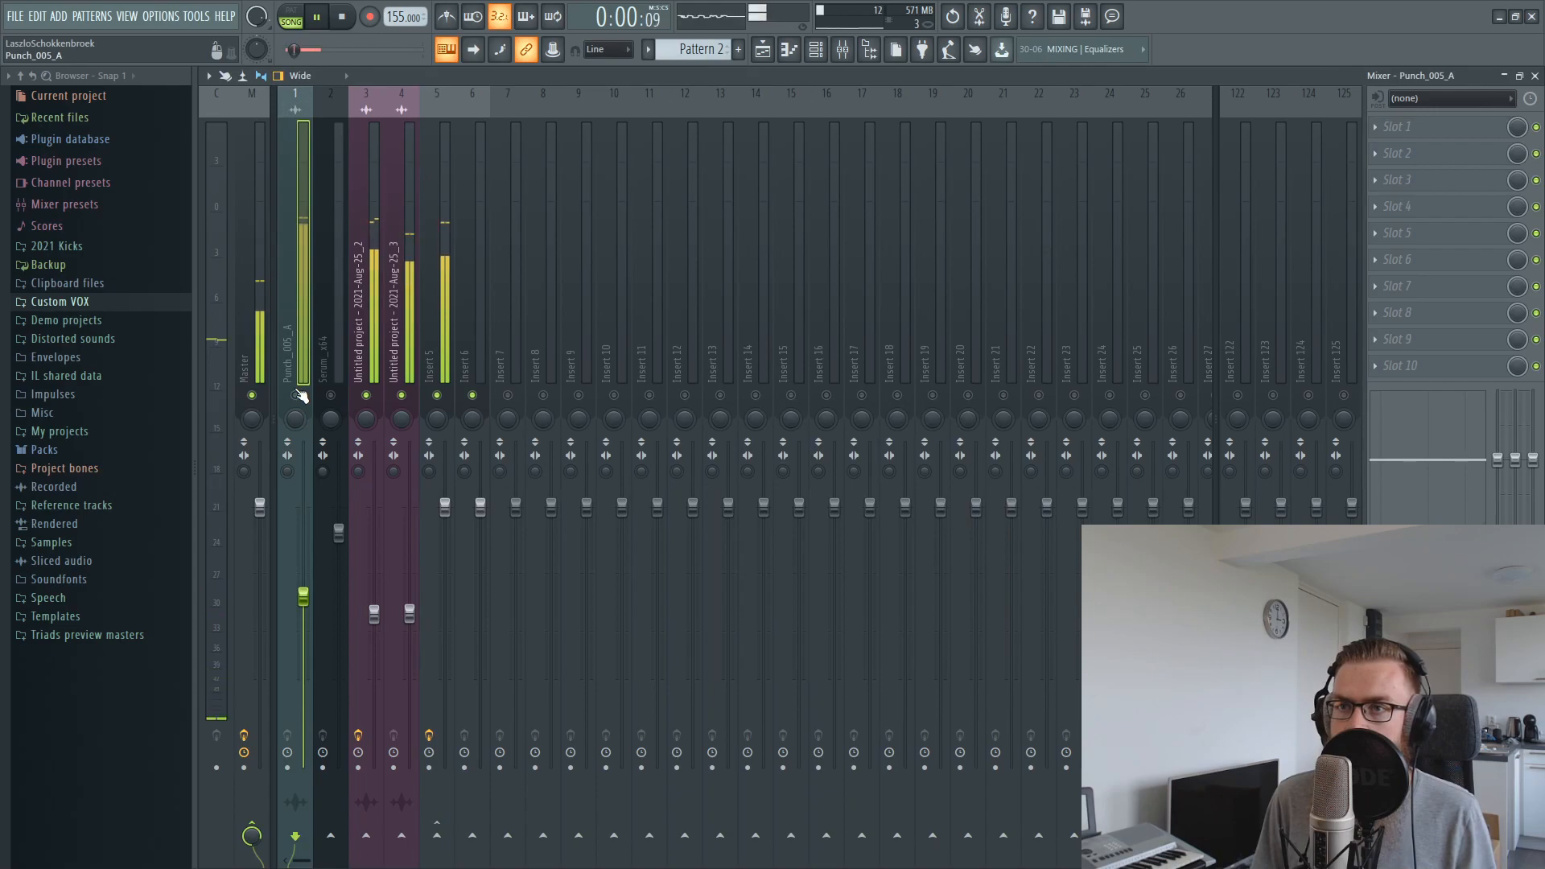
click(472, 306)
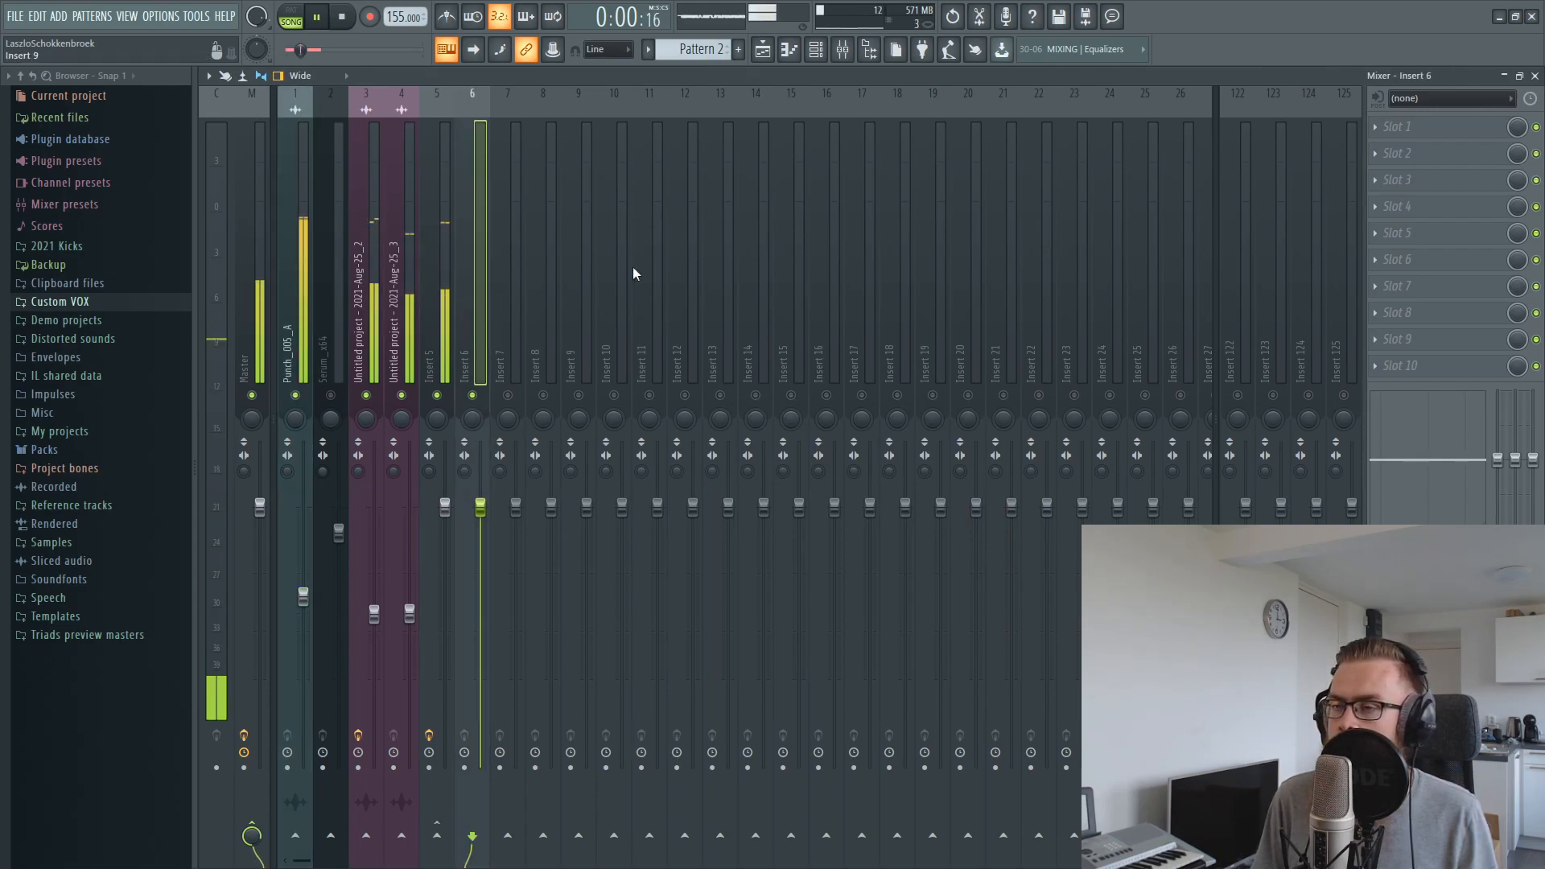
click(440, 273)
drag(1456, 134, 1403, 147)
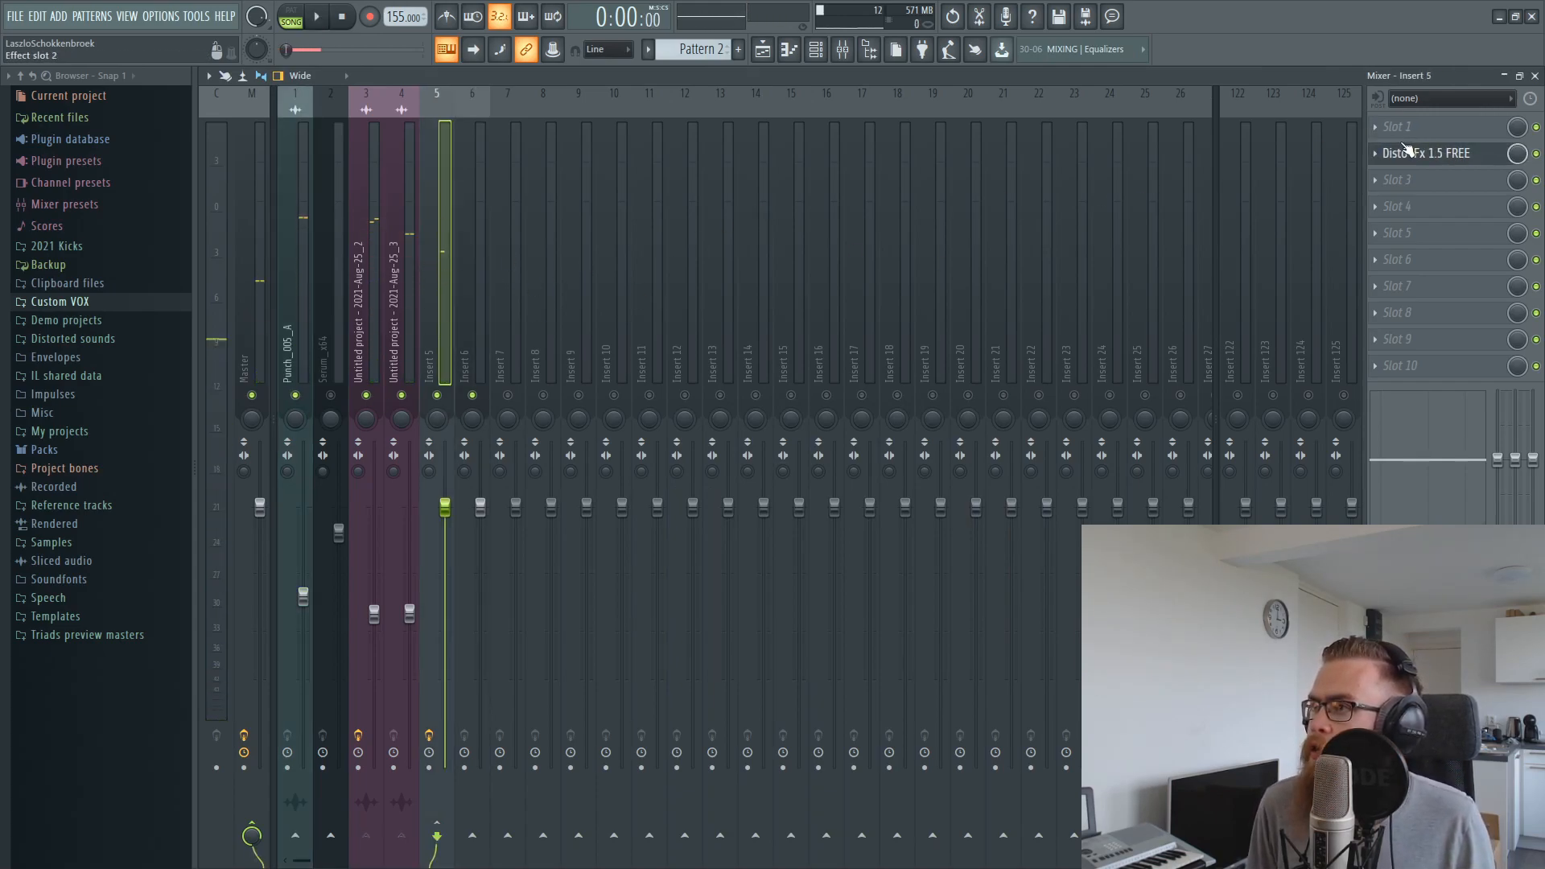
click(1440, 100)
click(1260, 97)
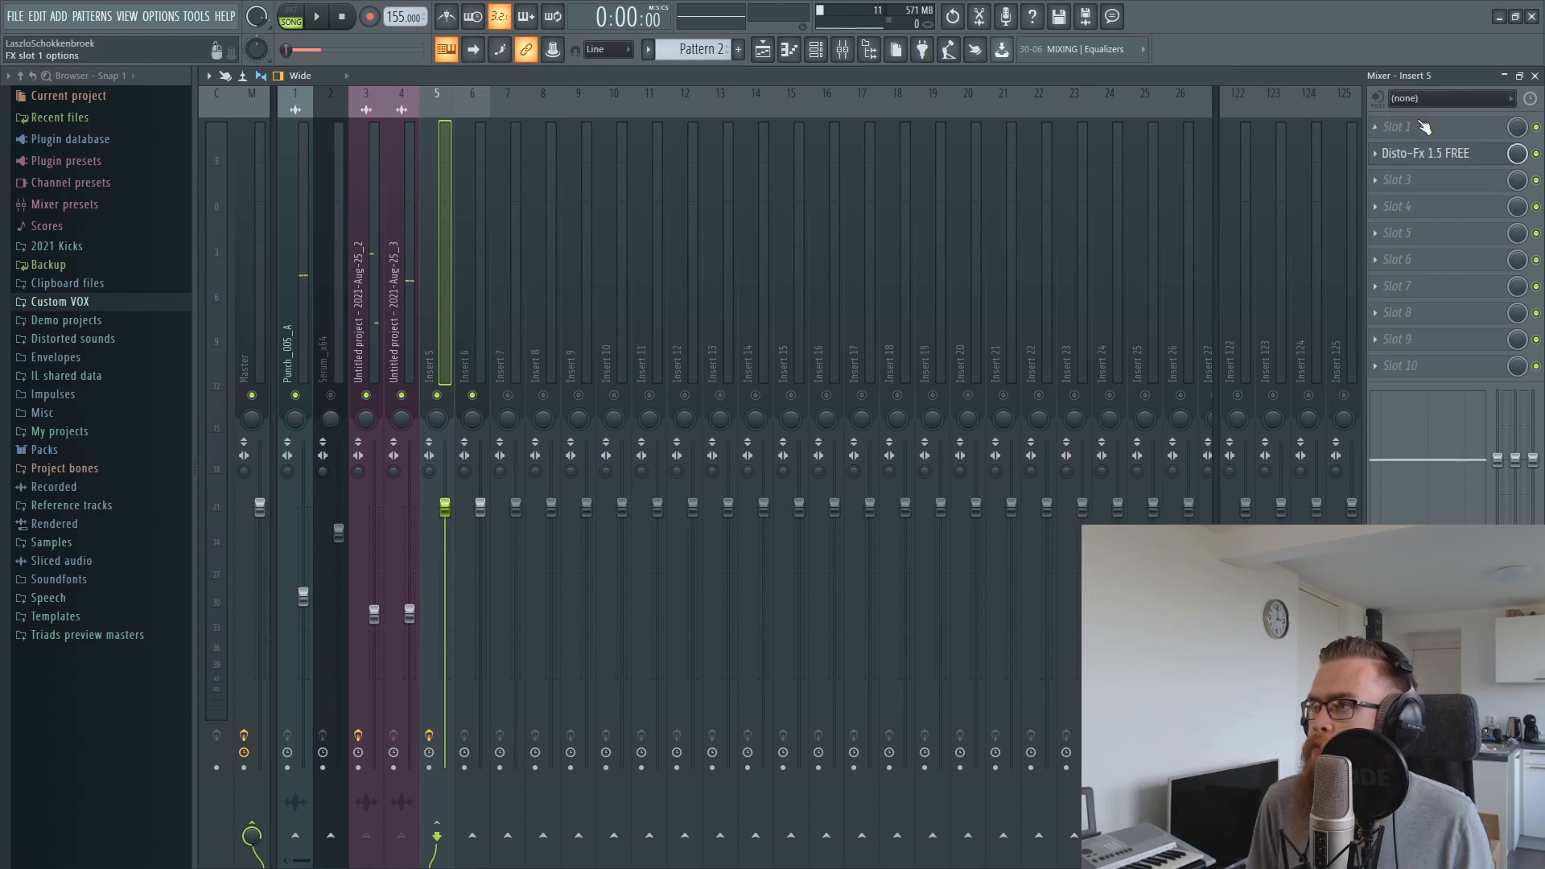
click(1375, 127)
mouse_move(1381, 148)
click(1148, 455)
During playback, add Pro-Q 2 bell boosts of about +2.9 dB near 317 Hz and about +1.6 dB near 49 Hz
key(space)
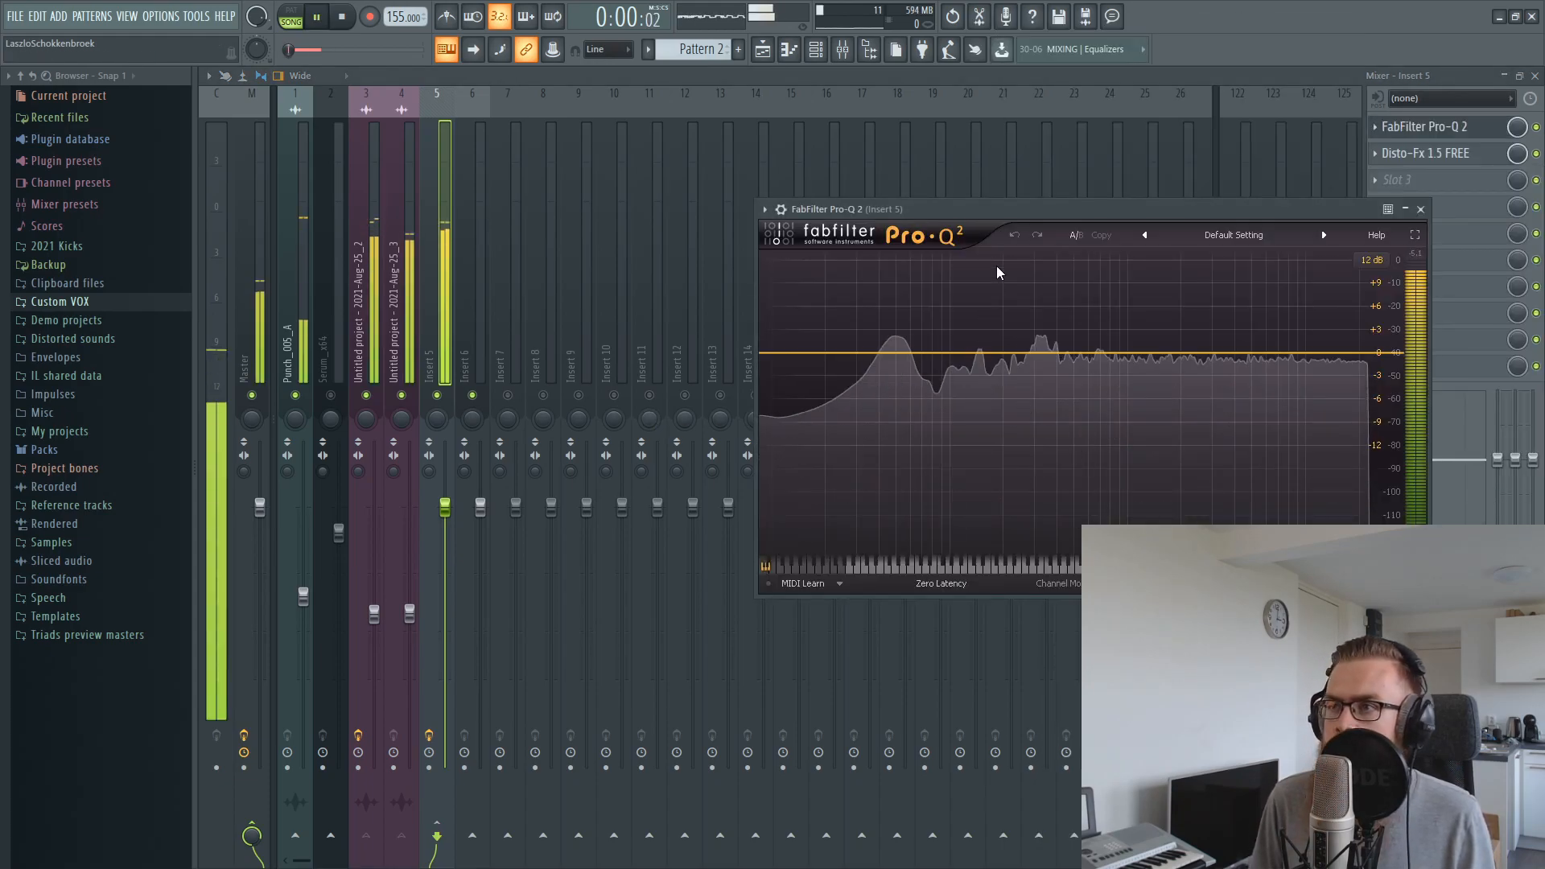
drag(965, 203, 617, 247)
mouse_move(690, 395)
mouse_down()
mouse_move(690, 358)
mouse_move(692, 375)
mouse_up()
scroll(692, 362, up, 3)
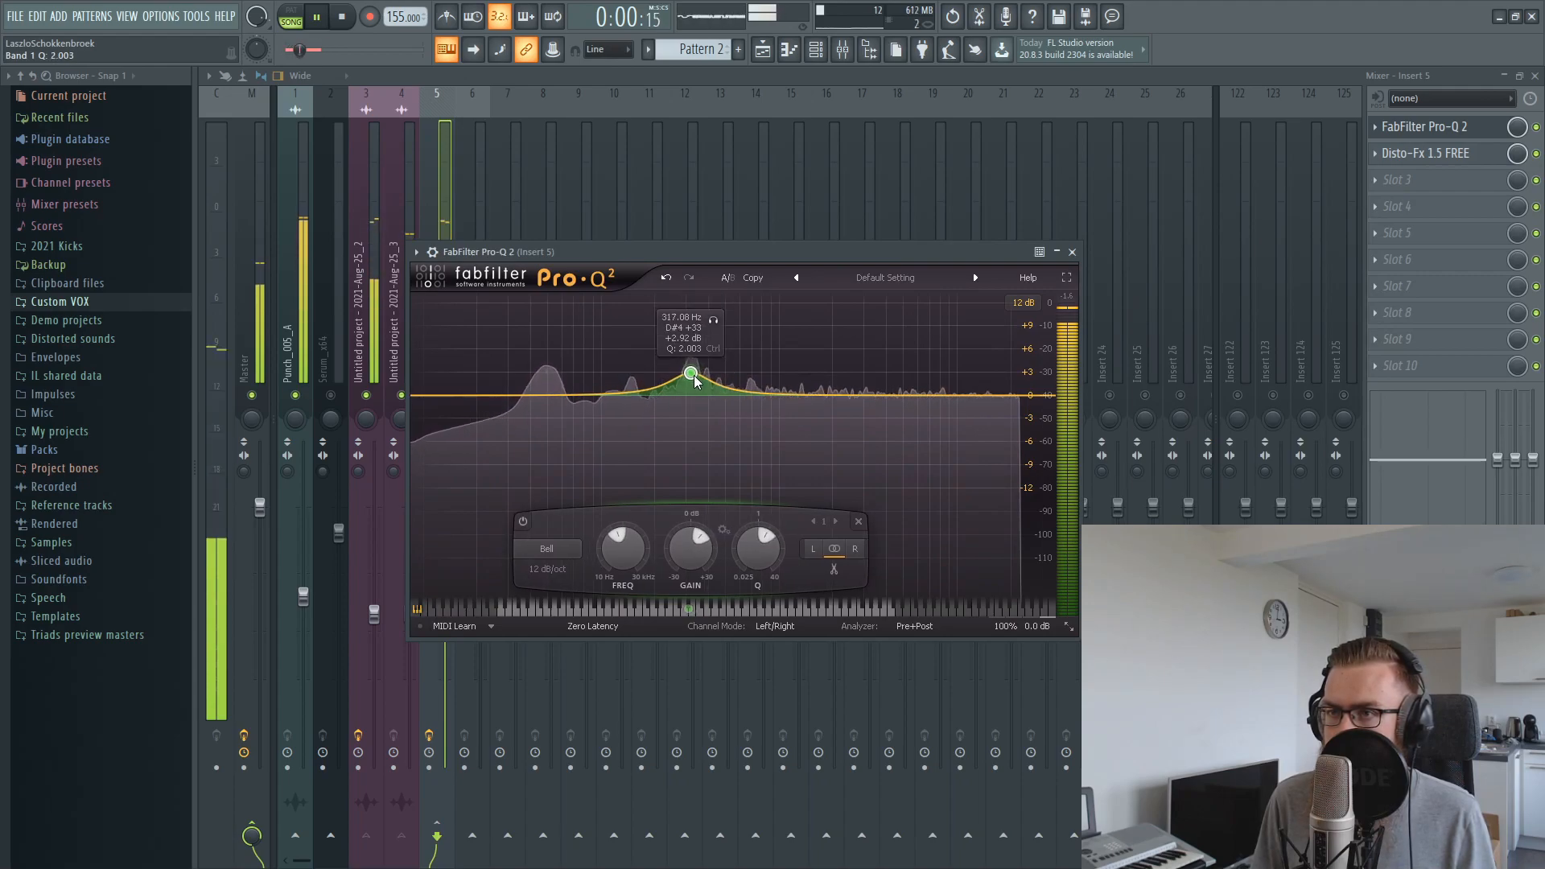
drag(562, 395, 546, 383)
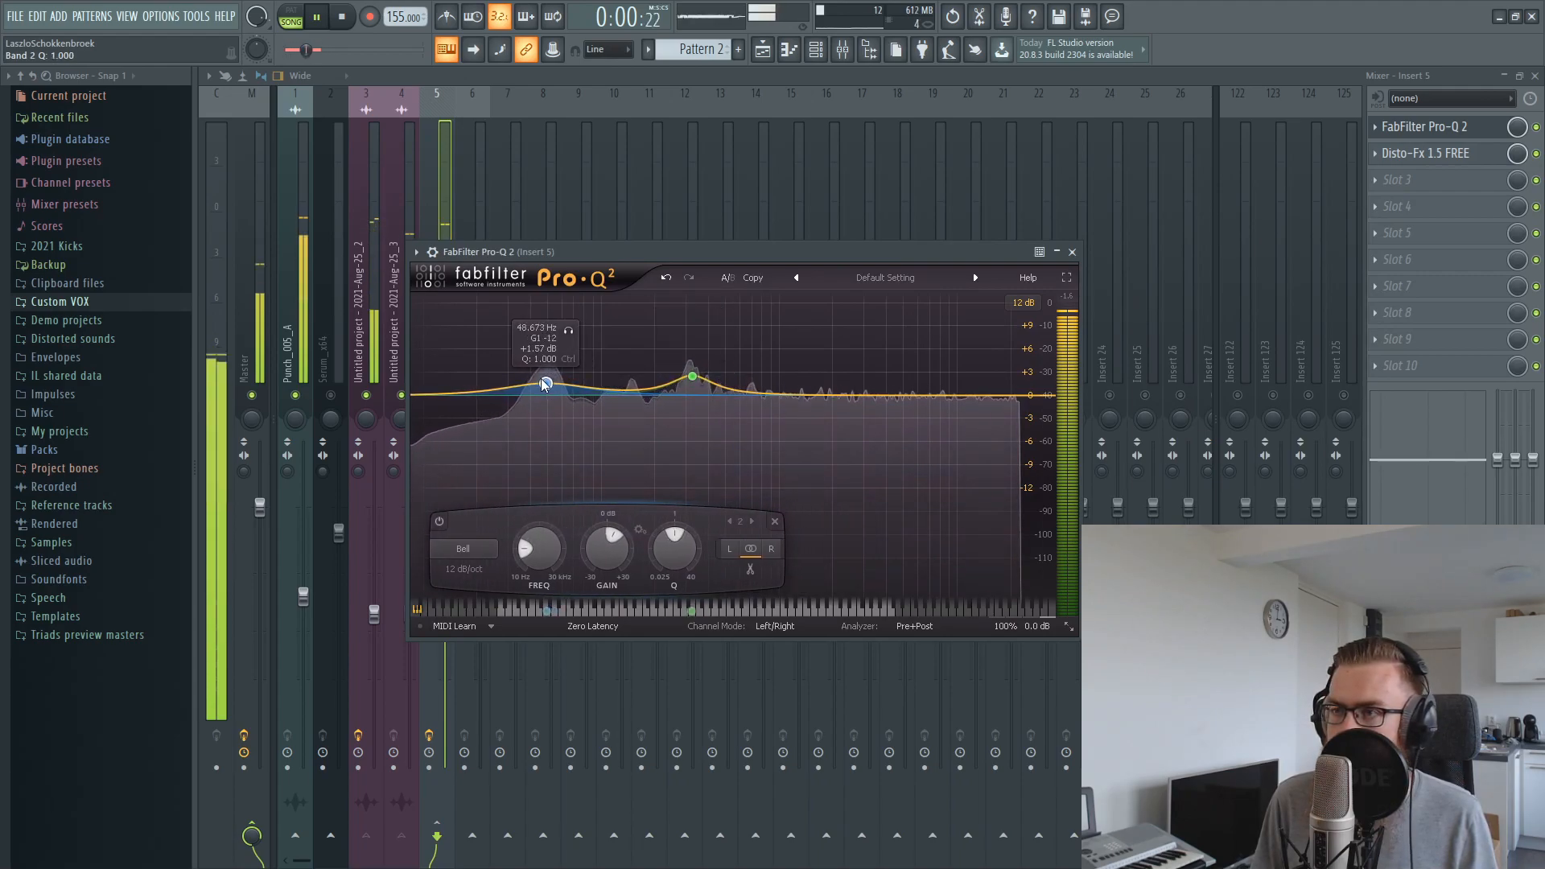
Add a high shelf of about -4.70 dB near 1227 Hz, trim the mid bell, and raise the low bell to about +3.44 dB
drag(869, 395, 799, 434)
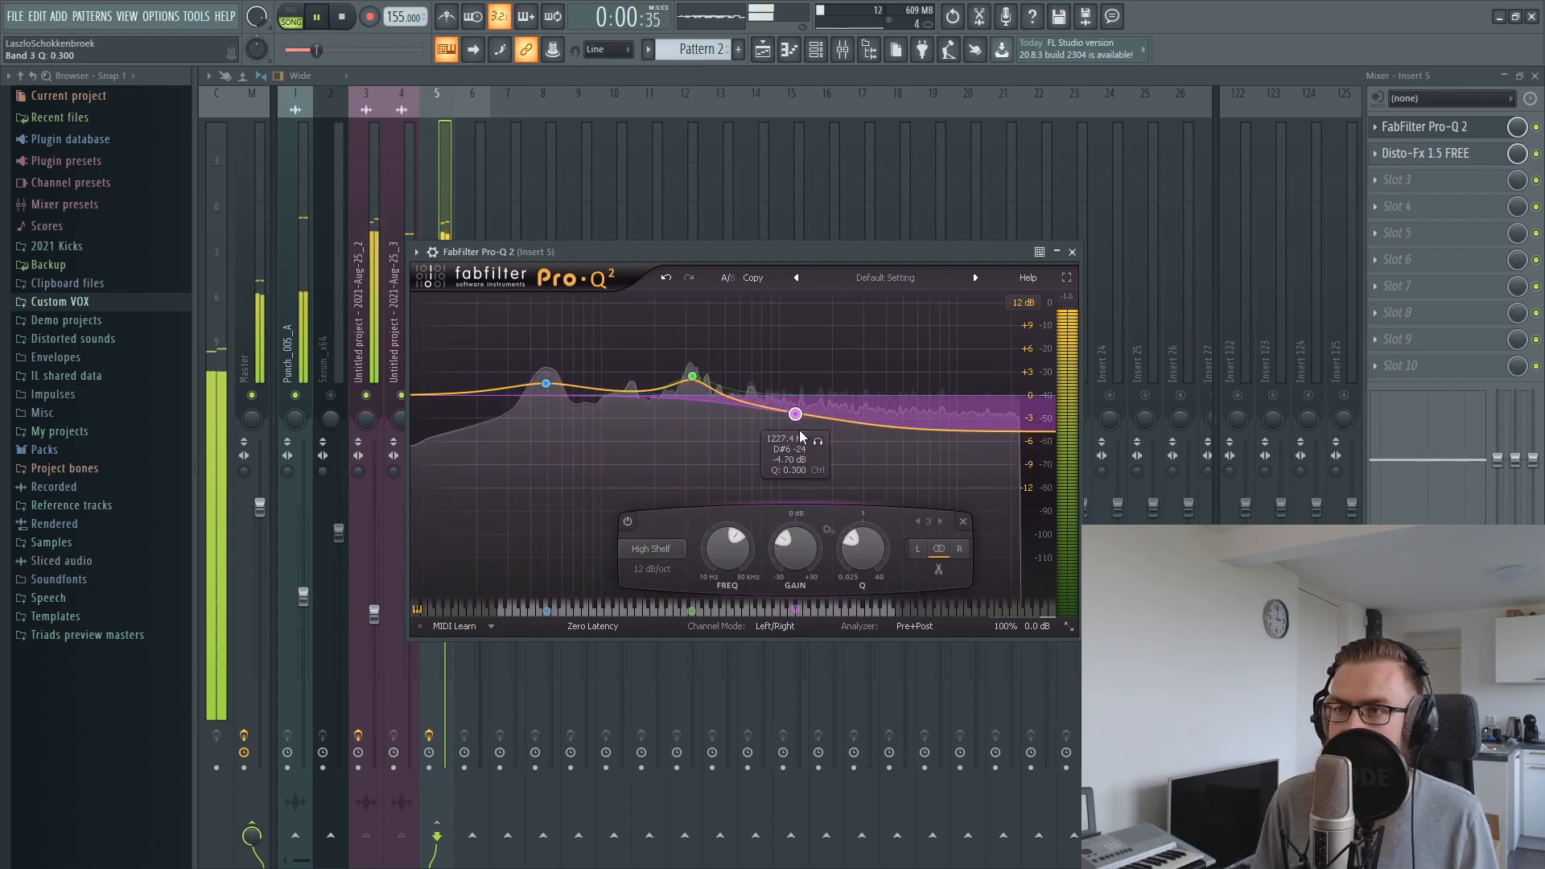
mouse_move(694, 379)
mouse_down()
mouse_move(693, 364)
mouse_move(696, 386)
mouse_up()
drag(545, 383, 545, 373)
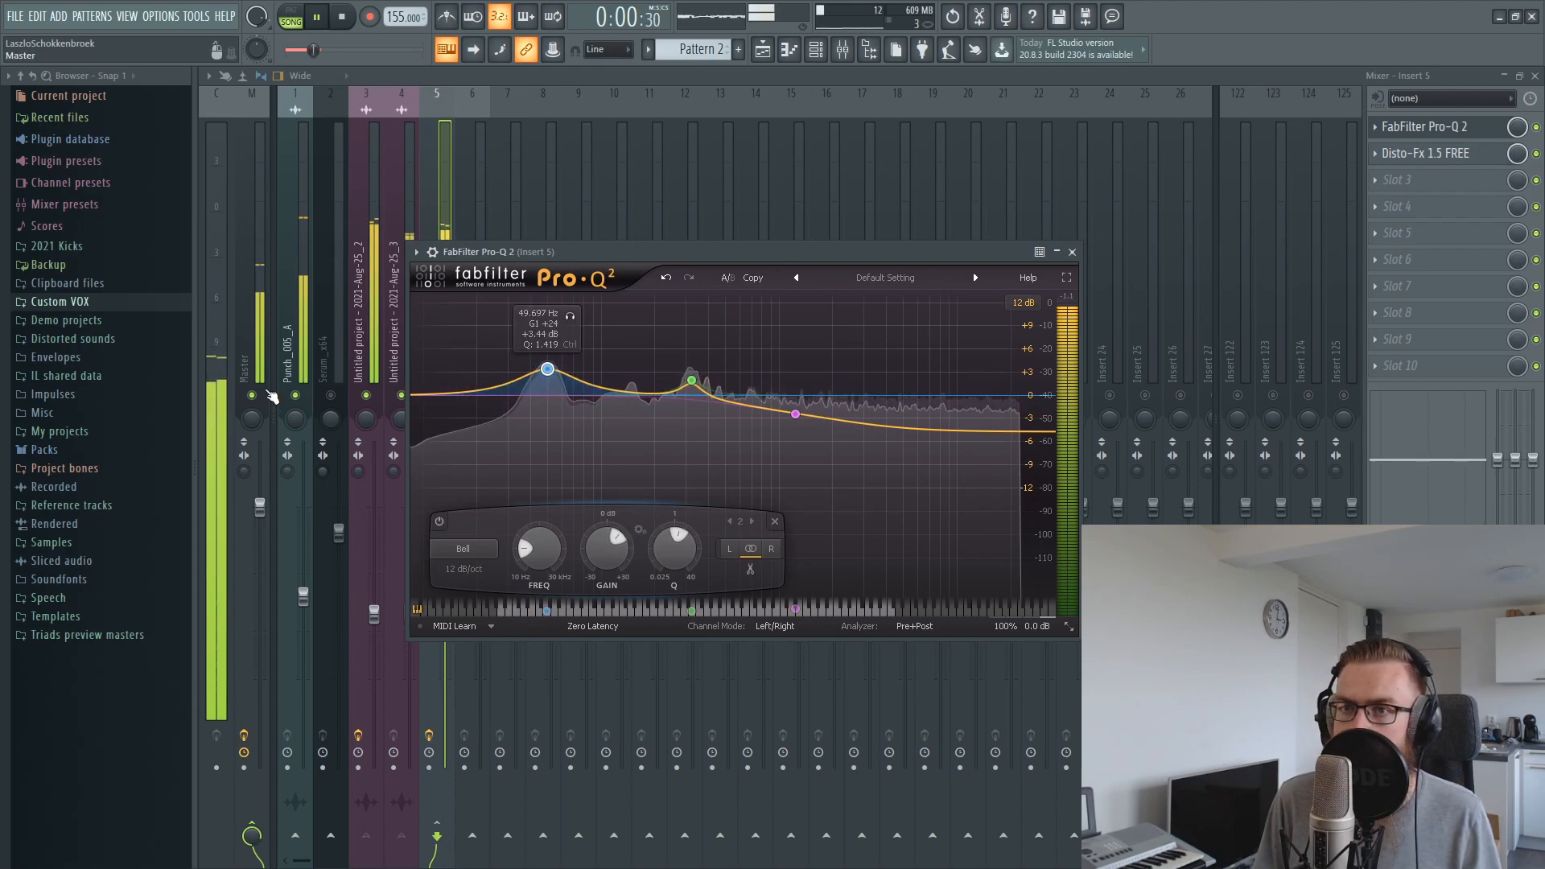
Reopen Pro-Q 2 on Insert 5, add a narrow cut of about -8 dB just below the mid bell, and raise the mid bell
click(296, 397)
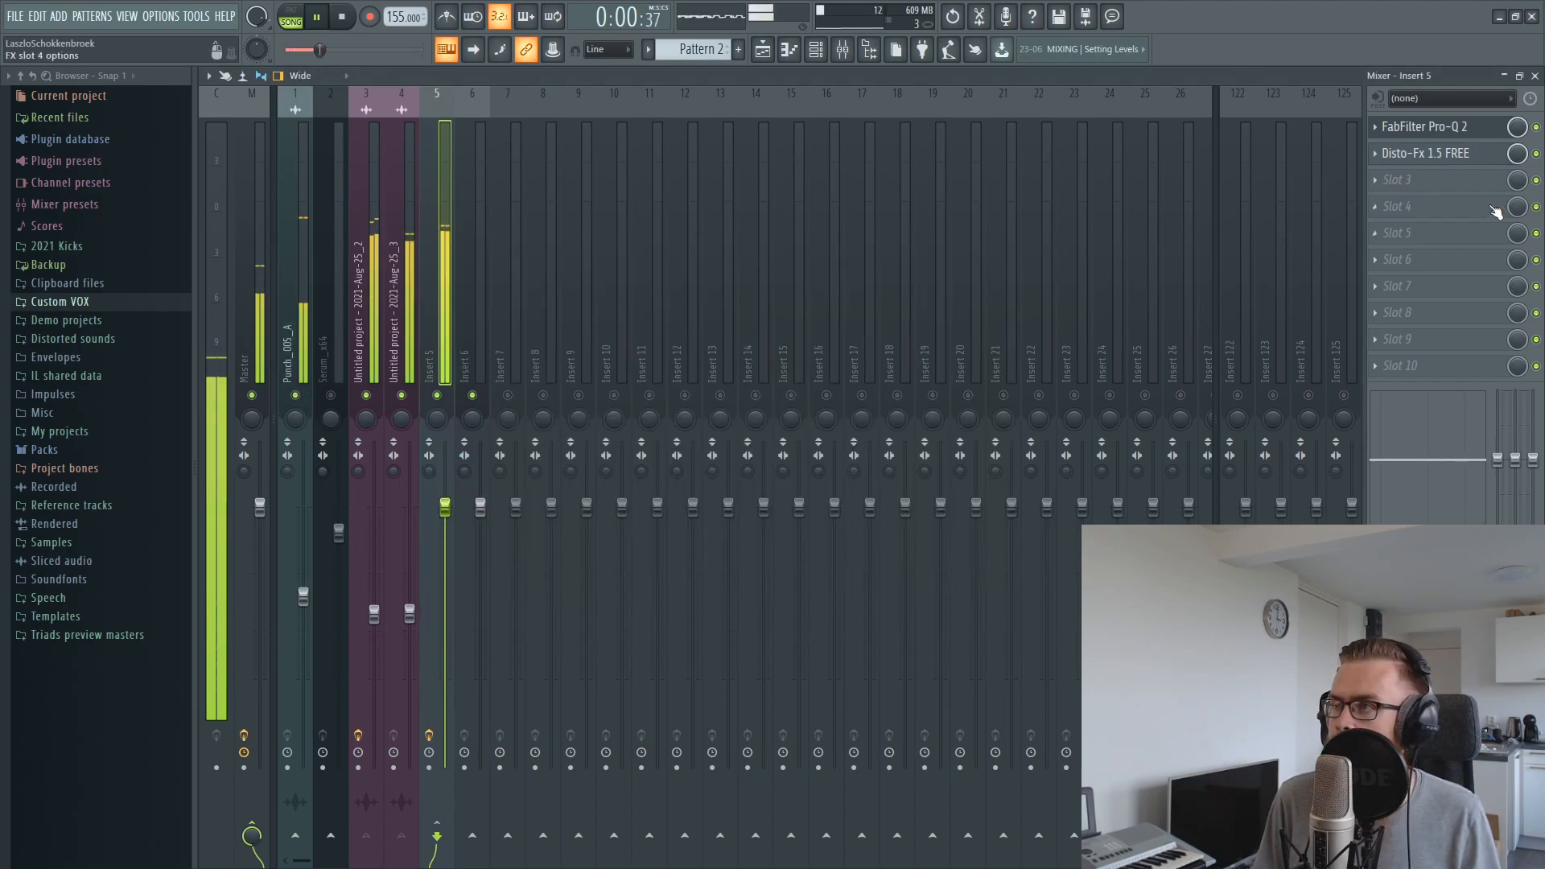
click(1474, 128)
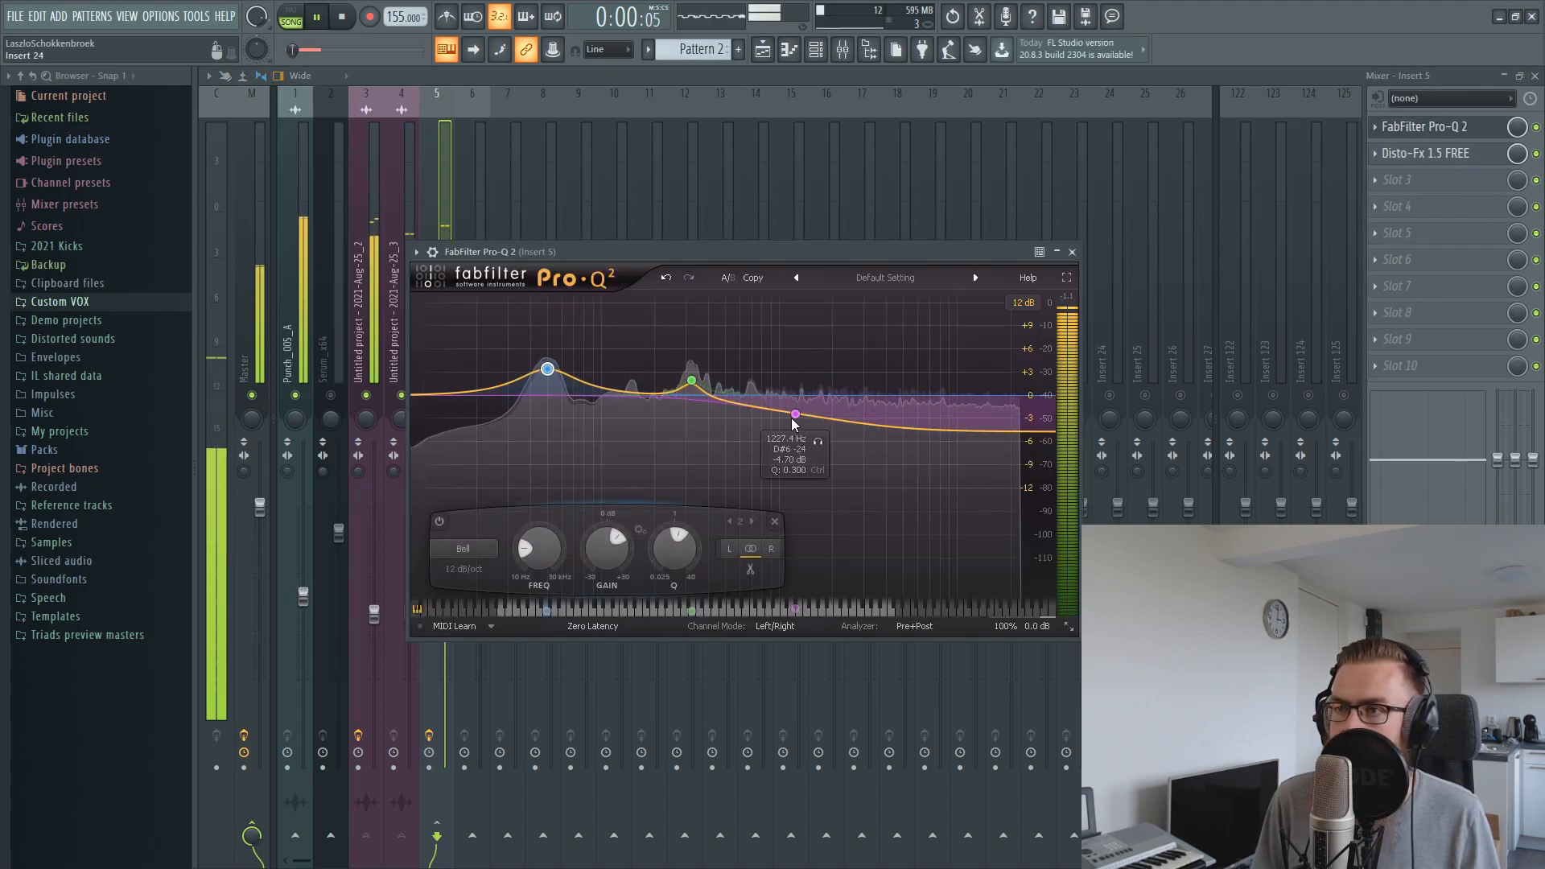
drag(793, 413, 670, 456)
drag(702, 360, 685, 359)
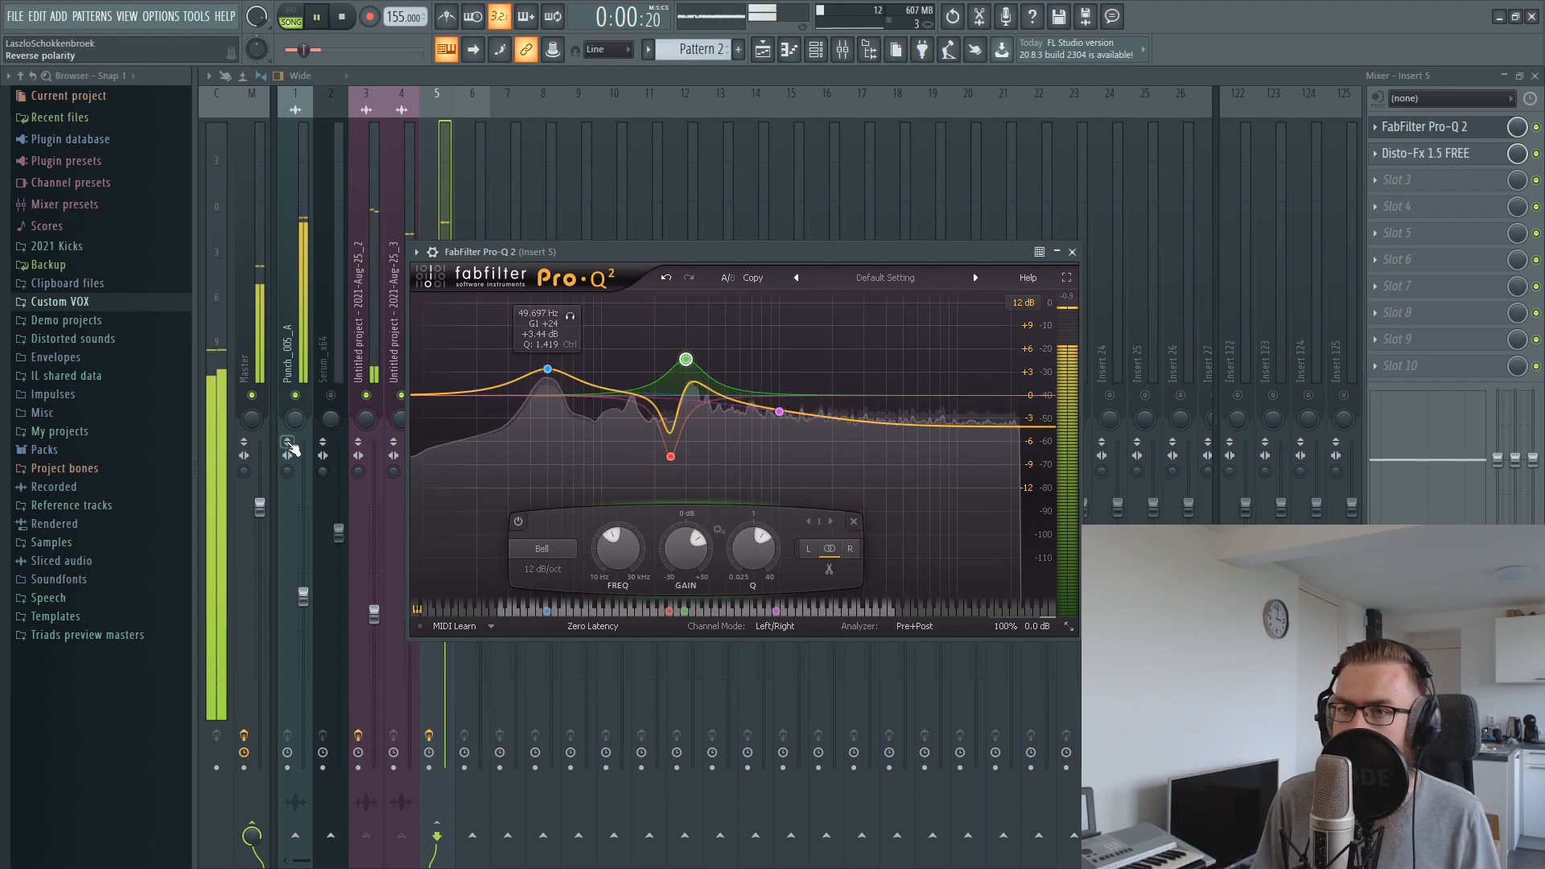
Raise the volume fader of the Punch_005_A mixer track slightly during playback
drag(302, 596, 304, 583)
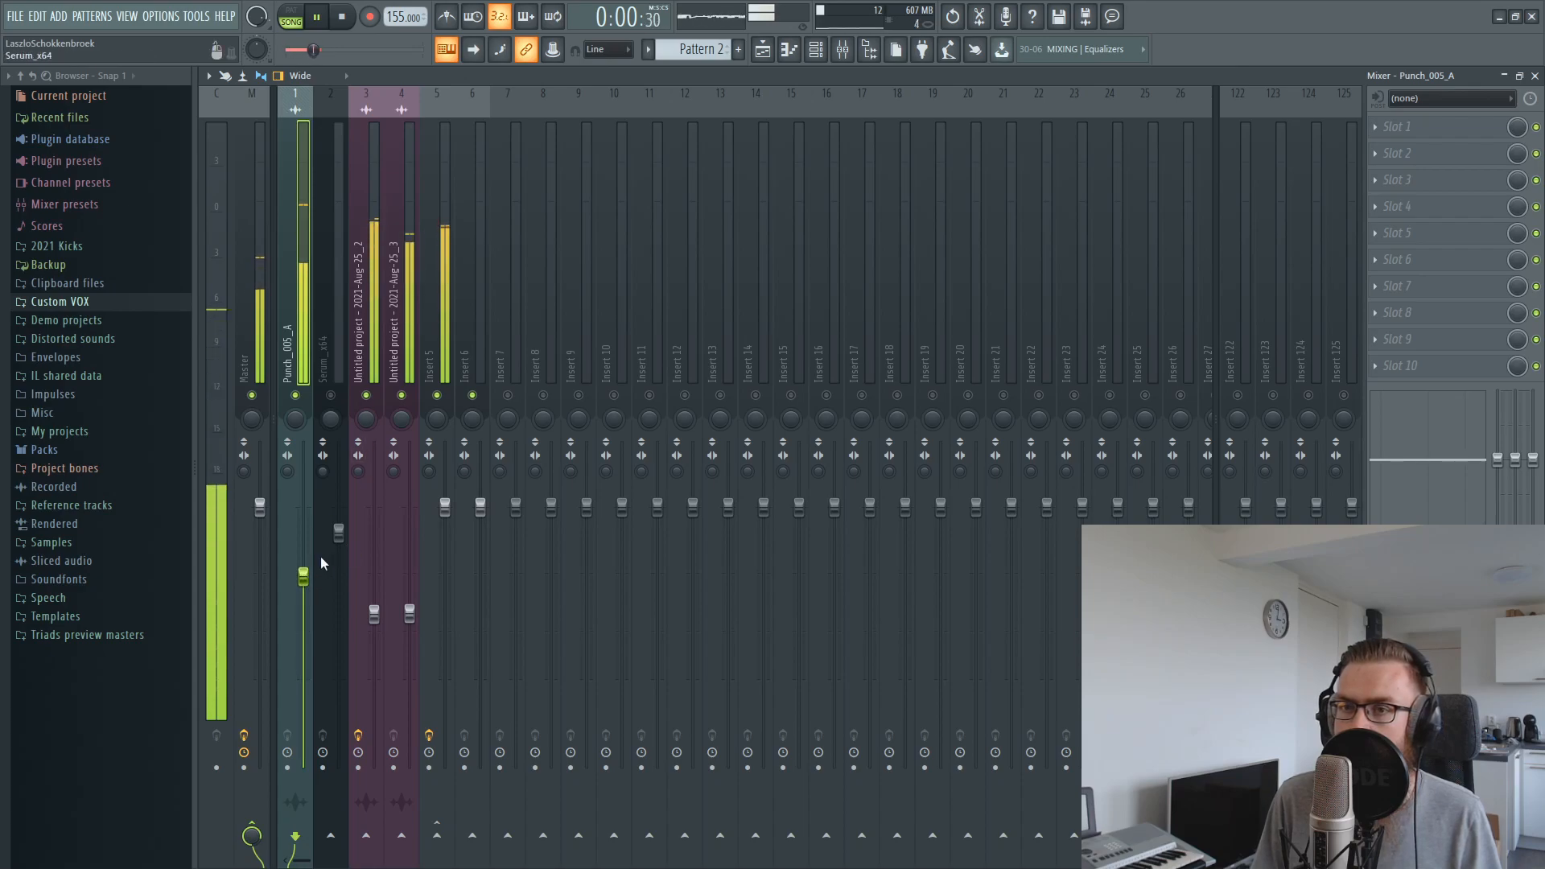
drag(302, 576, 302, 582)
click(411, 253)
click(457, 277)
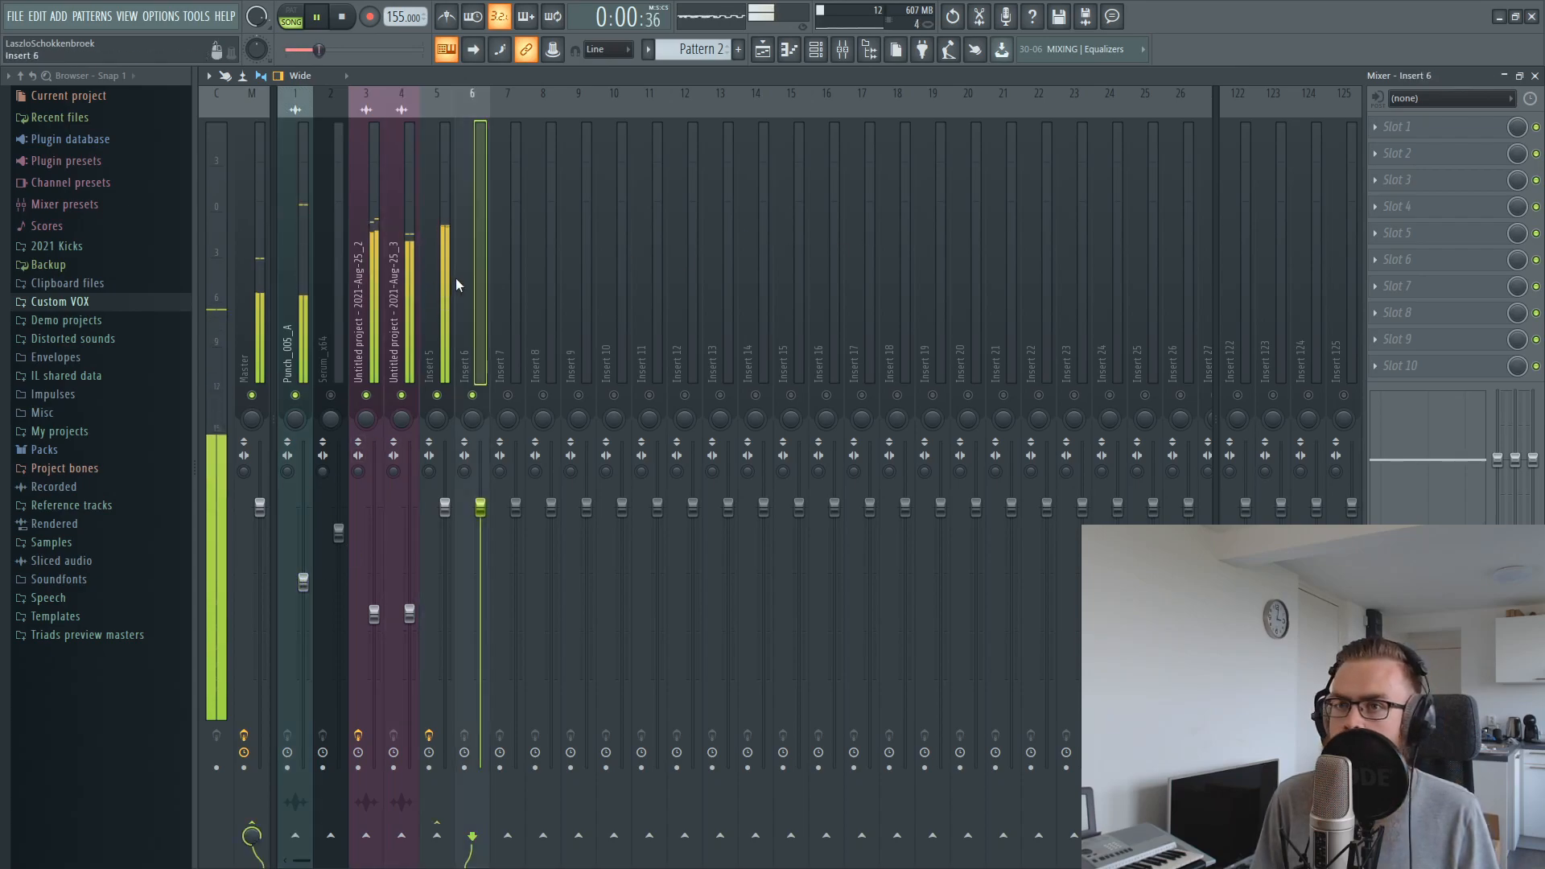
In Insert 5's Pro-Q 2, raise the low bell to about +4.70 dB and the mid bell to about +5.01 dB with Q 2.698
click(440, 235)
key(space)
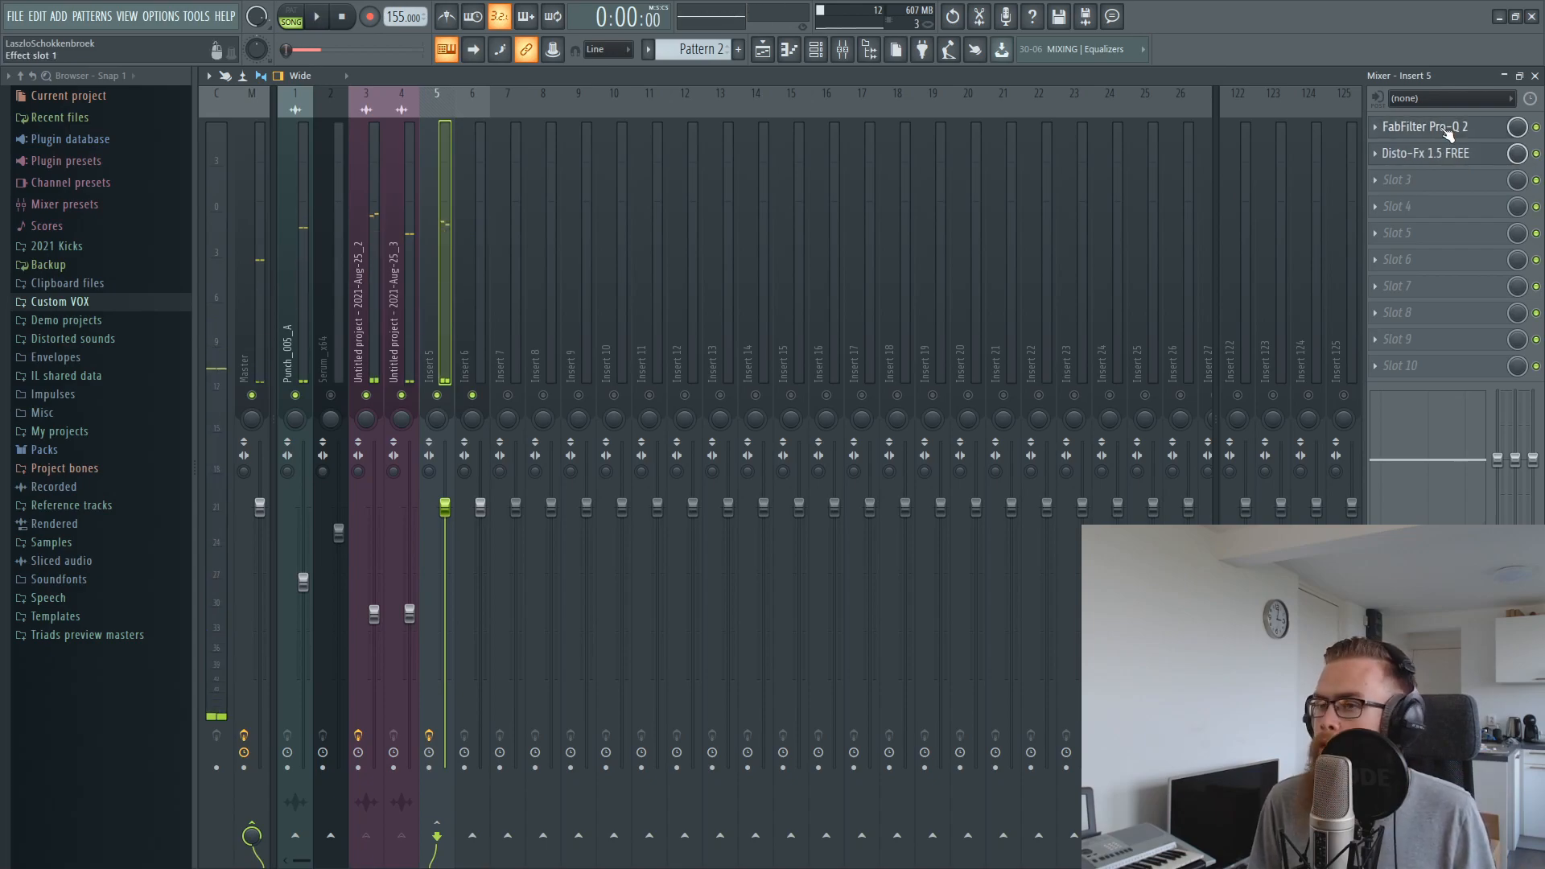
click(1424, 126)
key(space)
drag(546, 394, 544, 360)
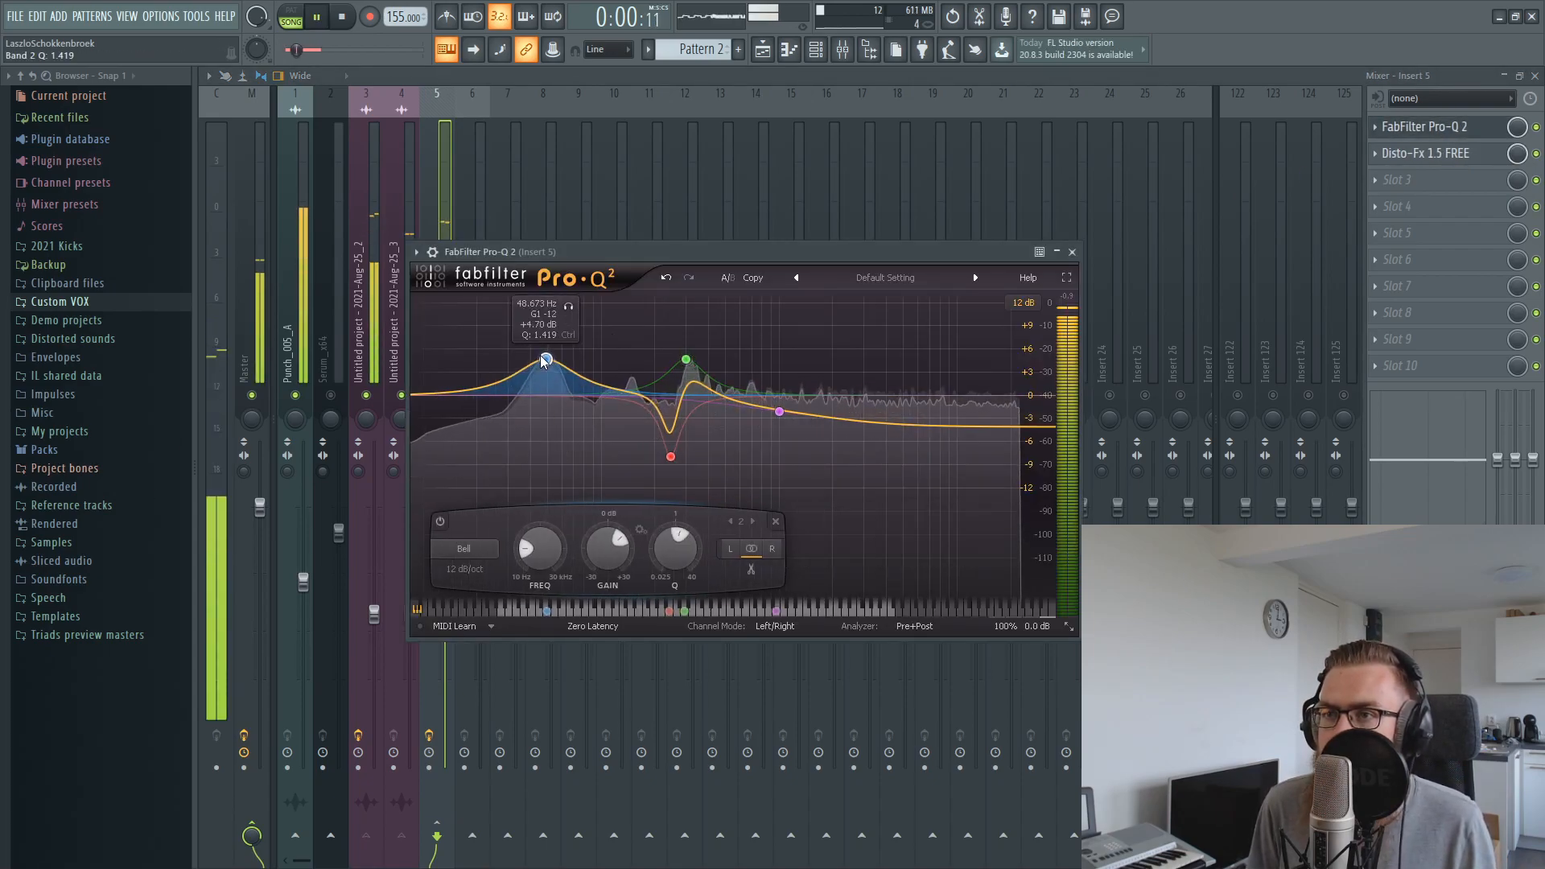
mouse_move(686, 361)
mouse_down()
mouse_move(688, 346)
mouse_move(688, 363)
mouse_up()
scroll(689, 352, up, 2)
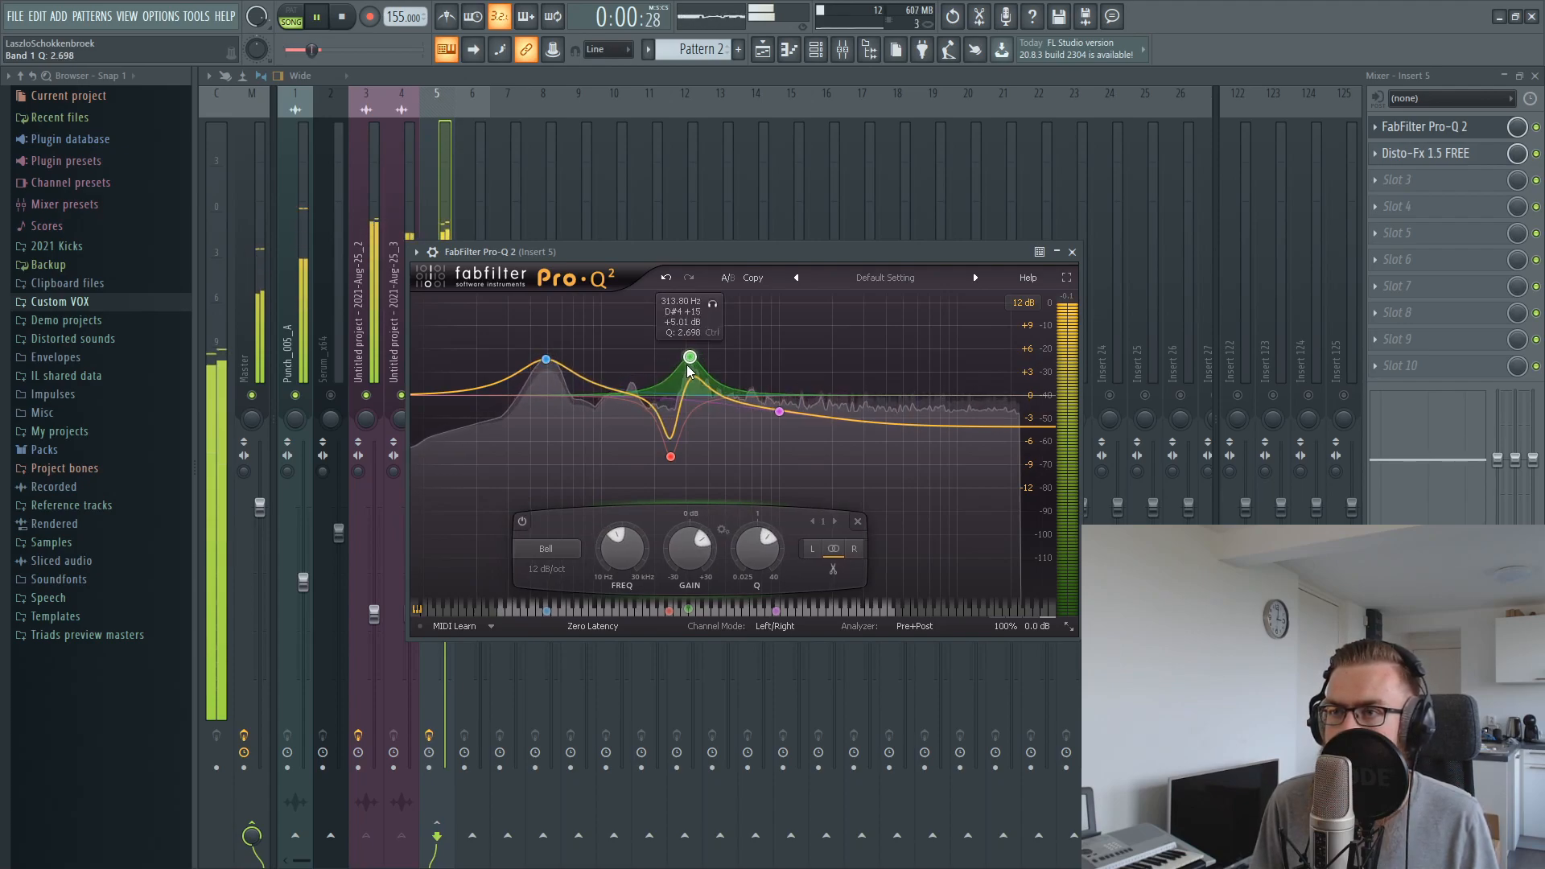
Play the layers and toggle the mute of the Punch_005_A mixer track to compare the sound
key(space)
key(space)
click(281, 378)
click(295, 395)
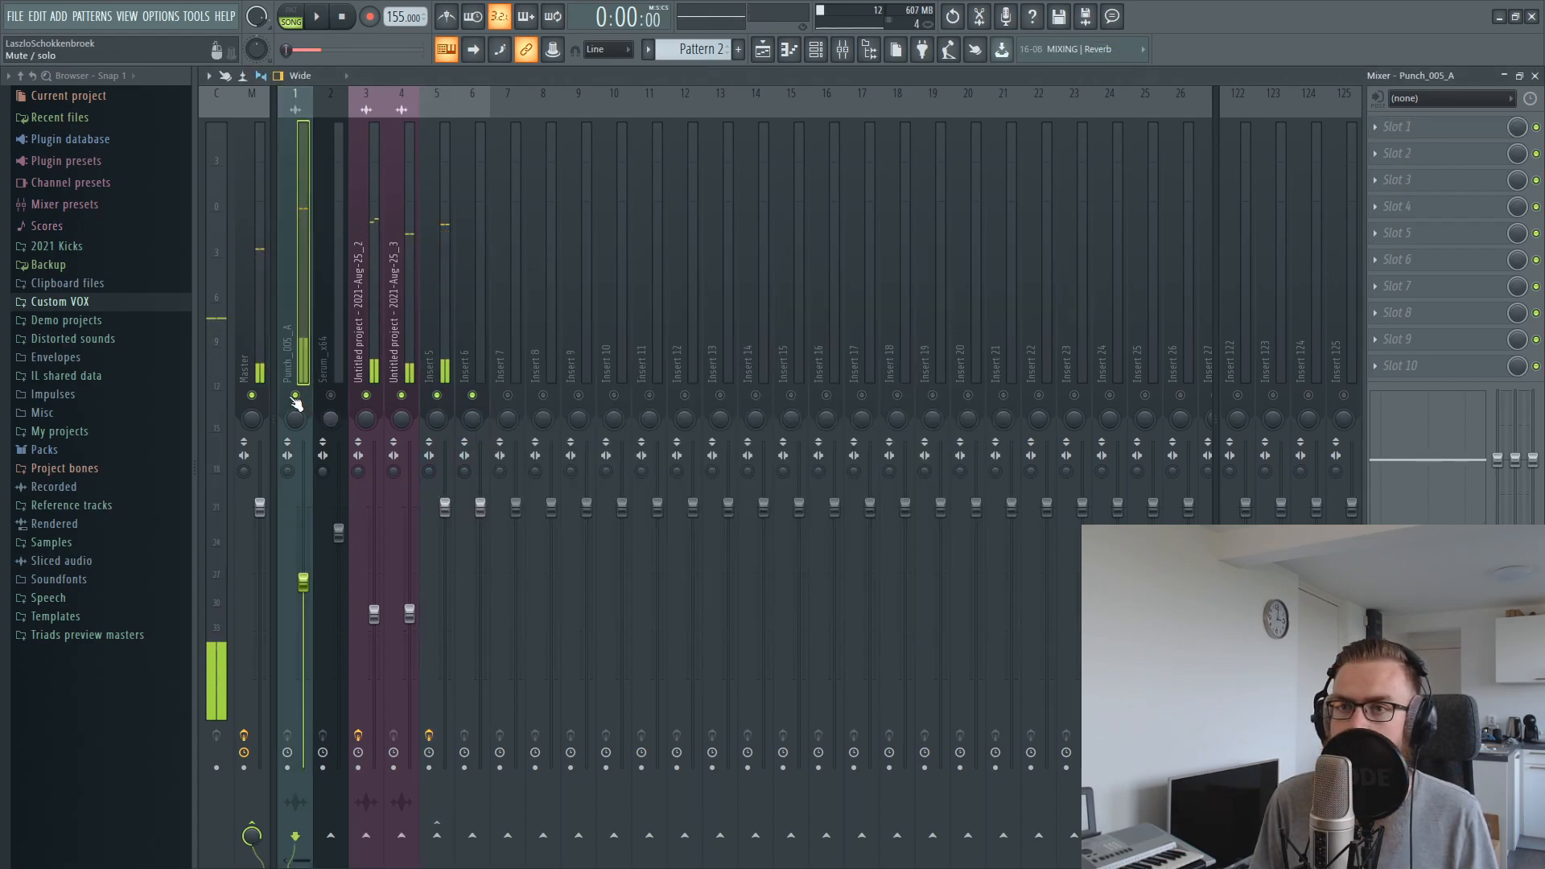
Extend the playlist's playback loop selection to the start of bar 2 and play it
click(765, 54)
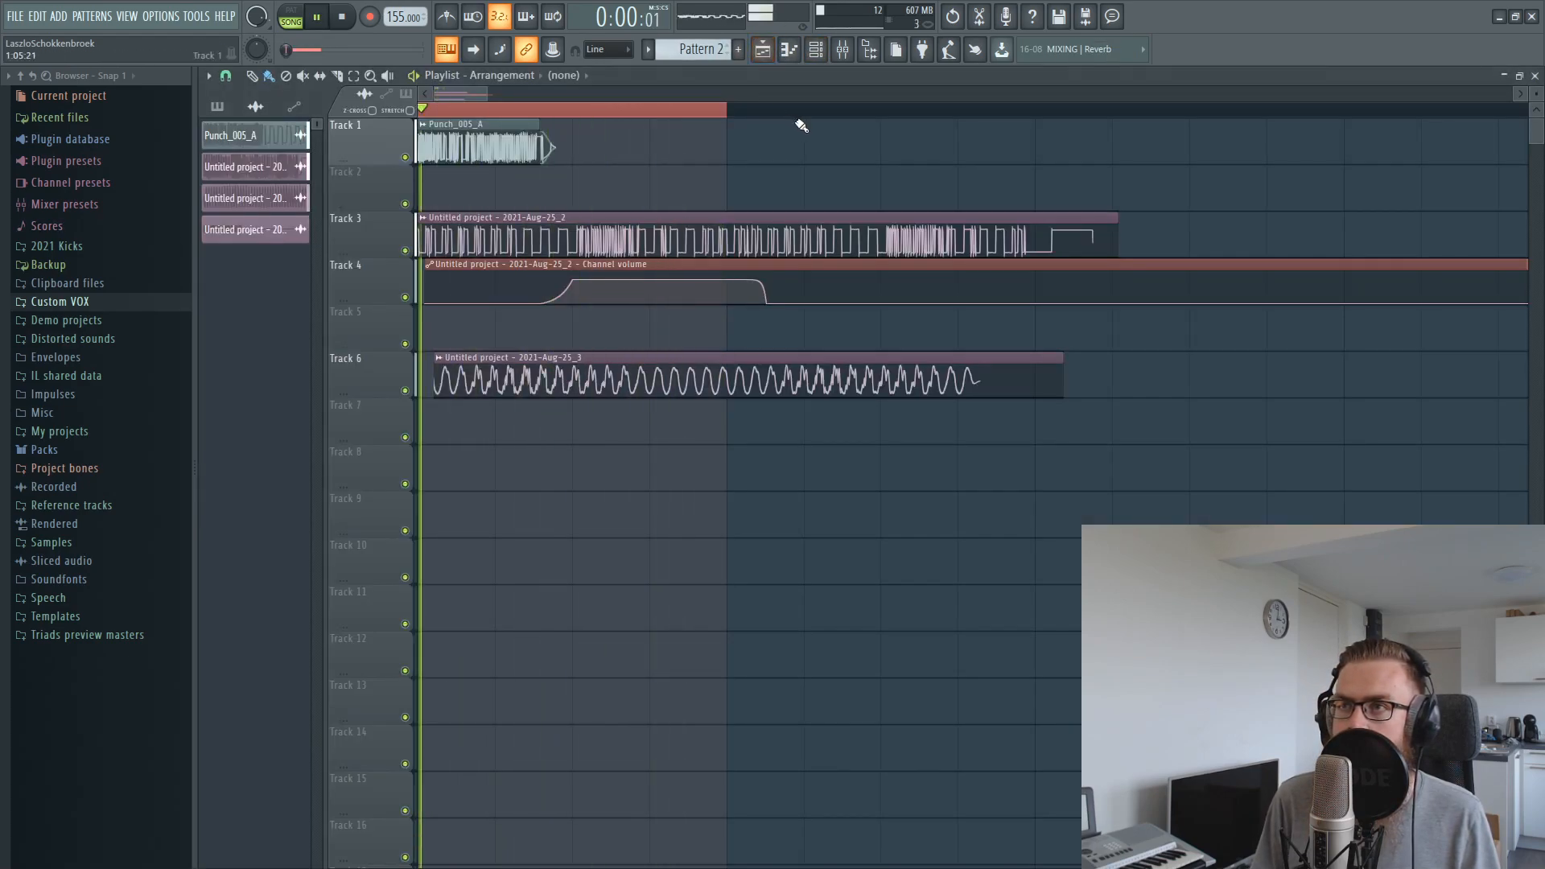
key(space)
scroll(811, 114, down, 2)
drag(813, 112, 1301, 114)
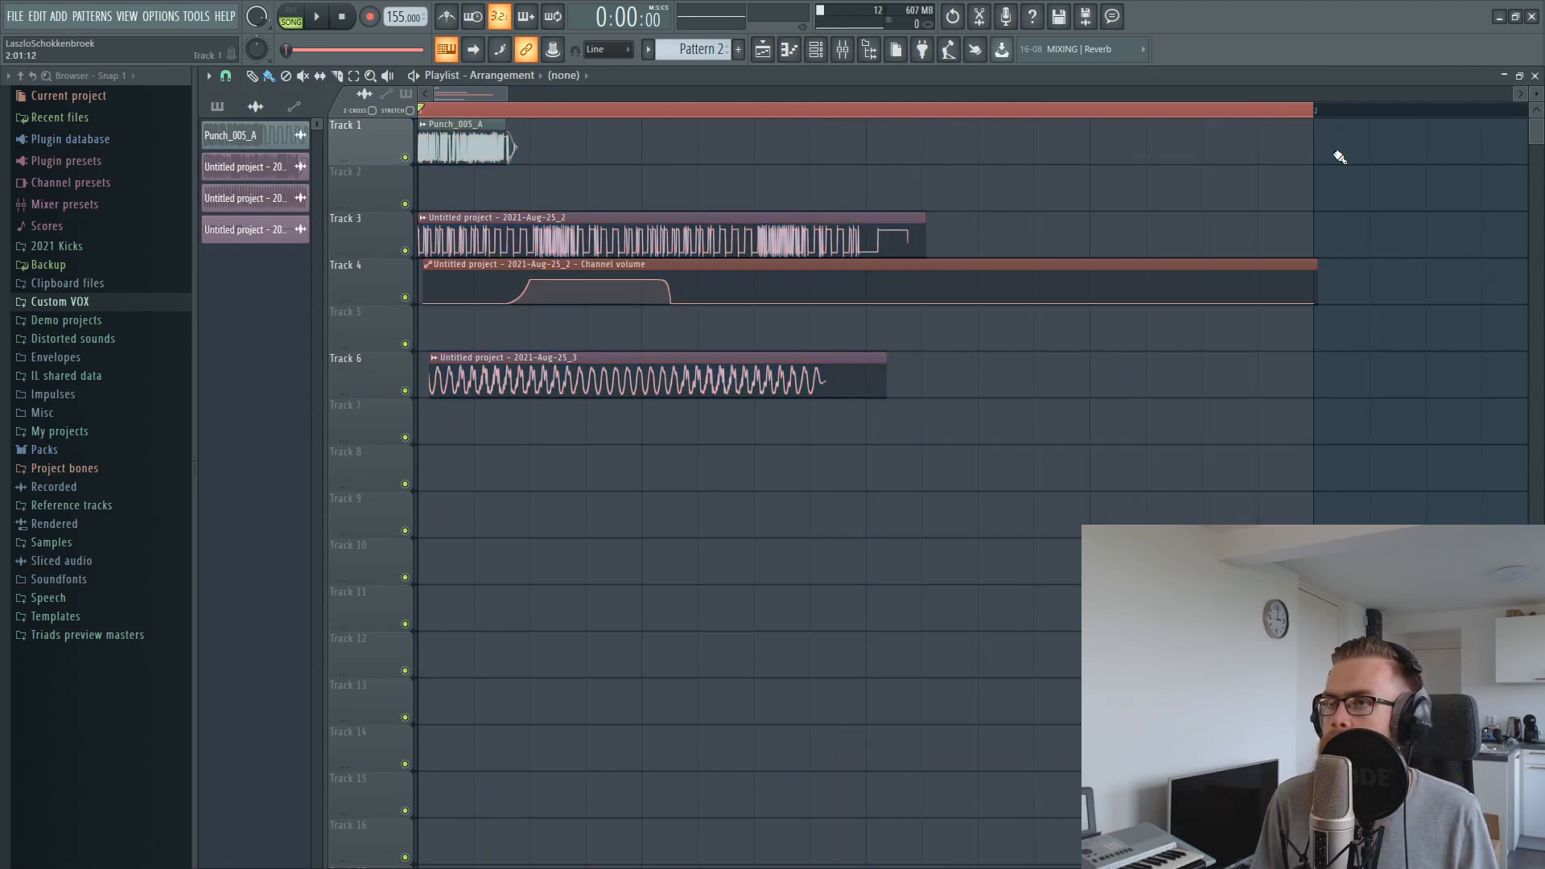
key(space)
key(space)
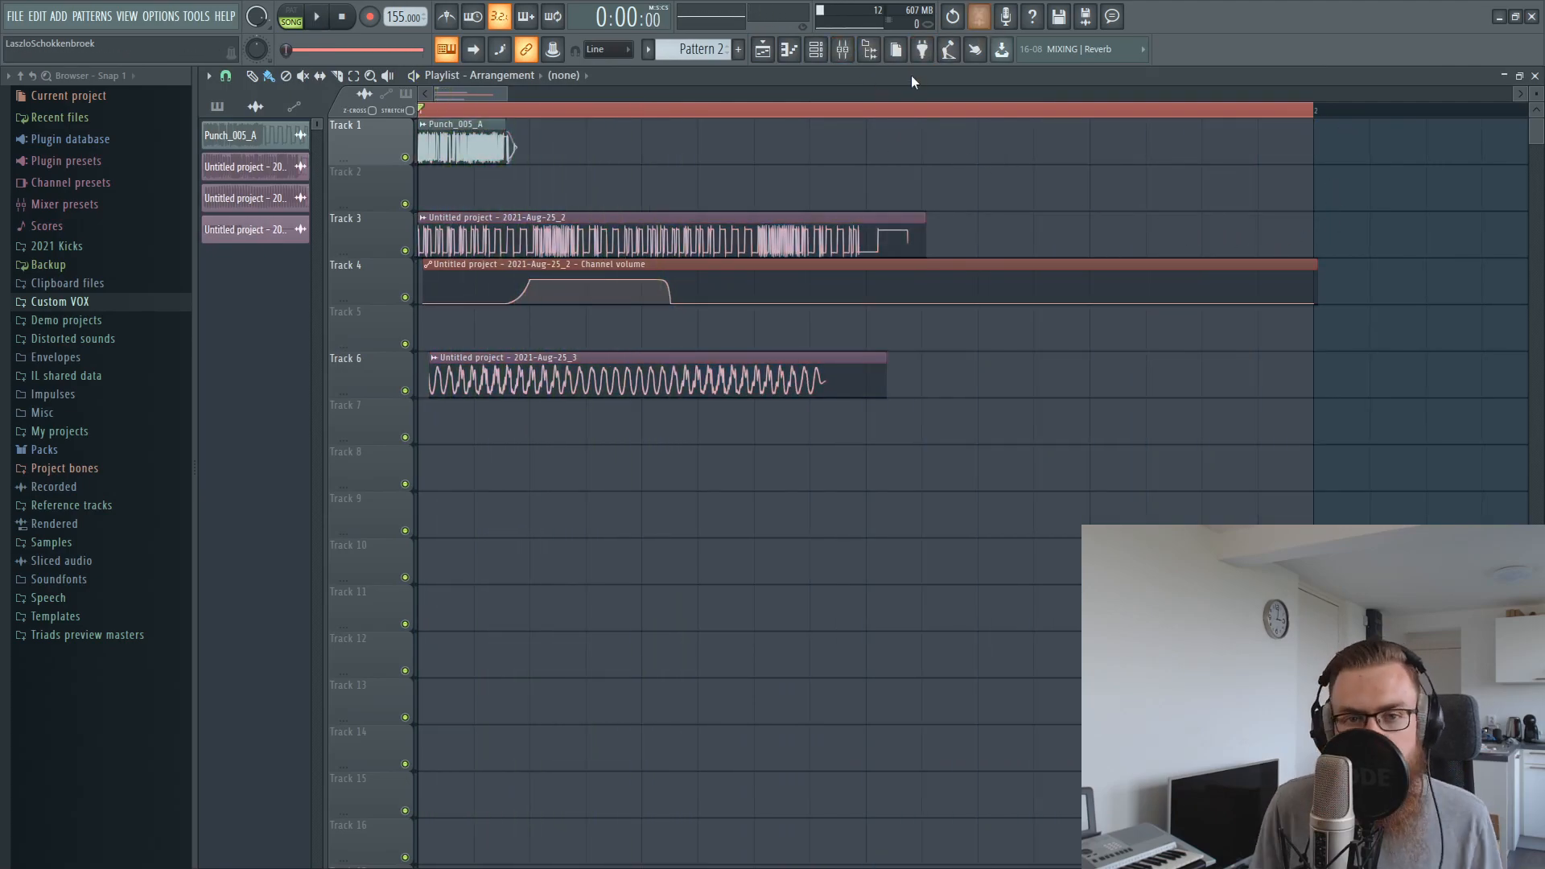
Clear the old recording in Edison on the Master, record the layered kick from playback, and close Edison
click(970, 19)
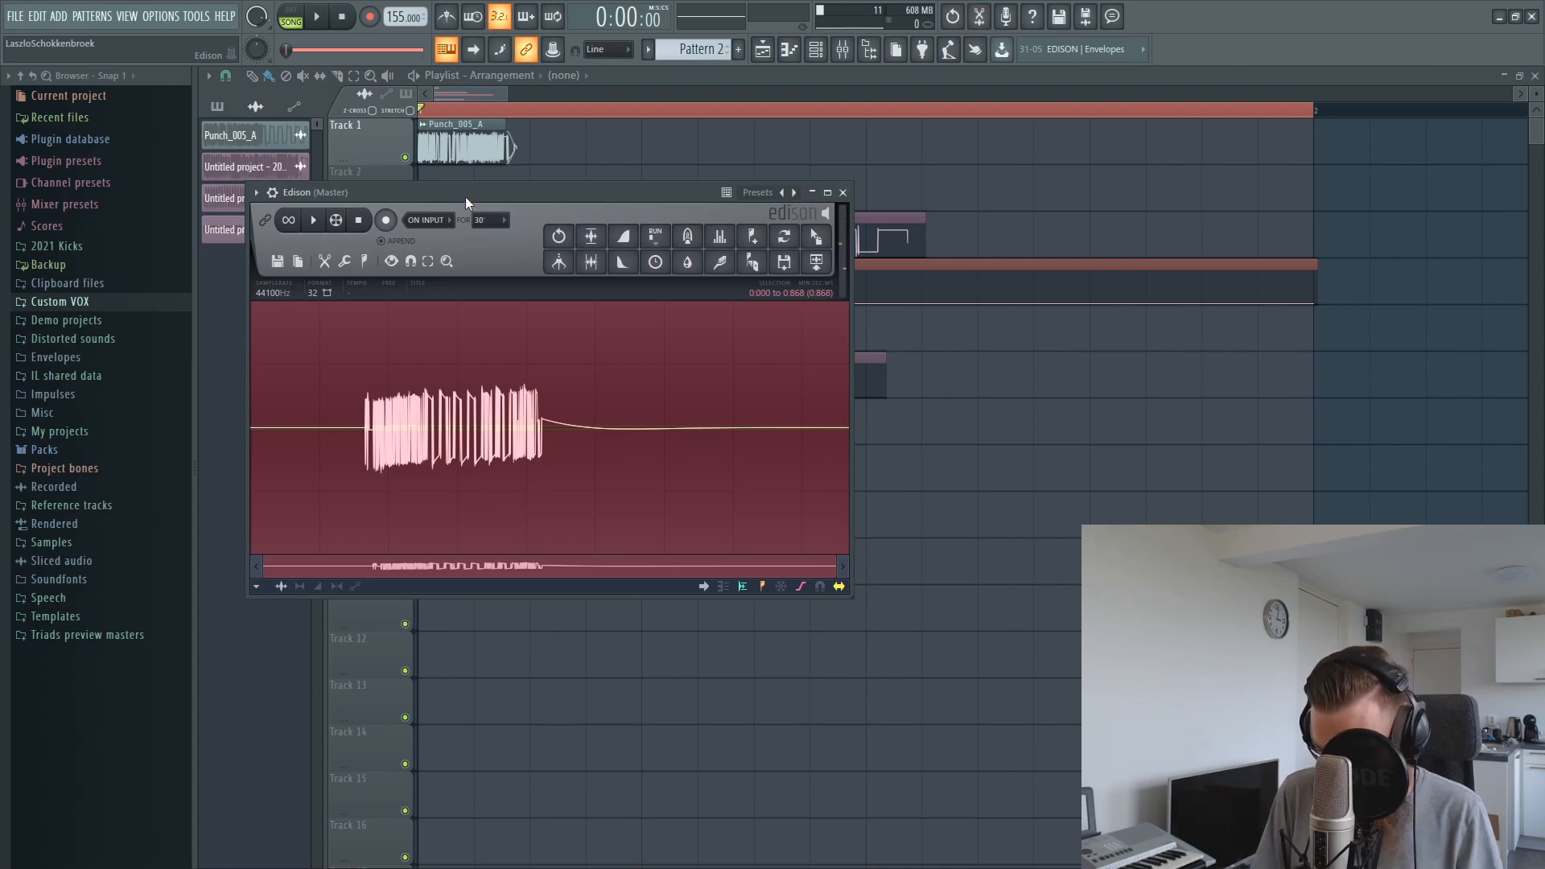
key(Delete)
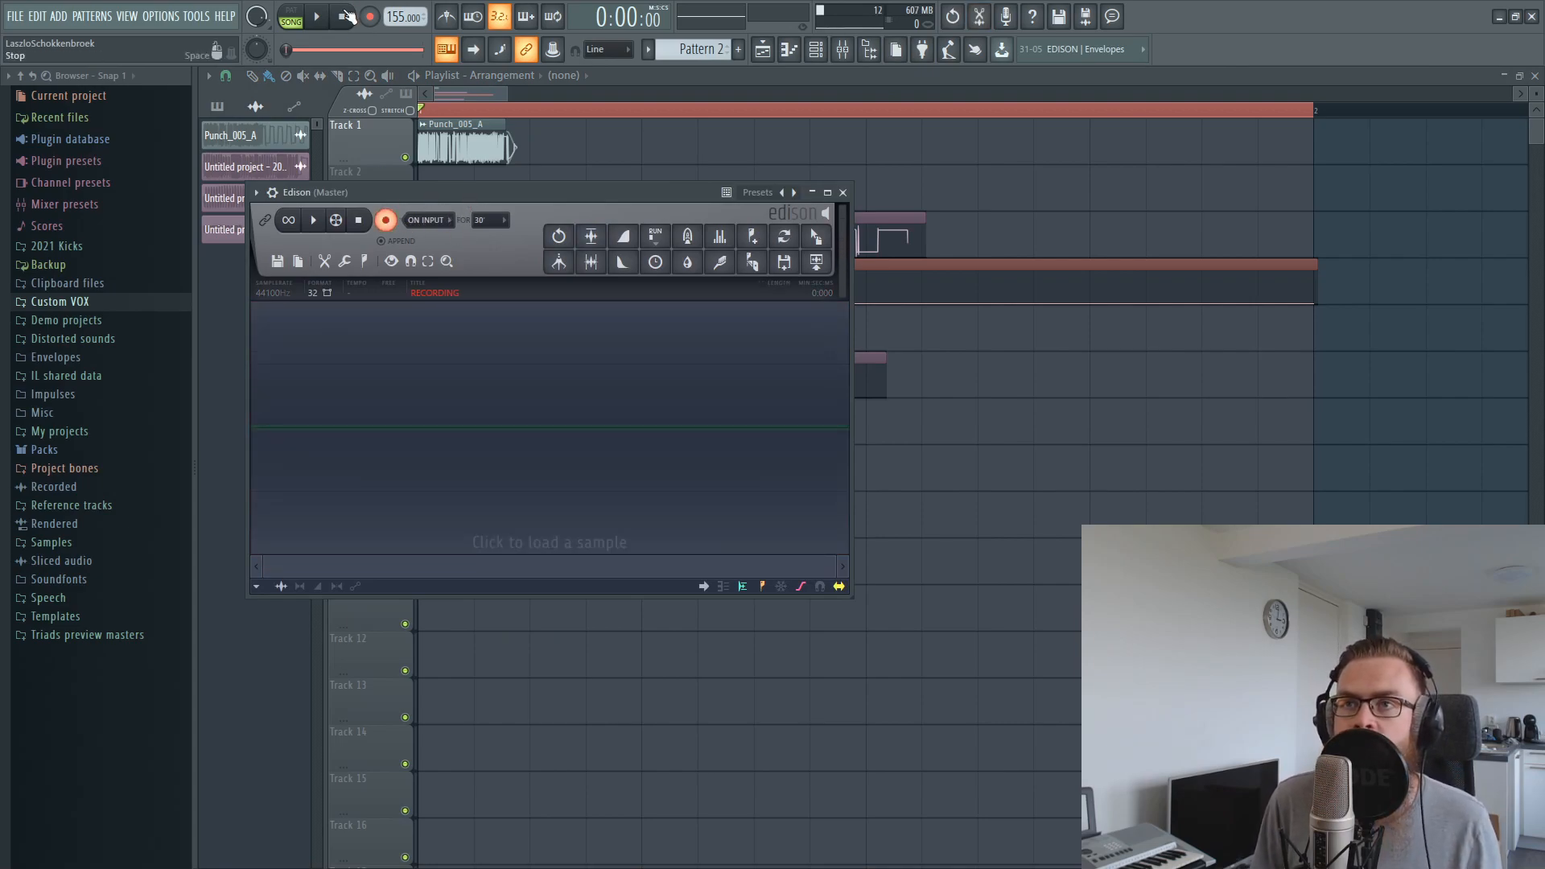
click(318, 17)
click(318, 17)
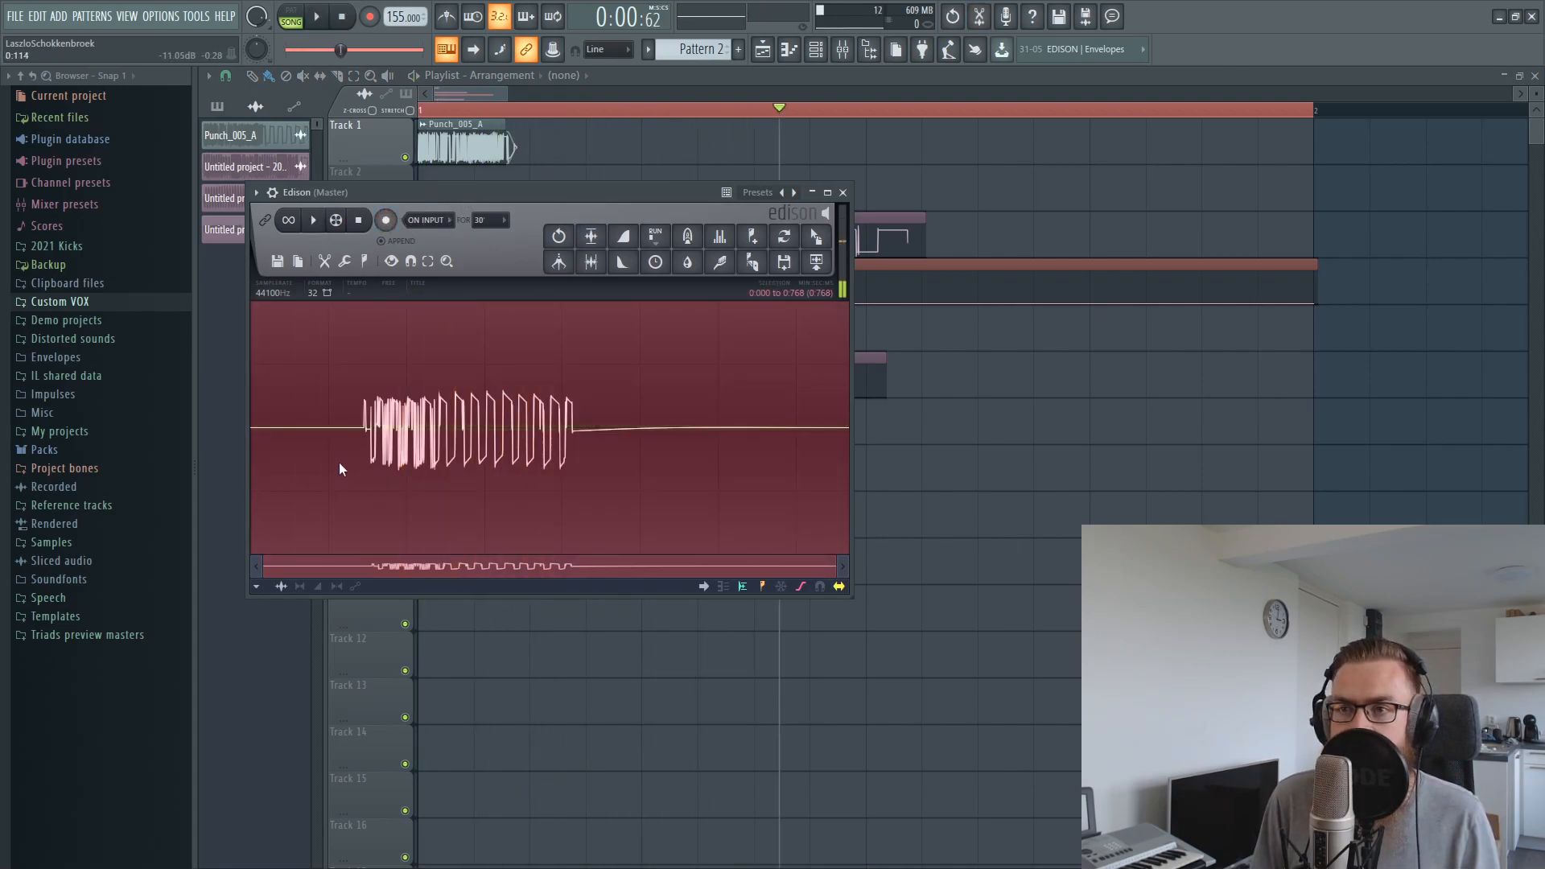
click(842, 193)
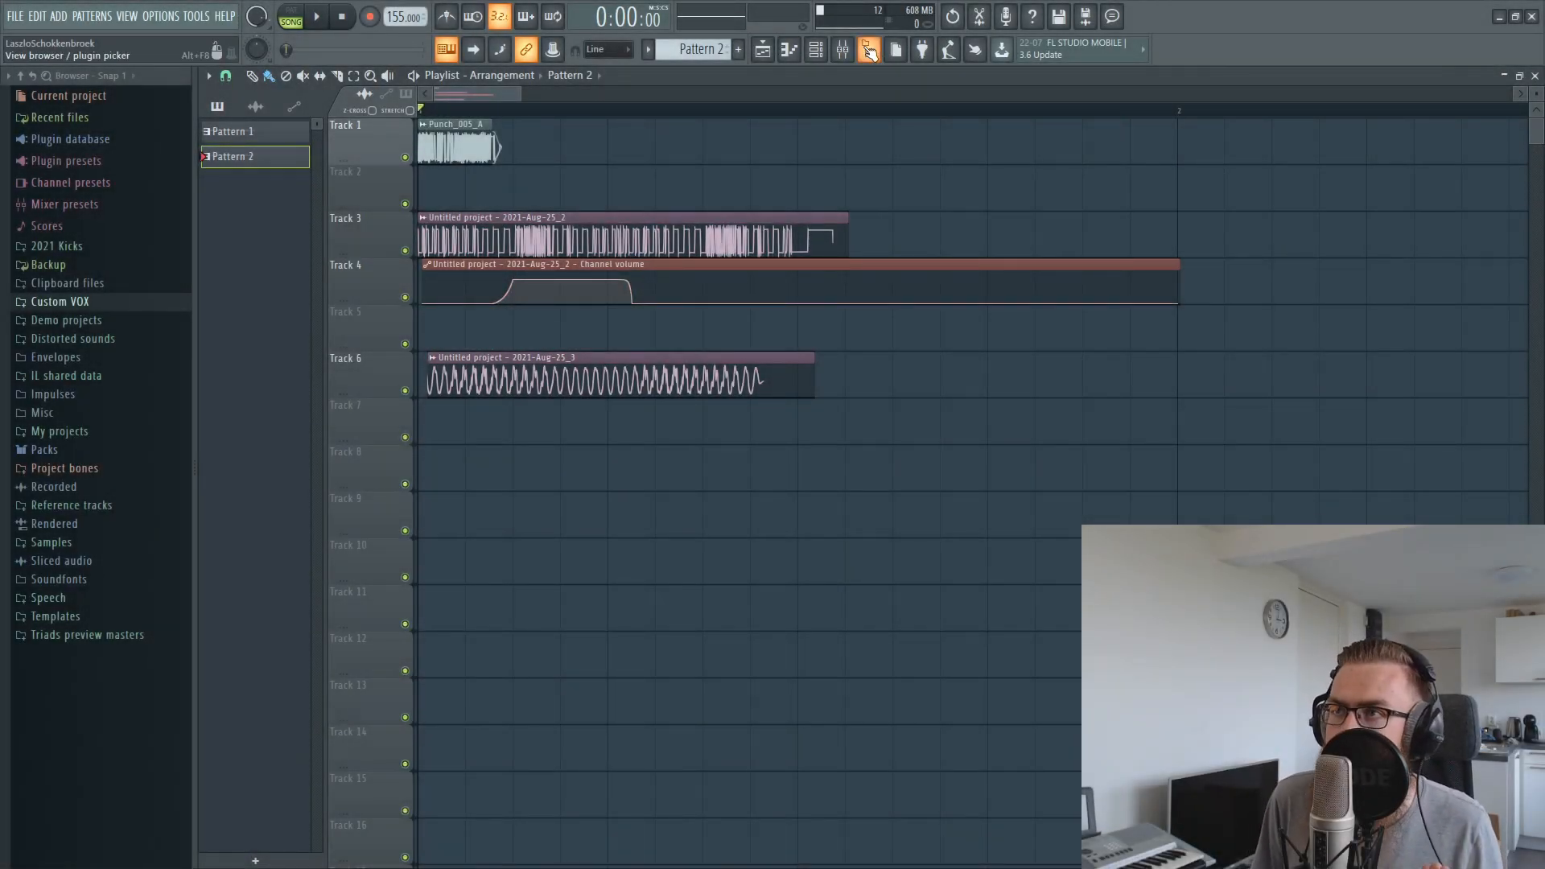
Mute playlist Track 1 holding Punch_005_A and open Edison on the Master
click(405, 157)
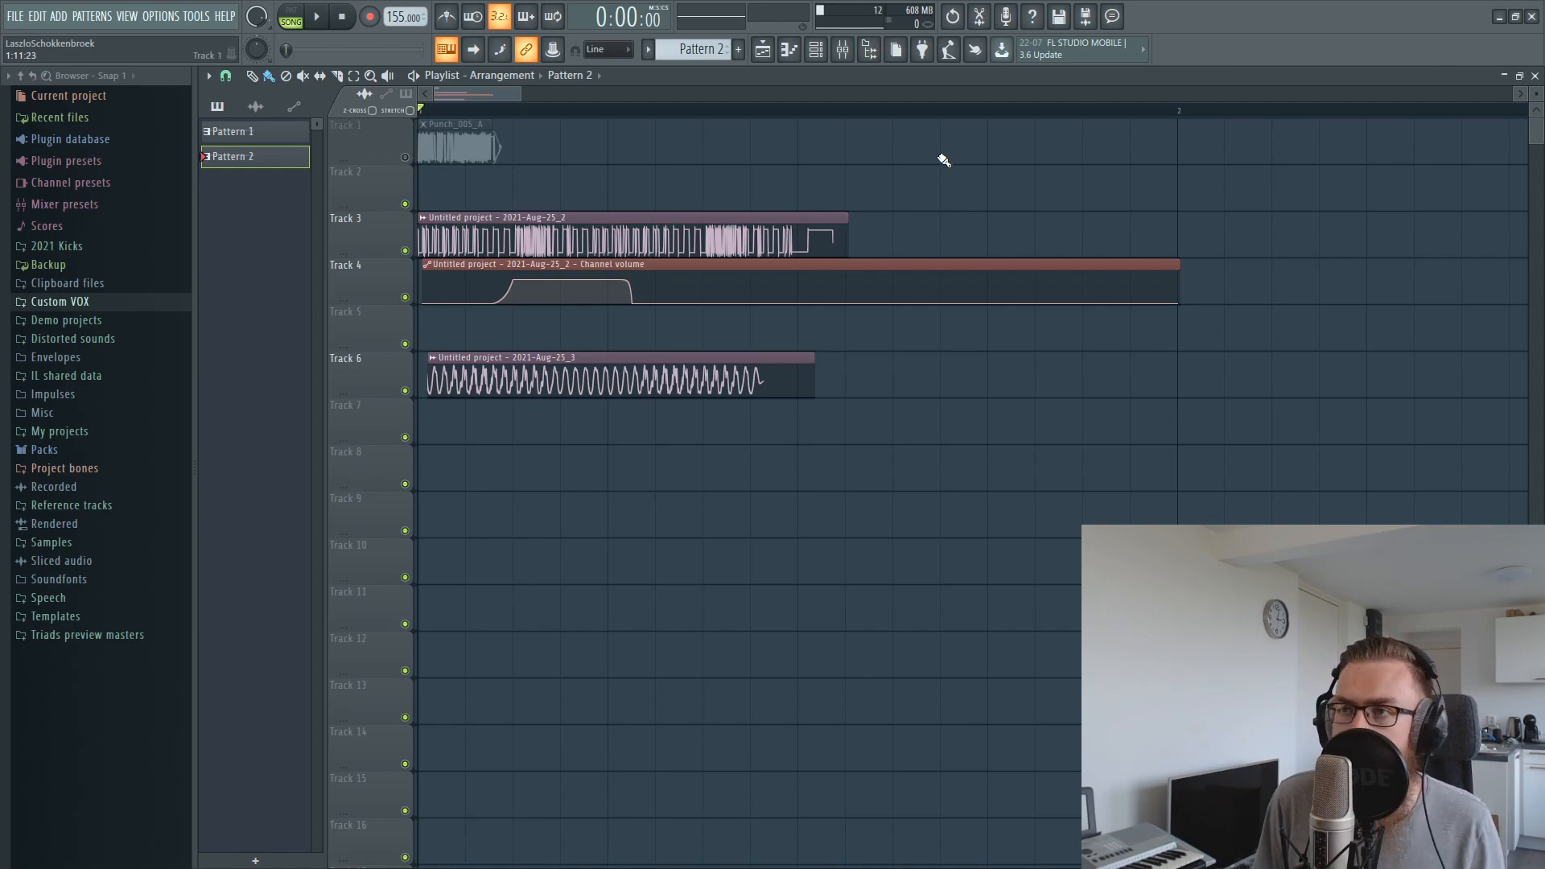
click(979, 15)
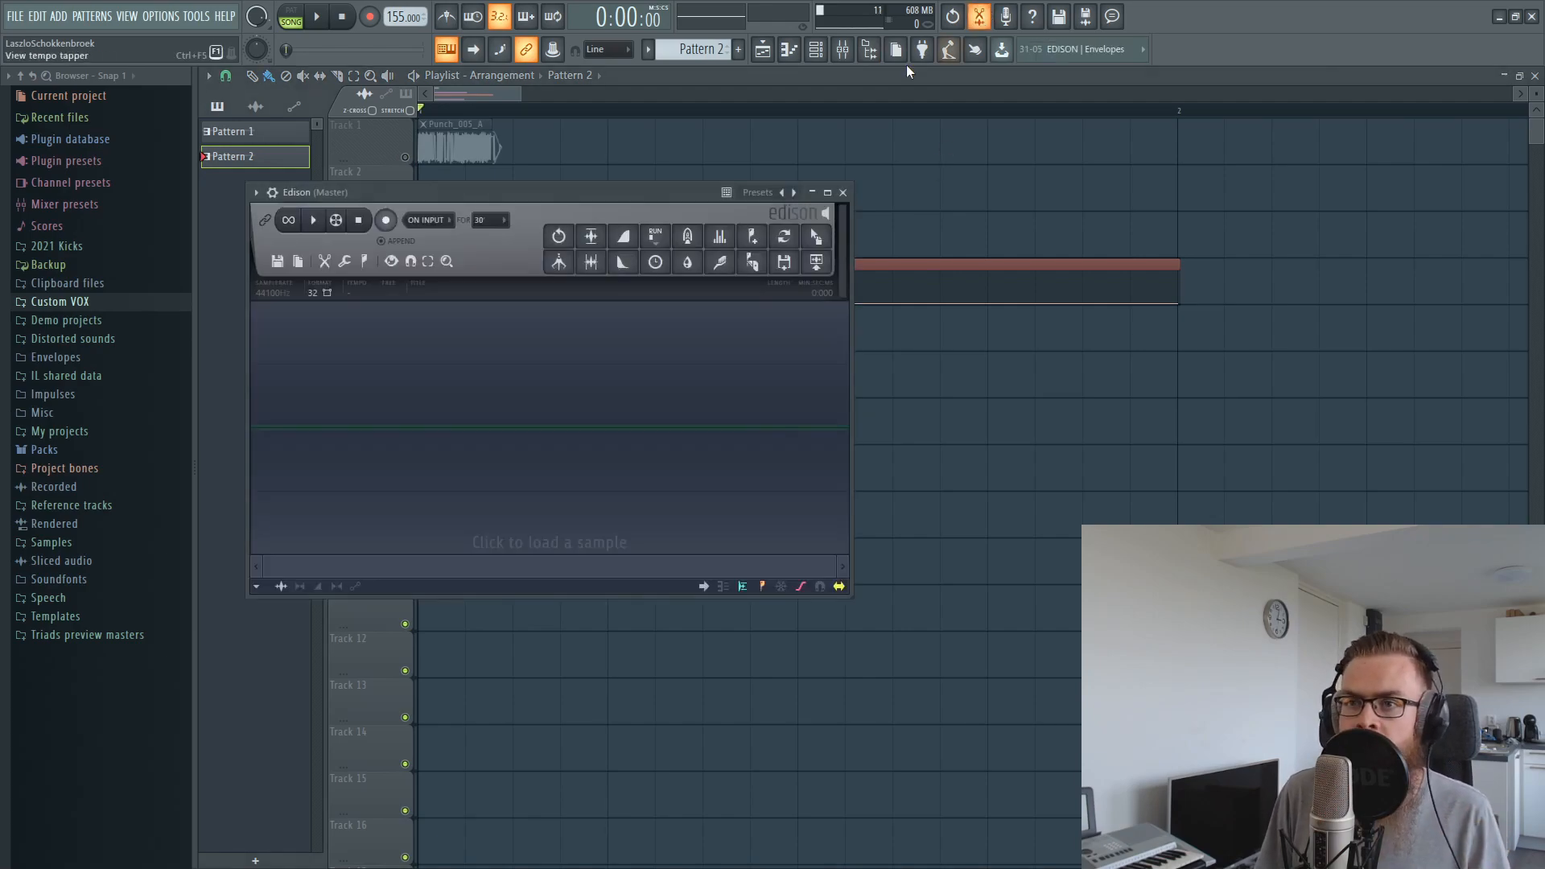
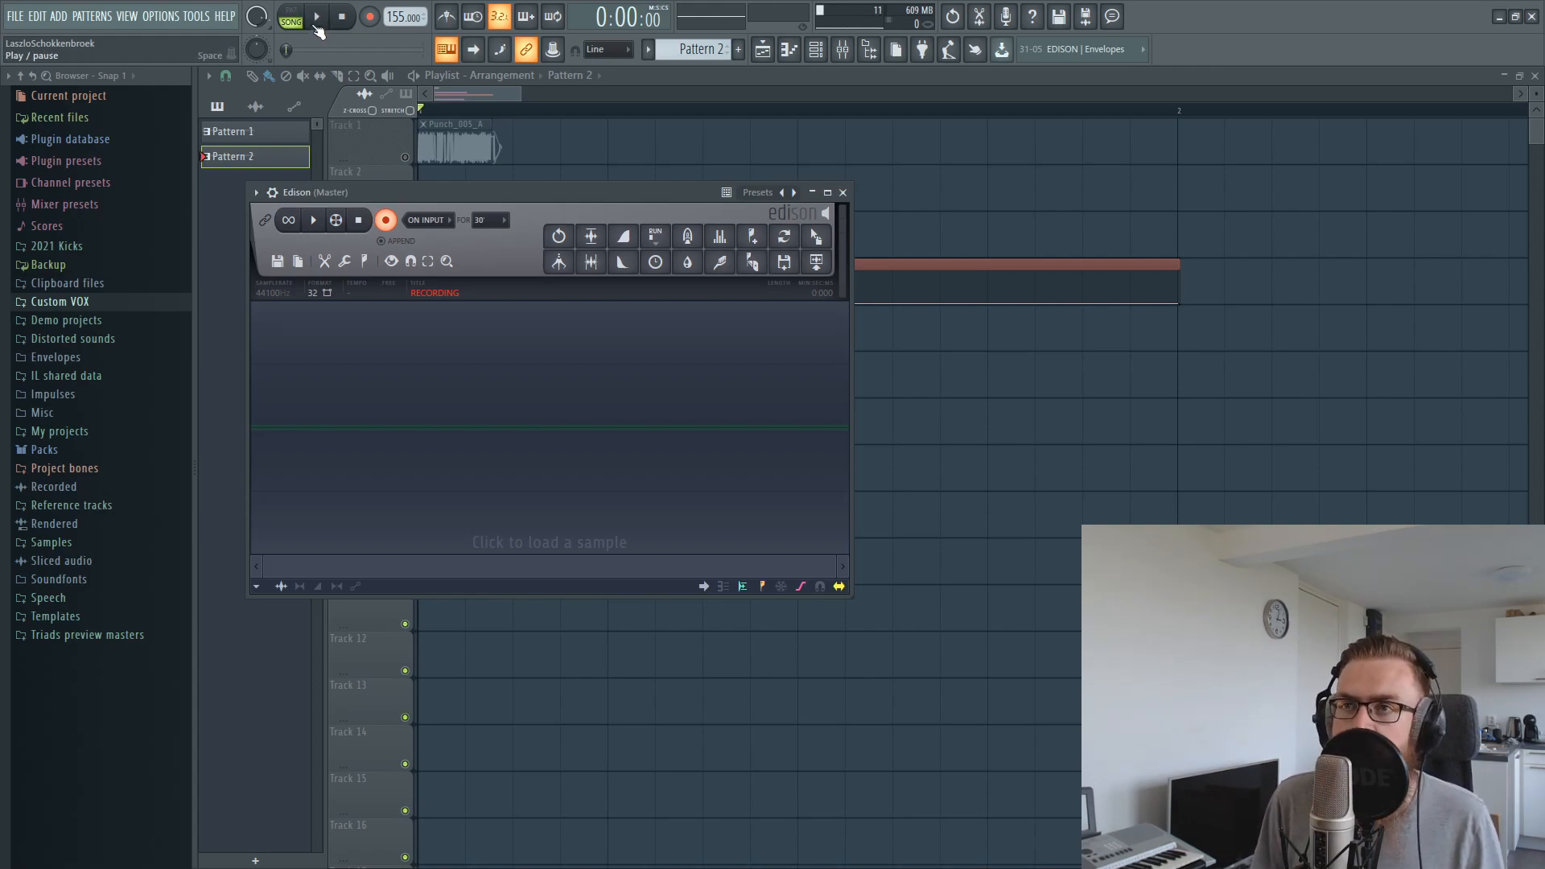
Record the layers without the punch into Edison from playback and place the recording on playlist Track 2, just after the start of bar 2
click(318, 19)
click(318, 20)
key(space)
key(space)
drag(814, 243, 1310, 207)
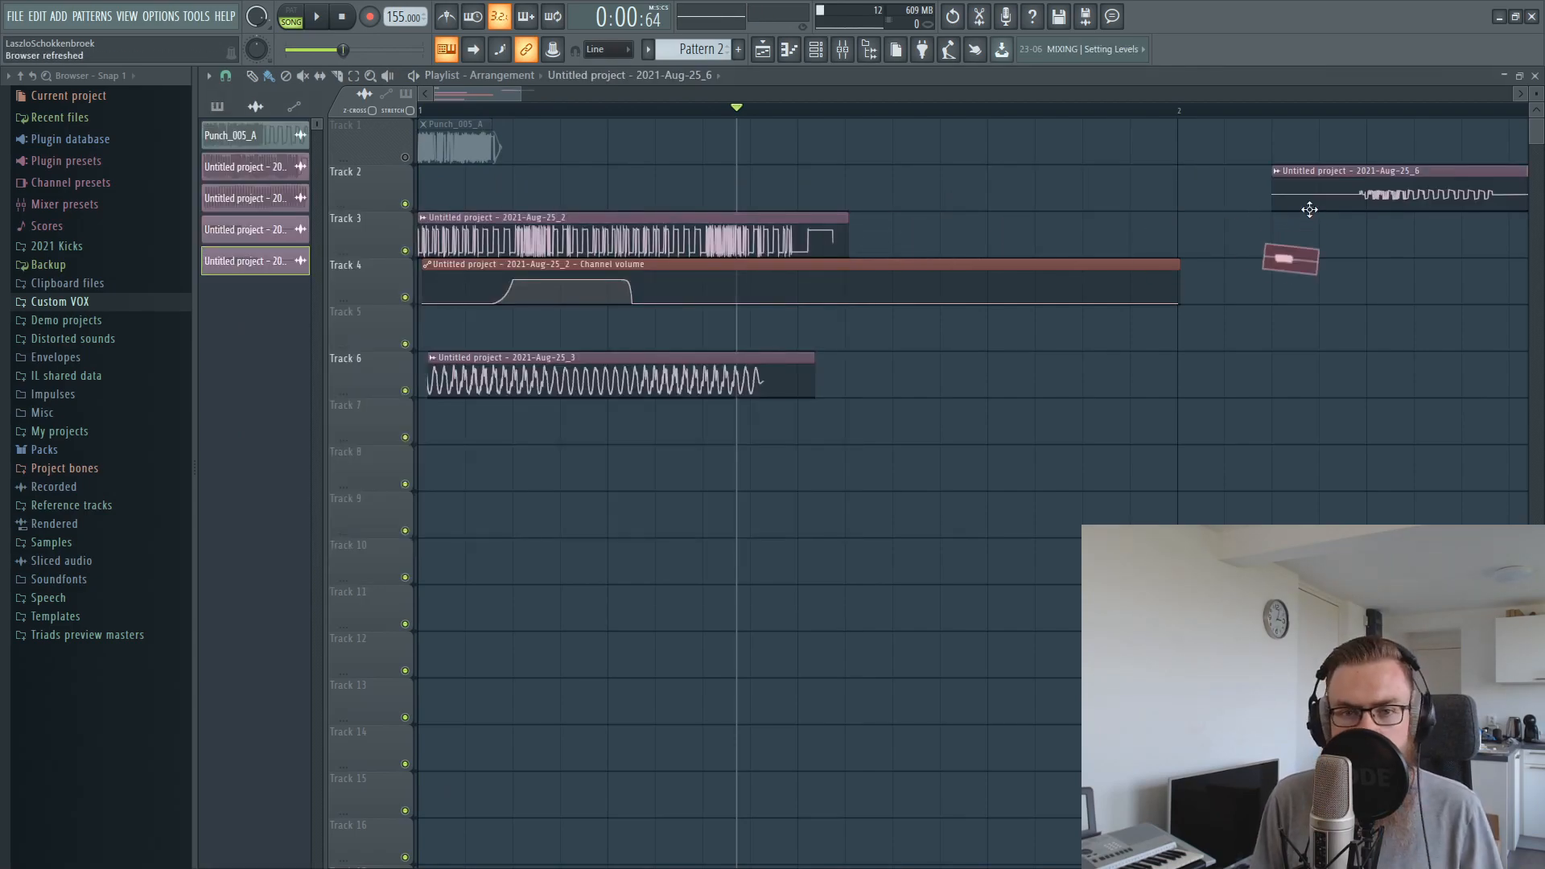
Trim the silence from the start of the new recorded clip and move it to Track 3
double_click(1354, 181)
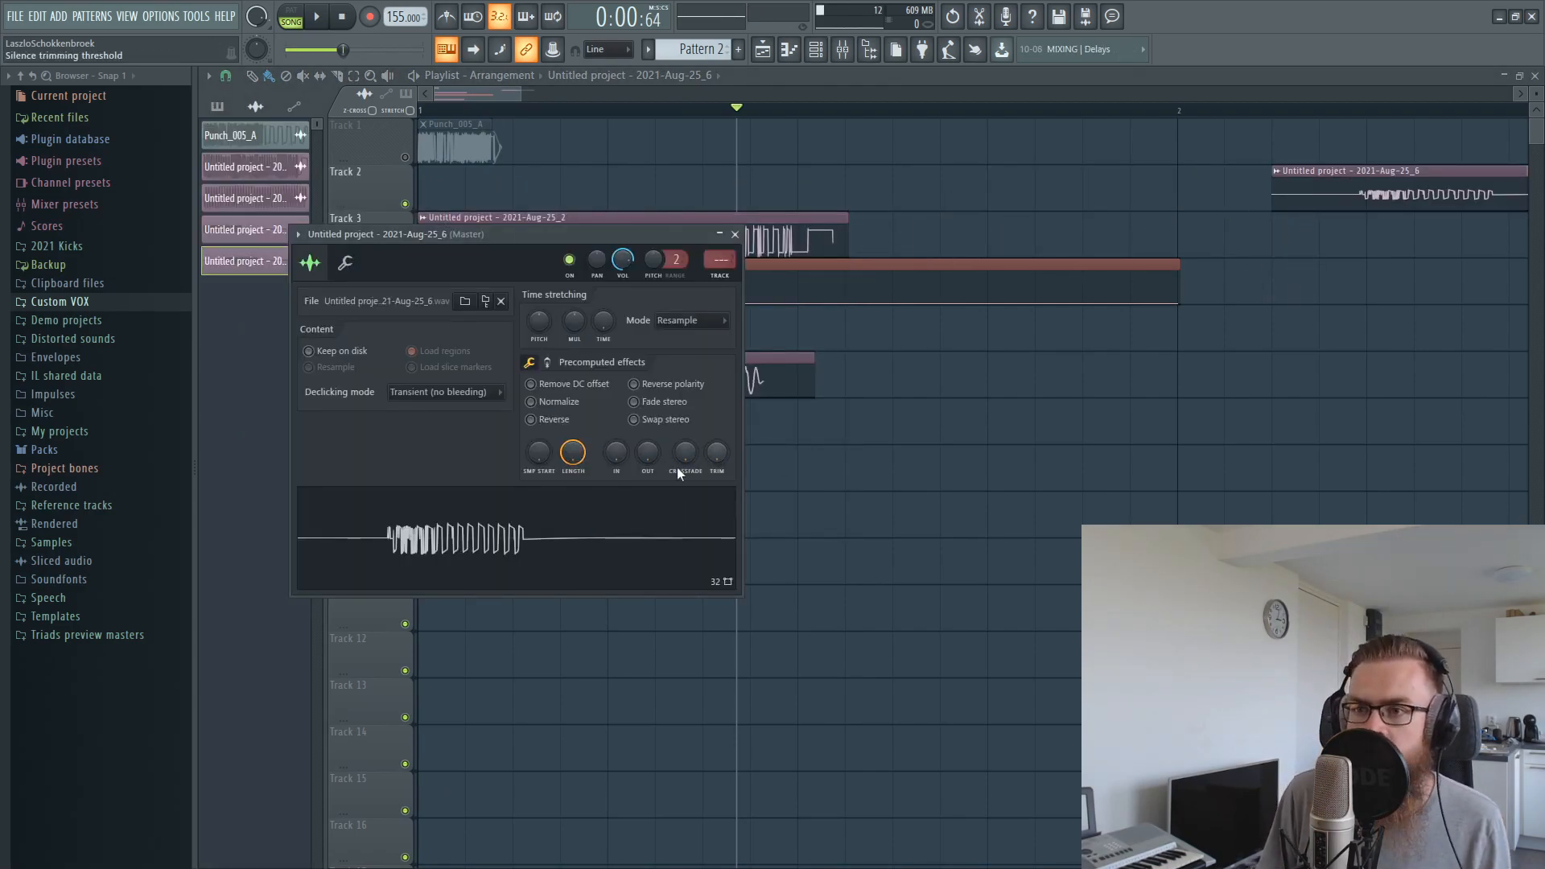
drag(717, 452, 718, 441)
click(735, 234)
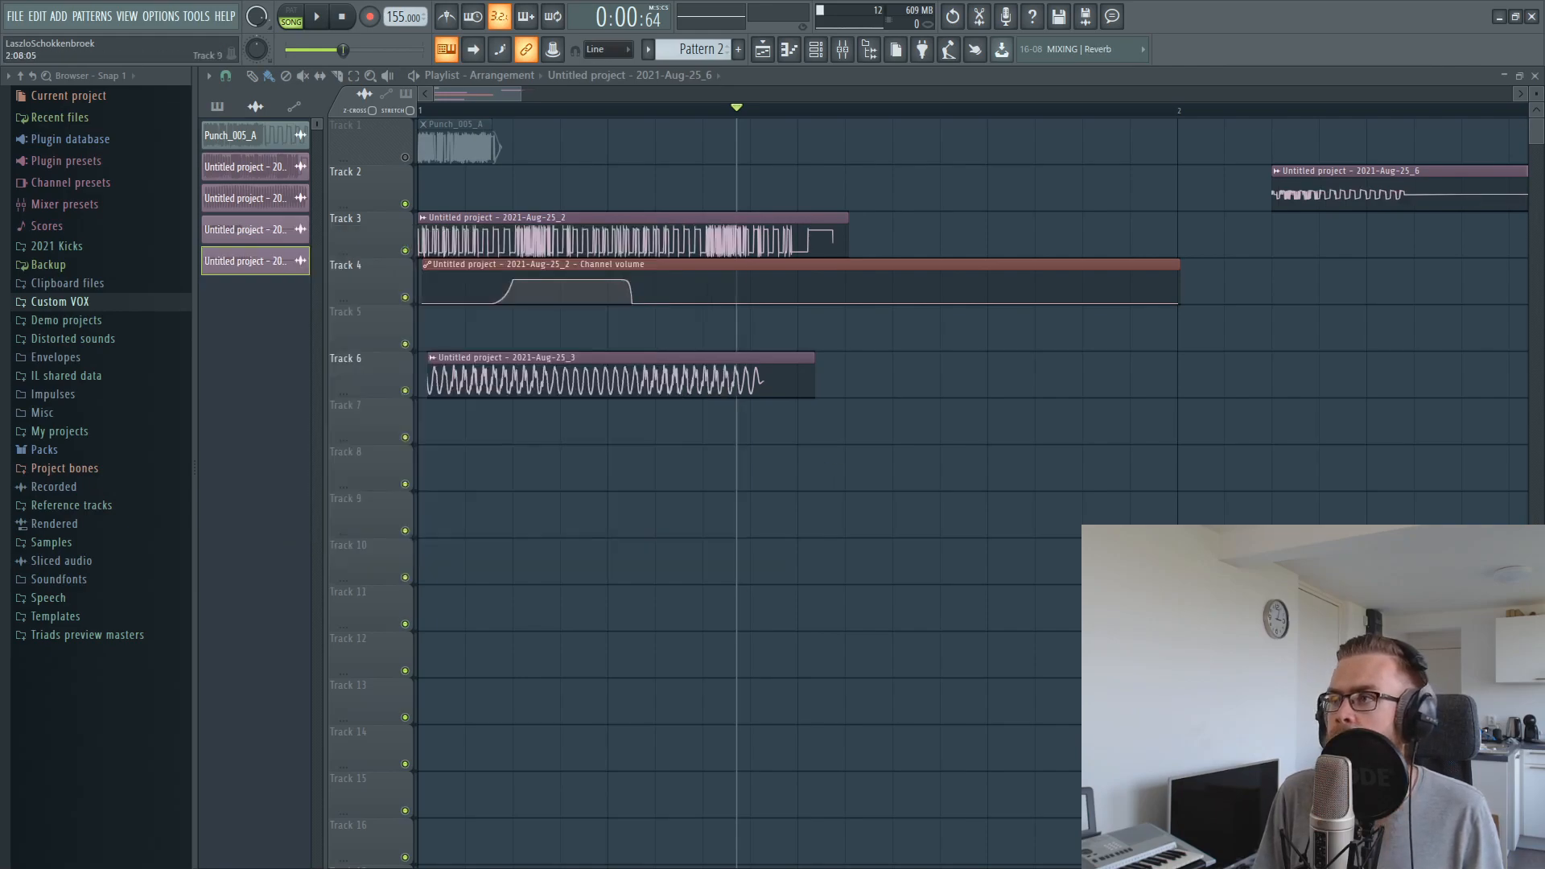
drag(1385, 215, 1343, 278)
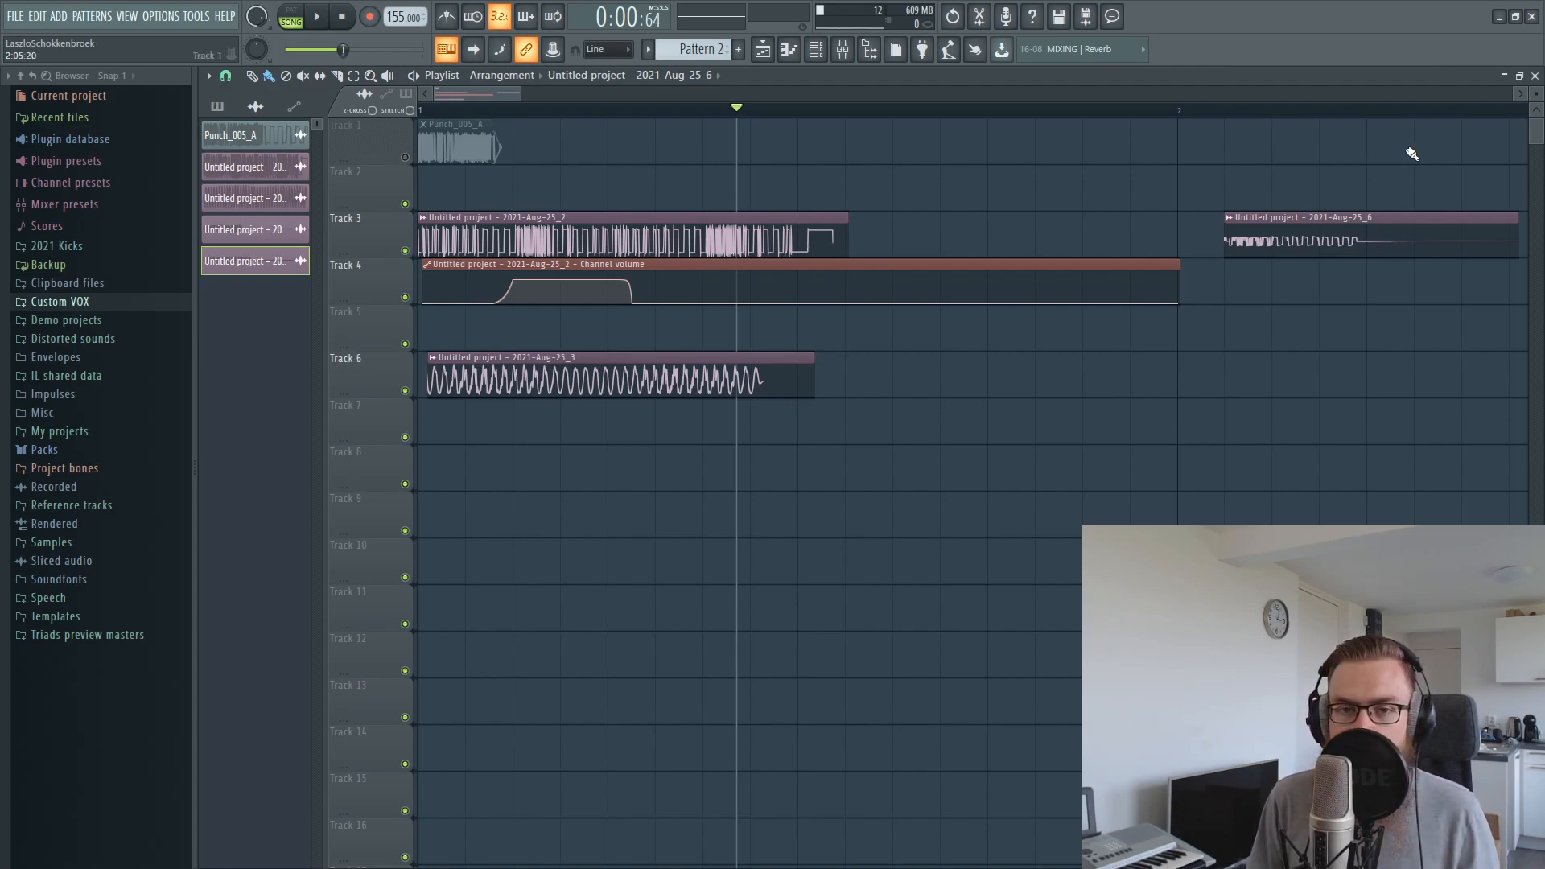
Copy the Punch_005_A clip to the start of bar 2 and shift the recorded clip to begin at the punch's end
drag(455, 144, 1213, 138)
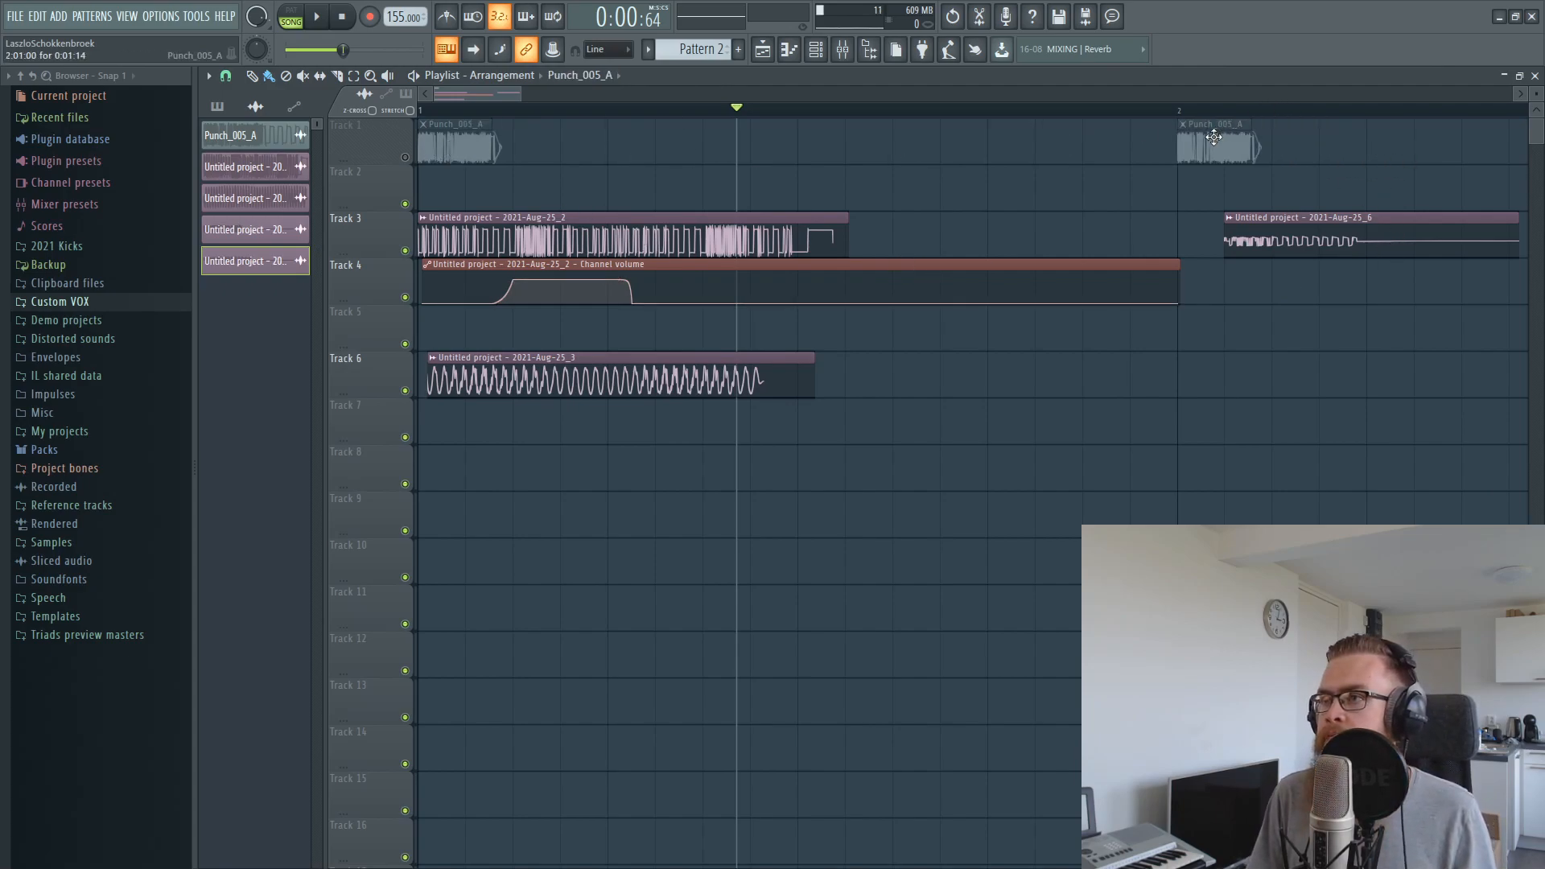
drag(505, 94, 547, 95)
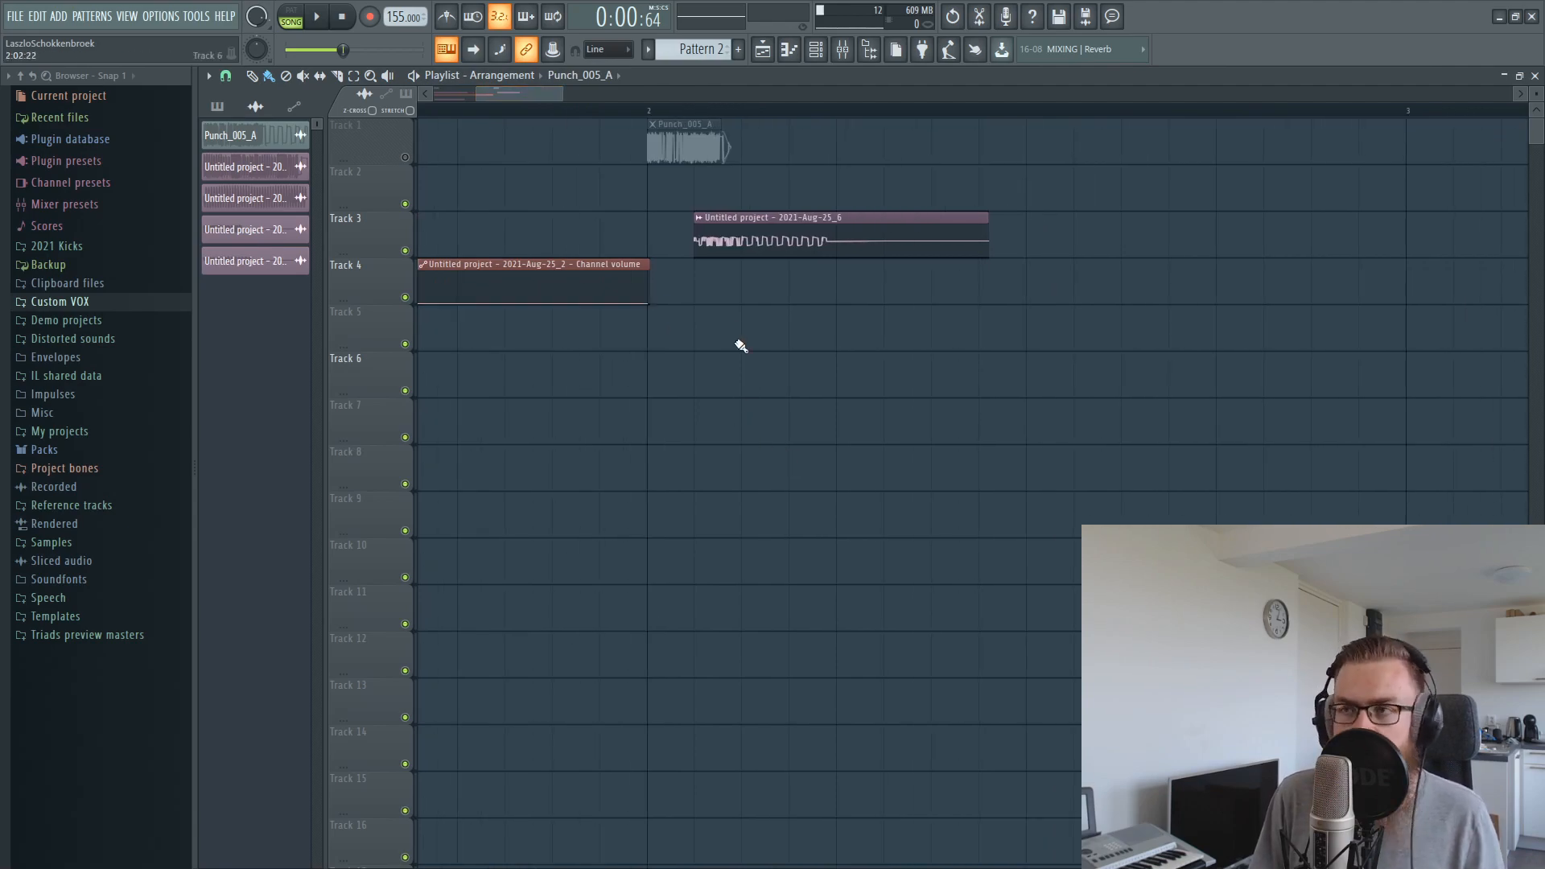
drag(797, 213, 809, 216)
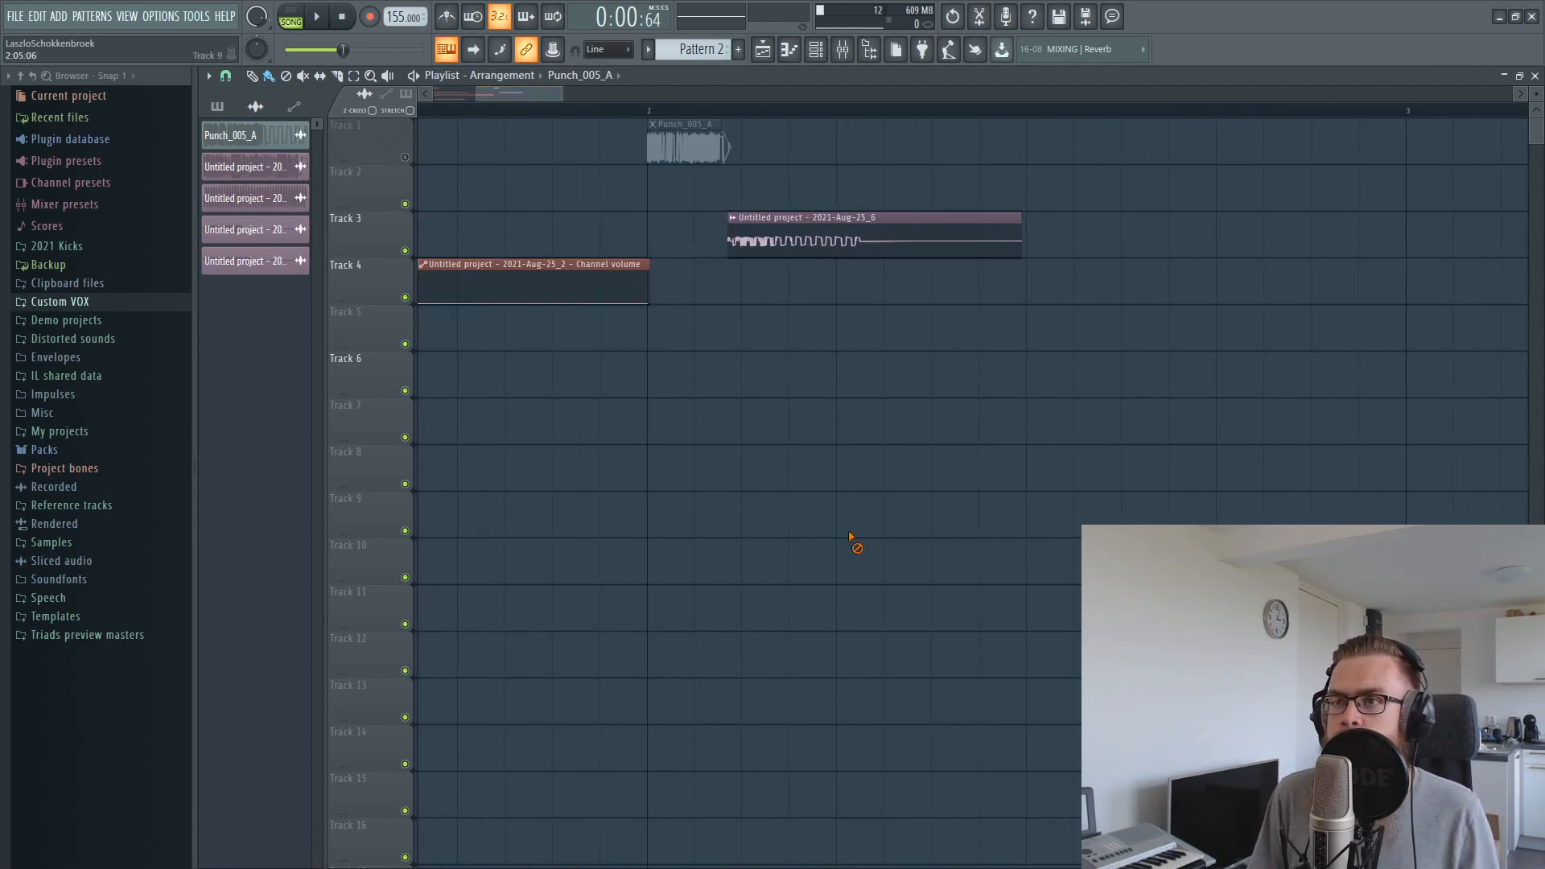
Unmute Track 1, set the playback loop over the first quarter of bar 2, and play it
click(407, 158)
drag(648, 114, 828, 162)
key(space)
ctrl+click(898, 190)
key(space)
Normalize the recorded clip on Track 3 and route it to mixer track 6
scroll(788, 123, up, 1)
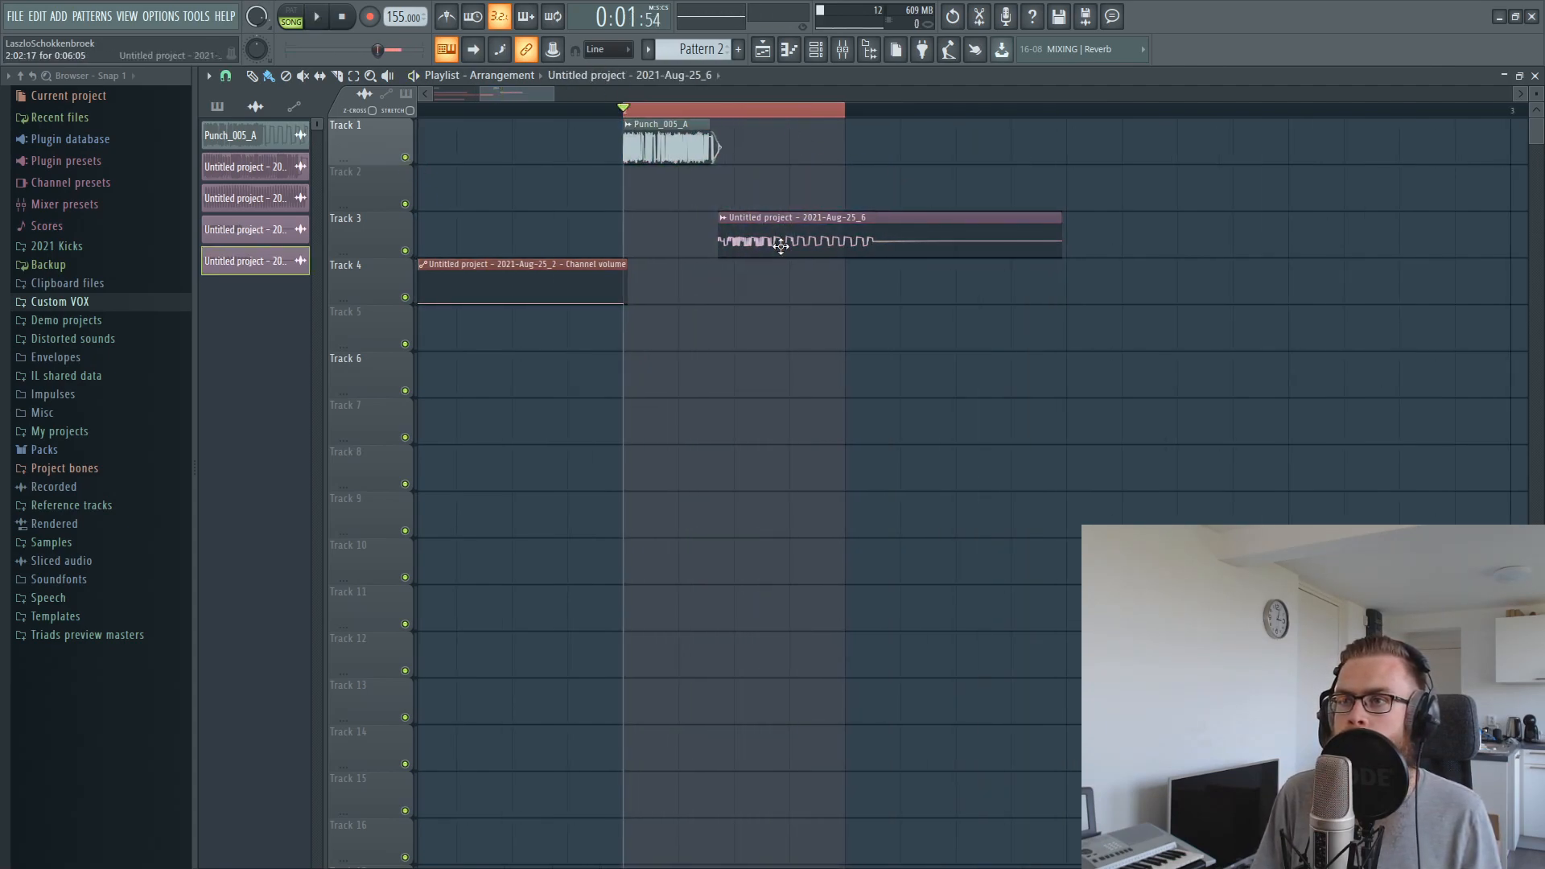
double_click(792, 229)
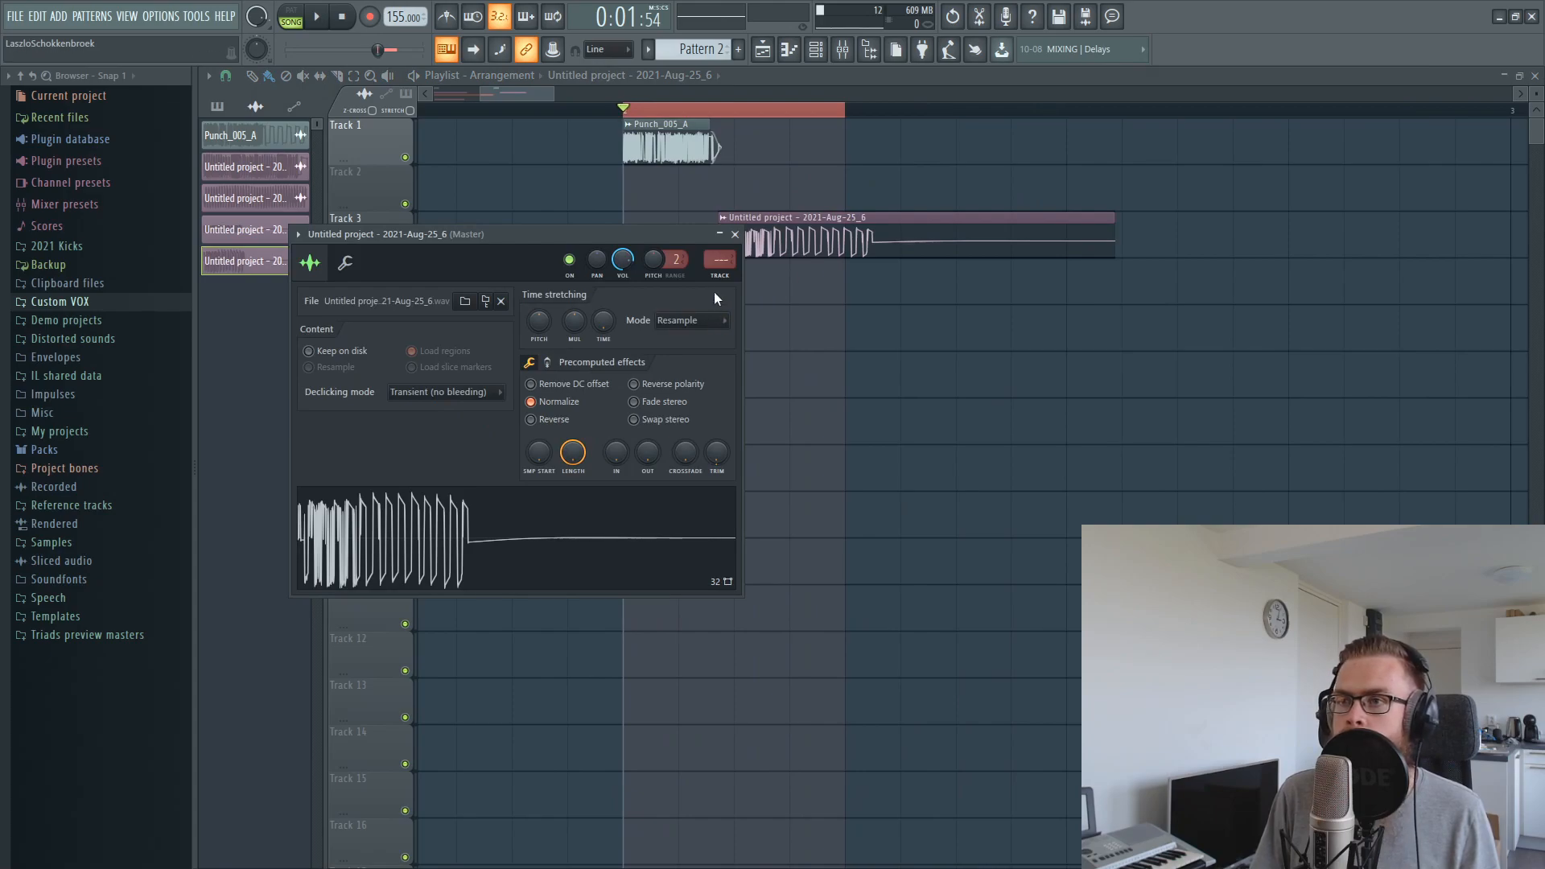
key(F9)
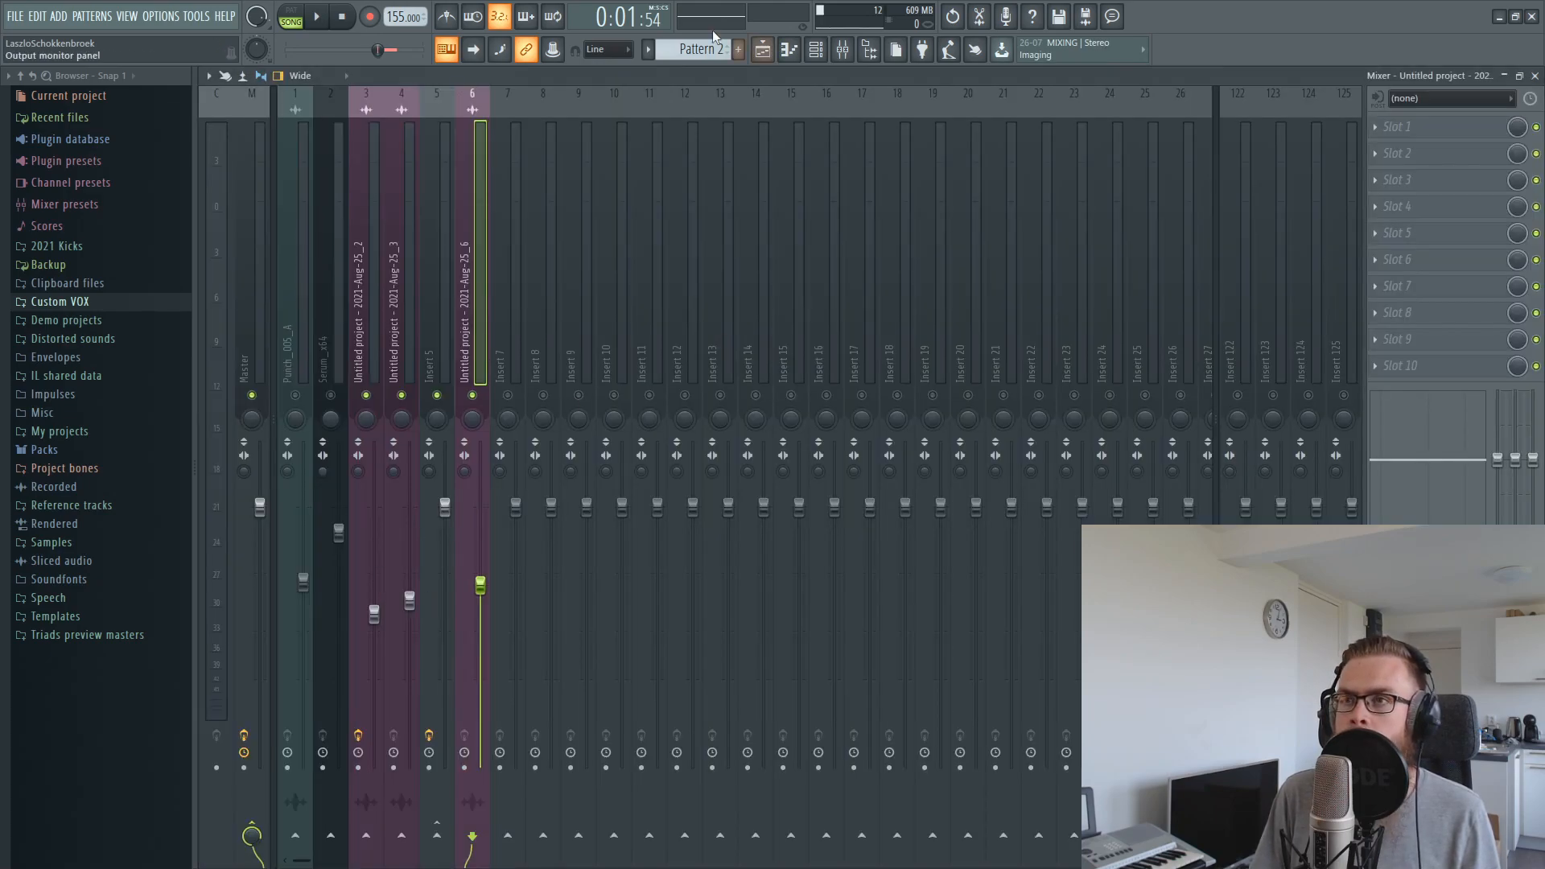
Balance the volumes of the punch and recorded clip mixer tracks while the loop plays, and return to the playlist
key(space)
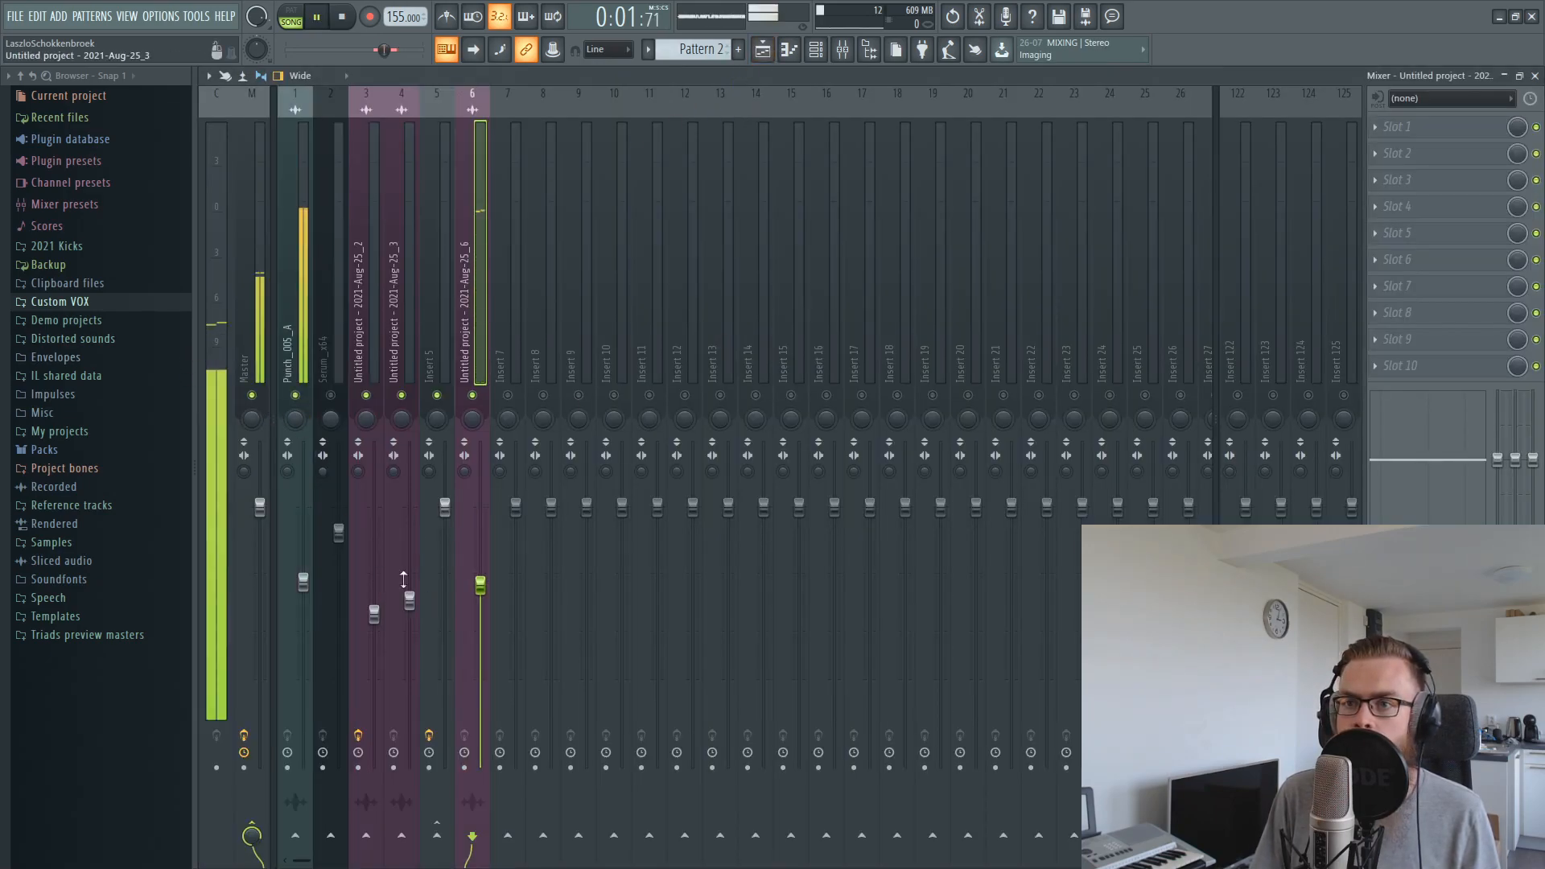
drag(480, 584, 480, 614)
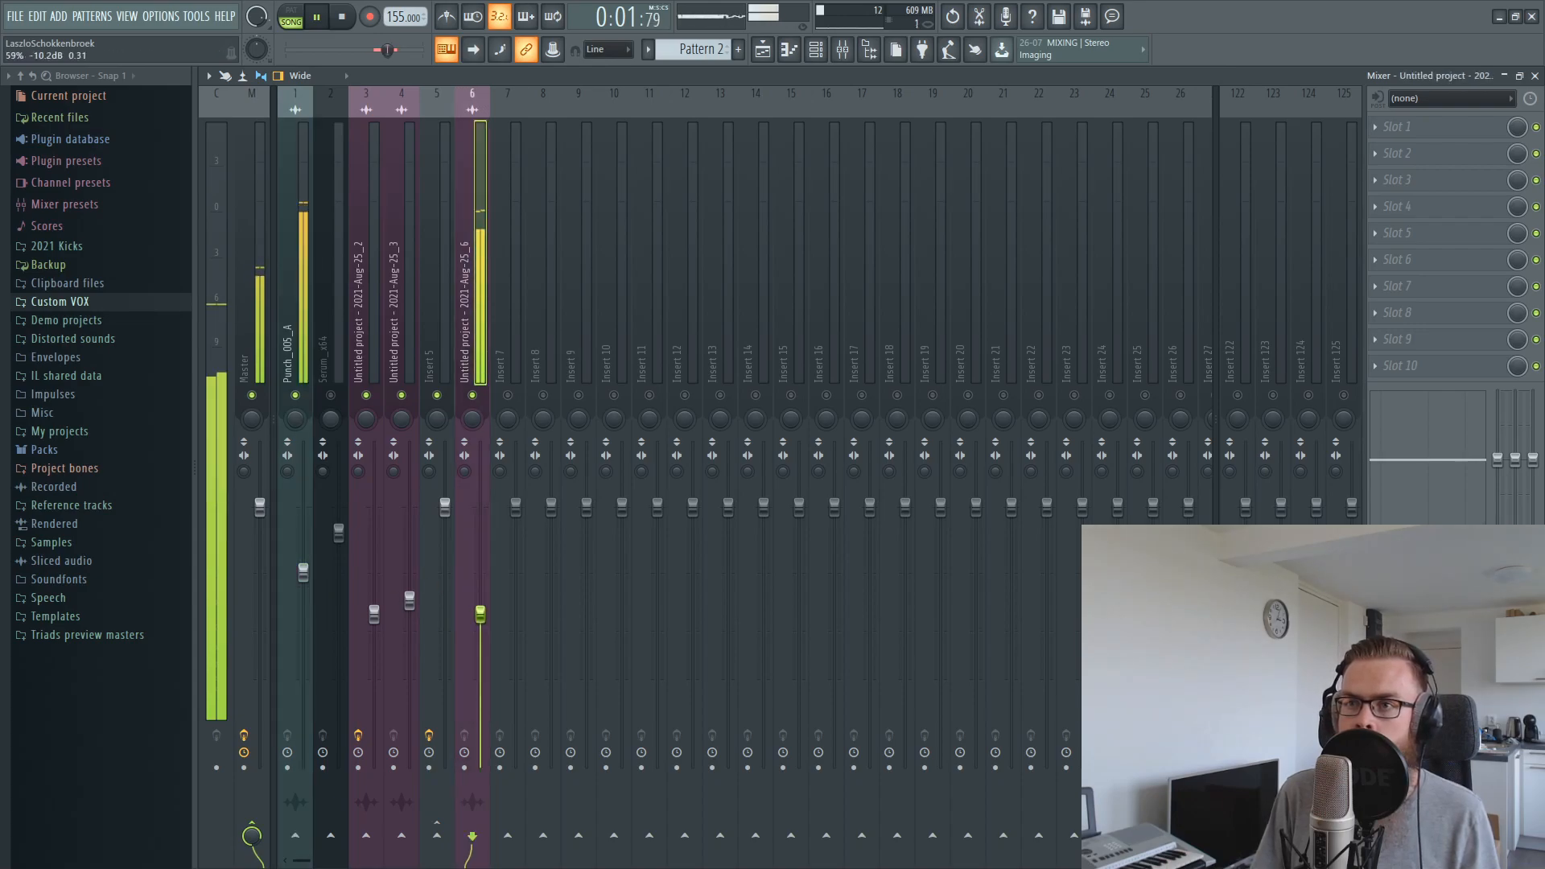
key(F5)
Fine-tune the start position of the recorded clip on Track 3 against the end of the punch while the loop plays
drag(777, 226, 787, 226)
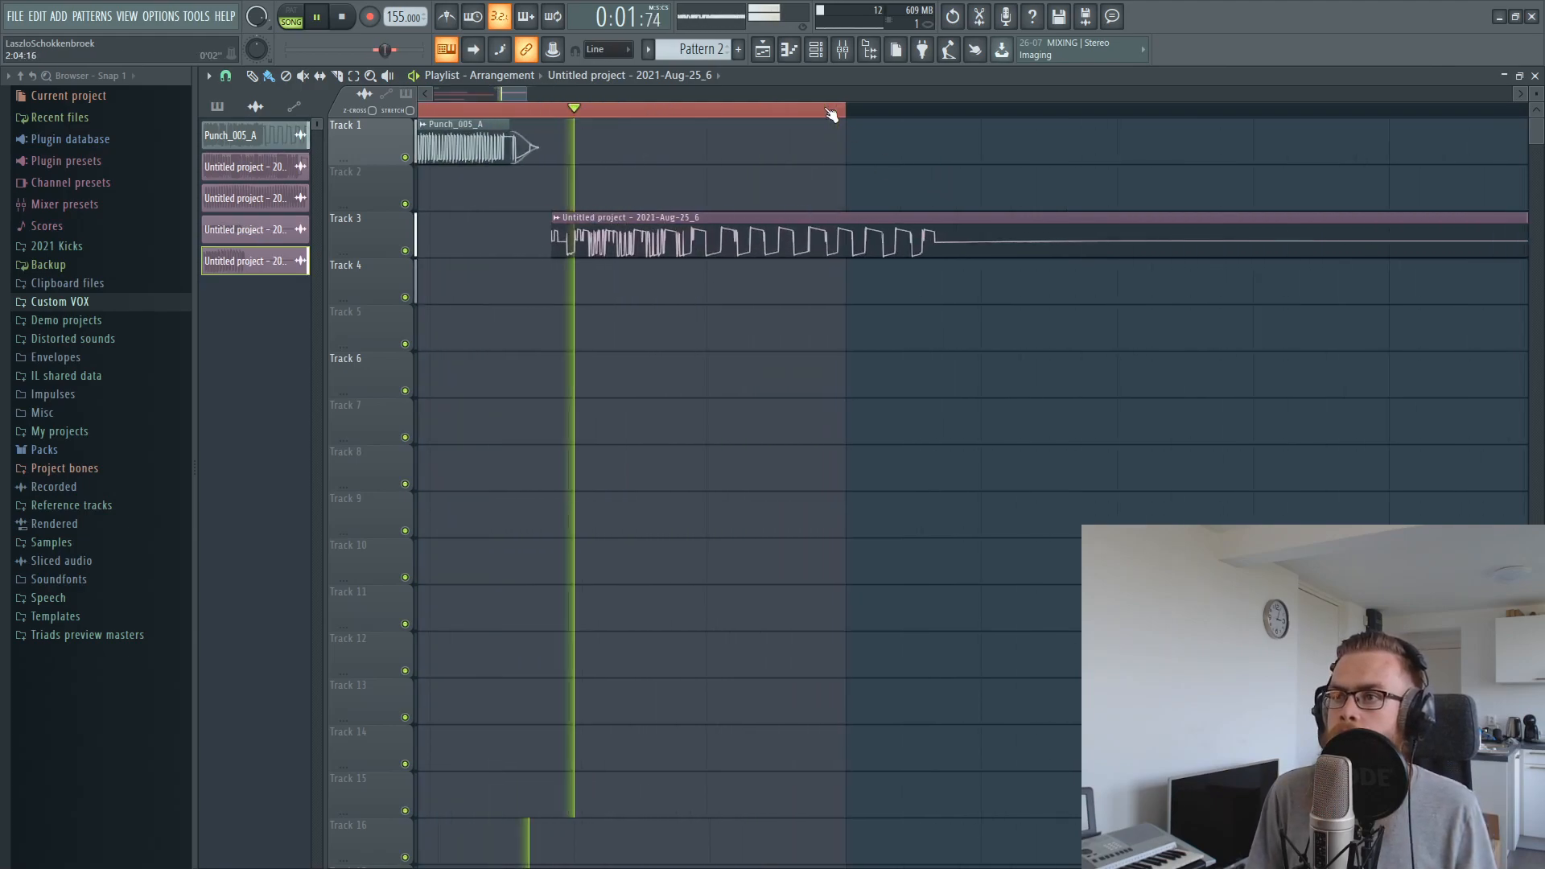
drag(627, 211, 585, 212)
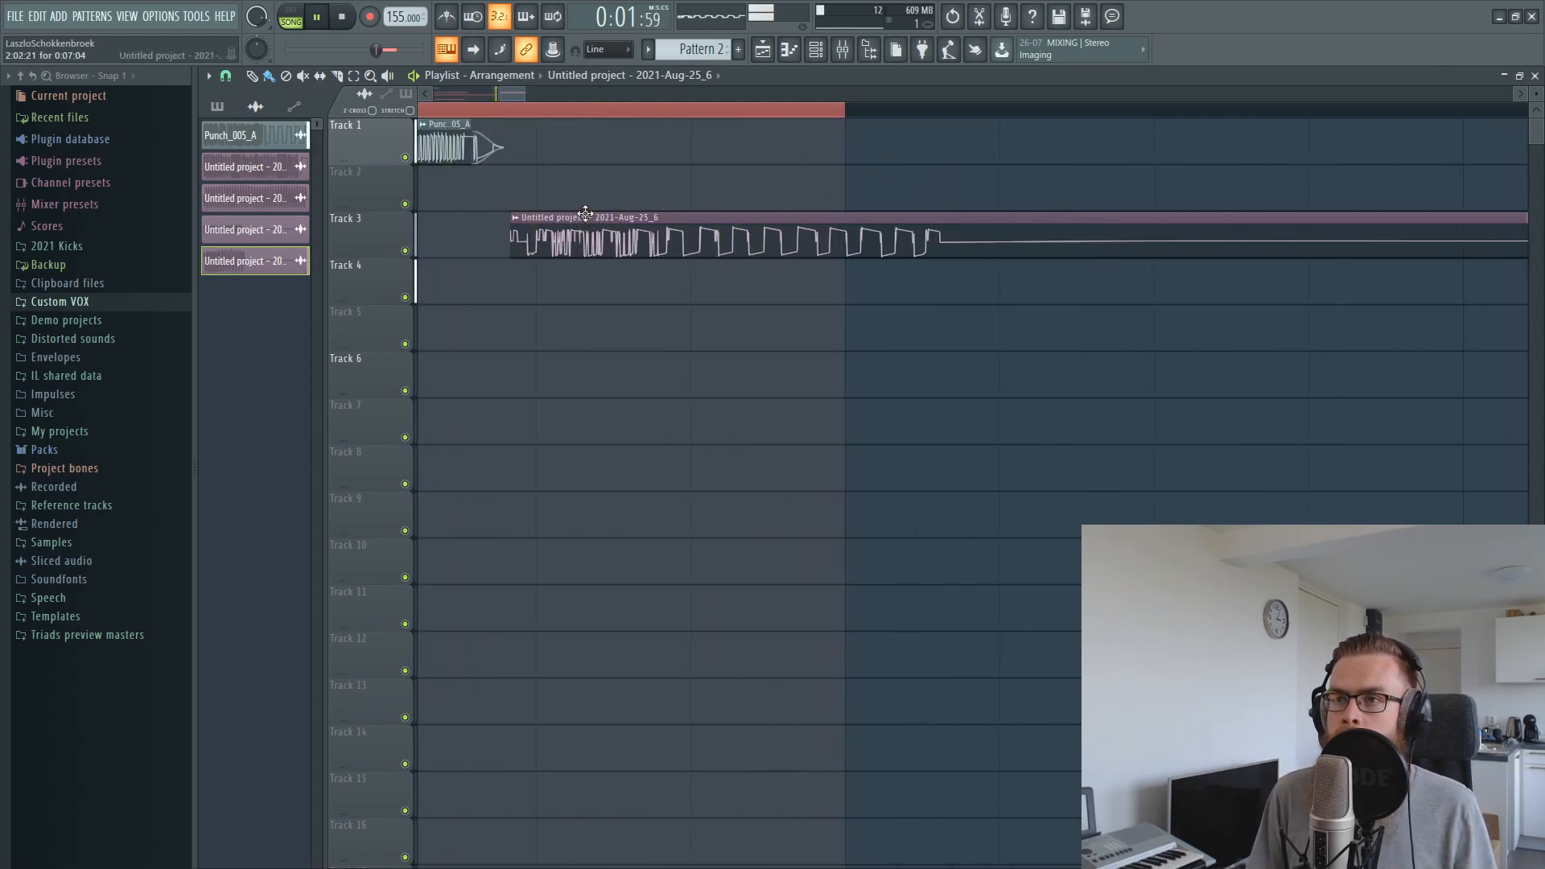
scroll(585, 214, down, 2)
scroll(585, 214, down, 1)
scroll(585, 214, up, 2)
scroll(566, 215, up, 2)
scroll(566, 215, down, 1)
scroll(566, 215, up, 1)
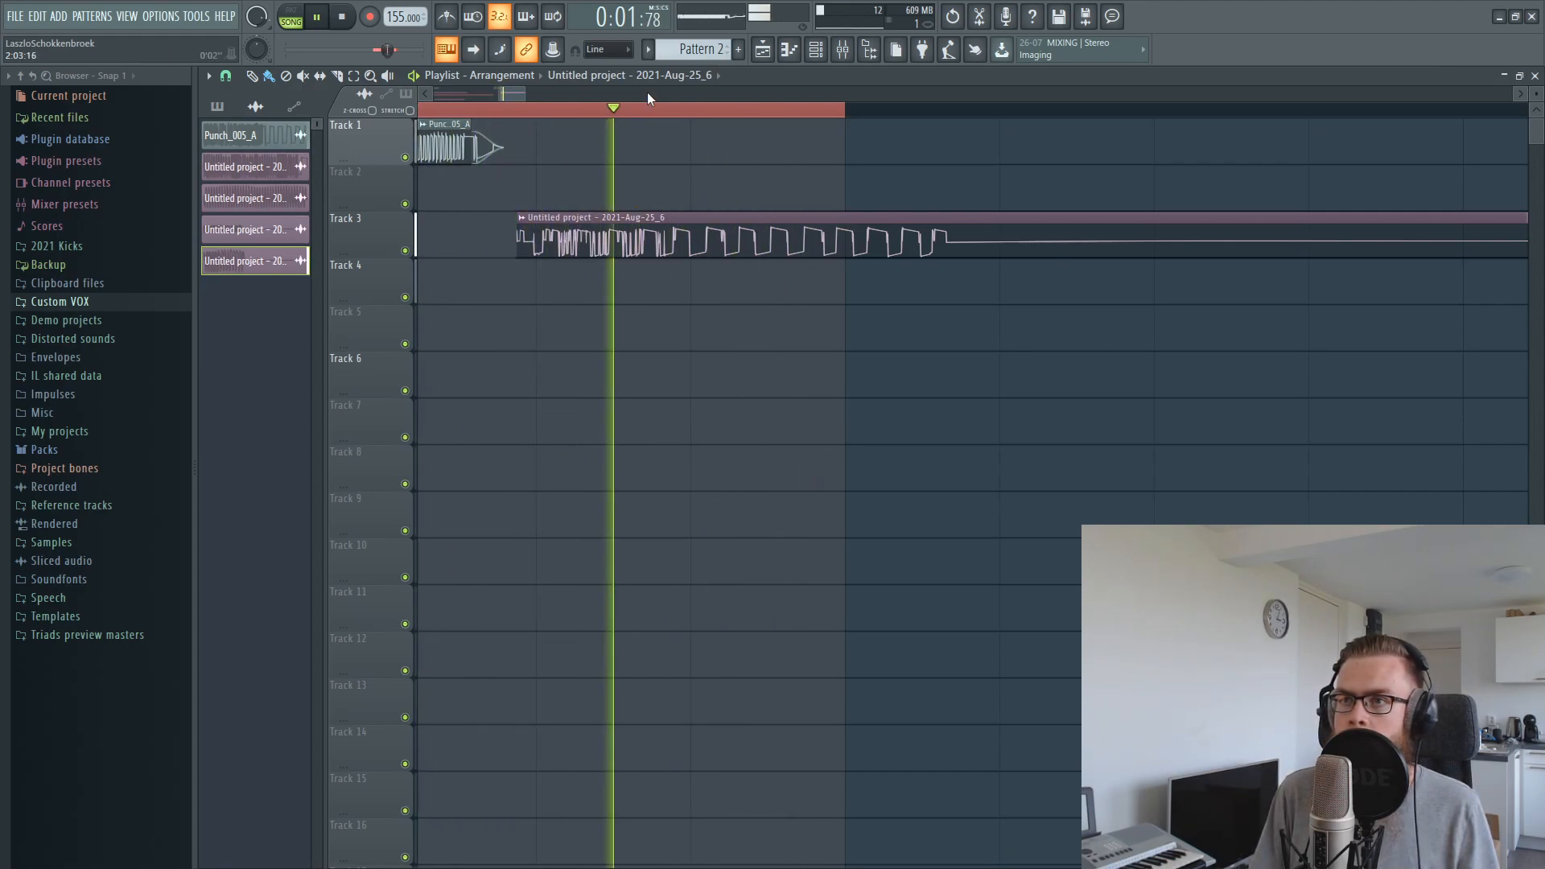
Extend the playback loop selection over the whole of bar 2 and play it
scroll(646, 112, right, 5)
drag(533, 94, 501, 95)
key(space)
scroll(772, 110, down, 6)
drag(756, 110, 1082, 118)
key(ctrl+d)
key(space)
Raise the fader of mixer track 6, check the level during playback, and close the mixer
key(space)
click(845, 51)
key(space)
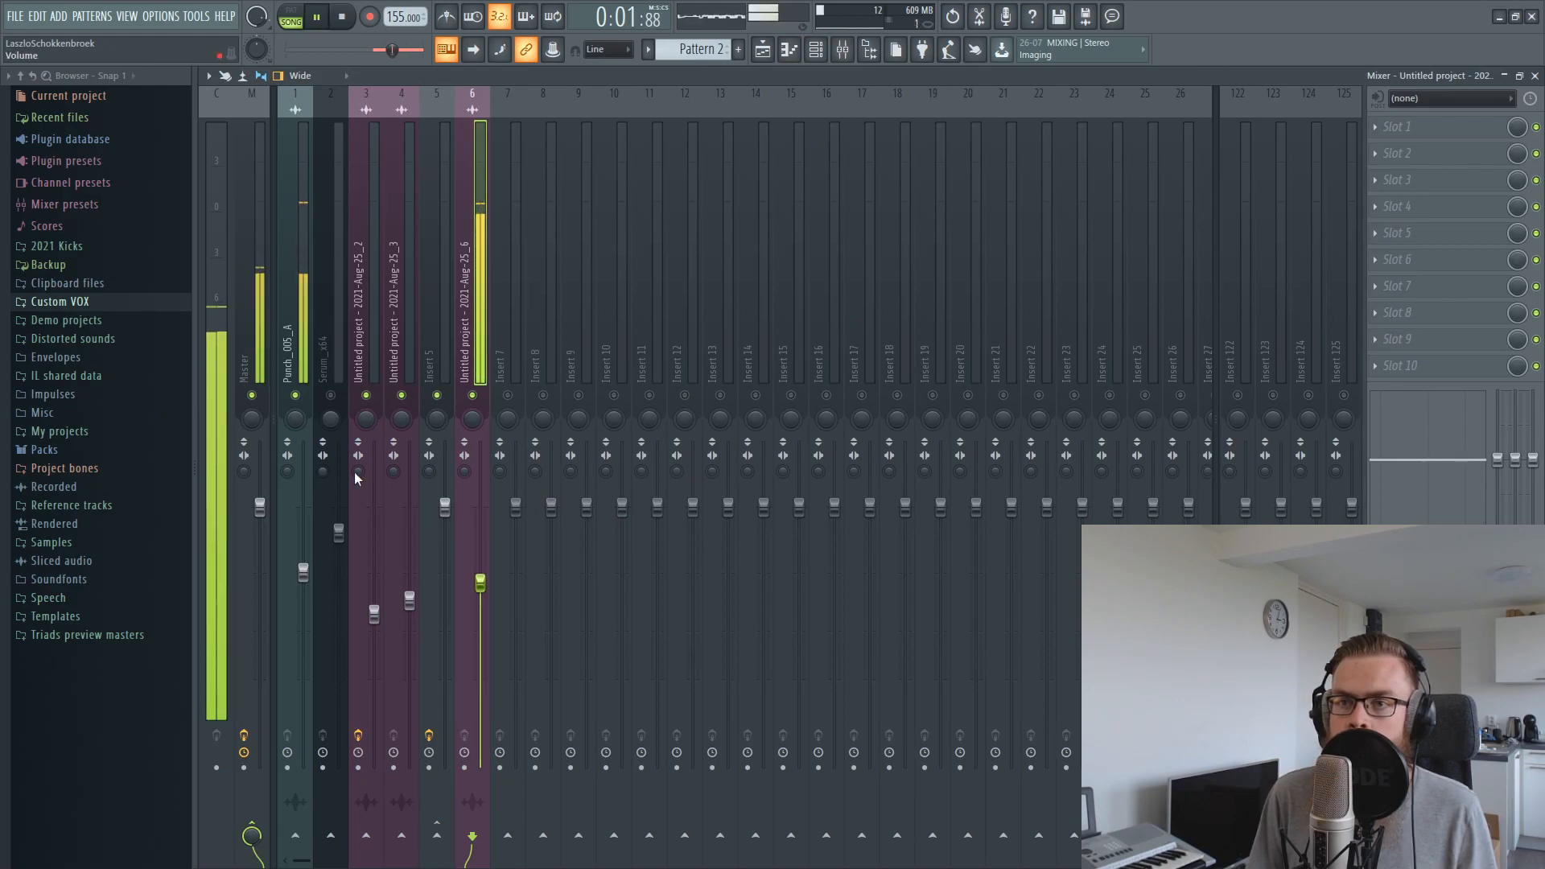
key(space)
click(1534, 75)
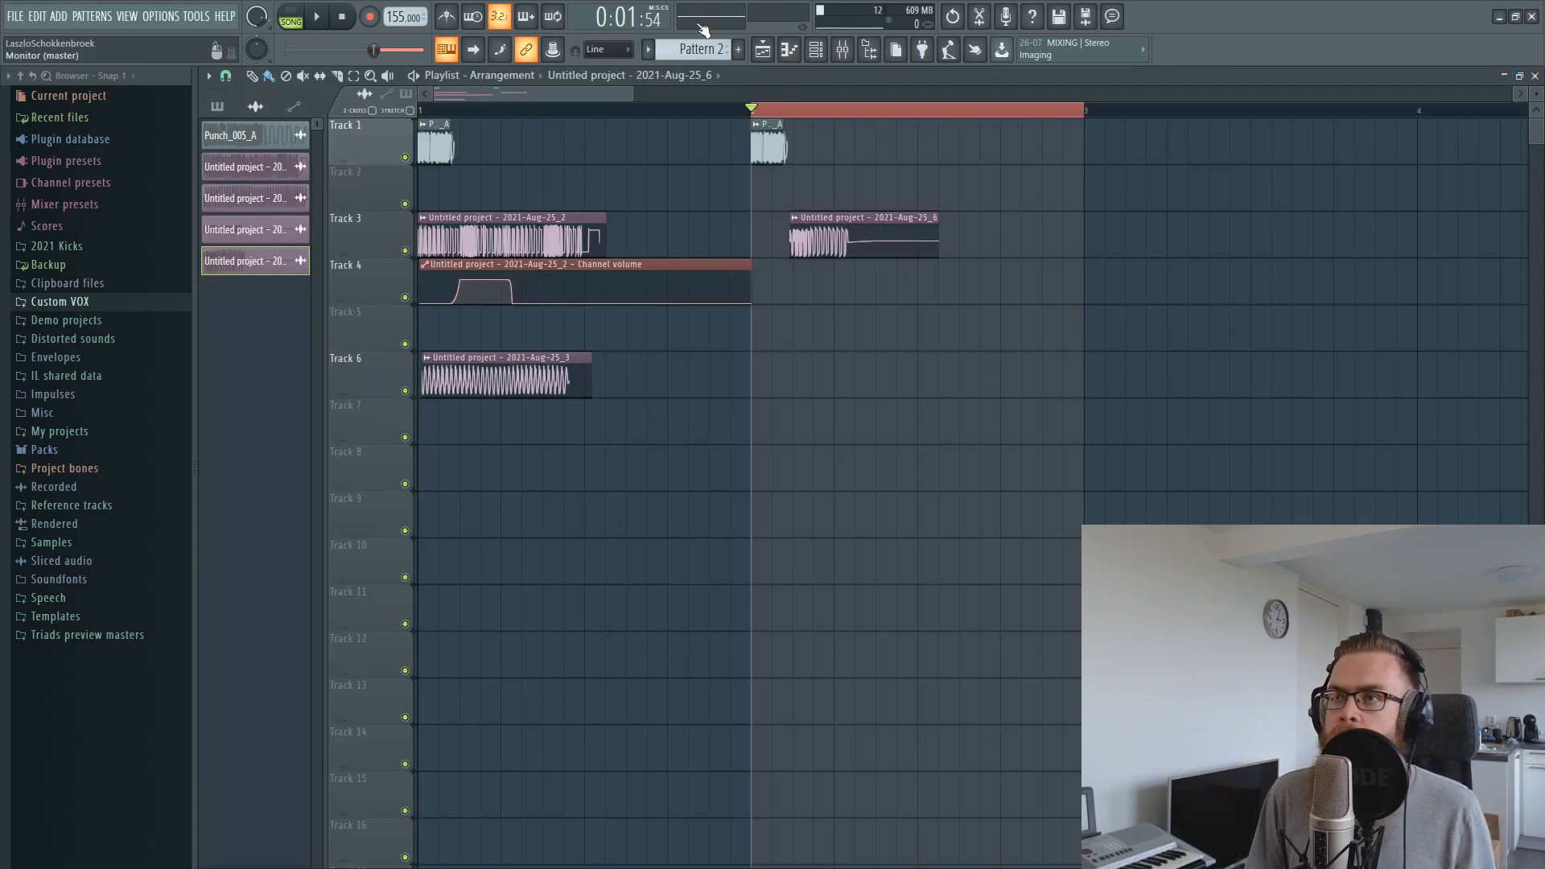
Create Pattern 3 and add a third Serum instance
click(815, 49)
click(299, 148)
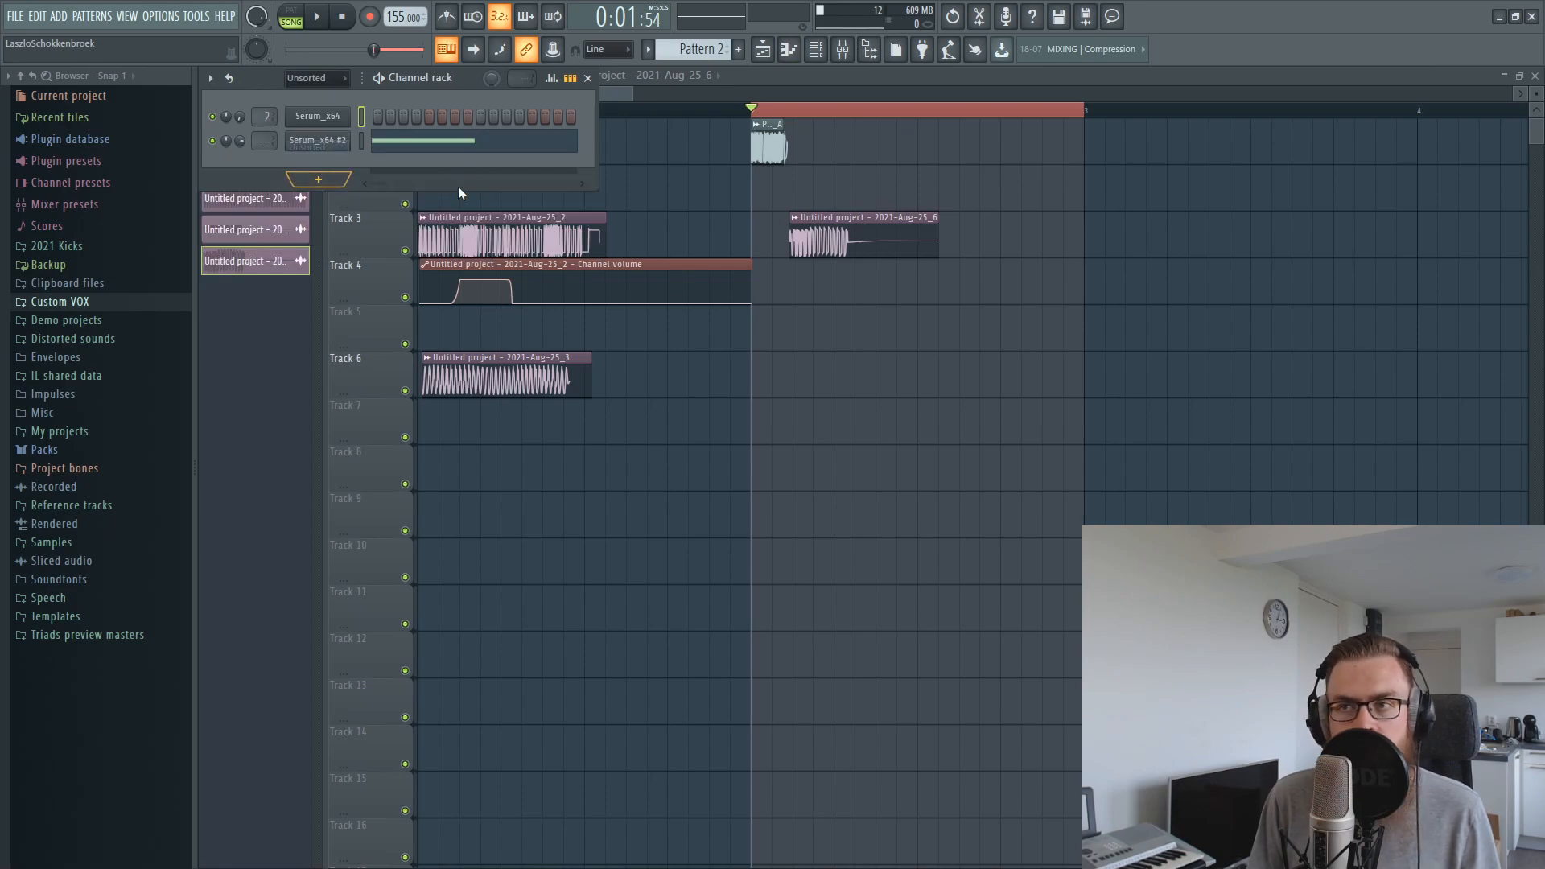
click(740, 50)
click(92, 16)
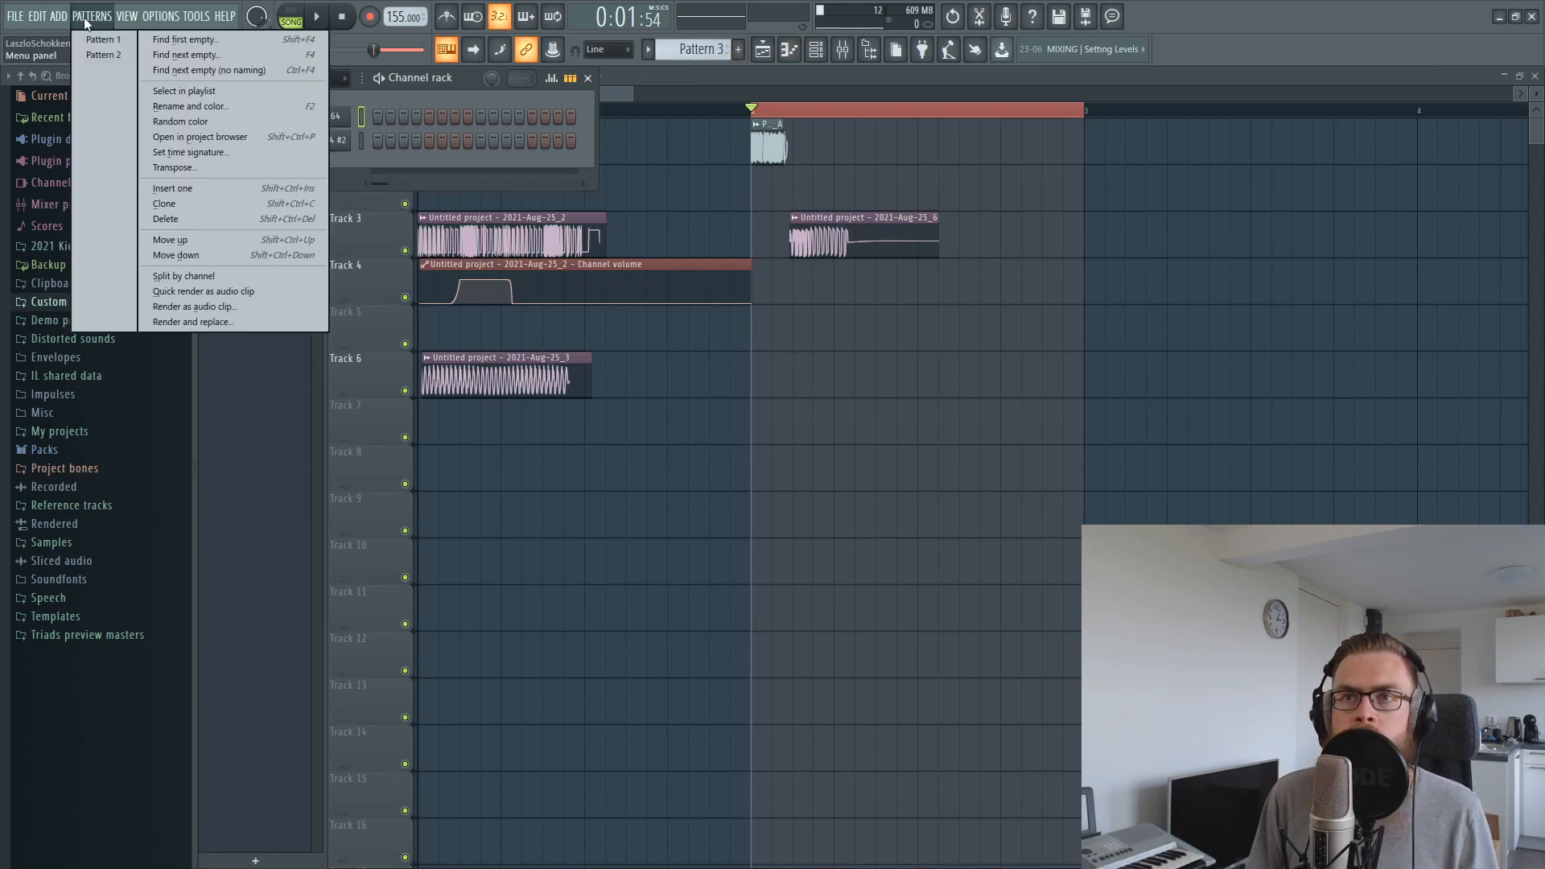
mouse_move(58, 22)
click(229, 340)
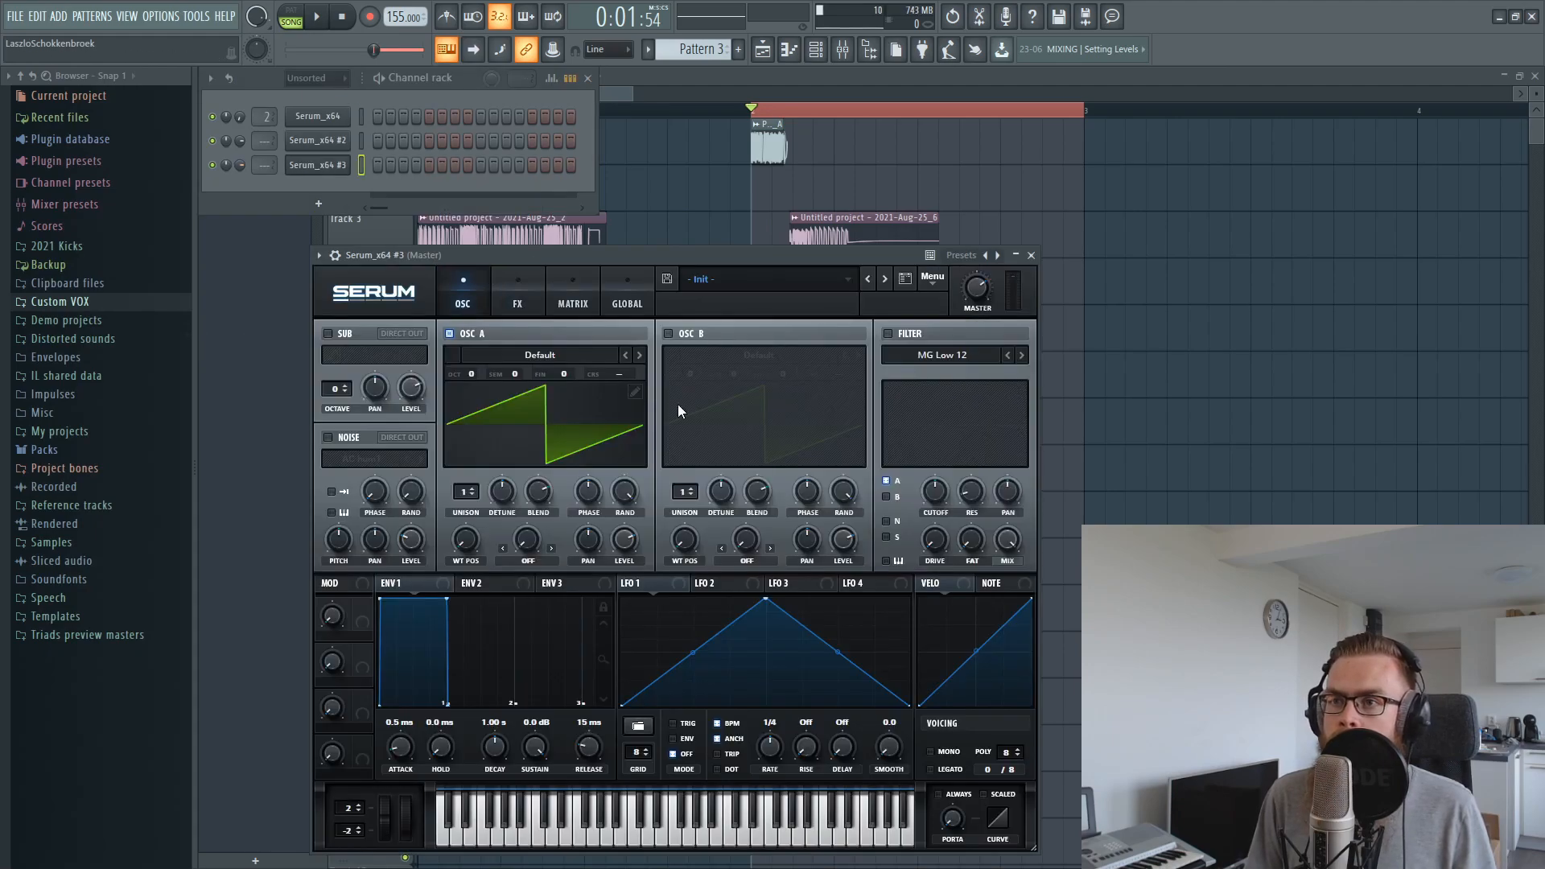
Set oscillator A to Analog_BD_Sin, enable oscillator B with Dist Bass Dropper, and set both octaves to -2
click(640, 355)
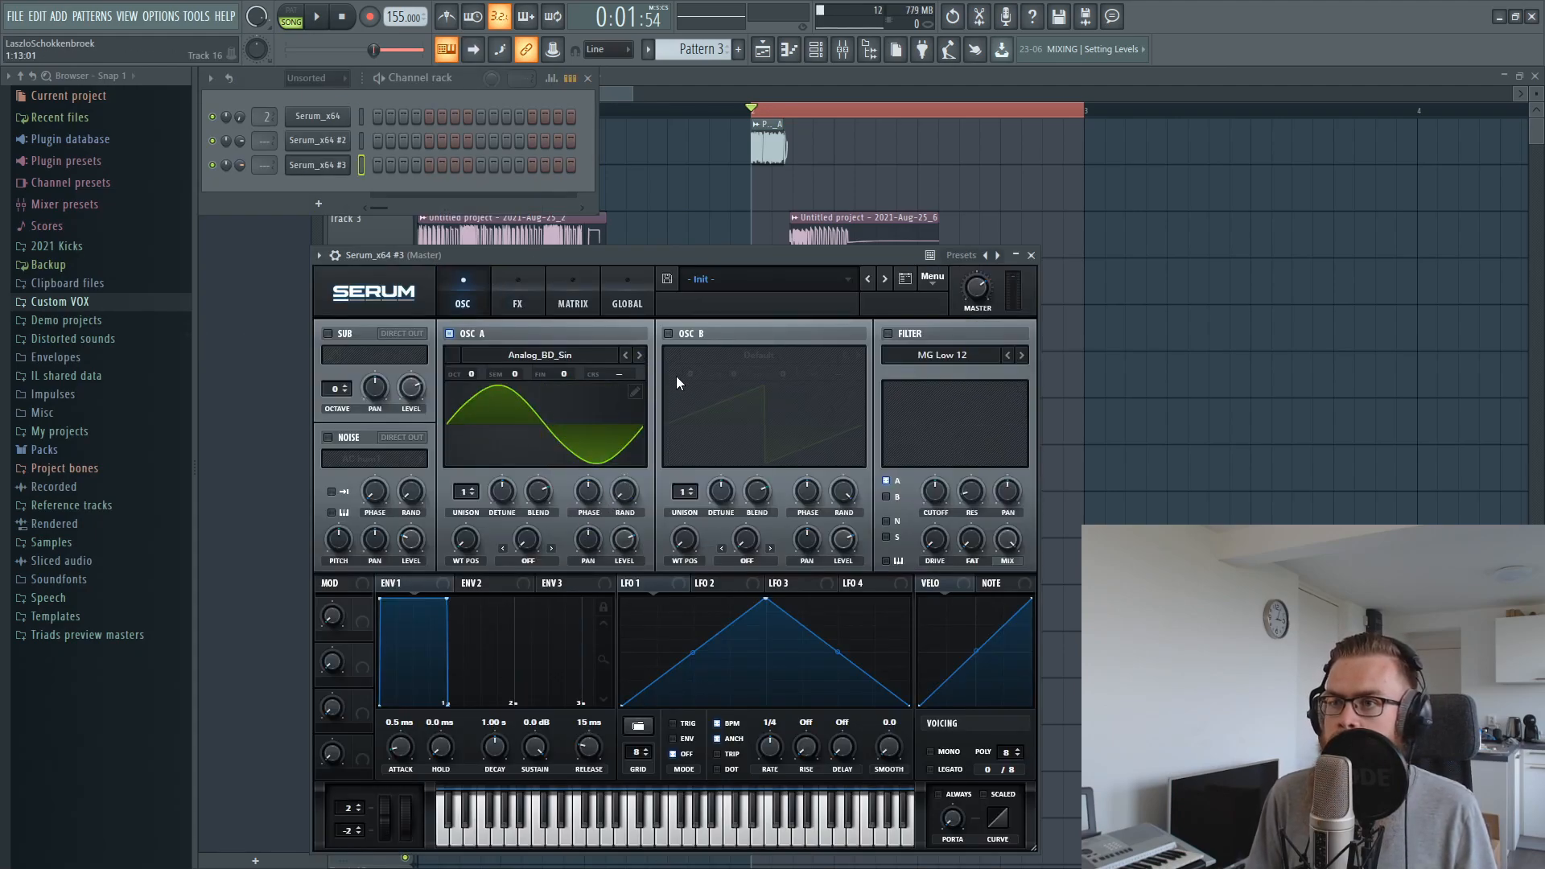
click(668, 333)
click(693, 362)
mouse_move(723, 409)
click(837, 491)
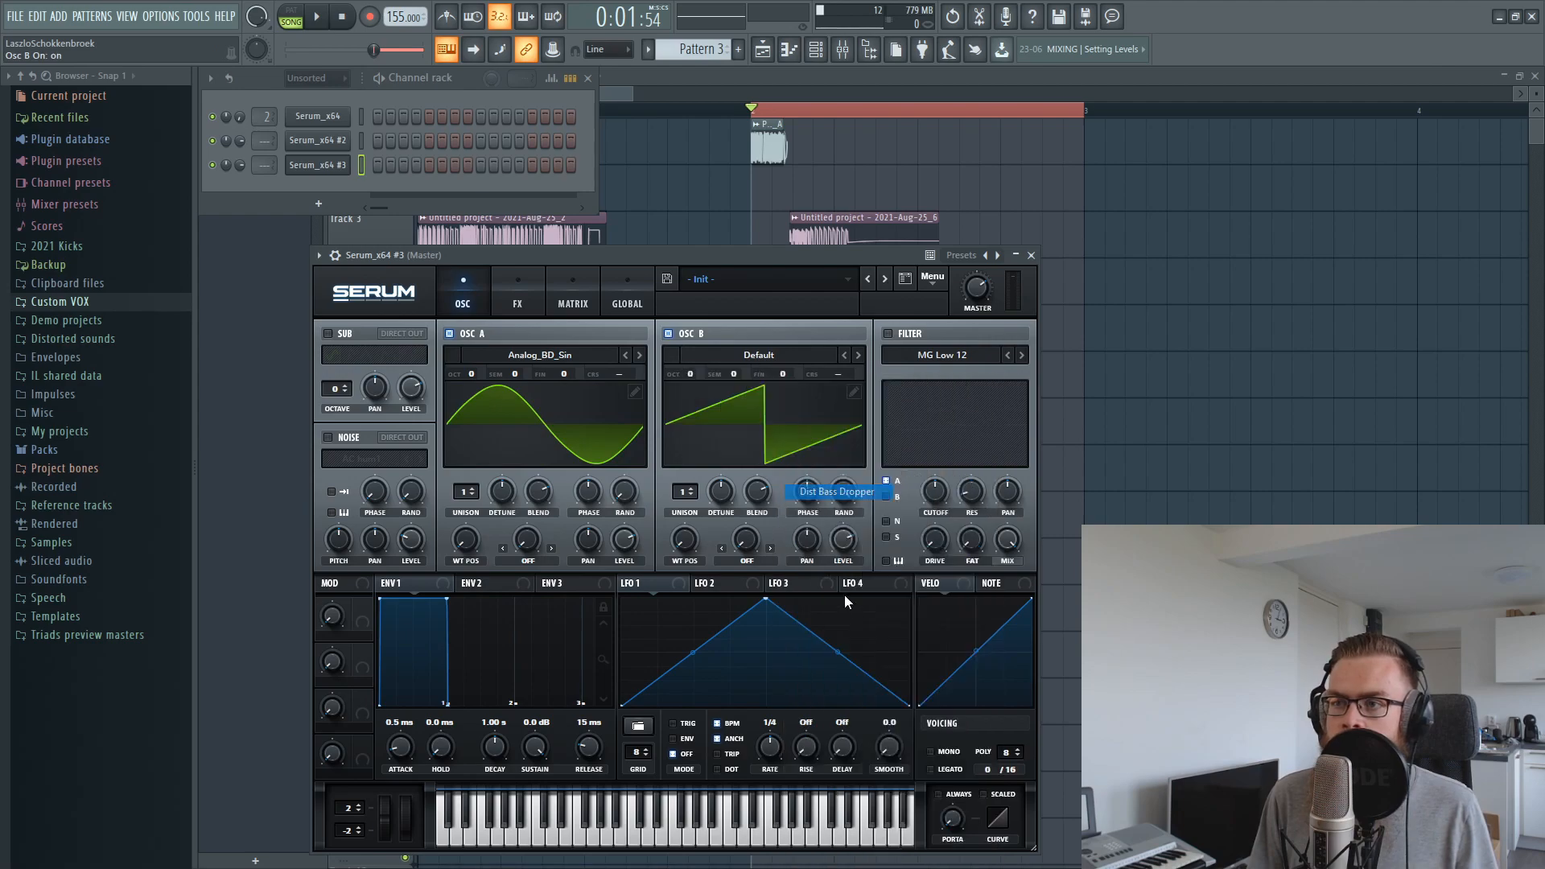
drag(688, 376, 686, 425)
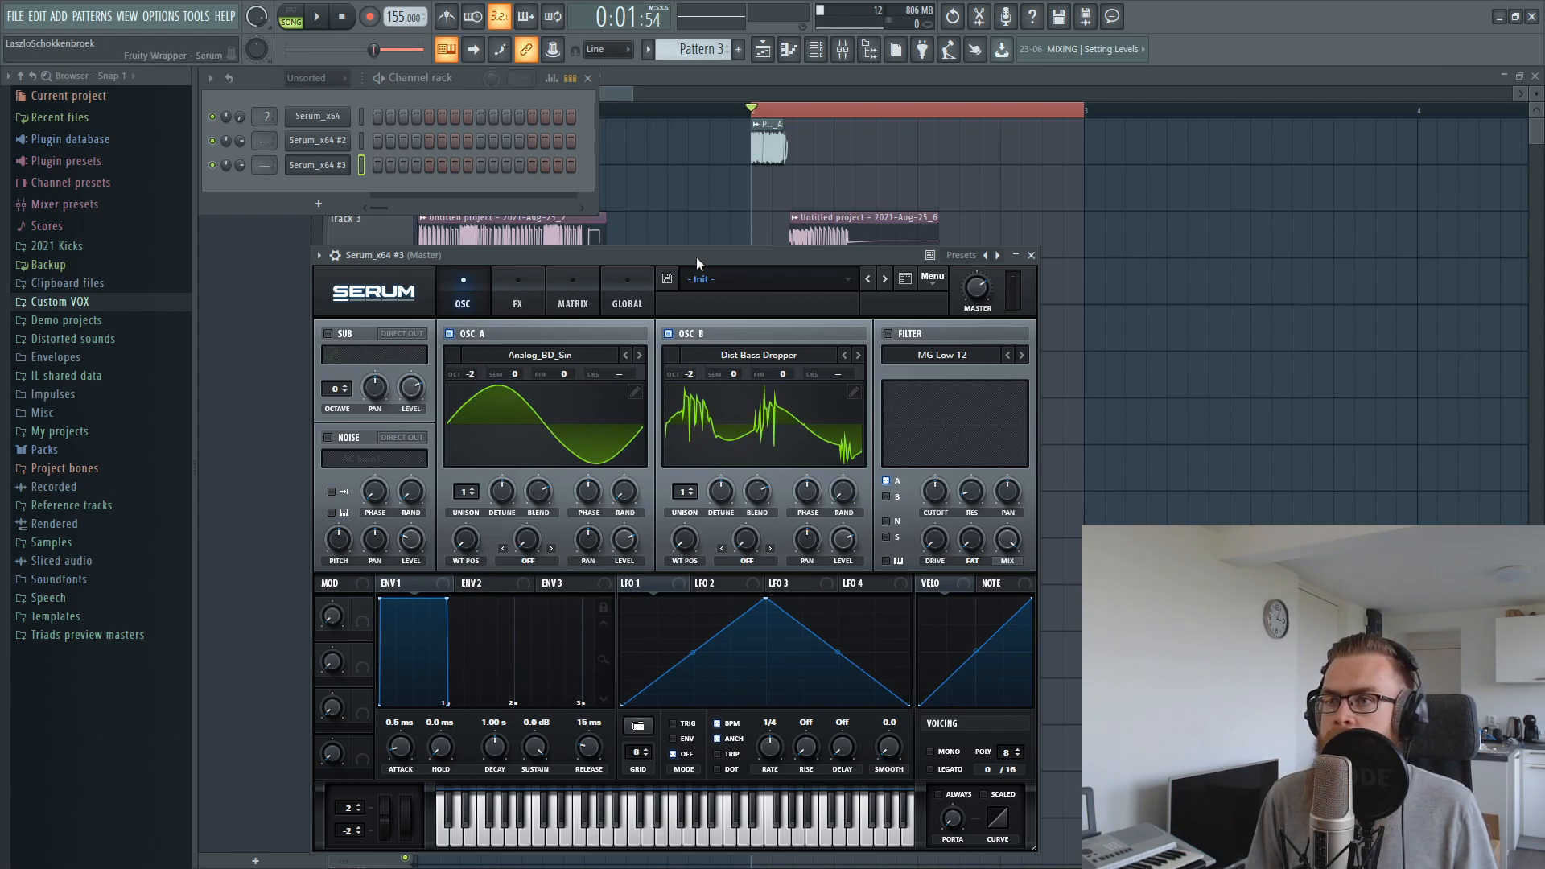
Switch oscillator B's wavetable to Dist d00t
drag(695, 259, 777, 172)
click(942, 263)
click(943, 263)
click(943, 264)
click(929, 266)
click(929, 265)
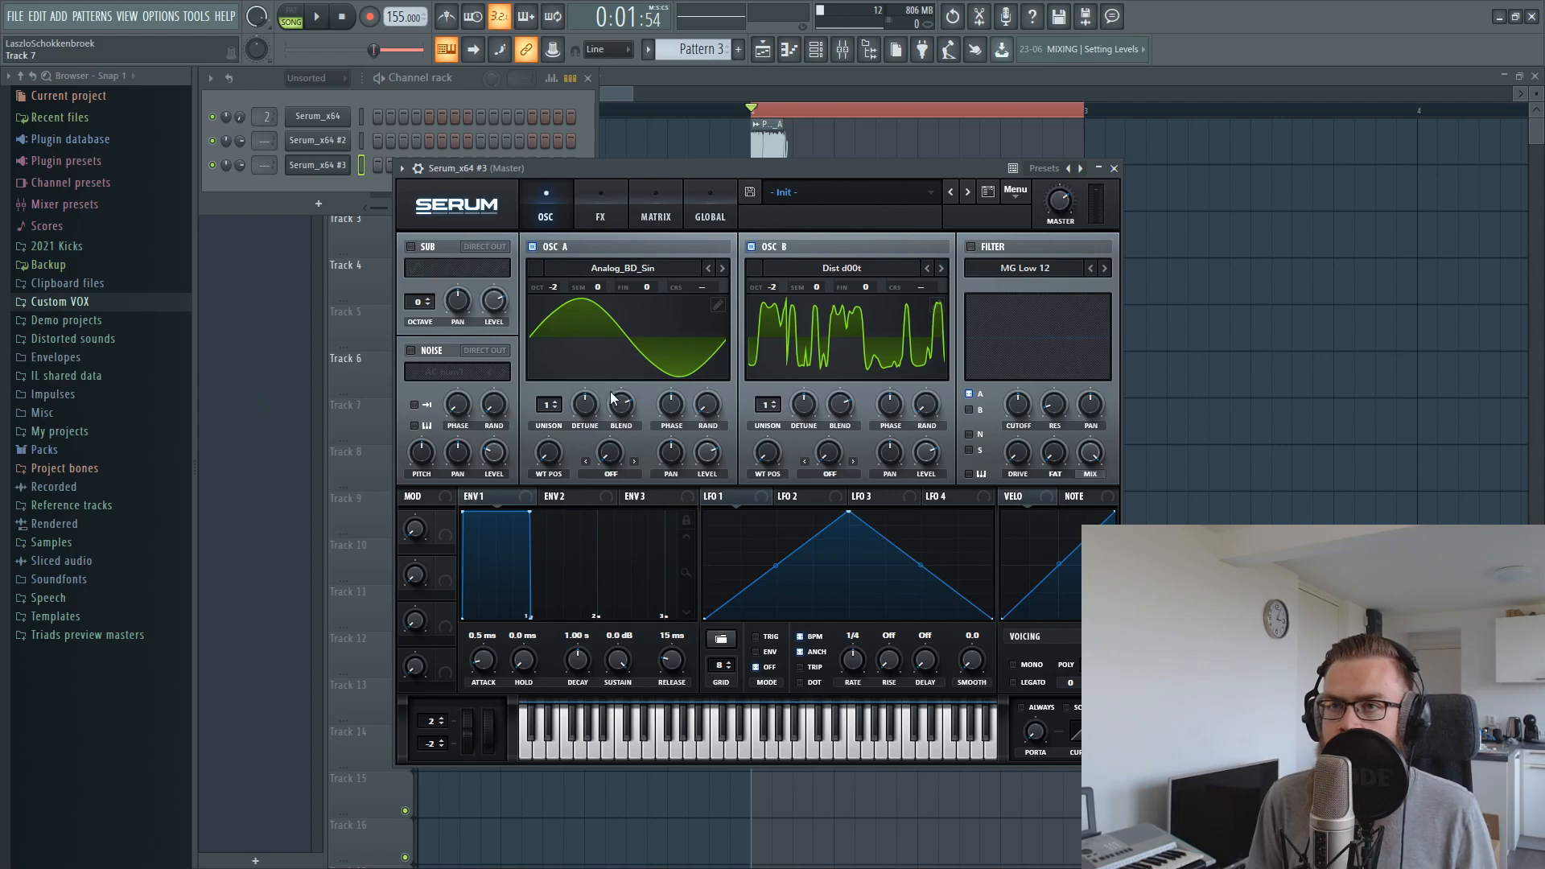
Add a half-bar G4 note at the start of the new Serum's piano roll
right_click(326, 168)
click(399, 181)
right_click(331, 172)
click(386, 165)
drag(306, 537, 241, 483)
Reopen the third Serum instance and enable its MG Low 12 filter
click(815, 50)
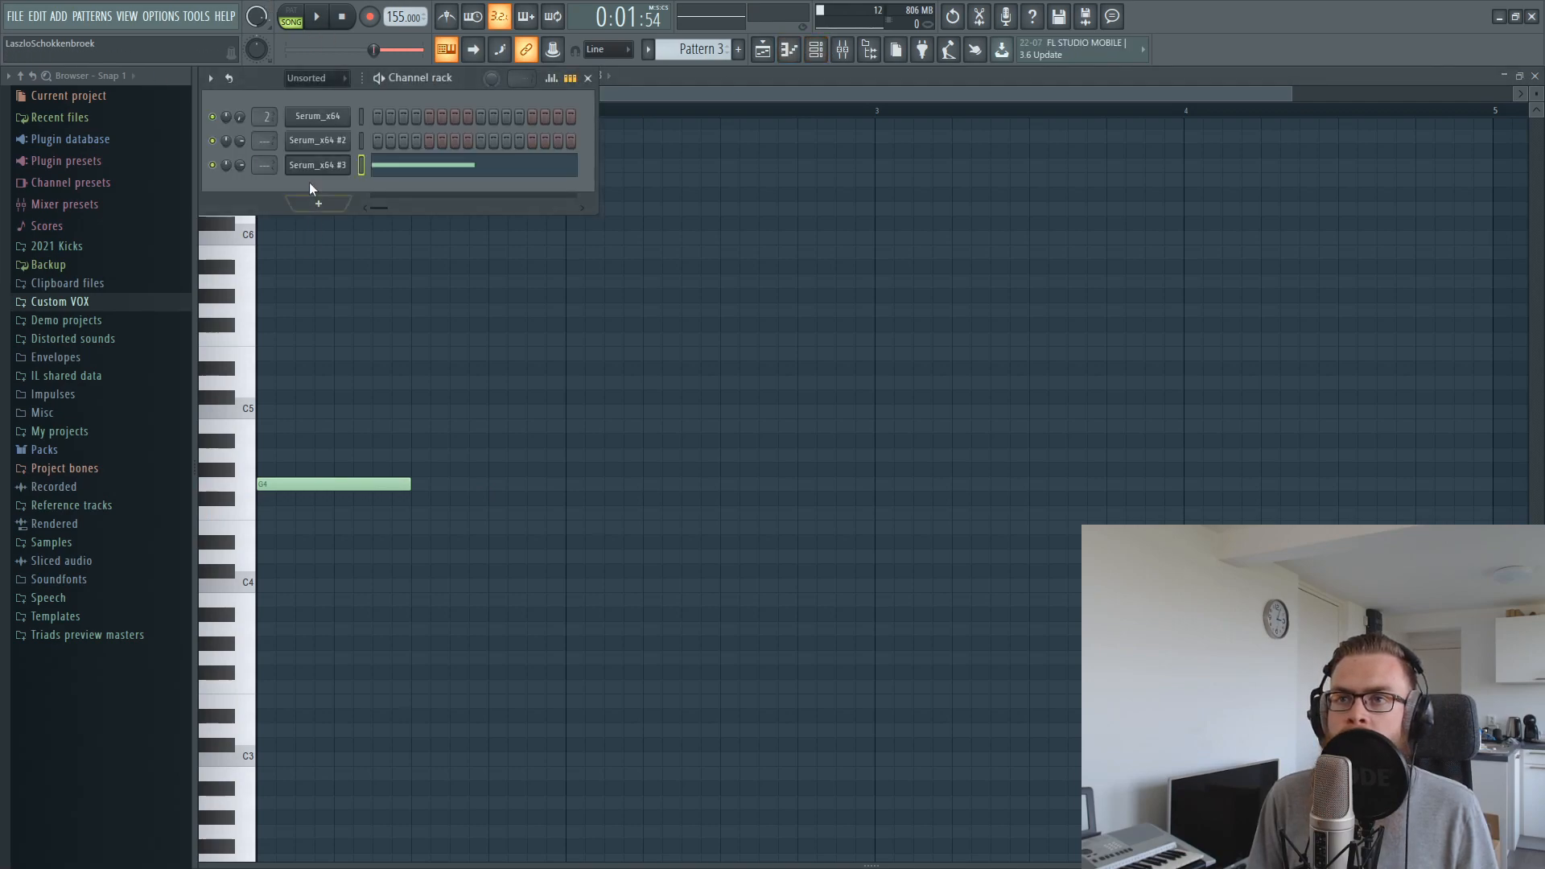
click(323, 168)
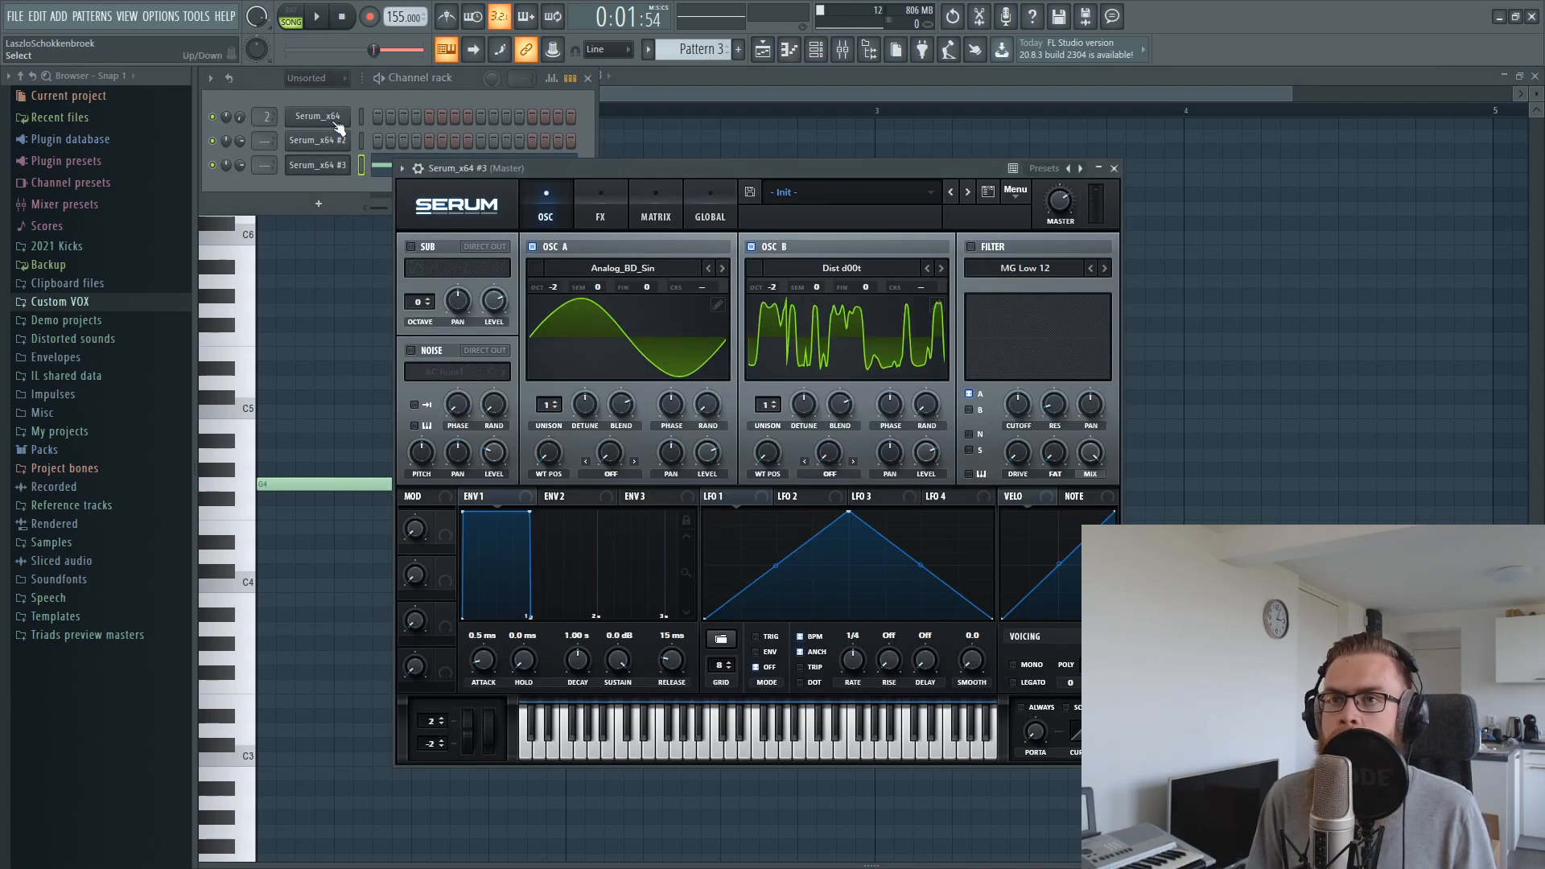
click(971, 246)
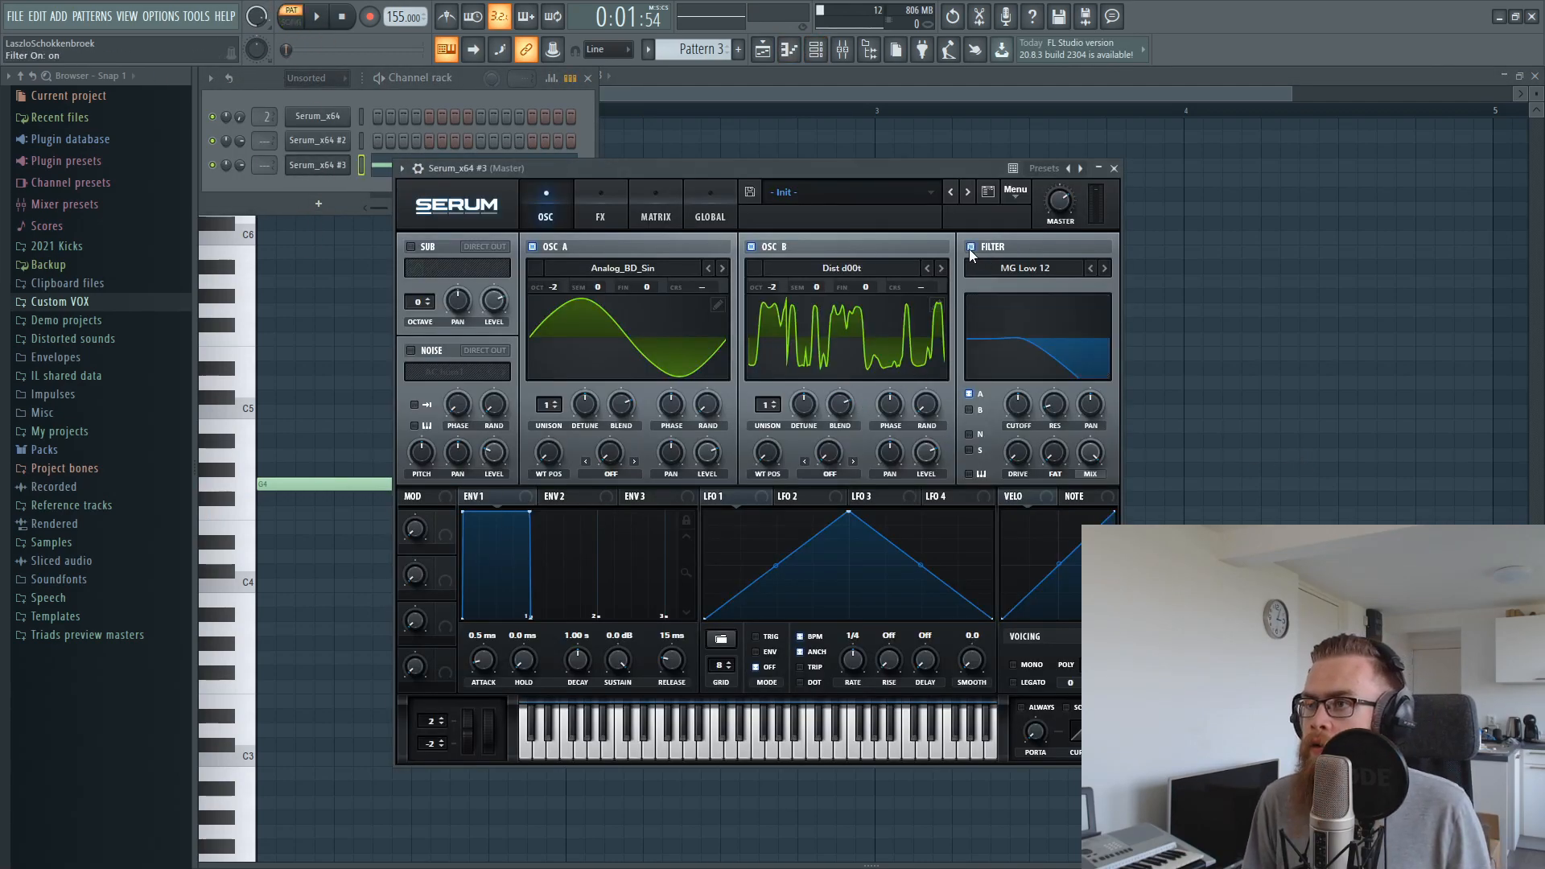
Enable Serum's distortion effect with the Tube type and raise its drive
click(600, 211)
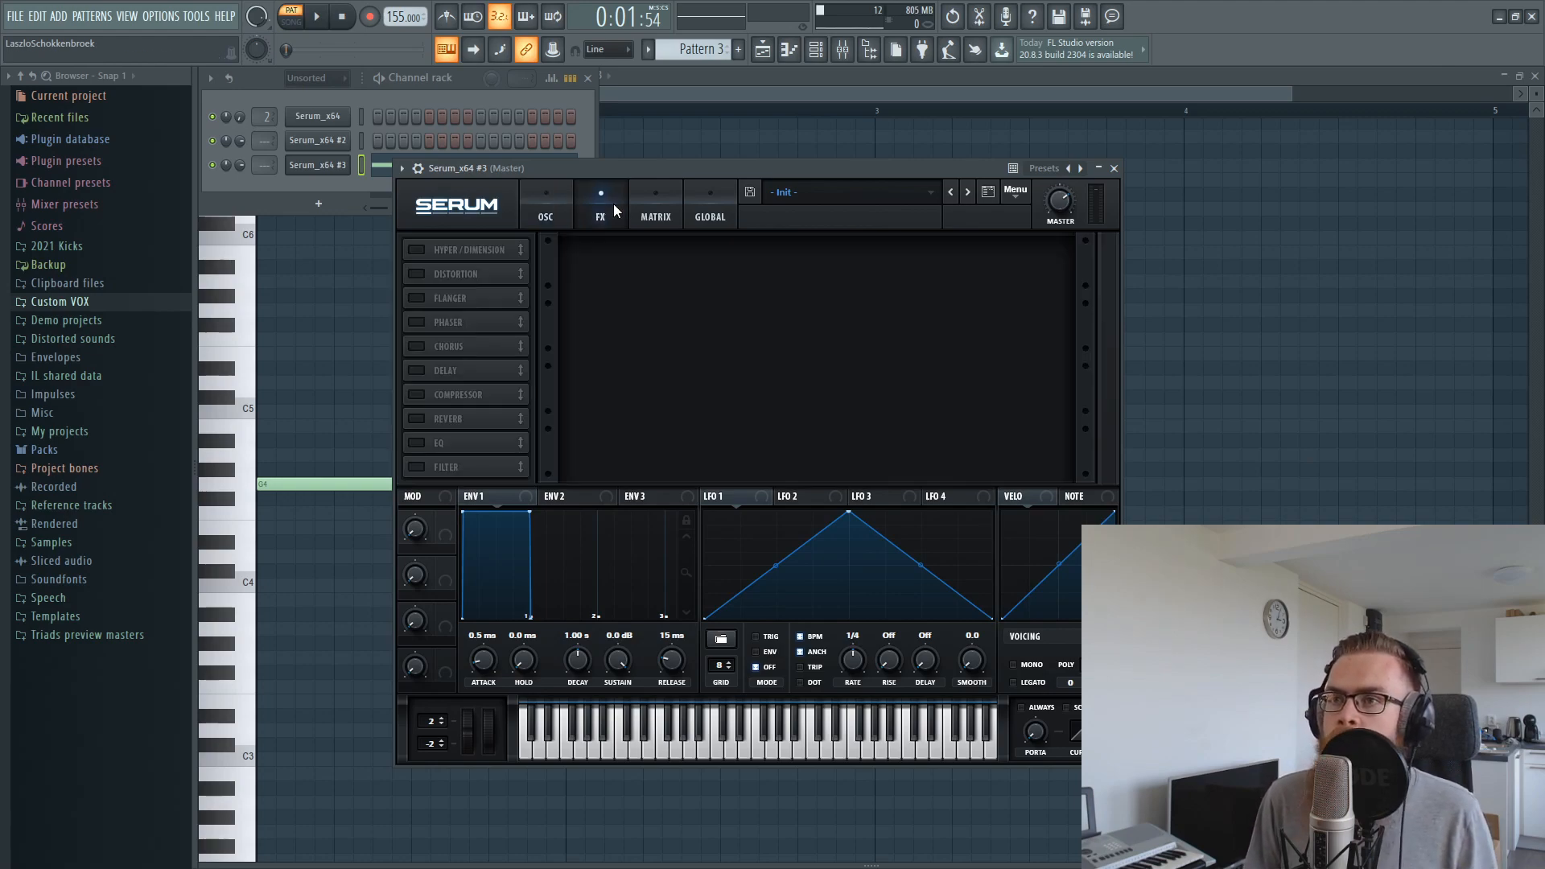
click(417, 273)
click(670, 272)
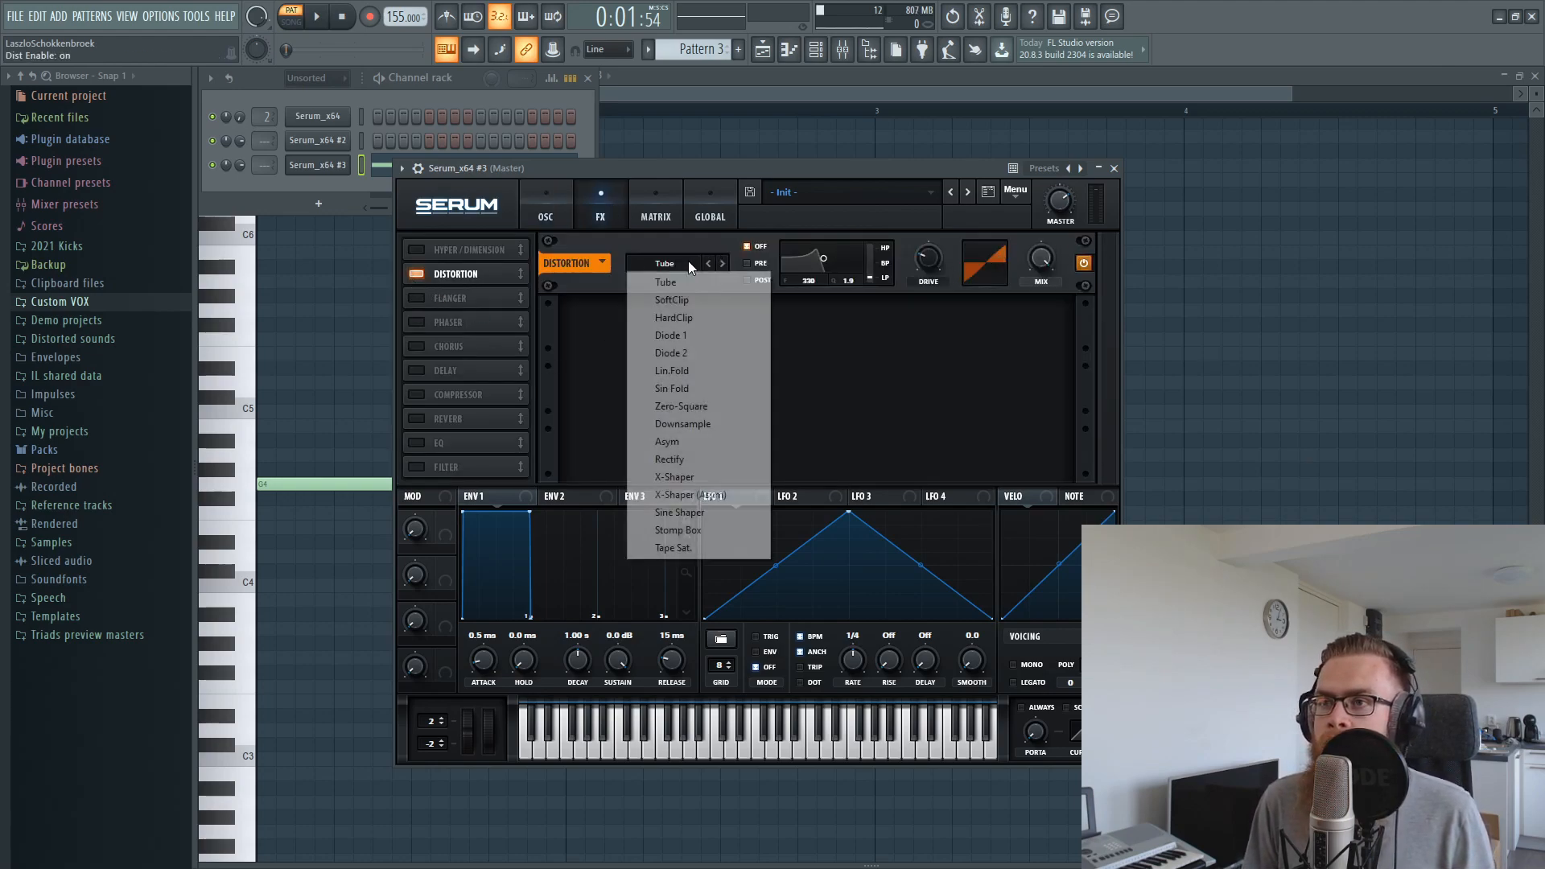
click(891, 320)
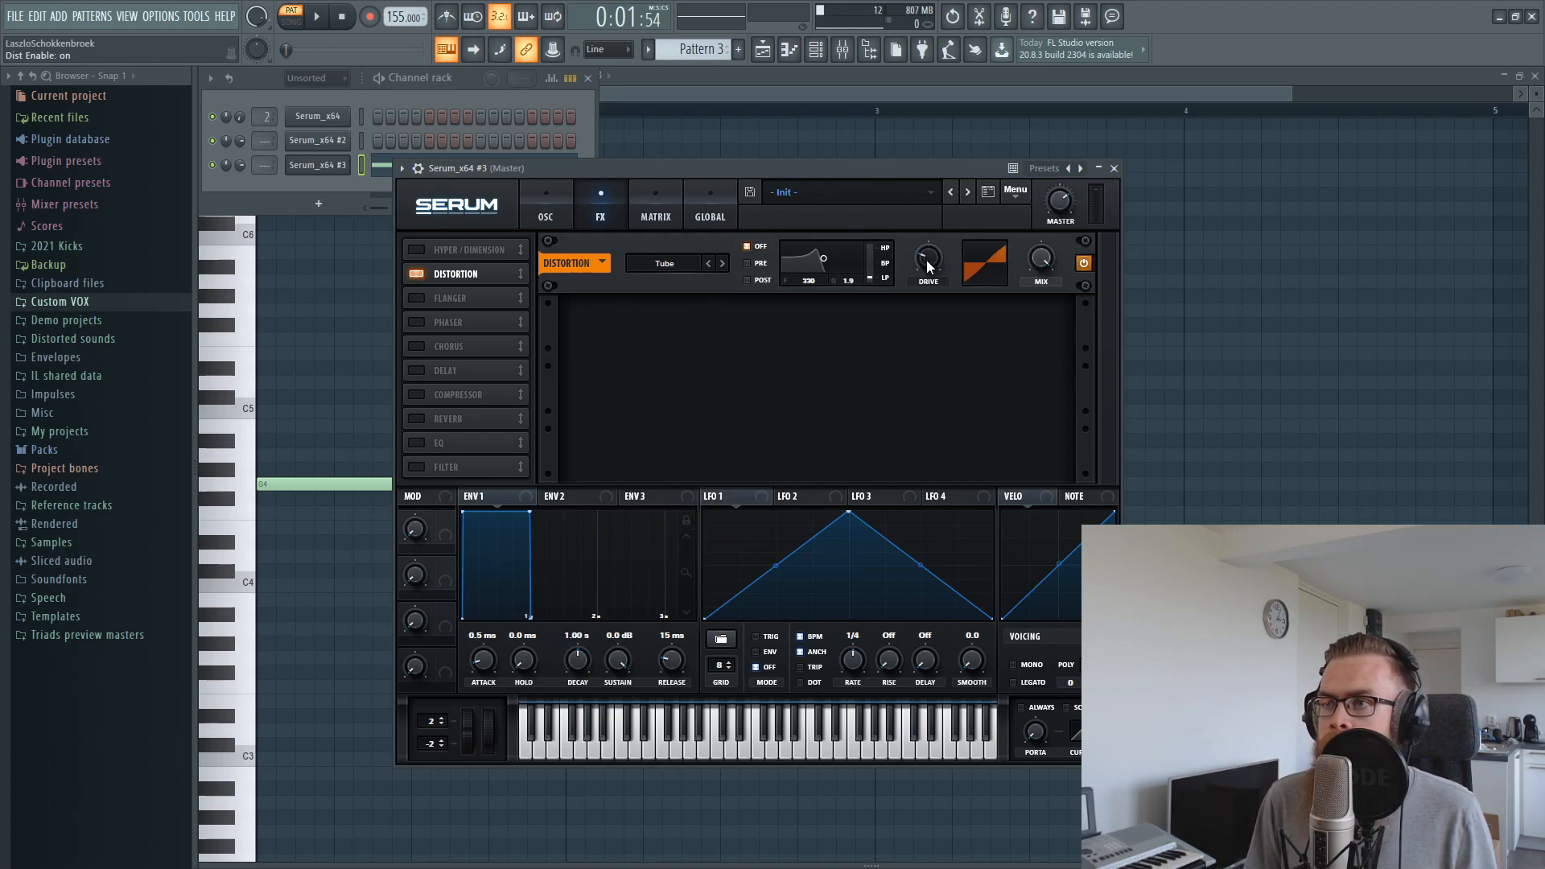
drag(928, 257, 947, 211)
Play the pattern repeatedly and fine-tune the distortion drive by ear
drag(846, 174, 893, 171)
key(space)
key(space)
key(space)
drag(978, 257, 975, 247)
Route oscillator B through the filter and play the pattern to check the sound
key(space)
key(space)
click(609, 190)
key(space)
key(space)
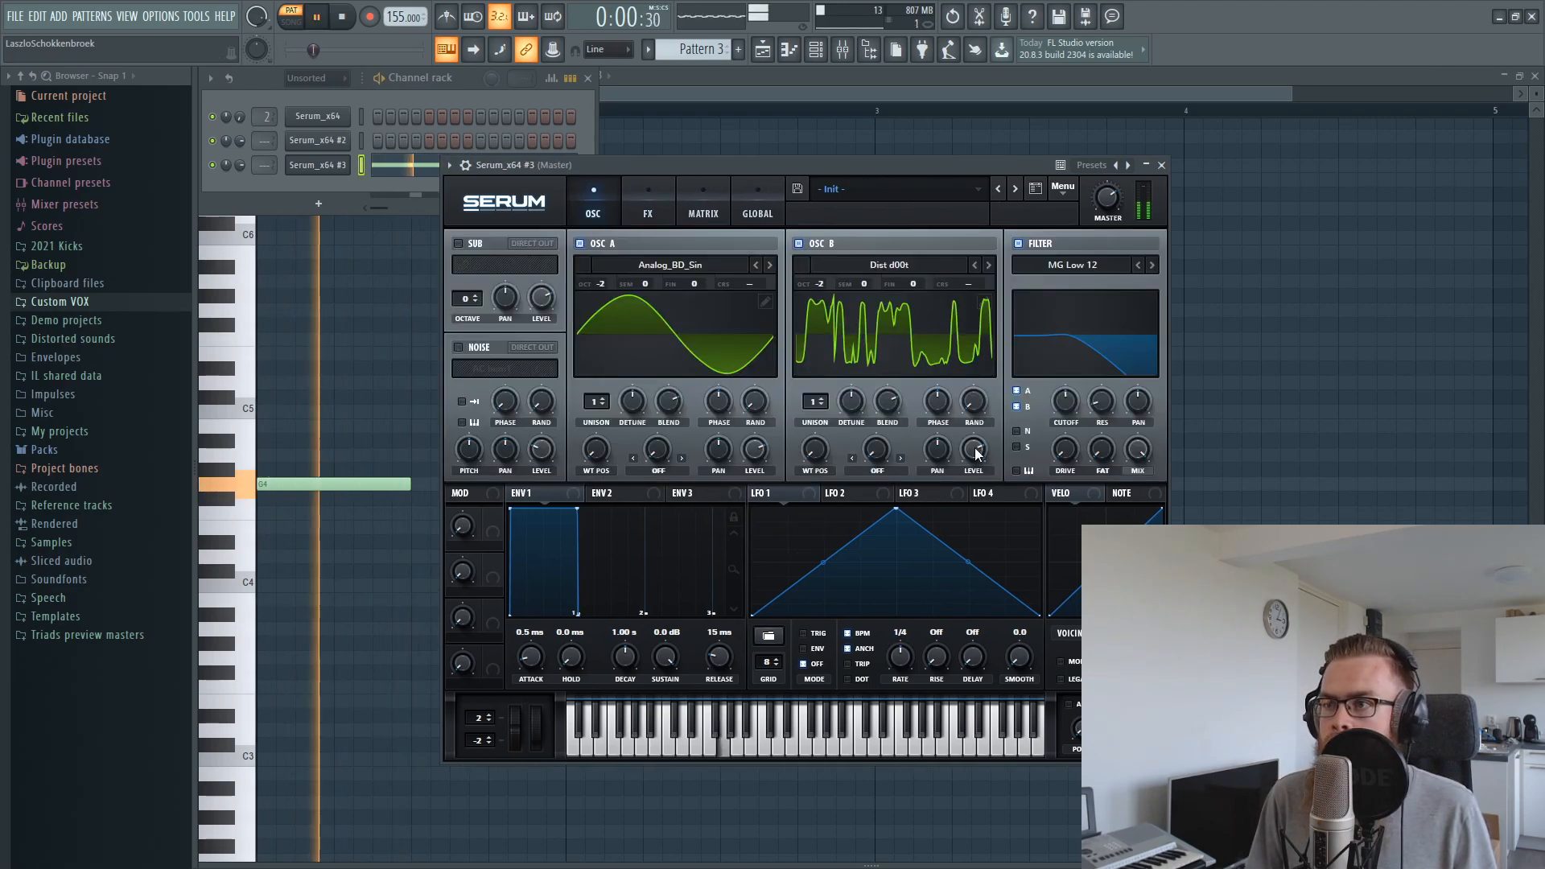
key(space)
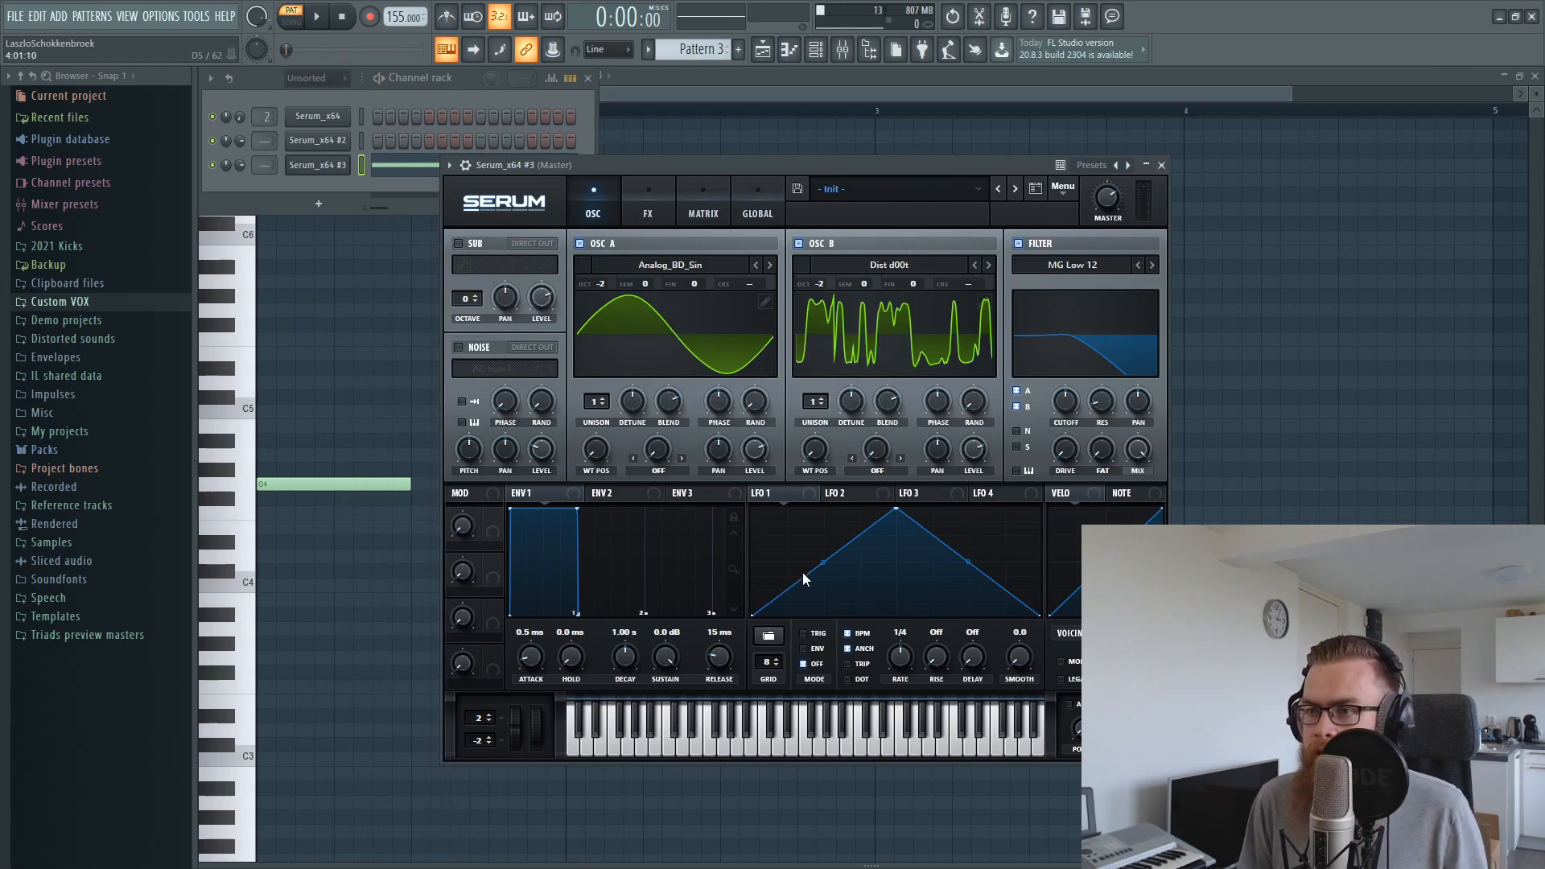
Lower the filter cutoff and modulate it with LFO 1 by an amount of 31 while the pattern plays
mouse_move(1066, 407)
mouse_down()
mouse_move(1066, 450)
mouse_move(1052, 407)
mouse_move(1065, 418)
mouse_up()
key(space)
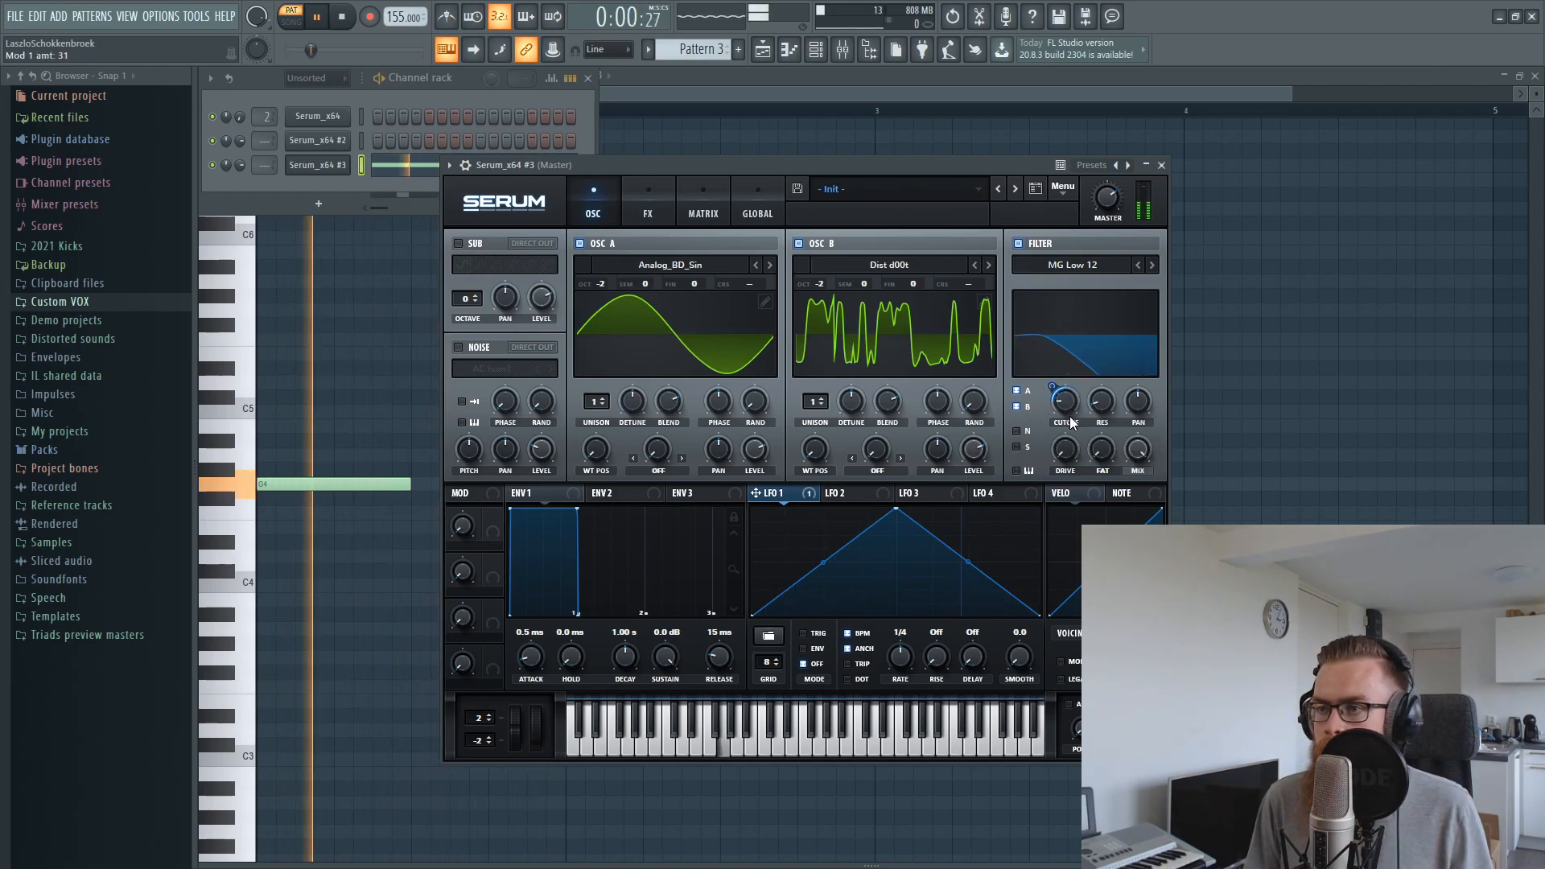
Bend LFO 1's rise inward and its fall outward, and fine-tune its modulation amount on the cutoff
drag(822, 568, 822, 587)
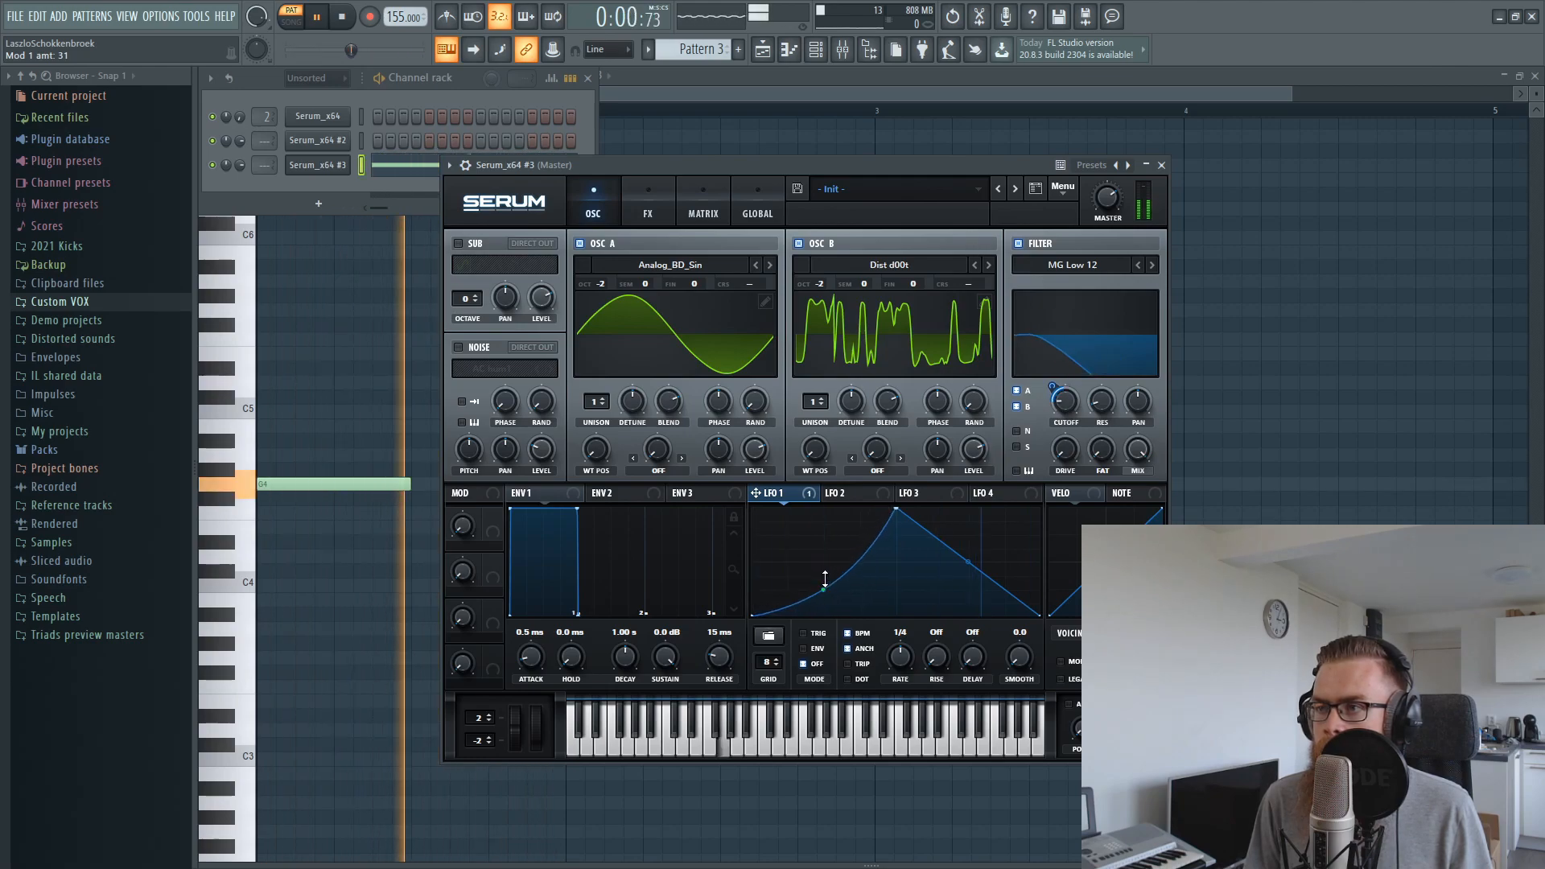
drag(968, 561, 969, 544)
drag(1050, 379, 1049, 386)
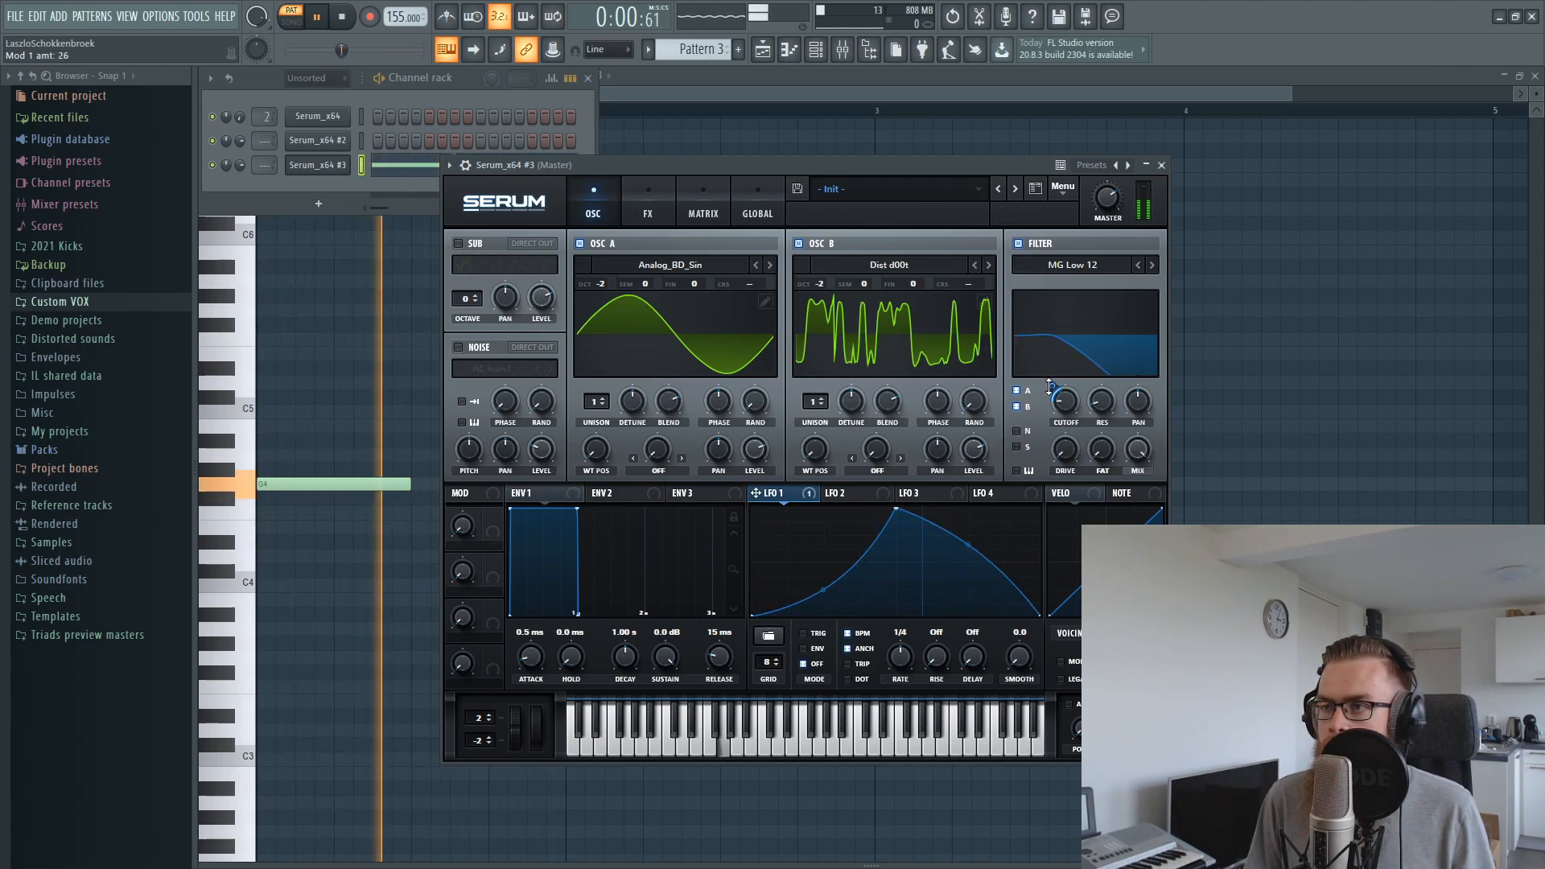
Stop playback, clear the old recording in Edison, and record the Serum sound by playing Pattern 3
click(809, 97)
key(space)
click(980, 18)
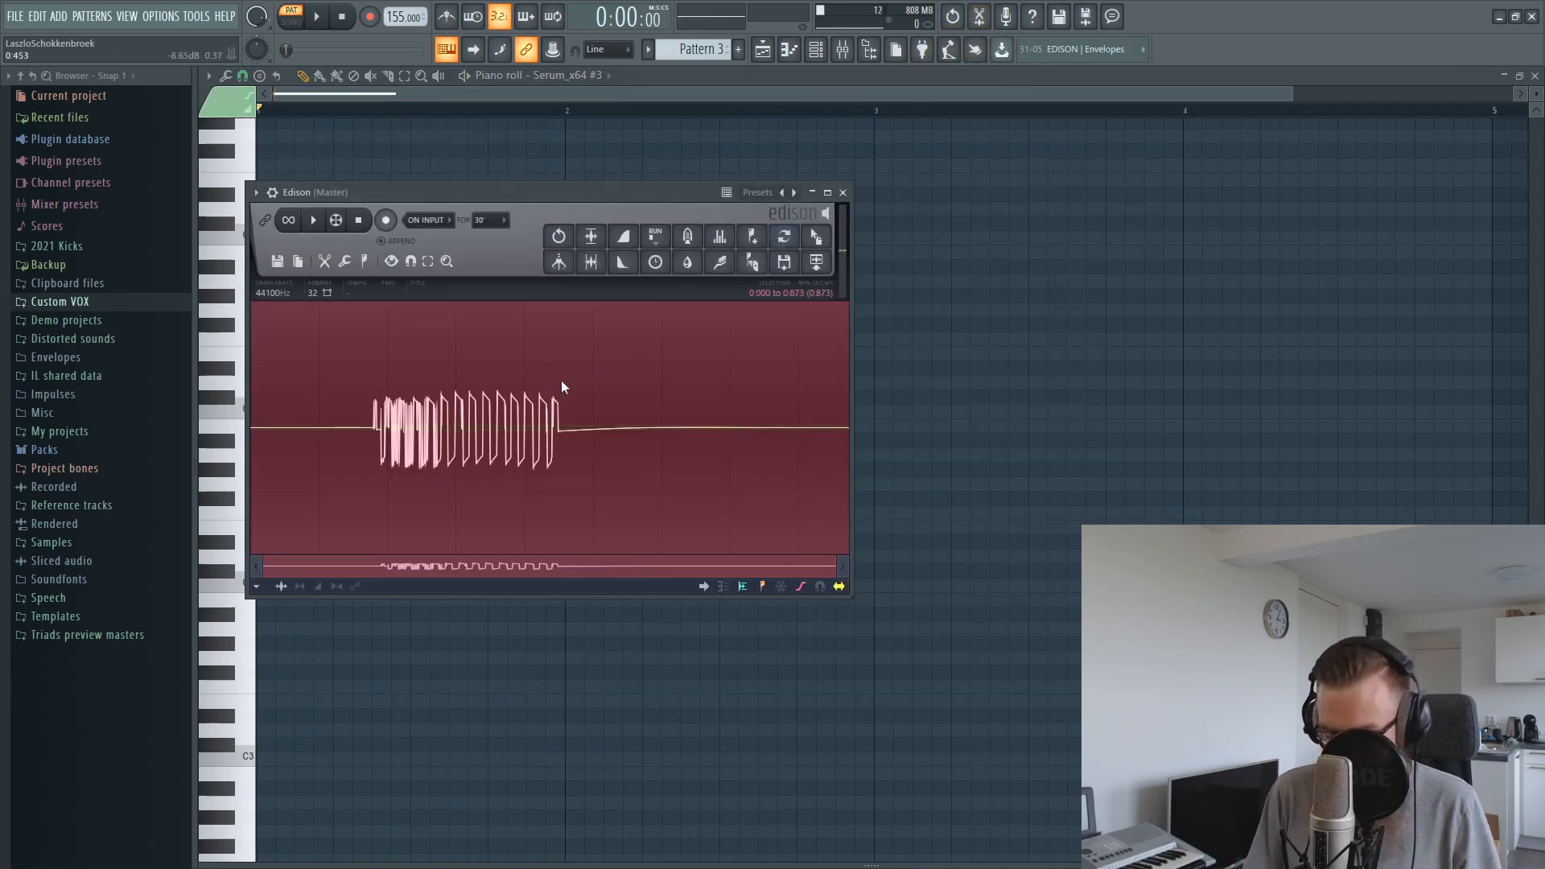
key(Delete)
click(386, 221)
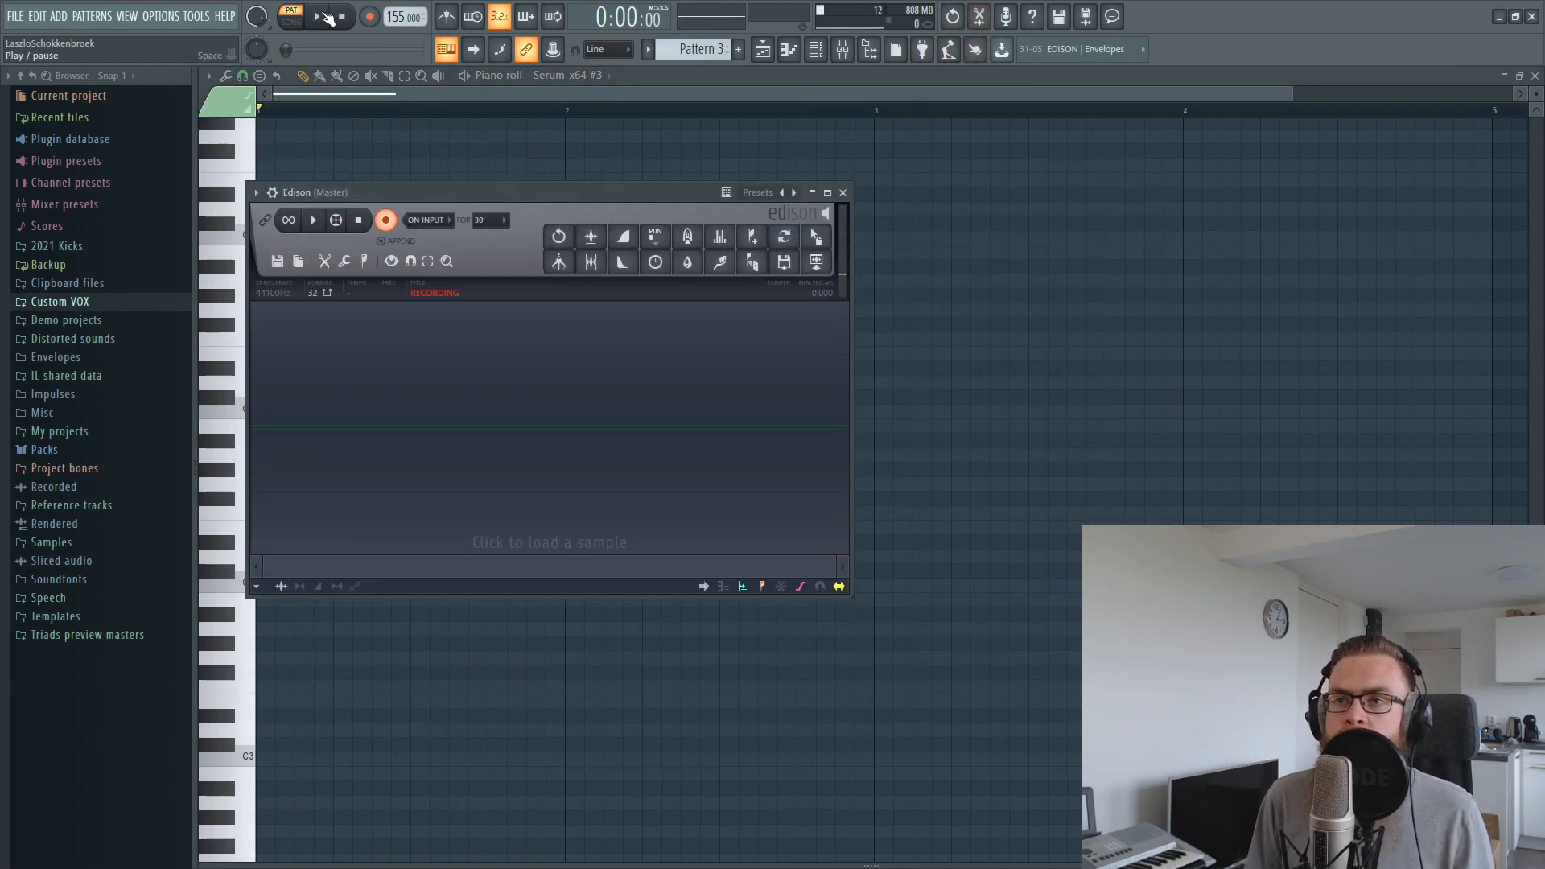
click(328, 18)
key(space)
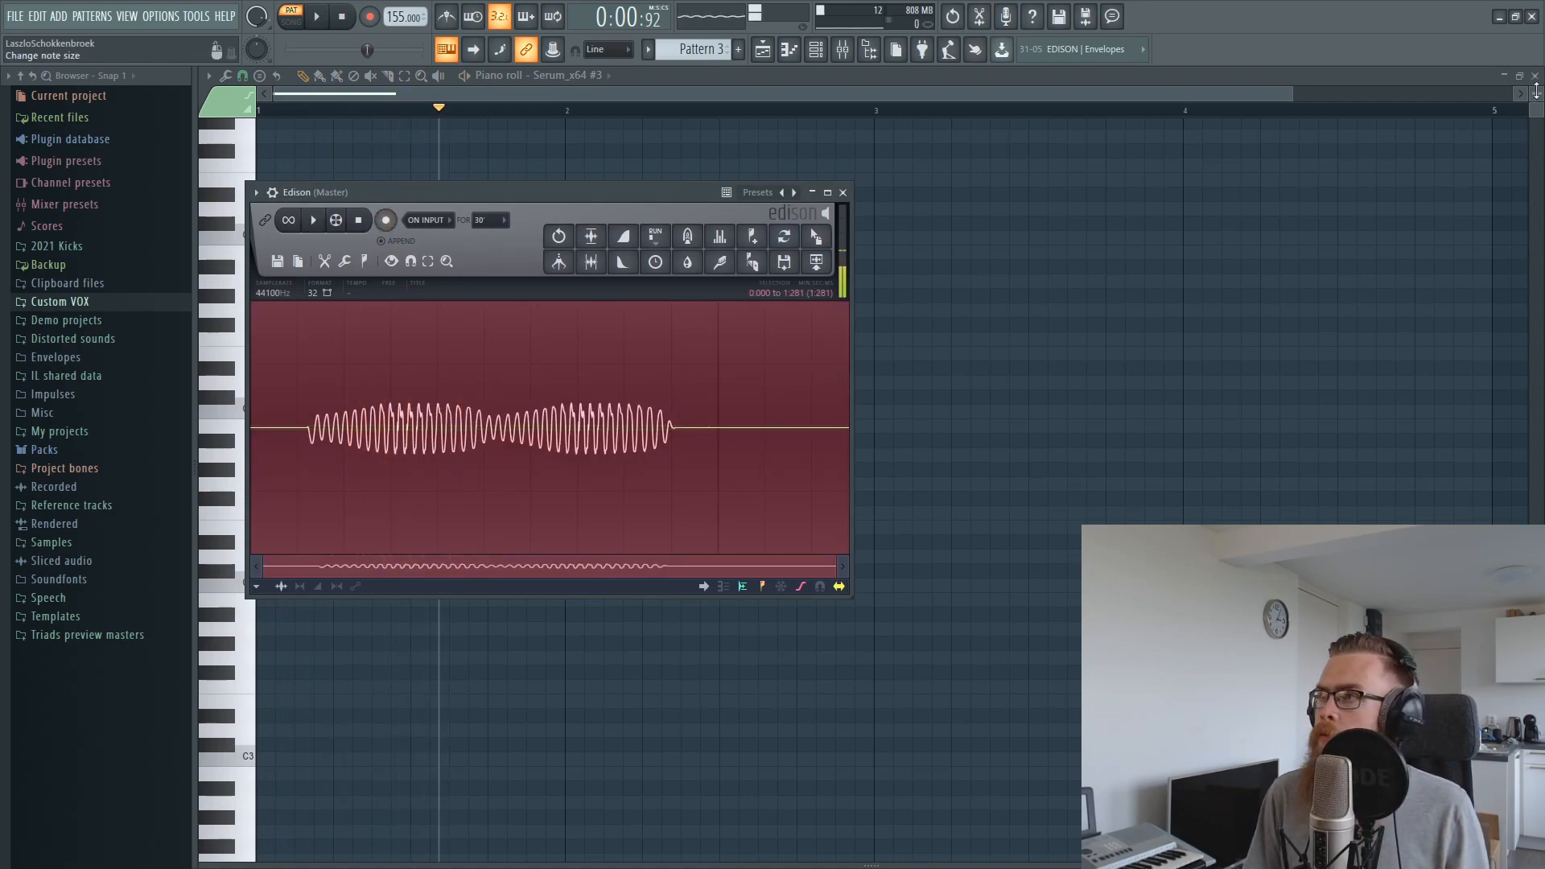
Place the new Edison recording in the playlist on Track 5 at the start of bar 2
click(1535, 76)
click(1156, 174)
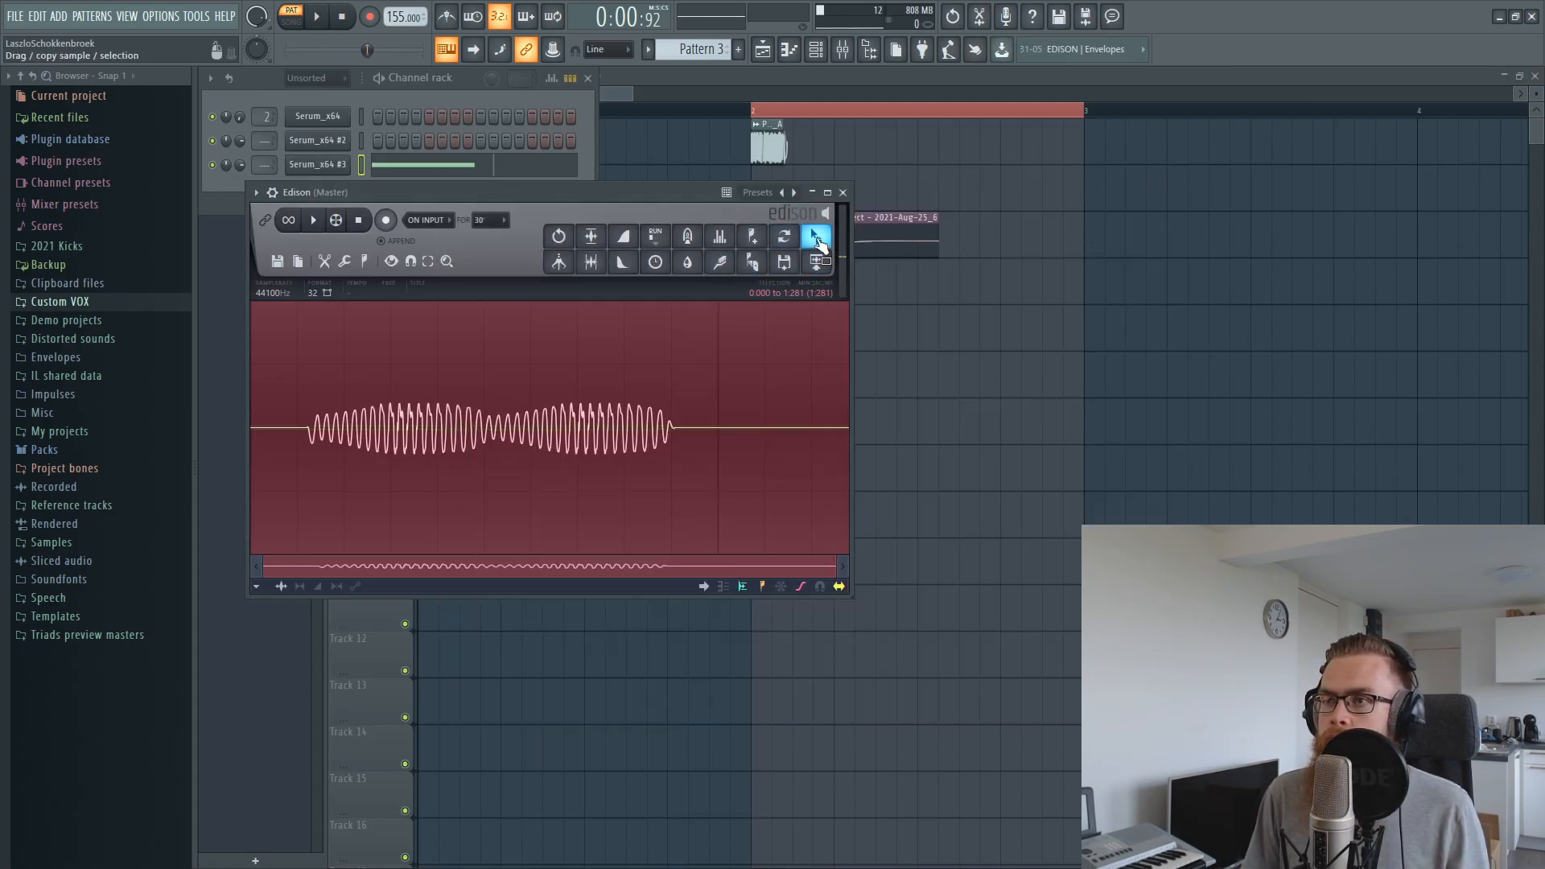
drag(816, 234, 898, 308)
drag(1025, 330, 821, 315)
key(Escape)
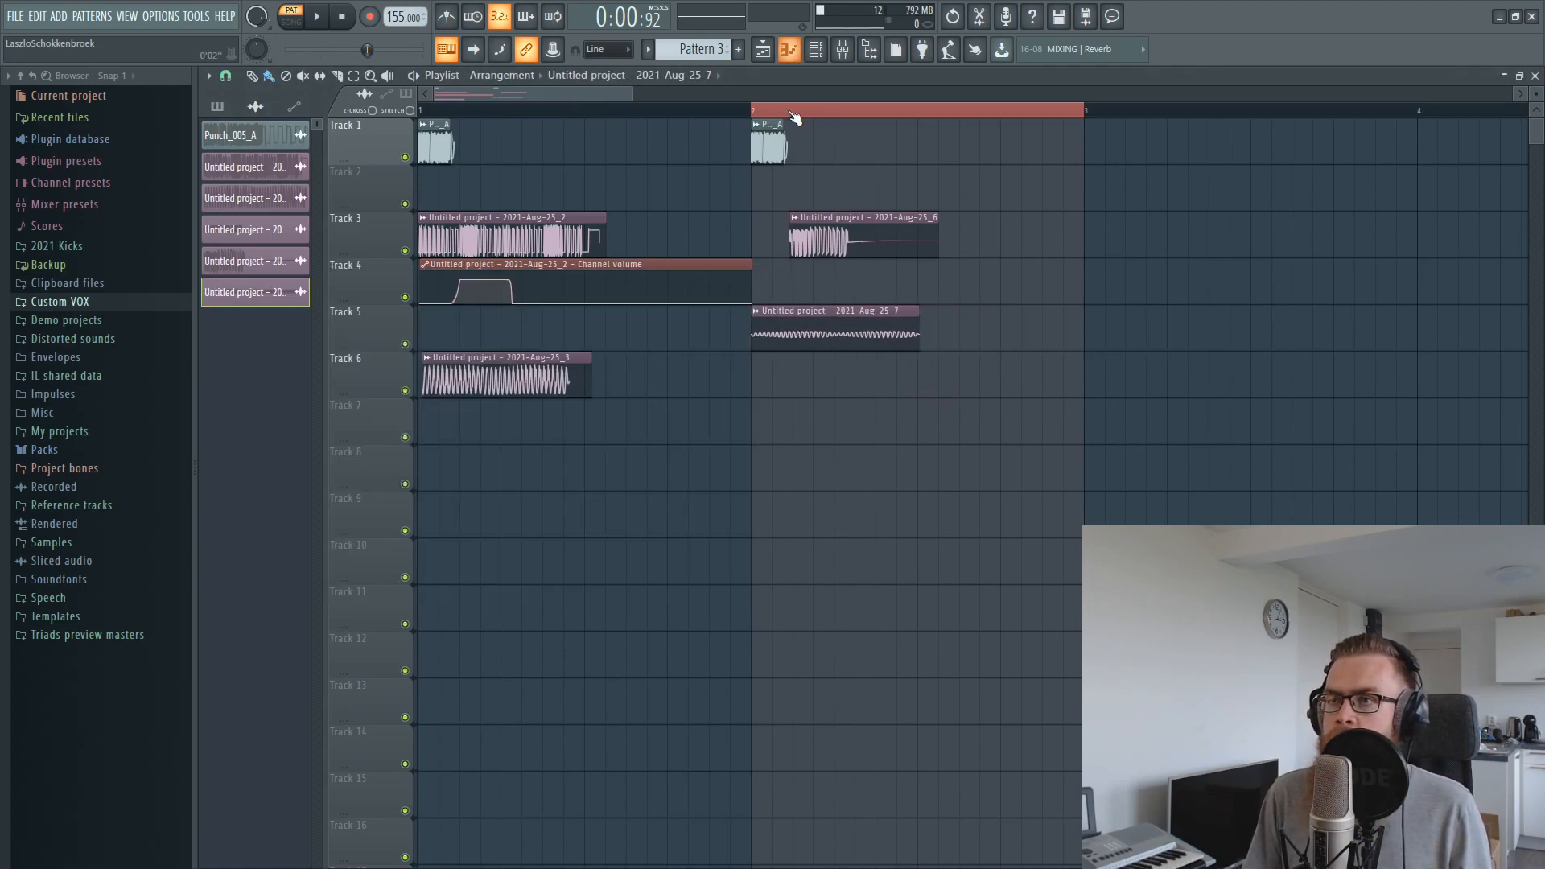
Delete the Track 4 volume automation clip and create a channel volume automation clip for the 2021-Aug-25_7 sample
scroll(799, 122, up, 3)
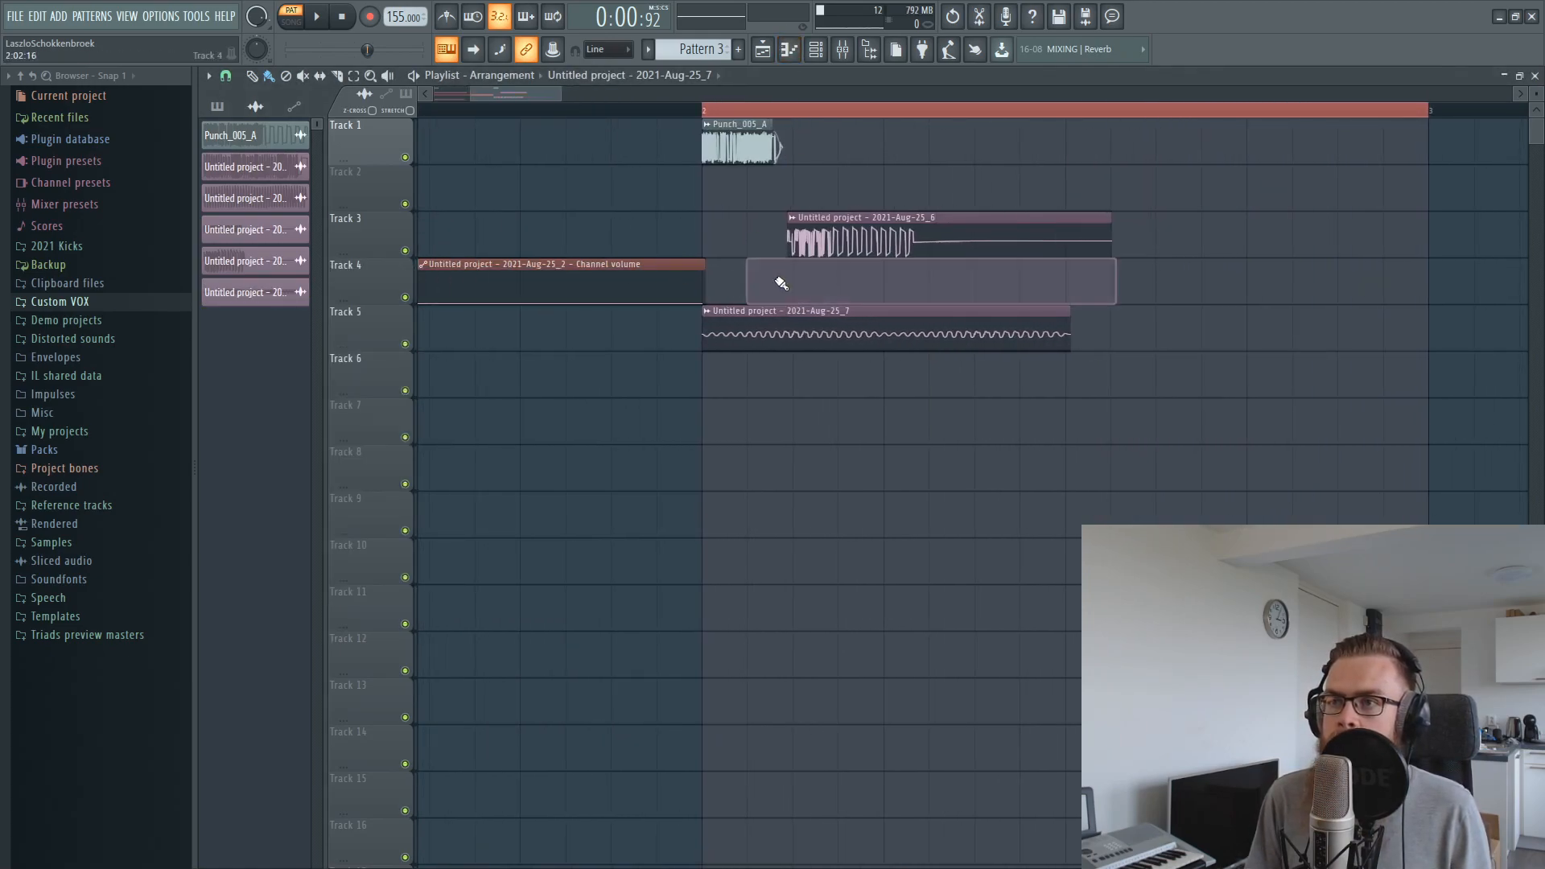
right_click(701, 269)
double_click(768, 331)
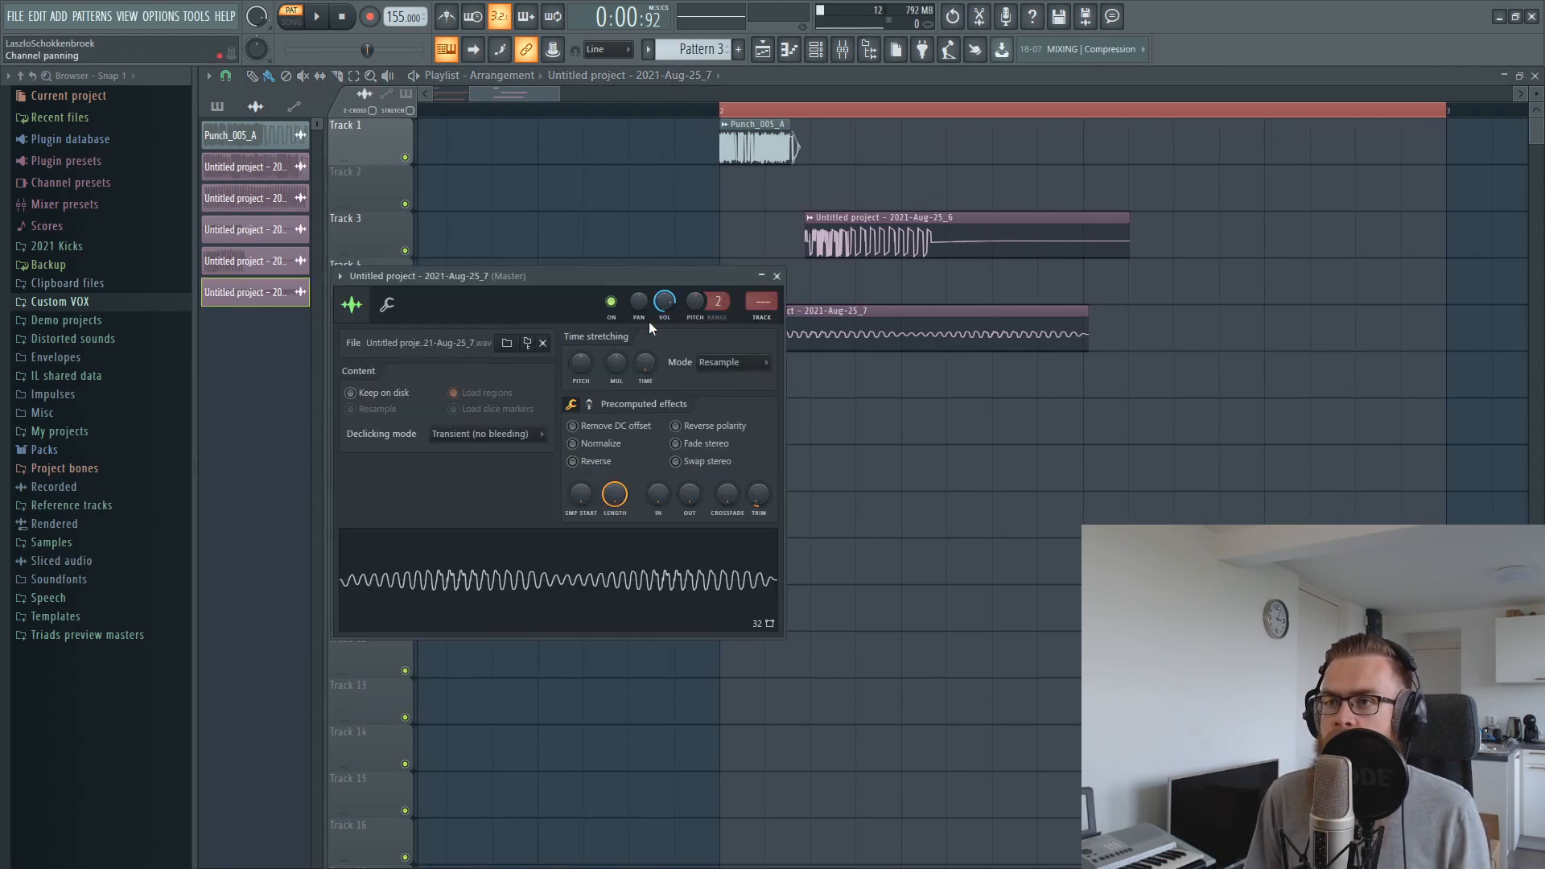
right_click(665, 301)
click(726, 410)
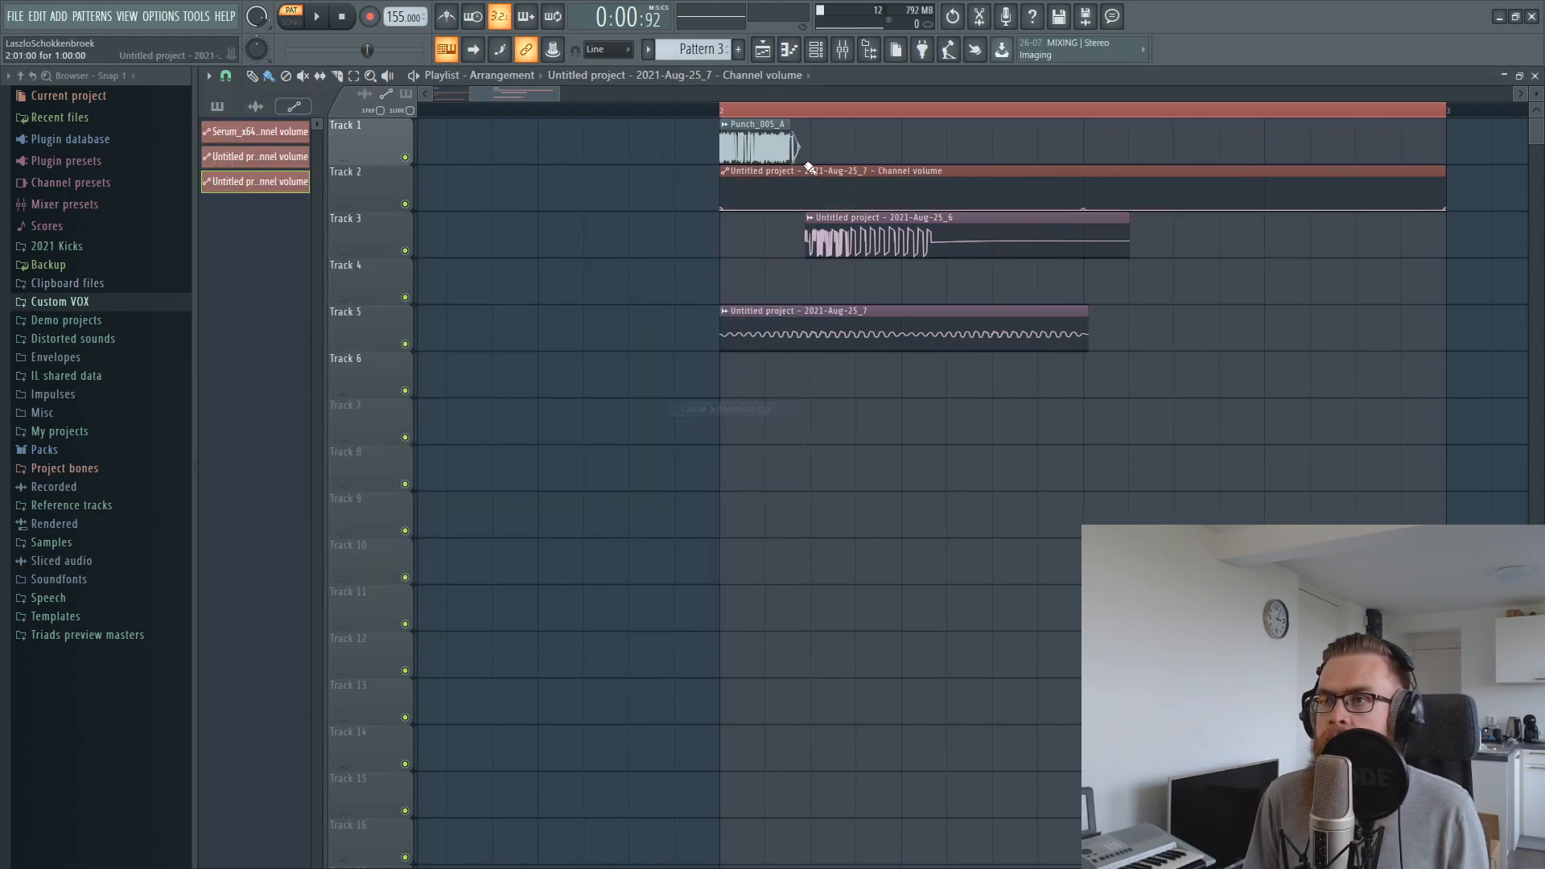
Move the new volume automation clip to Track 6 and add points so the volume rises, holds, and drops abruptly
click(789, 164)
drag(842, 172, 938, 413)
right_click(811, 374)
right_click(802, 396)
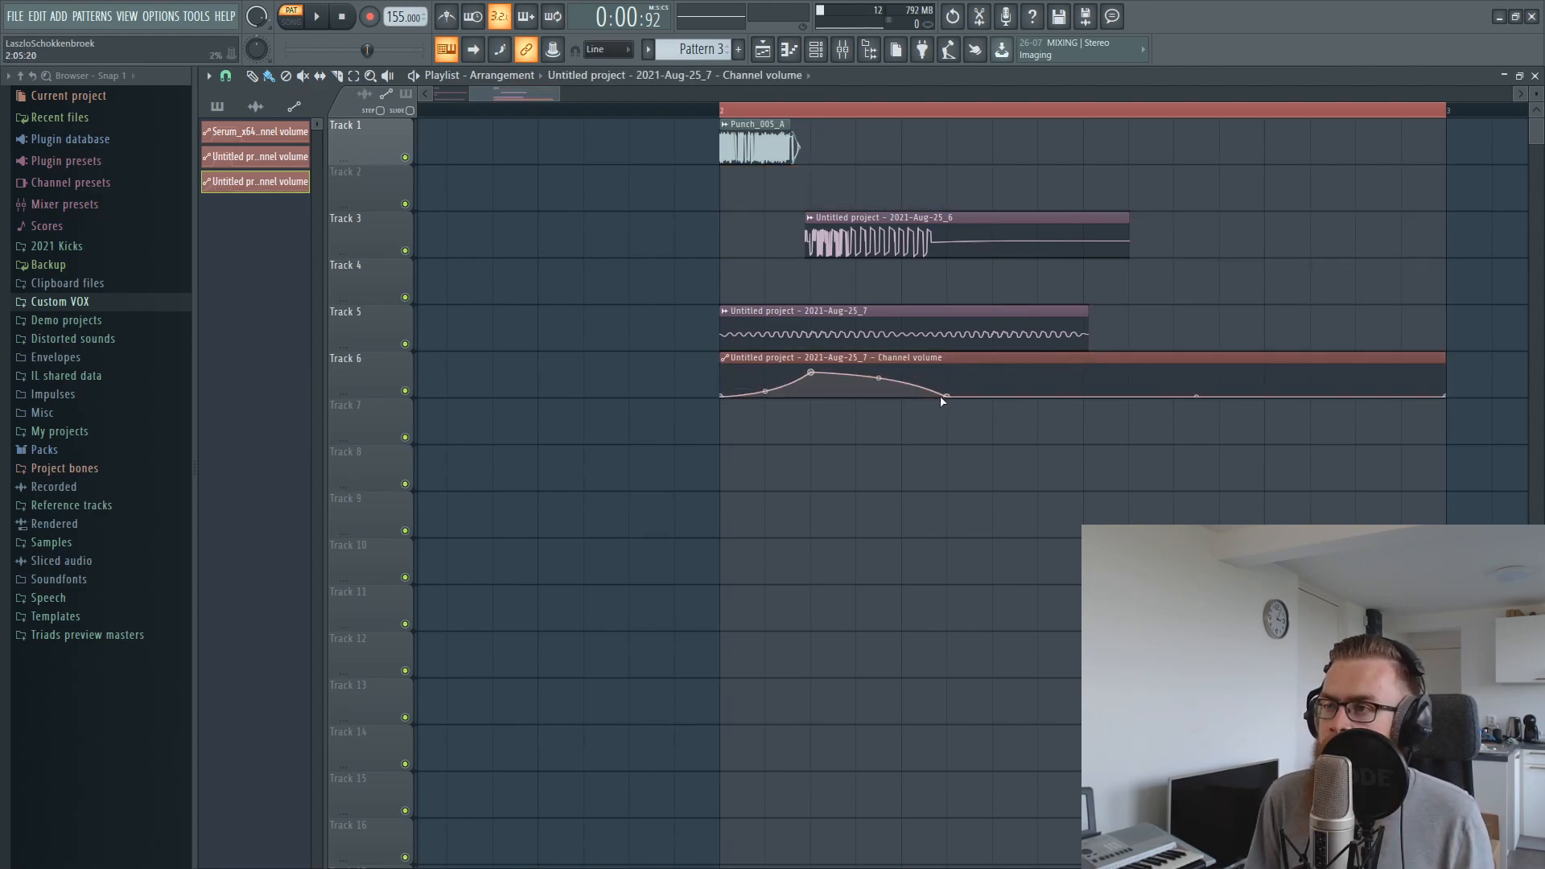
right_click(947, 398)
click(974, 466)
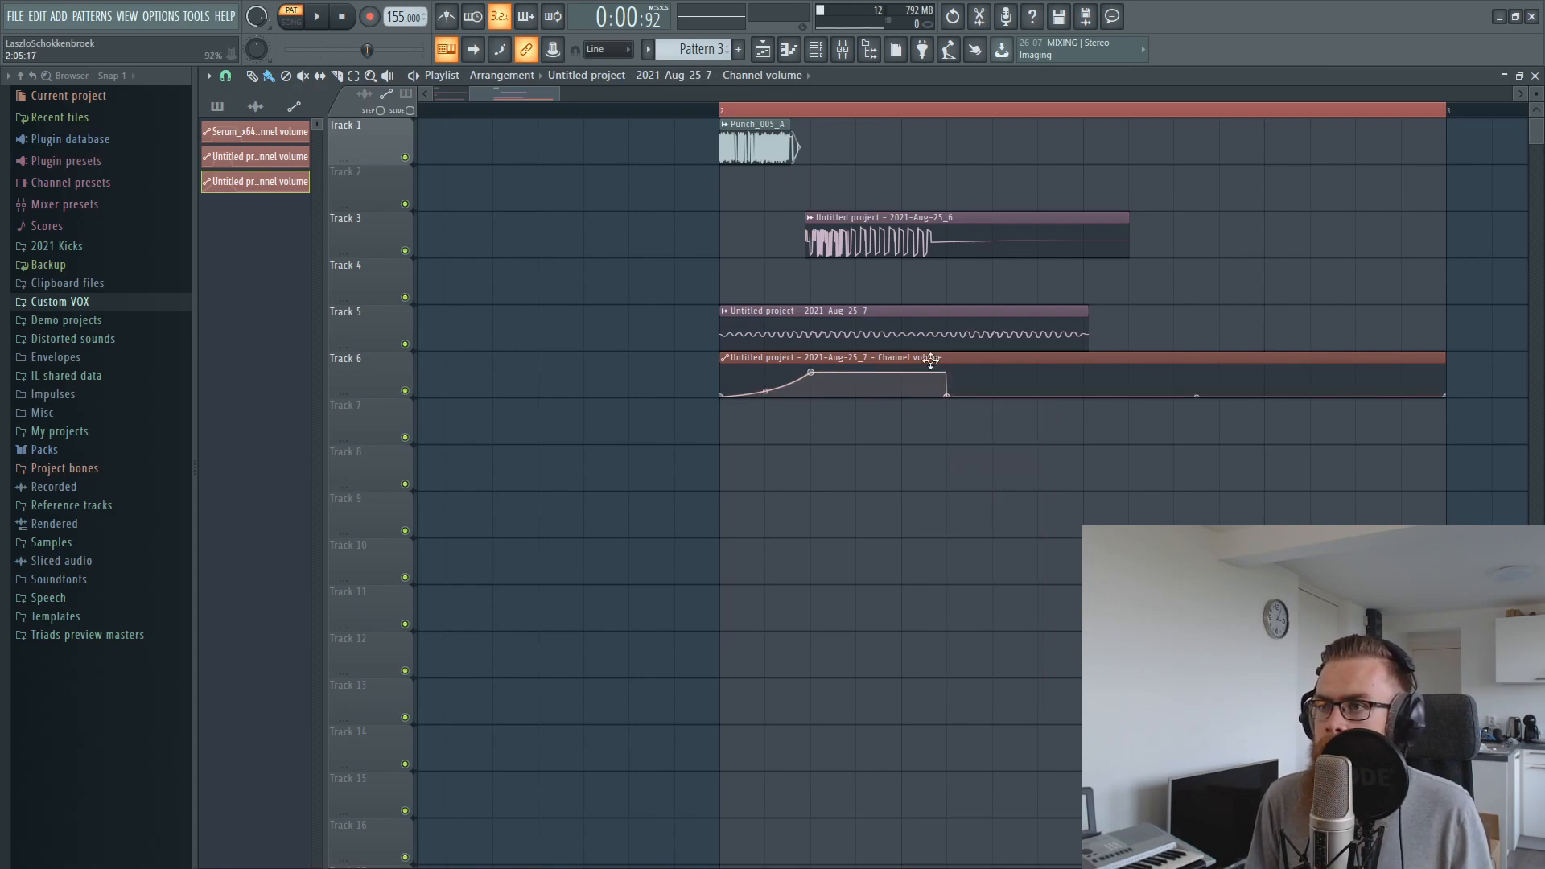
Copy the 2021-Aug-25_7 sample's channel volume to the automation's peak point, steepen the rise, and play the result
double_click(867, 324)
right_click(666, 301)
click(663, 297)
right_click(663, 299)
click(700, 477)
key(Escape)
right_click(811, 372)
click(857, 644)
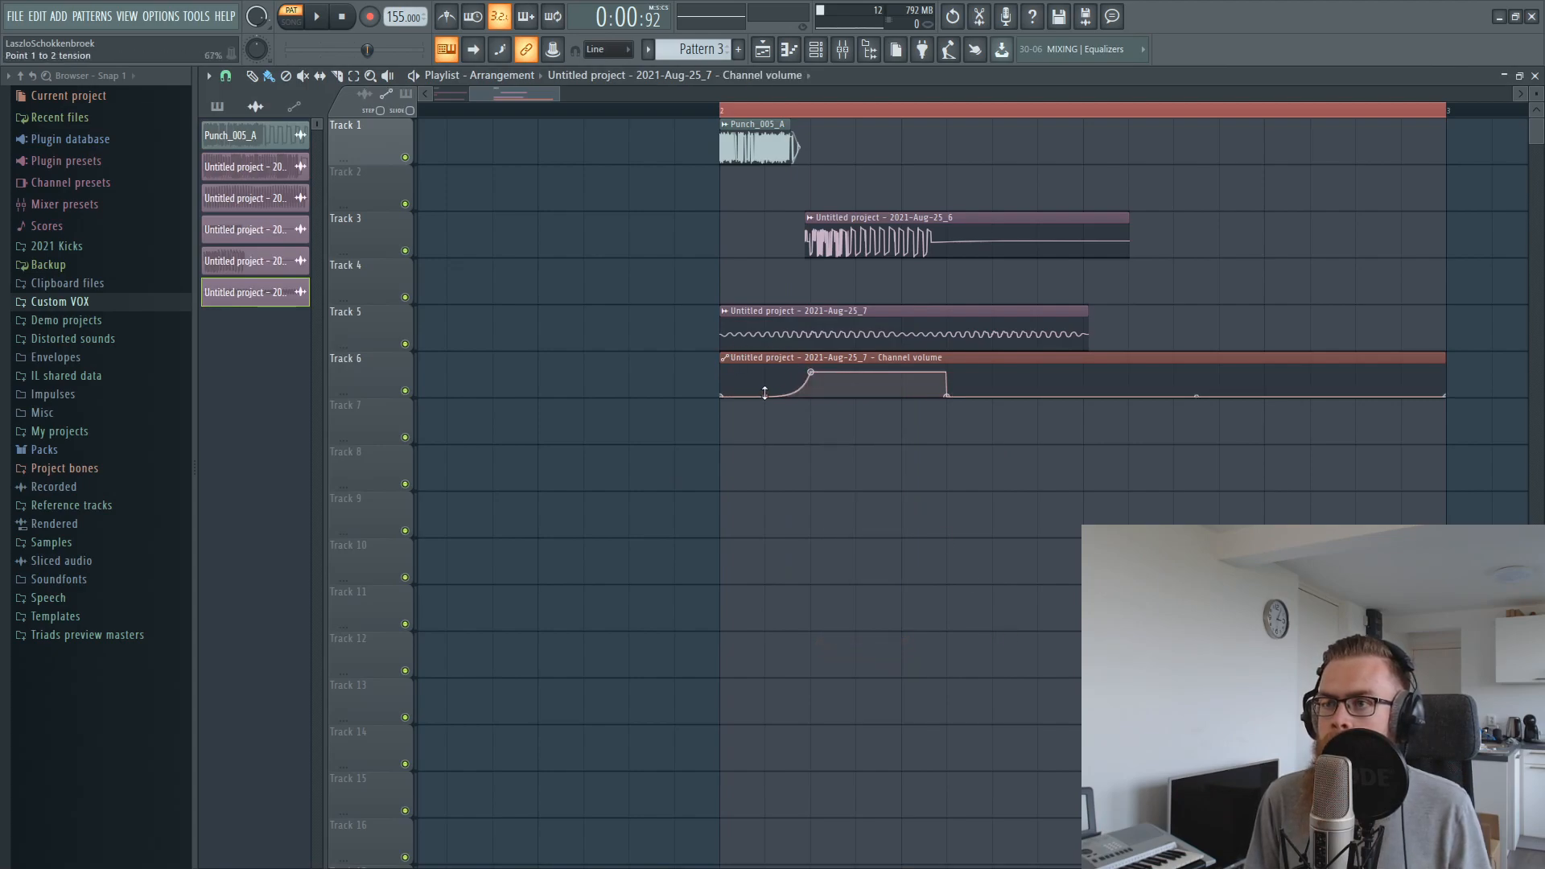
key(space)
key(space)
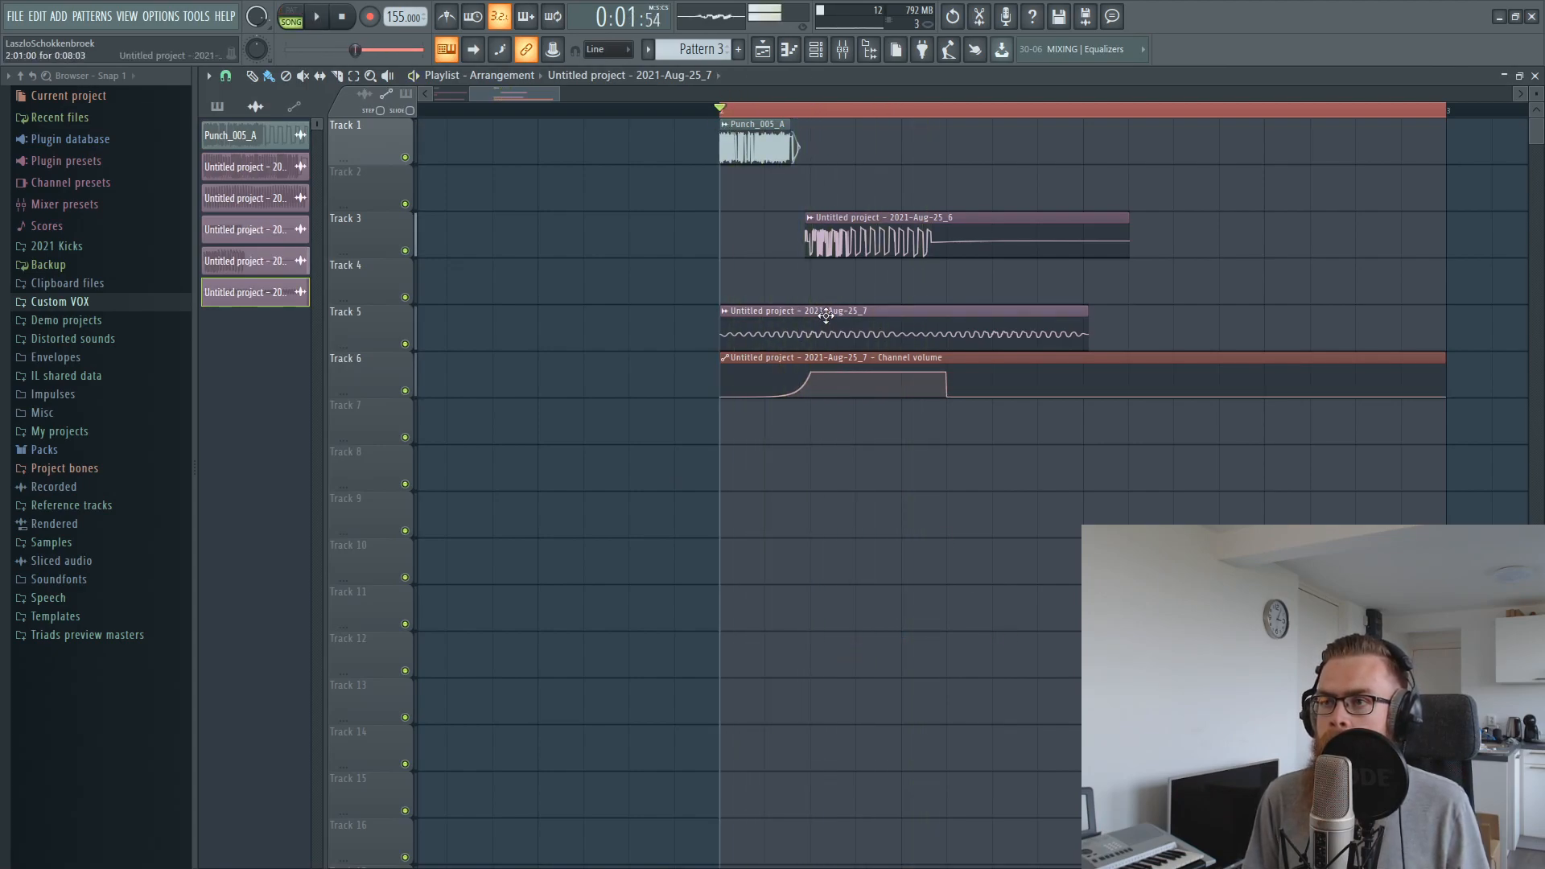
Normalize the 2021-Aug-25_7 sample and assign it to mixer insert 7, auditioning bar 2
double_click(885, 322)
click(573, 444)
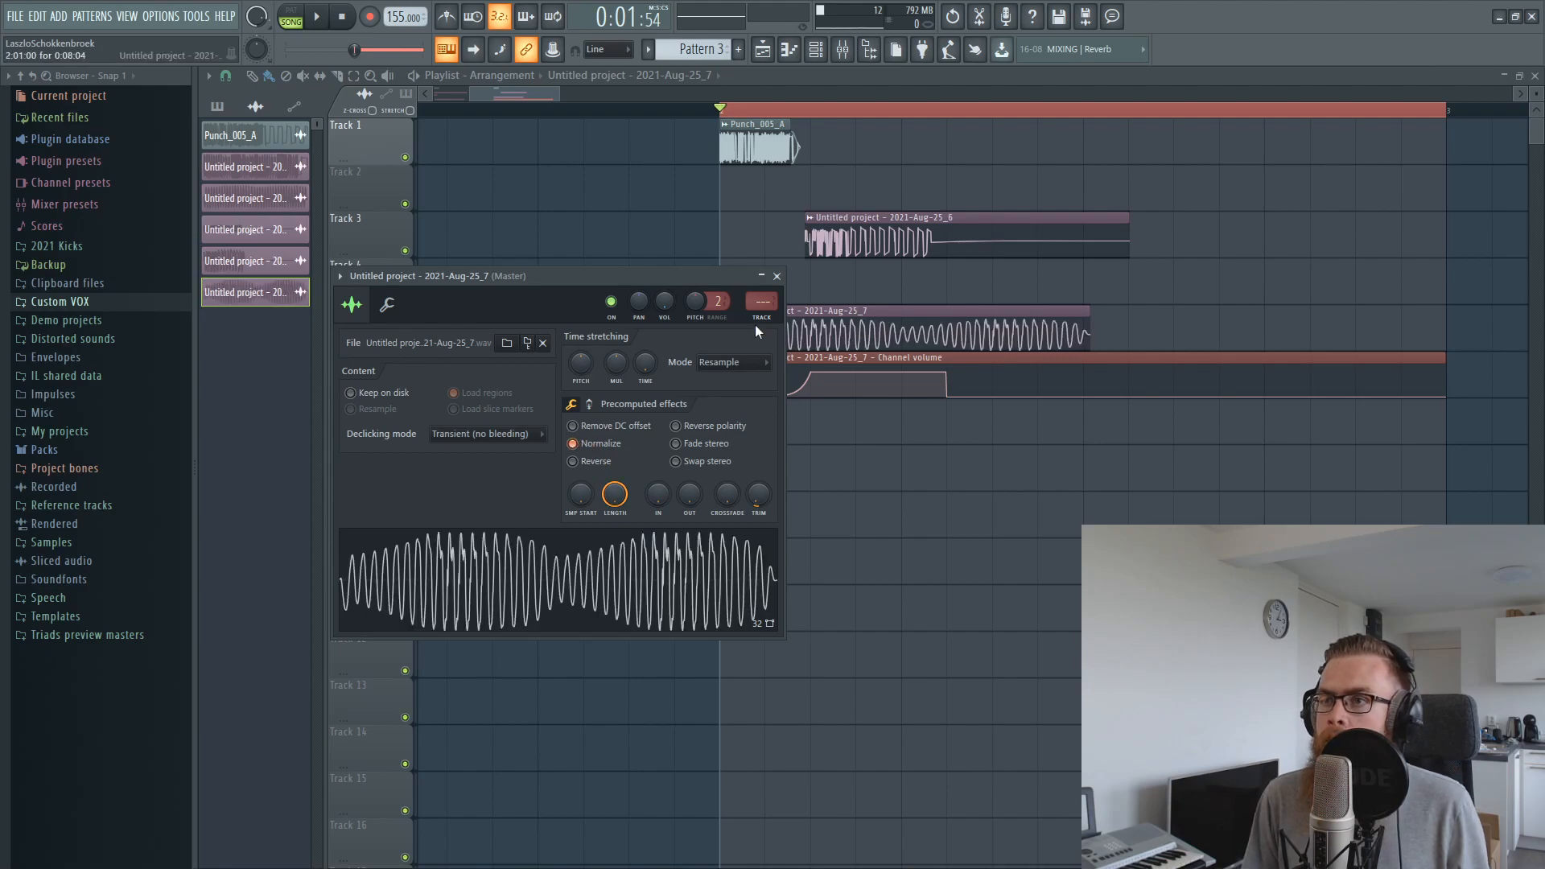
key(F9)
key(space)
key(space)
Overlay the 2021-Aug-25_7 clip on the 2021-Aug-25_6 clip in Track 3, return it to Track 5, and play bar 2
click(763, 52)
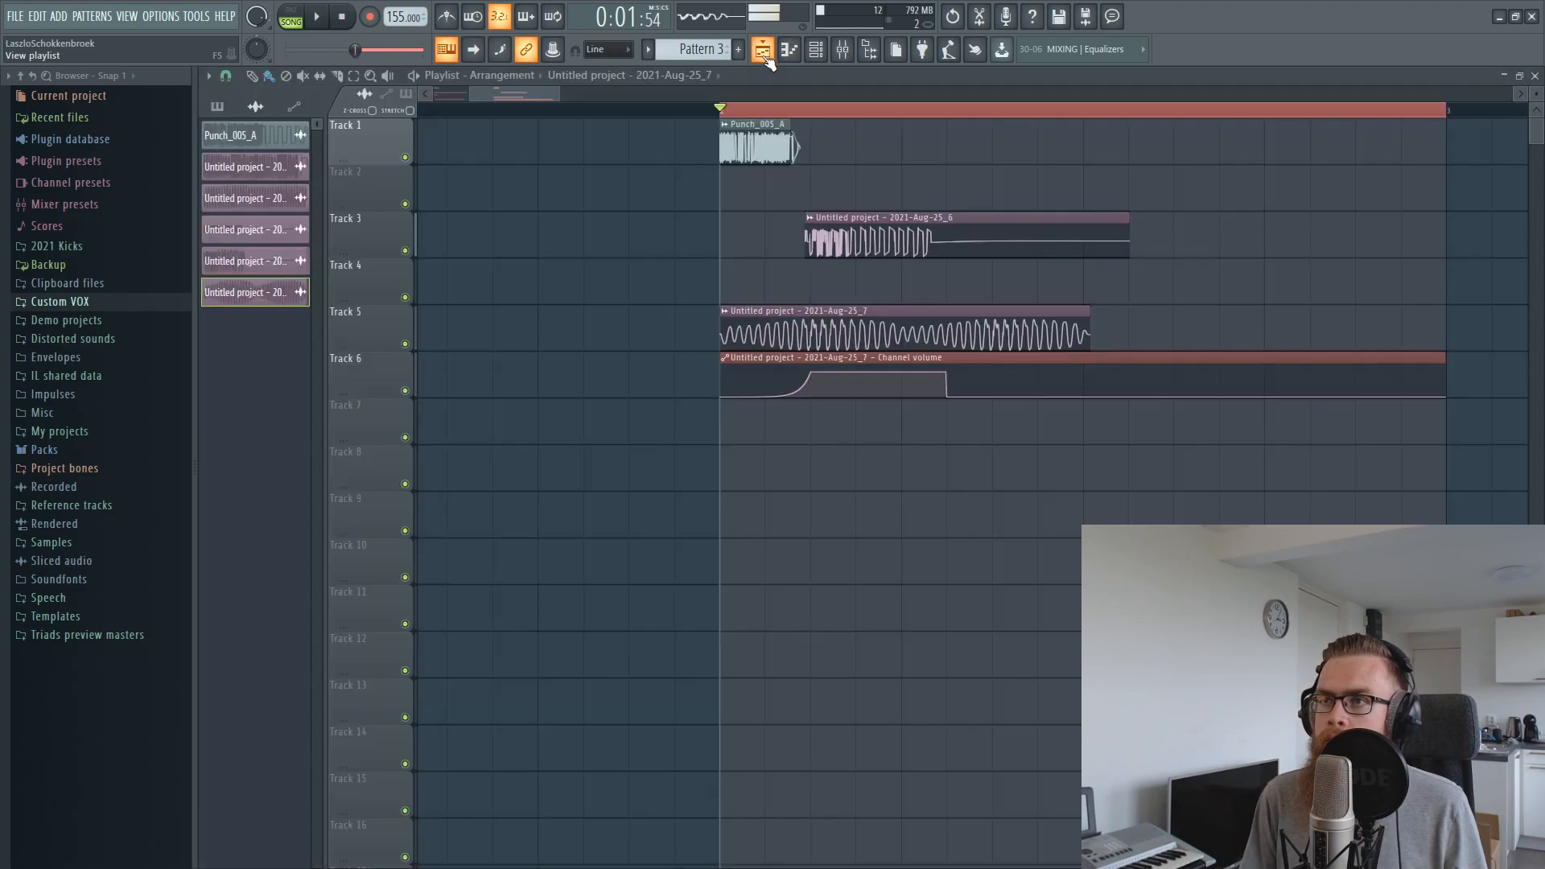
scroll(856, 111, up, 5)
drag(863, 320, 855, 194)
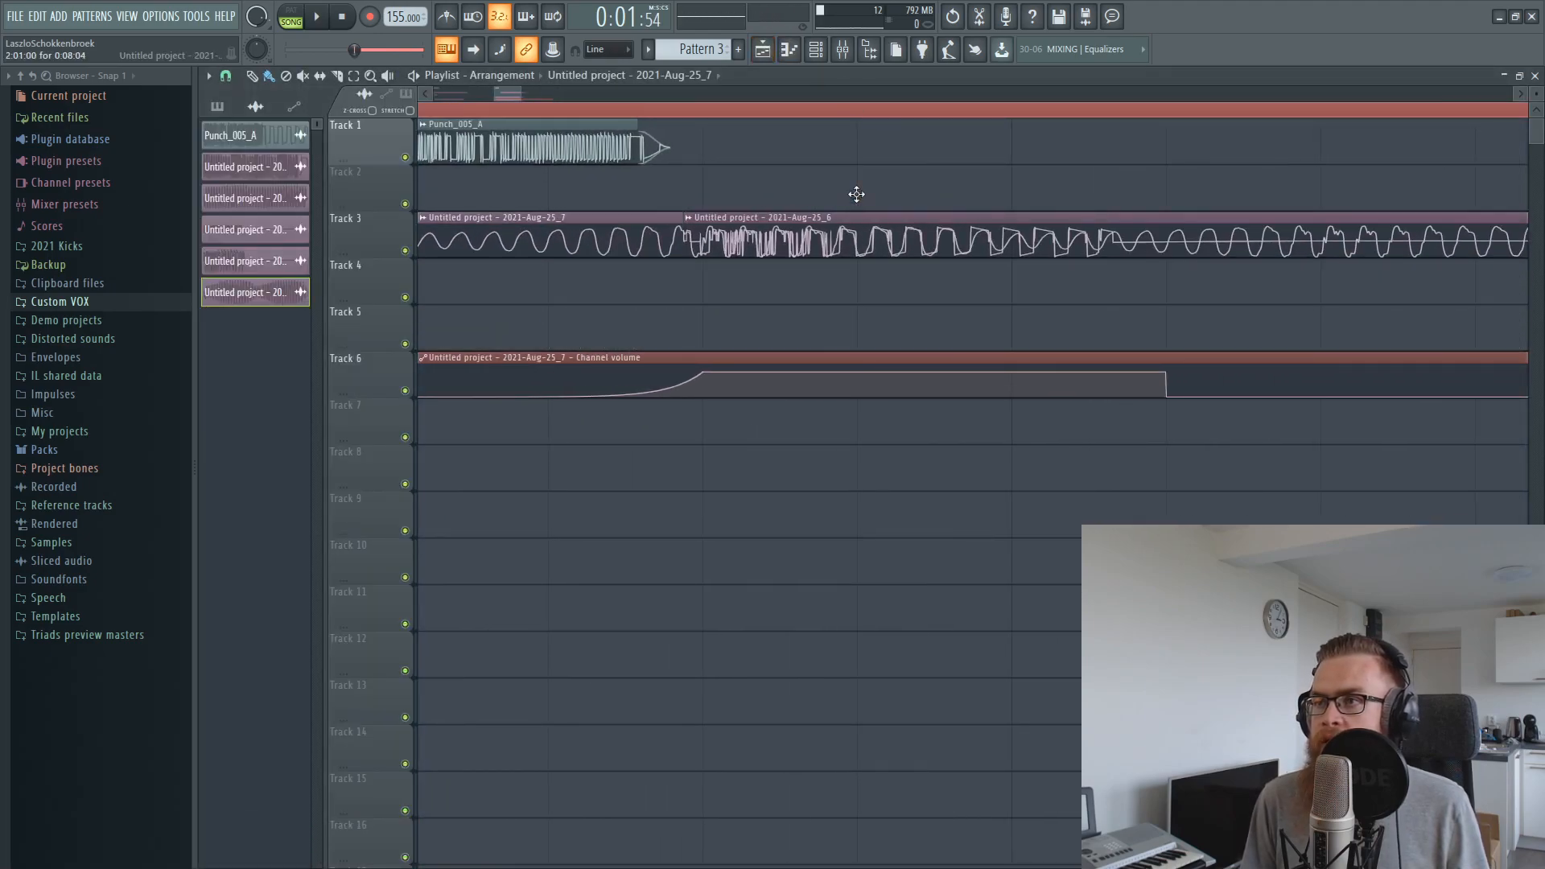
drag(851, 251, 843, 326)
double_click(813, 325)
click(770, 279)
key(space)
Balance the layers during playback, with insert 6 at about -3 dB and insert 7 at about -11.2 dB
key(space)
key(space)
click(842, 50)
key(space)
key(space)
drag(480, 582, 480, 548)
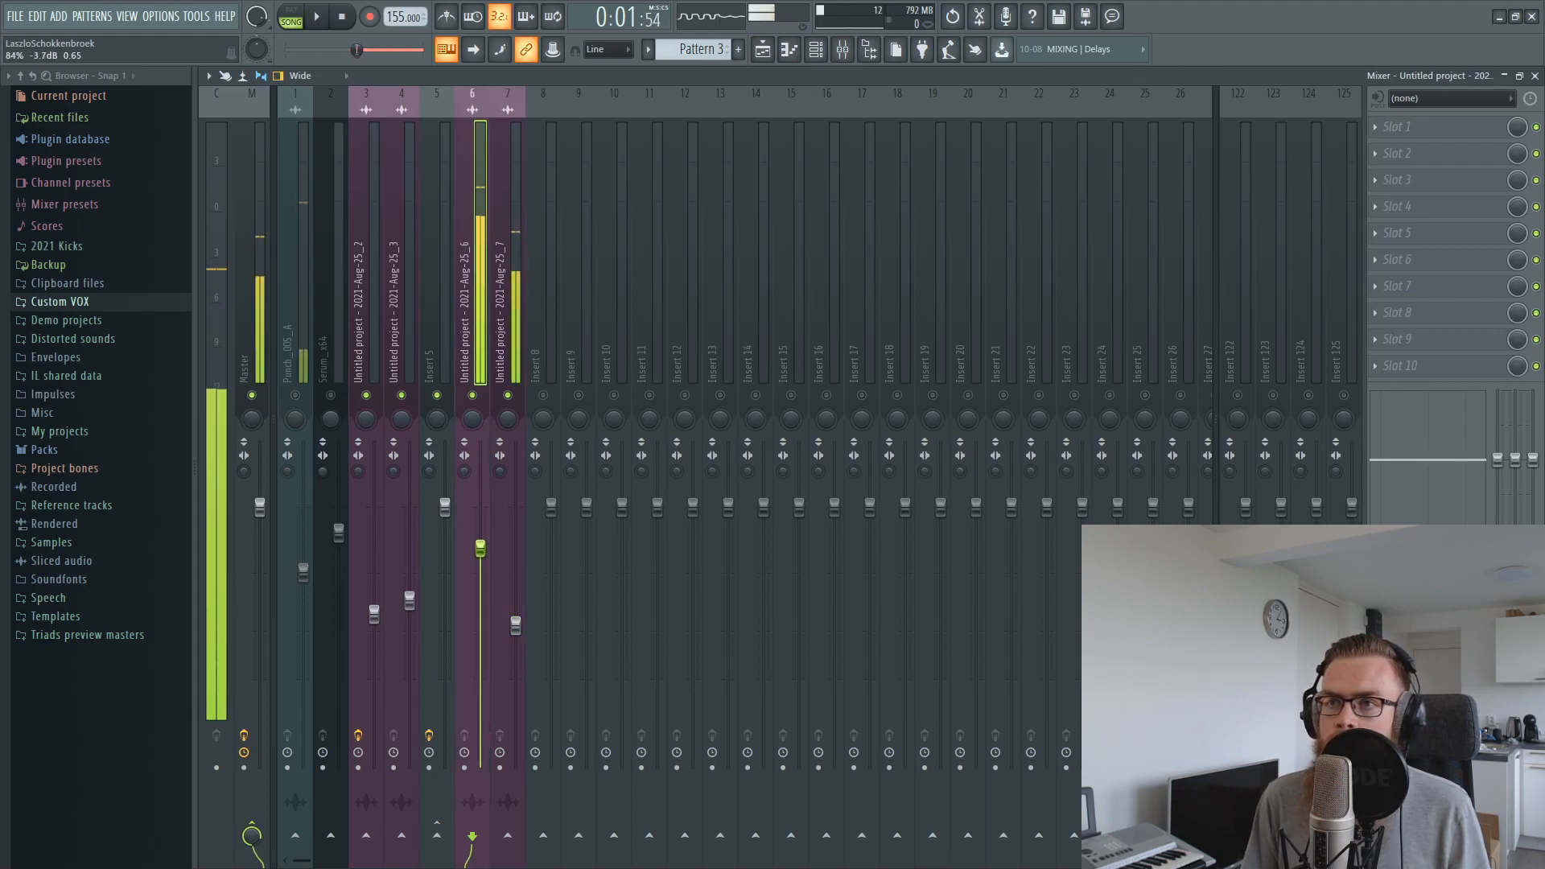
click(516, 624)
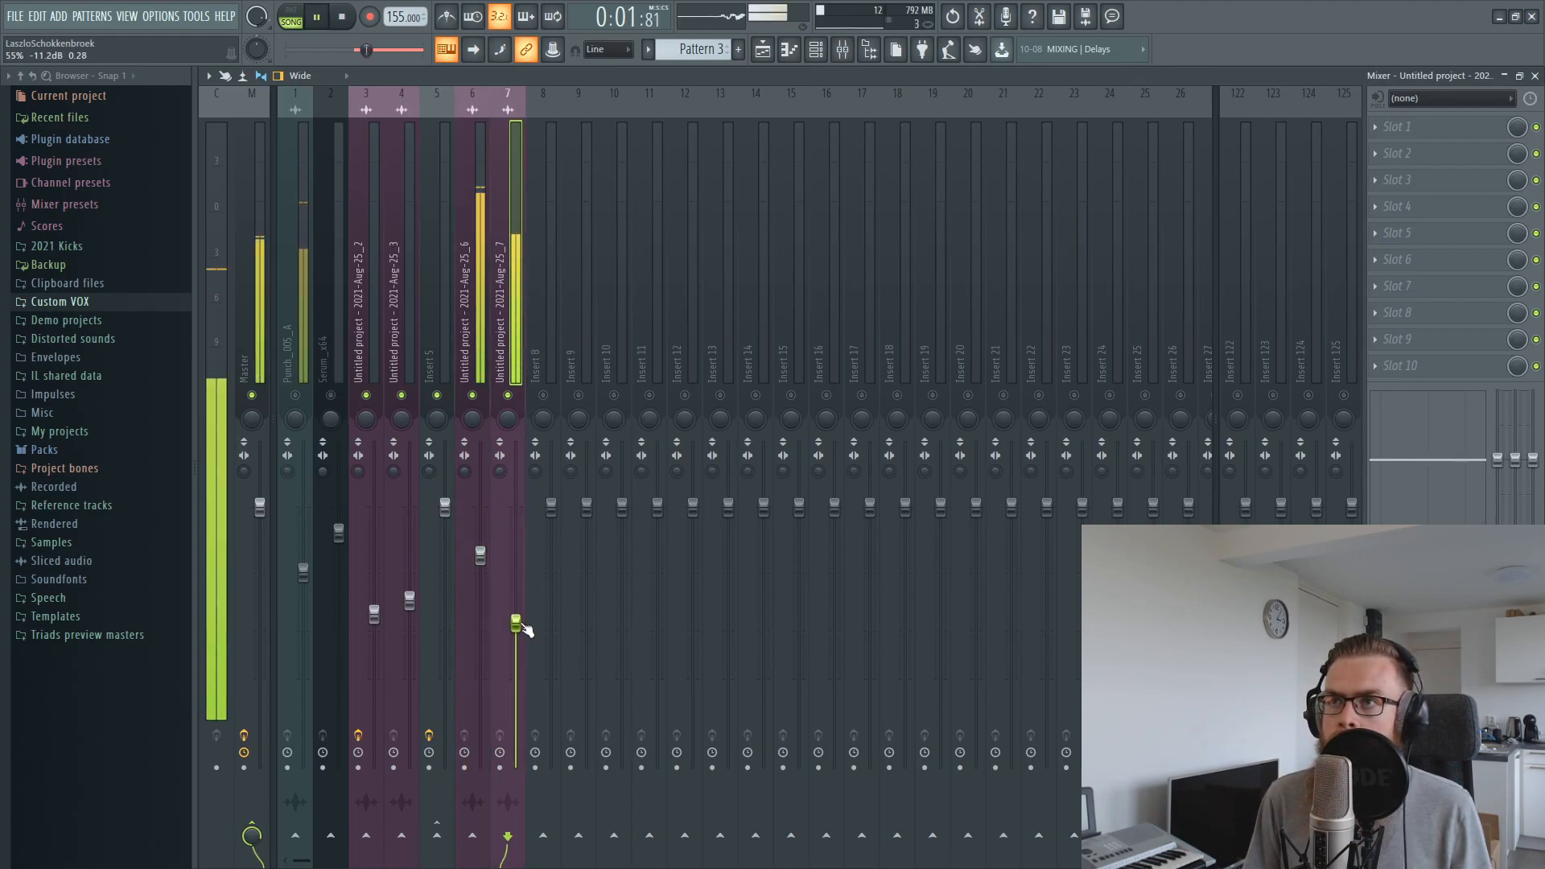
drag(481, 555, 481, 539)
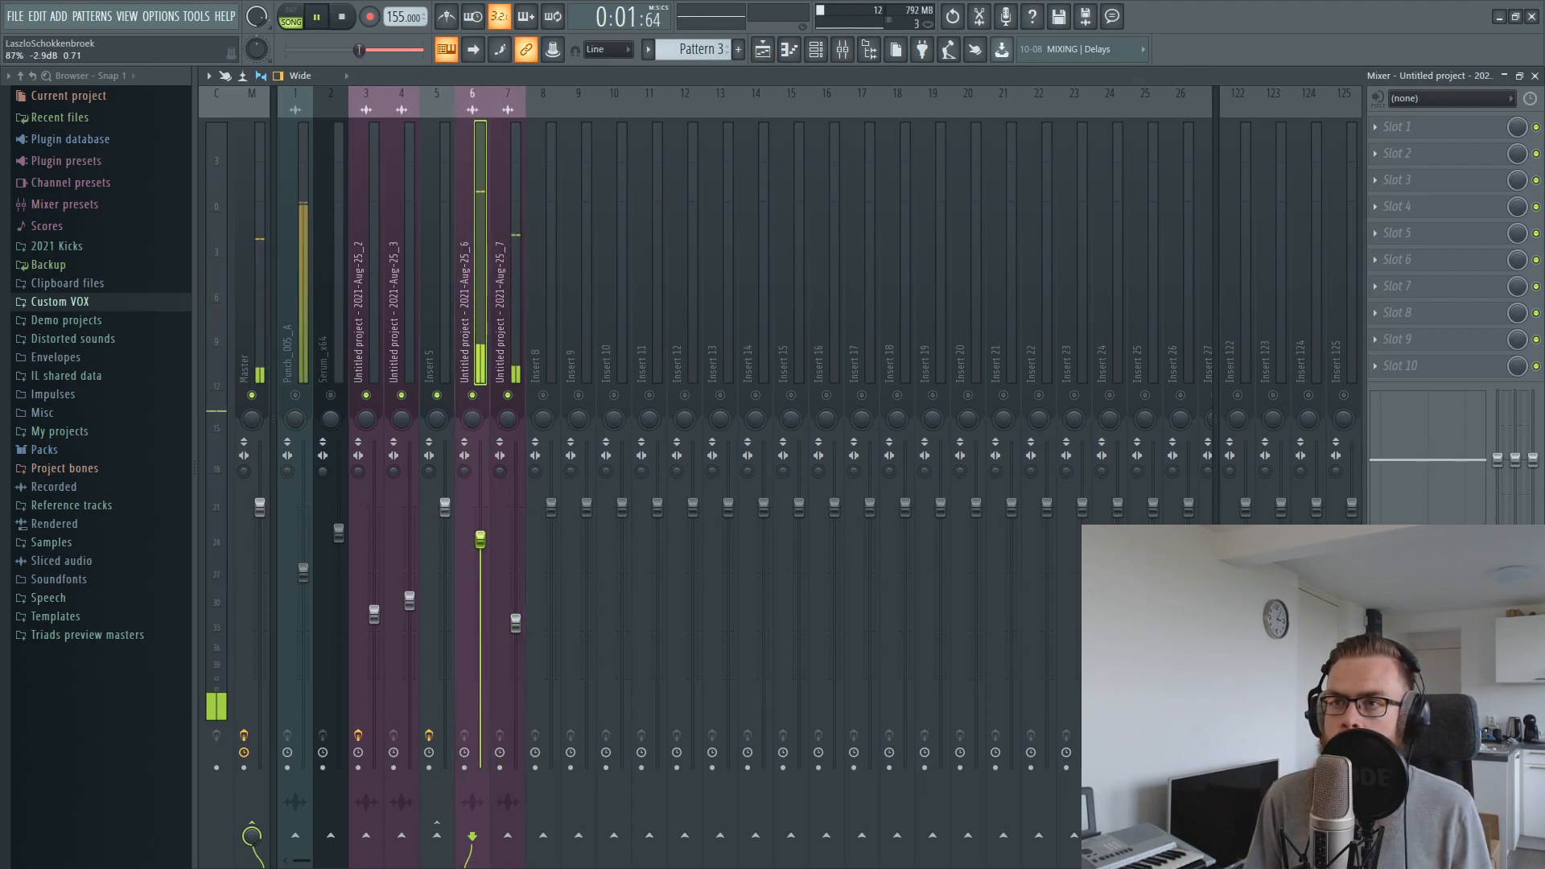
Add FabFilter Pro-Q 2 to insert 6 and boost a bell band by about 1.5 dB near 345 Hz
click(1400, 126)
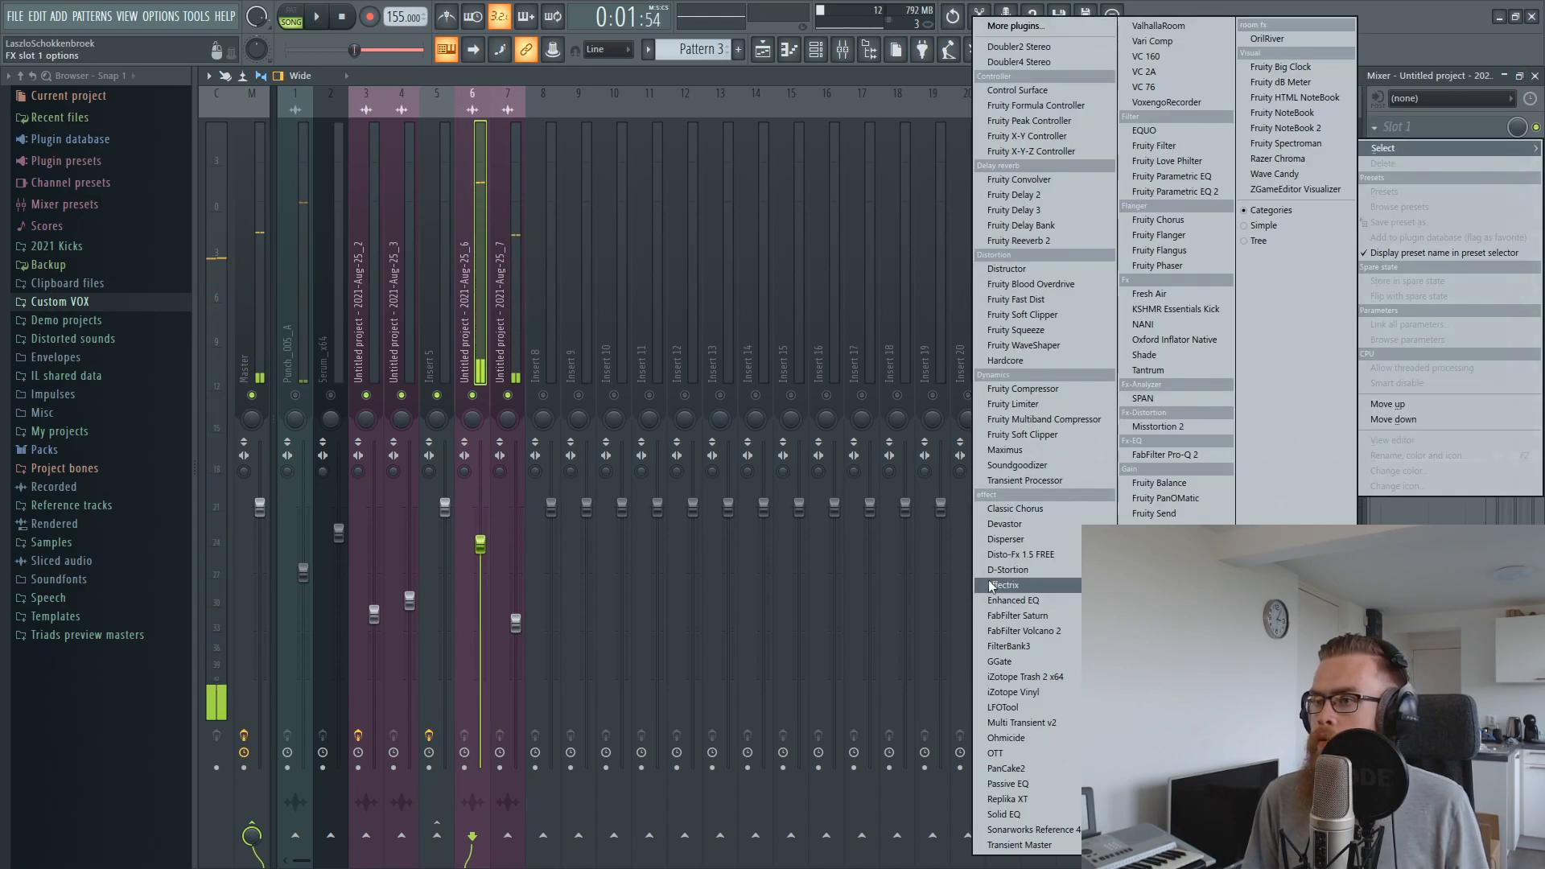
click(1188, 456)
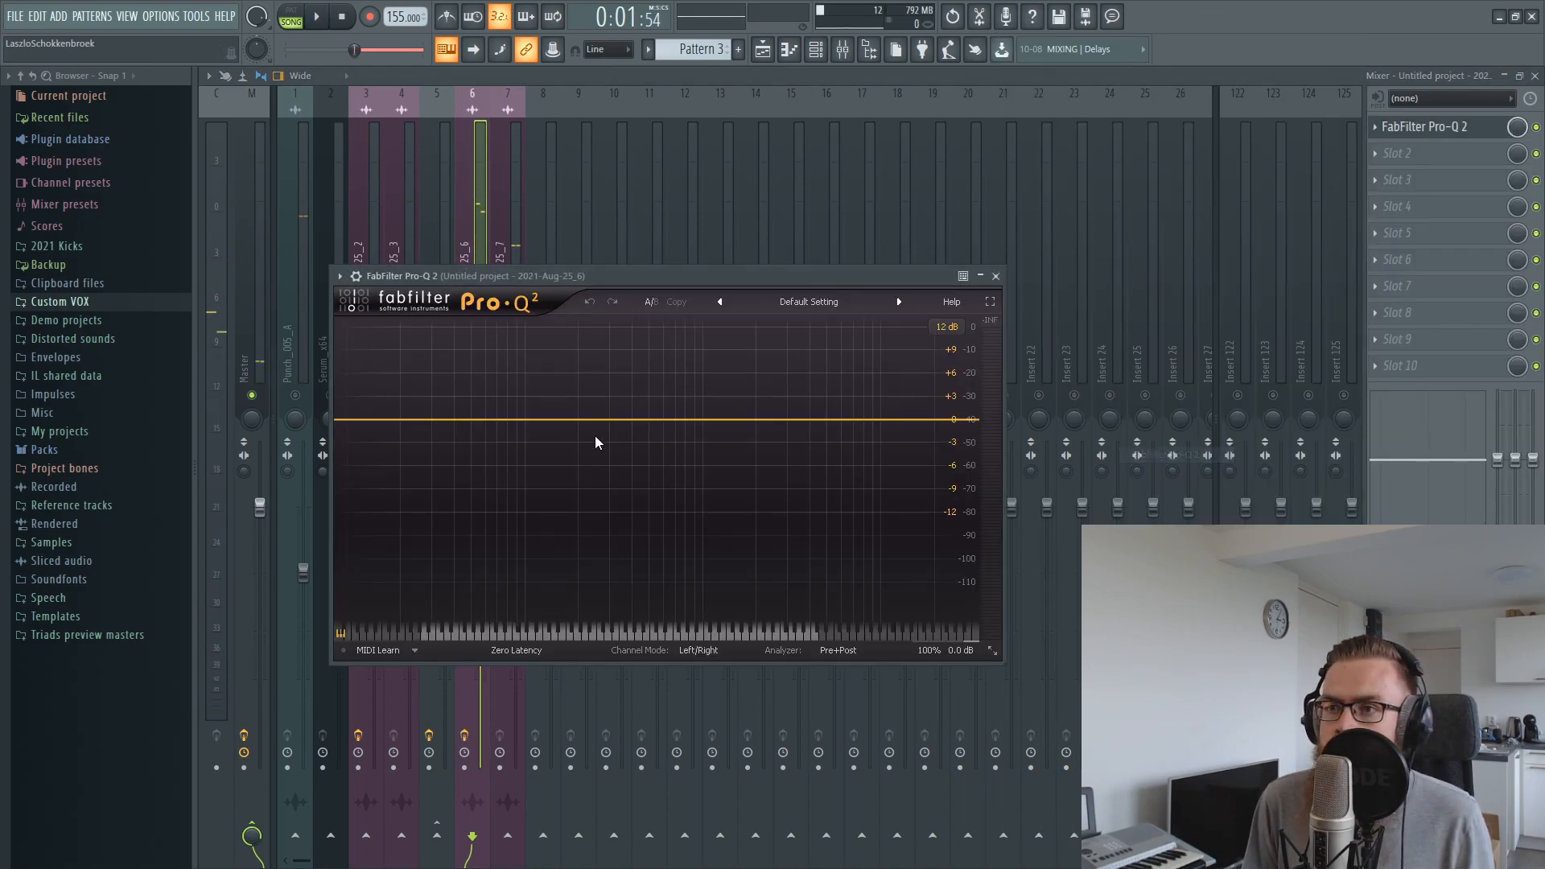
drag(609, 424, 619, 410)
key(space)
key(space)
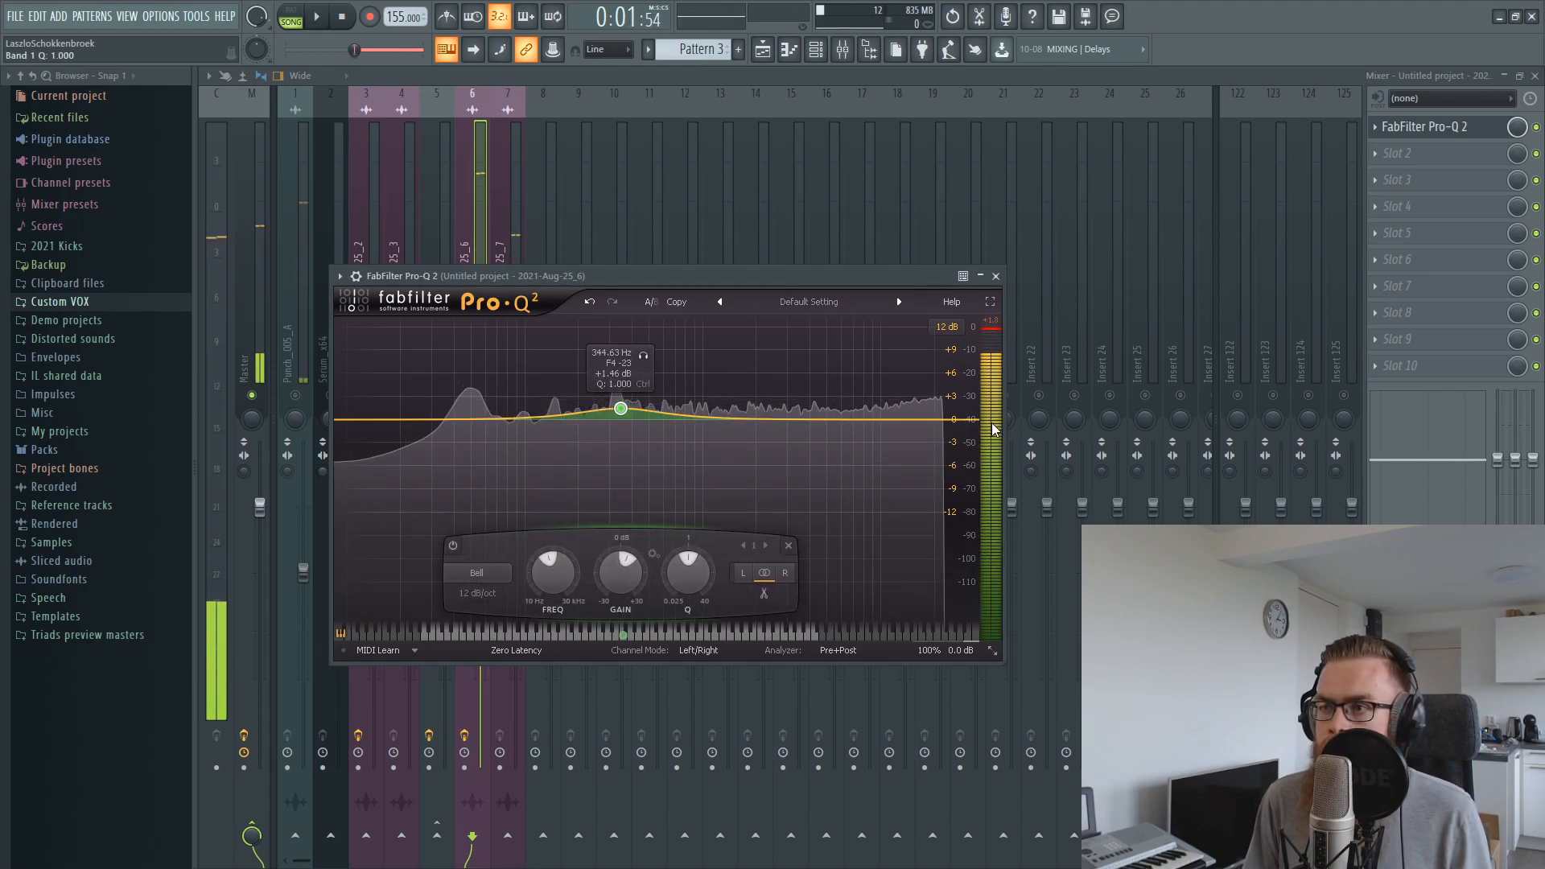
Add a high shelf cut of about 2.8 dB near 14.6 kHz with a Q of about 0.49
drag(948, 423, 922, 439)
scroll(918, 432, up, 2)
drag(918, 432, 910, 439)
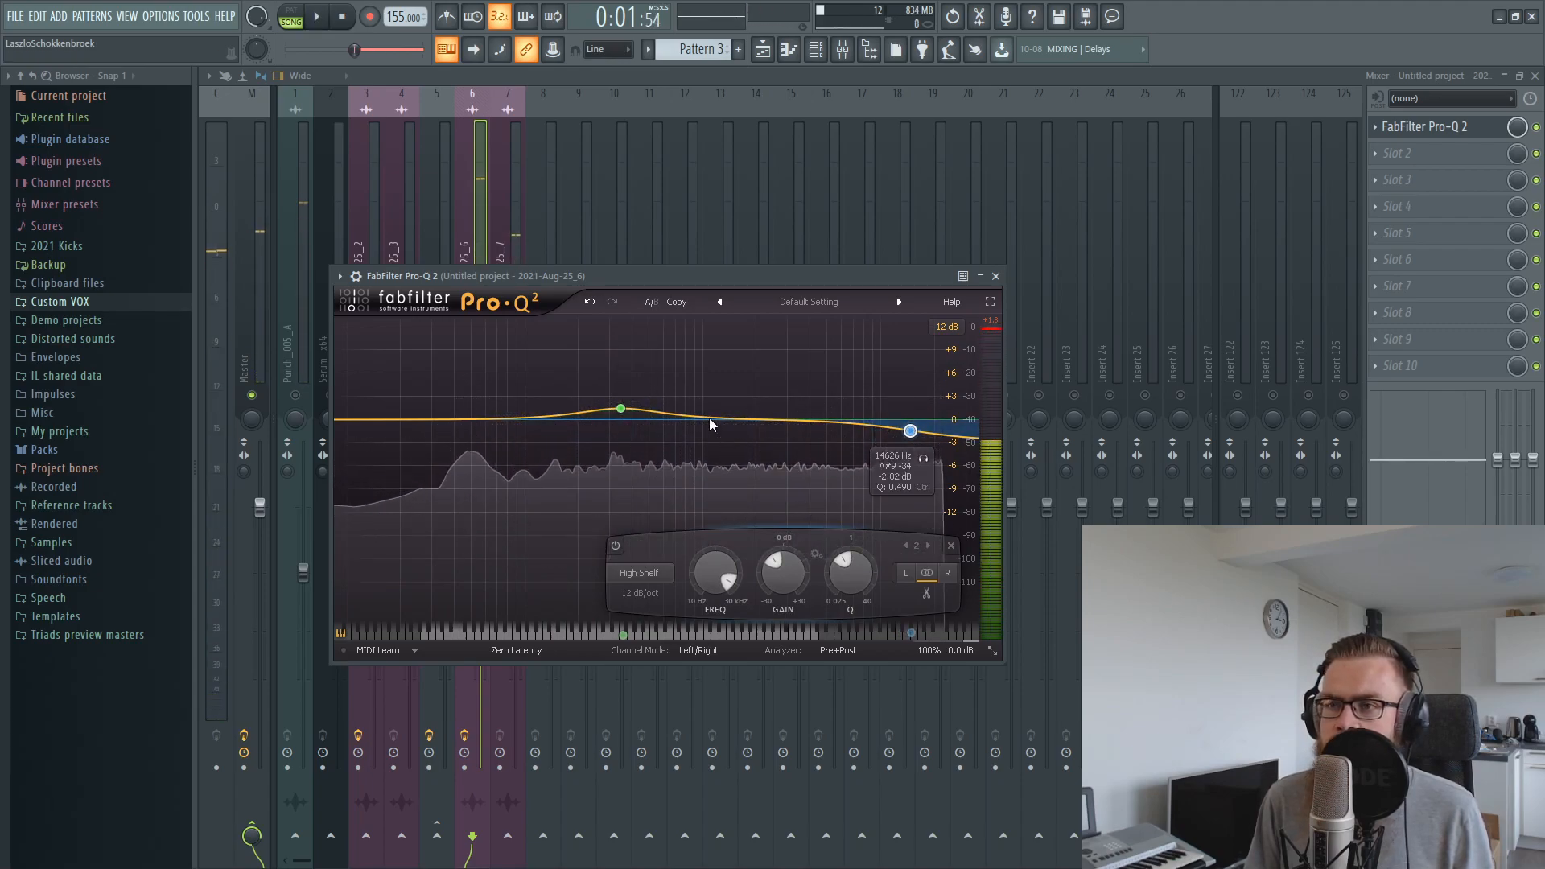
Shift the first bell to about 870 Hz at +2.2 dB and add another gentle bell boost below it during playback
mouse_move(623, 411)
mouse_down()
mouse_move(694, 410)
mouse_move(618, 410)
mouse_up()
key(space)
scroll(617, 411, up, 2)
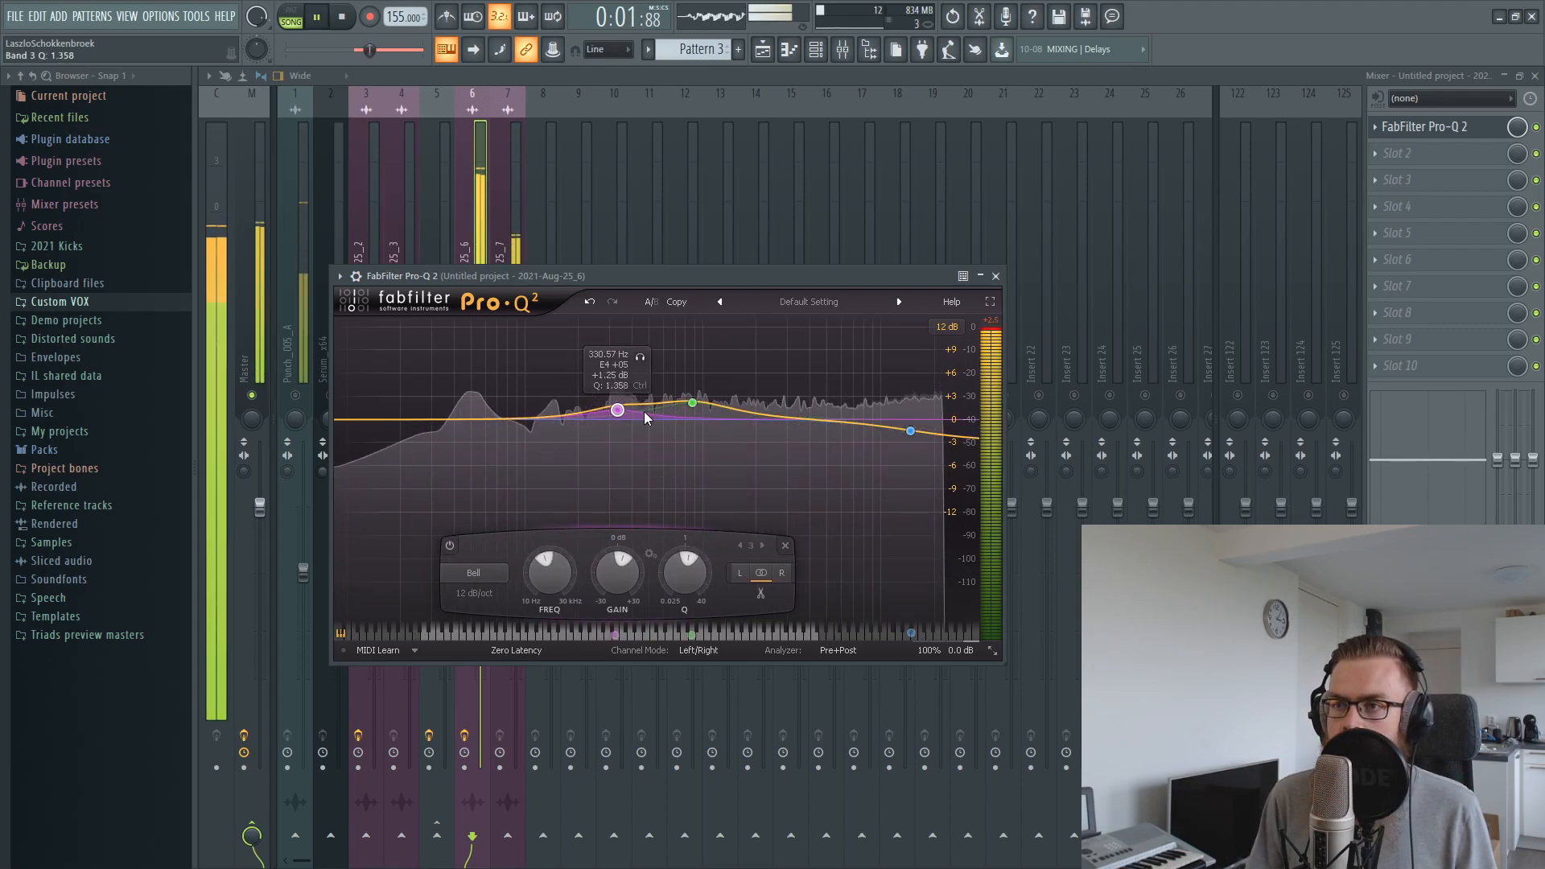
click(499, 211)
key(space)
Route inserts 6 and 7 exclusively to insert 8 and re-enable all the muted mixer tracks
click(486, 370)
right_click(553, 811)
click(485, 293)
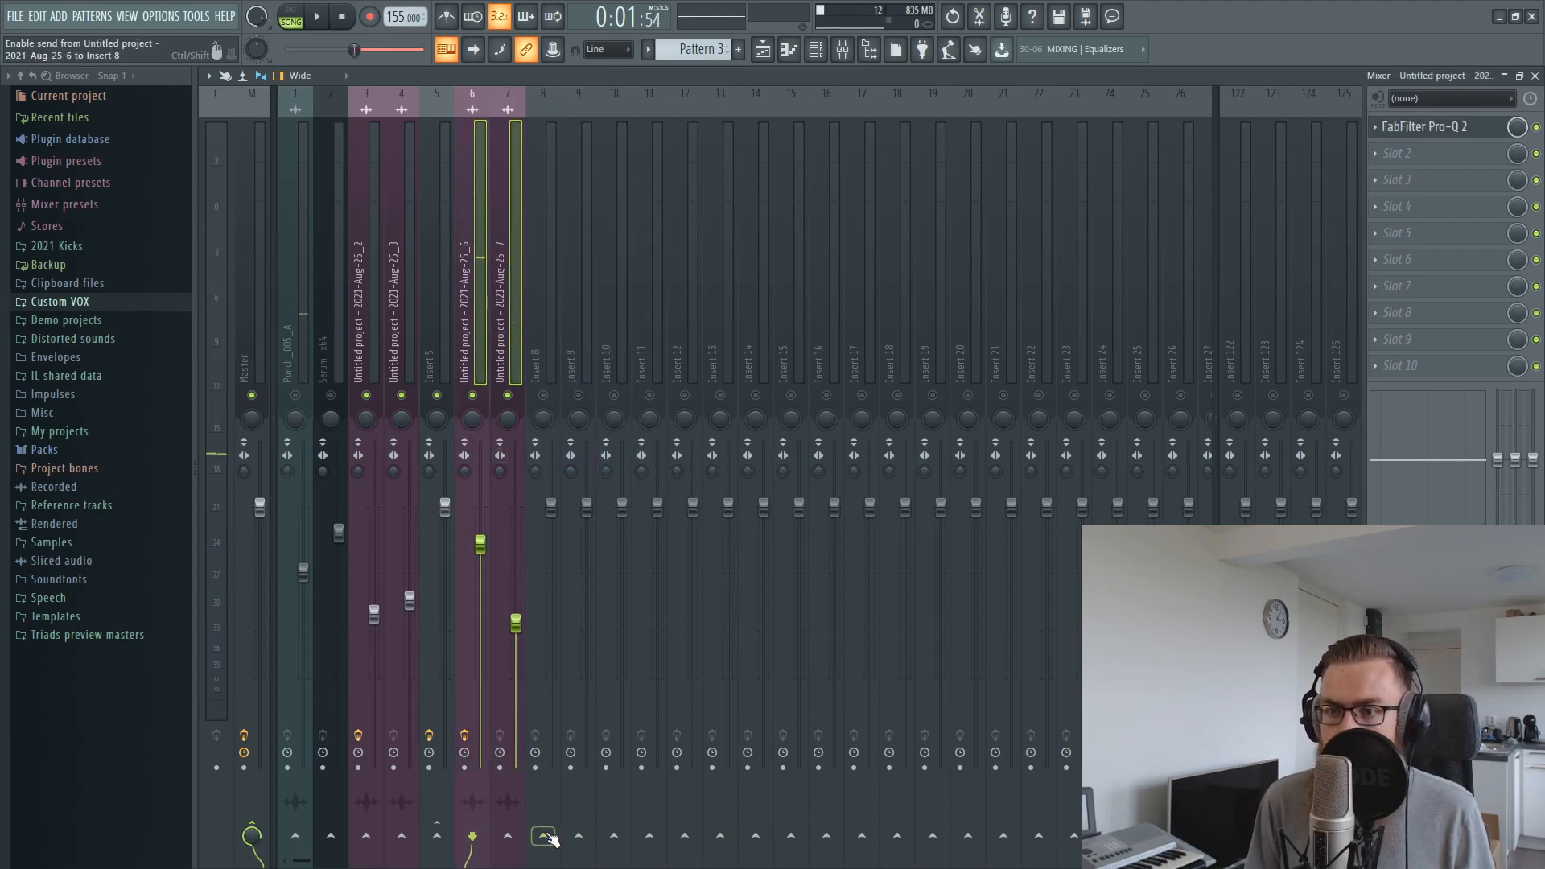
click(596, 807)
click(547, 254)
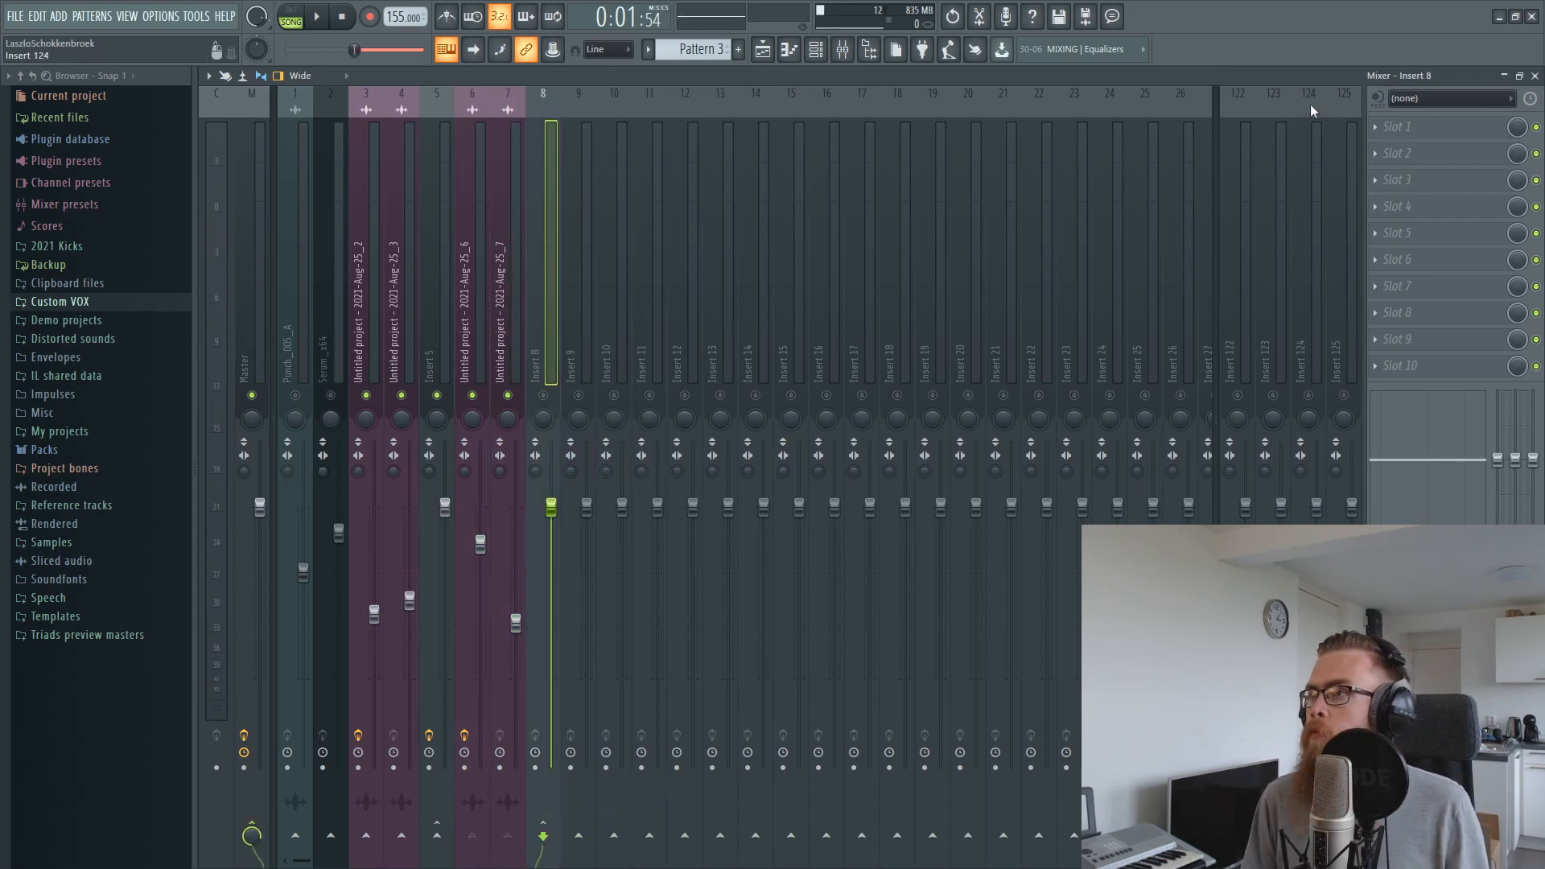
click(549, 396)
Load FabFilter Pro-Q 2 on insert 8 and play bar 2 to view the combined layers' spectrum
click(1378, 126)
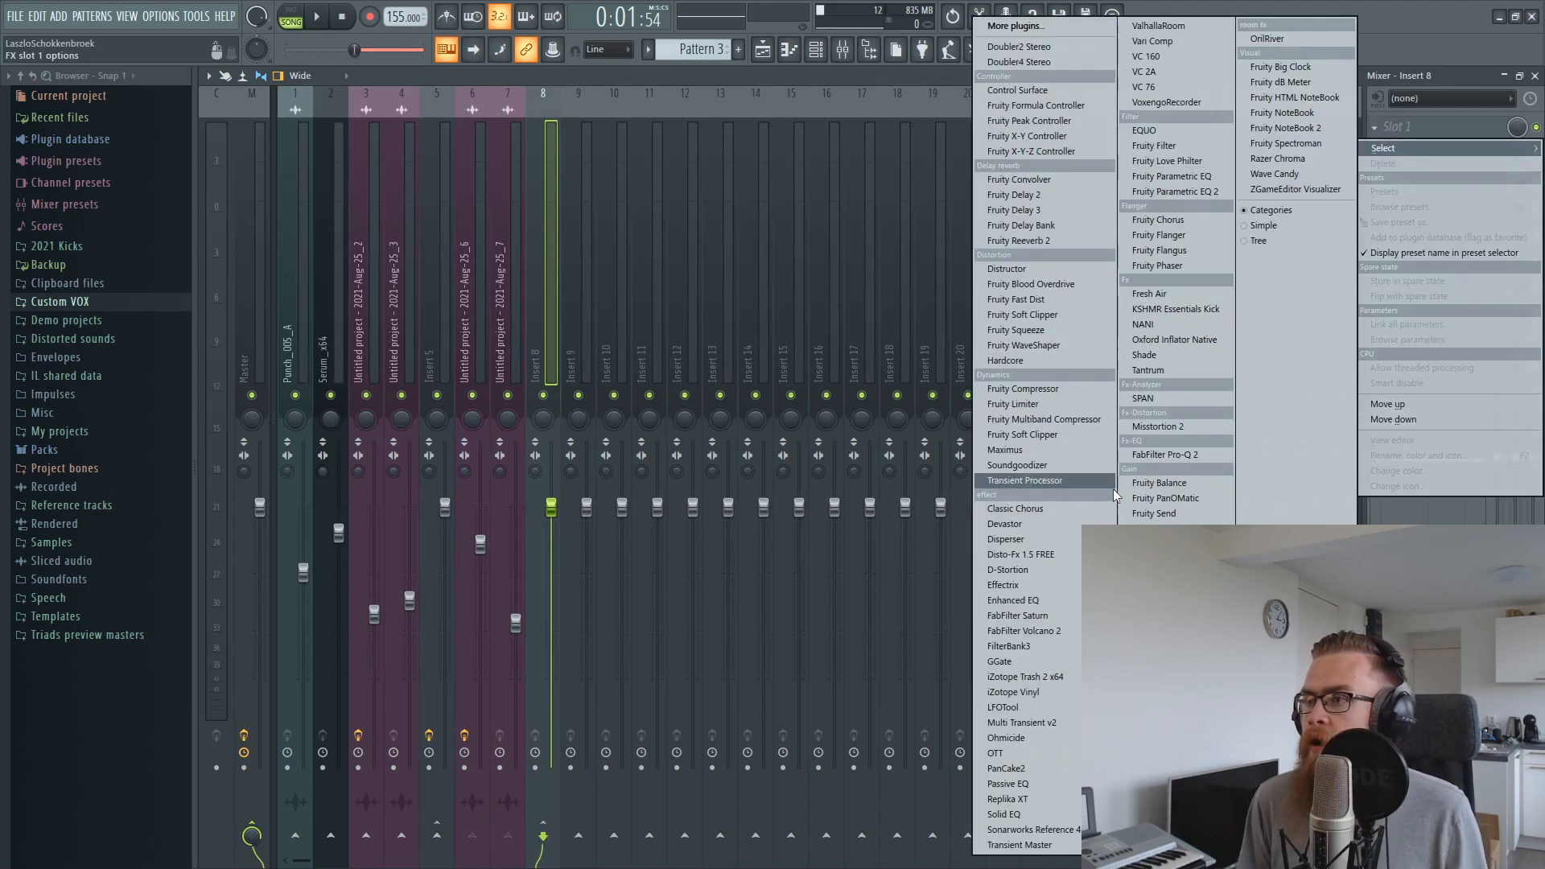
click(1165, 455)
key(space)
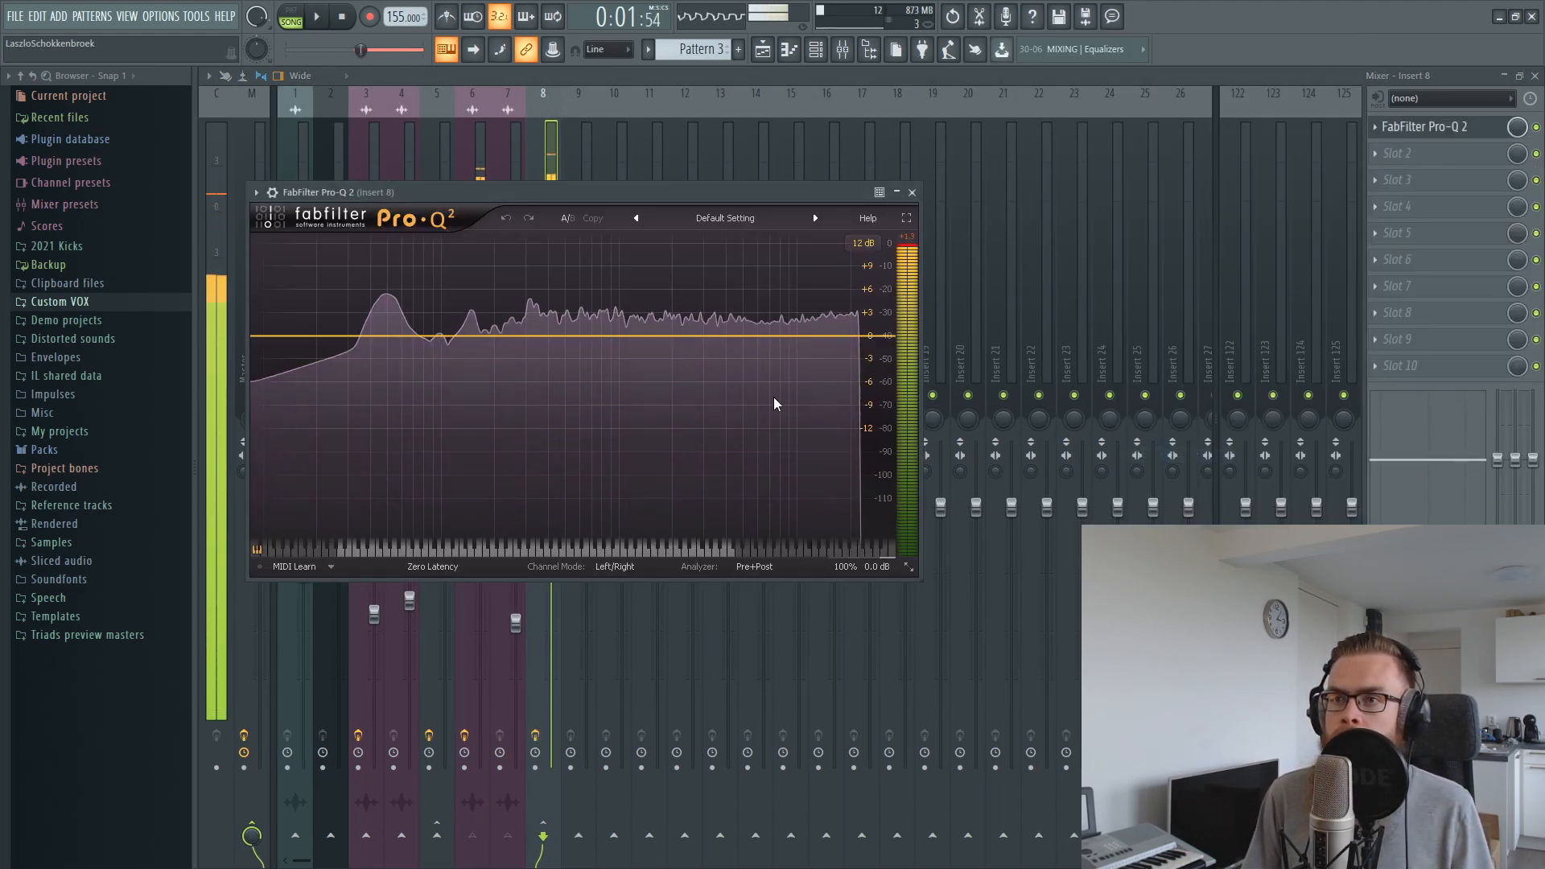
key(space)
click(545, 165)
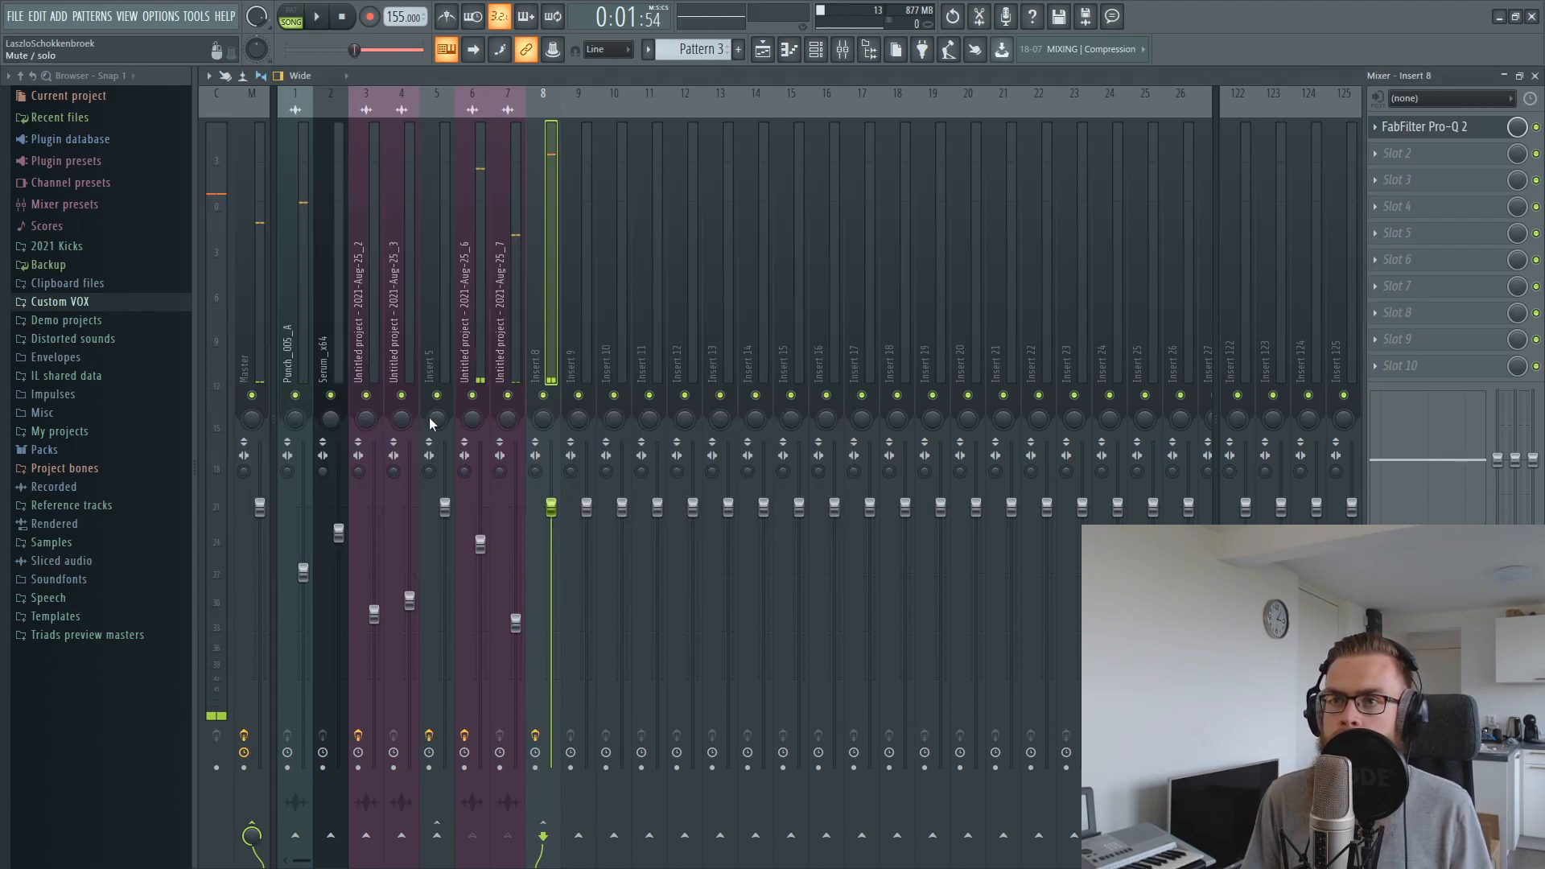
Compare the layers by ear by muting and re-enabling insert 6 around playback
click(497, 259)
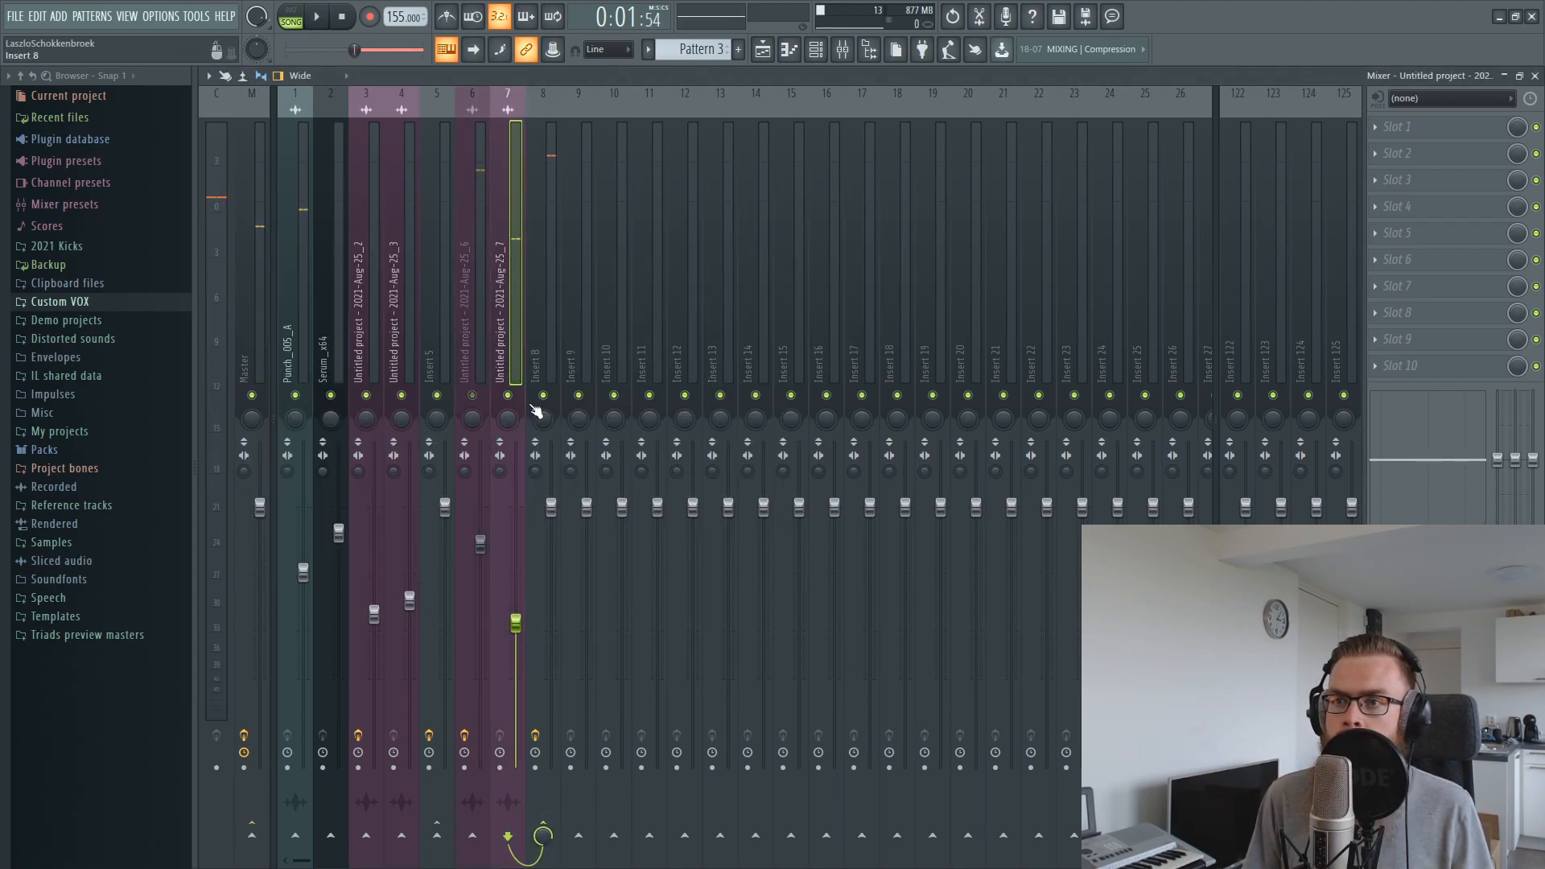
click(465, 396)
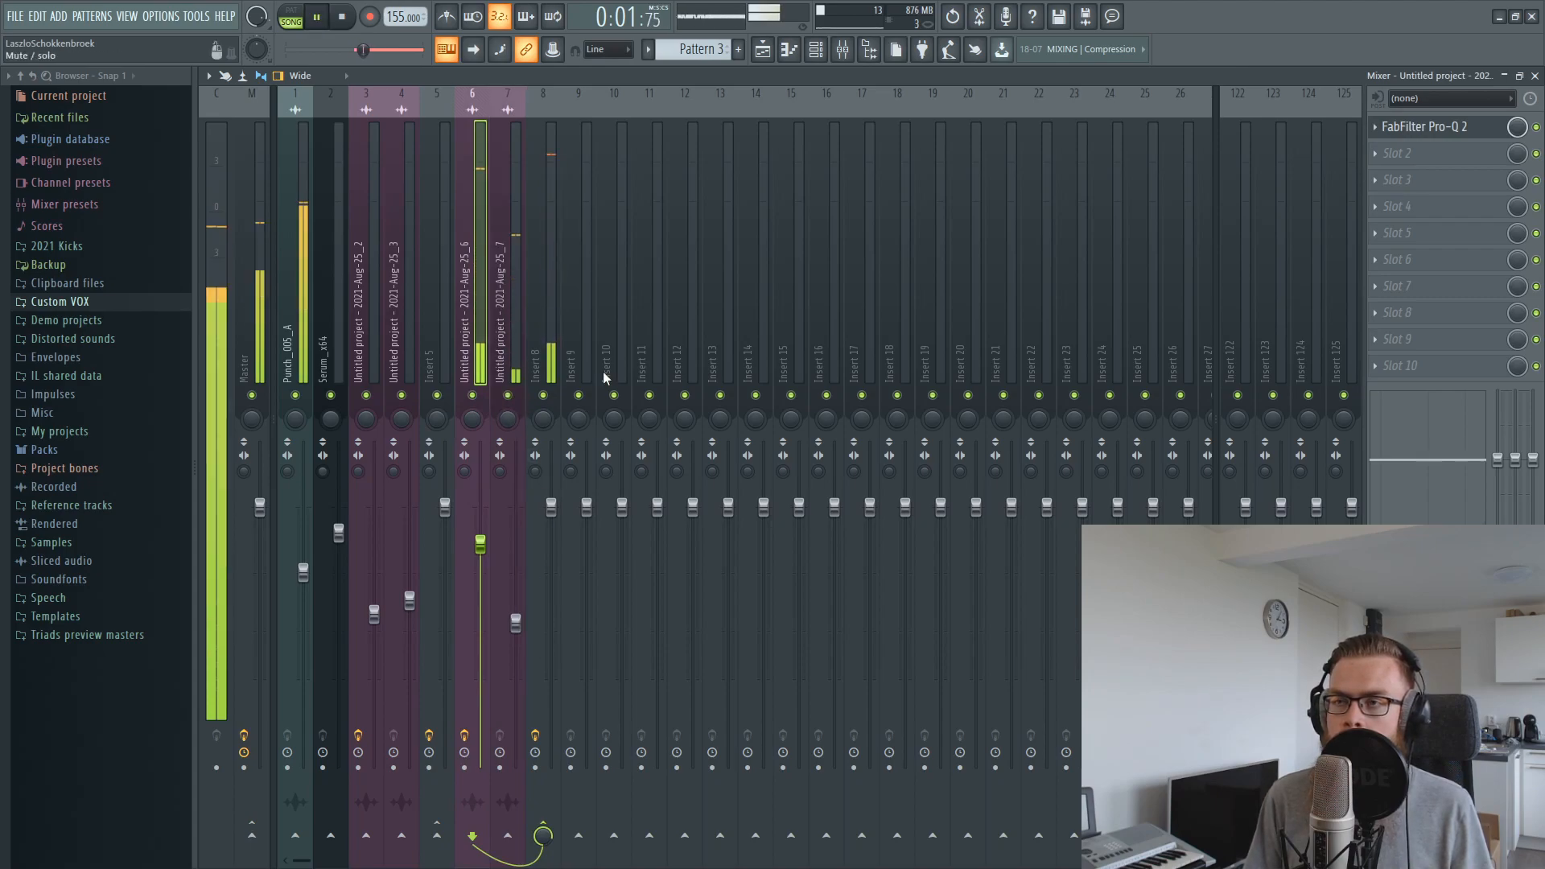
key(space)
Shift the 2021-Aug-25_7 clip slightly later on Track 5 and add an automation point that delays and steepens the volume rise
key(F5)
drag(757, 328, 771, 328)
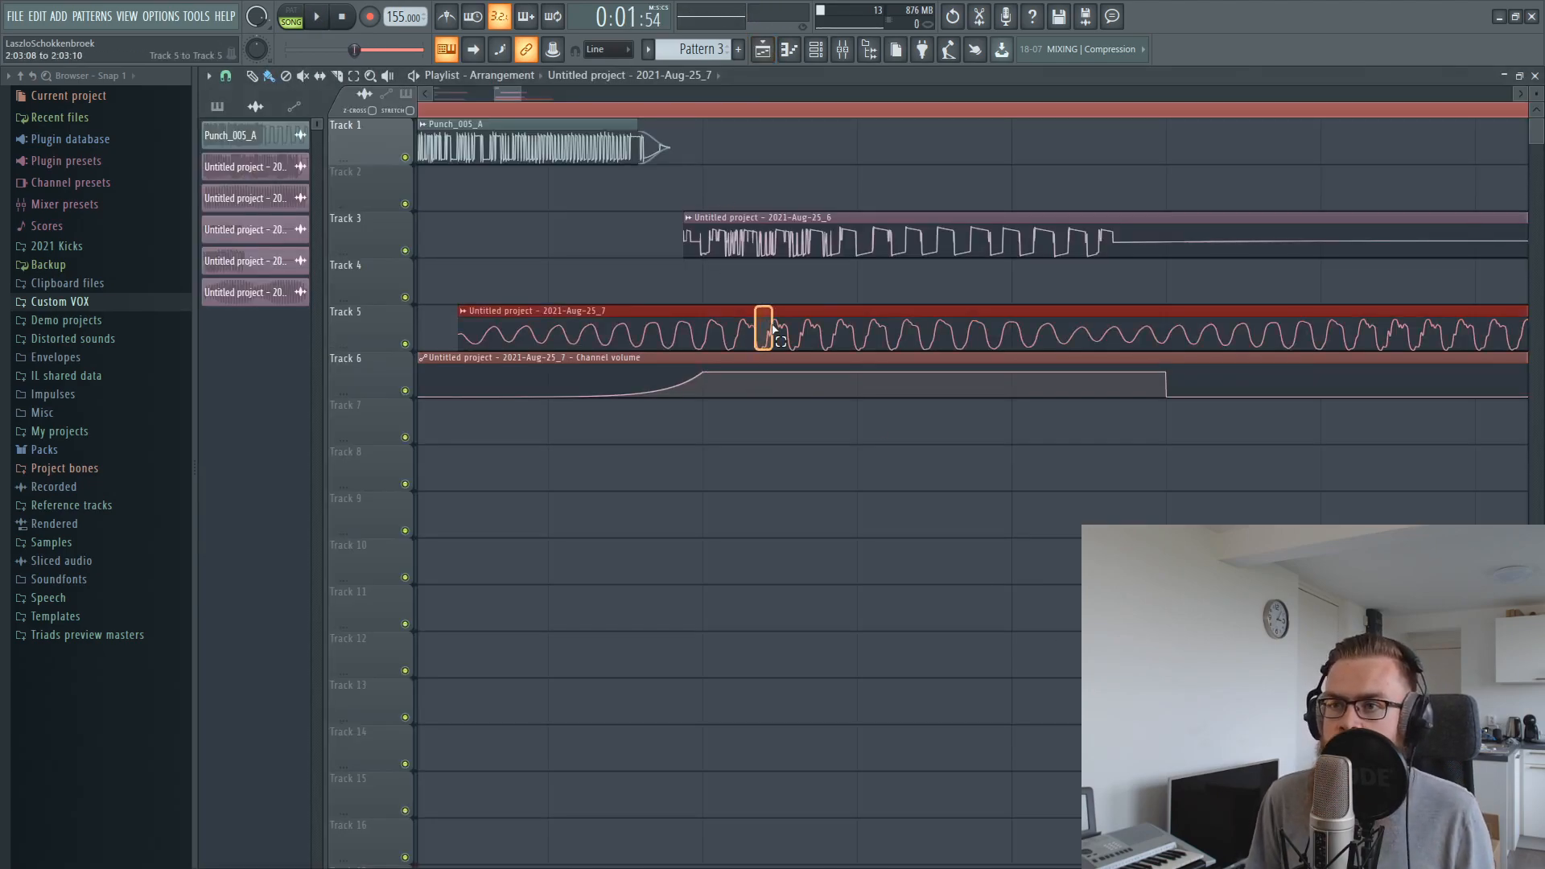
right_click(585, 386)
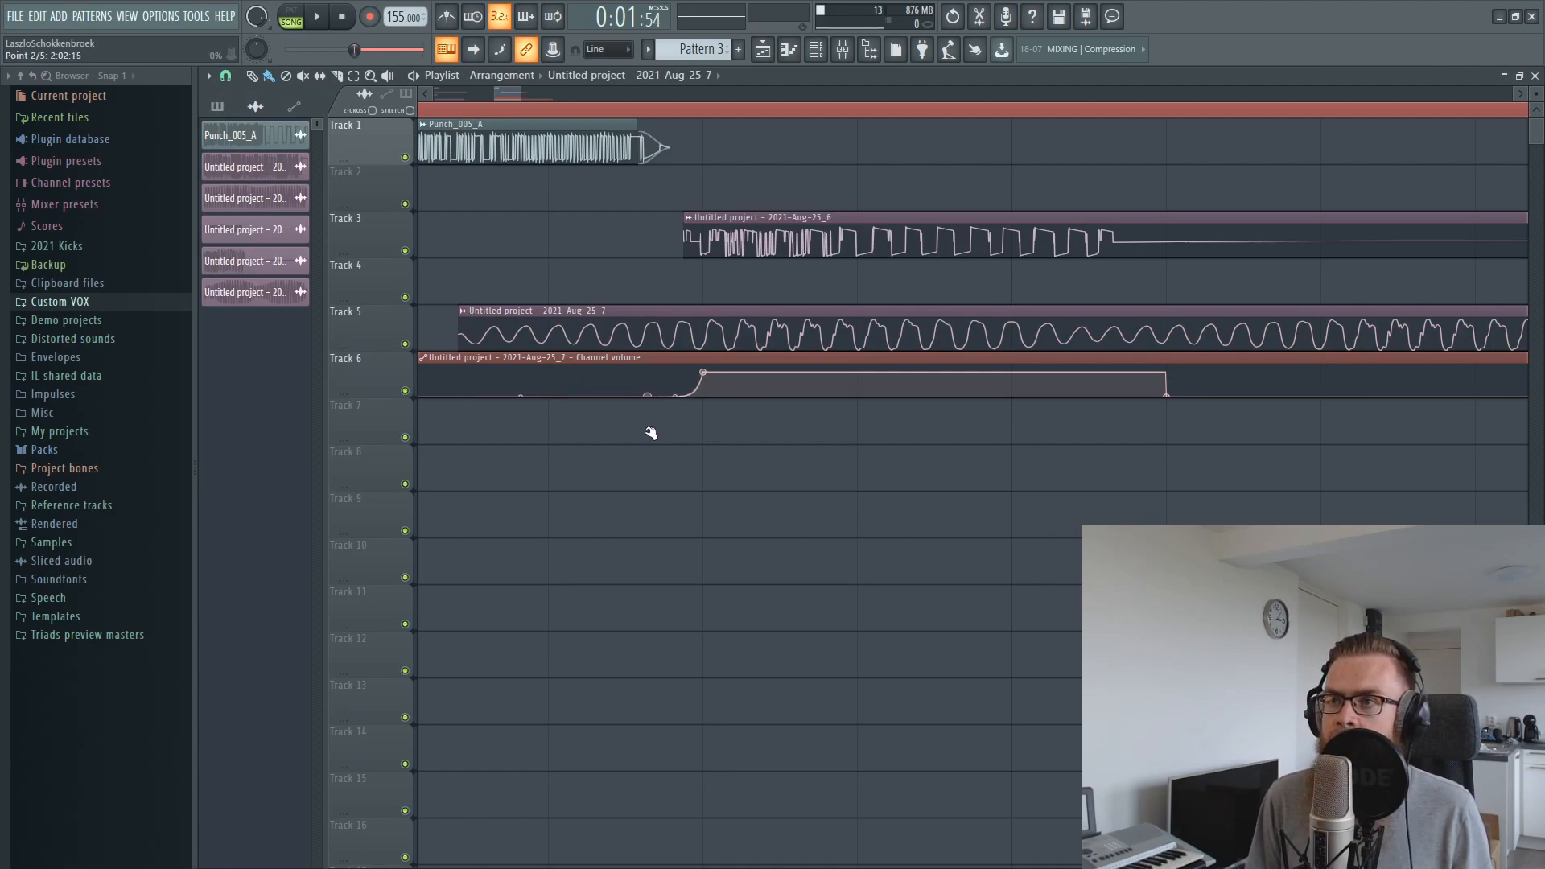
scroll(796, 123, down, 2)
ctrl+click(815, 329)
Play from the start of bar 2 and raise the Punch_005_A mixer level by ear
ctrl+click(938, 185)
click(928, 115)
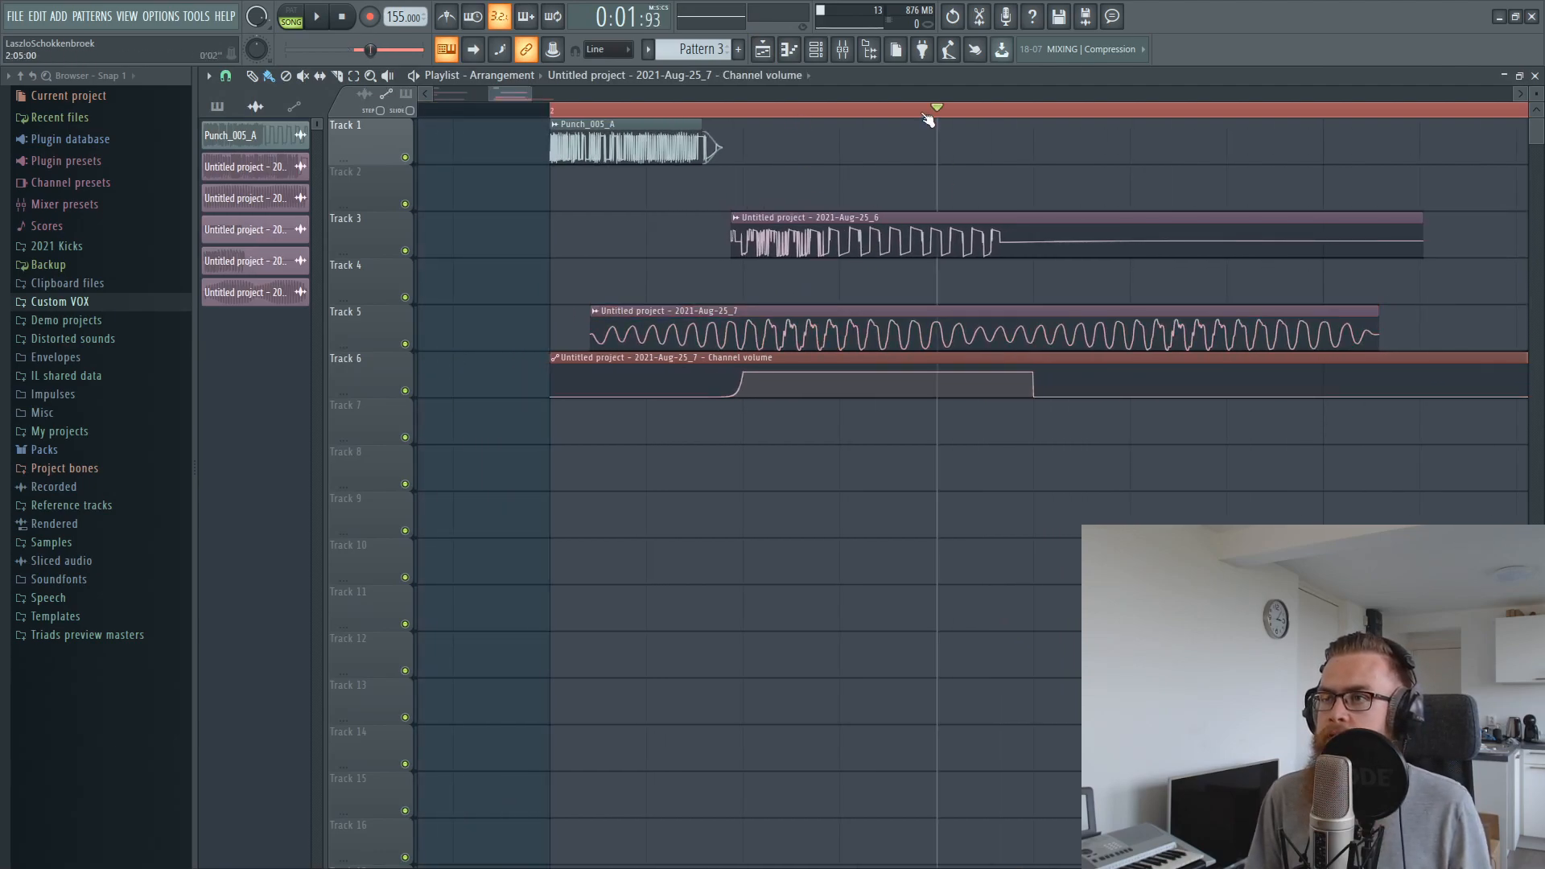
ctrl+click(844, 119)
drag(844, 122, 534, 137)
key(space)
key(F9)
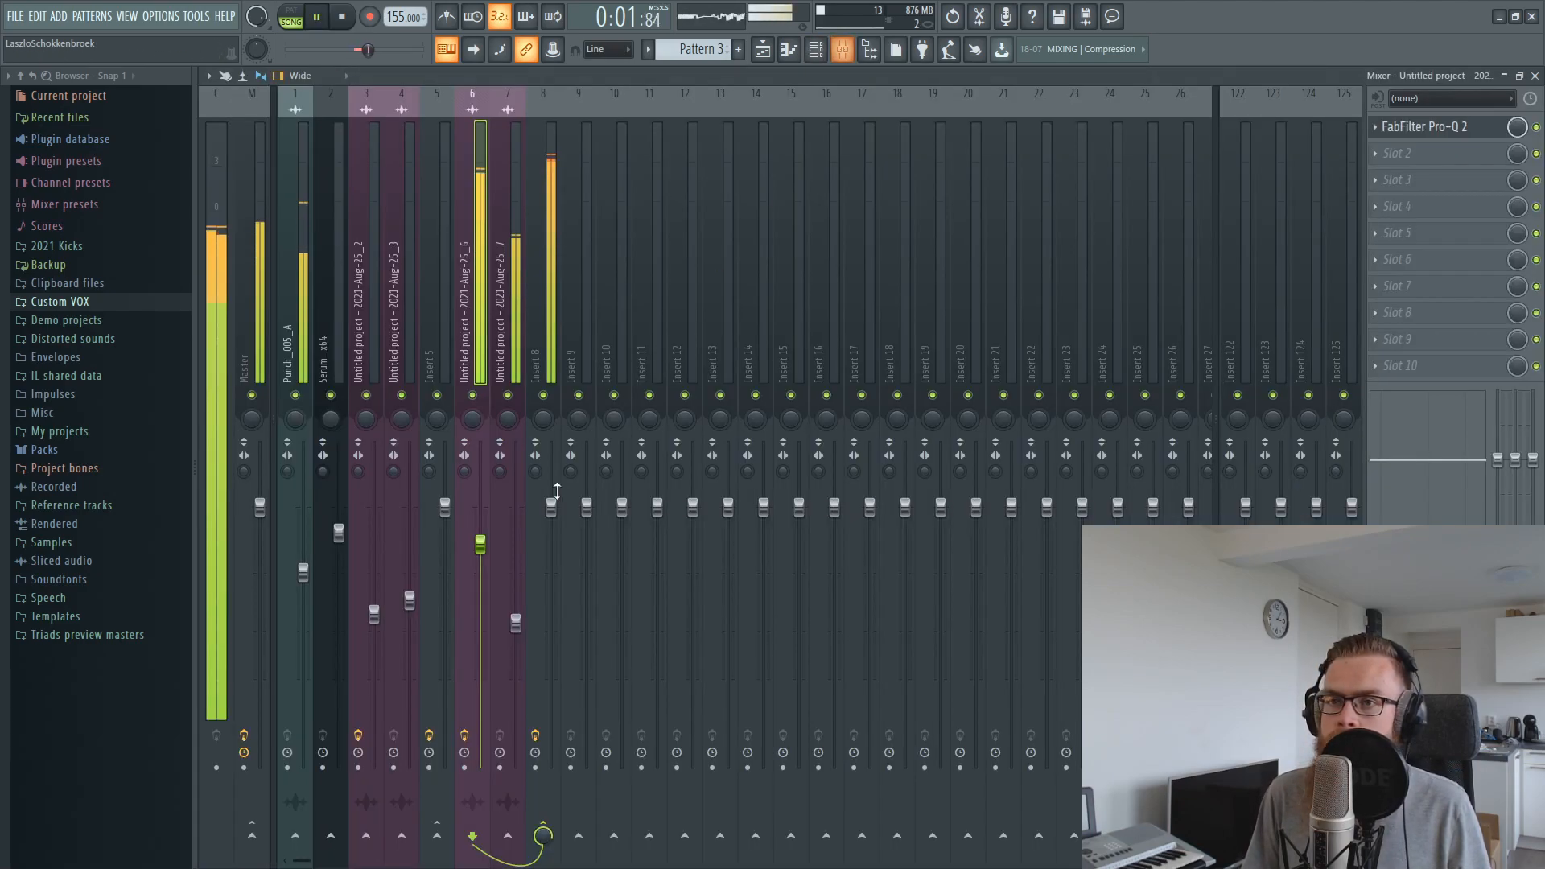
drag(303, 571, 303, 529)
click(459, 266)
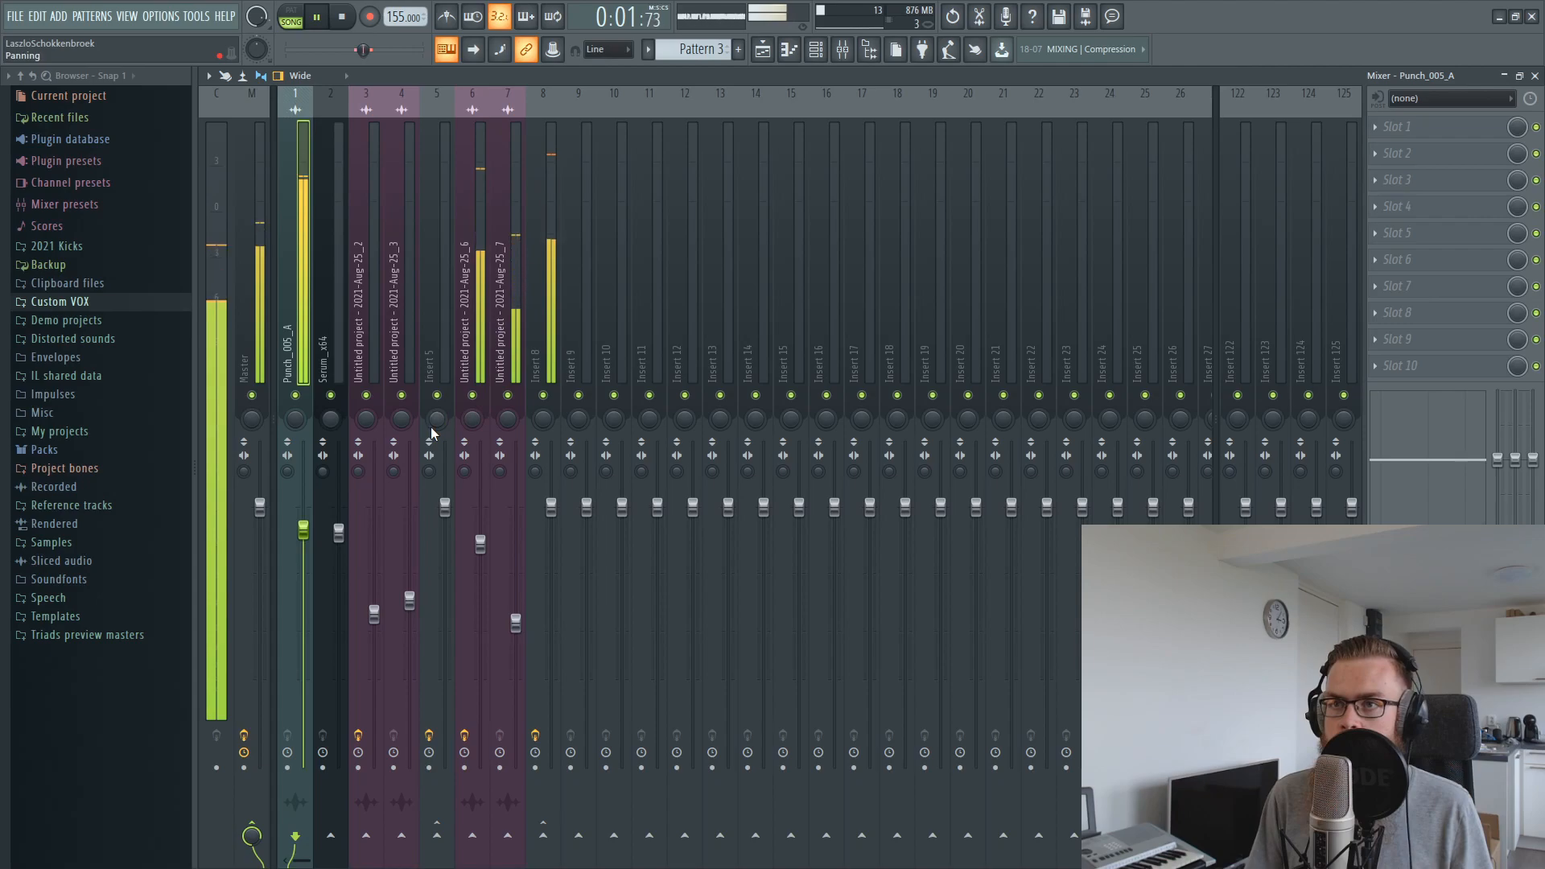
Lower the mixer level of insert 8 by ear during playback, muting Punch_005_A to compare the layers
click(507, 302)
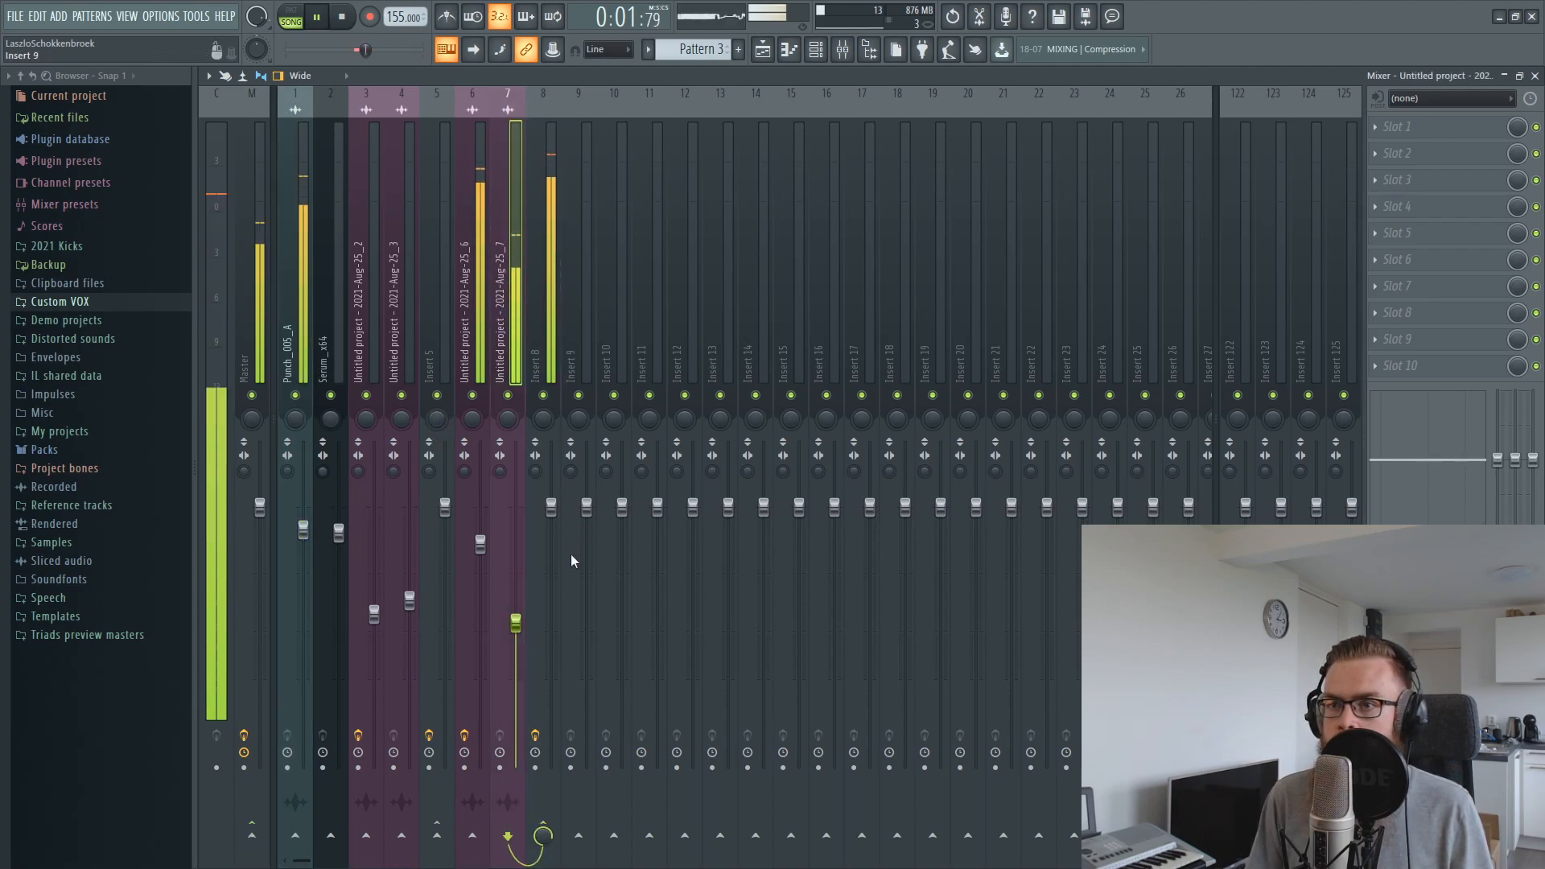
drag(551, 506, 551, 584)
click(296, 395)
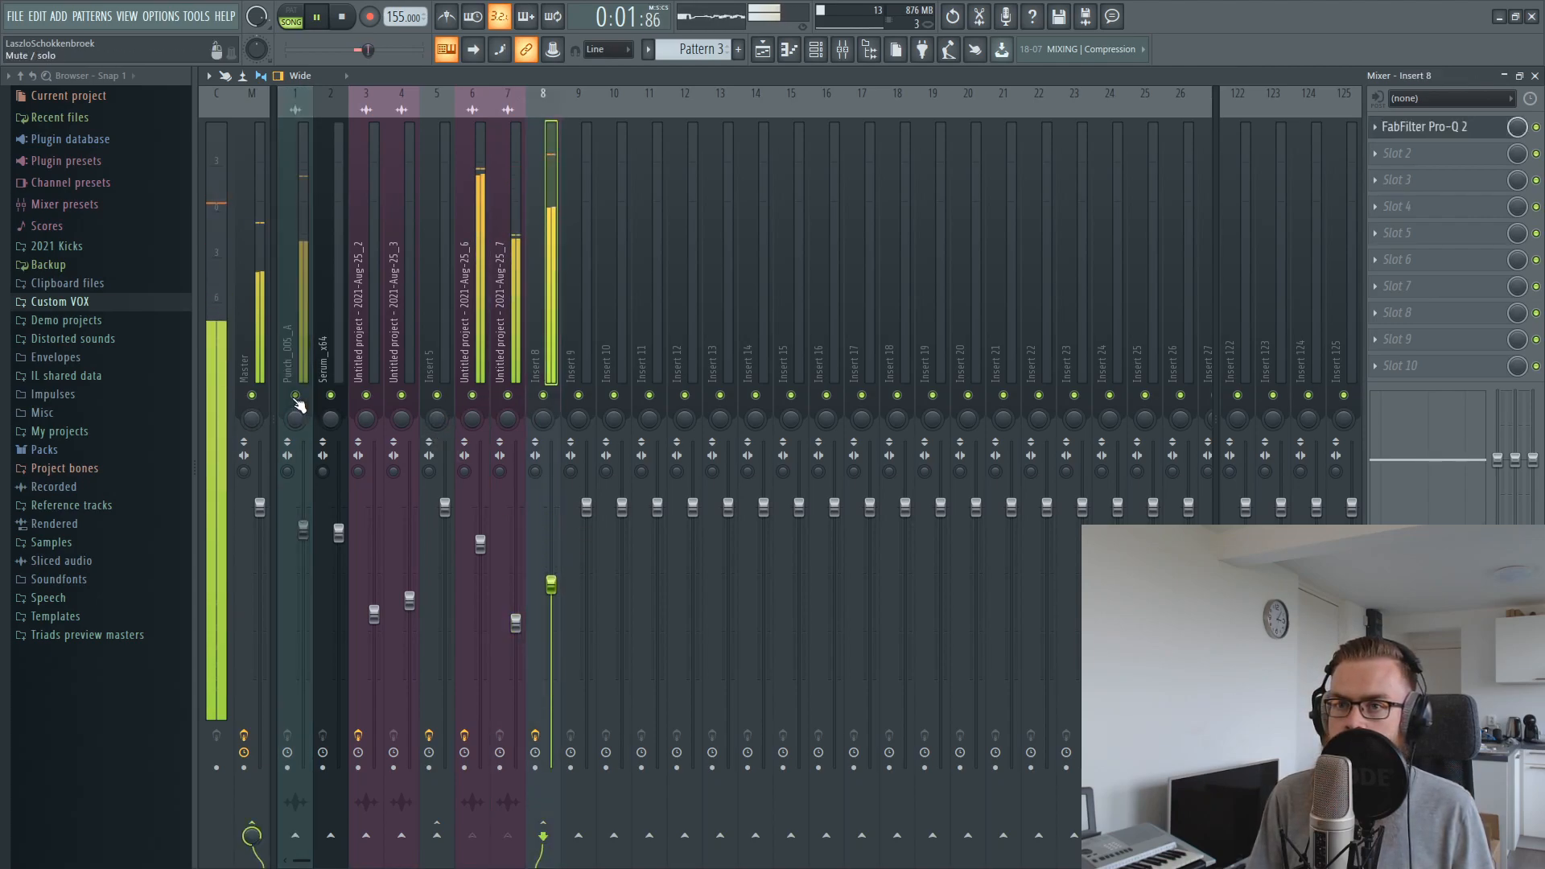
key(space)
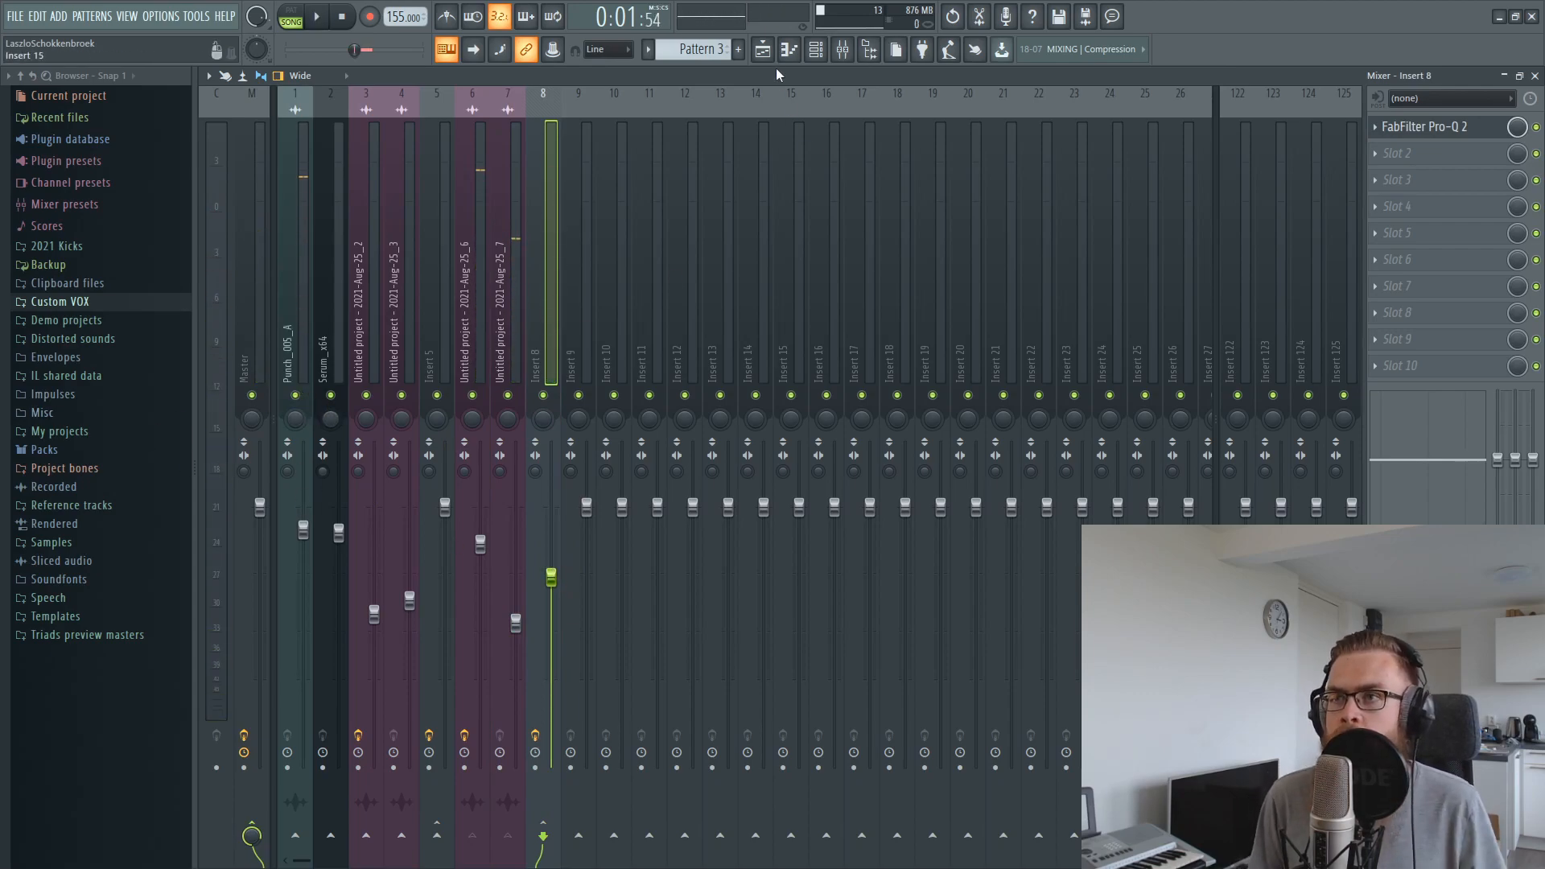
Place VEC2 Bassdrums Clubby 042 from the Vengeance Vol.2 bassdrum samples on Track 8 at the start of bar 2
click(763, 50)
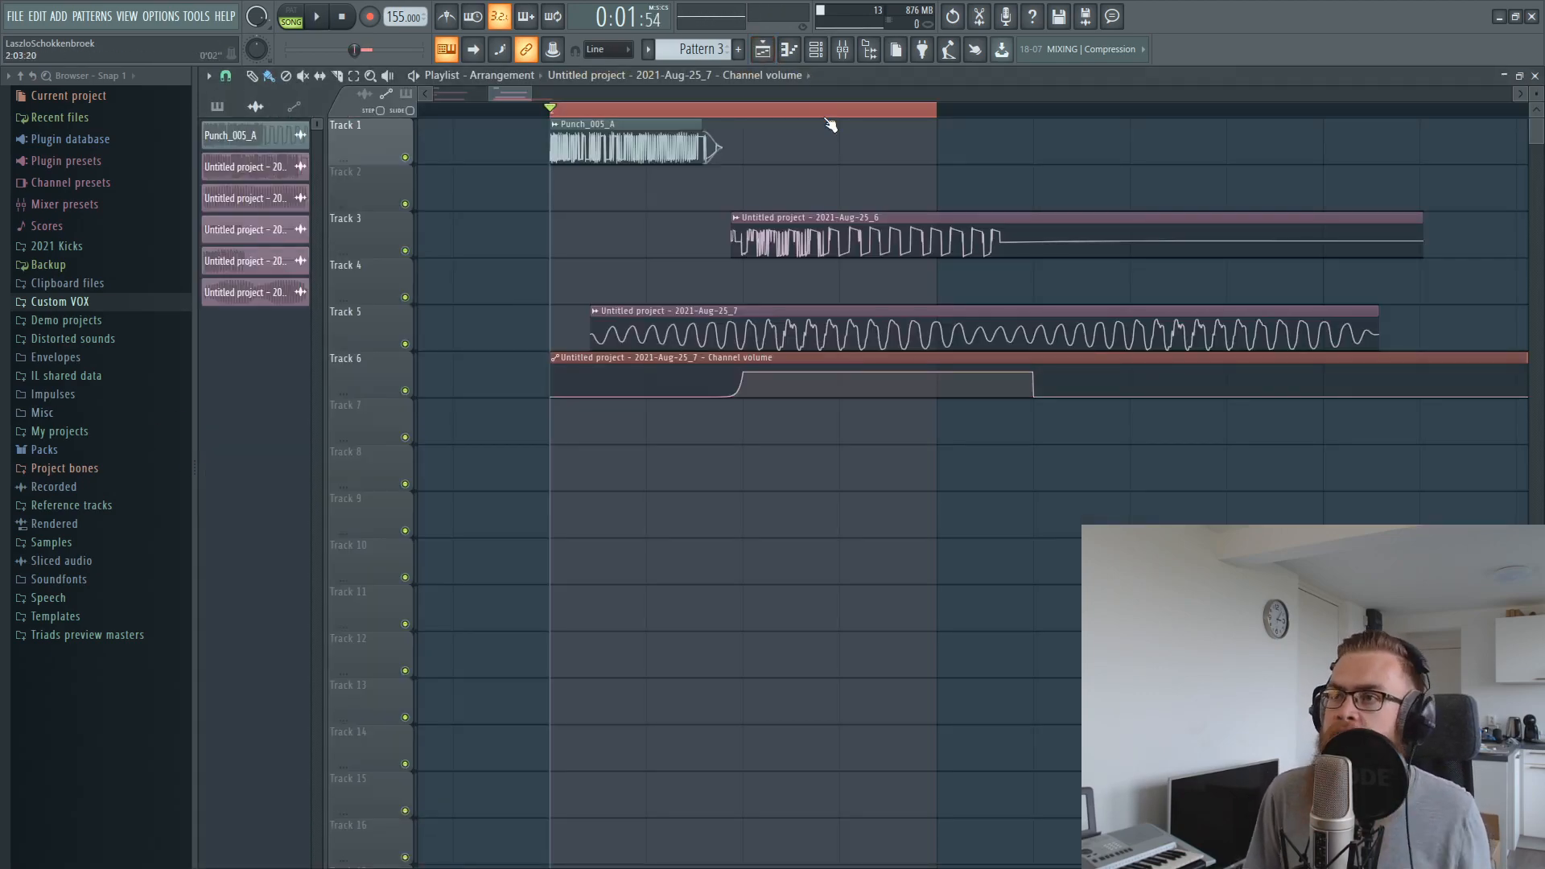
scroll(830, 125, down, 5)
drag(1083, 113, 751, 115)
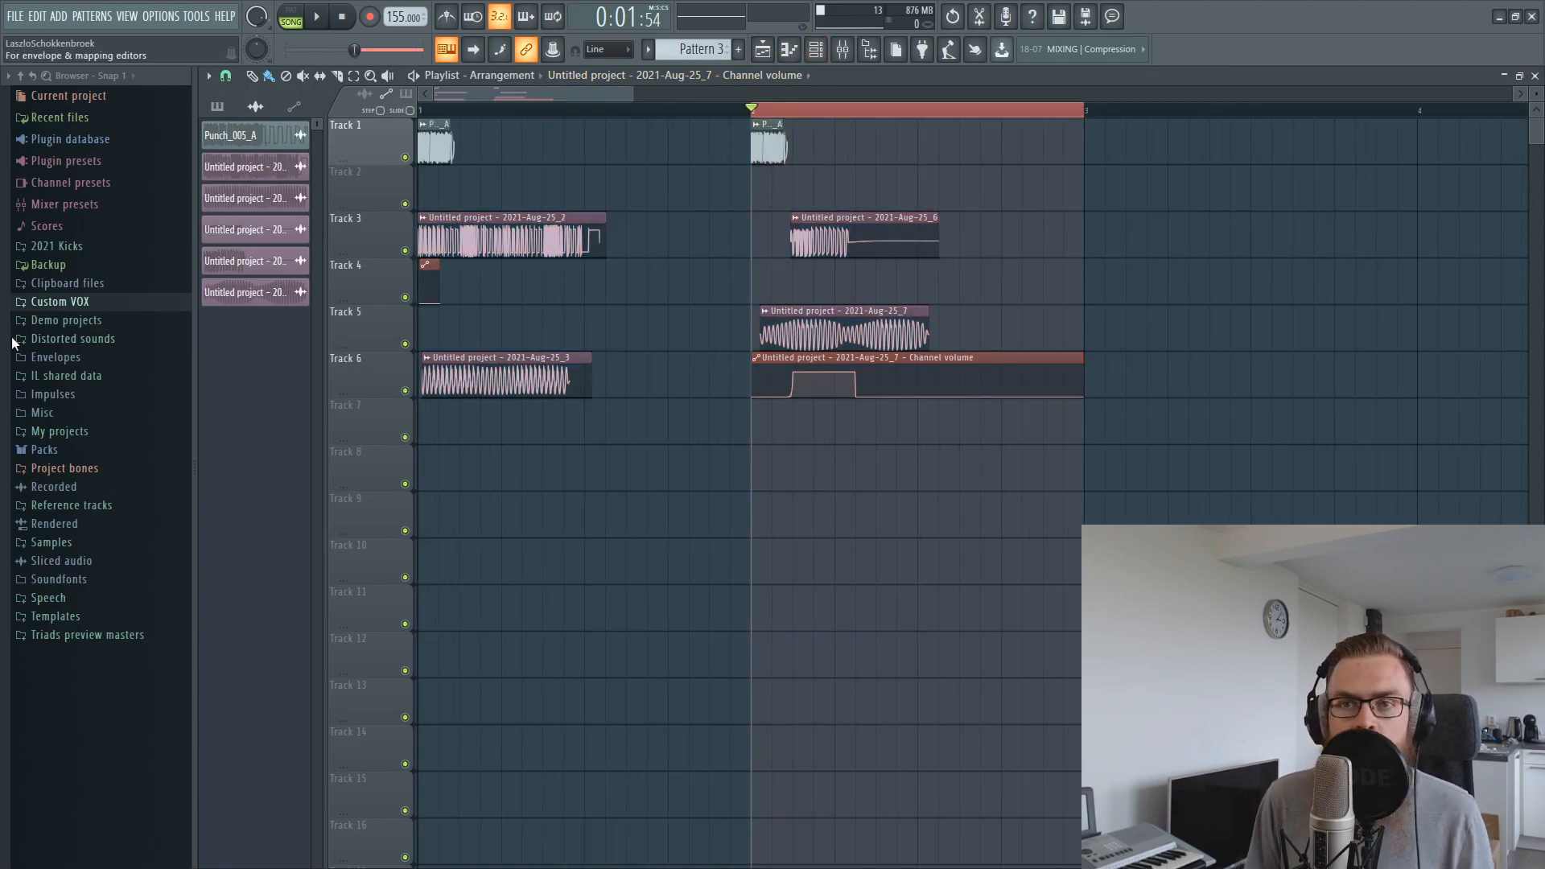
click(67, 249)
click(85, 249)
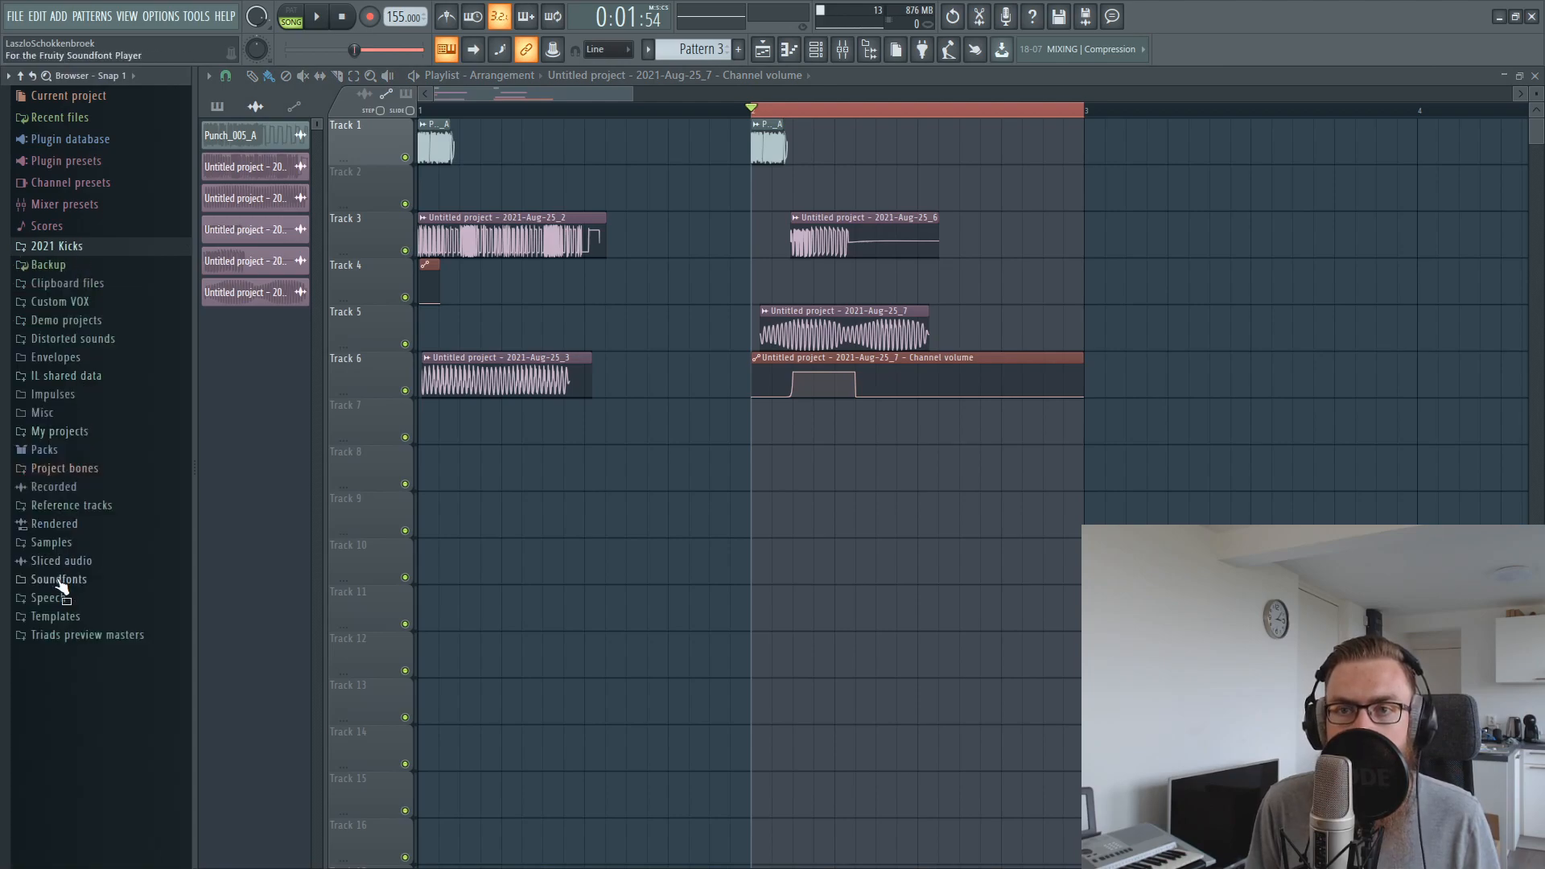
click(87, 544)
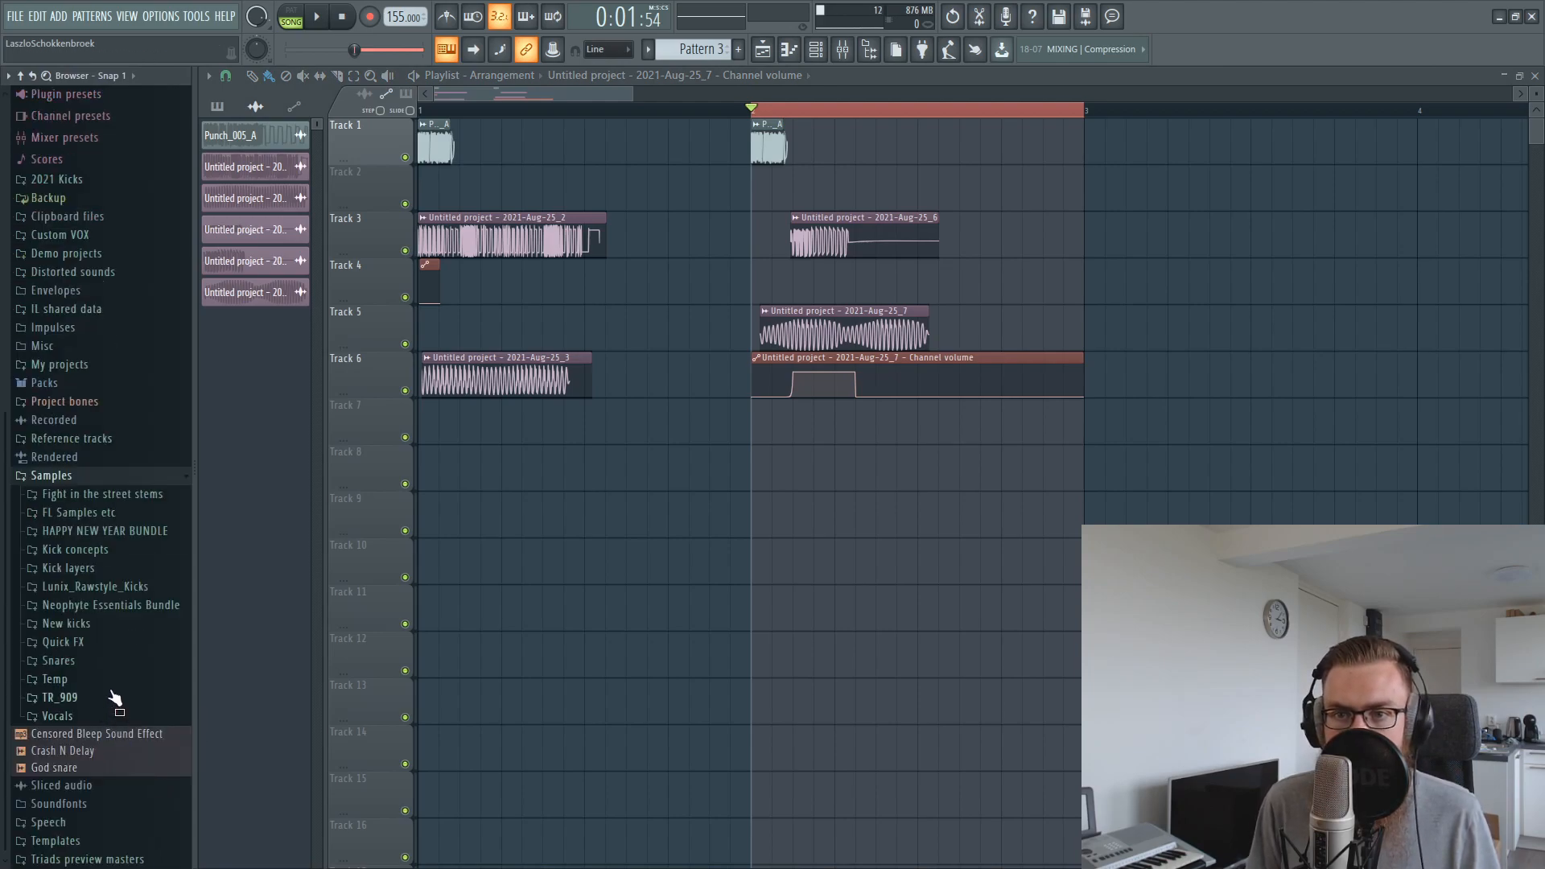
click(90, 515)
click(103, 639)
click(121, 676)
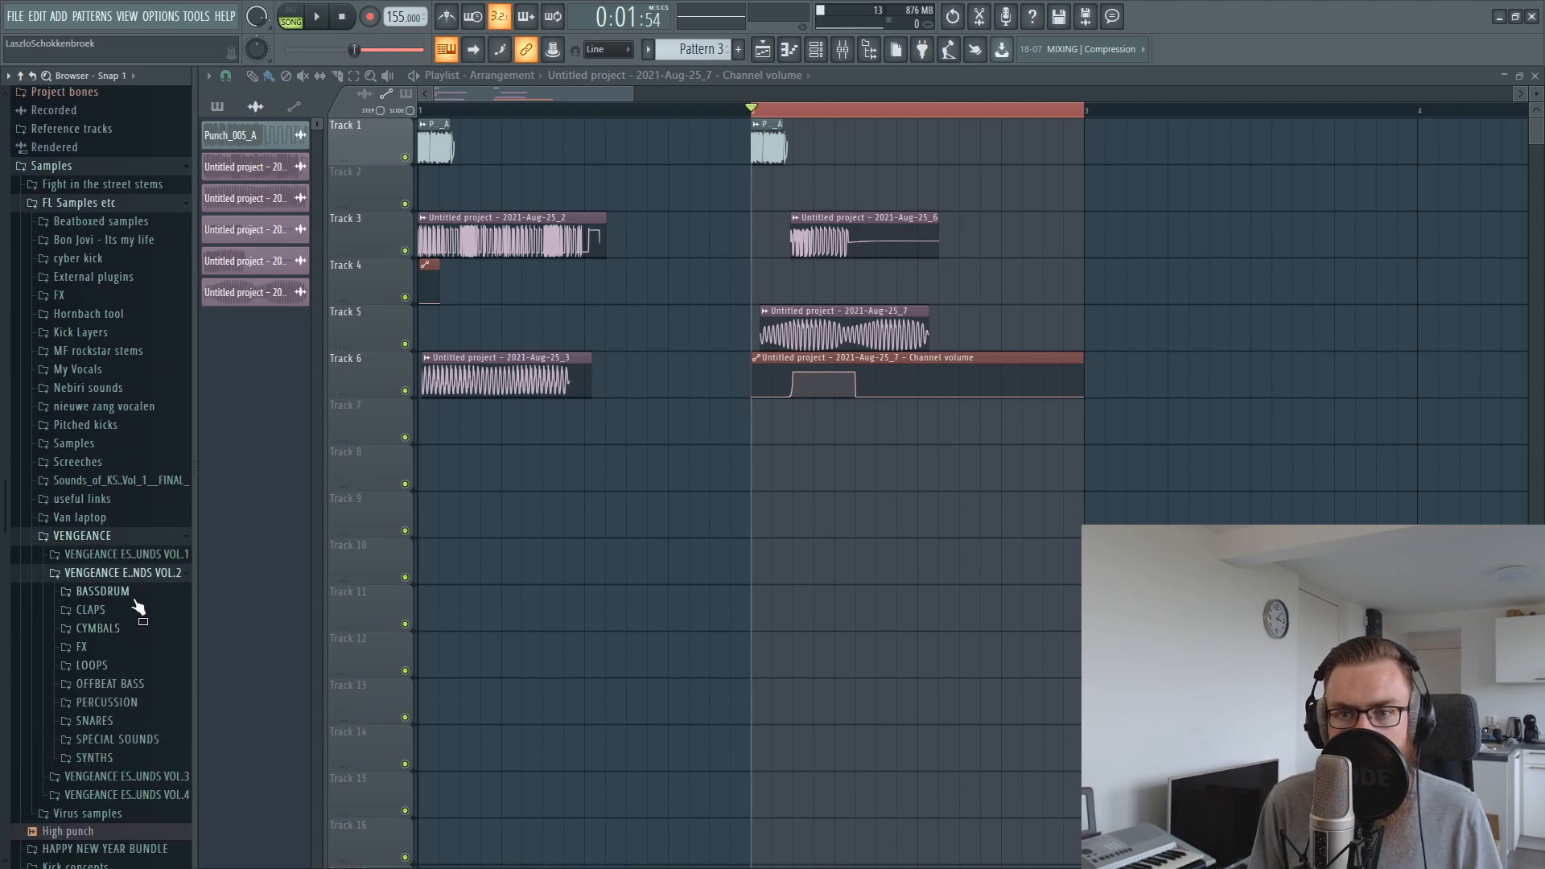
click(121, 593)
click(158, 636)
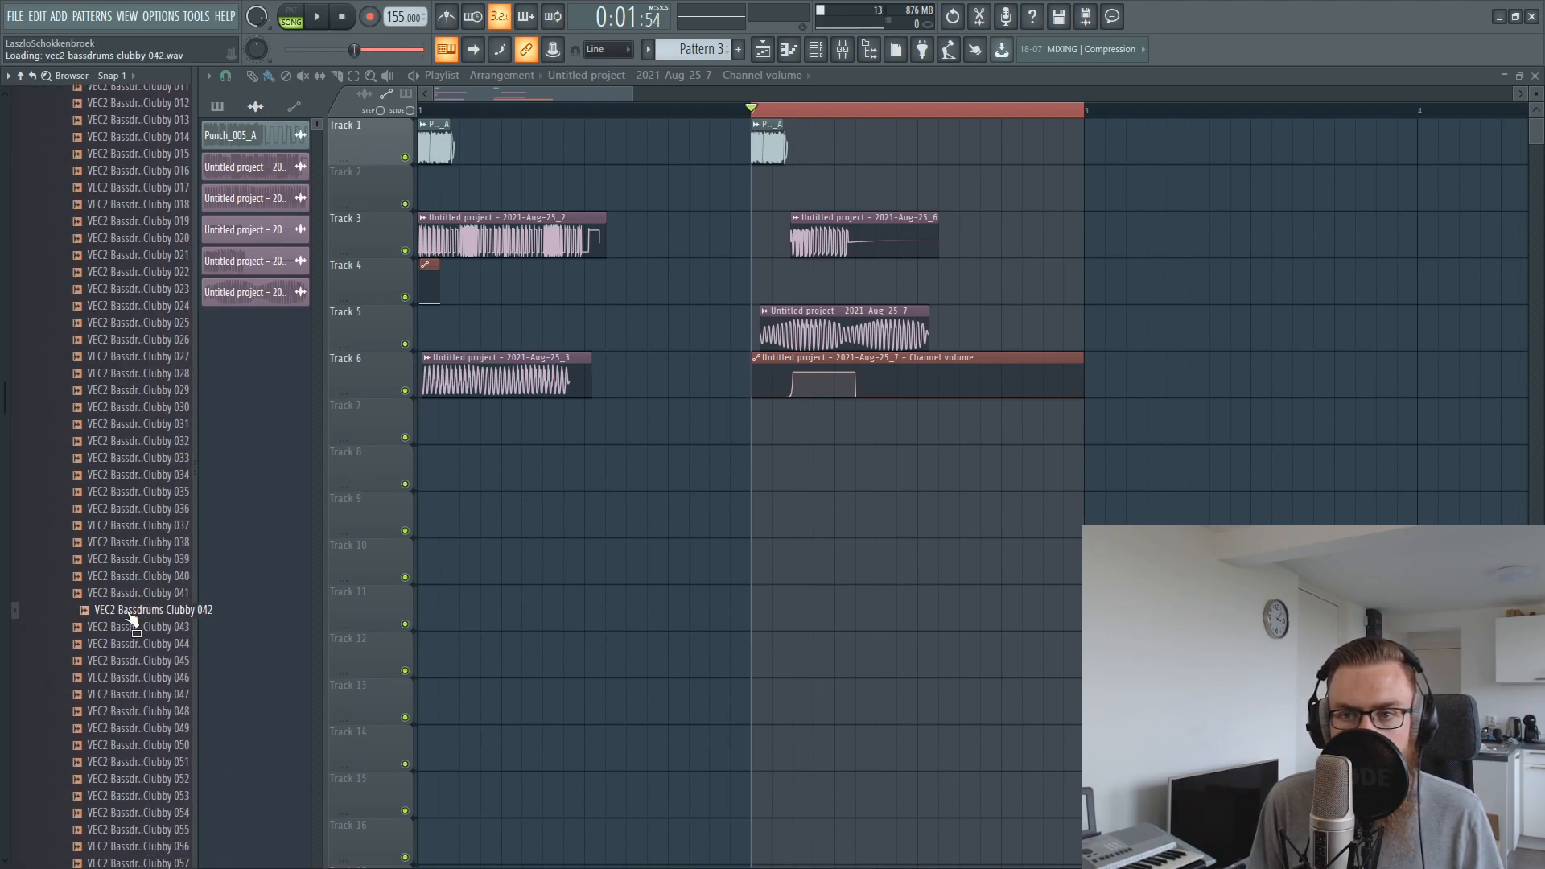
drag(126, 616, 772, 473)
Route the VEC2 Bassdrums Clubby 042 sample to mixer insert 9 and solo it together with Punch_005_A
double_click(780, 469)
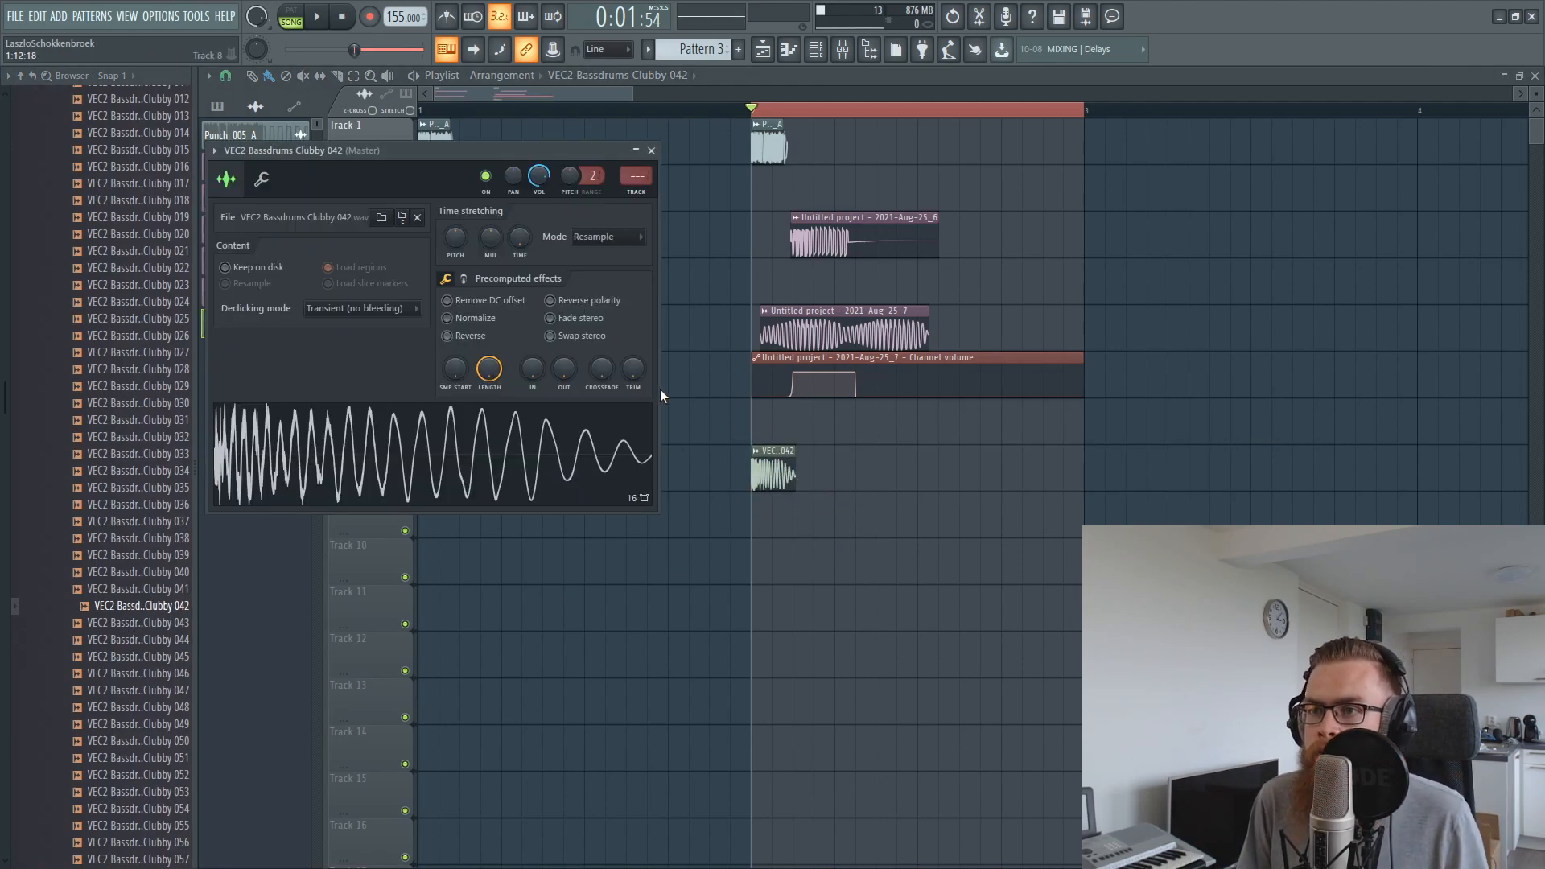
click(639, 179)
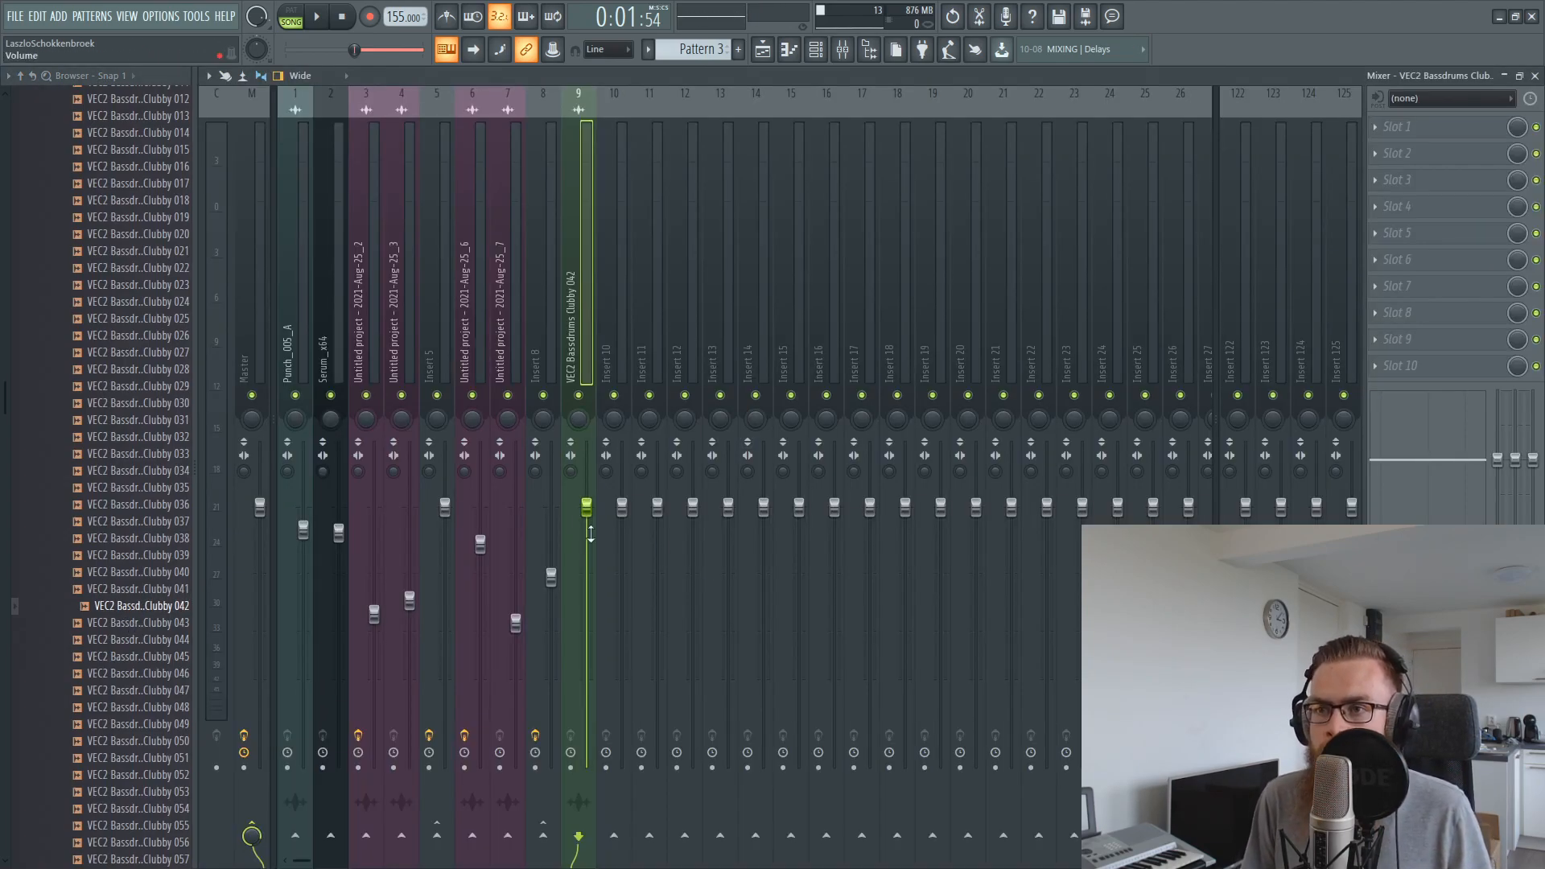
right_click(578, 394)
click(296, 395)
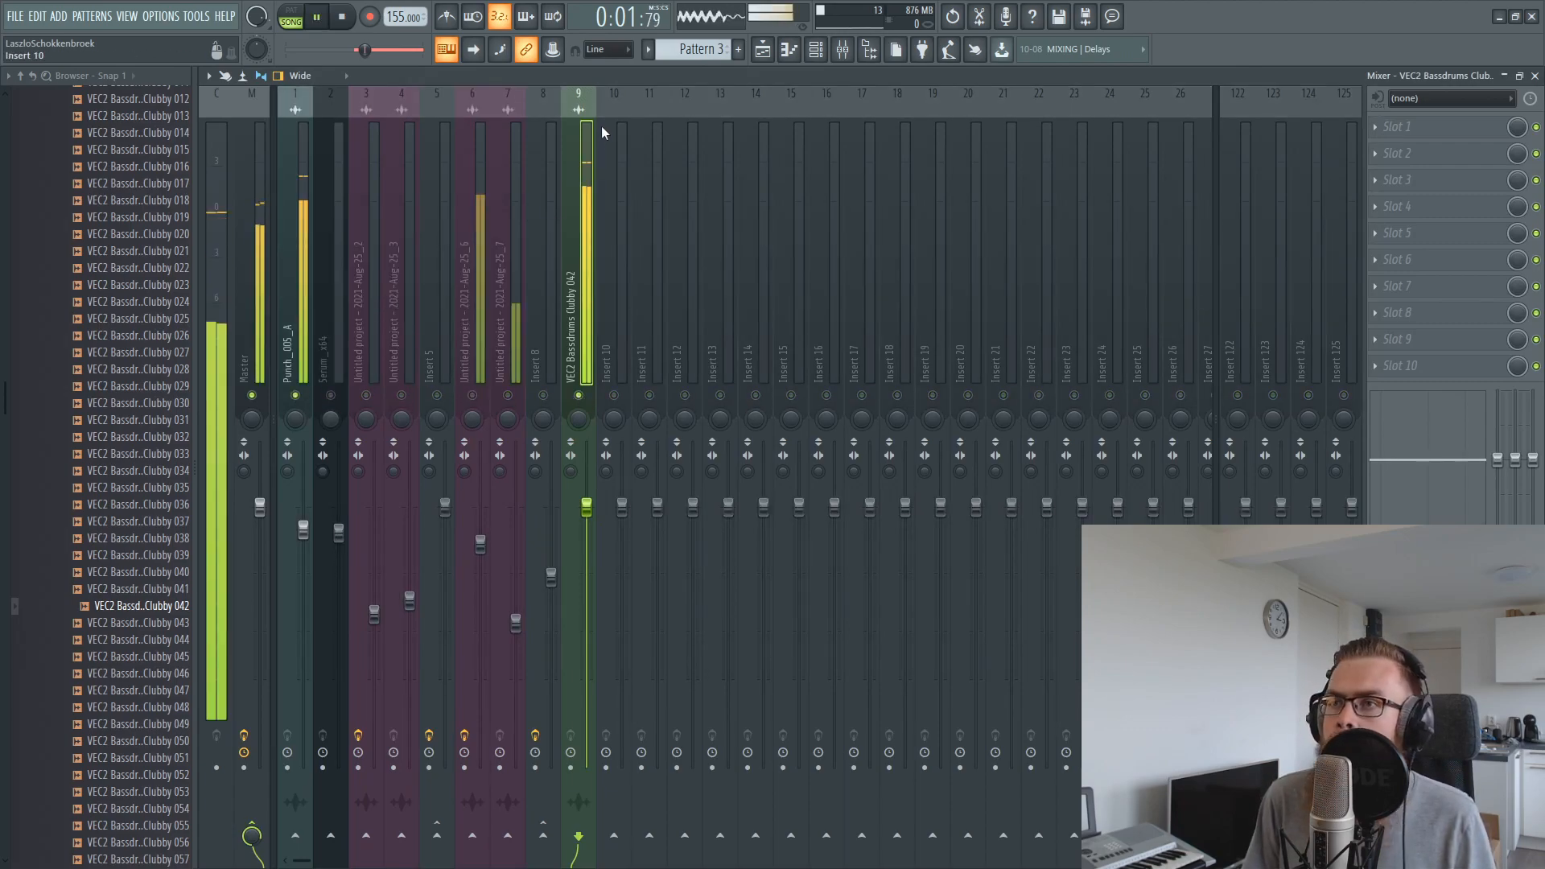
Set the VEC2 Bassdrums Clubby 042 sample's declicking mode to Generic (bleeding) and trim the end of its clip slightly
key(F5)
scroll(859, 119, up, 2)
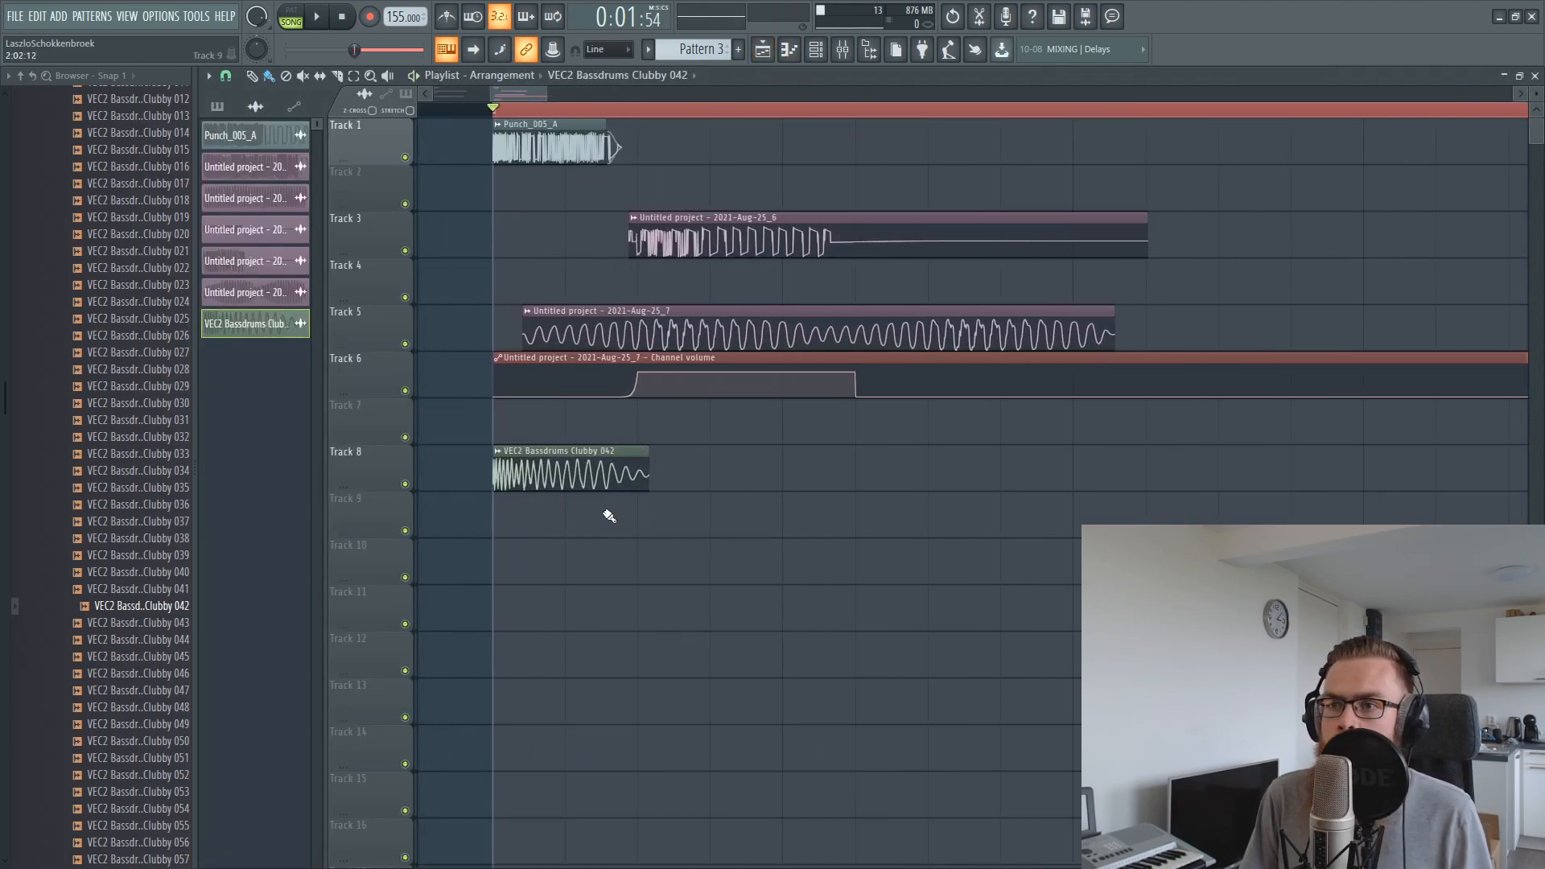
double_click(636, 482)
click(404, 311)
click(366, 374)
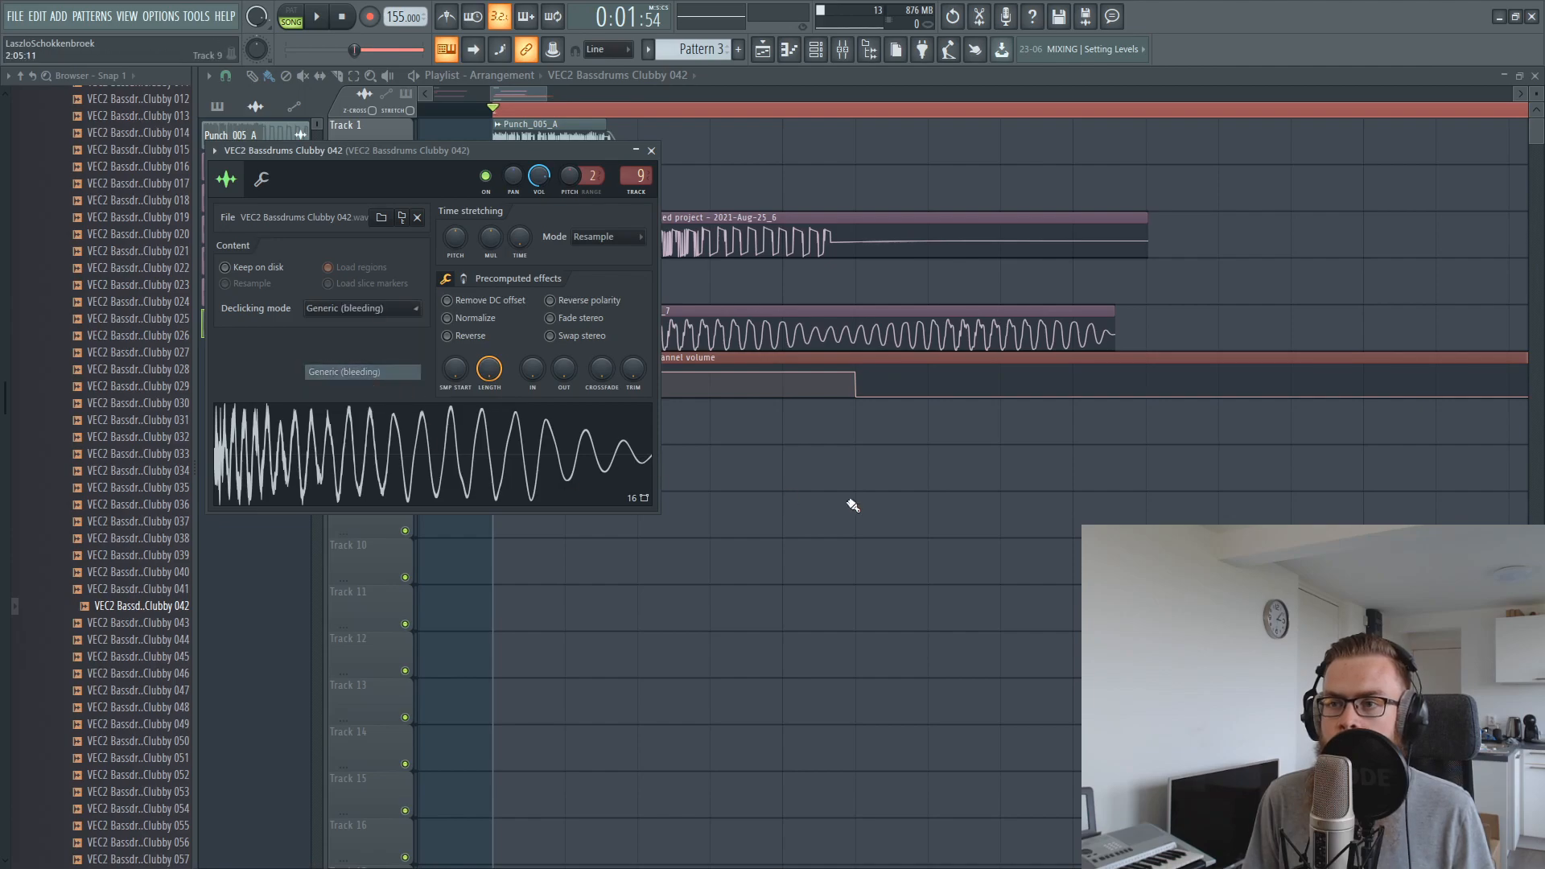
right_click(785, 490)
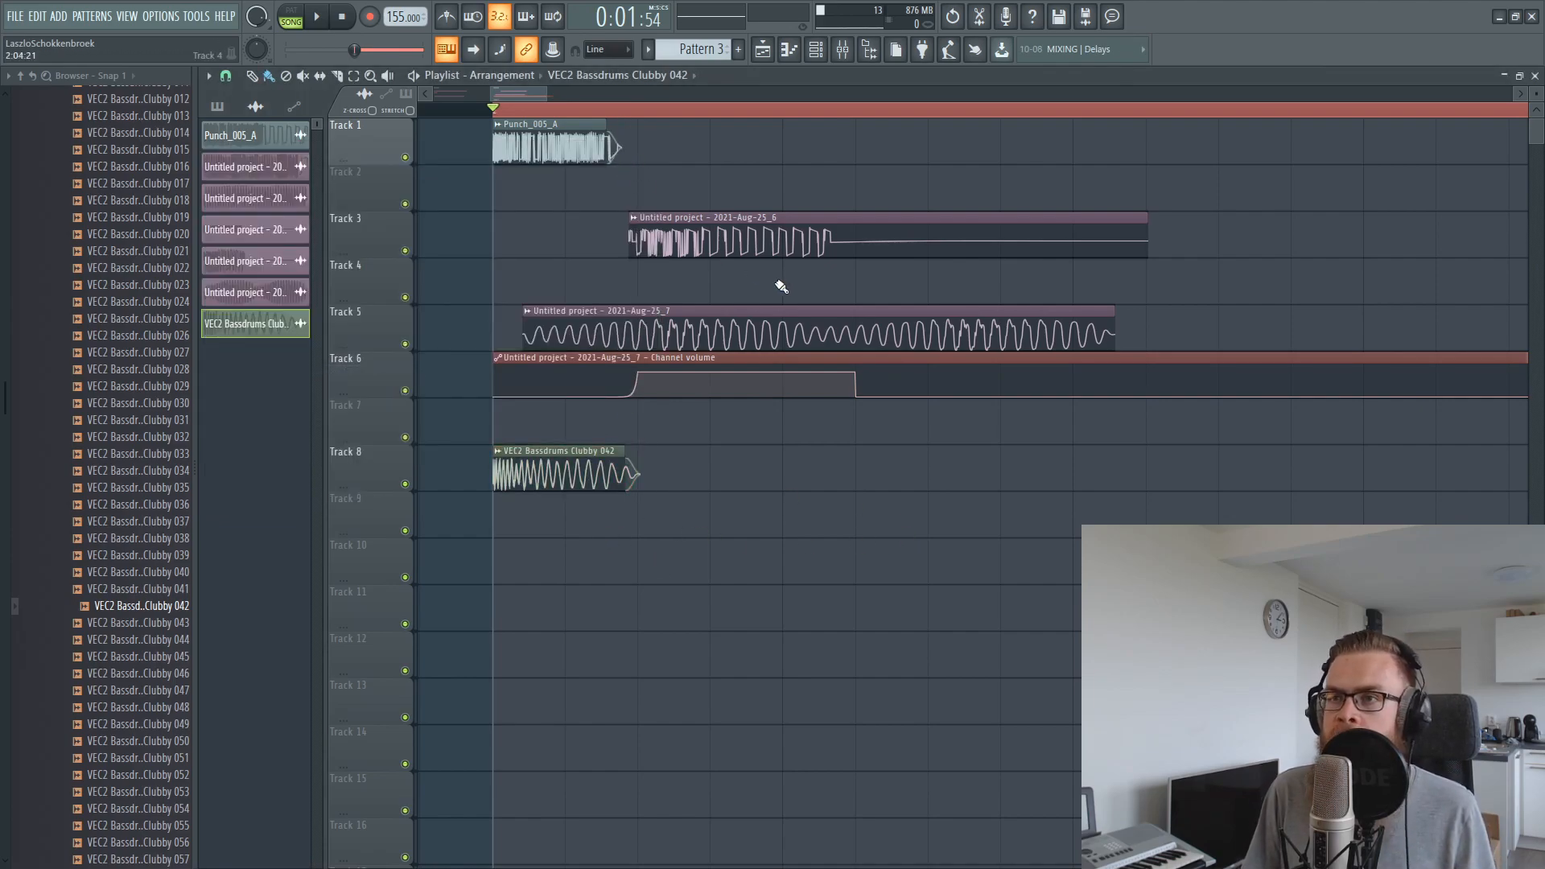
Try shortening the VEC2 Bassdrums Clubby 042 clip further on Track 8 and play bar 2
scroll(614, 110, up, 2)
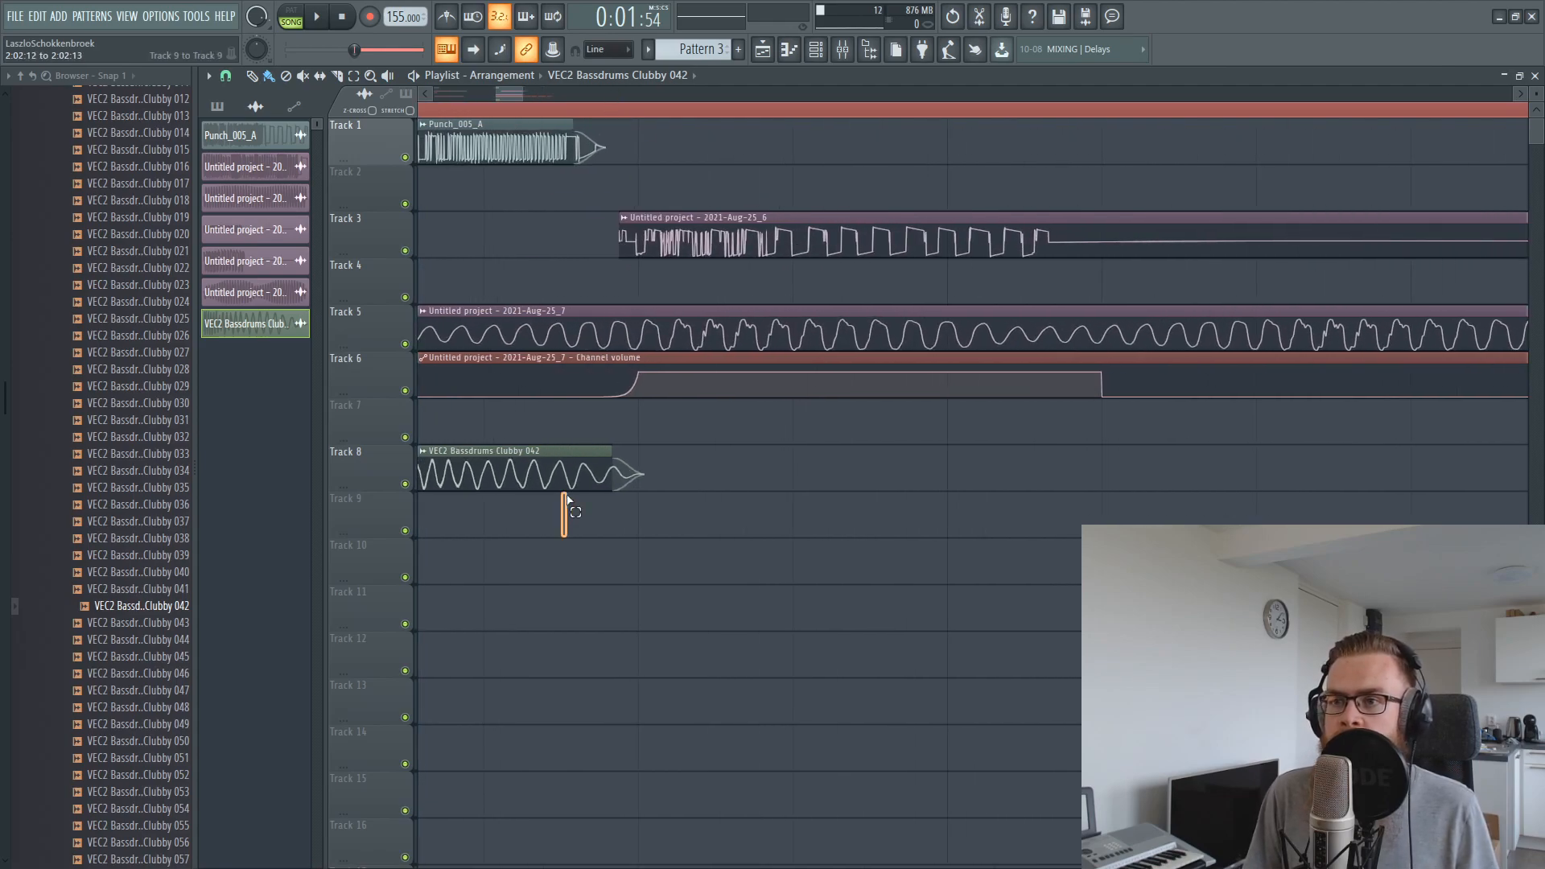
drag(569, 510, 618, 467)
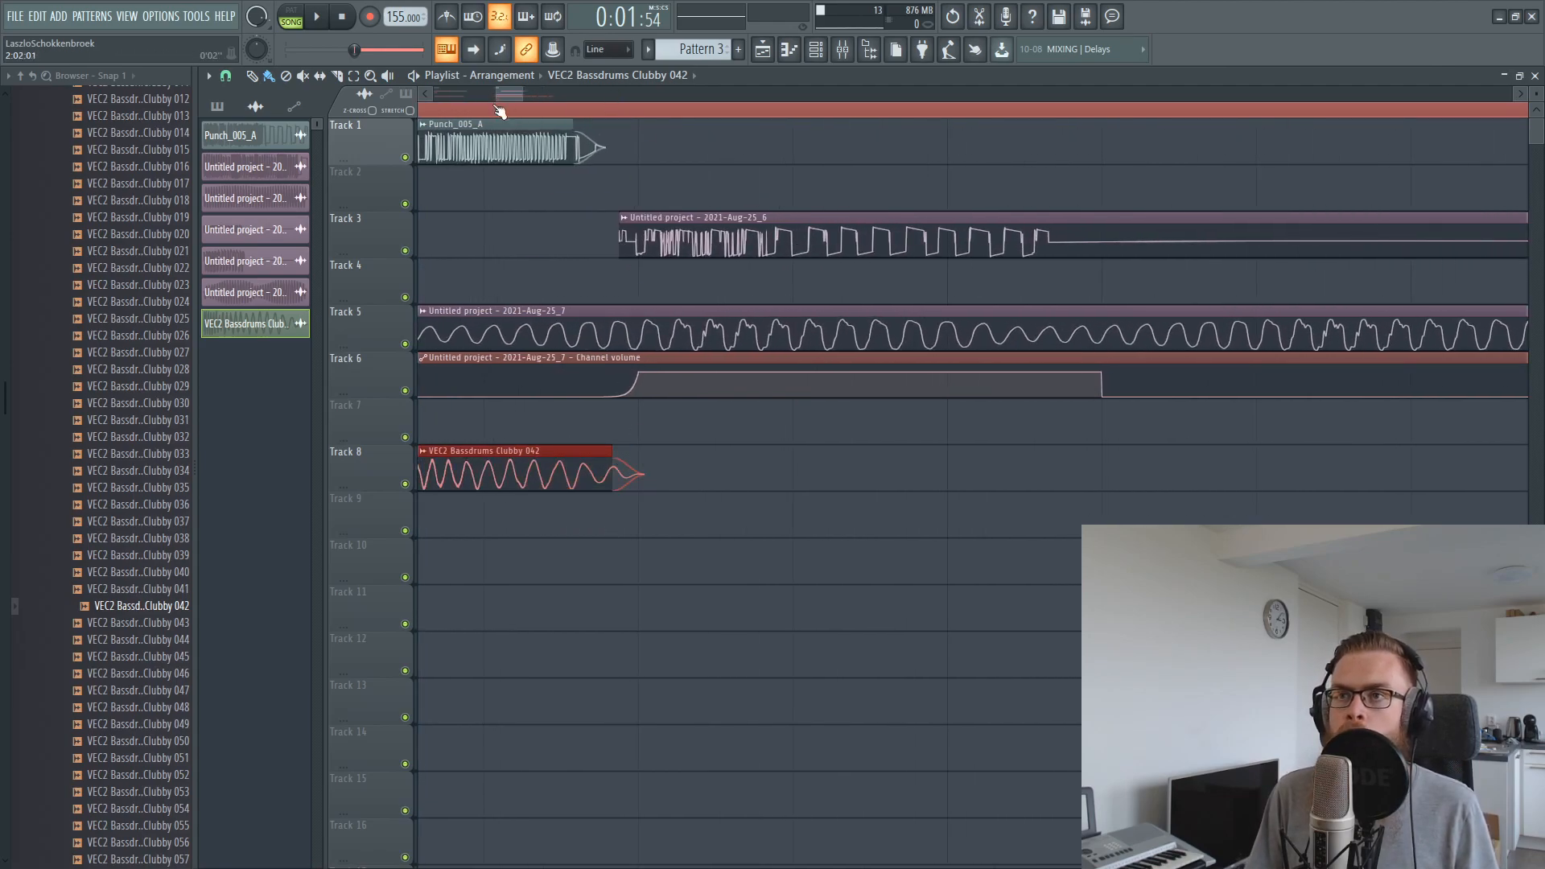
scroll(498, 110, down, 1)
drag(577, 460, 509, 402)
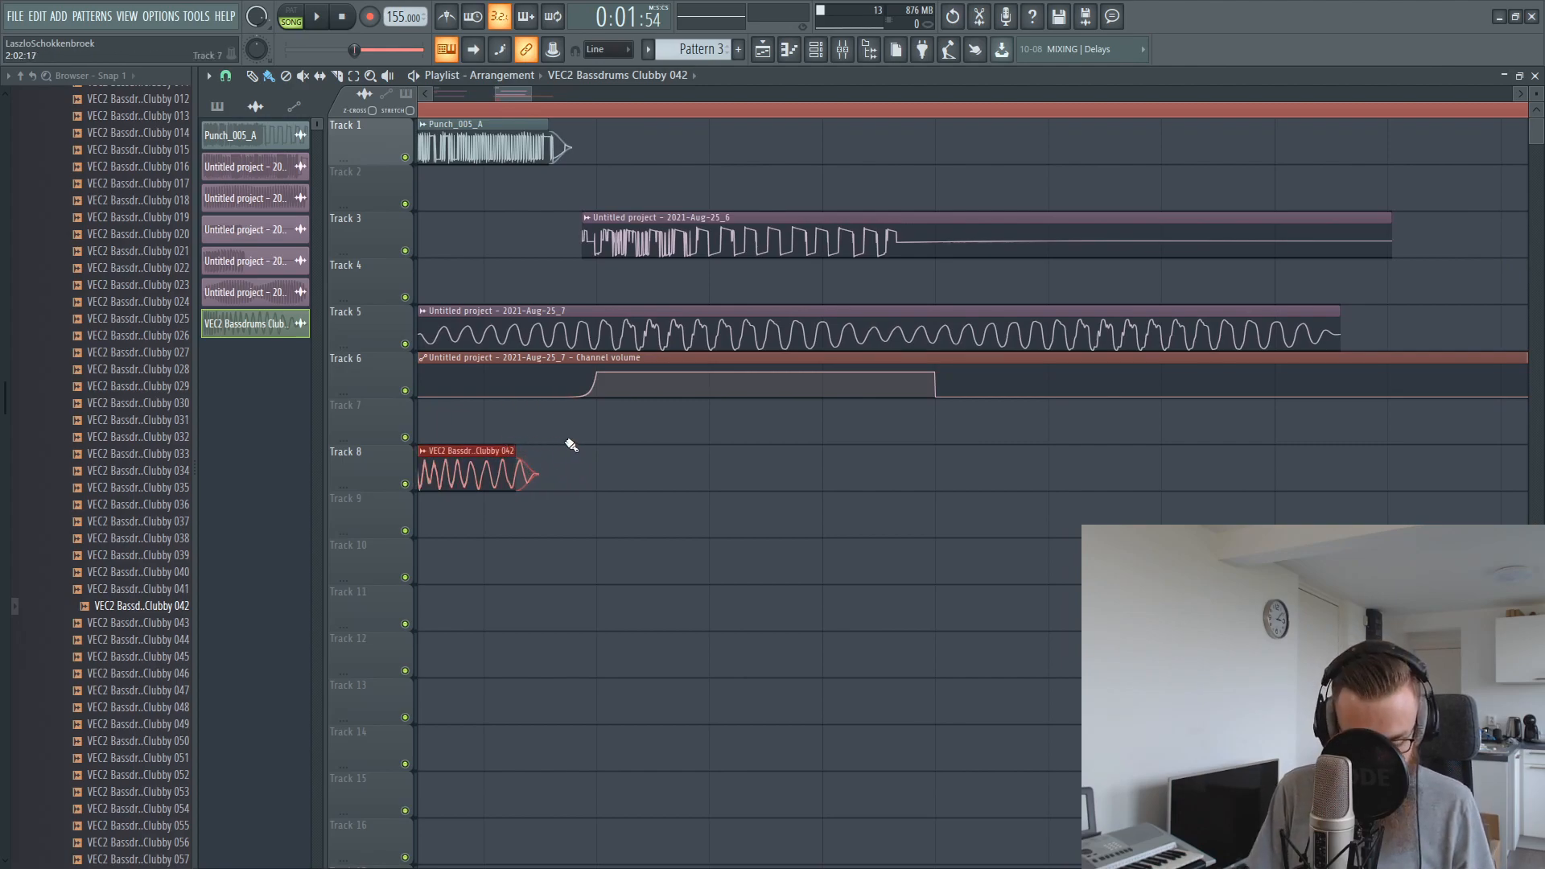
key(space)
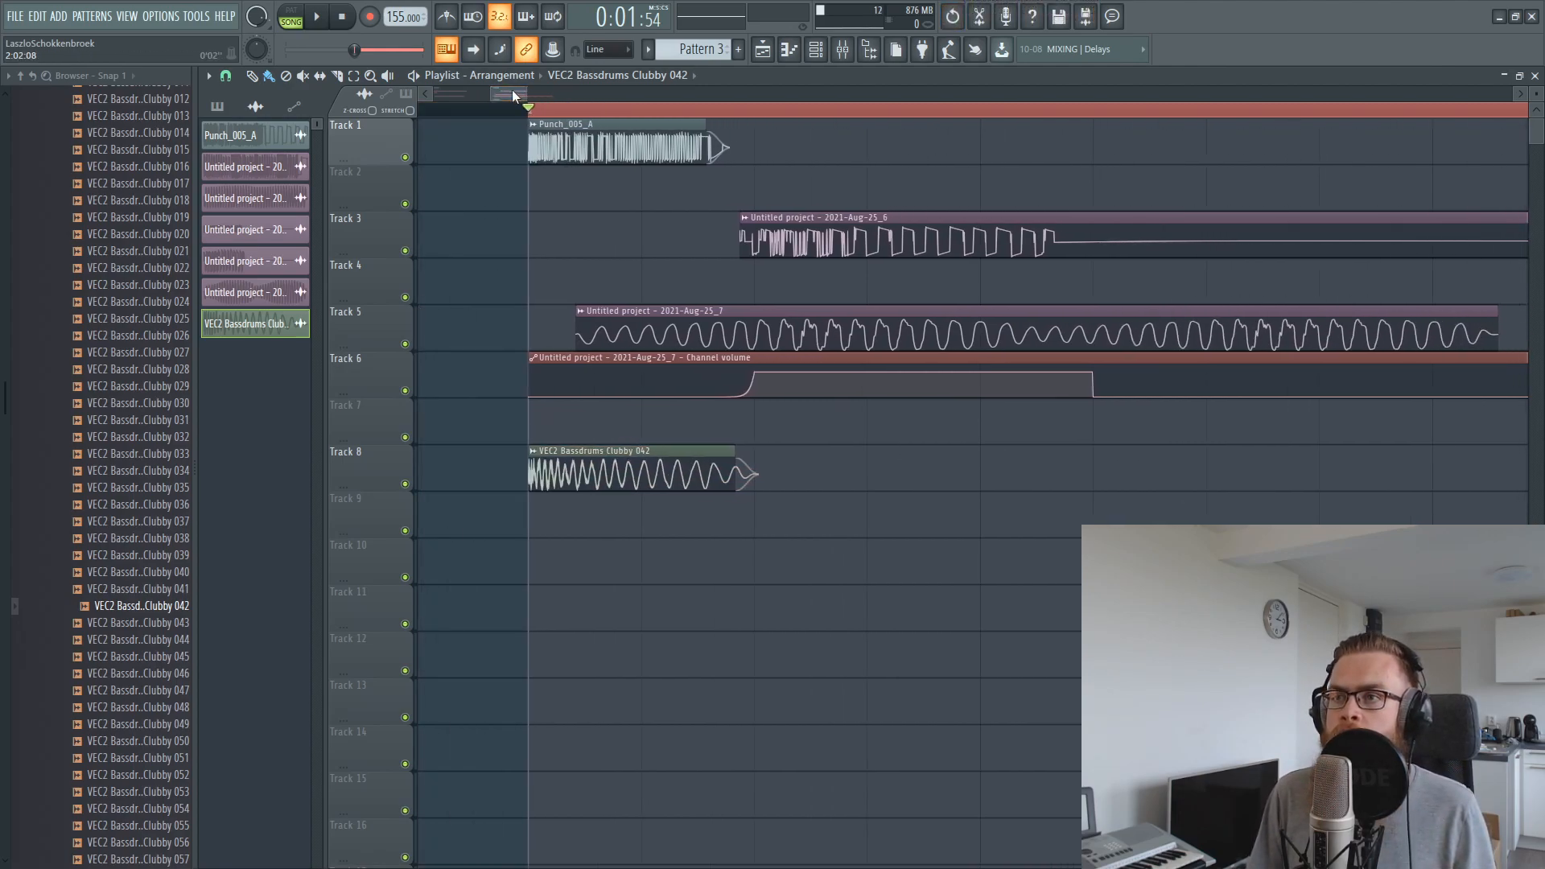
key(space)
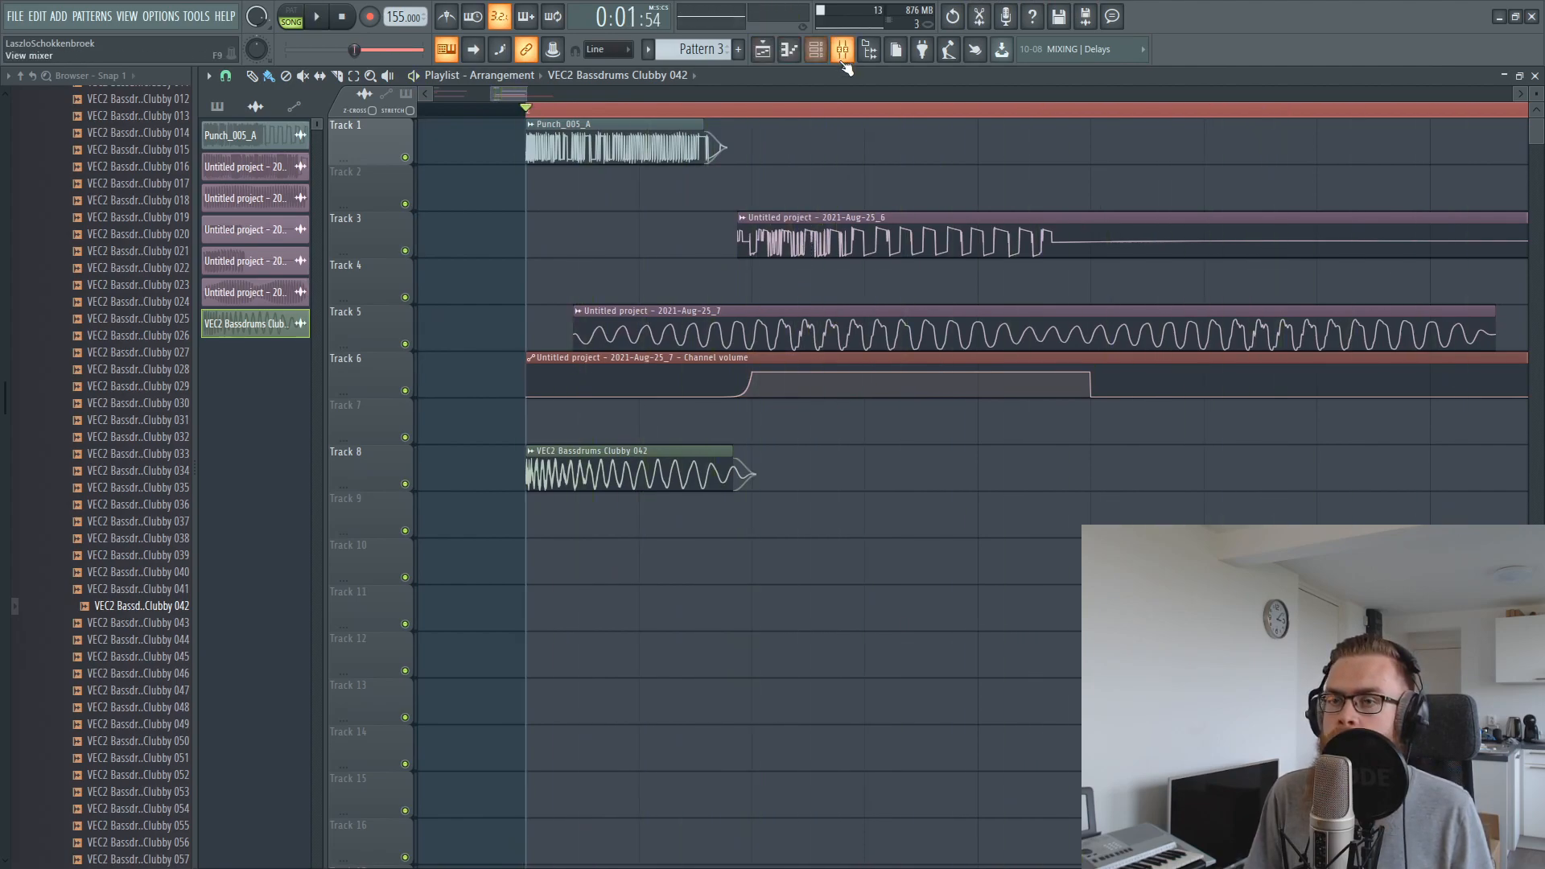
Lower the VEC2 Bassdrums Clubby 042 mixer level by ear against the soloed Punch_005_A
click(841, 49)
drag(586, 506, 586, 547)
key(space)
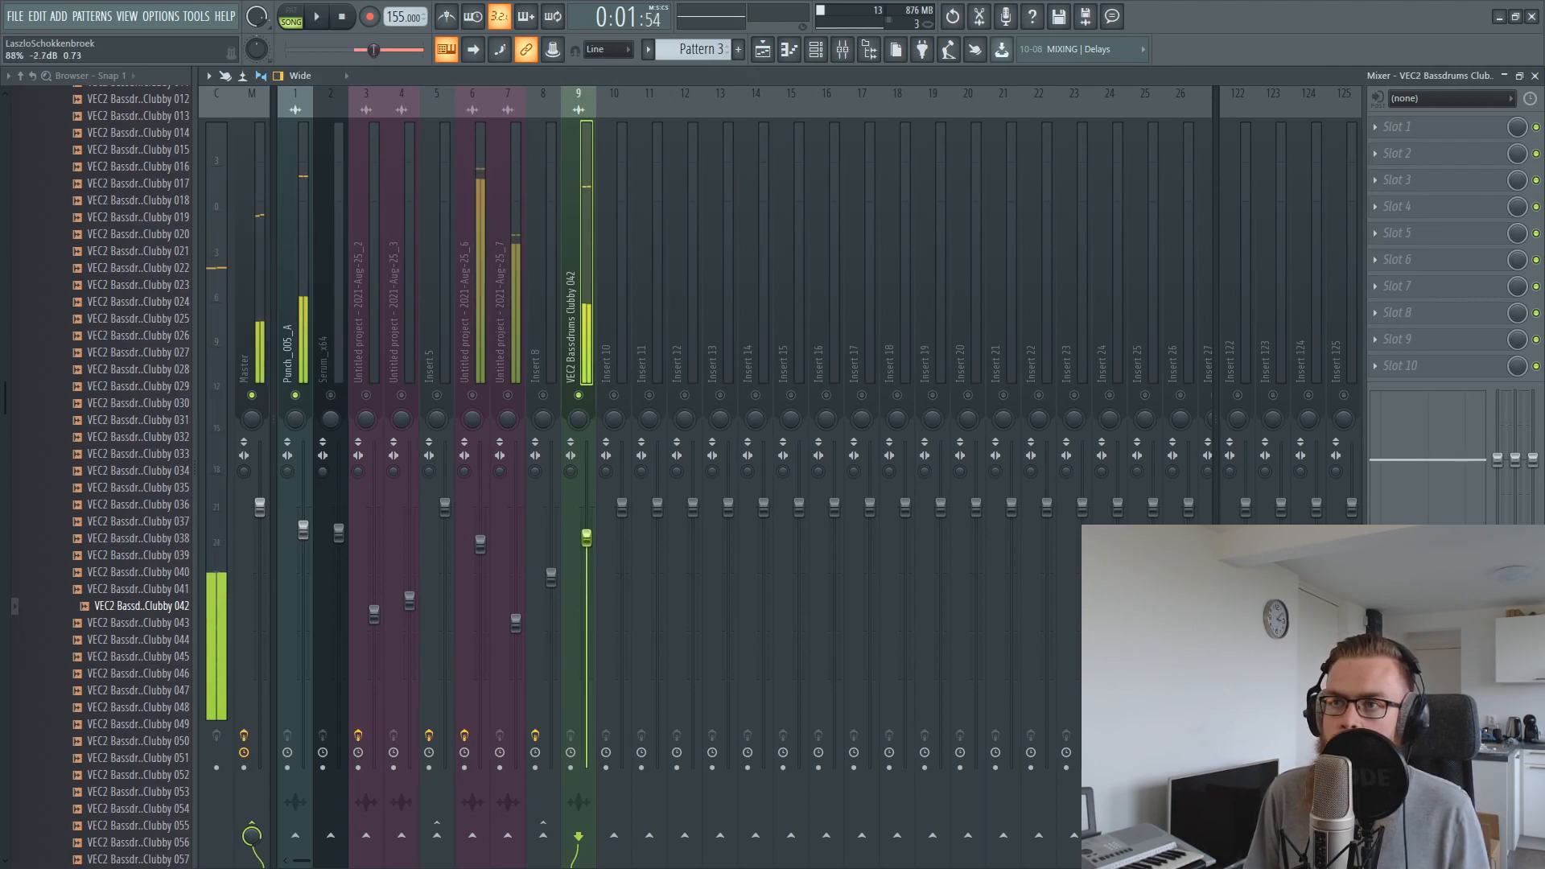
Re-enable the other mixer tracks and play bar 2 with all layers together
click(763, 50)
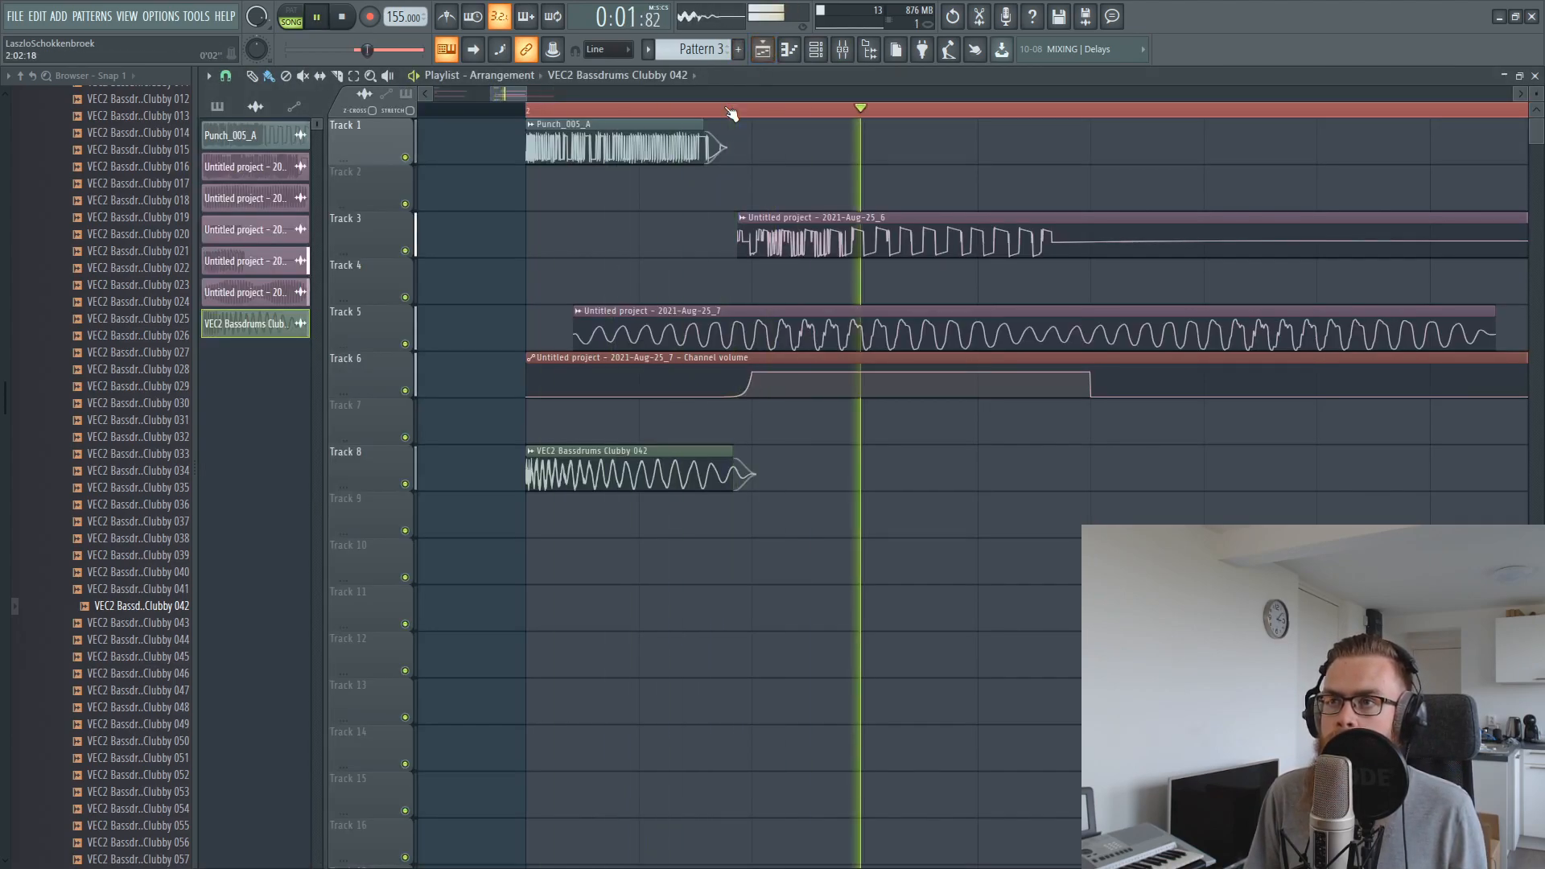
key(space)
scroll(958, 152, down, 3)
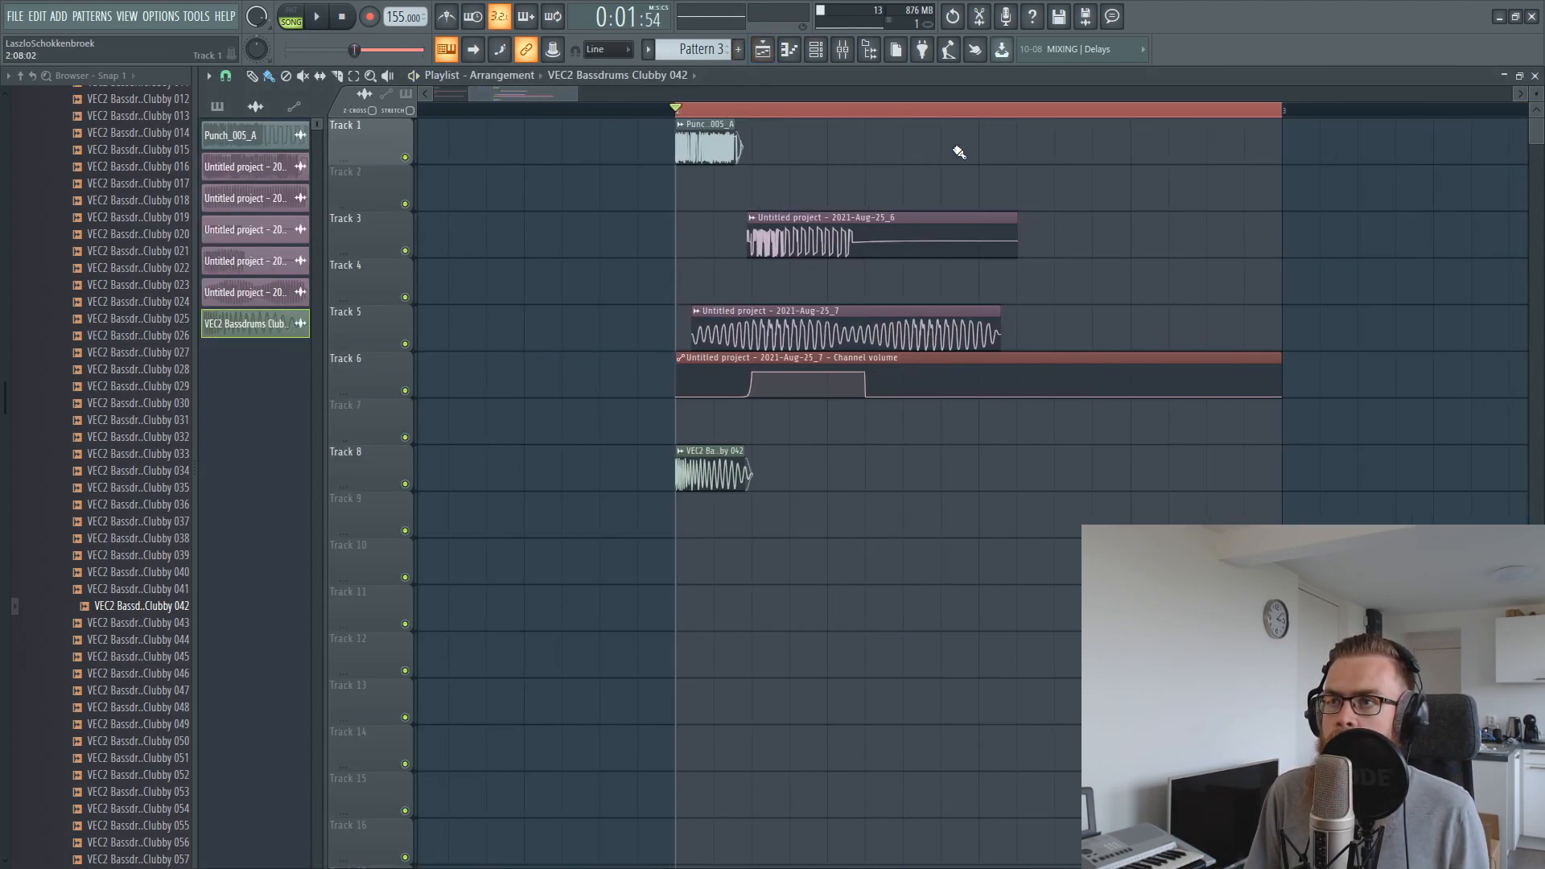
click(842, 50)
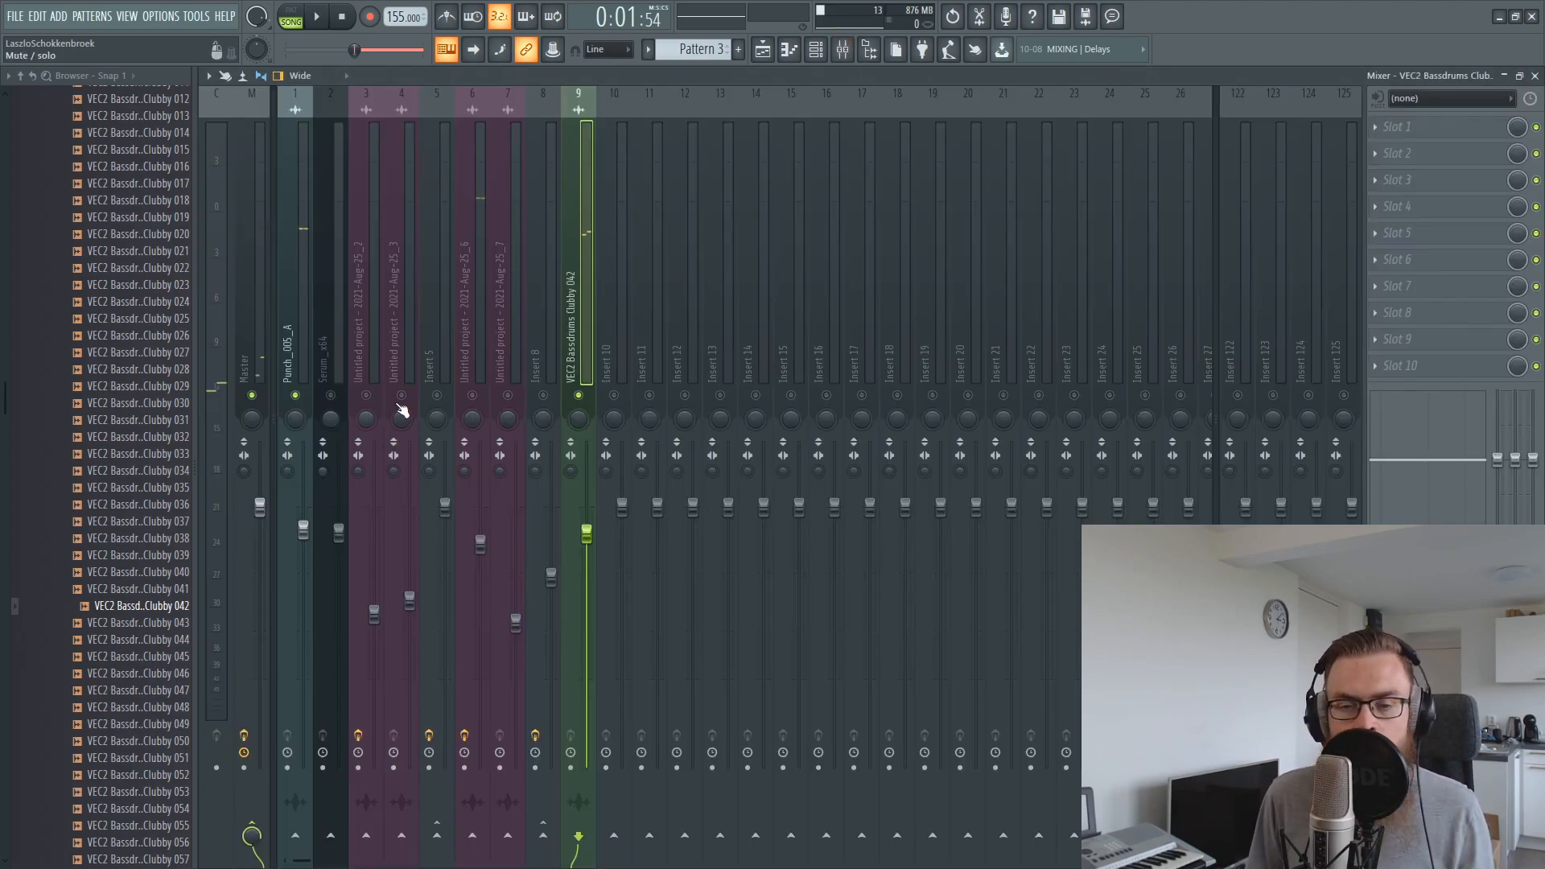
key(space)
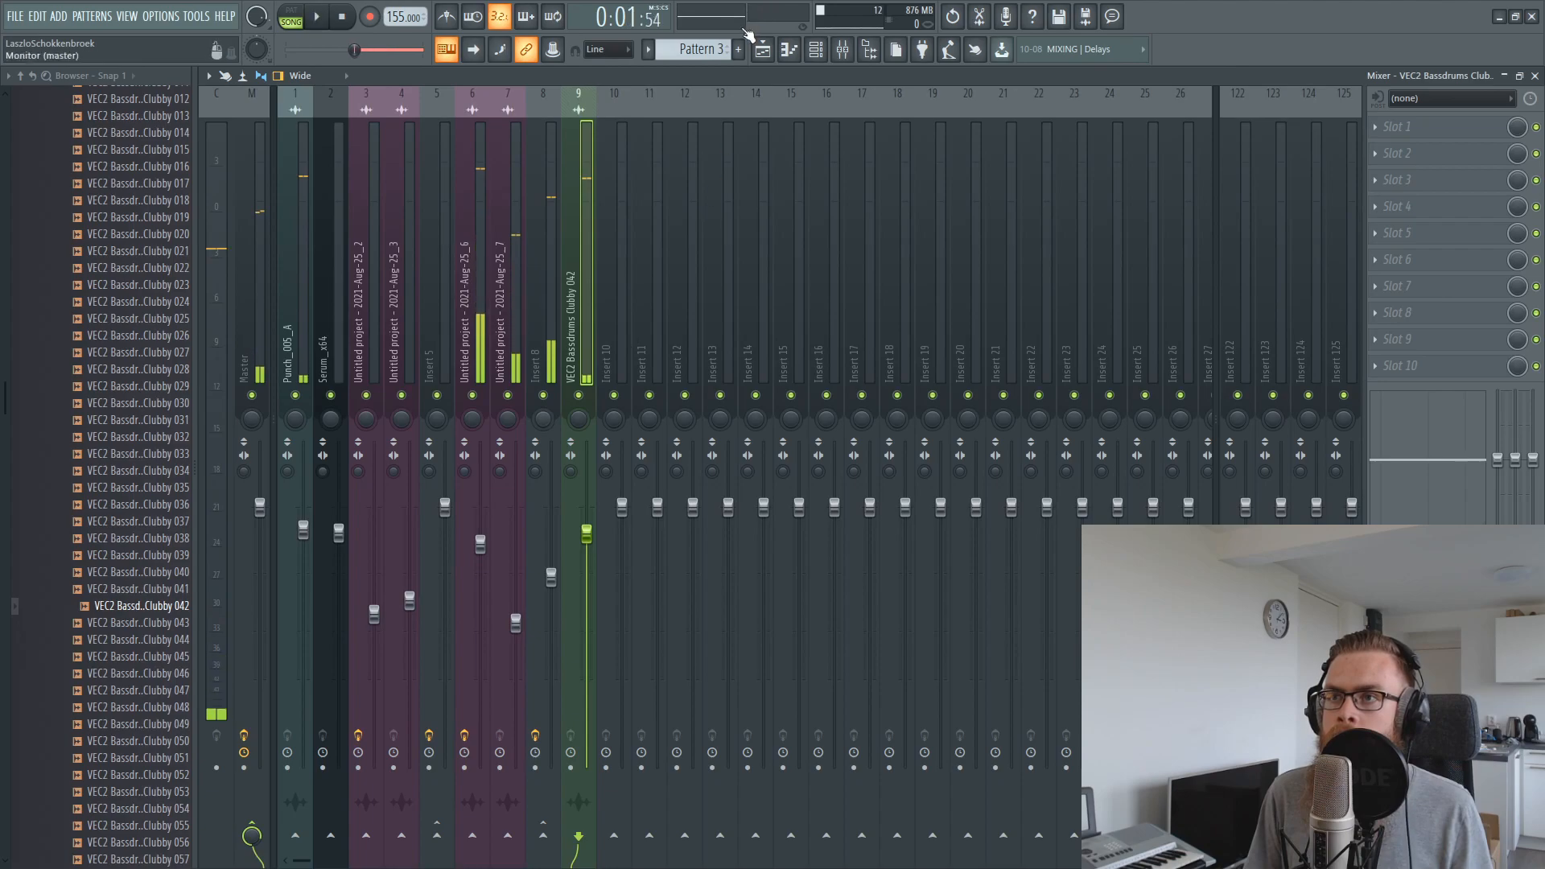
Pull the mixer levels of Punch_005_A, insert 8 and VEC2 Bassdrums Clubby 042 down to minimum together
click(296, 275)
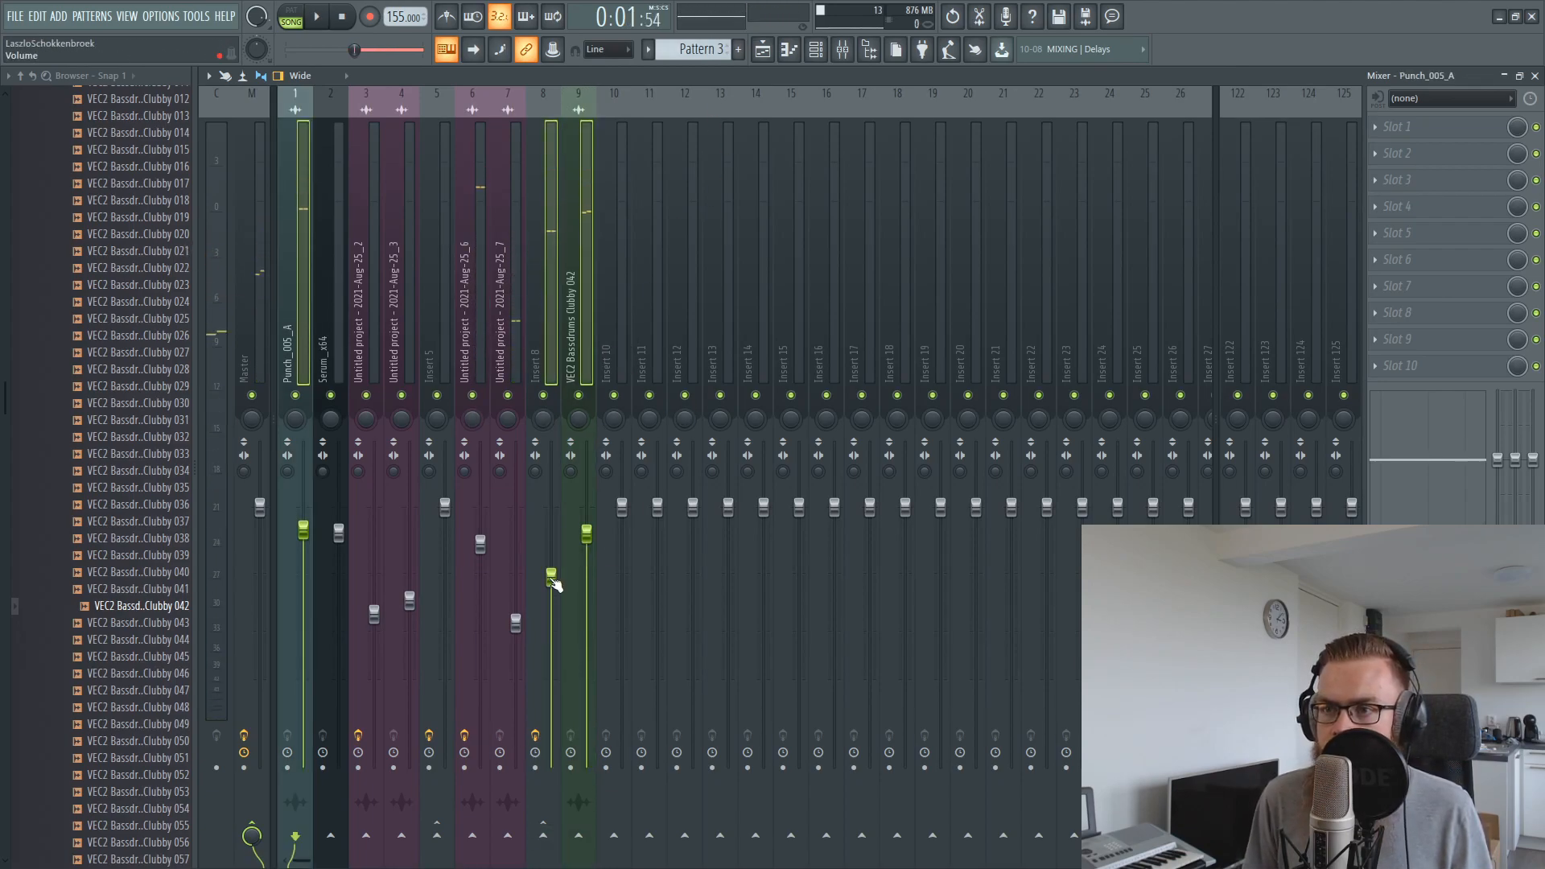
drag(551, 576, 551, 766)
click(317, 341)
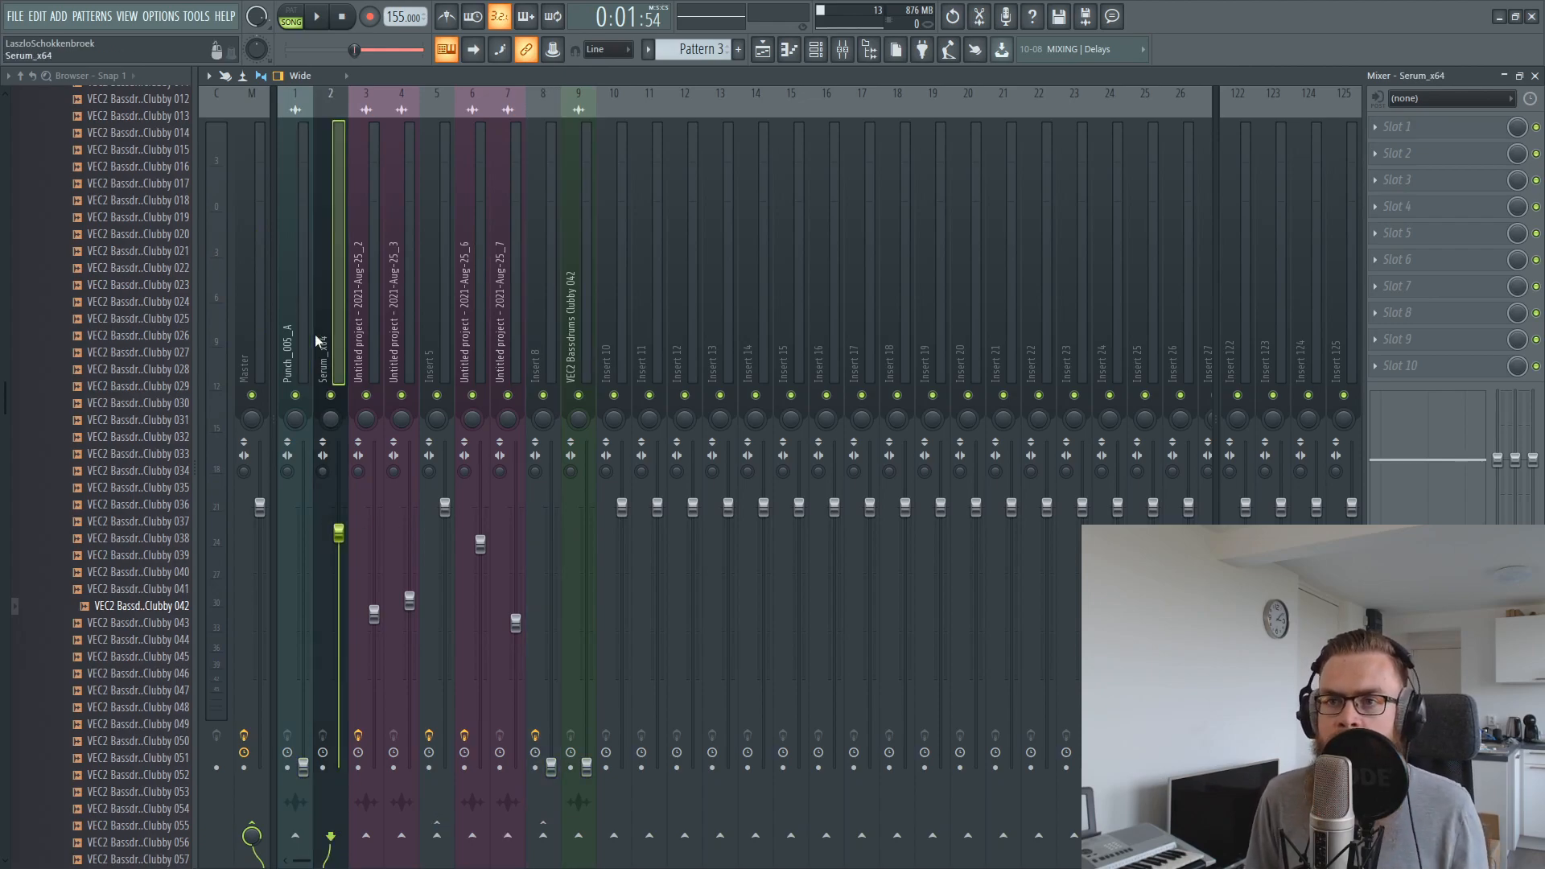
Collapse the expanded Vengeance and Samples folders in the file browser
scroll(81, 336, up, 10)
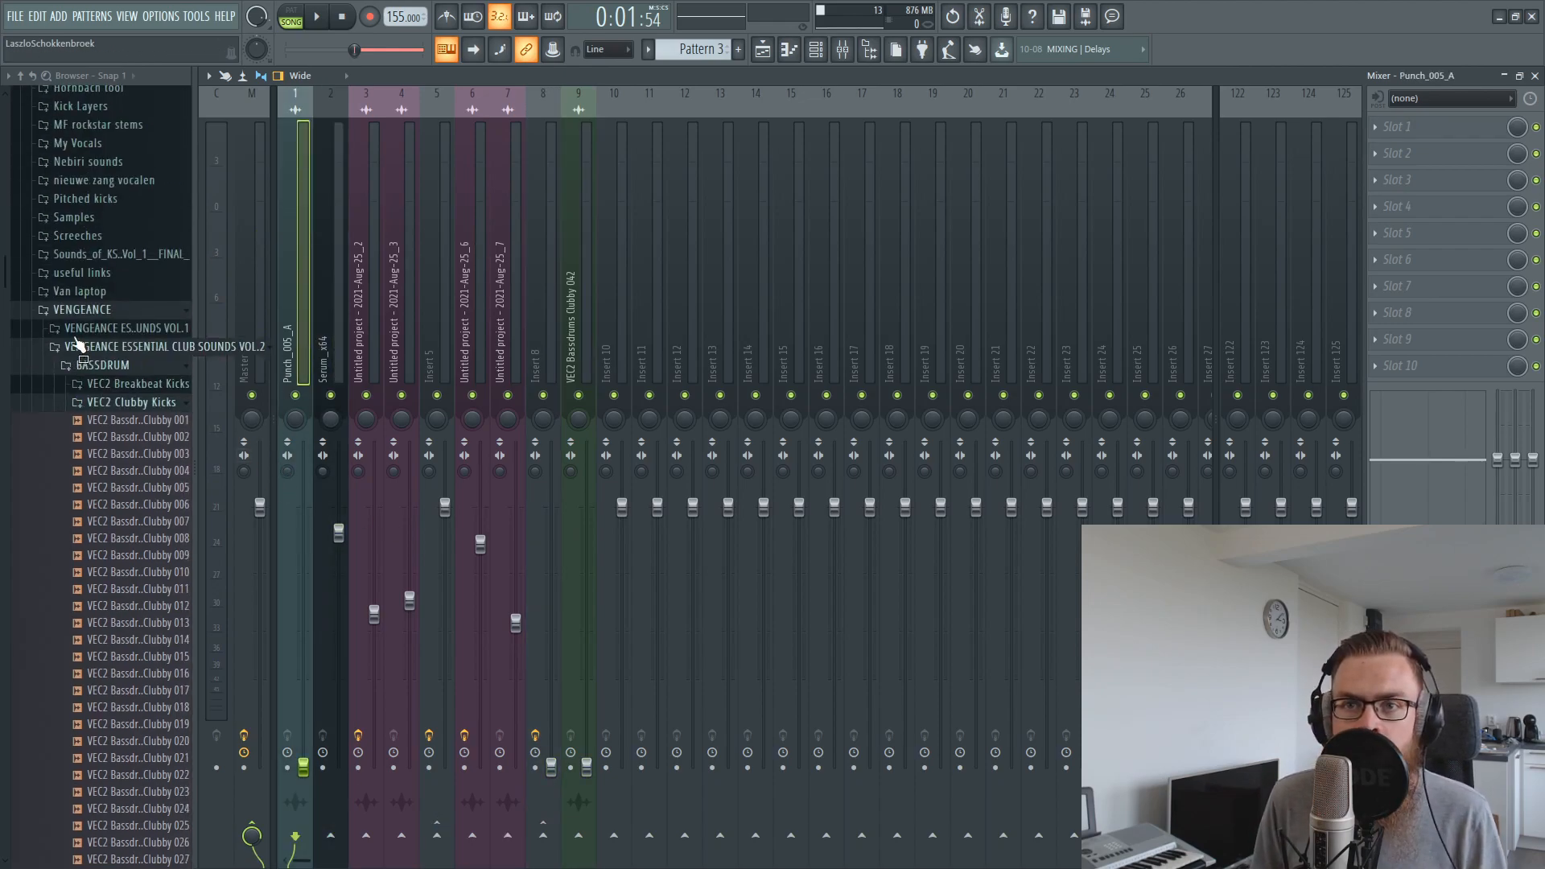
click(83, 312)
scroll(89, 337, up, 7)
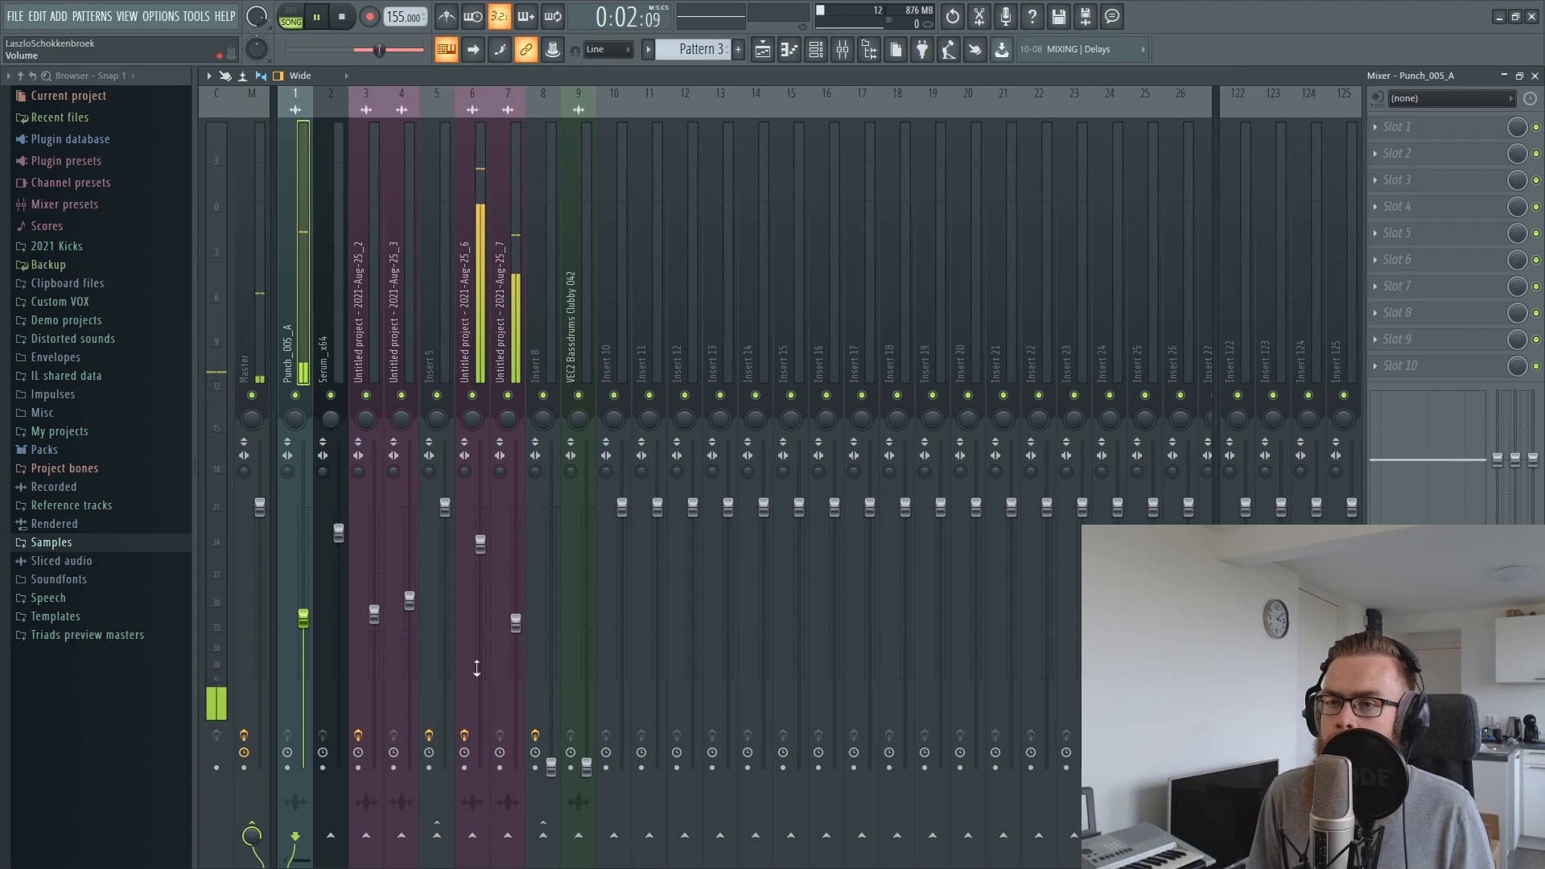
Raise the mixer levels of VEC2 Bassdrums Clubby 042 and Punch_005_A from silence by ear during playback
drag(588, 769, 587, 674)
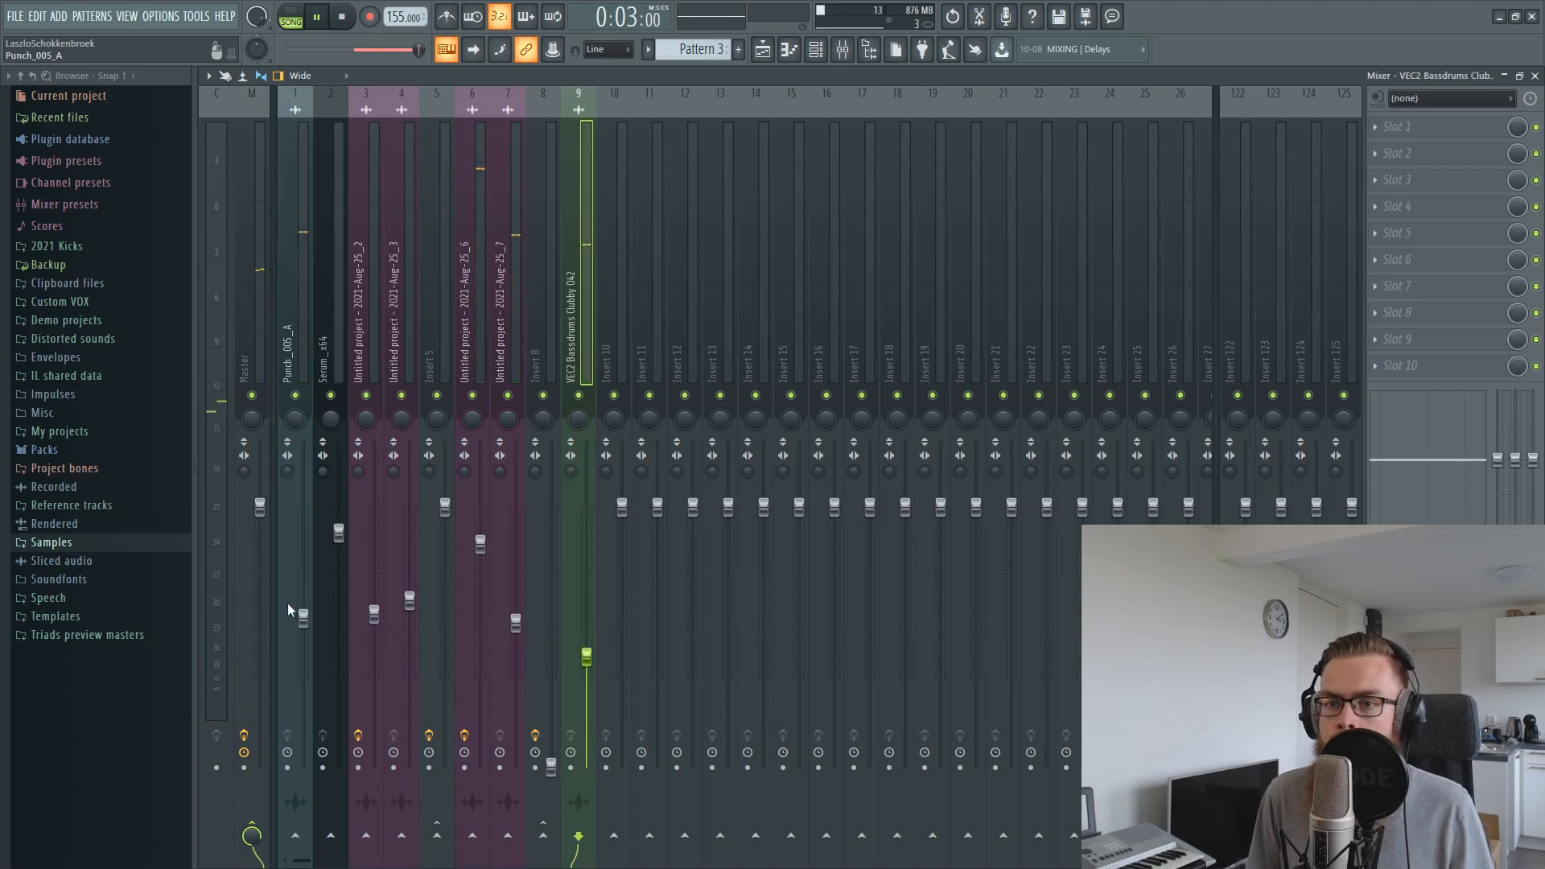
drag(303, 617, 303, 595)
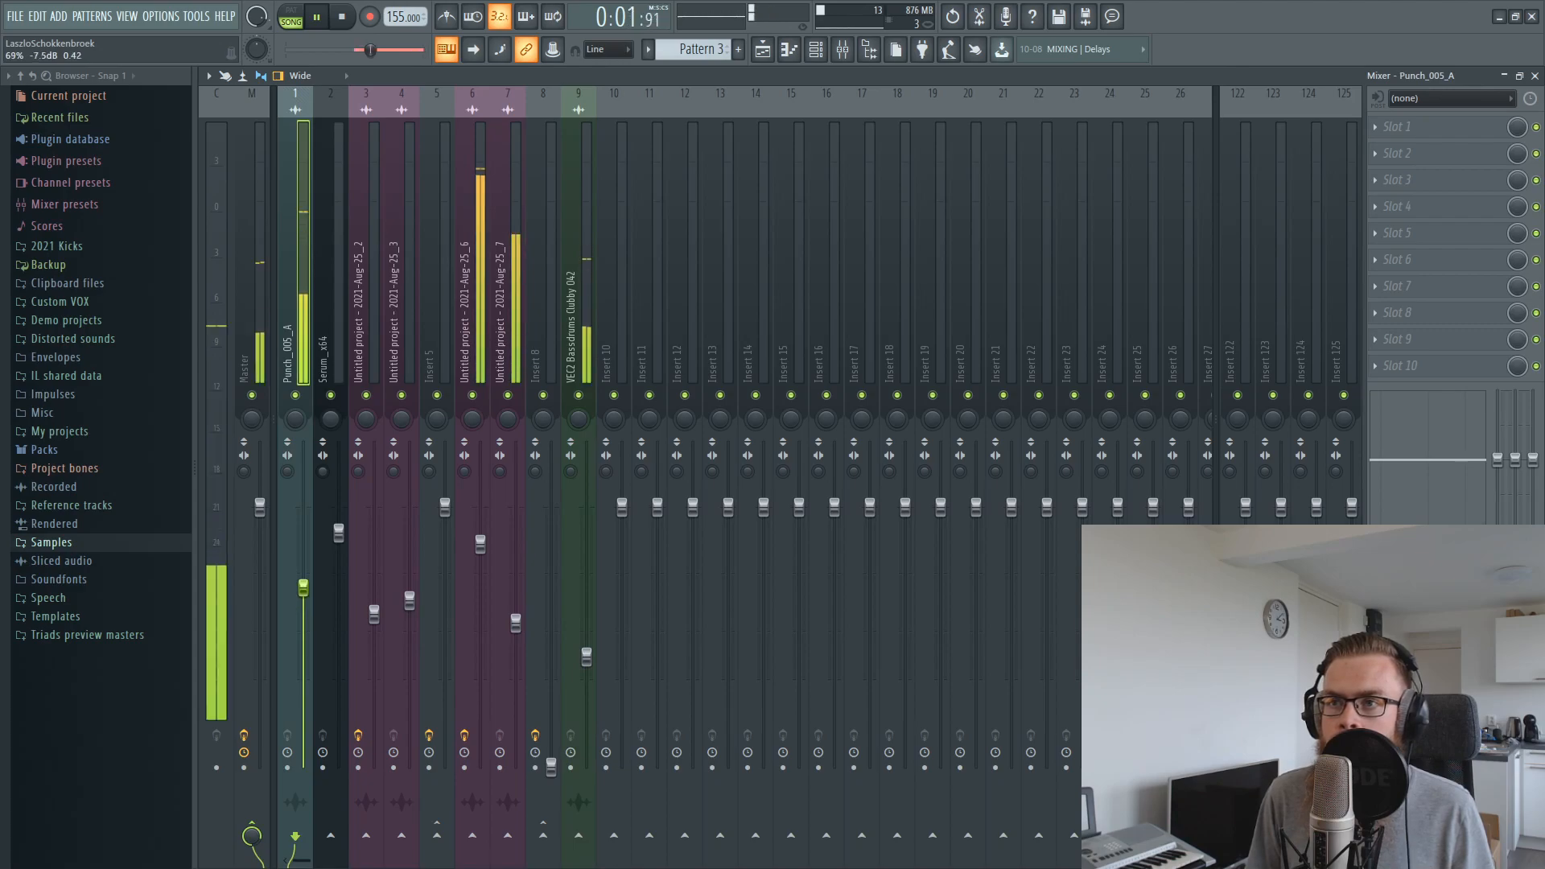
drag(586, 657, 587, 613)
Set the POGO precomputed effect of the VEC2 Bassdrums Clubby 042 sample to a small negative amount by ear during playback
click(760, 49)
double_click(707, 476)
key(space)
click(445, 279)
key(space)
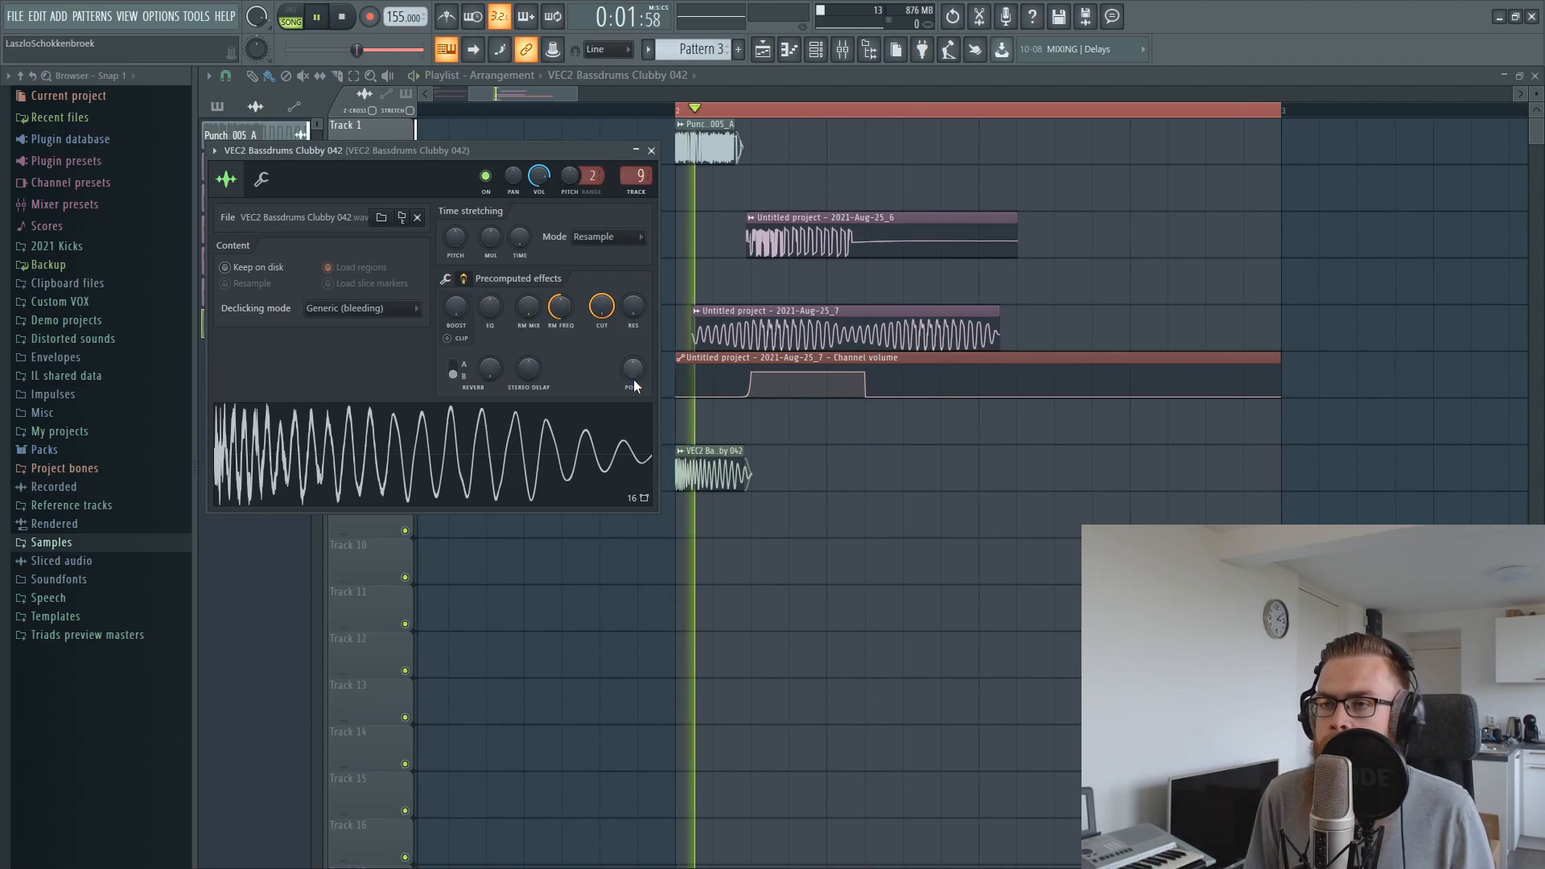
drag(633, 369, 625, 372)
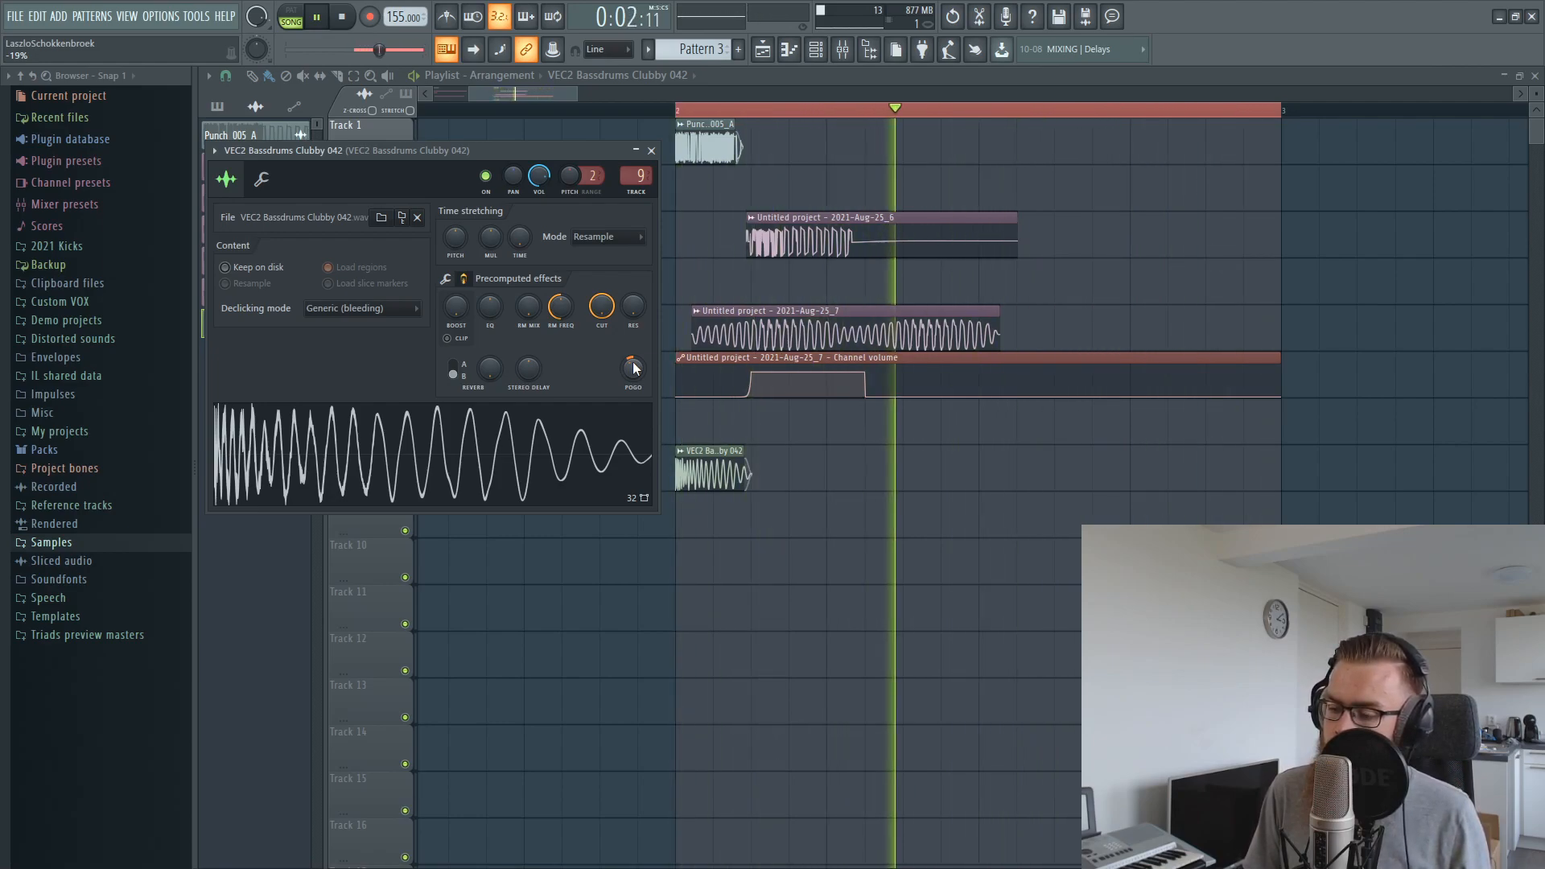
drag(634, 368, 632, 375)
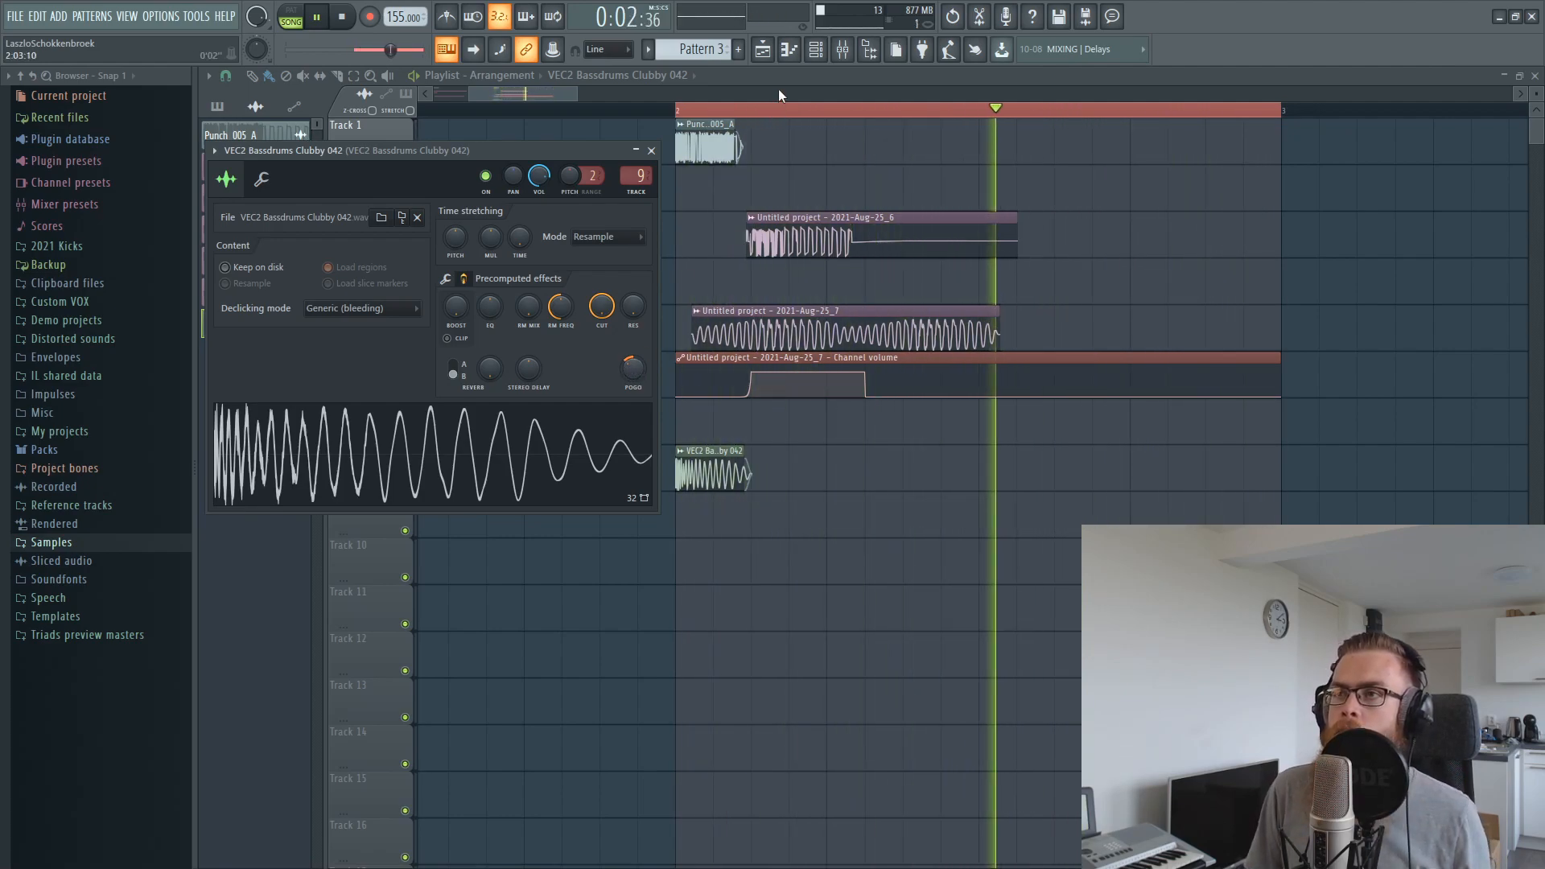
key(Escape)
key(space)
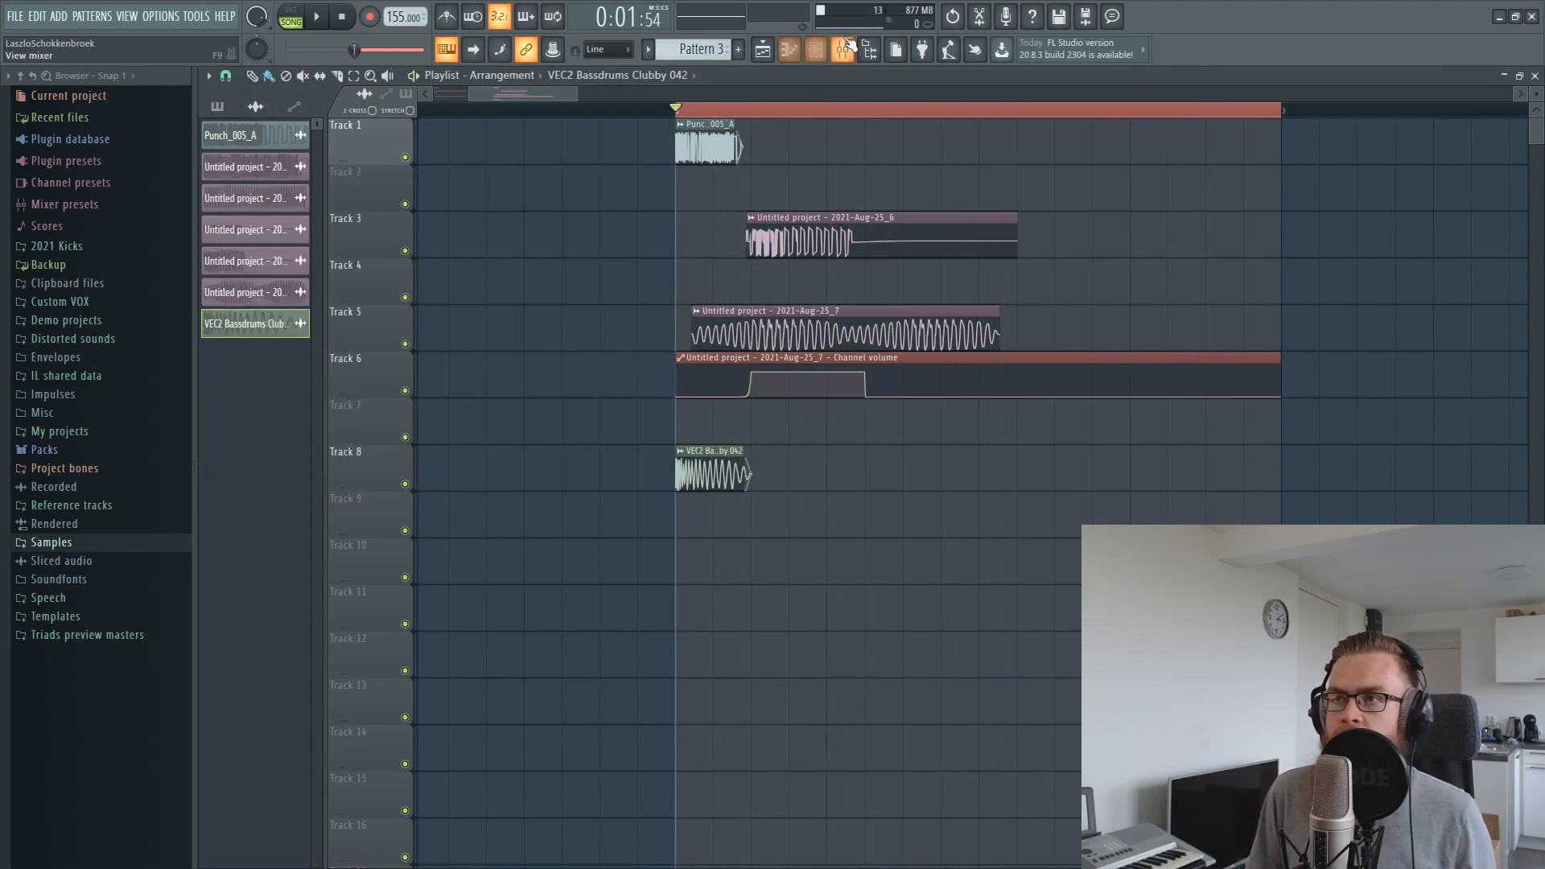
Set the Punch_005_A mixer level to about -7.1 dB and raise insert 8 from silence to about -8.6 dB during playback
click(843, 56)
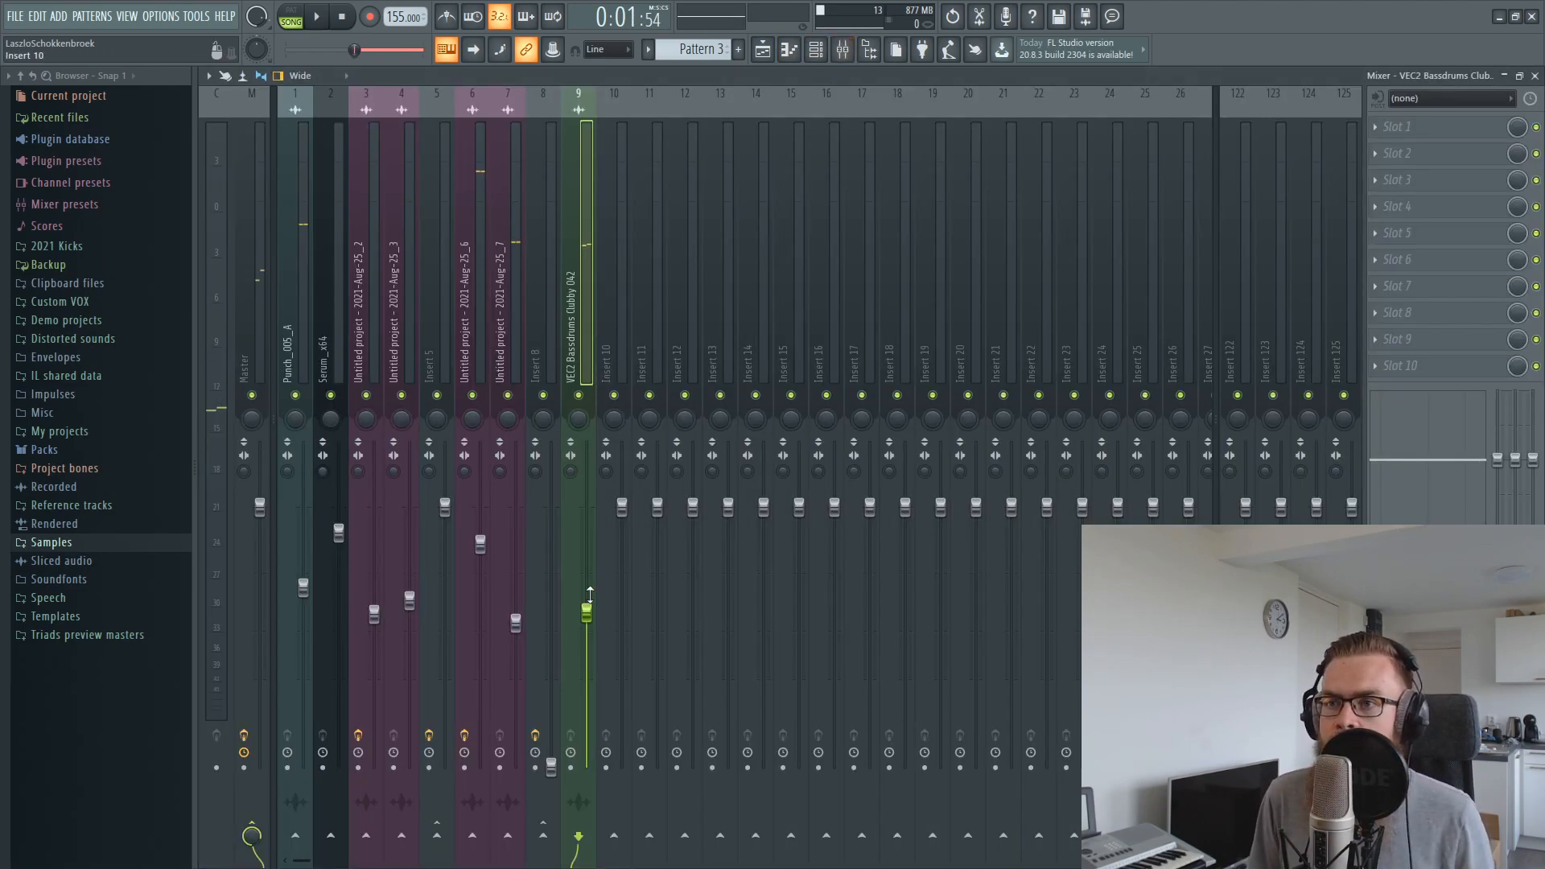
key(space)
drag(303, 589, 302, 582)
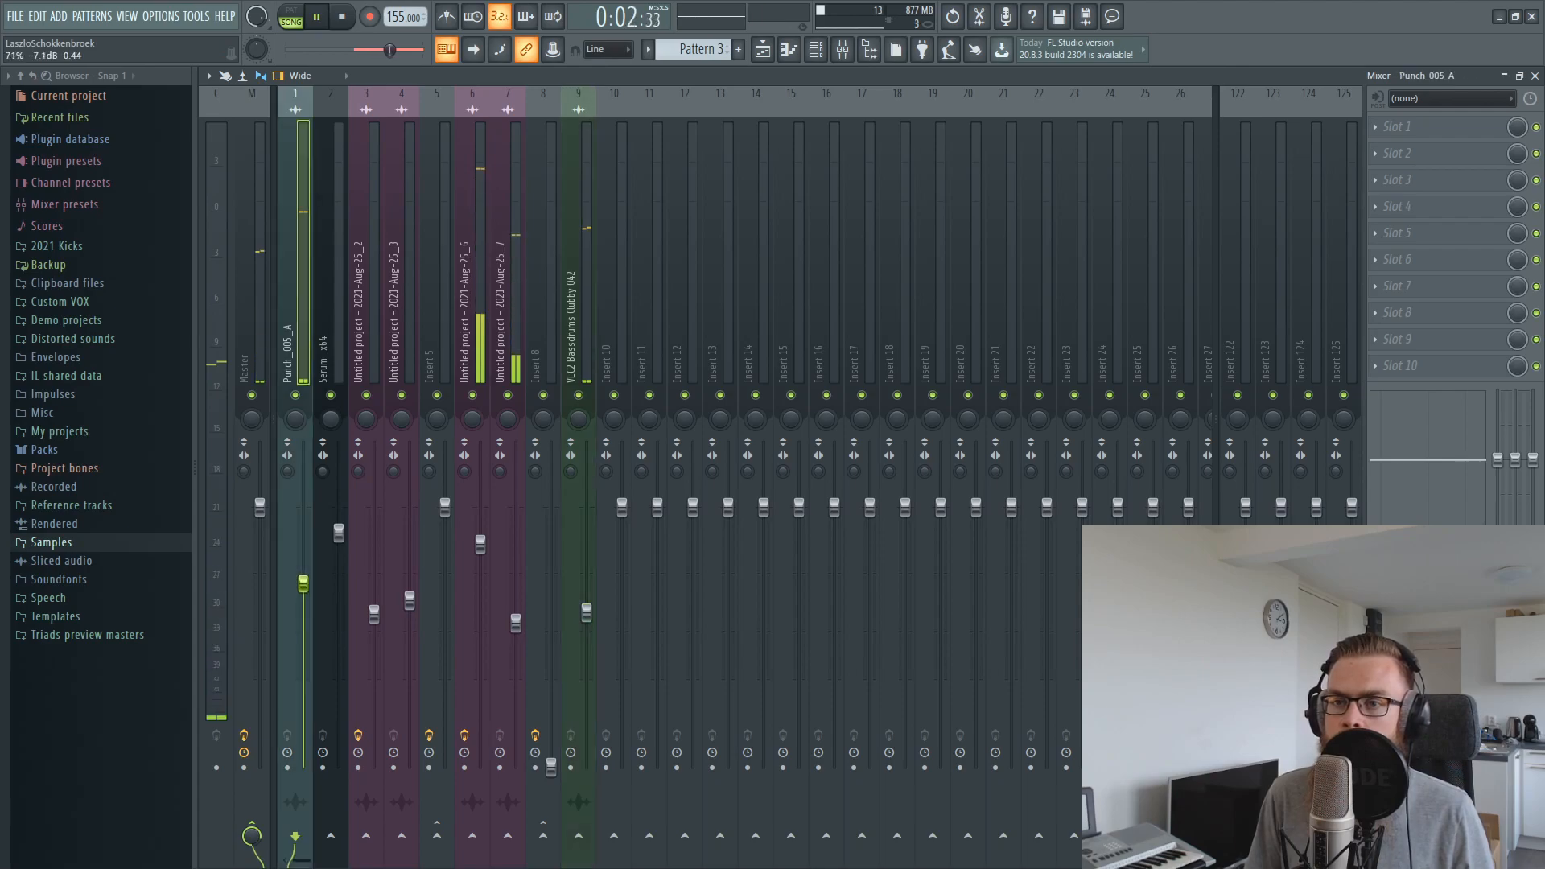
drag(551, 767, 551, 628)
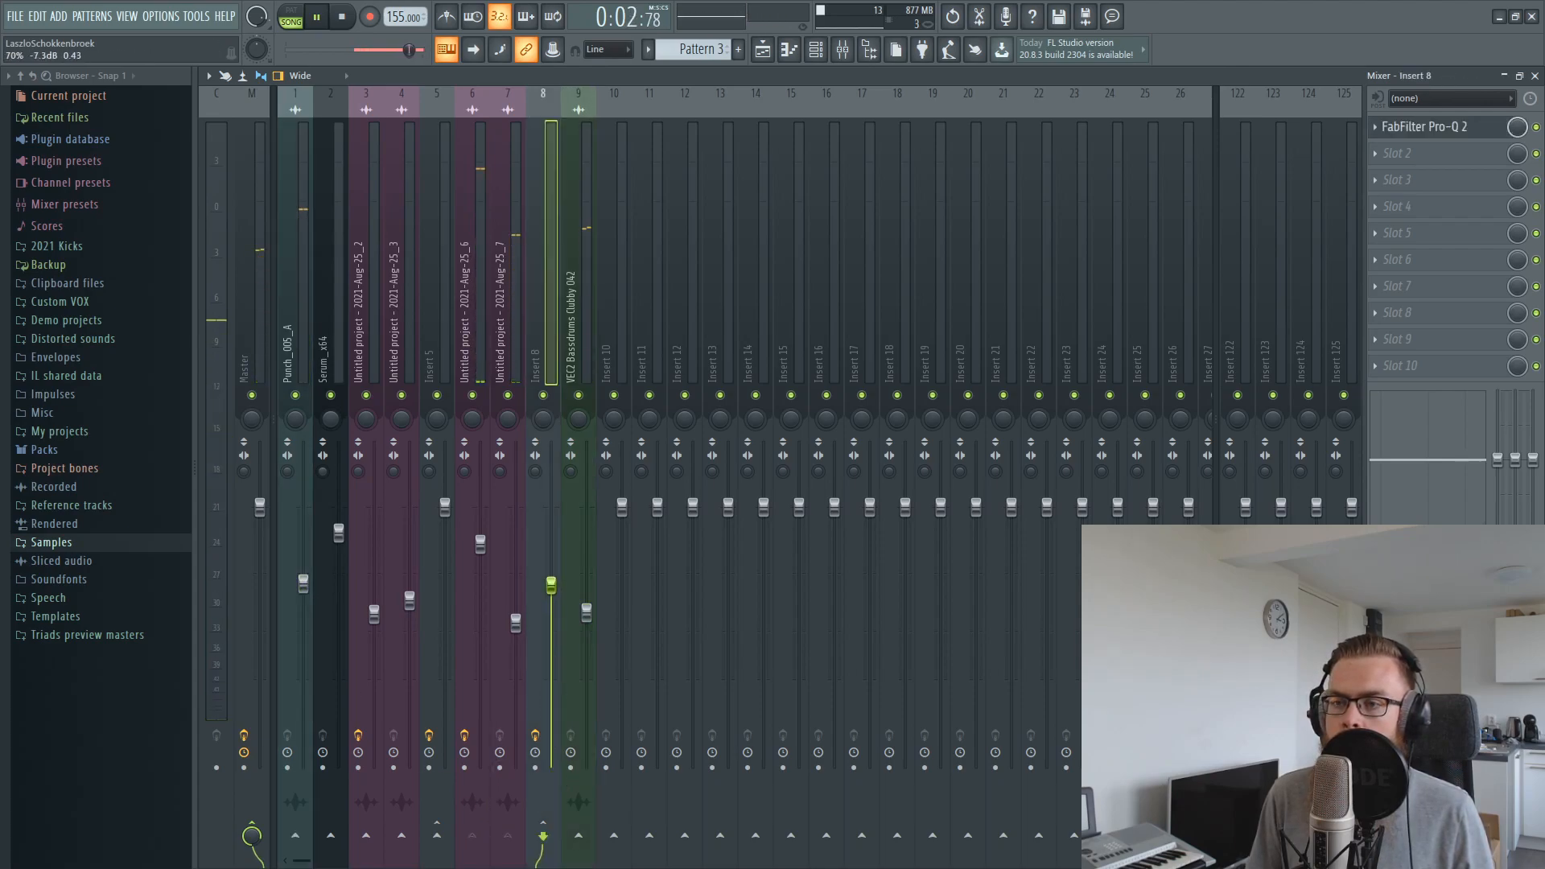
drag(551, 569, 552, 574)
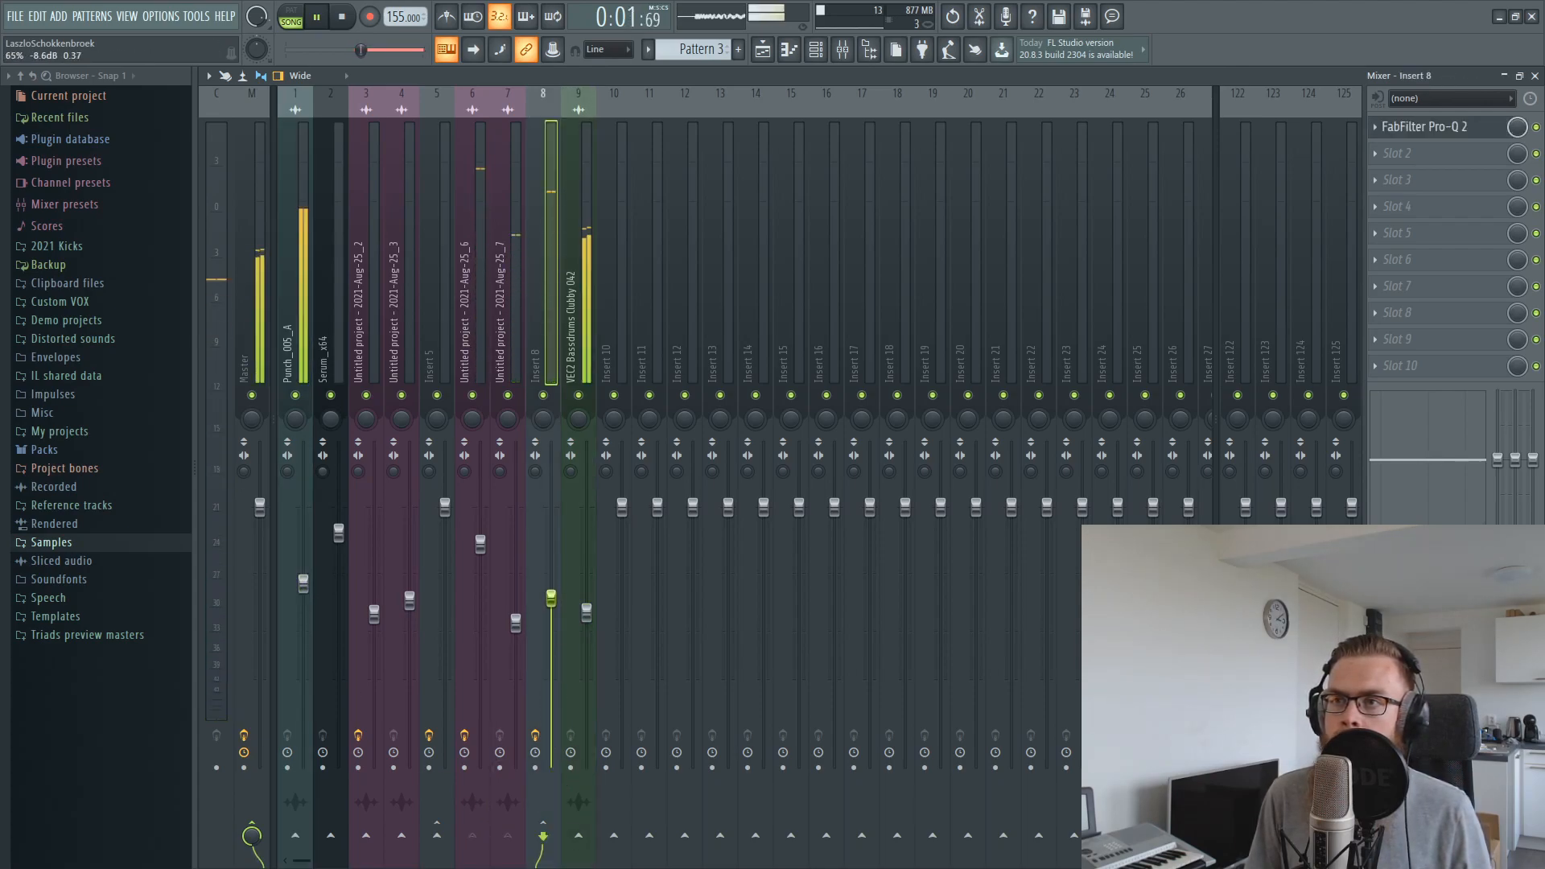
Route the Punch_005_A and VEC2 Bassdrums Clubby 042 mixer tracks together to insert 10 instead of the master
click(580, 274)
key(space)
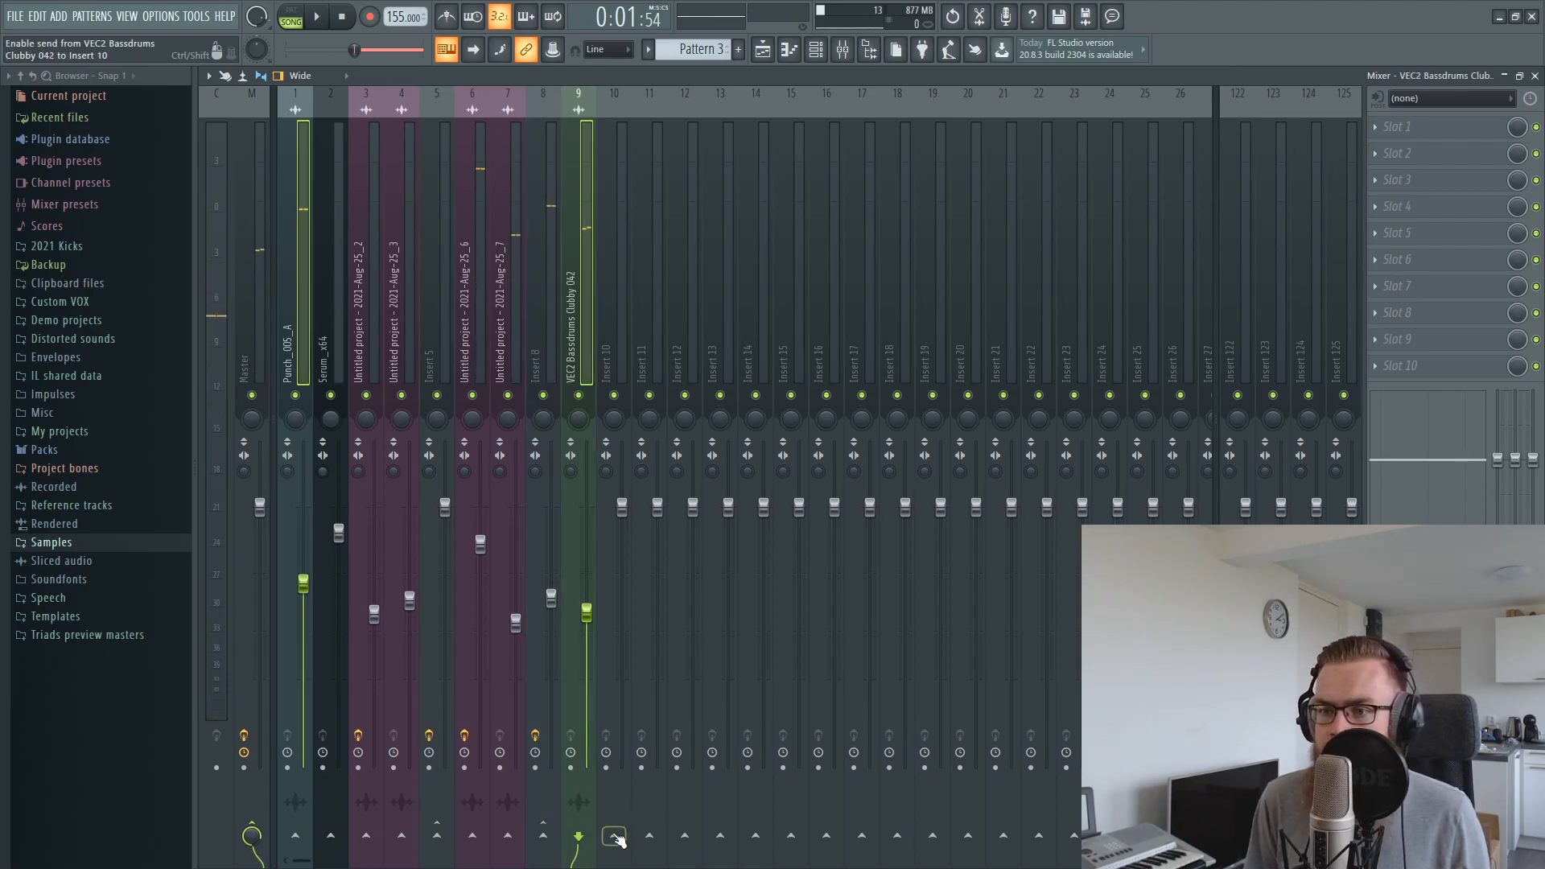
click(642, 808)
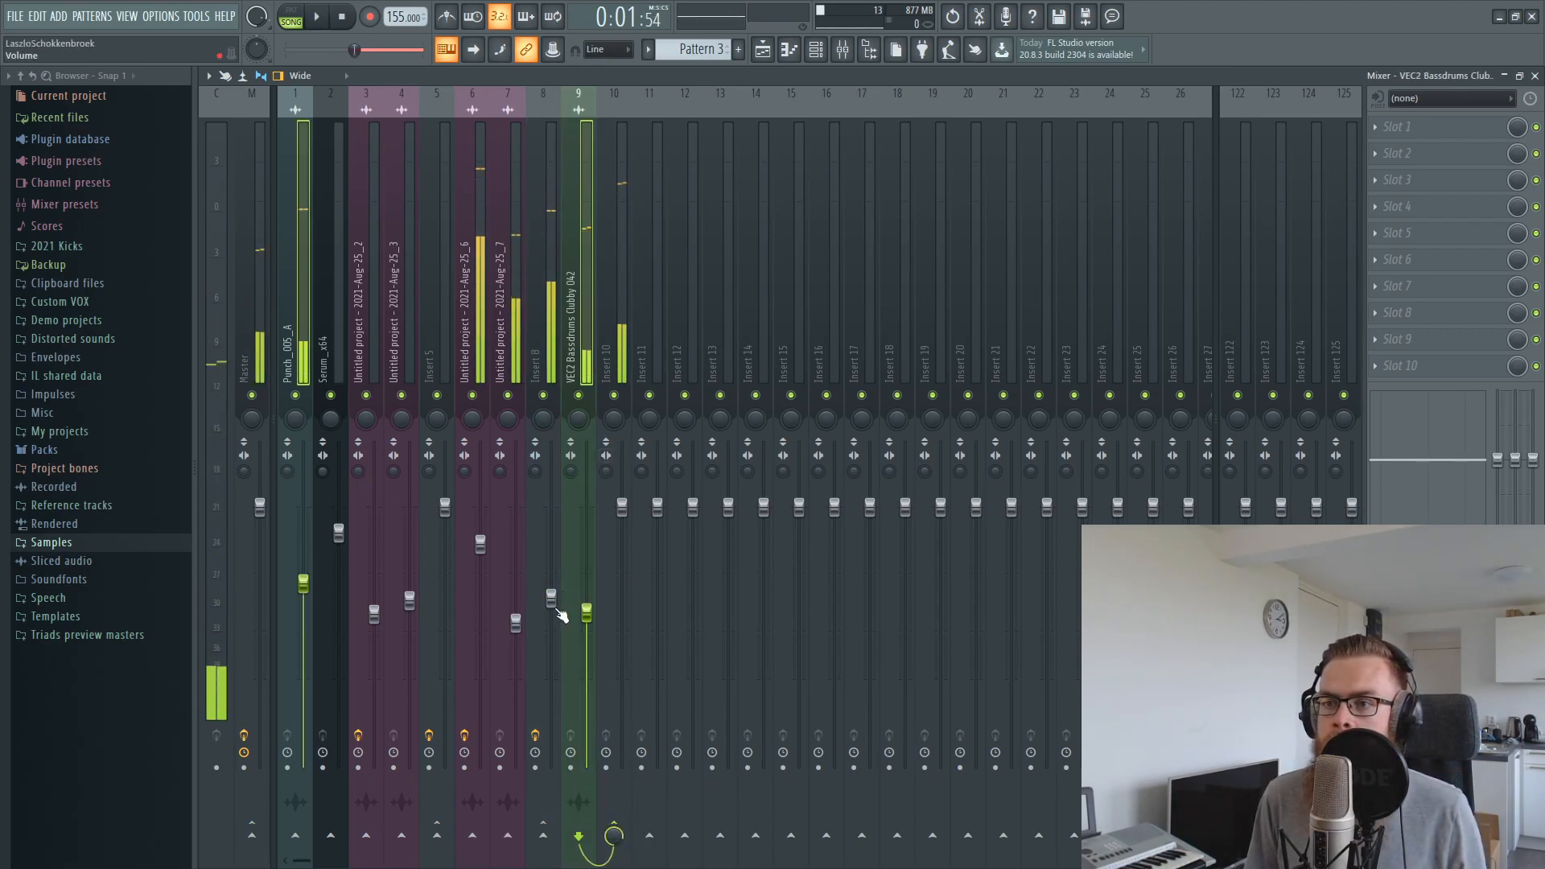
Raise the mixer level of insert 8 by ear during playback and return to the playlist
drag(551, 598, 551, 555)
key(space)
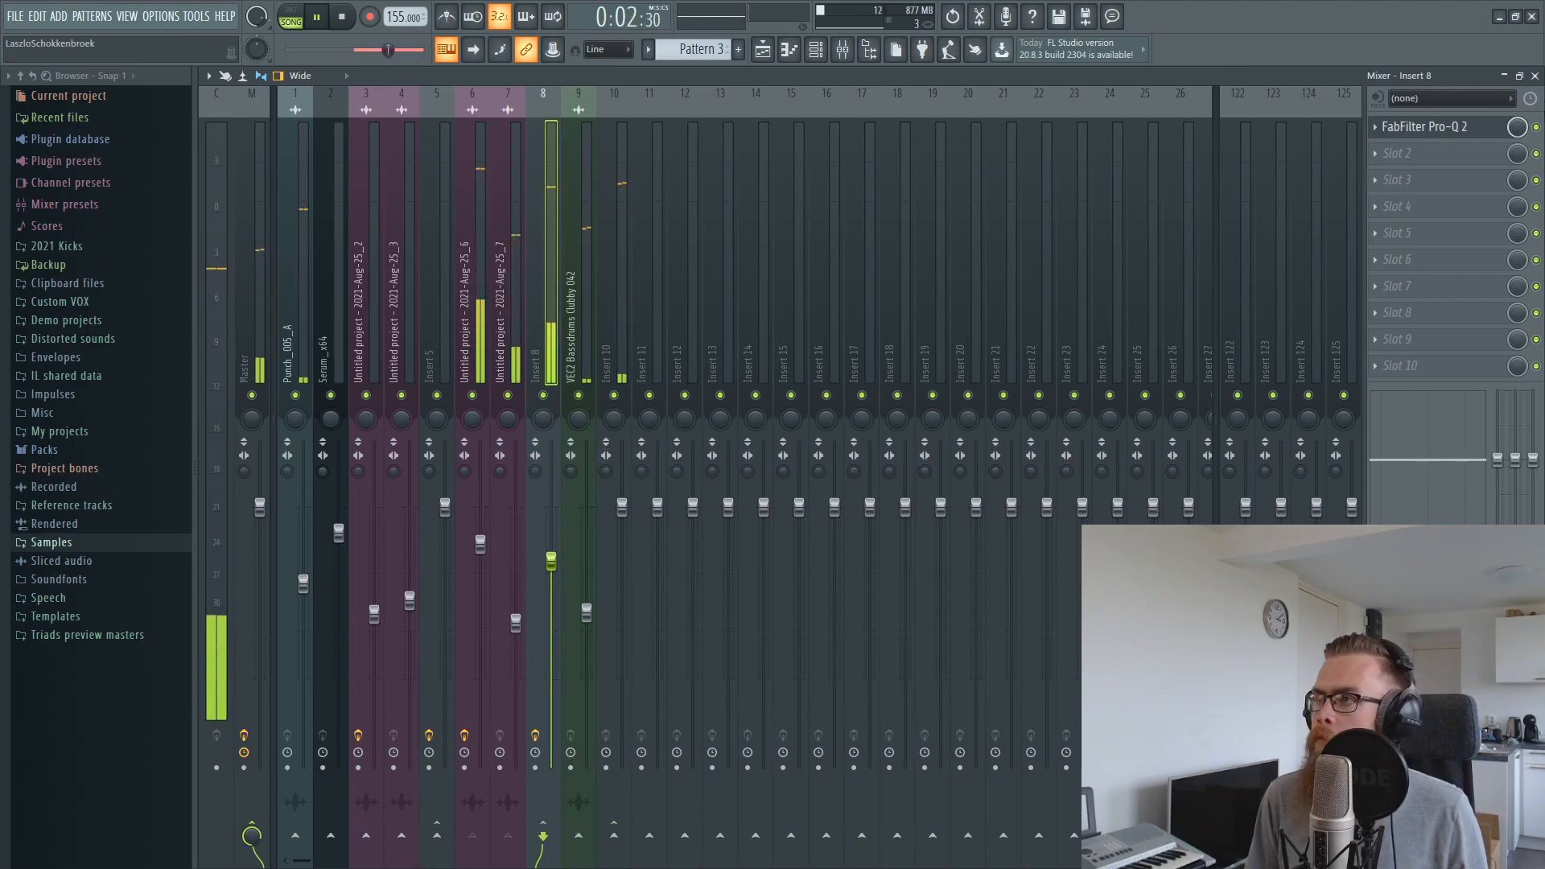
click(1534, 76)
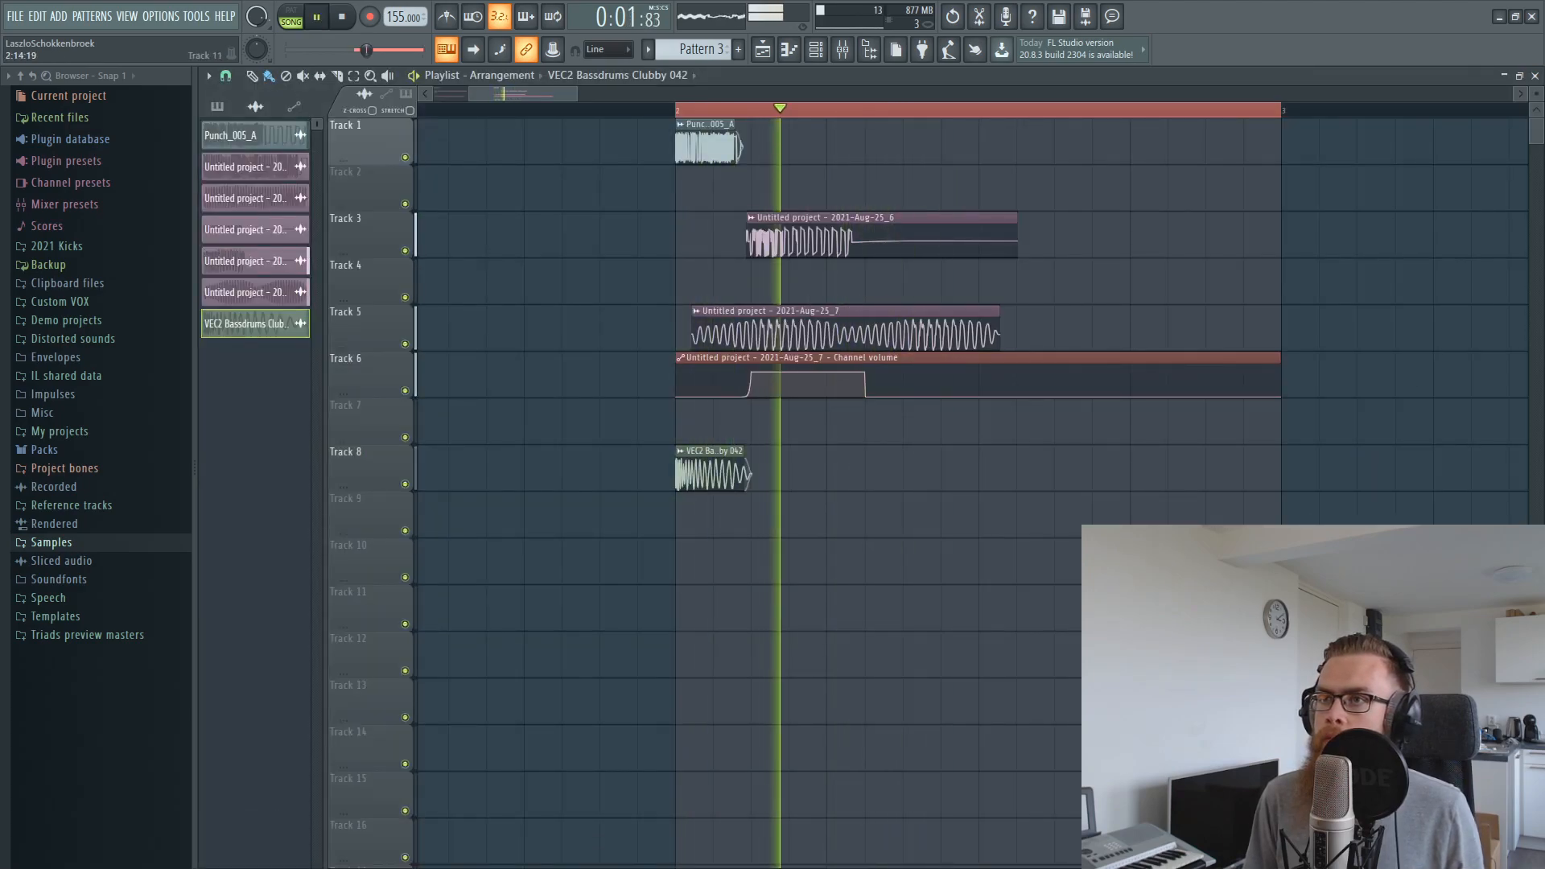
key(space)
Try the VEC2 Bassdrums Clubby 042 clip on track 2 beneath the punch, check its sample settings, and return it to track 8
ctrl+scroll(784, 149, up, 5)
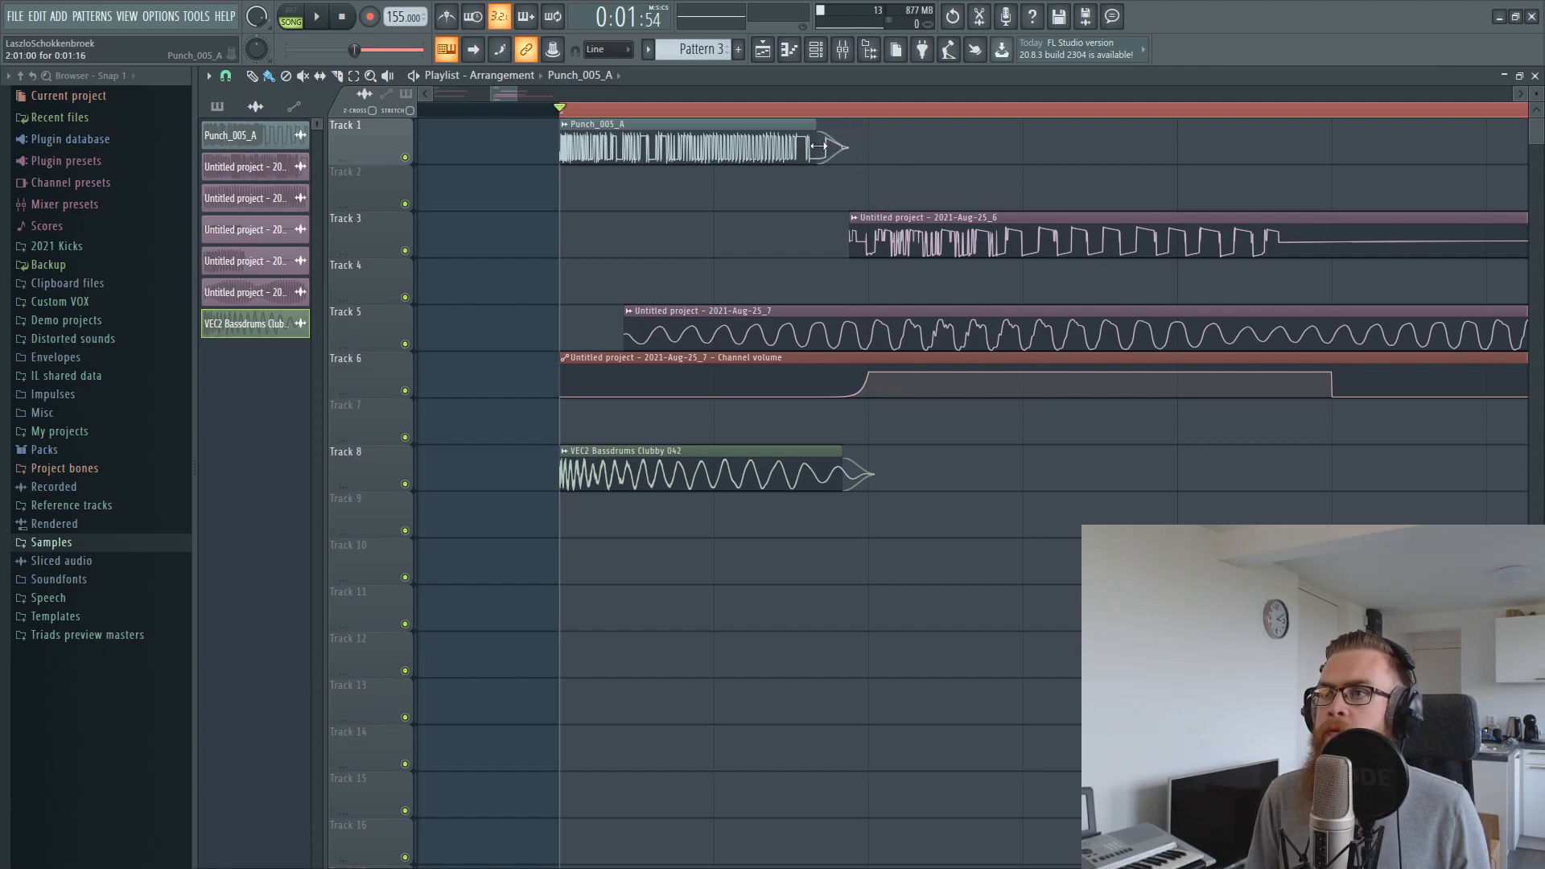
drag(744, 450, 748, 205)
key(space)
key(space)
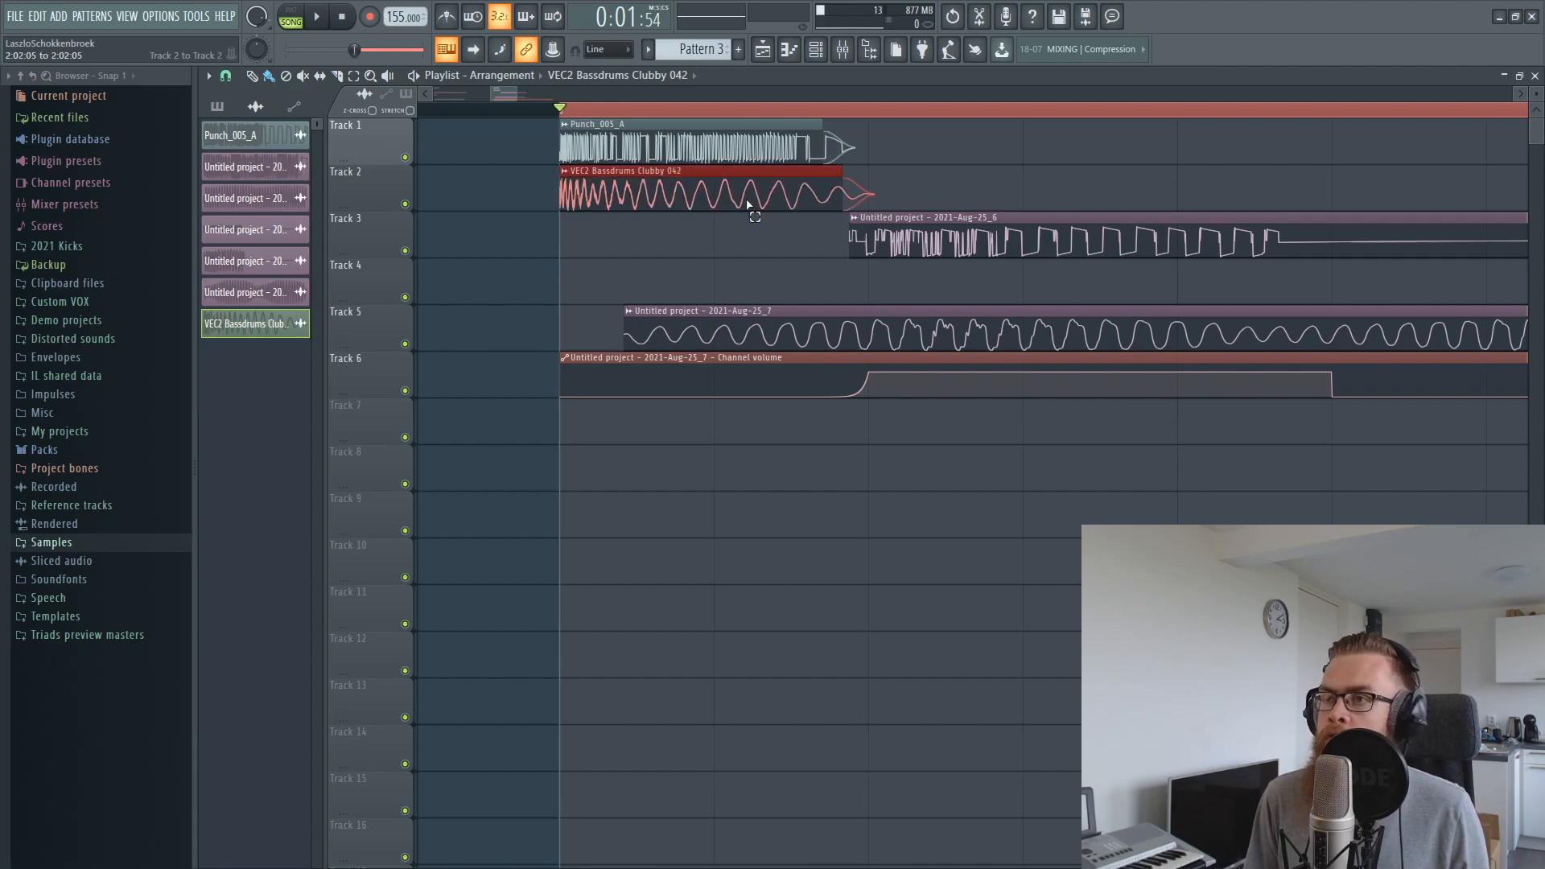
drag(746, 200, 792, 208)
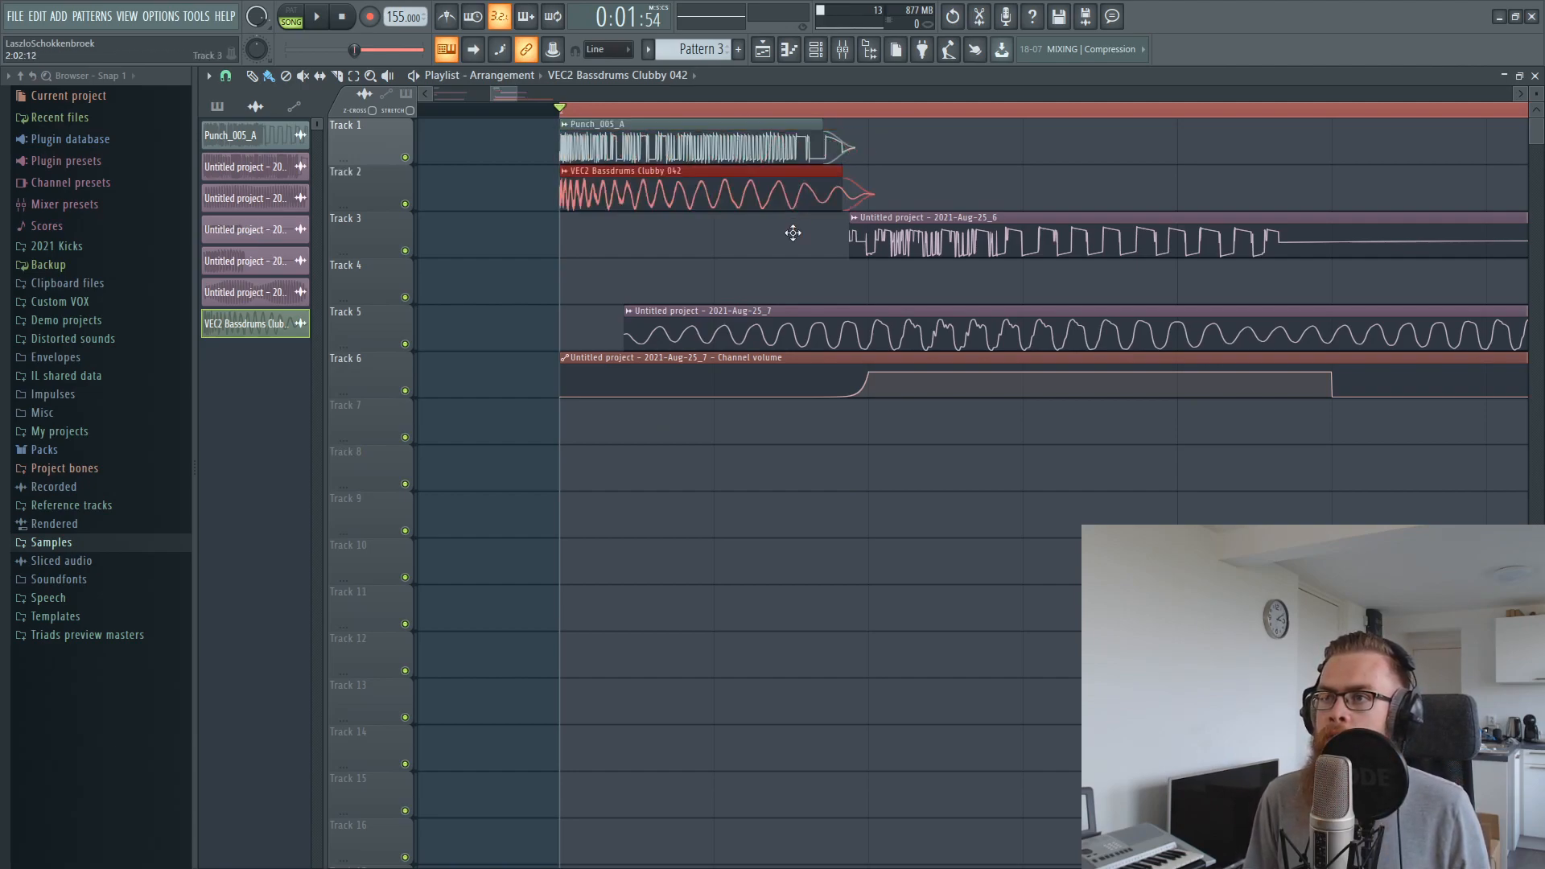
double_click(794, 193)
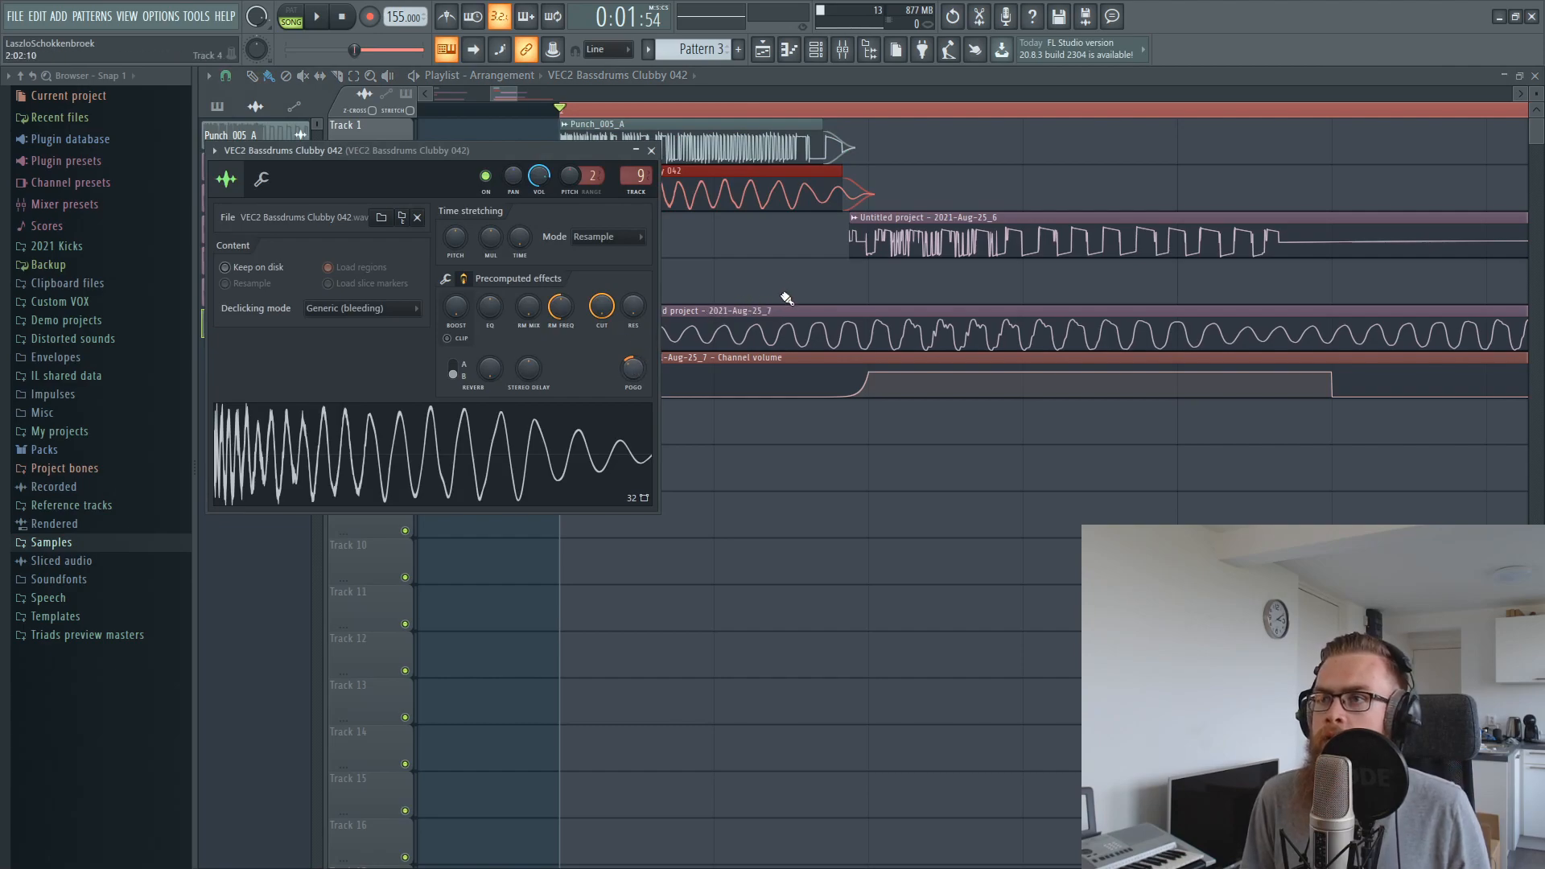
key(Escape)
drag(757, 205, 748, 510)
Shorten the end of the Punch_005_A clip on track 1 slightly and play the result
drag(822, 121, 815, 122)
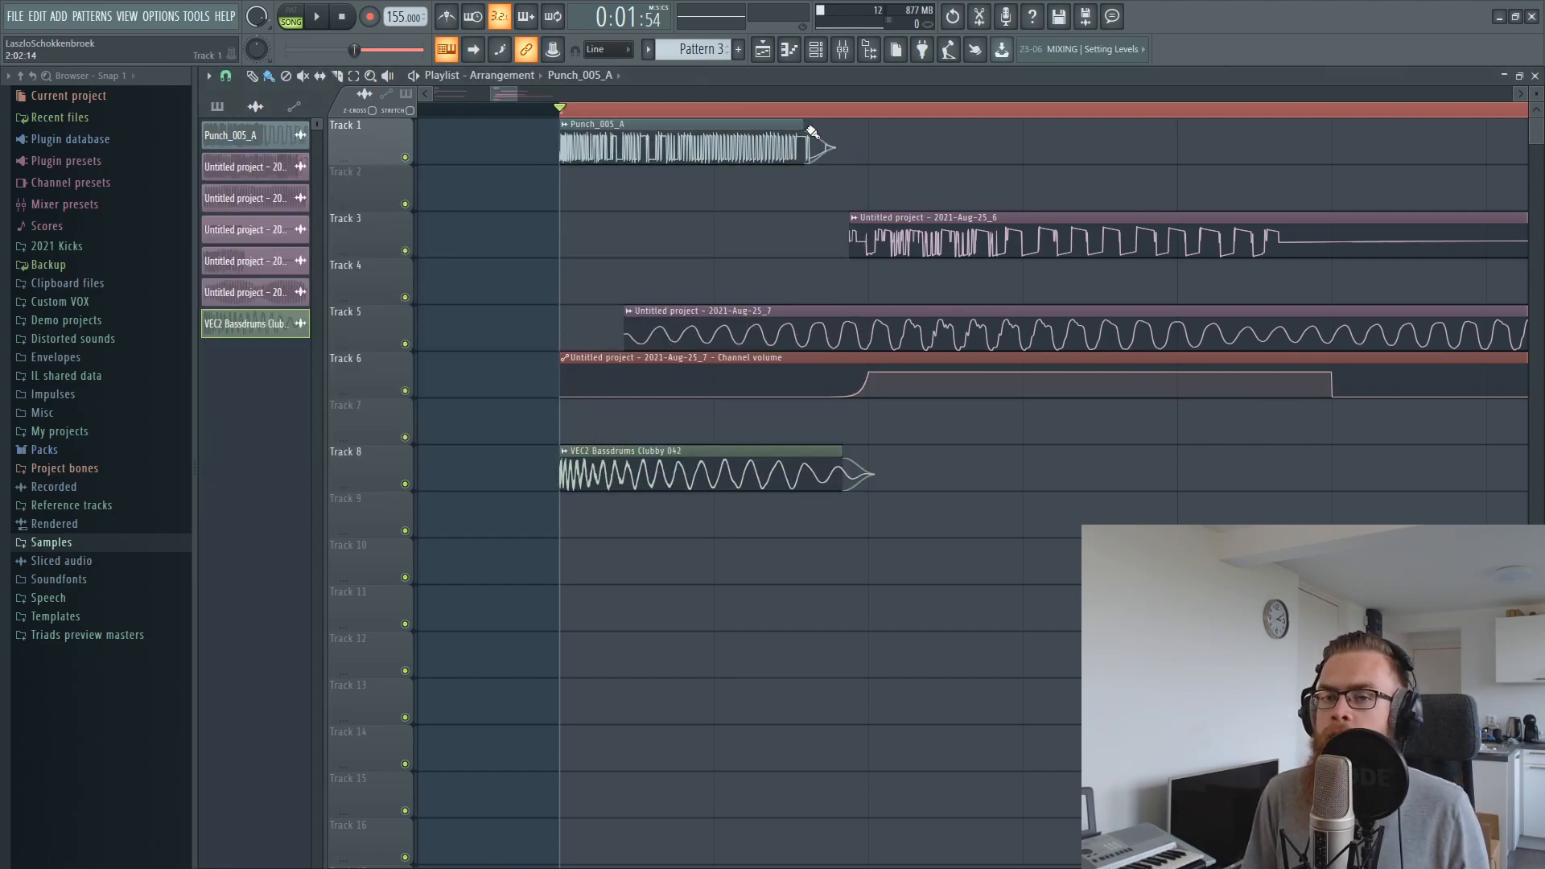
key(space)
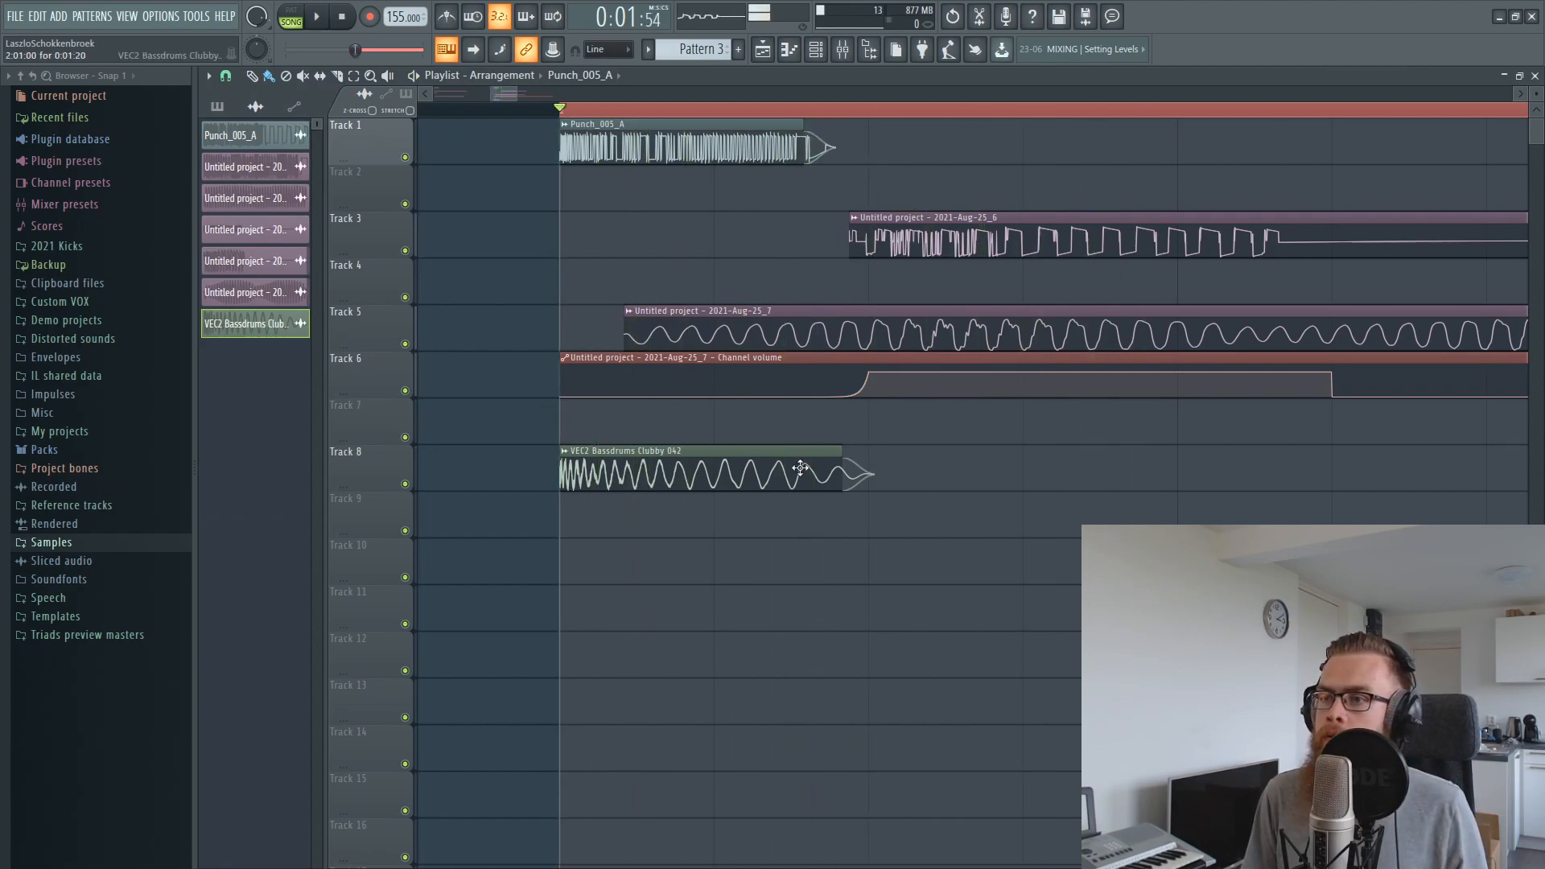
key(space)
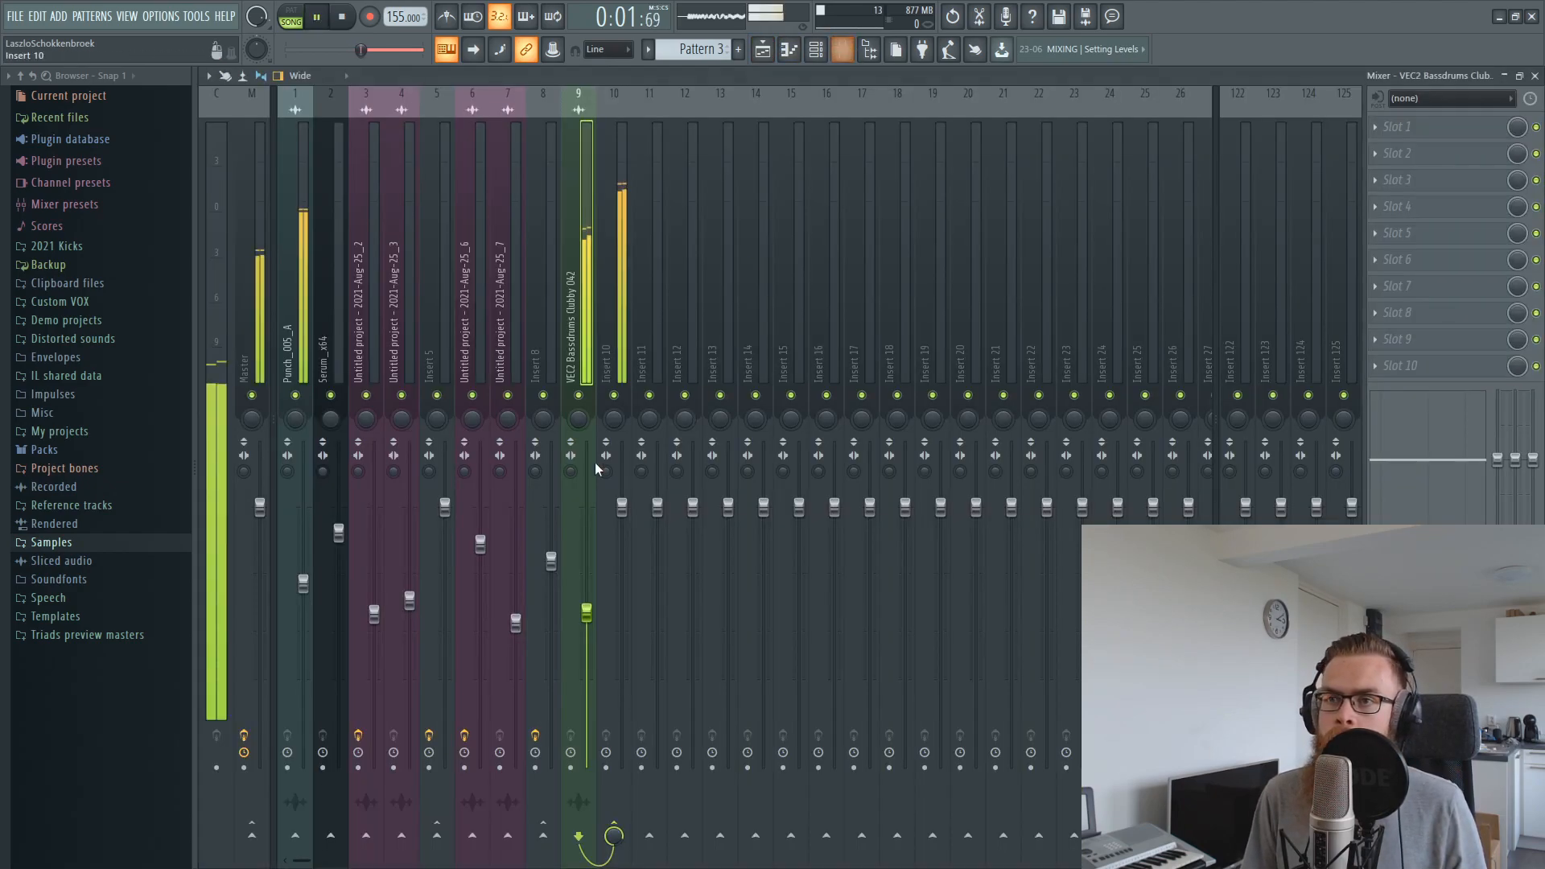
Mute insert 8 and load Misstortion 2 into the first effect slot of insert 10
key(F9)
click(545, 394)
key(space)
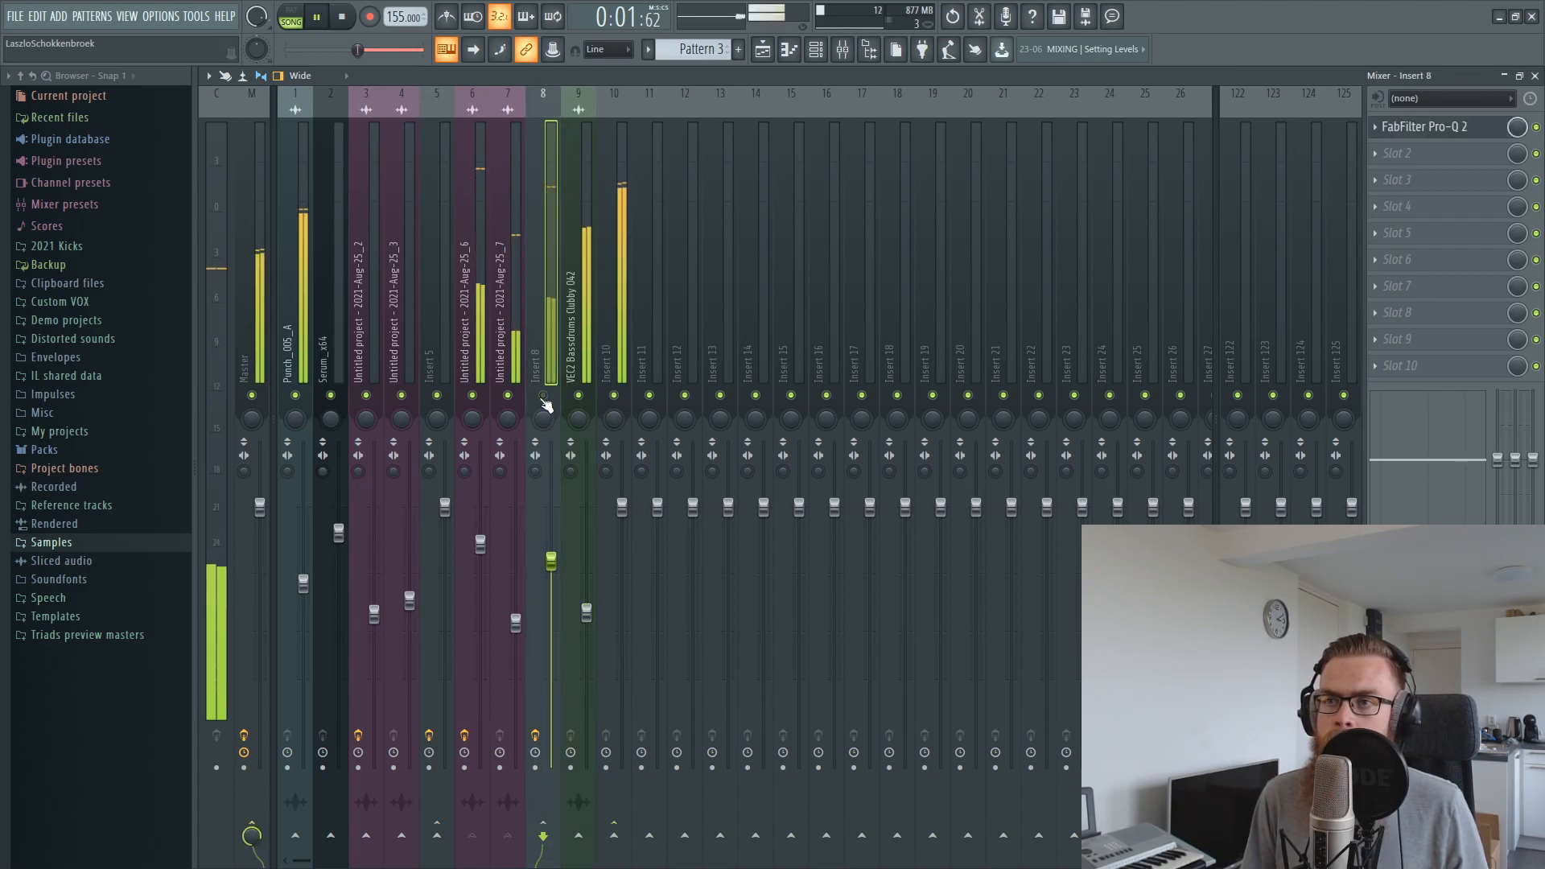
click(621, 296)
key(space)
click(1416, 126)
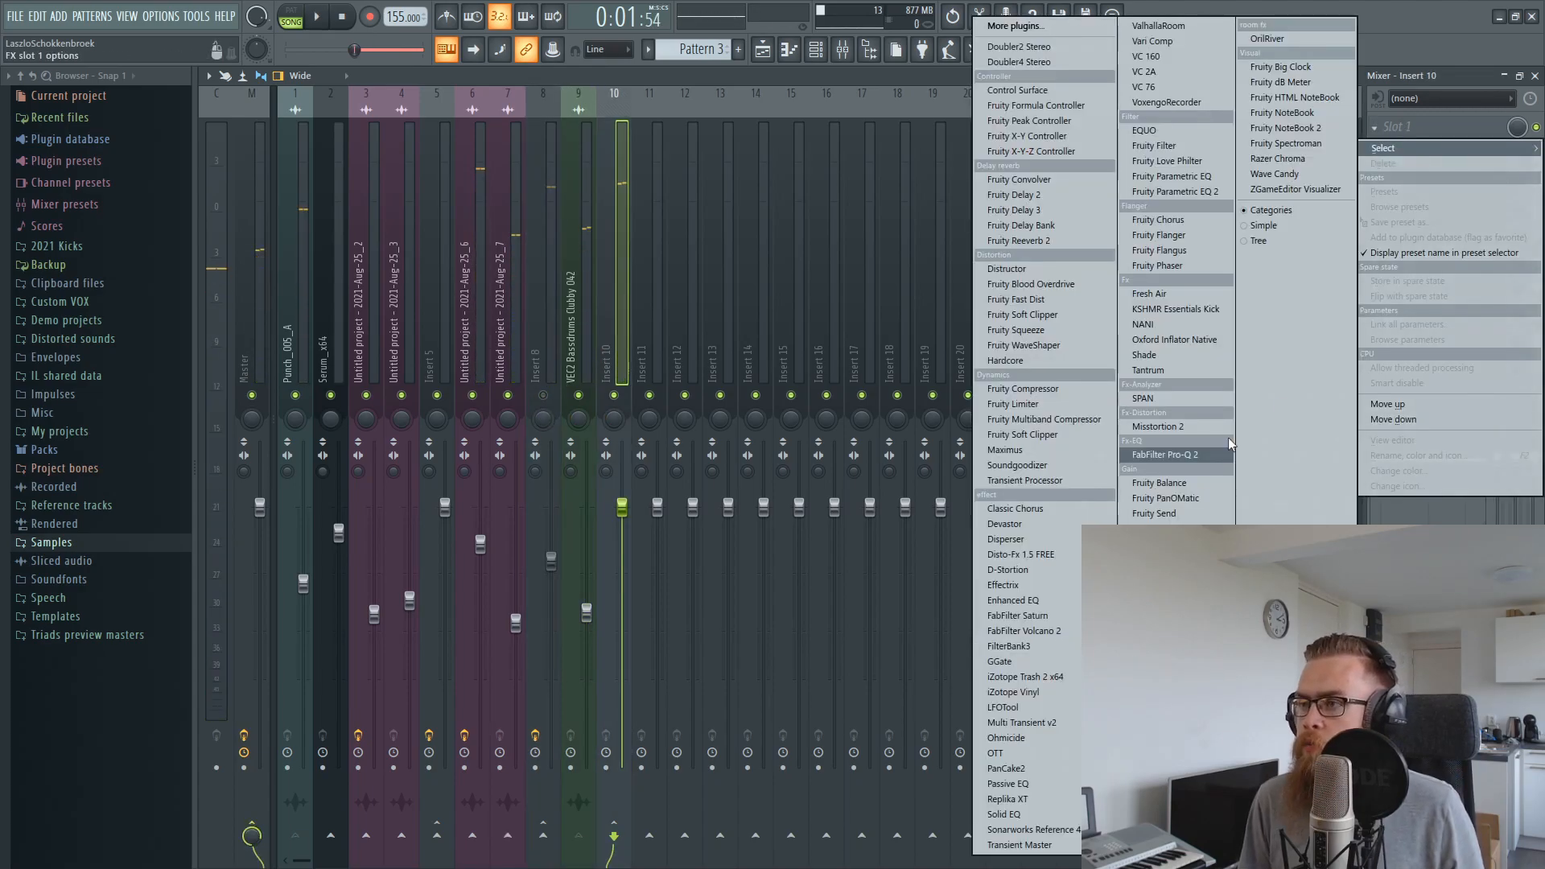
click(1205, 419)
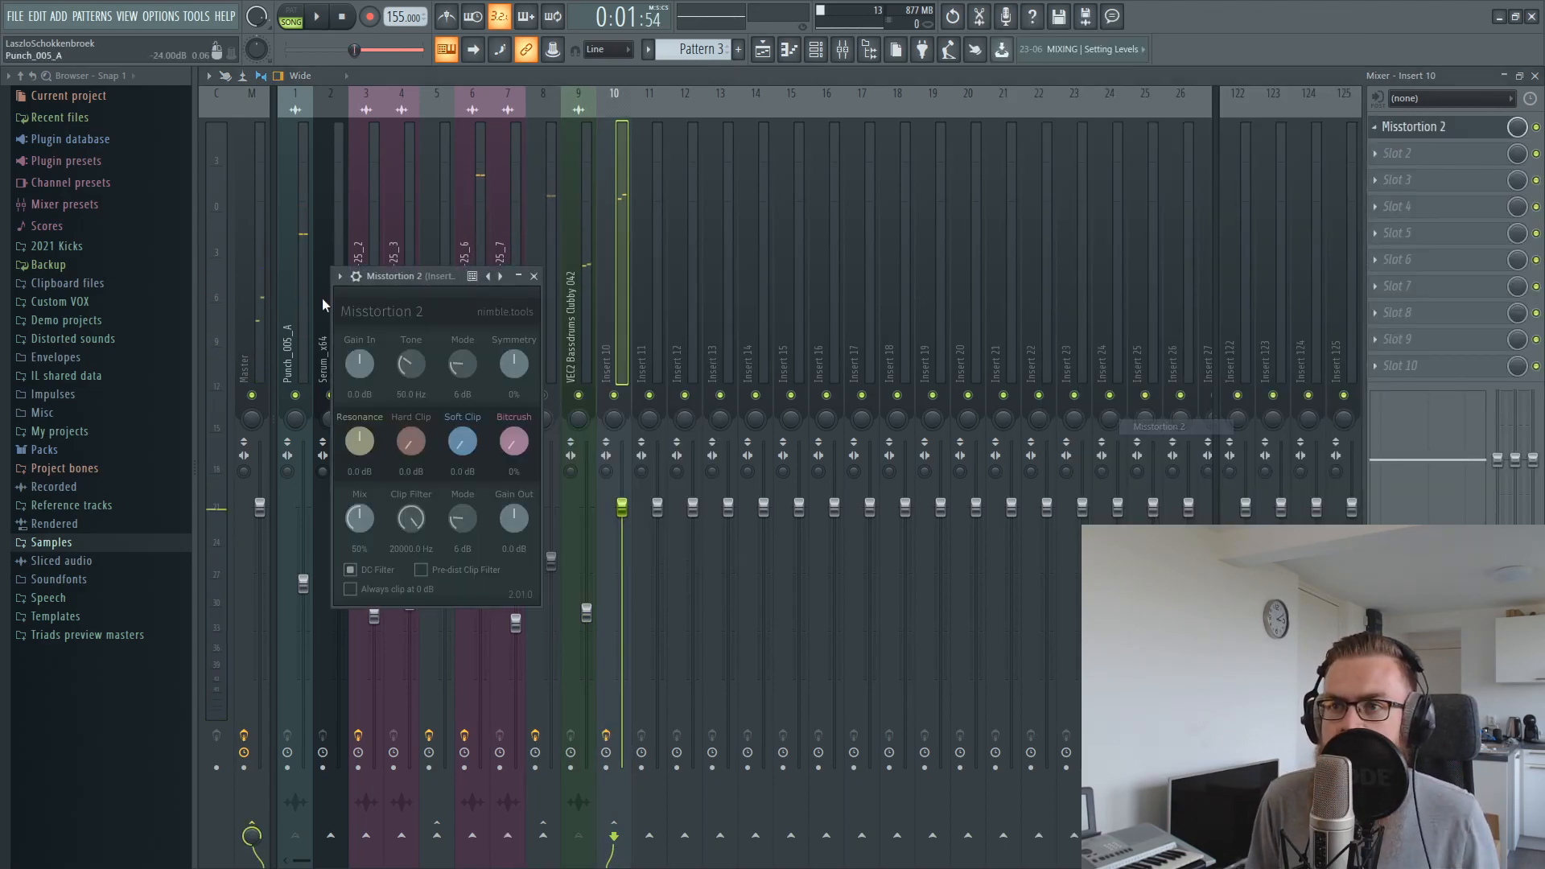
Set Misstortion 2's Hard Clip to about 8 dB, fine-tune its Mix, and audition the distorted layers during playback
drag(403, 283, 525, 359)
drag(534, 513, 535, 497)
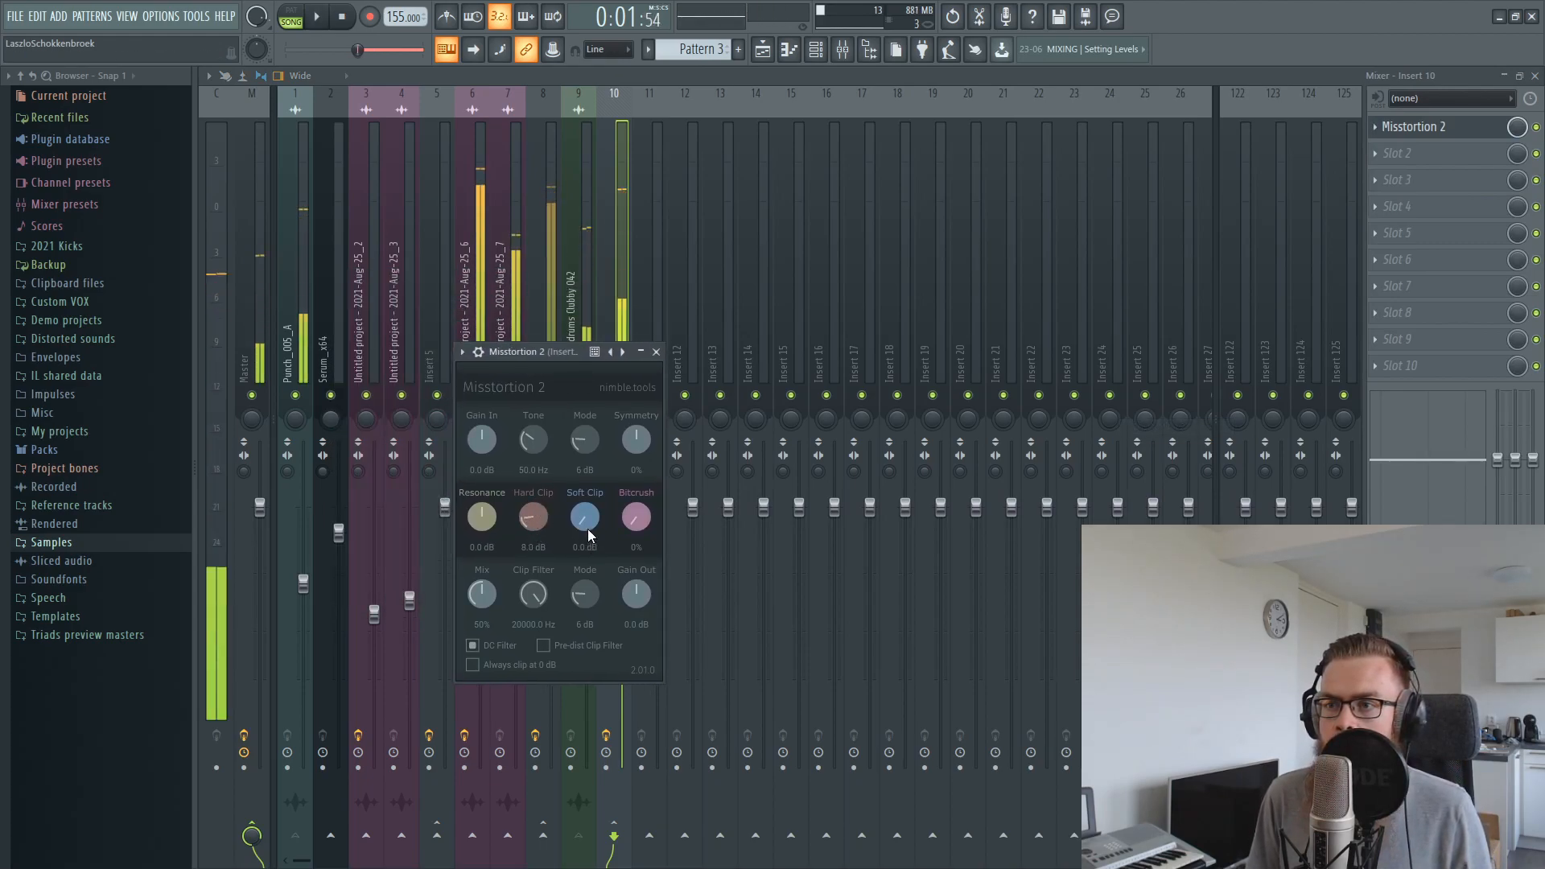
drag(488, 596, 488, 600)
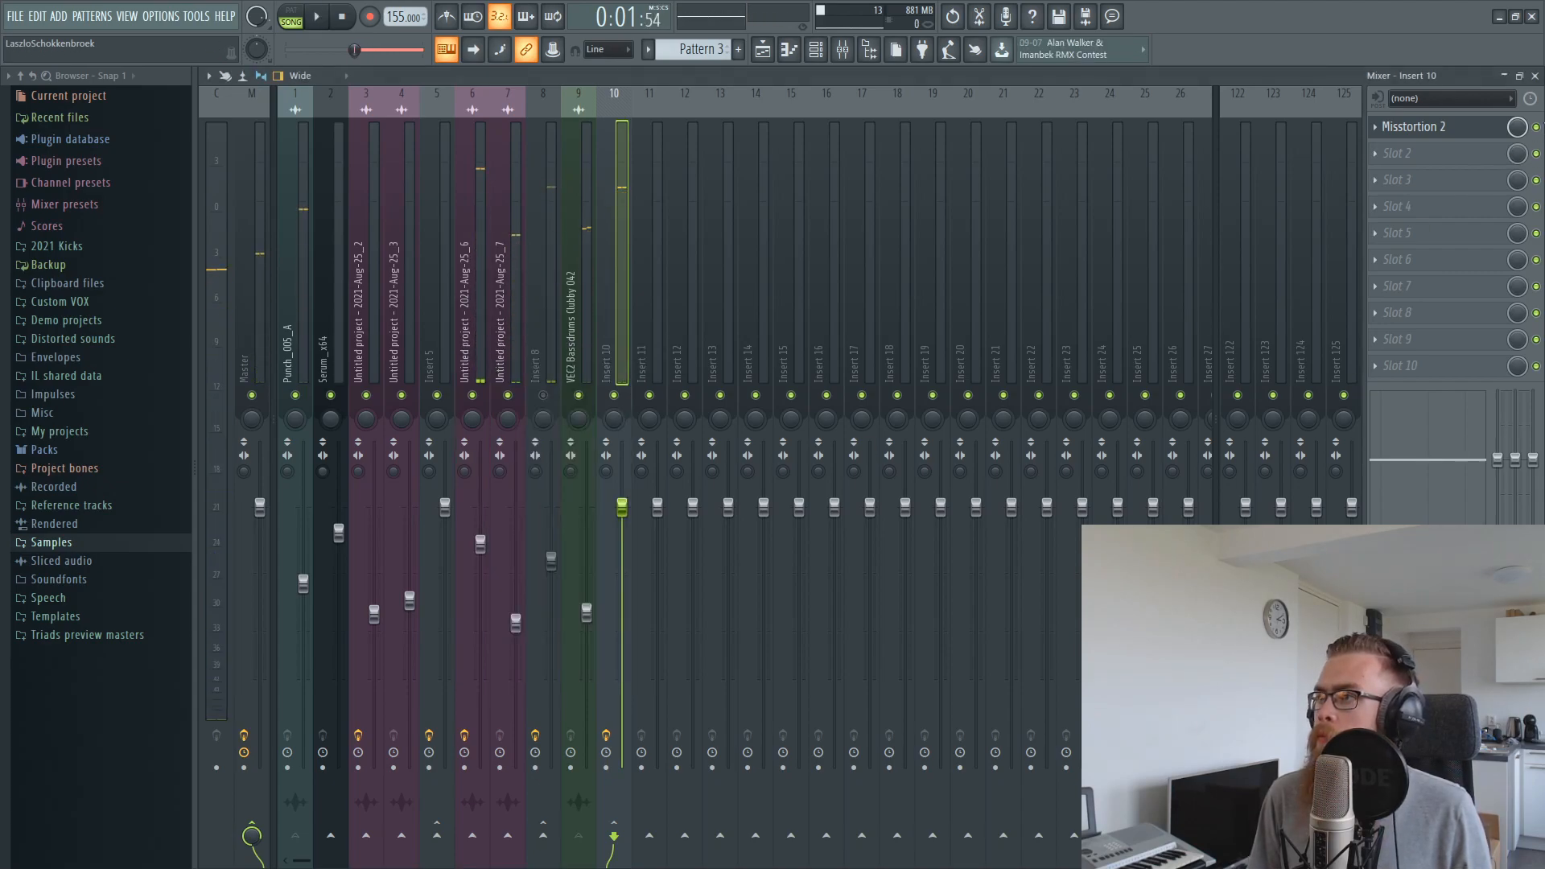
key(space)
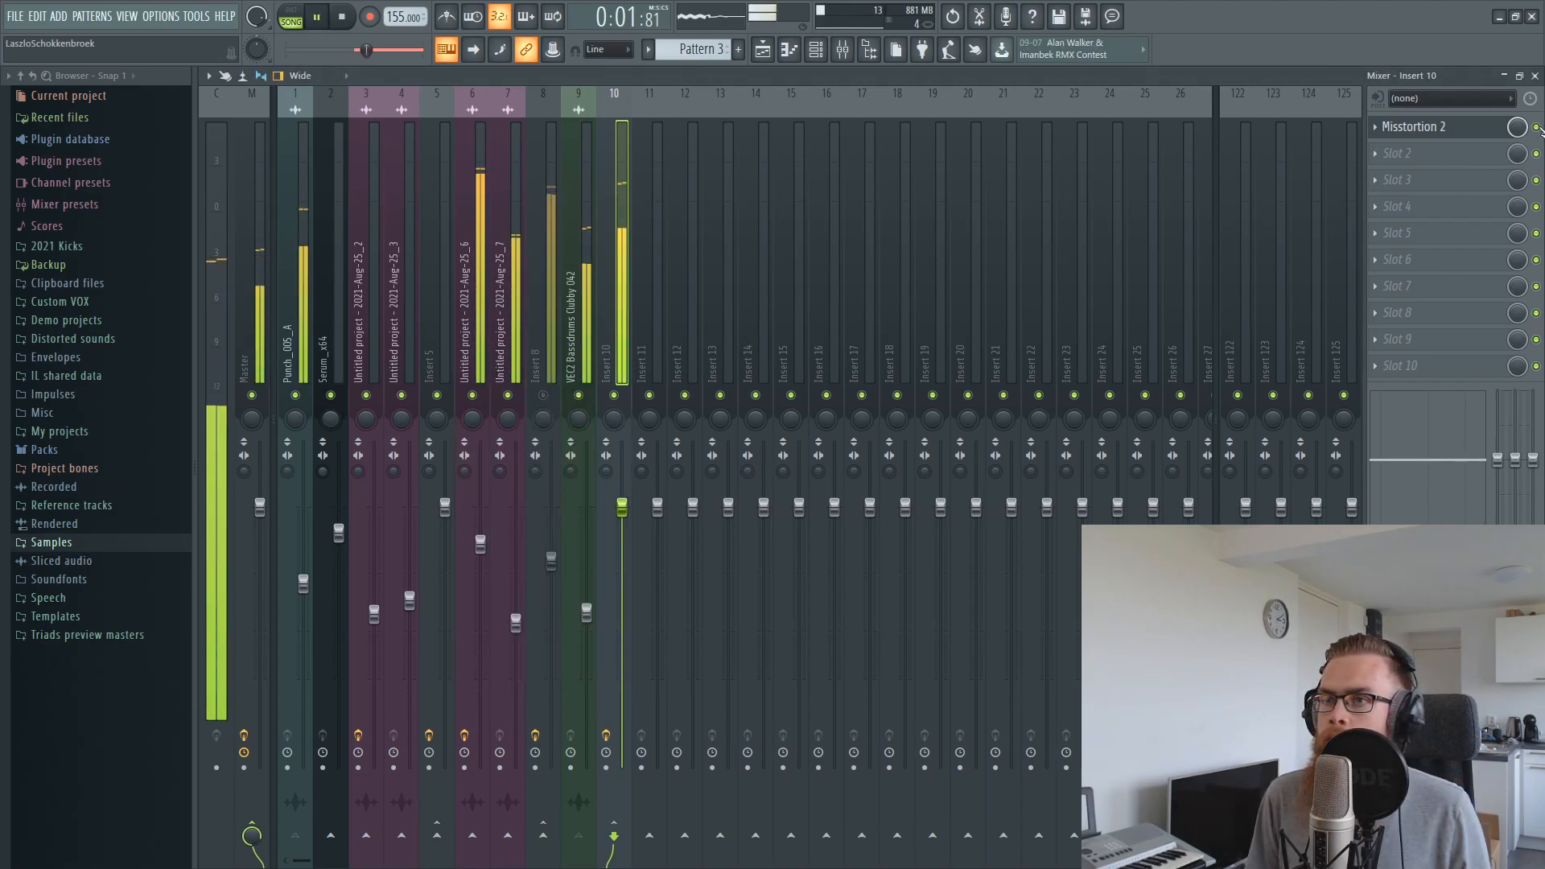
key(space)
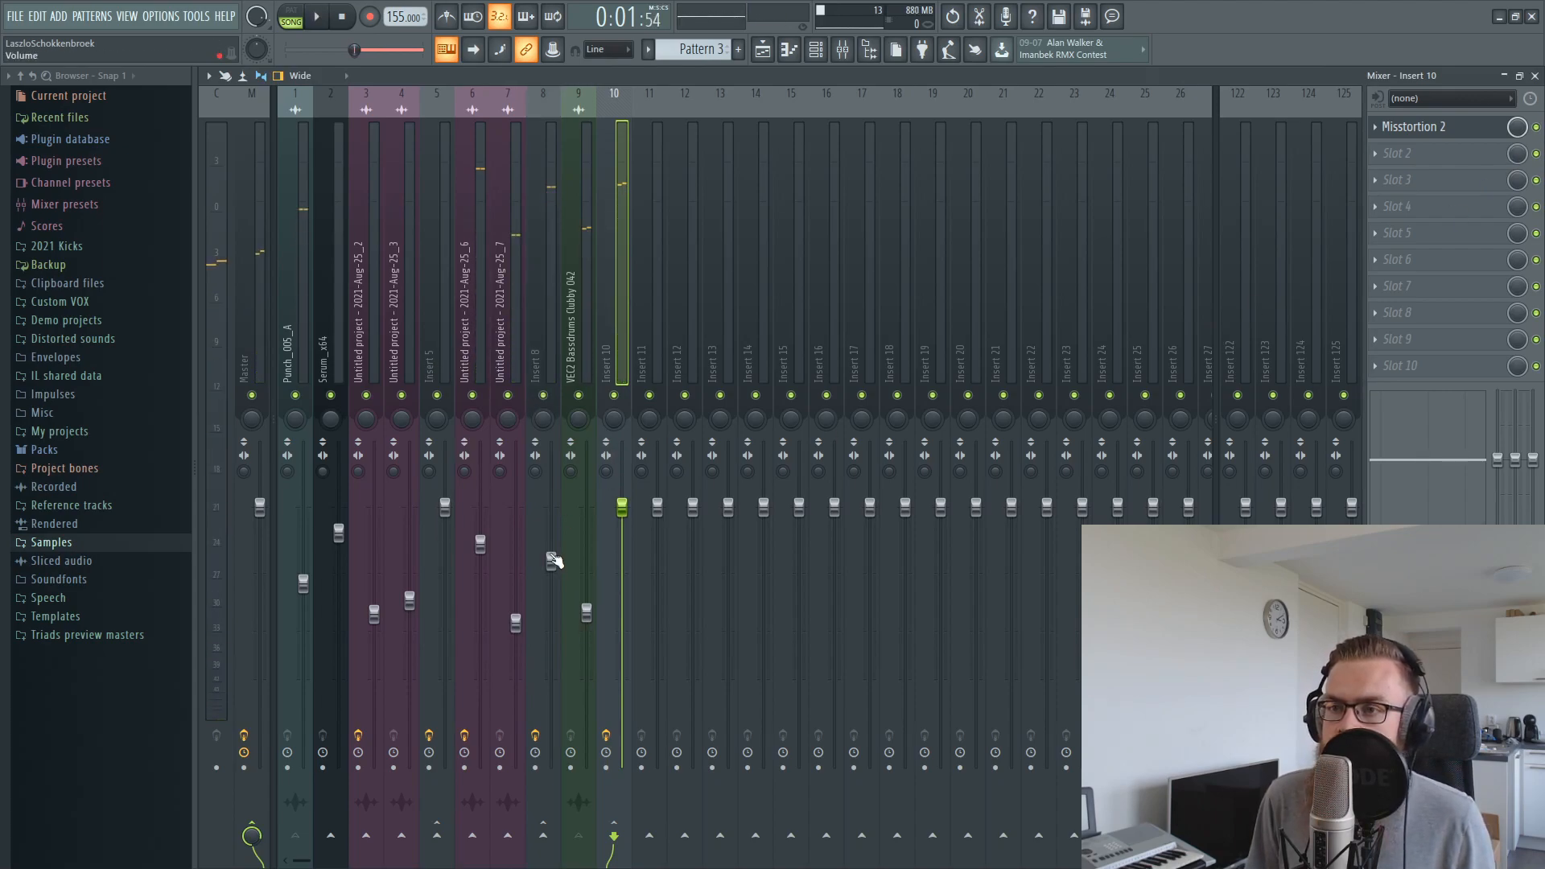
Unmute insert 8 and balance it at about -4.0 dB against insert 10 at about 1.0 dB during playback
click(552, 560)
key(space)
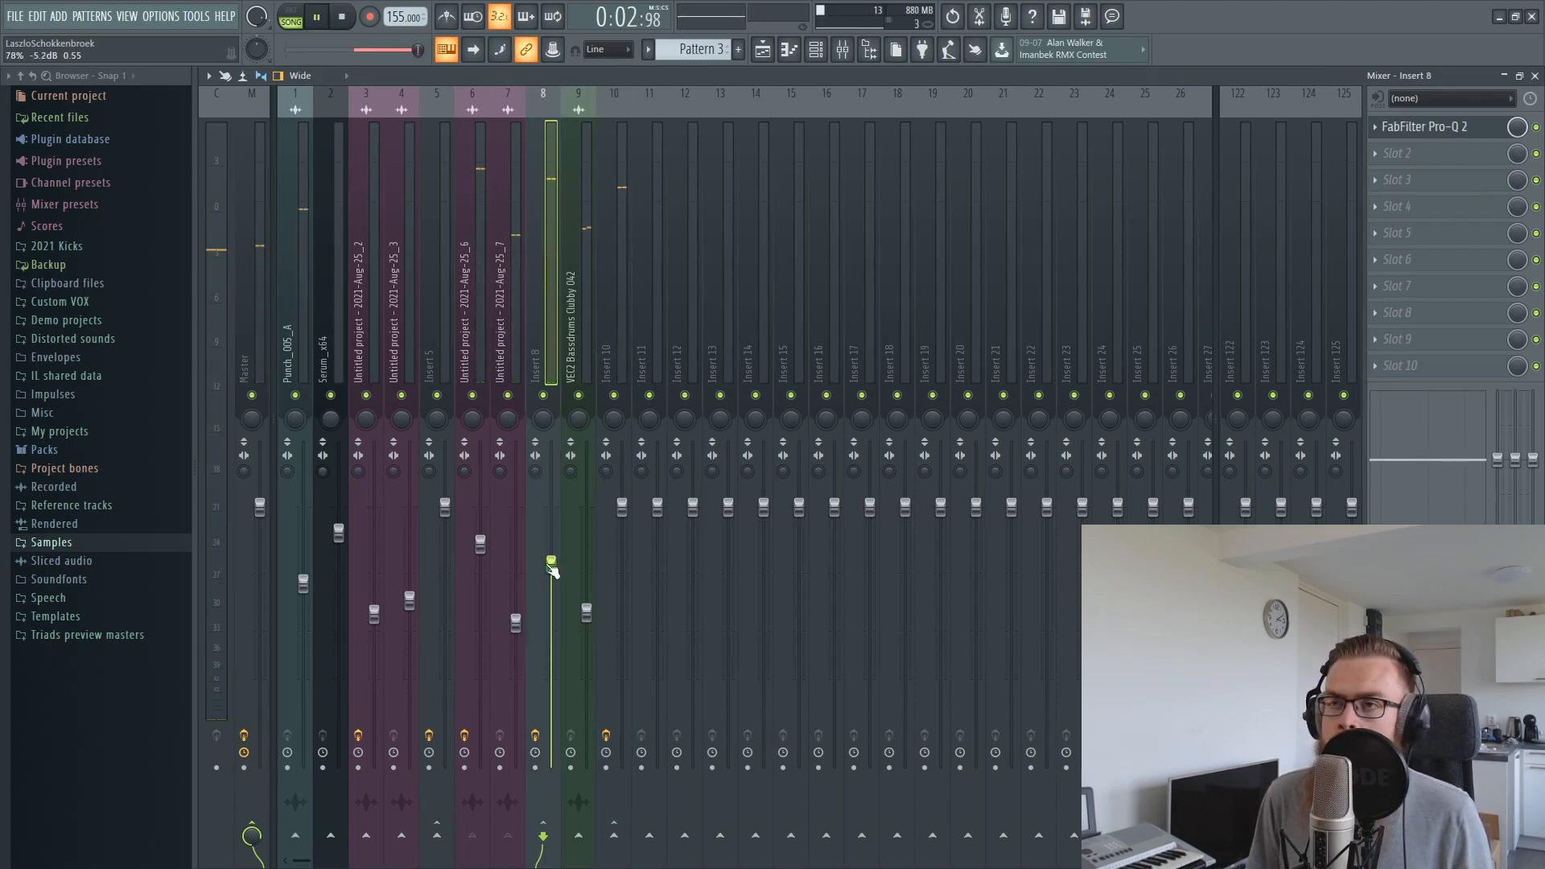
drag(624, 508, 624, 497)
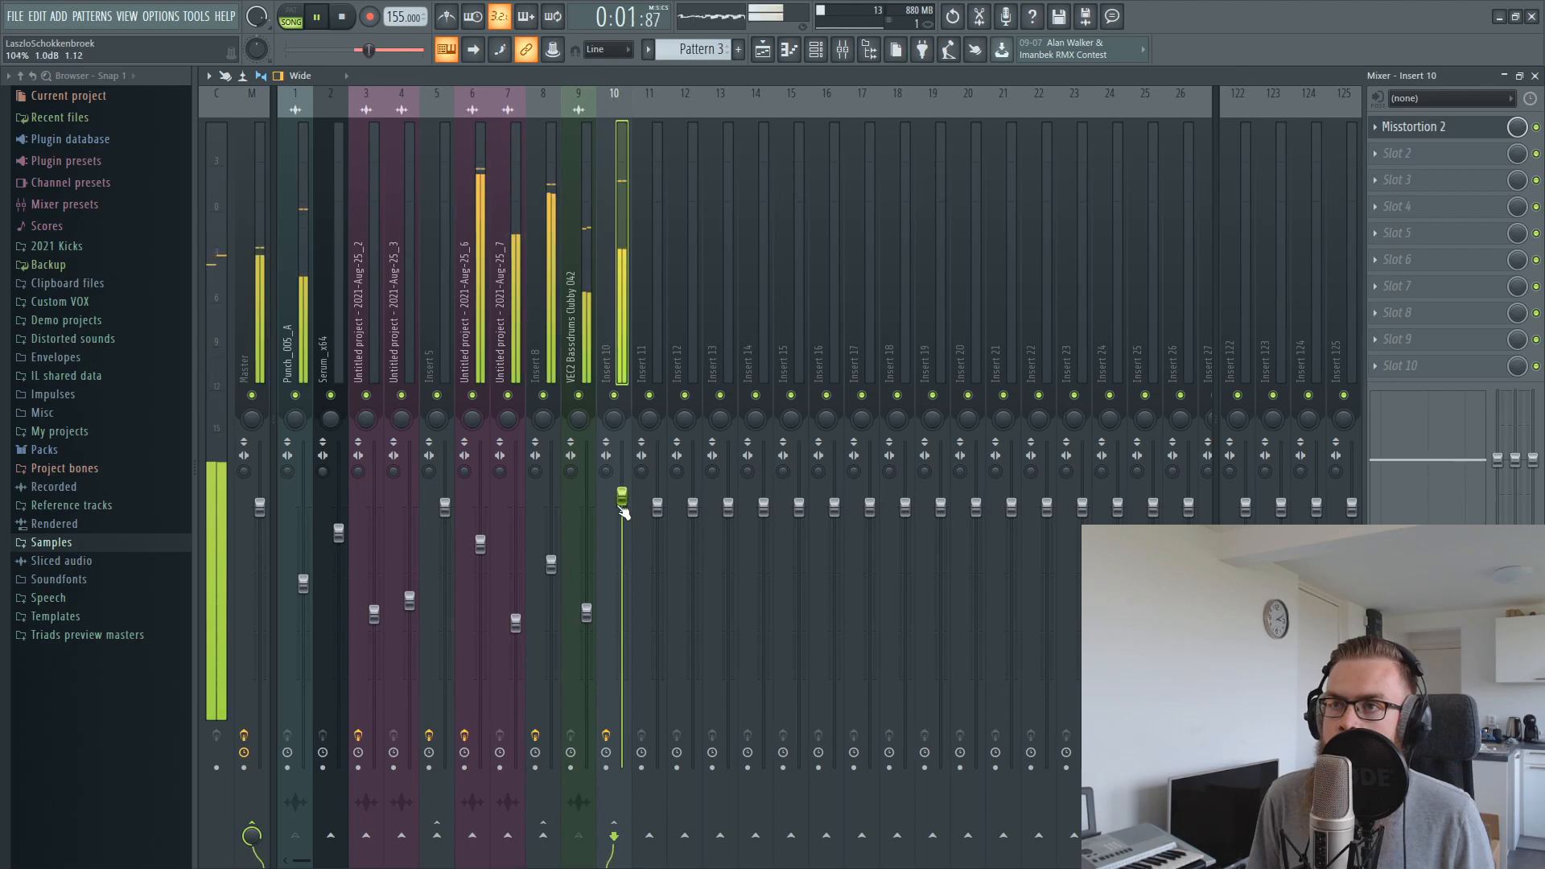
drag(552, 569, 555, 558)
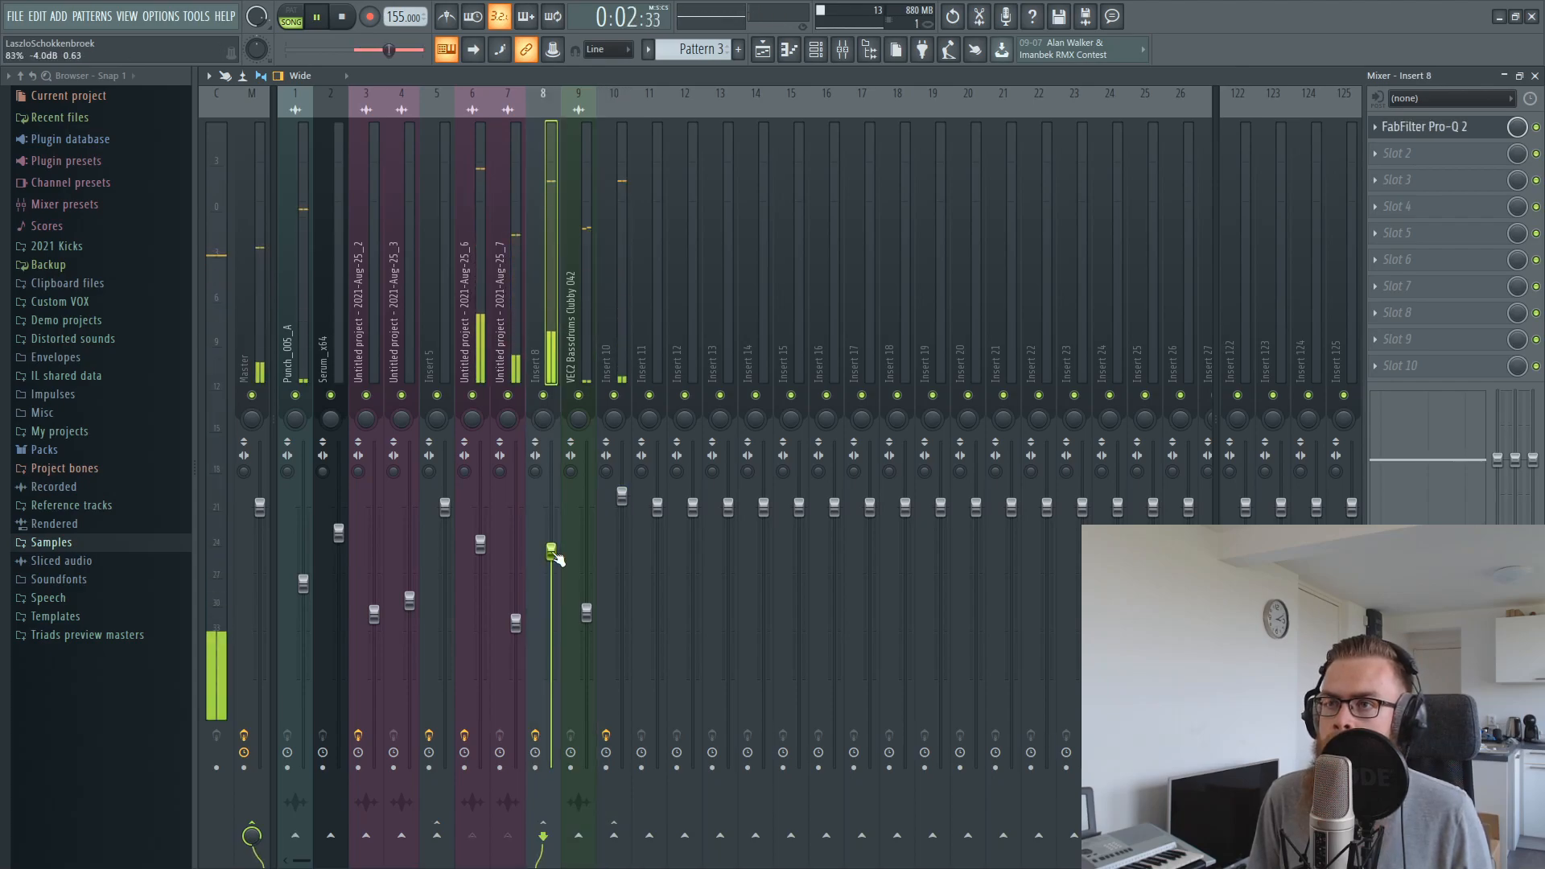
click(761, 49)
click(868, 48)
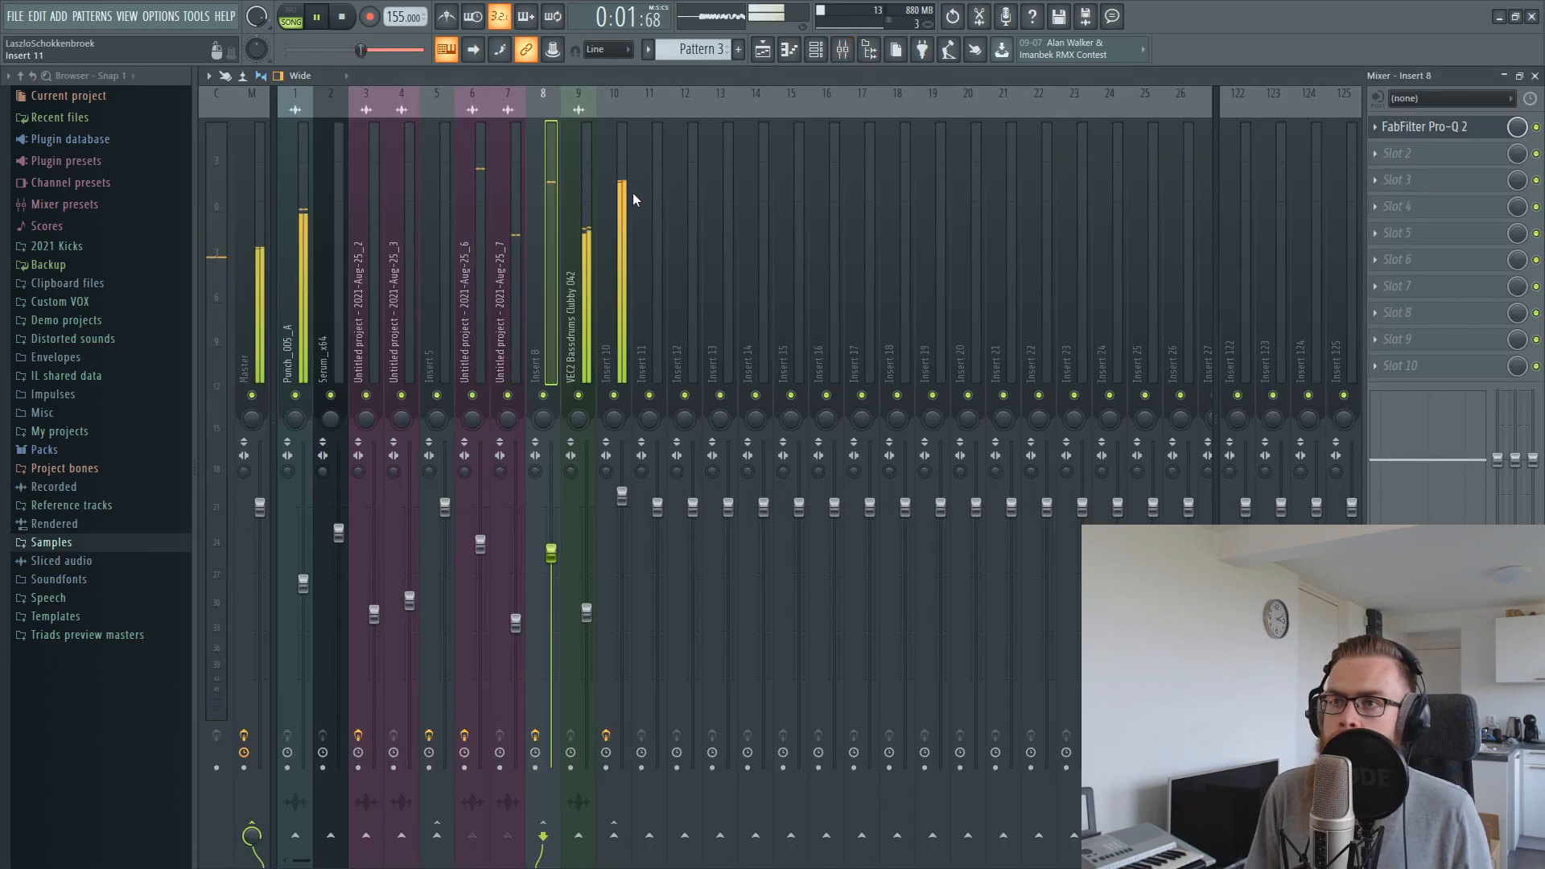
click(624, 198)
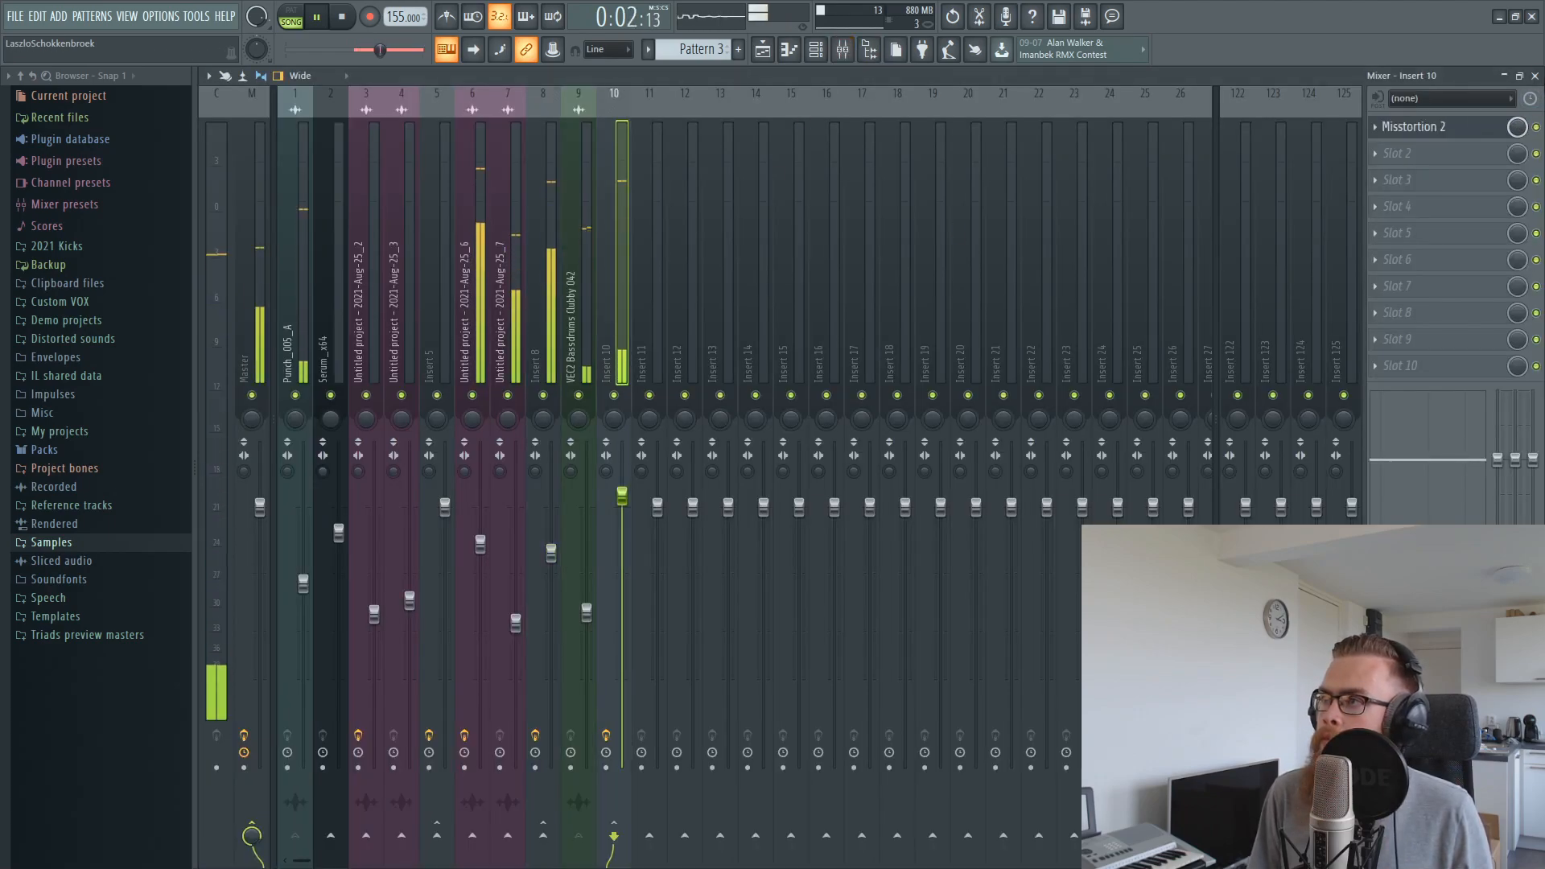
key(F5)
key(space)
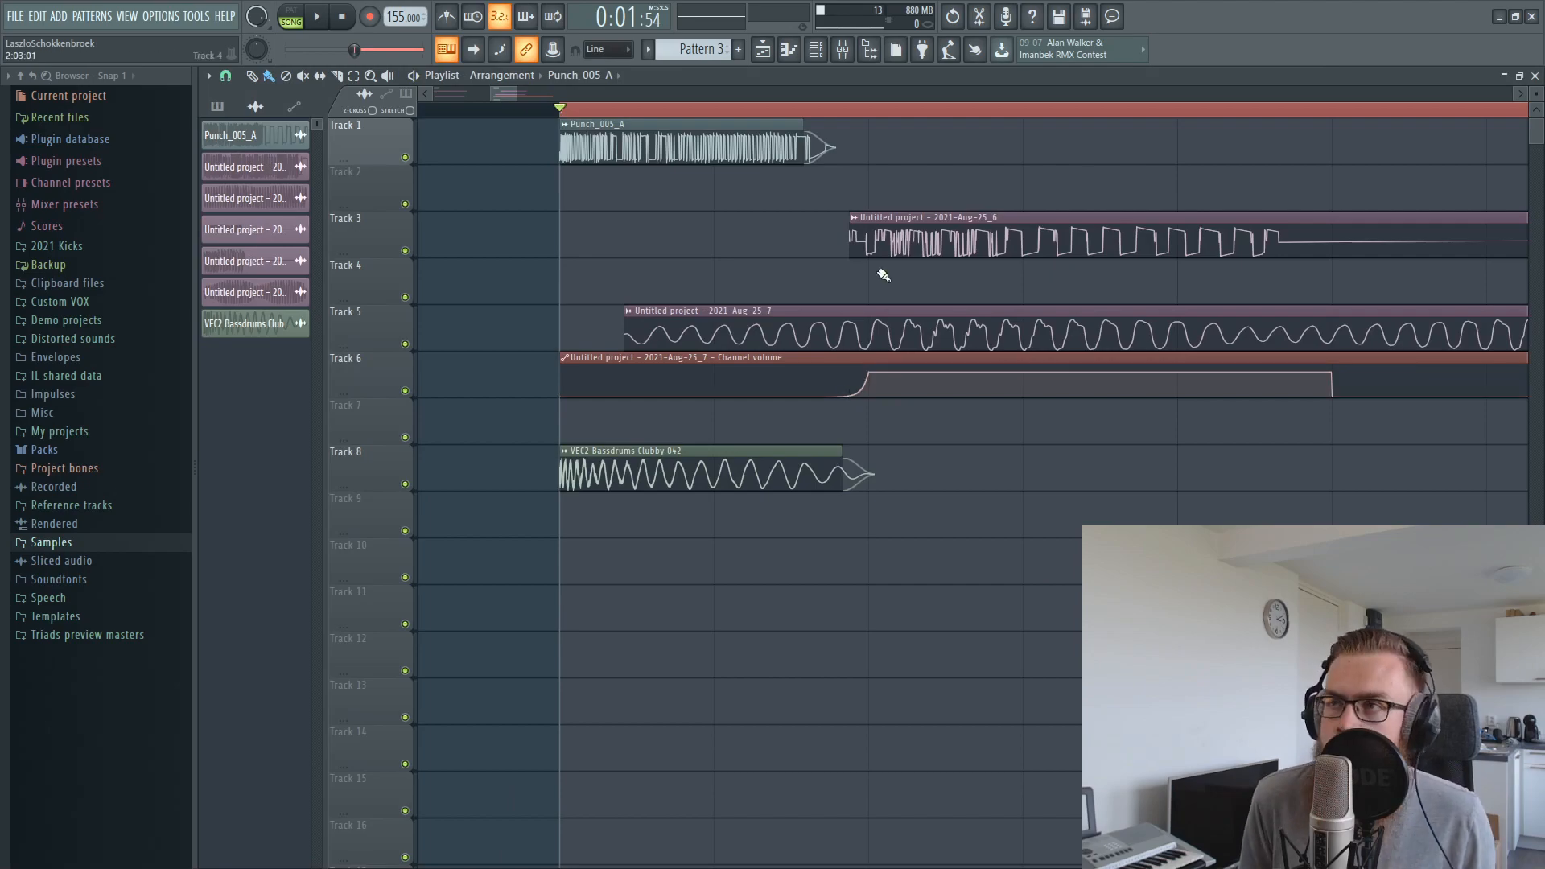
With insert 8 muted, send insert 10 to insert 122 and record the playback with its reverb tail in Edison on the master
click(845, 51)
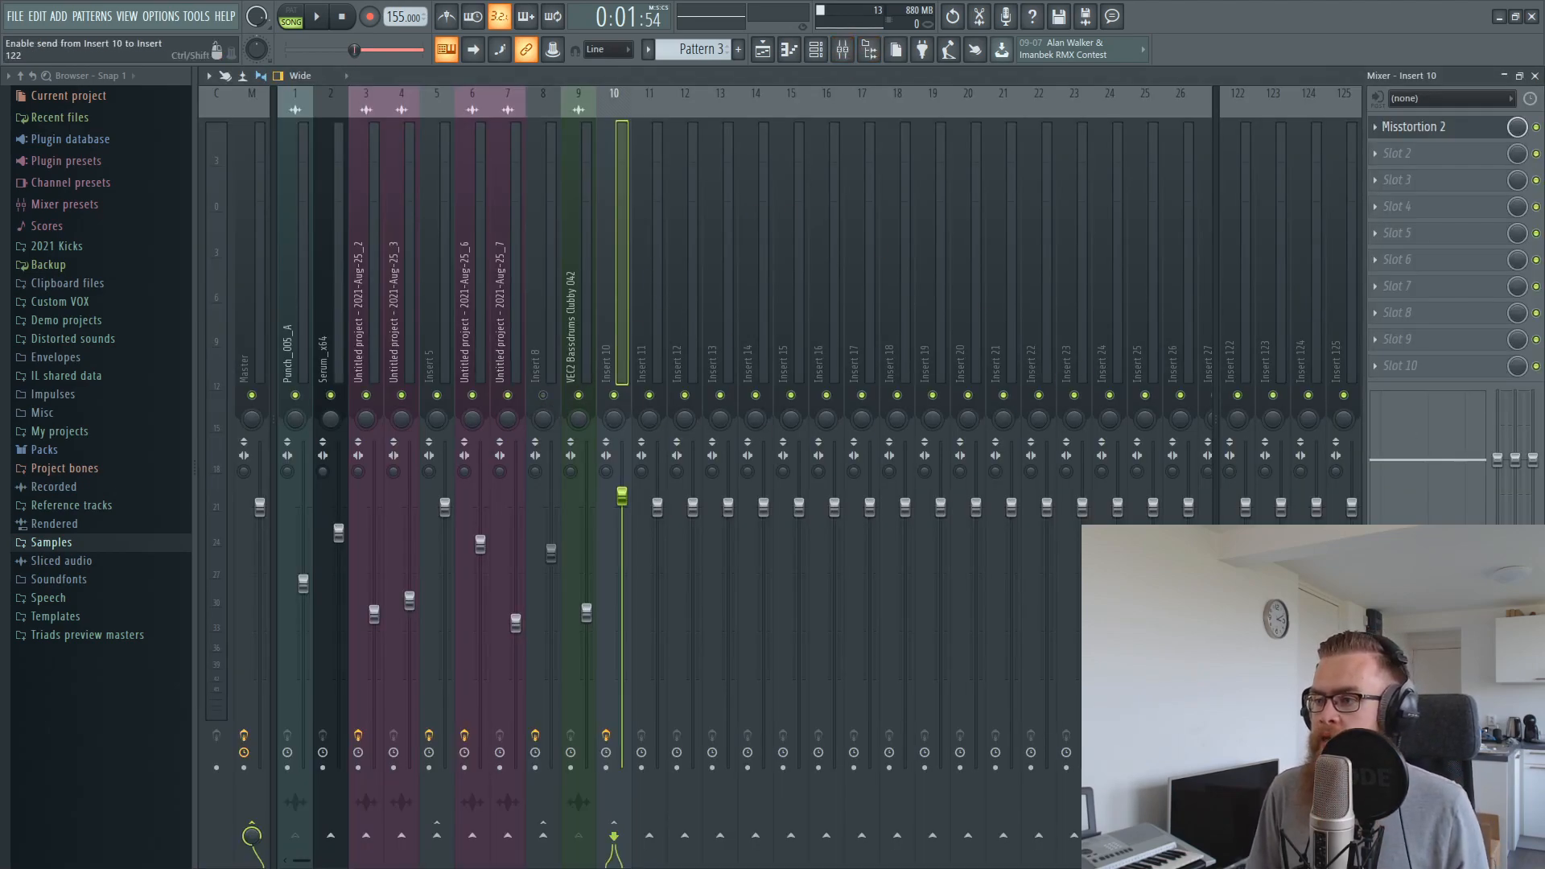
click(1227, 306)
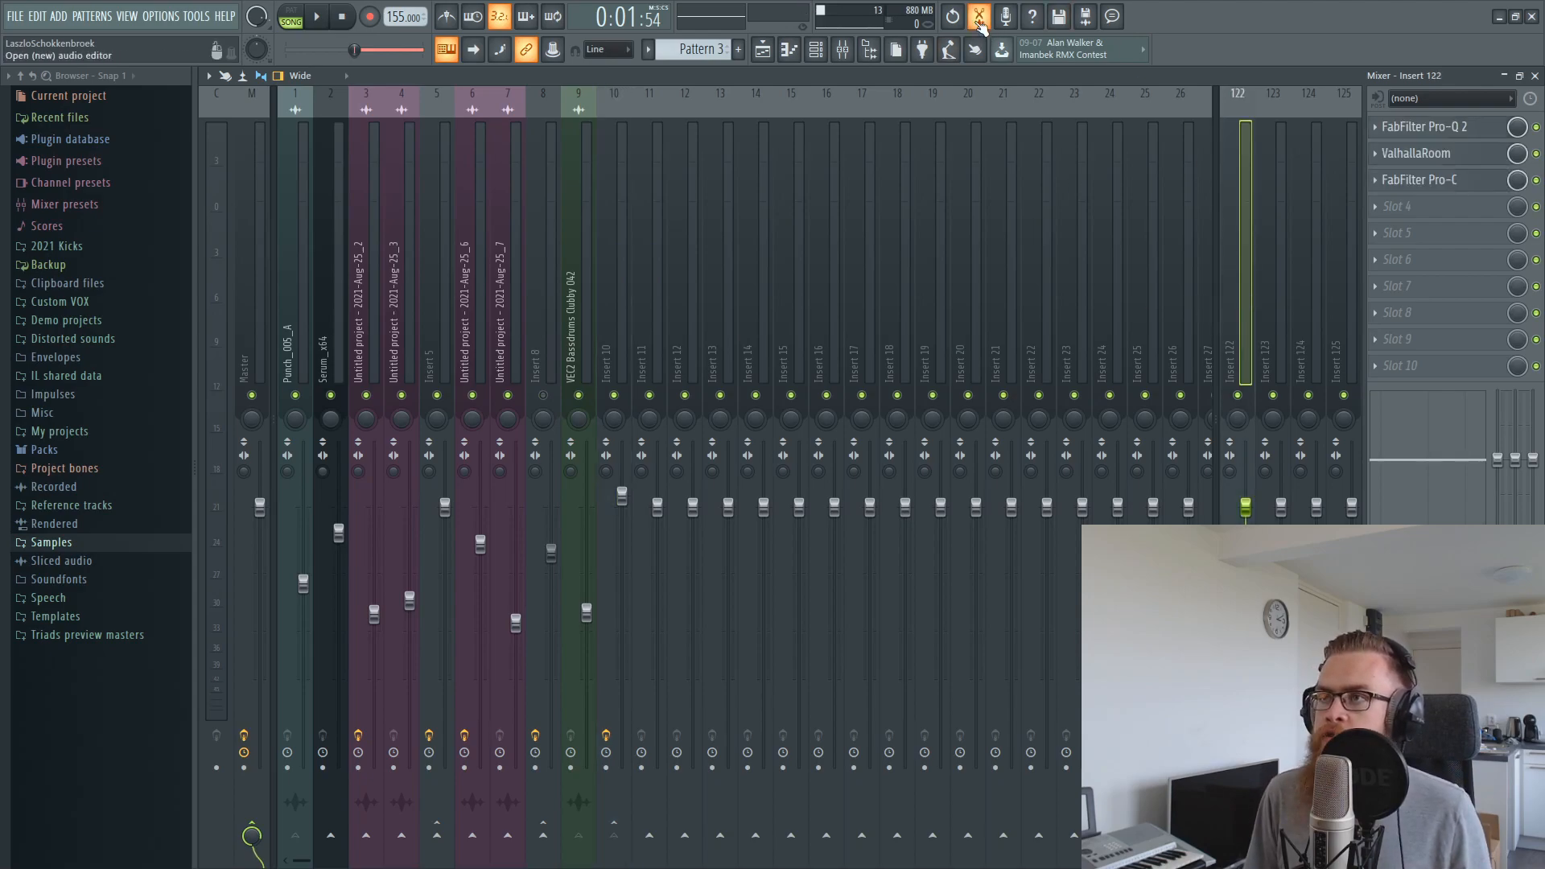
click(979, 19)
key(Delete)
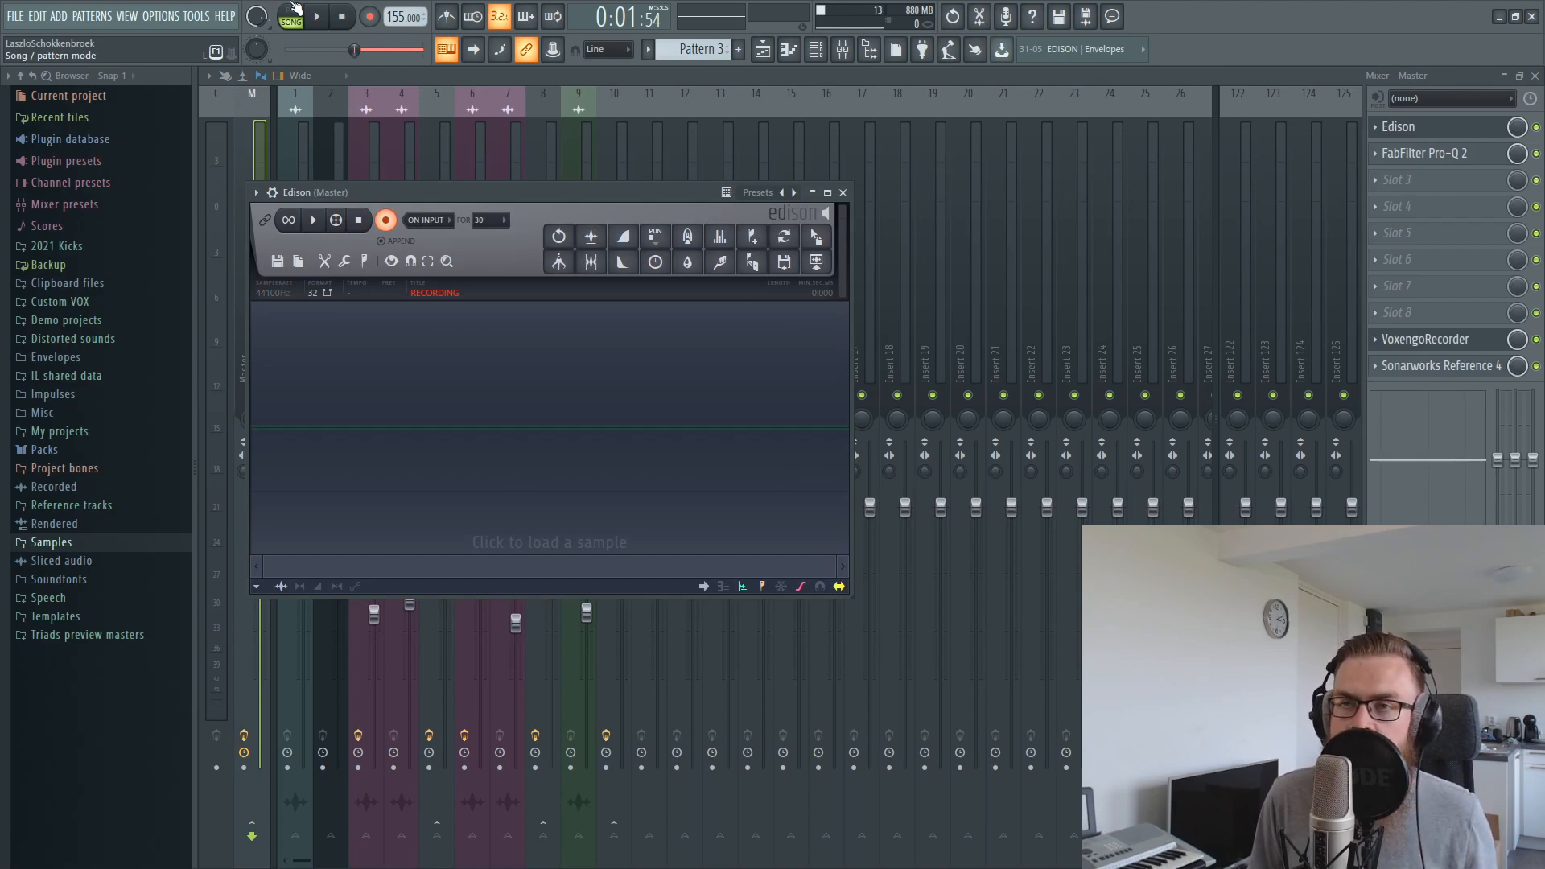
click(320, 18)
drag(472, 193, 618, 245)
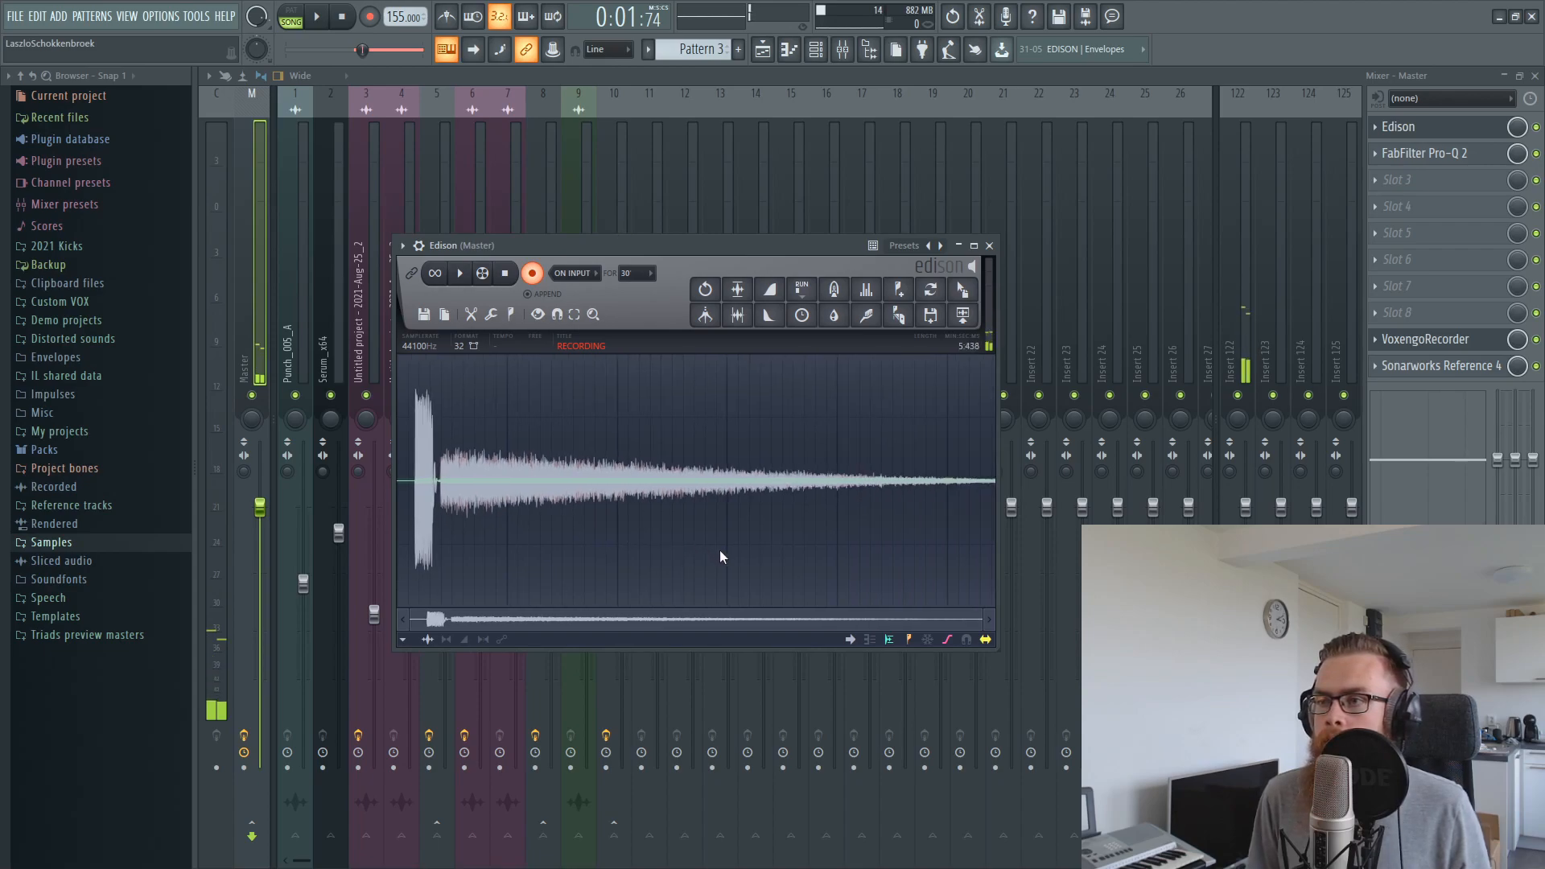
key(space)
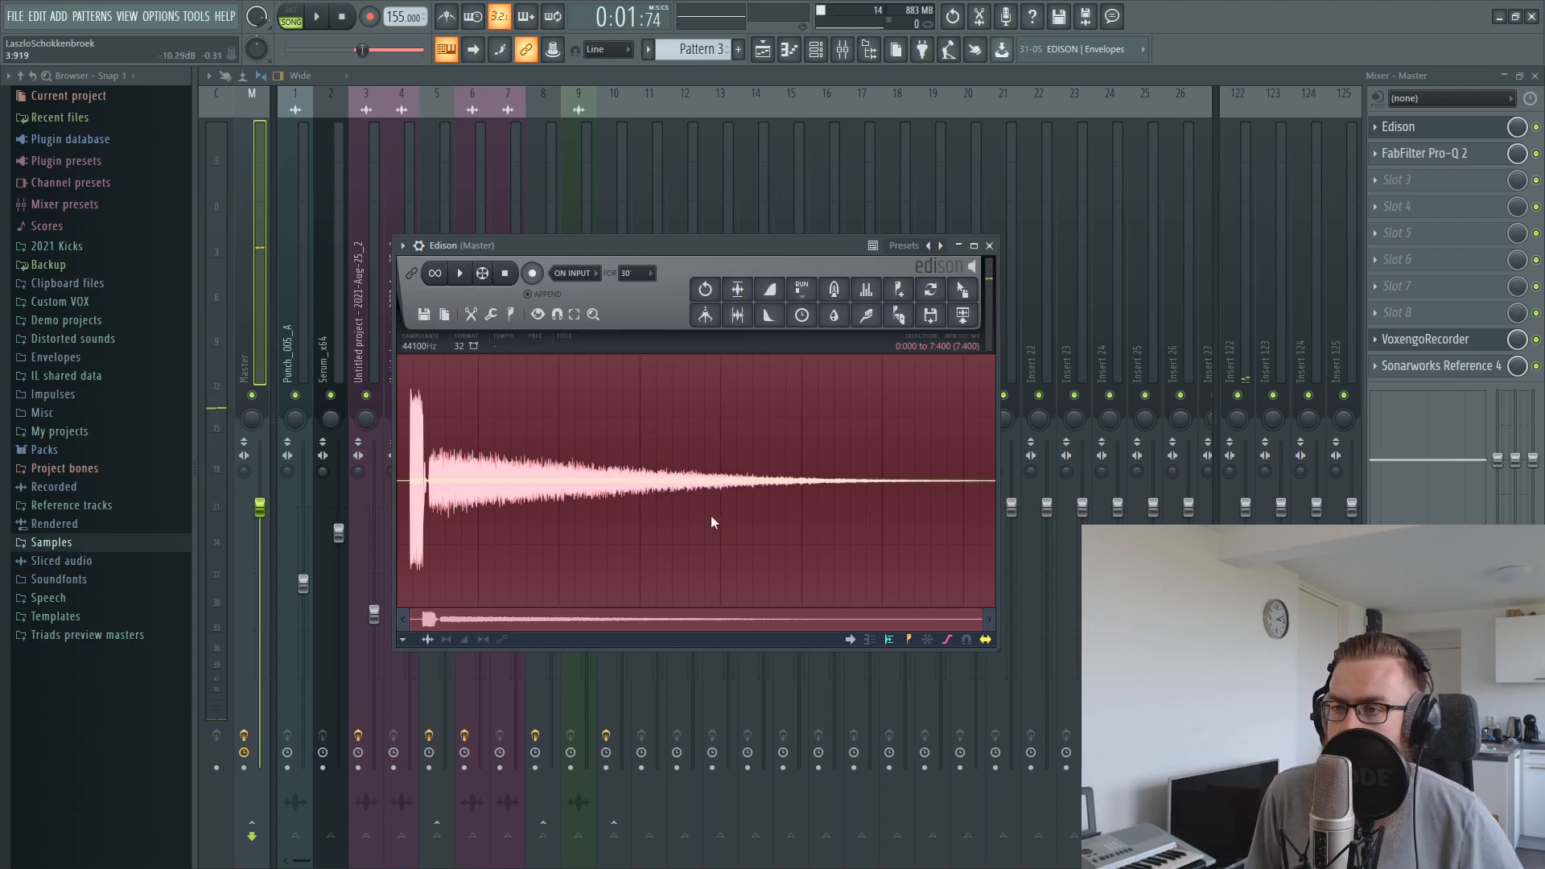
Examine the FabFilter Pro-Q 2 low cut and the ValhallaRoom reverb settings on insert 122
click(1228, 278)
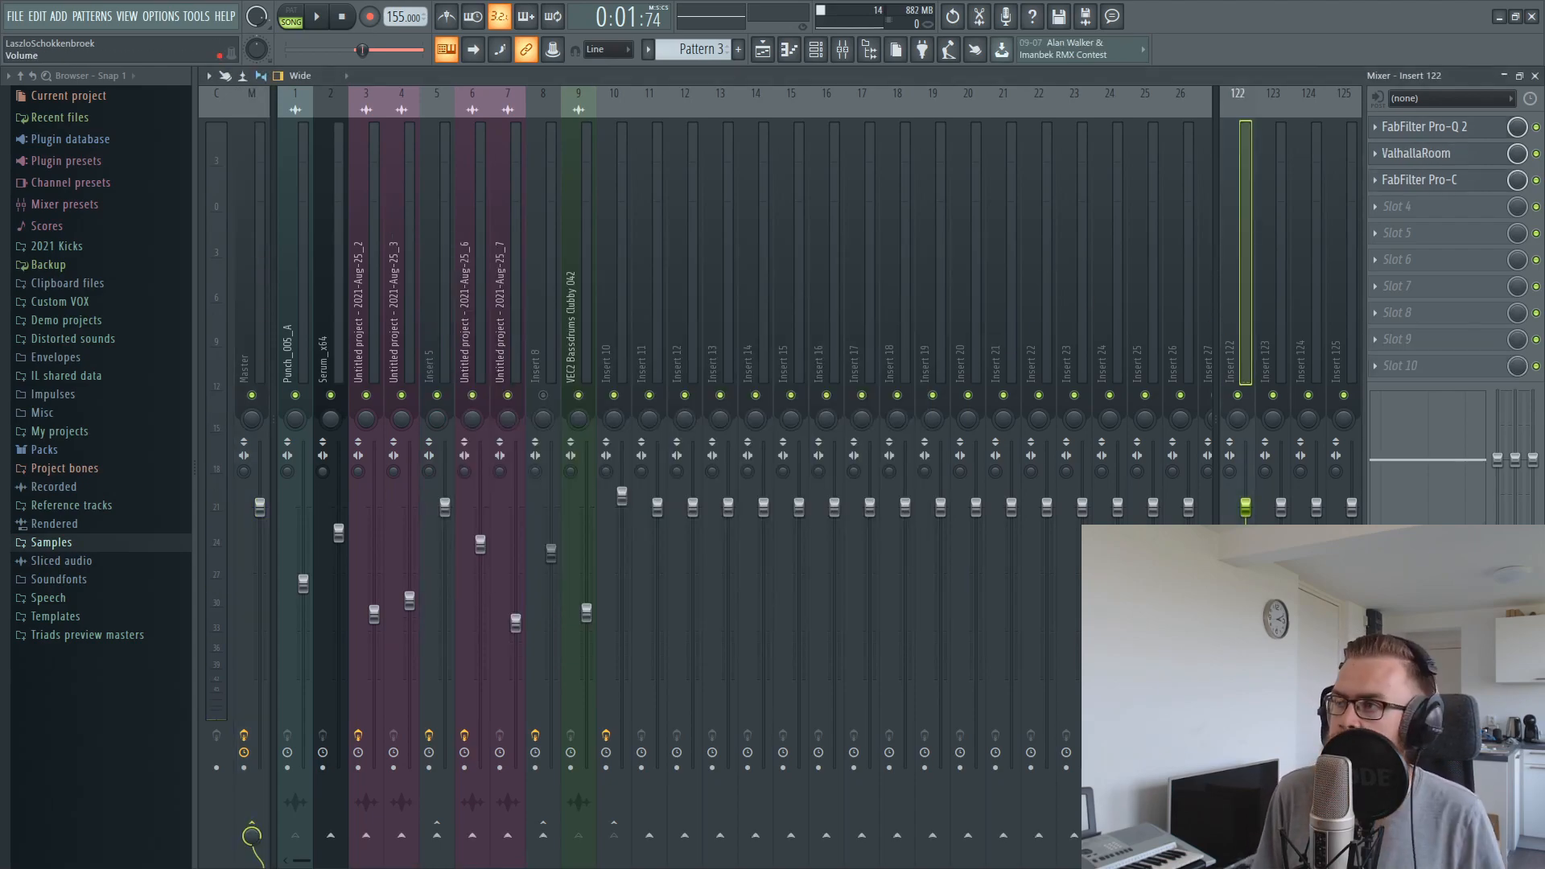
click(1453, 129)
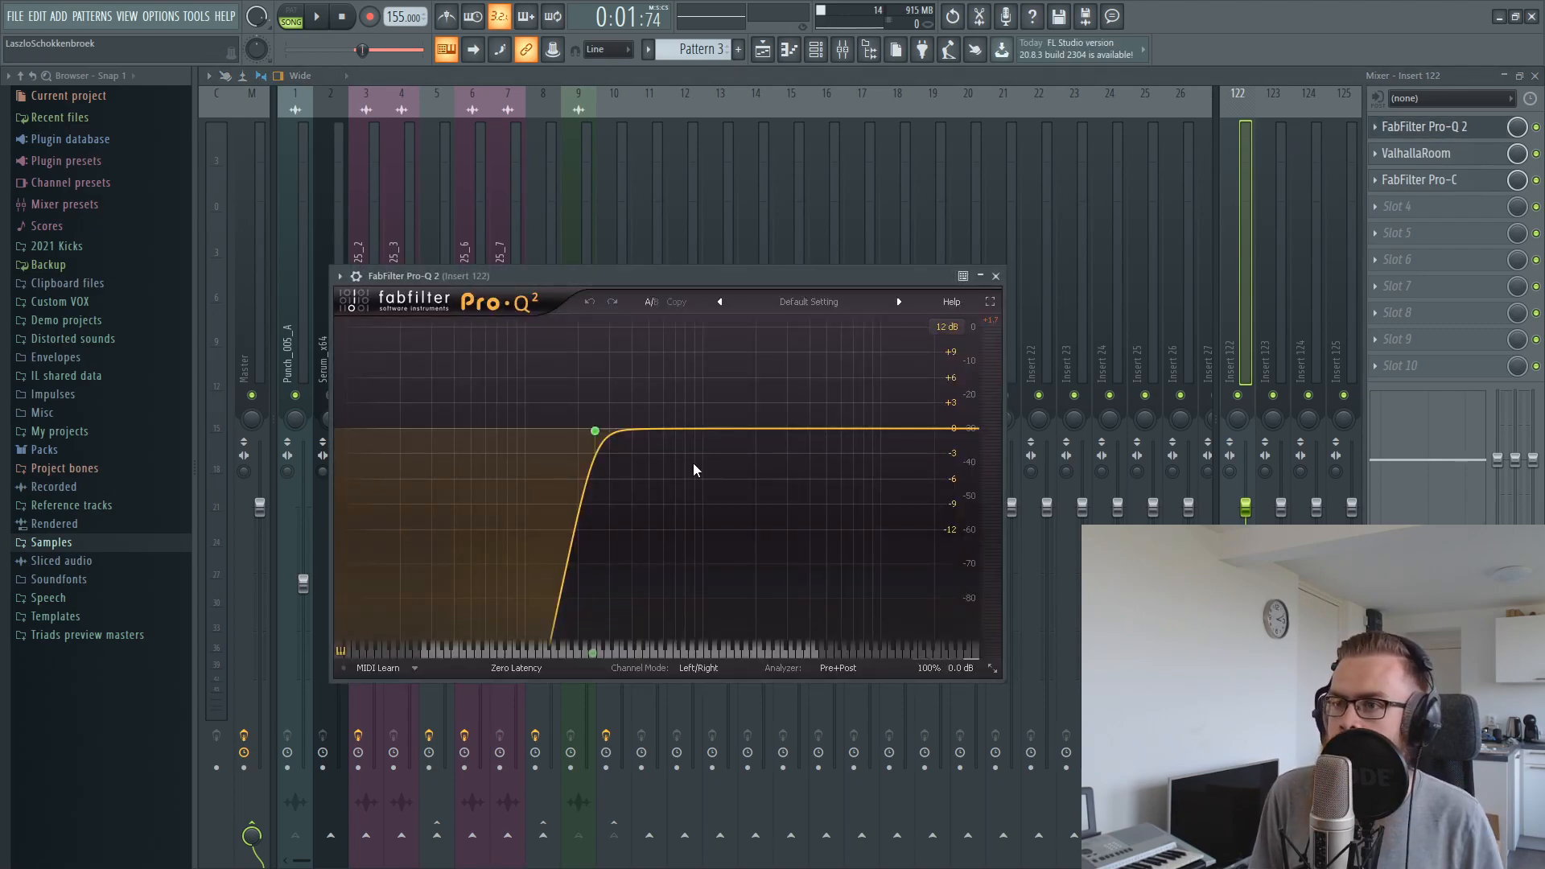
click(1424, 155)
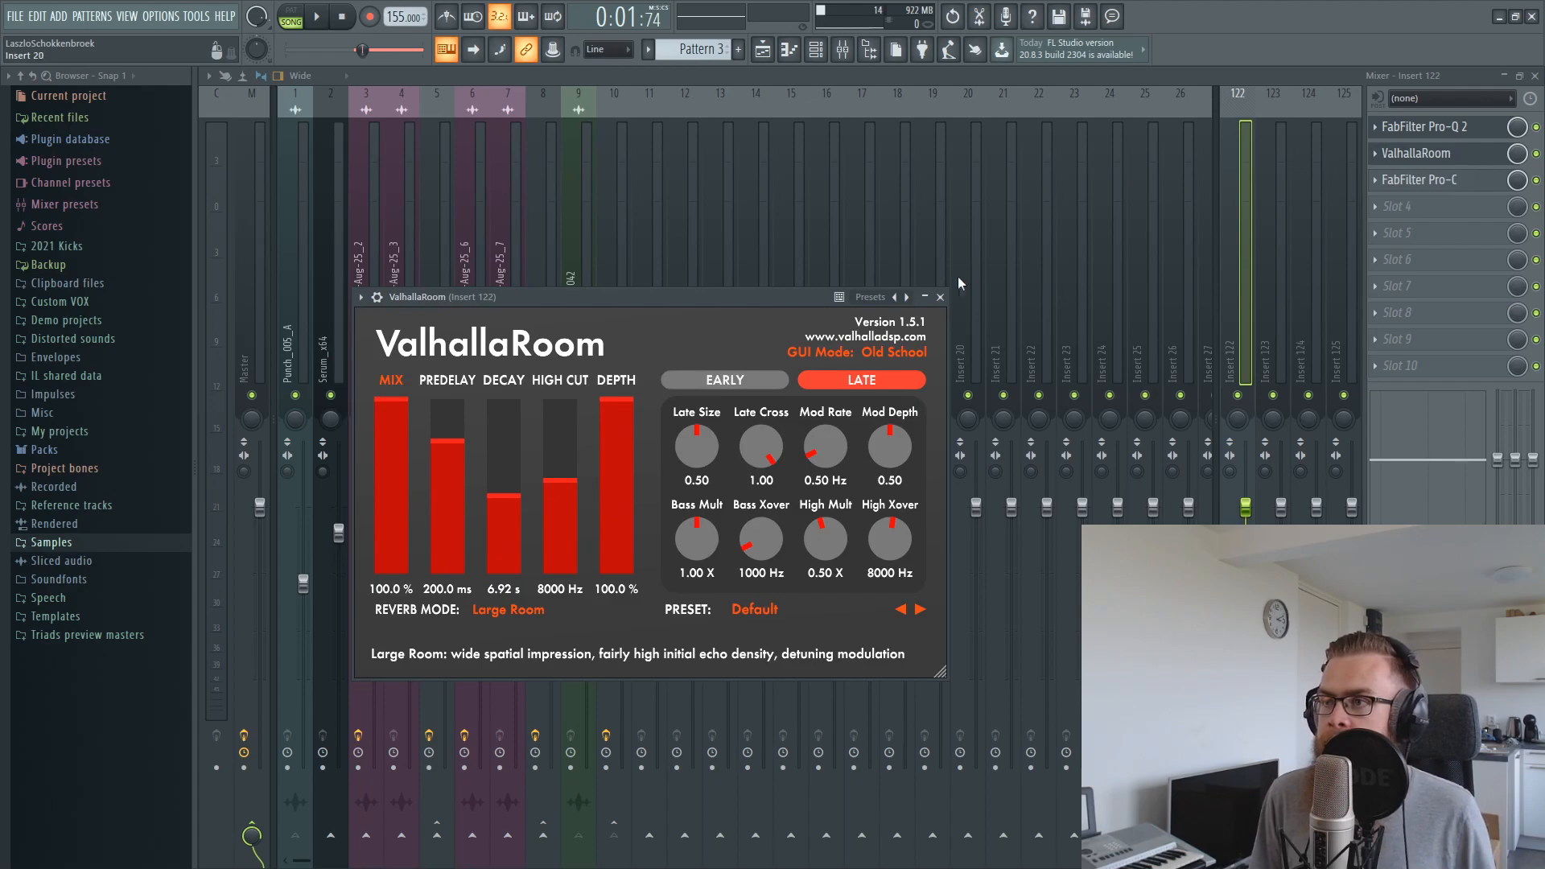
In Edison, select only the reverb tail after the dry hit and place it as an audio clip on Track 11 at bar 2
click(939, 298)
click(981, 17)
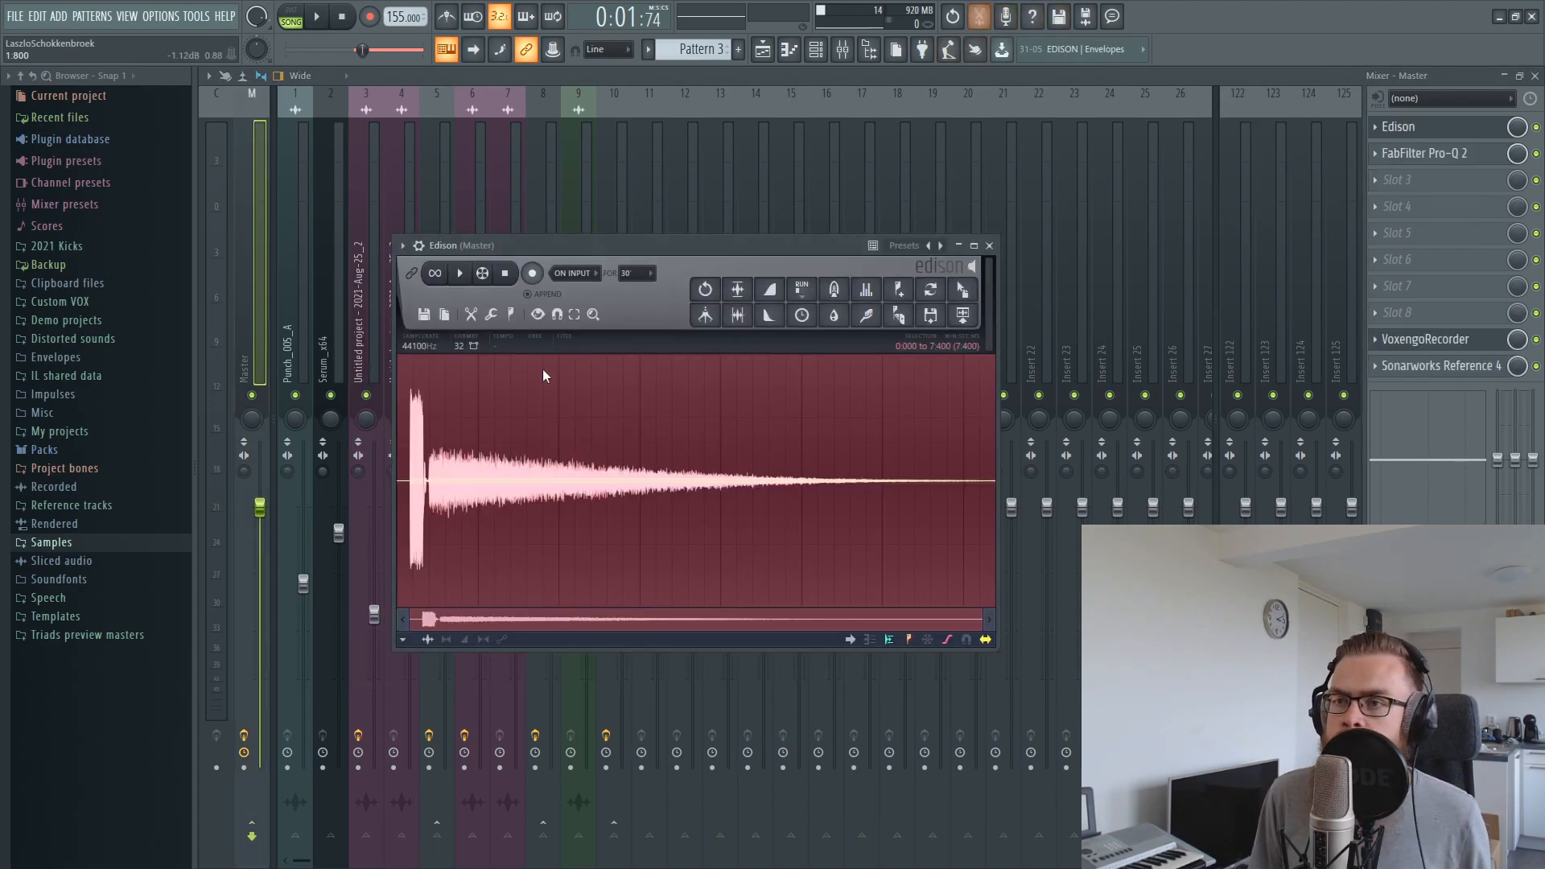
drag(519, 464, 426, 504)
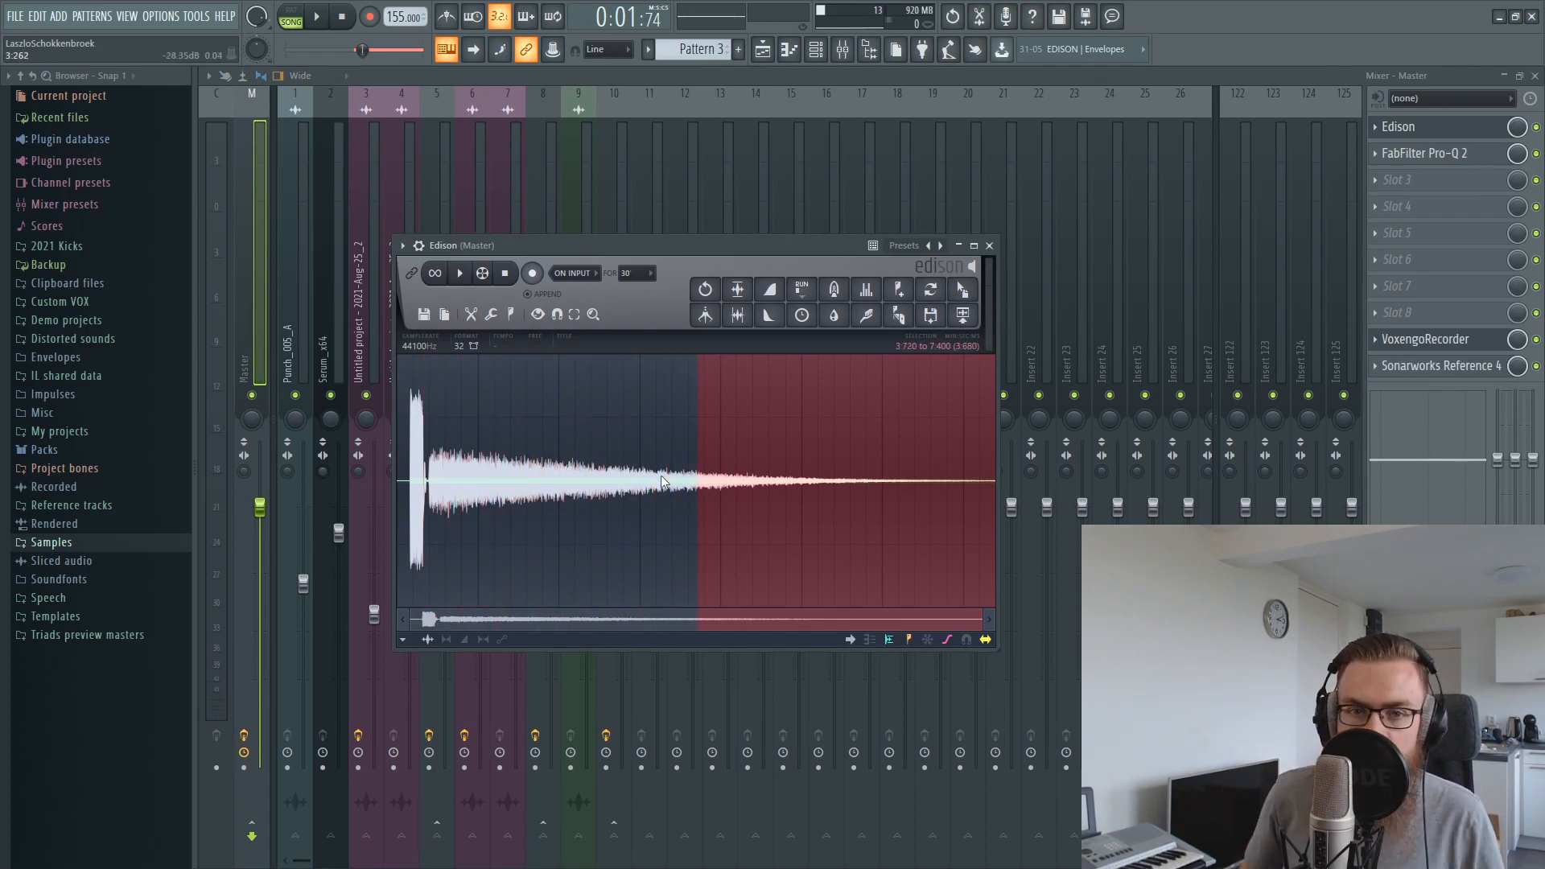
key(space)
drag(654, 490, 634, 494)
click(1535, 78)
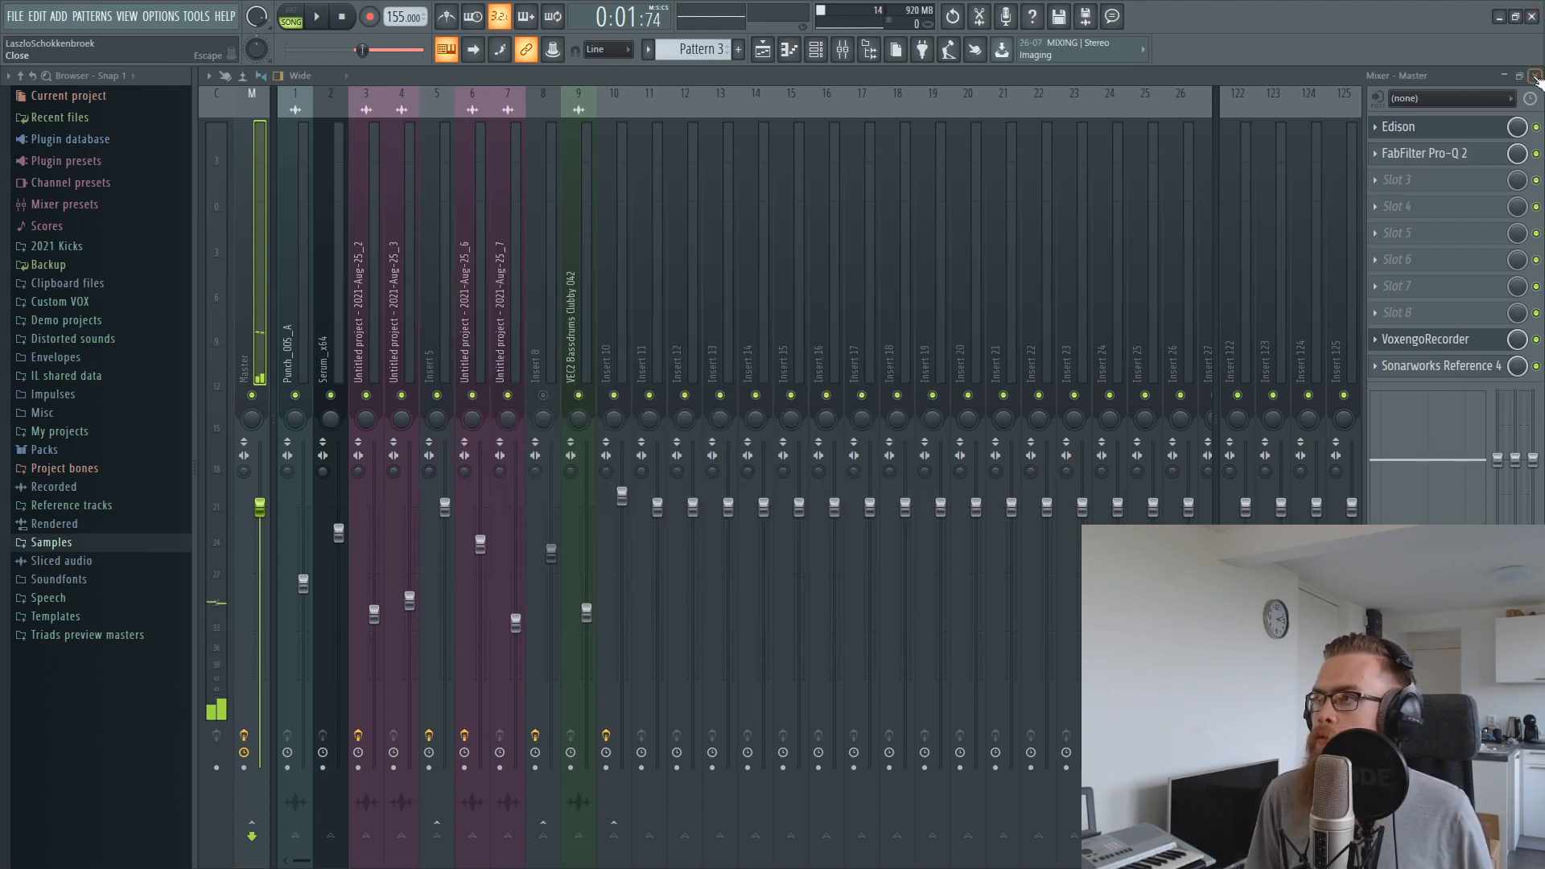
click(1534, 78)
drag(966, 292, 764, 616)
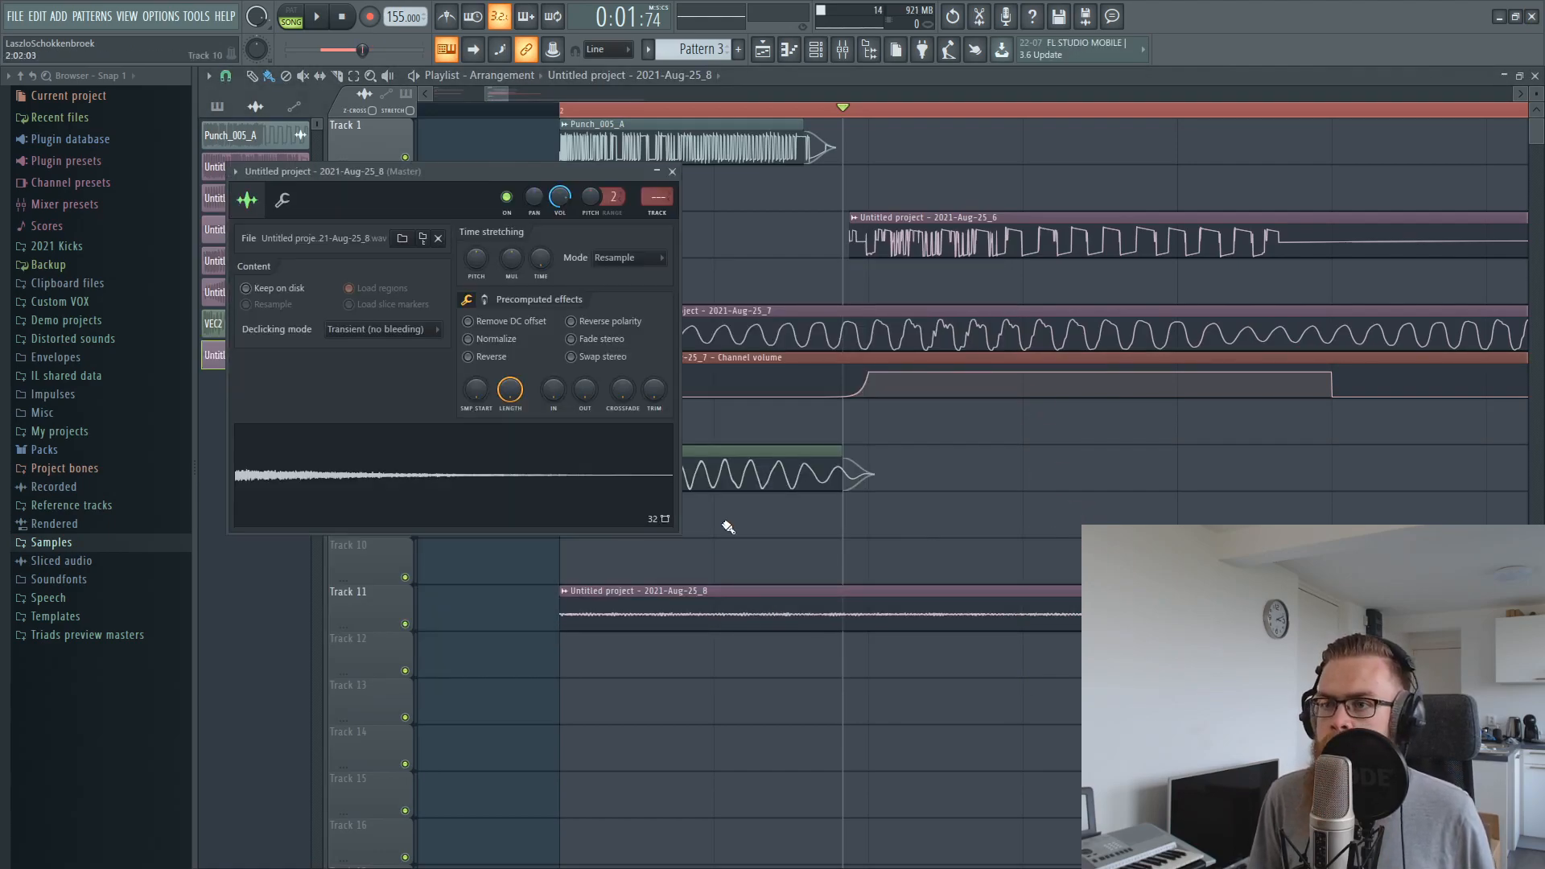
Normalize the reverb tail sample, route it to mixer insert 11, and move its clip up to Track 10
click(468, 339)
key(ctrl+l)
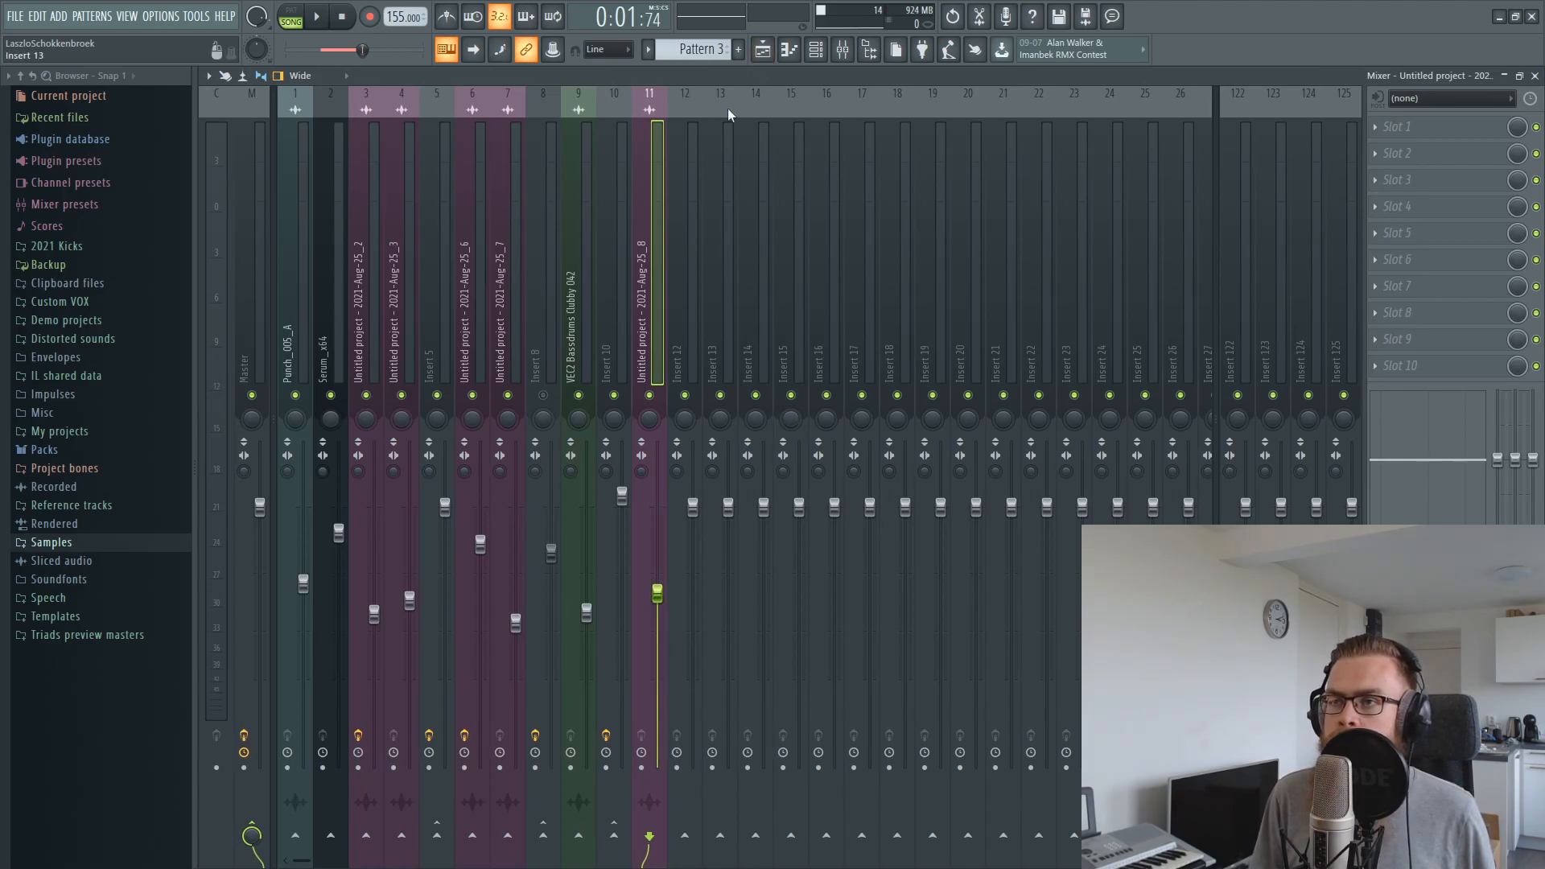
click(762, 54)
drag(720, 516, 726, 439)
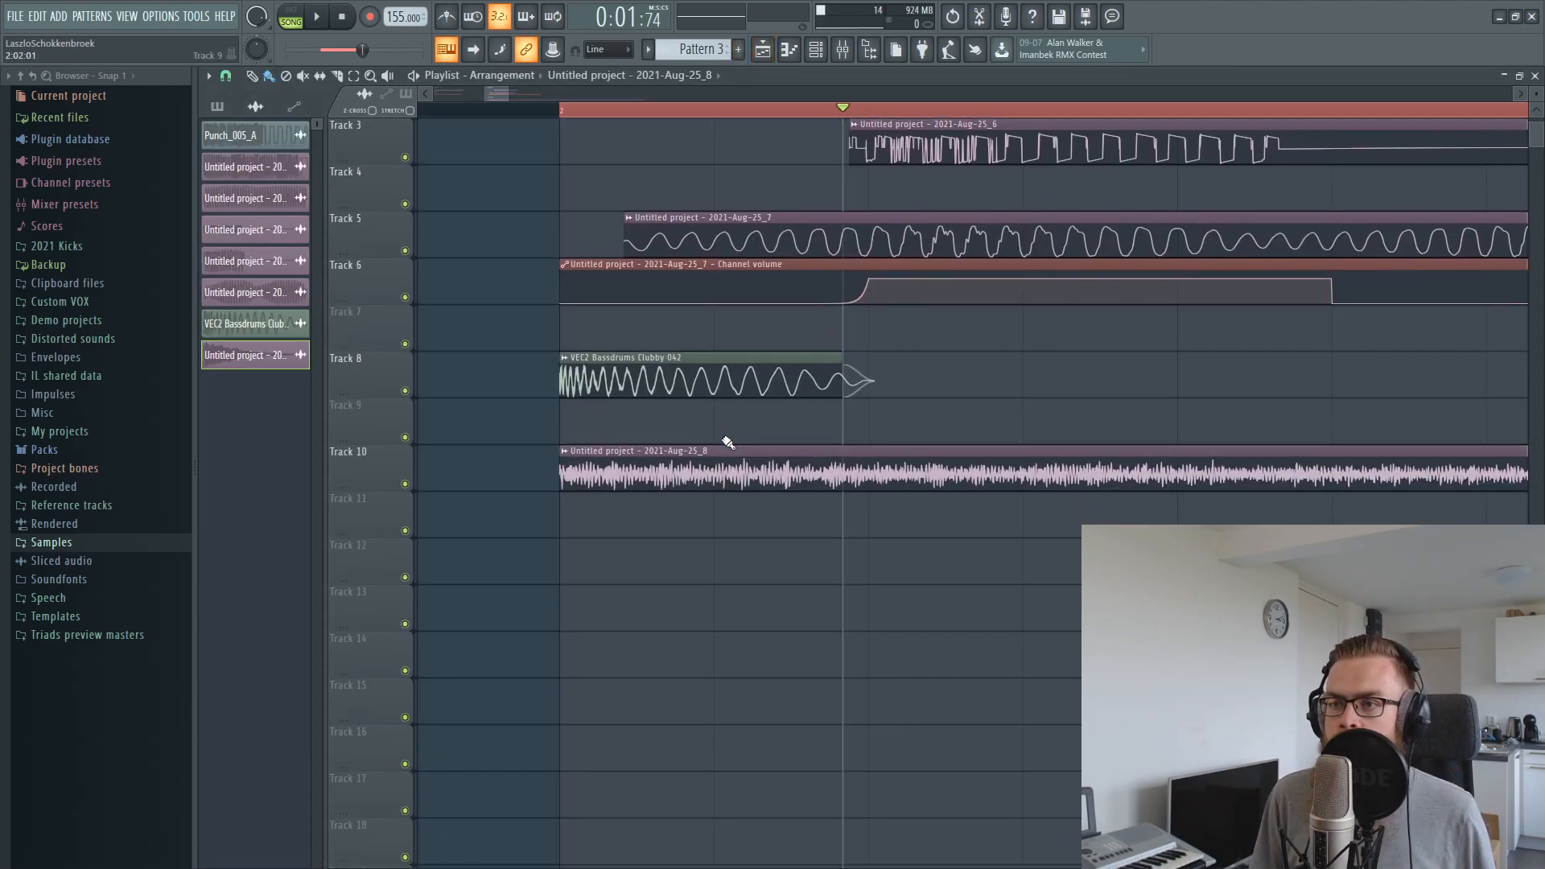
Create a volume automation clip for the reverb tail's channel and place it on Track 11, directly below the audio clip
double_click(726, 450)
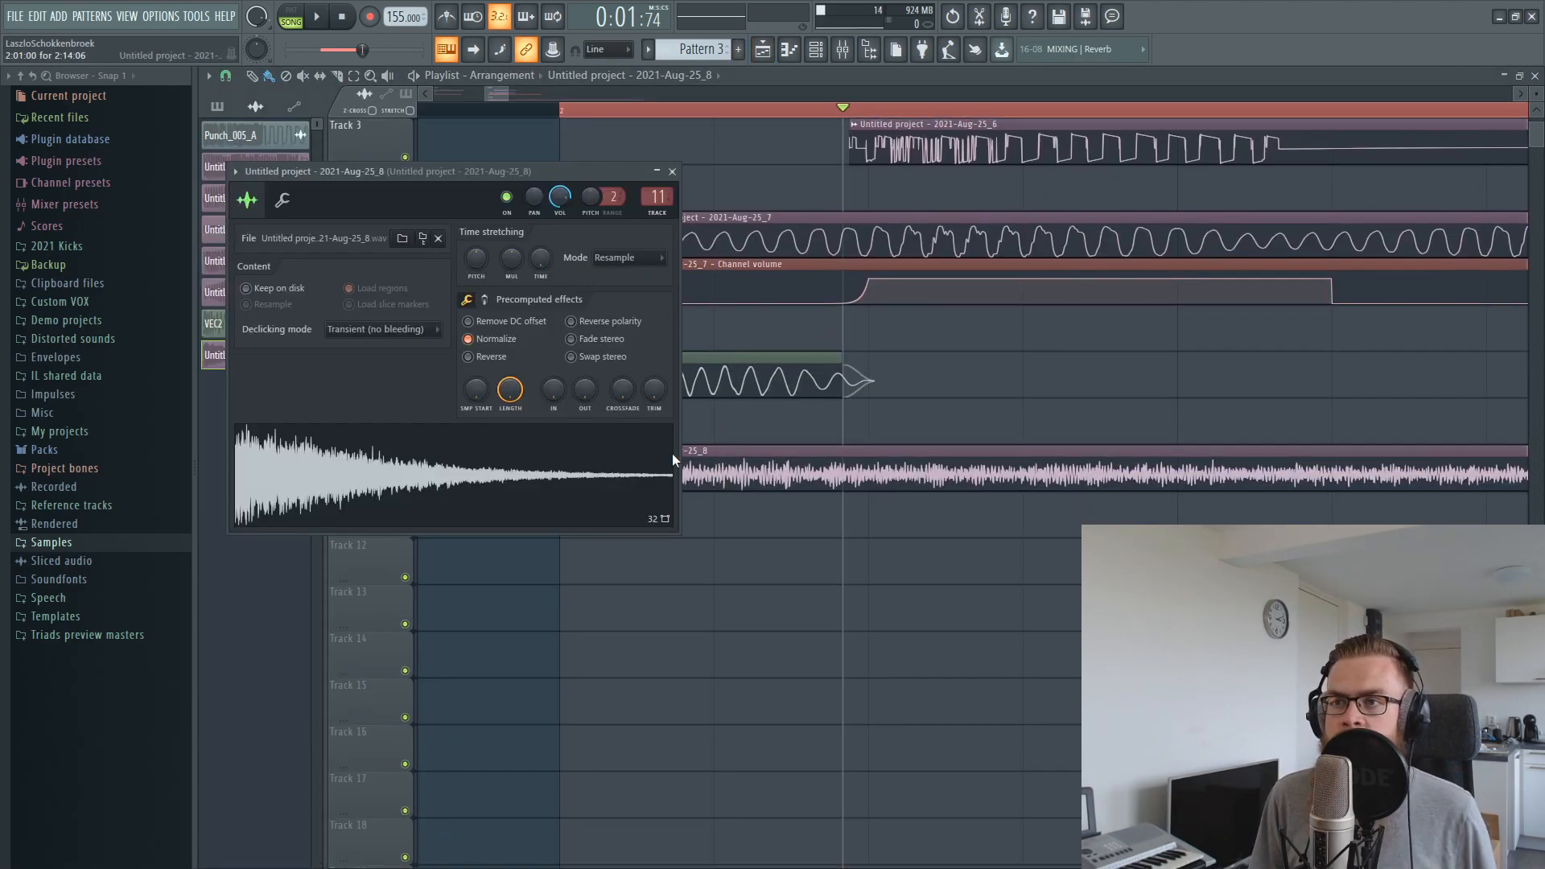
right_click(559, 201)
click(610, 312)
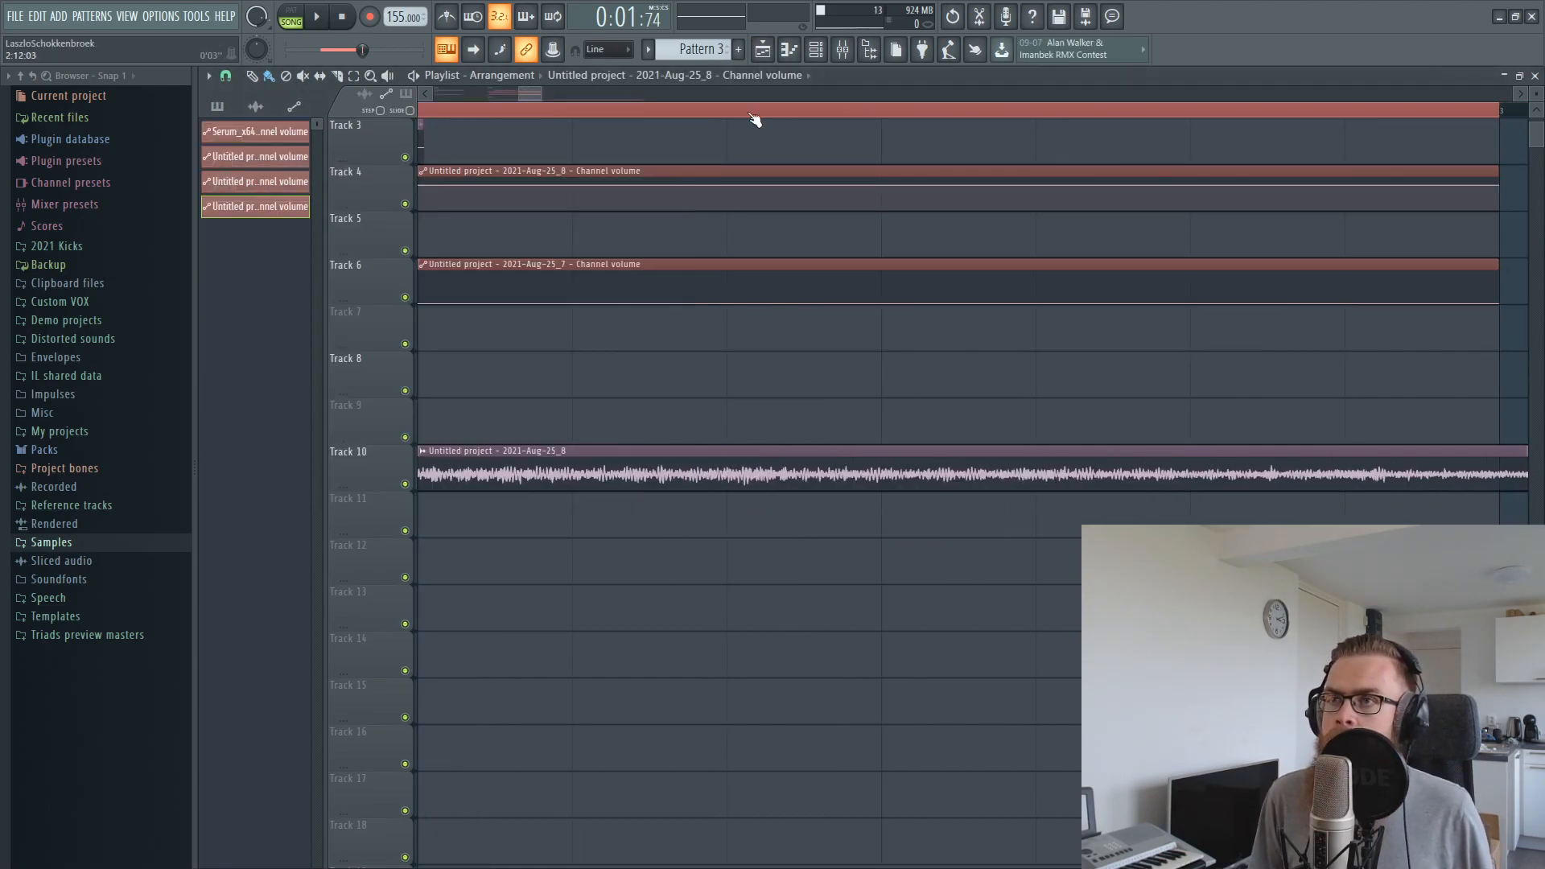
drag(527, 94, 480, 95)
drag(822, 170, 835, 539)
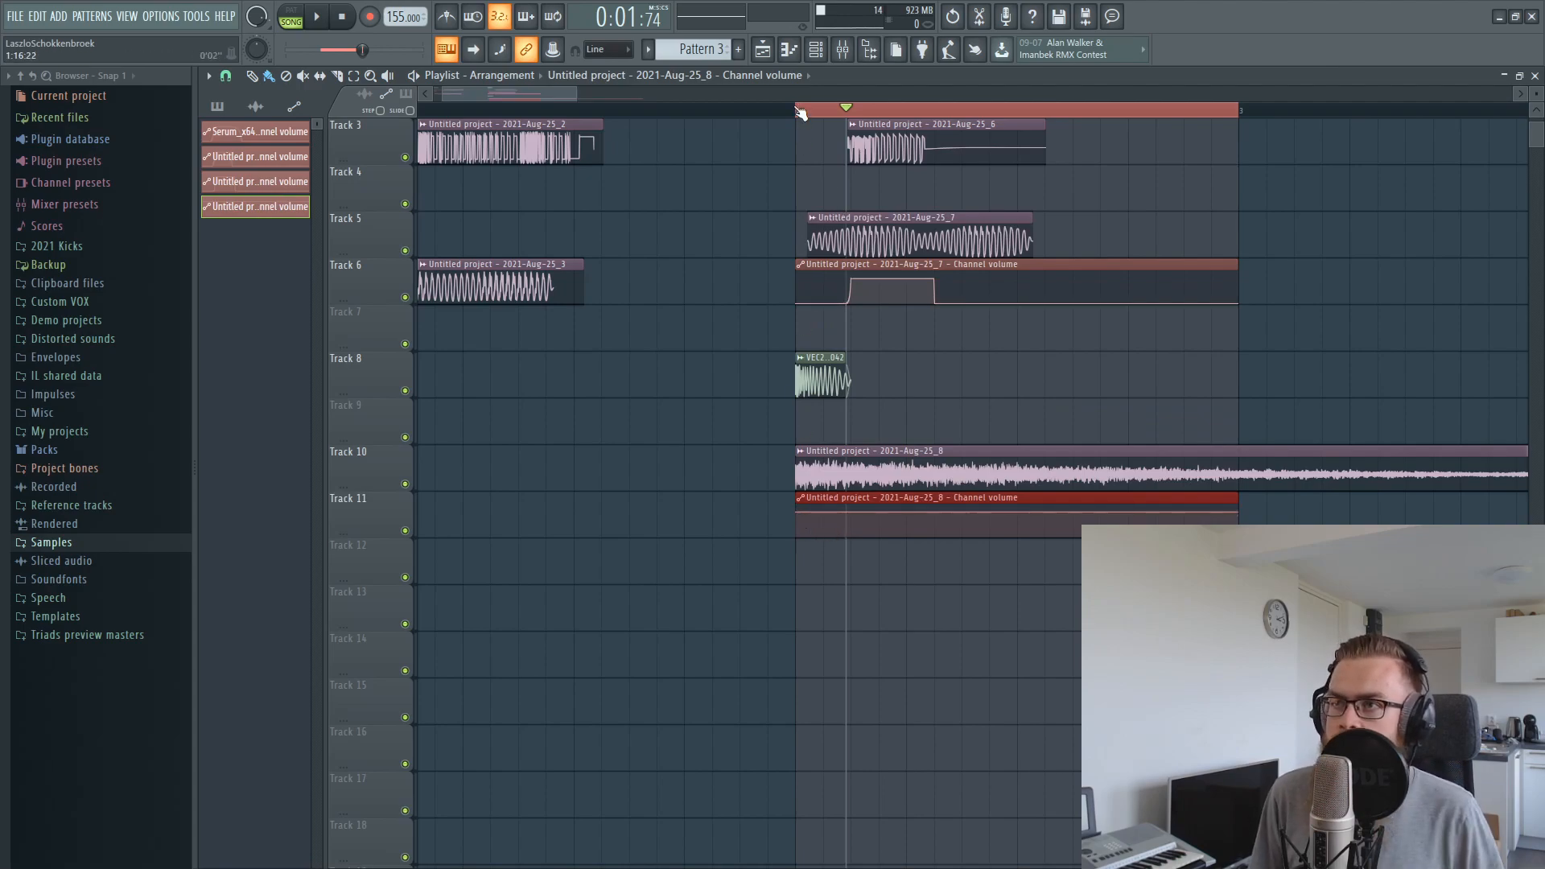
scroll(800, 113, up, 3)
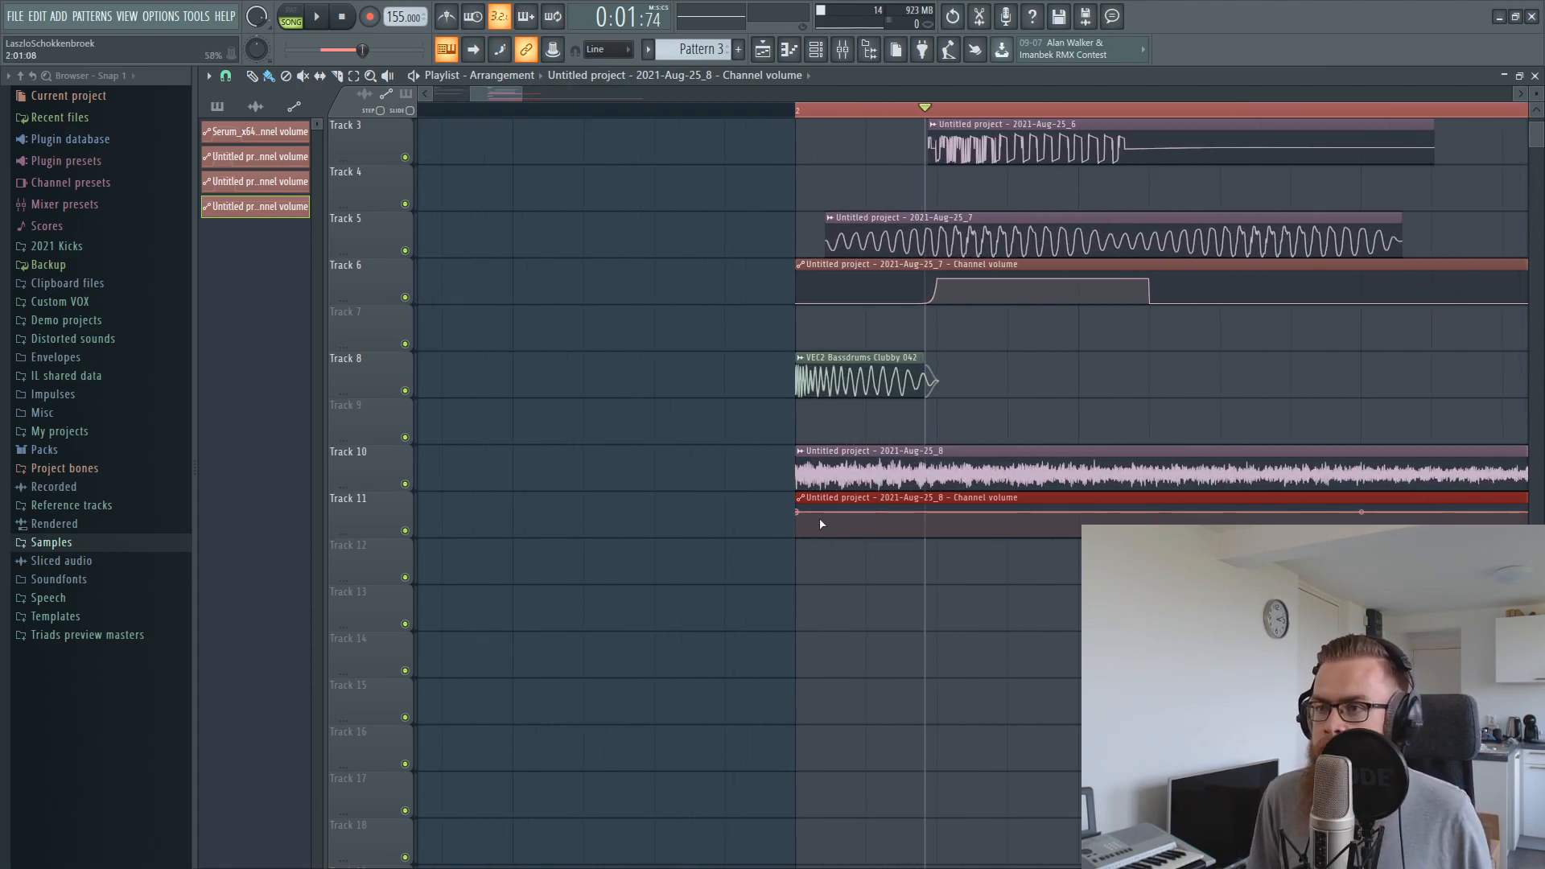
Start the reverb volume automation at zero and add peaks near 2:03 and 2:05 with a dip between them
drag(797, 512, 796, 555)
right_click(924, 525)
drag(919, 518, 918, 515)
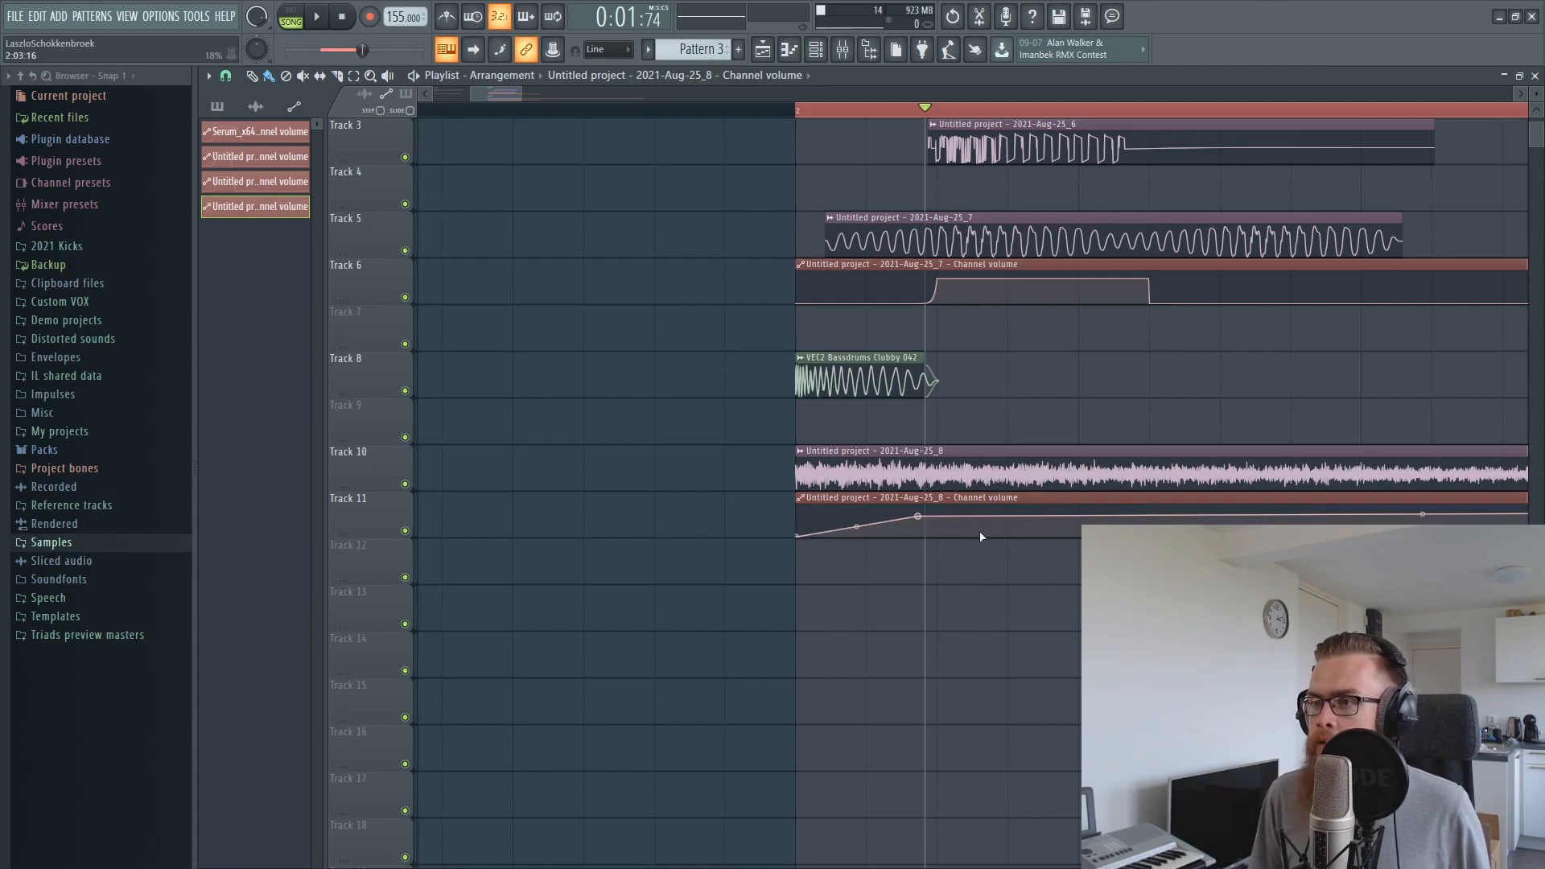
right_click(938, 533)
right_click(1079, 512)
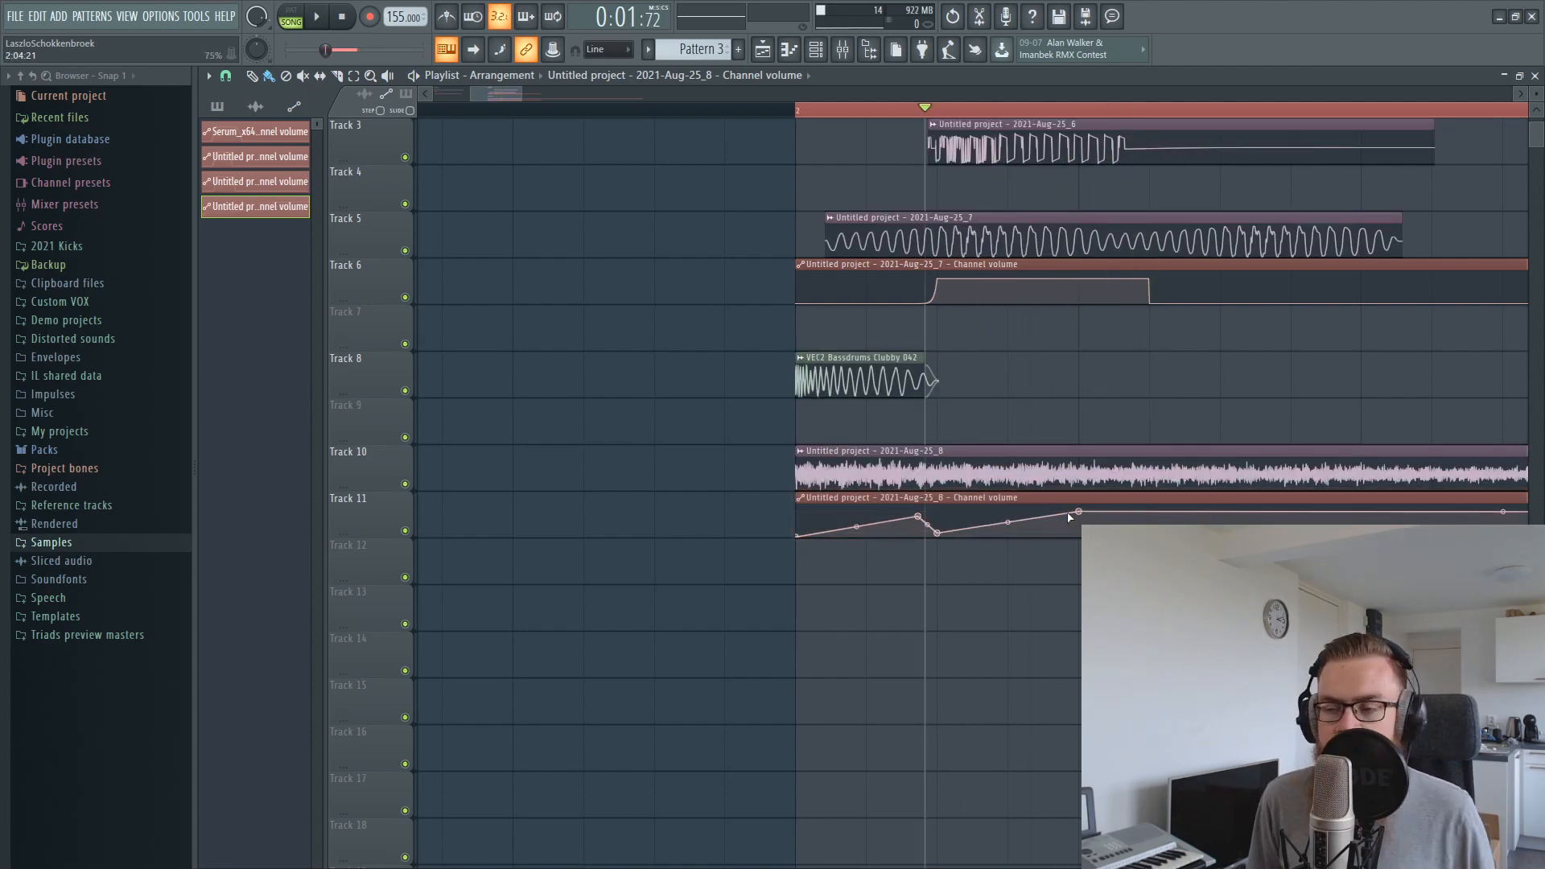
Audition the kick with its reverb layer and remove insert 10's live send to insert 122
key(space)
key(space)
key(space)
click(843, 50)
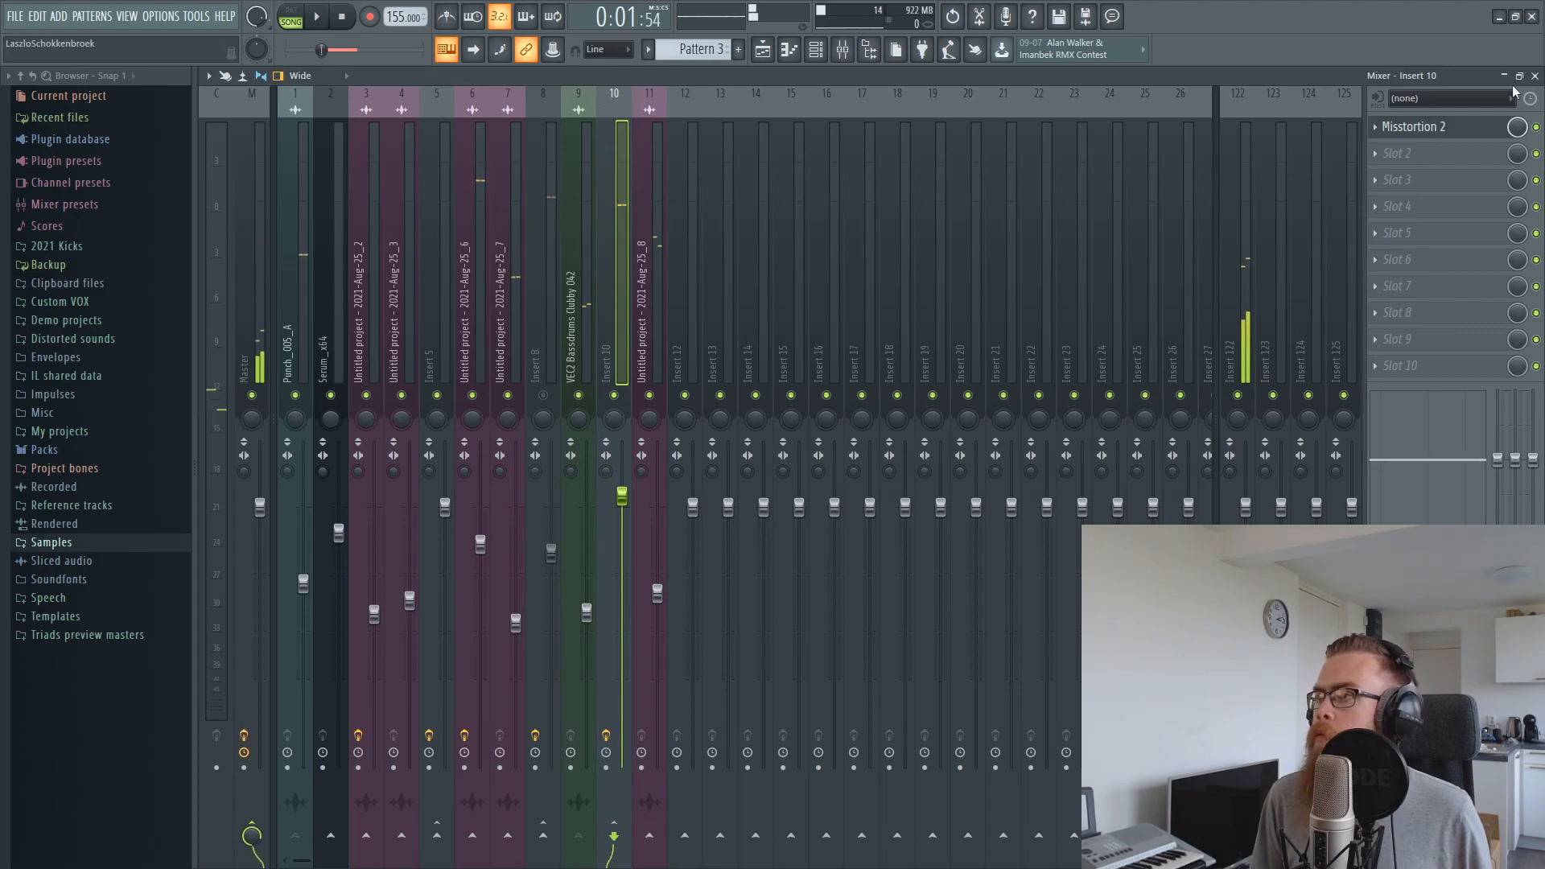
click(1535, 75)
key(space)
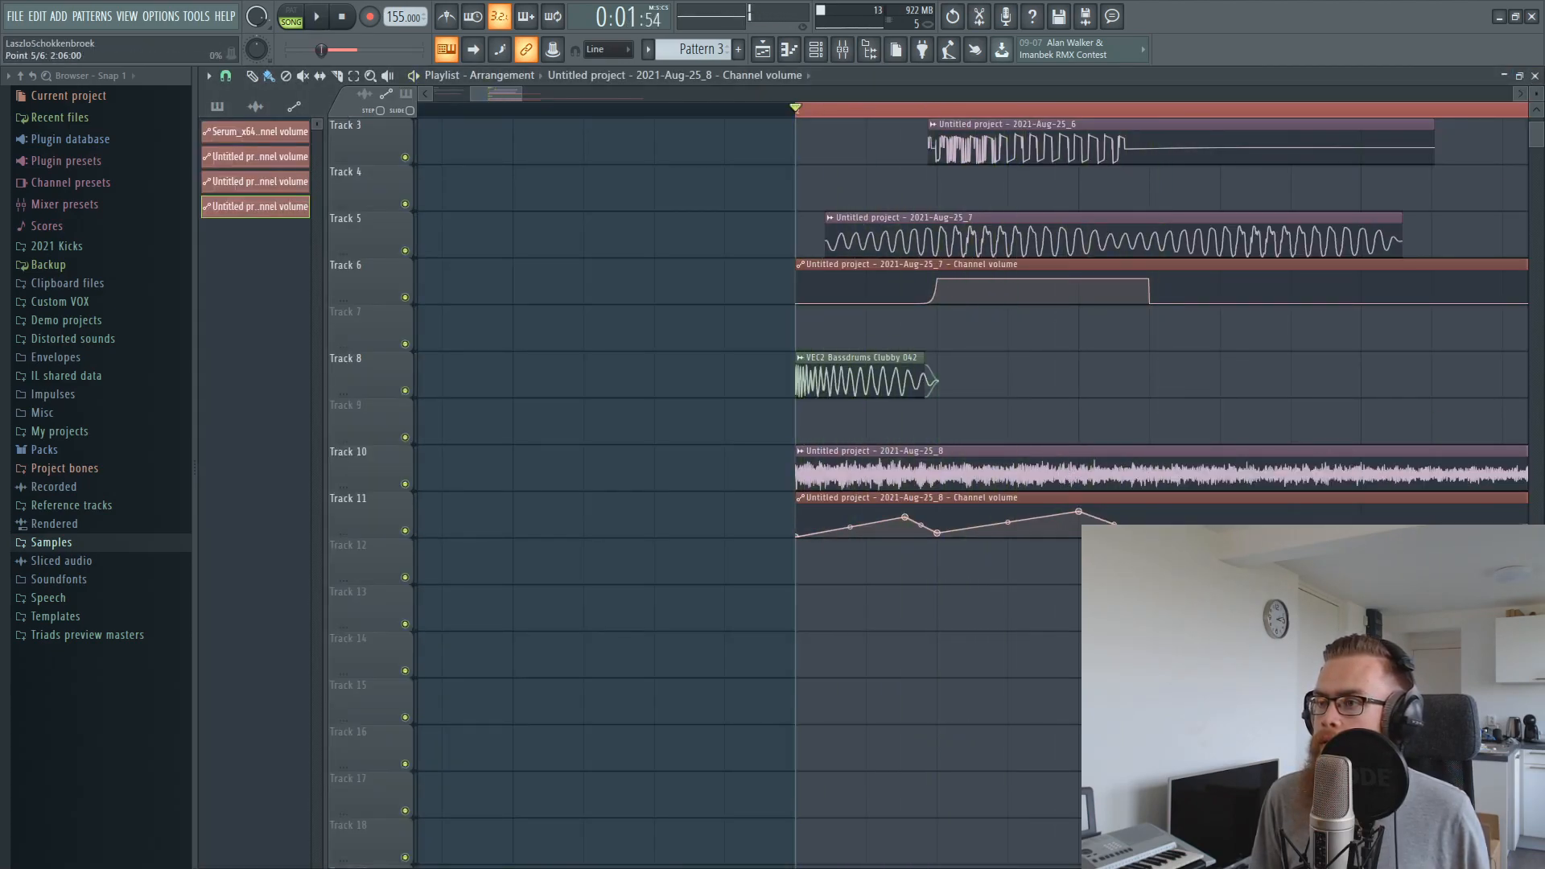
key(space)
Loop the first beat of bar 2 and add more peaks and dips to the reverb volume automation during playback
double_click(1385, 112)
drag(1031, 111, 798, 111)
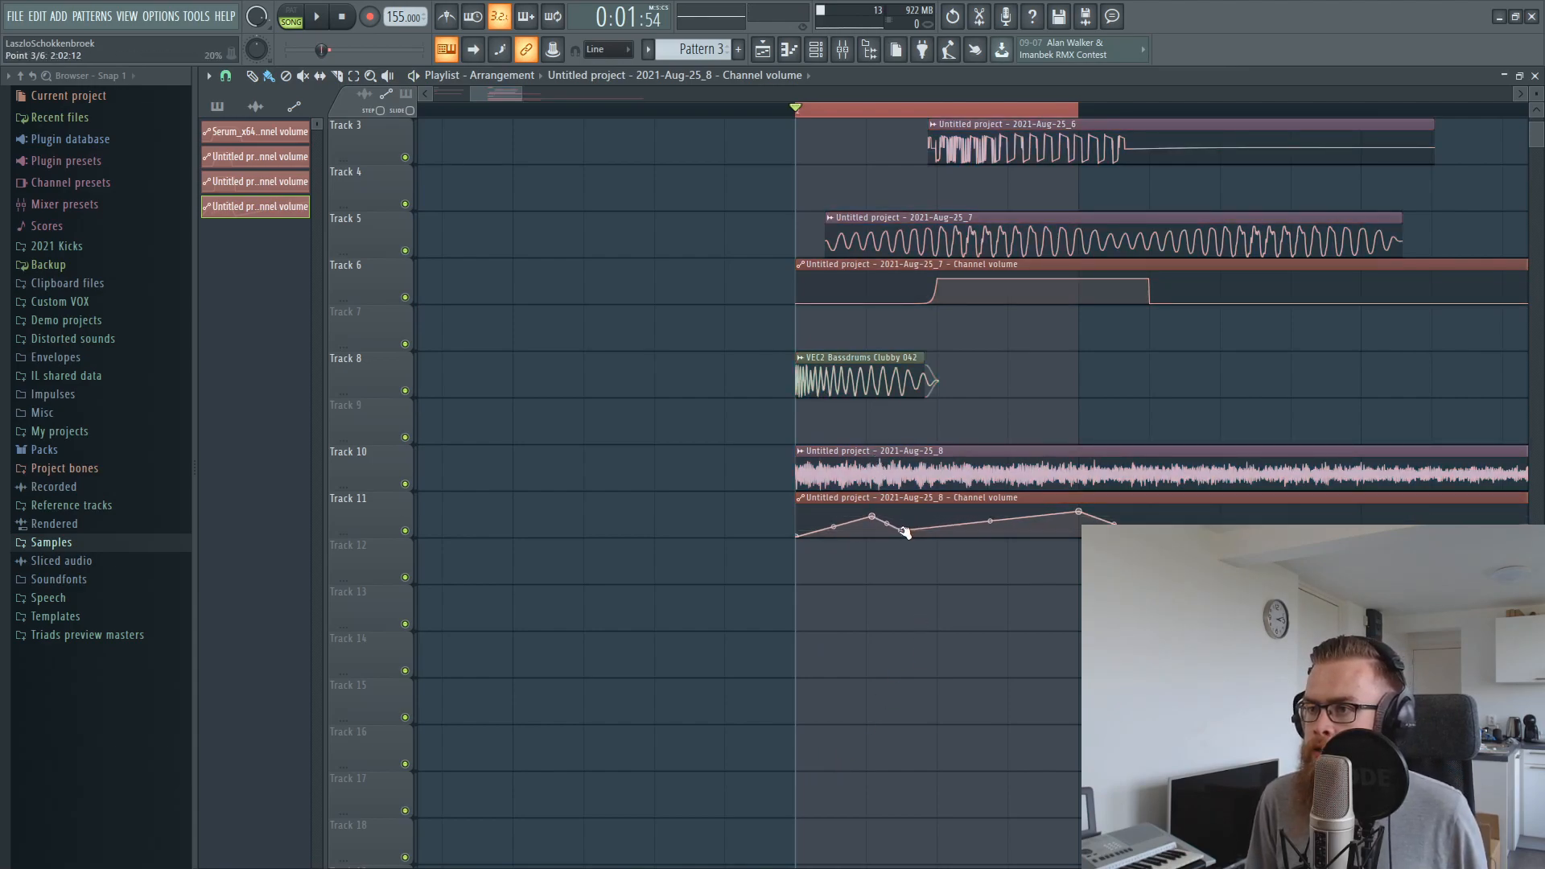
key(space)
drag(1016, 529, 1049, 533)
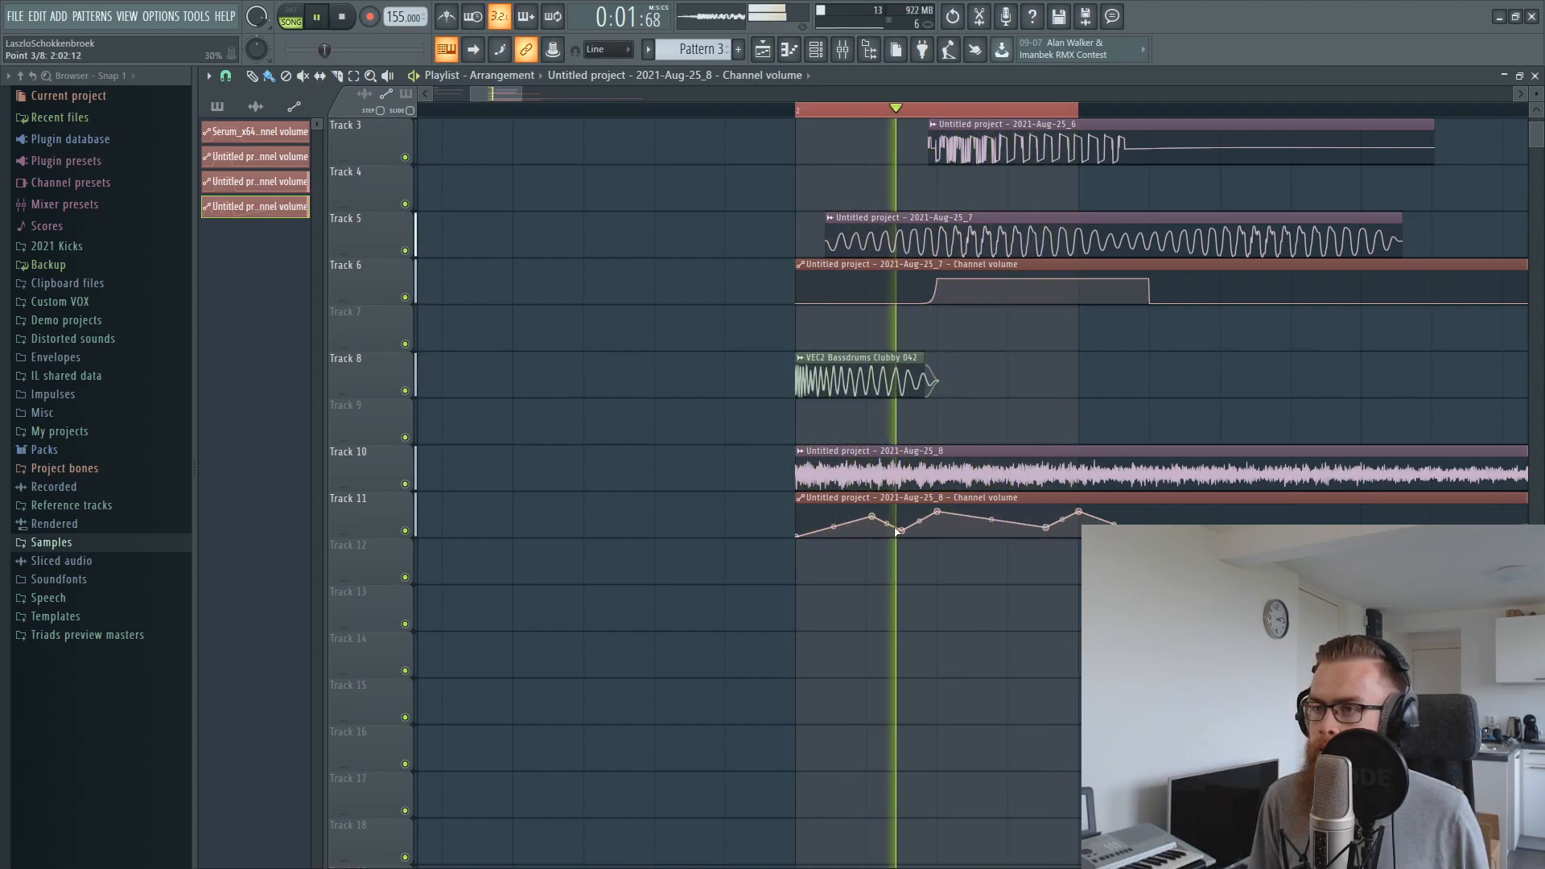
drag(872, 517, 901, 536)
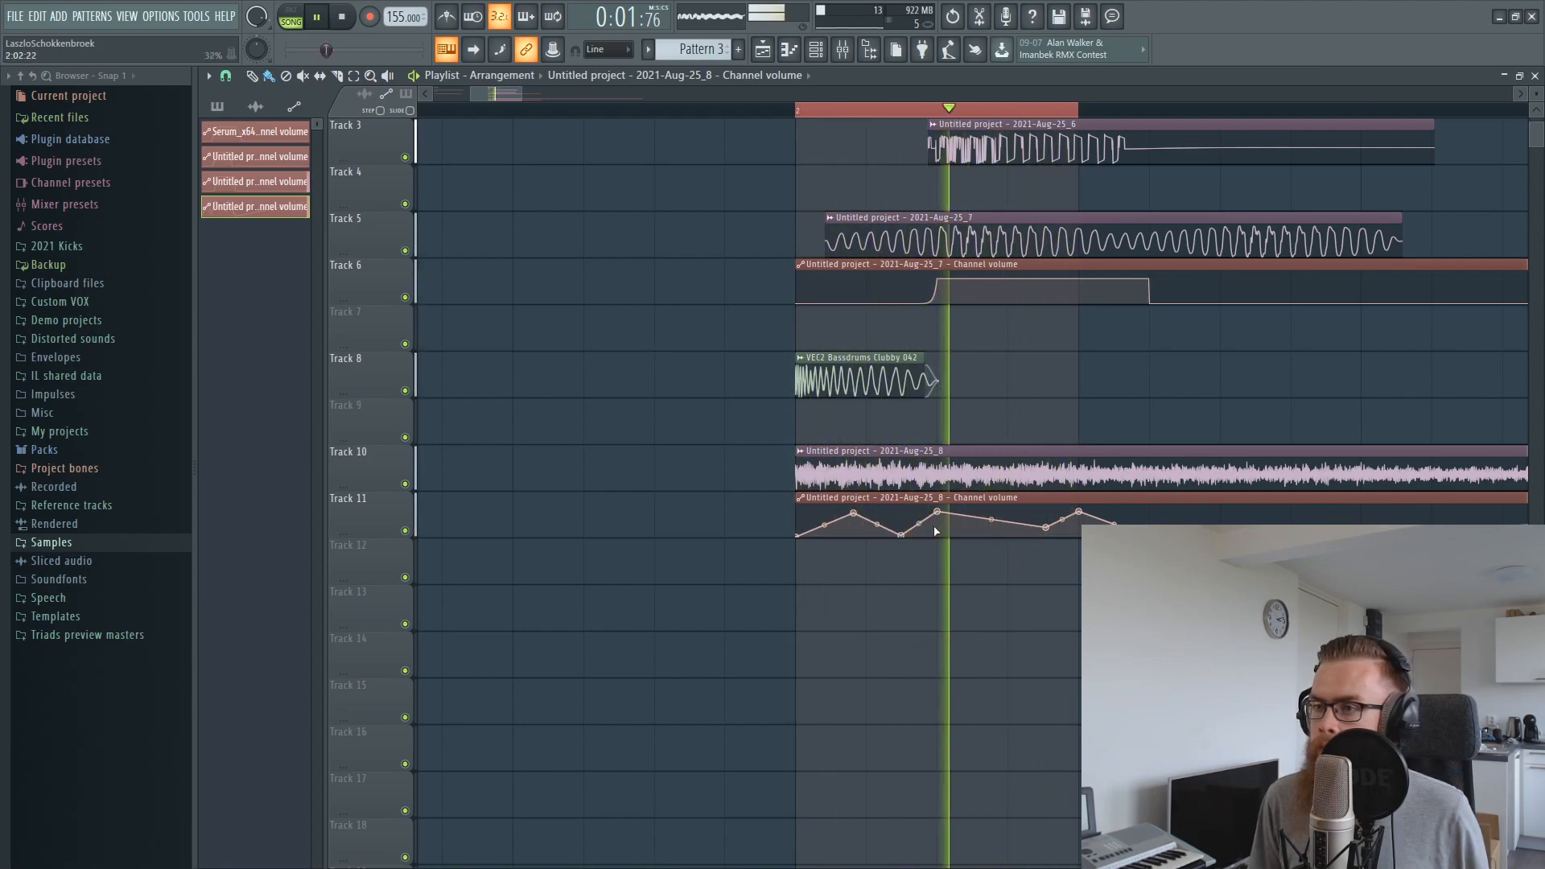
key(space)
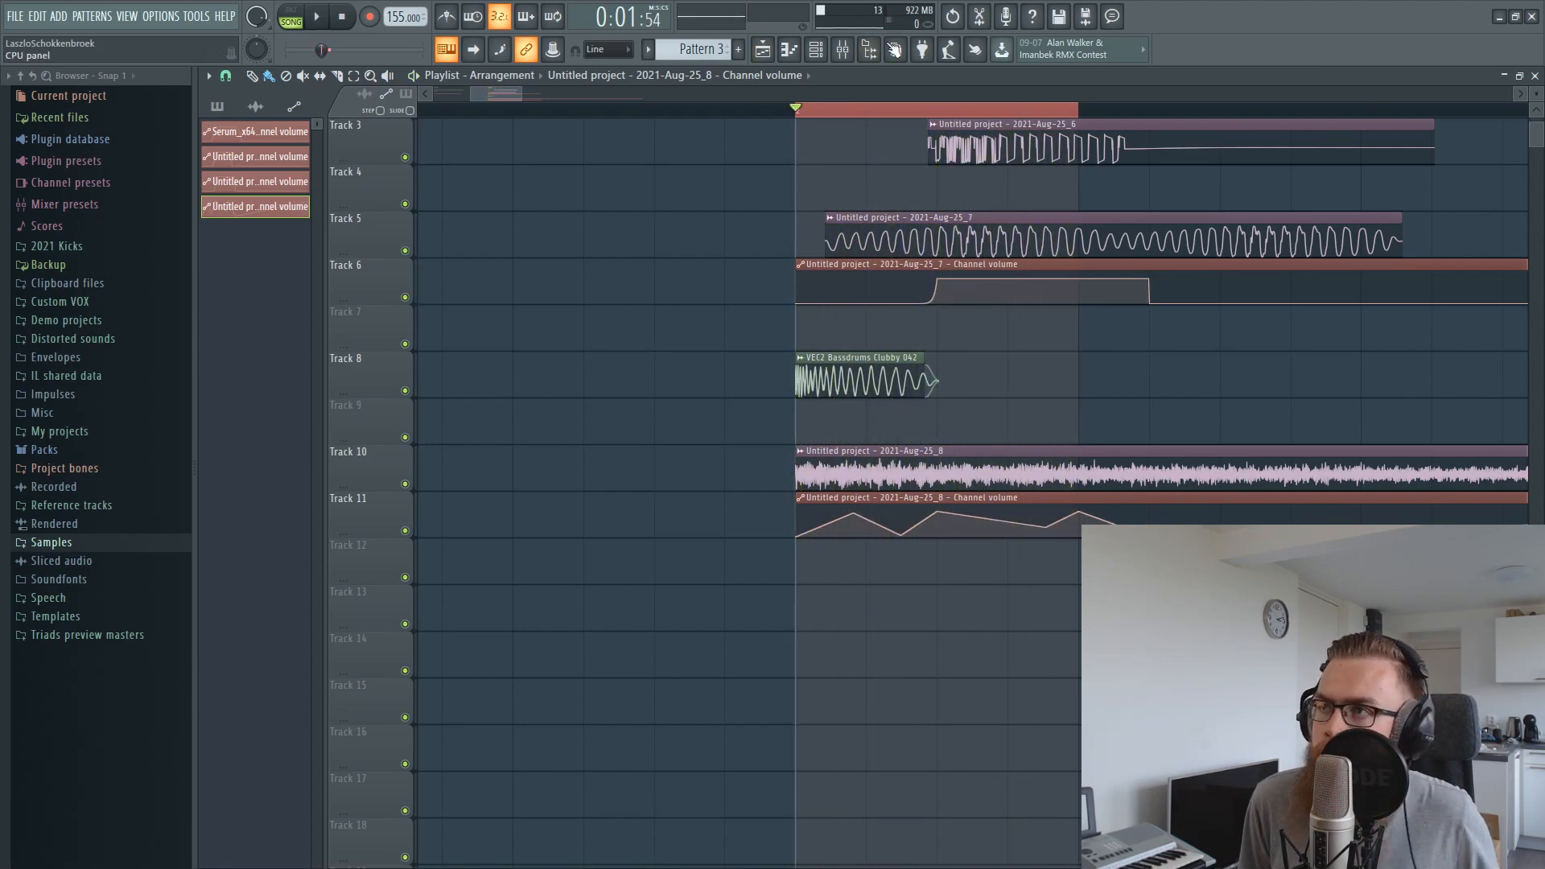
Unmute insert 8 and lower the reverb layer's fader on insert 11 slightly during playback
click(856, 51)
click(541, 394)
key(space)
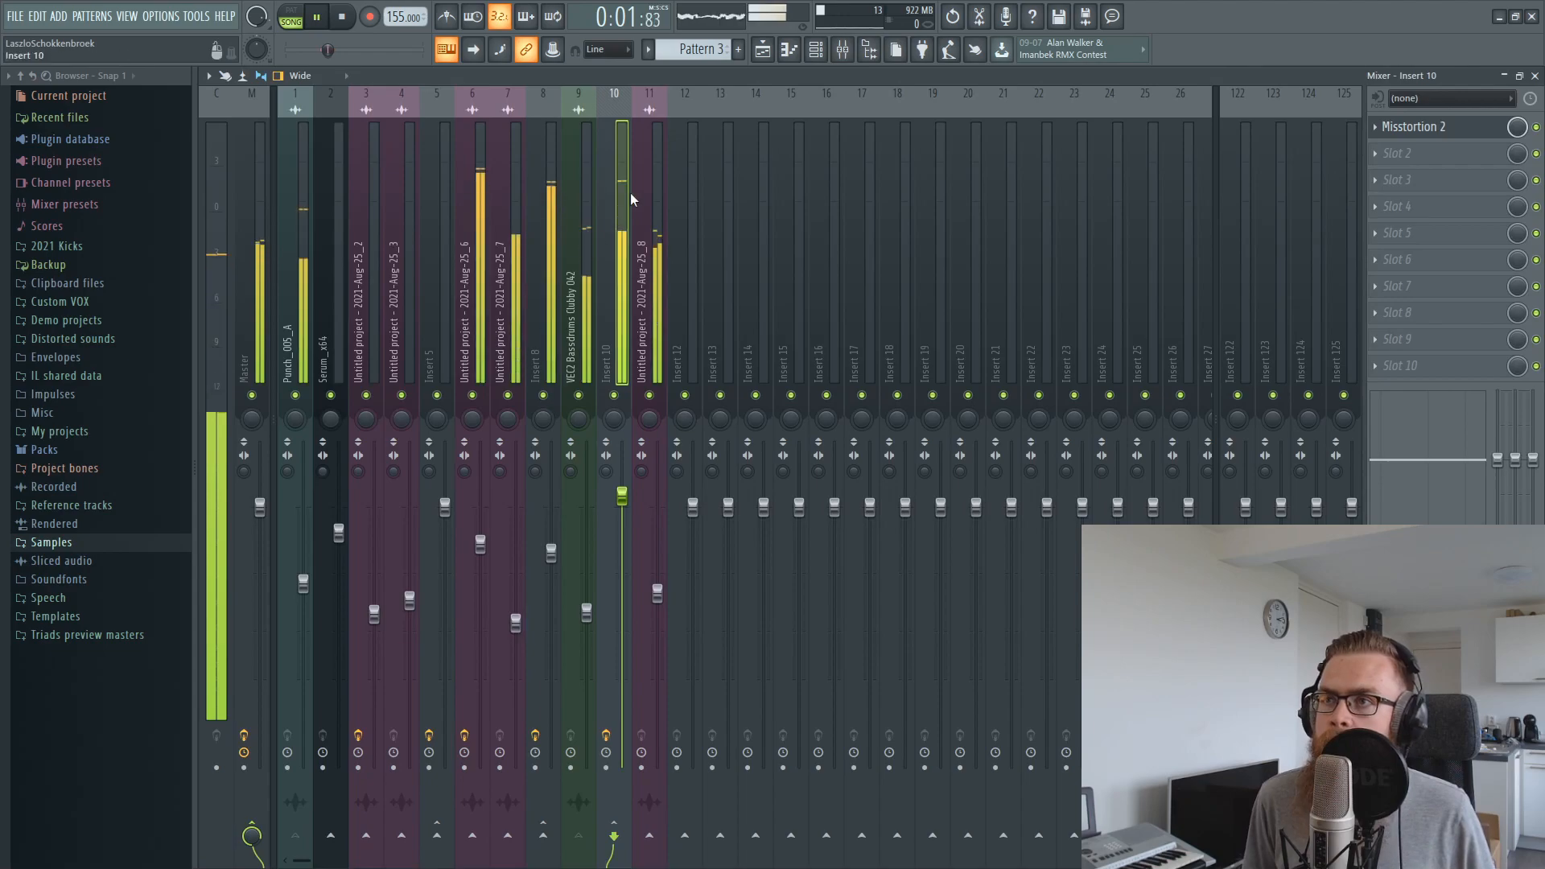
drag(658, 594, 657, 607)
key(space)
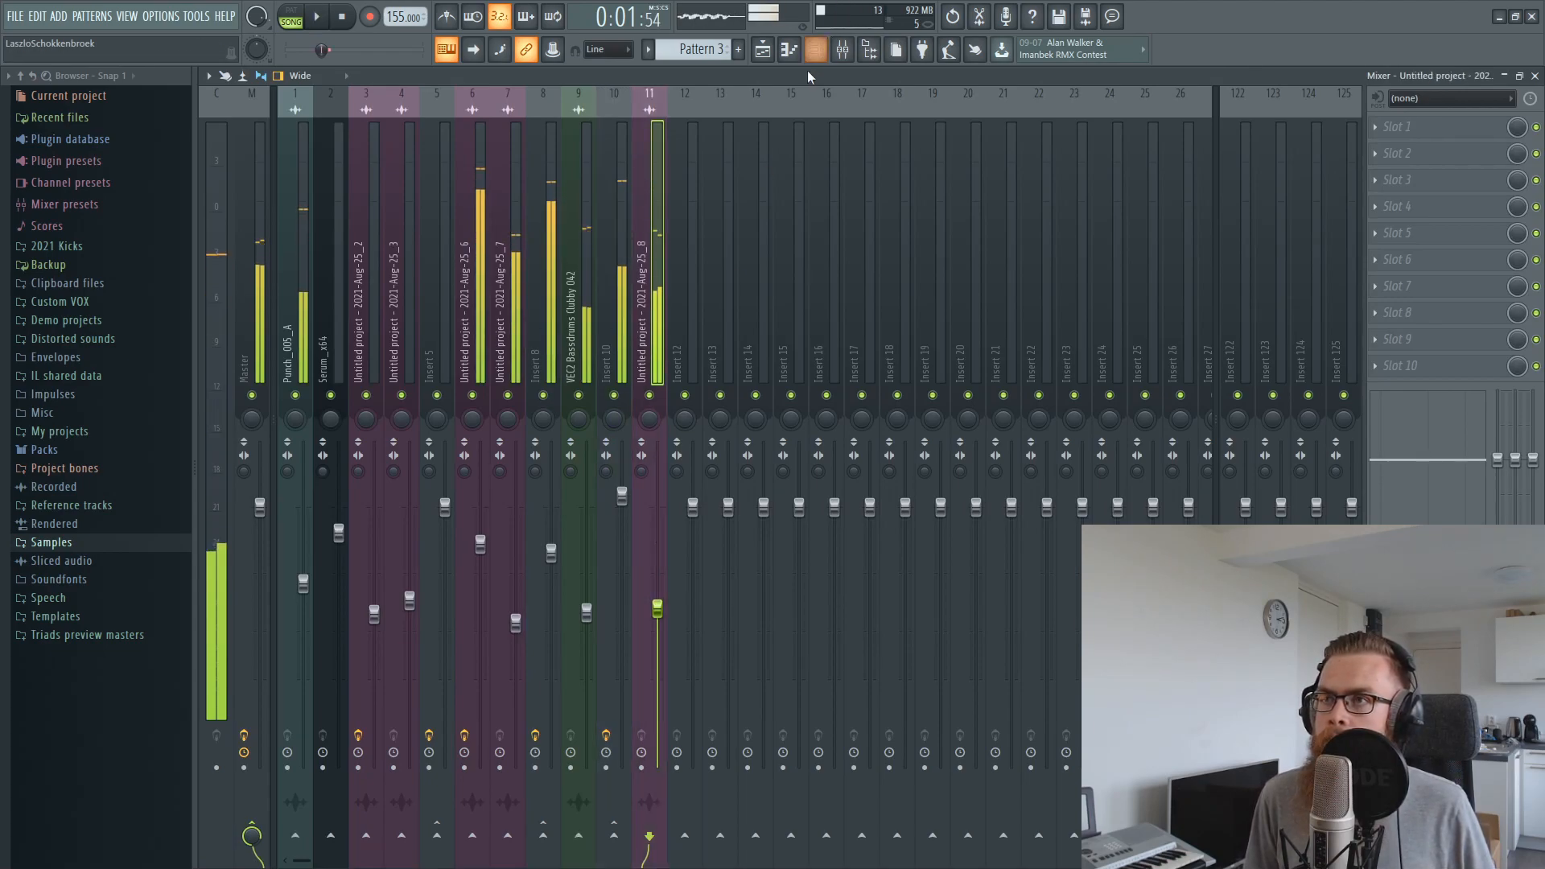
Delete the intermediate points of the reverb volume automation between the clip start and 2:05
click(763, 50)
right_click(849, 521)
click(910, 543)
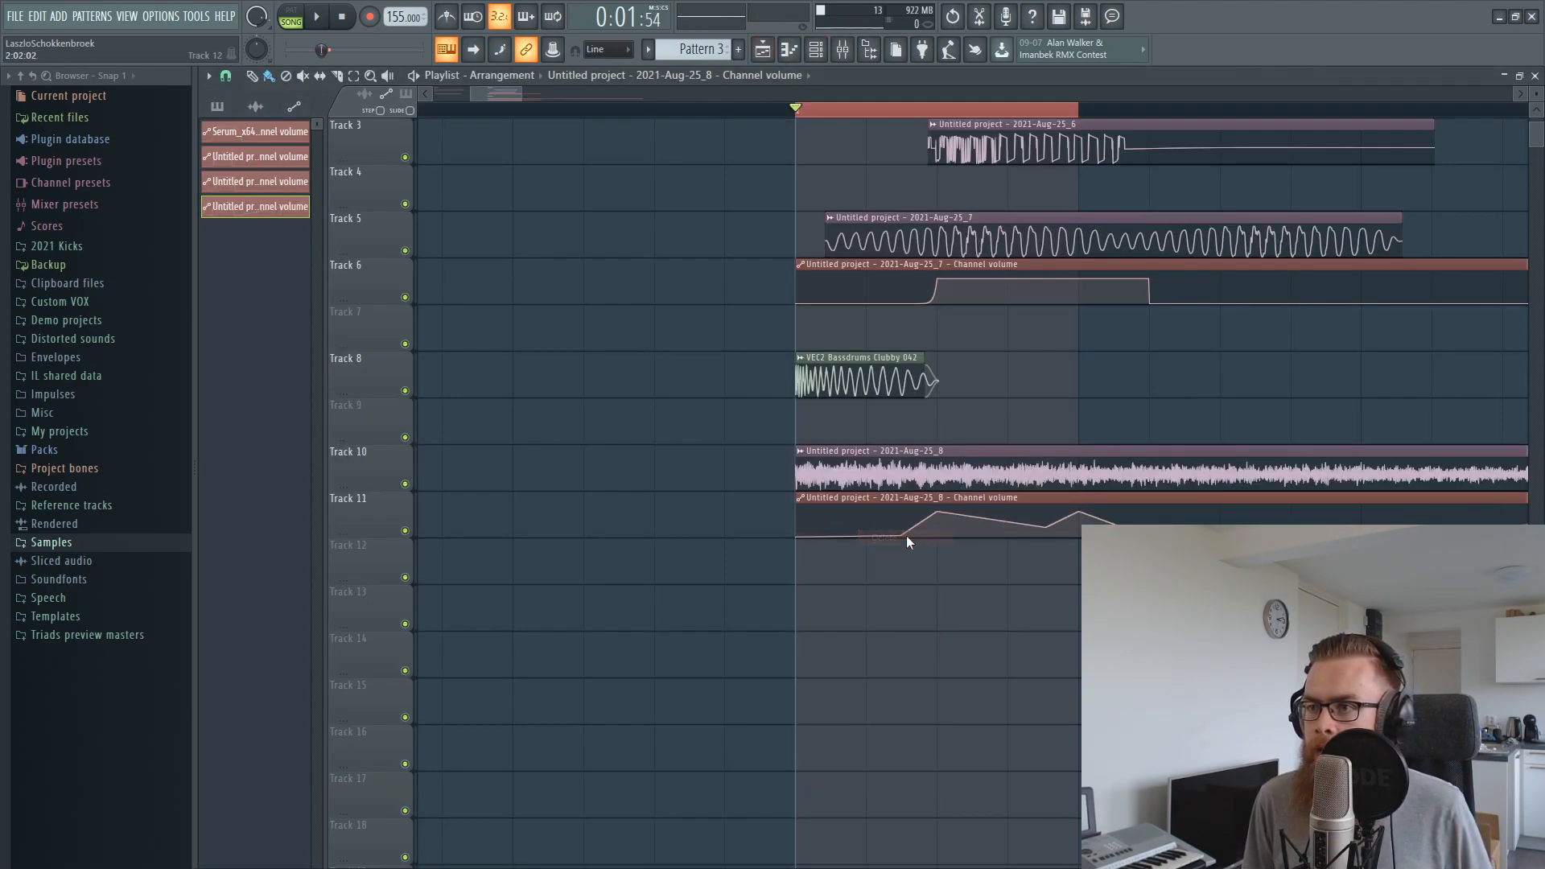
right_click(901, 536)
click(945, 557)
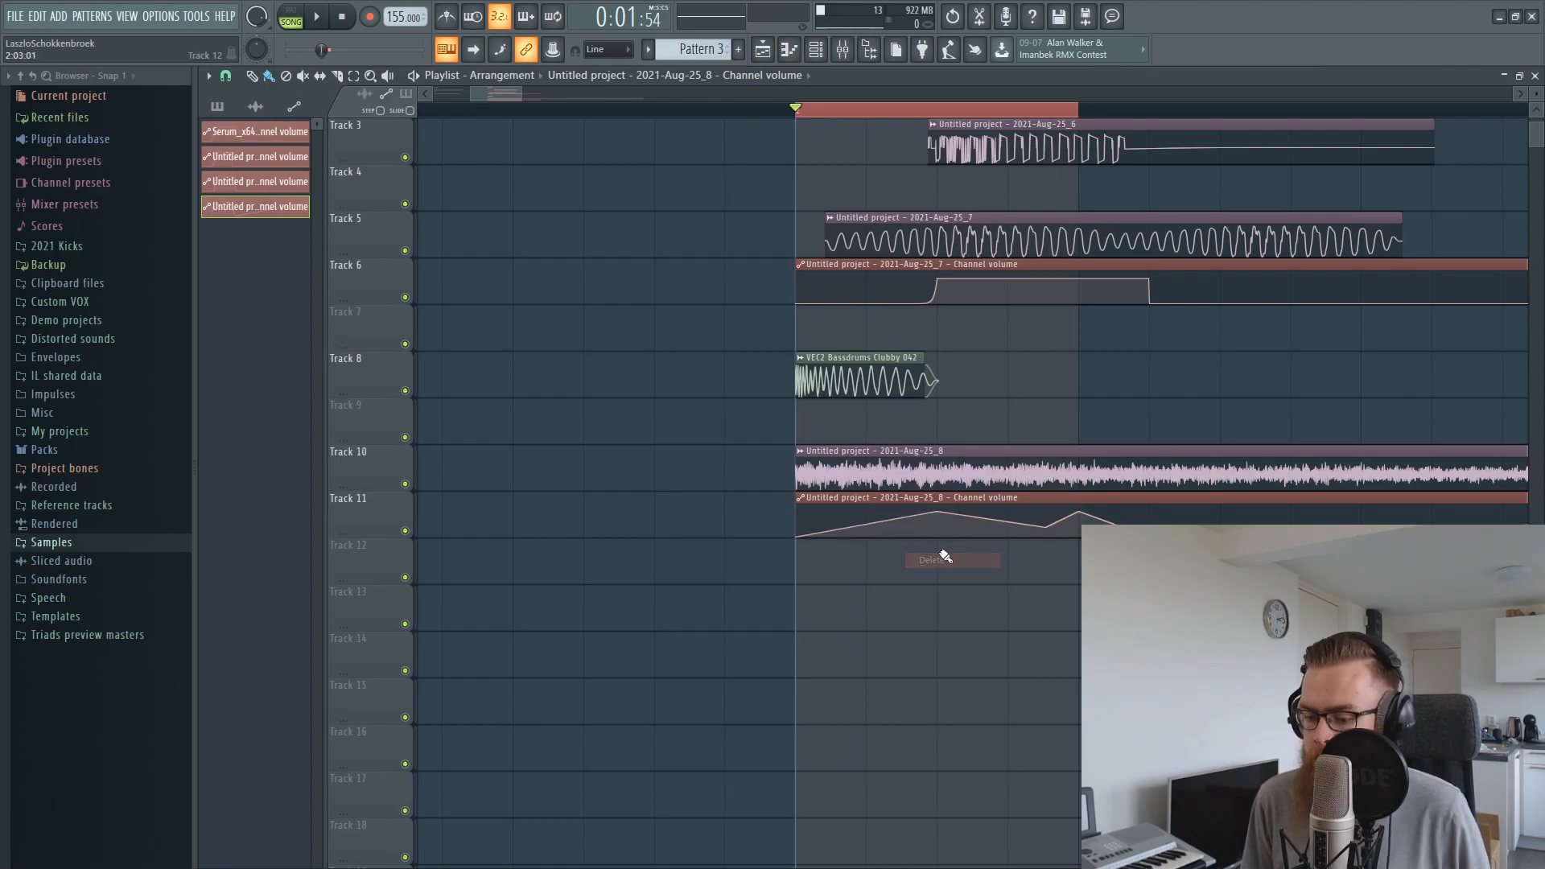
right_click(940, 513)
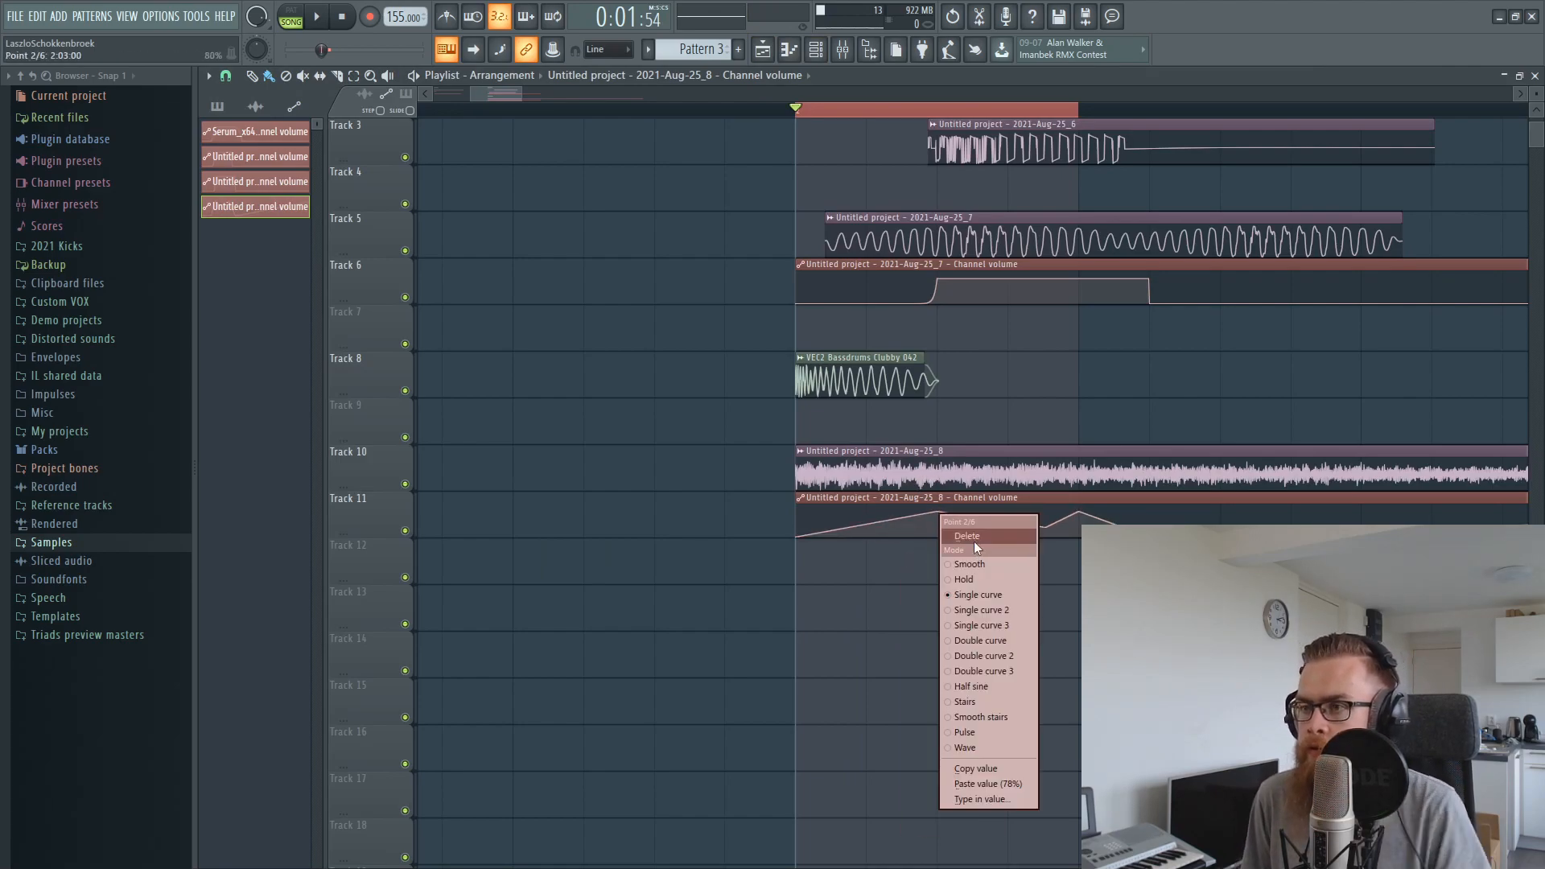
click(974, 542)
right_click(1044, 529)
click(1069, 550)
Shape the reverb volume automation as a curved rise to a peak at 2:03, falling through a low point at 2:04
key(space)
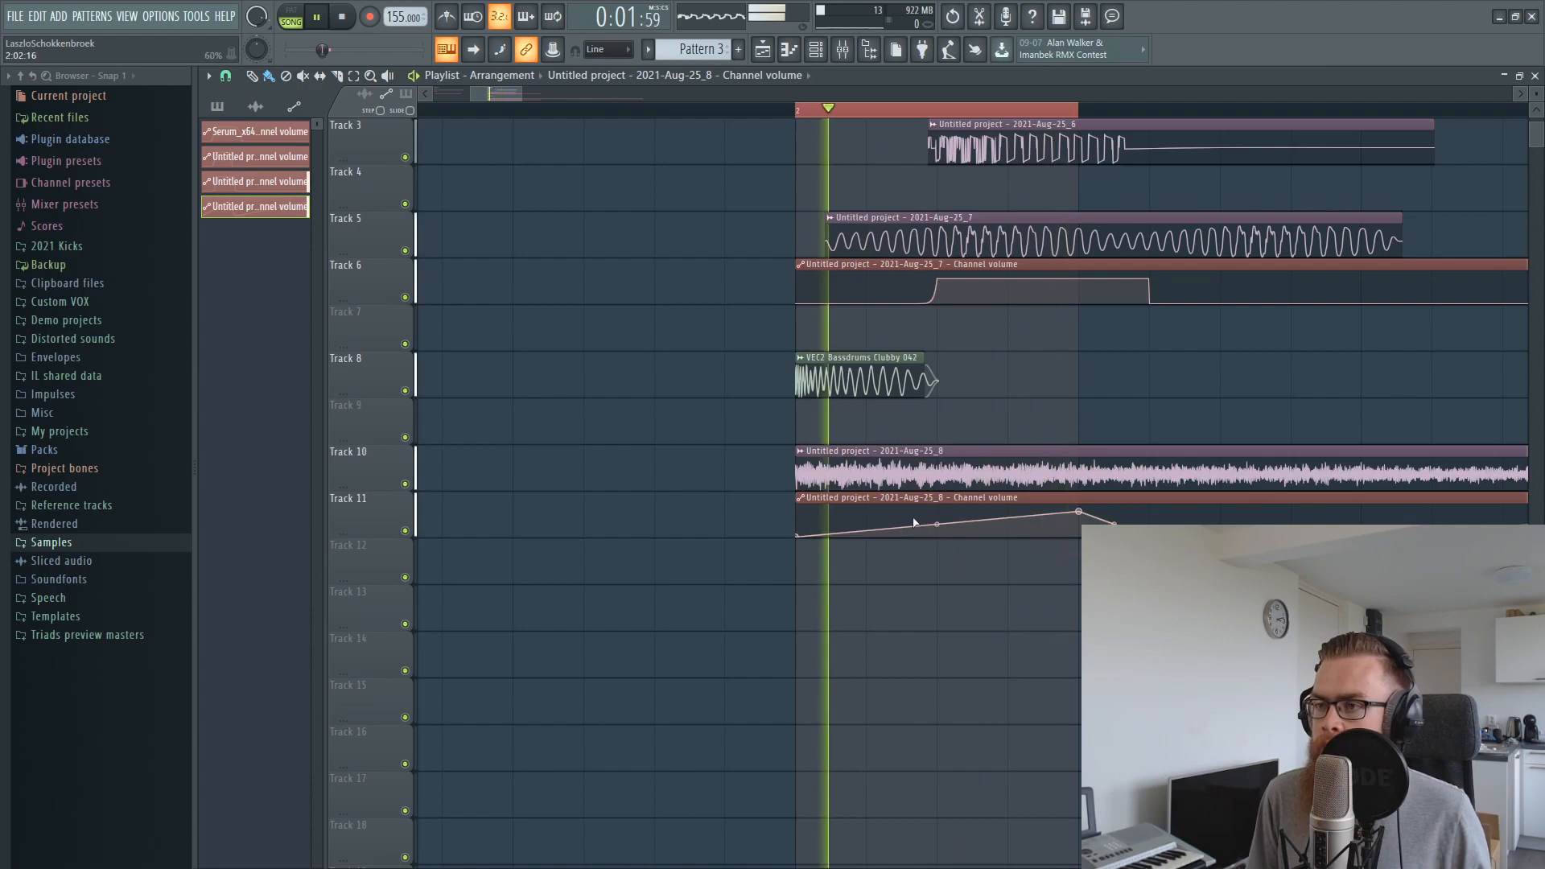
drag(937, 525, 946, 542)
key(space)
right_click(938, 516)
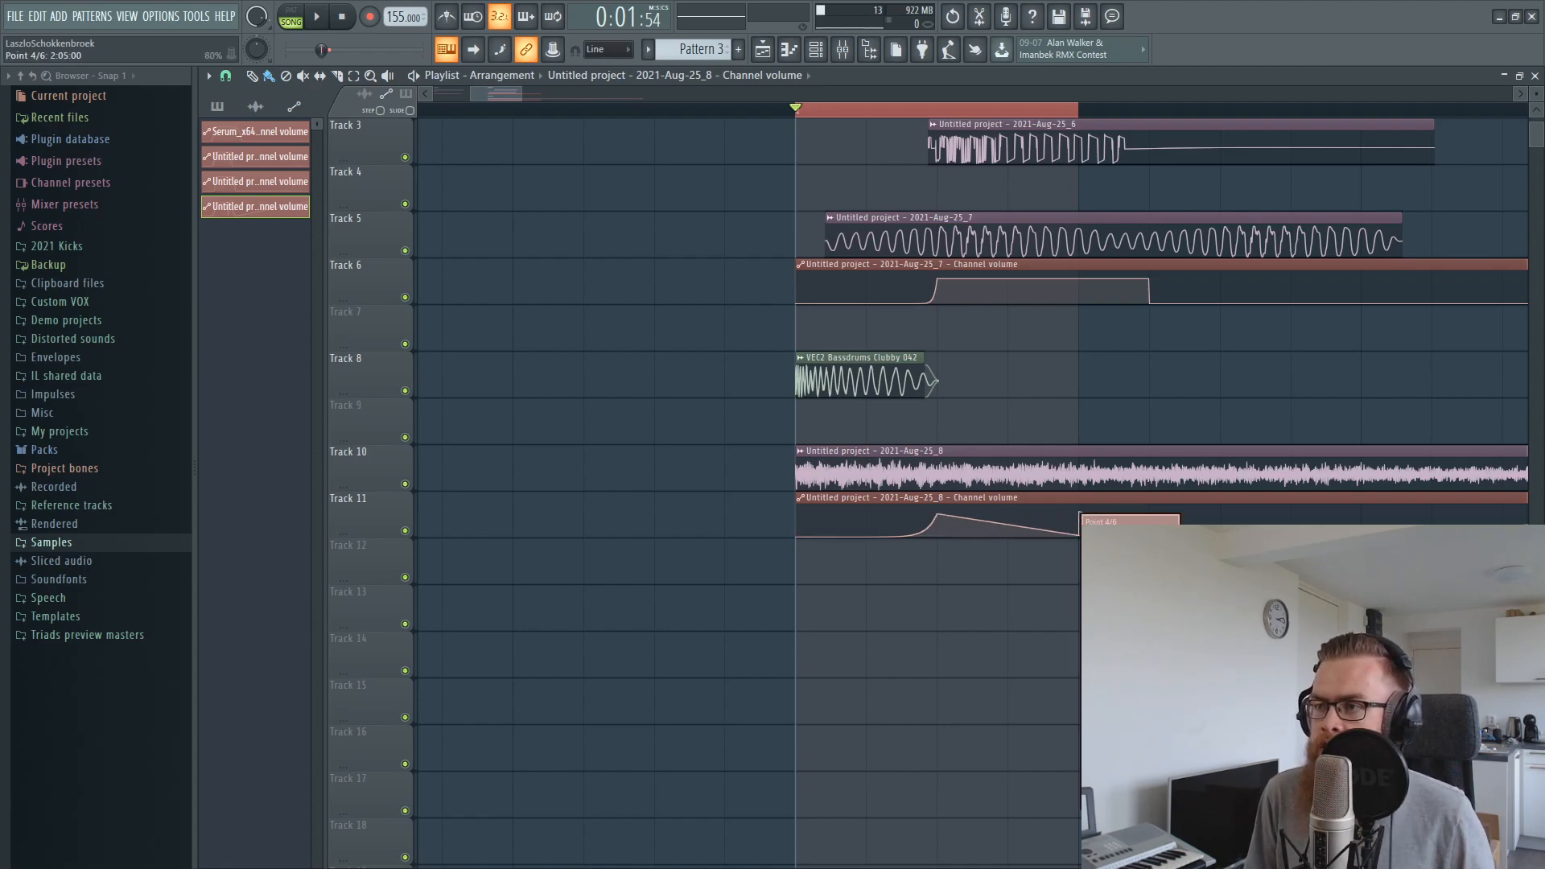
key(space)
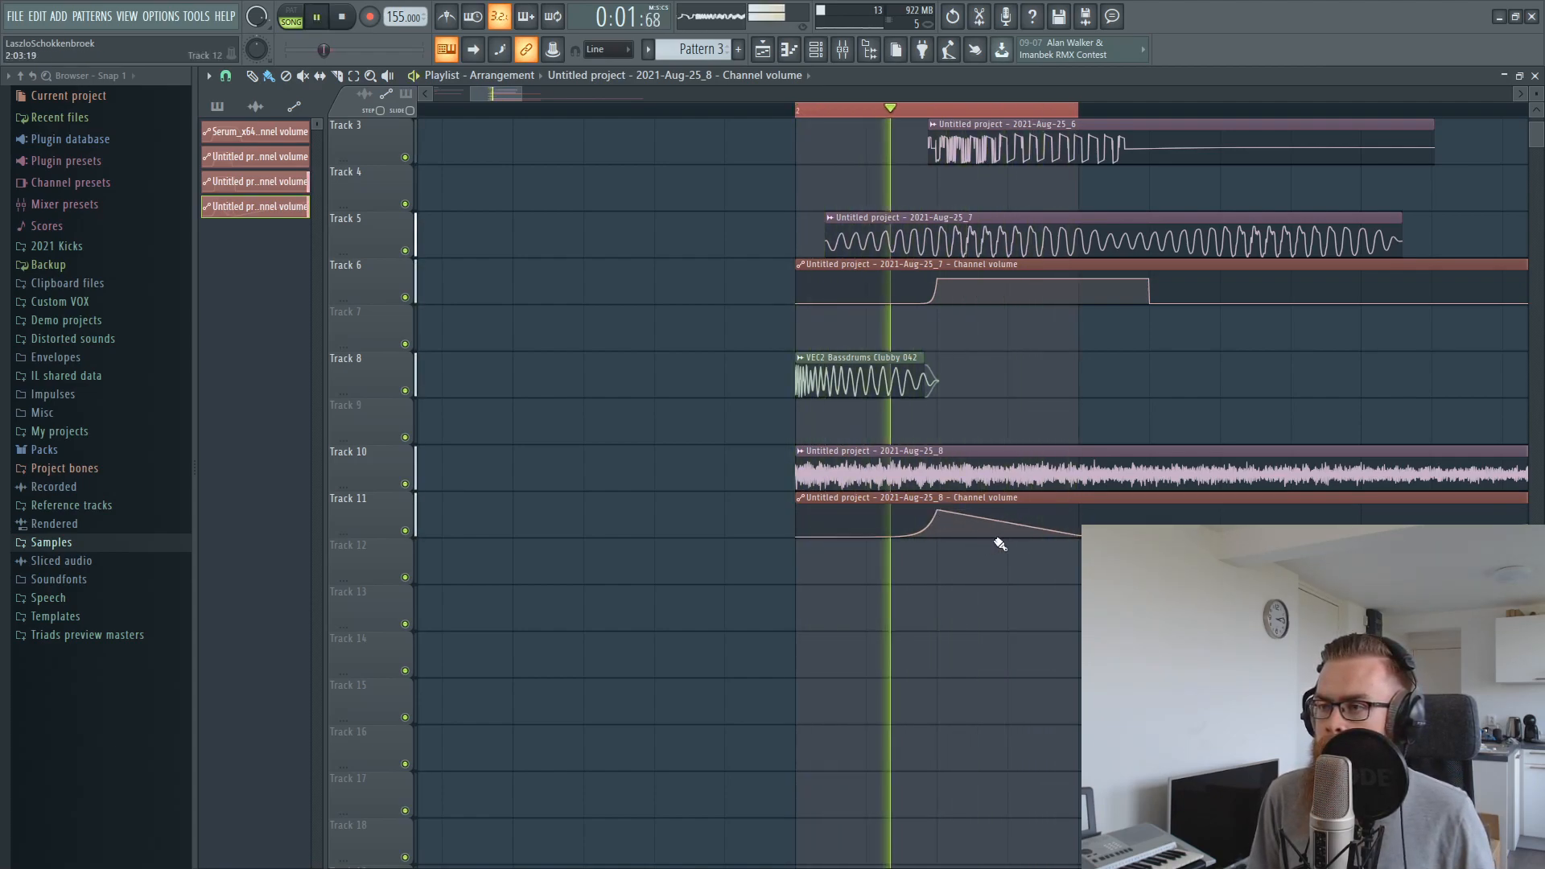
drag(1015, 525, 1015, 535)
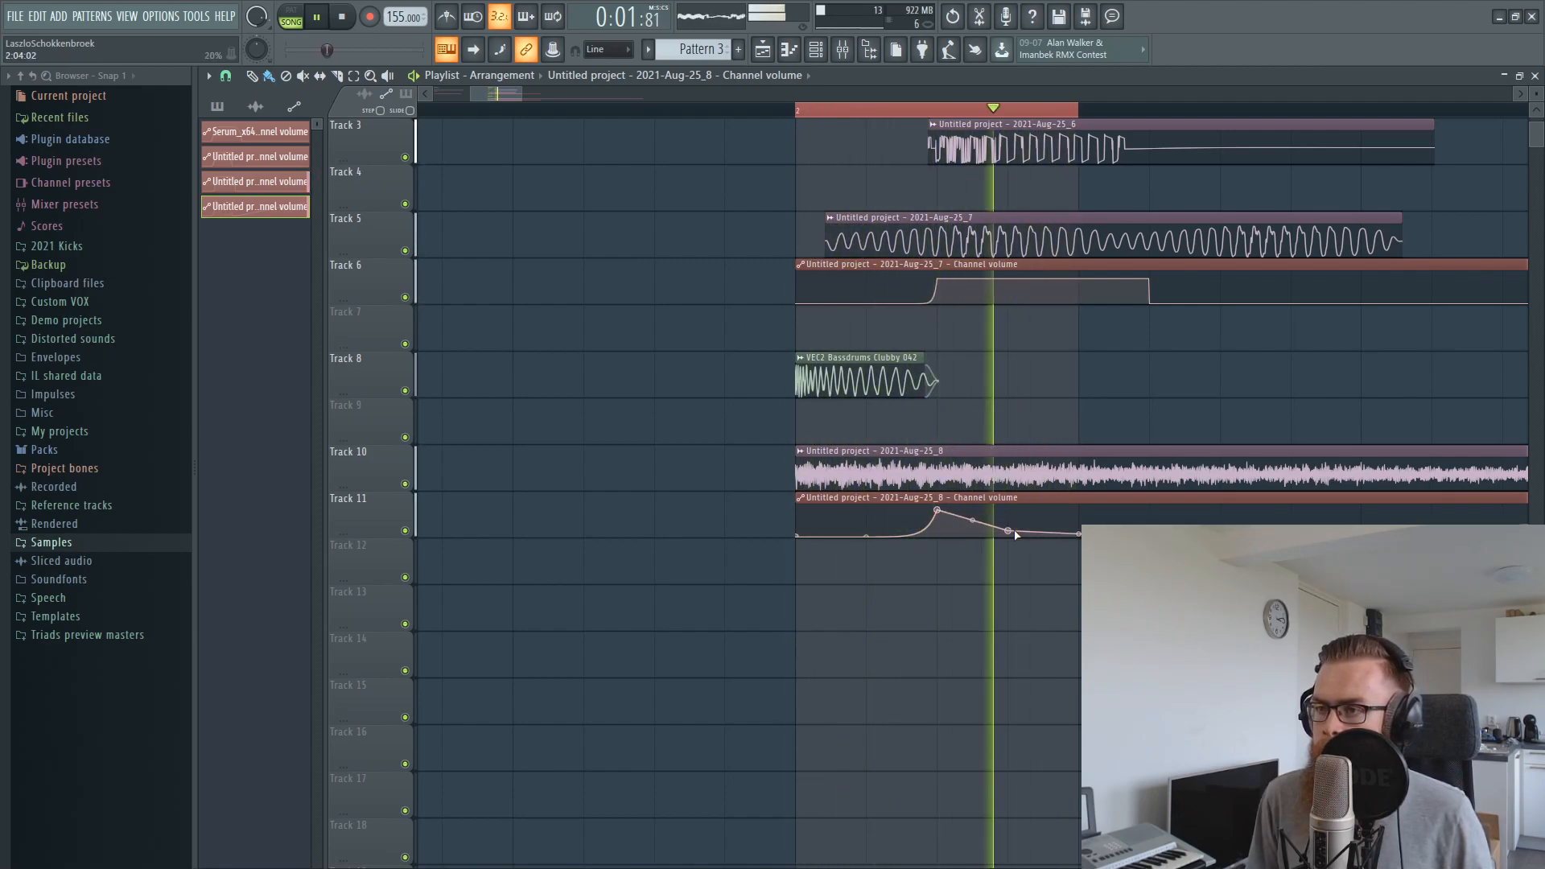
Try raising the reverb volume automation at 2:05 with a curved rise from 2:04 and audition it
right_click(1079, 515)
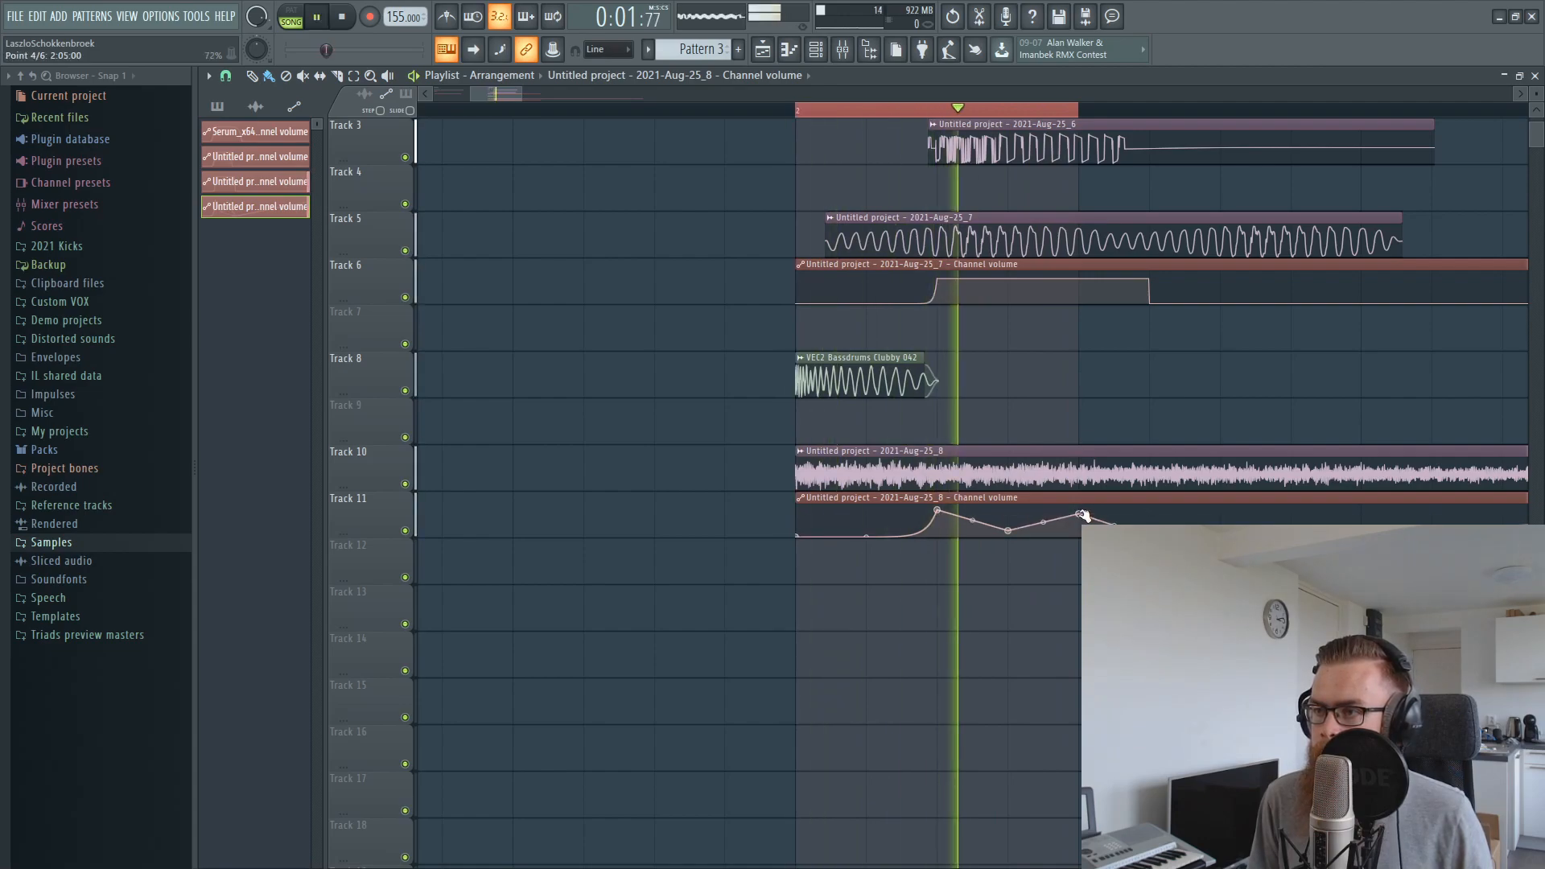
drag(1044, 521, 1043, 527)
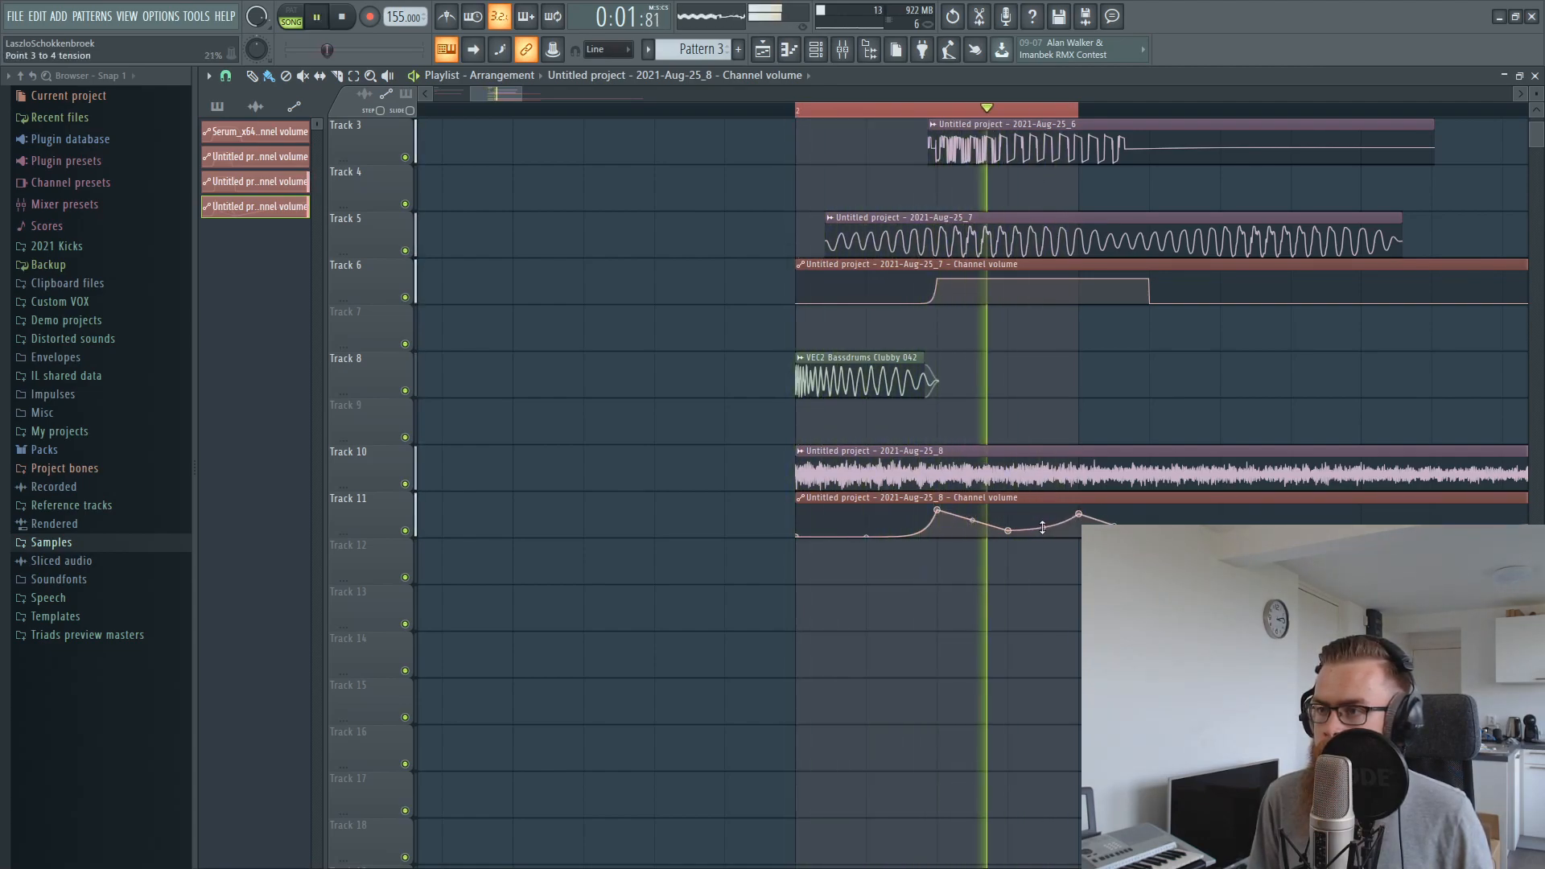
key(space)
click(1092, 541)
key(space)
Lower the reverb automation's peak at 2:03 and add a low point at 2:02 for a gentler rise, auditioning the result
key(space)
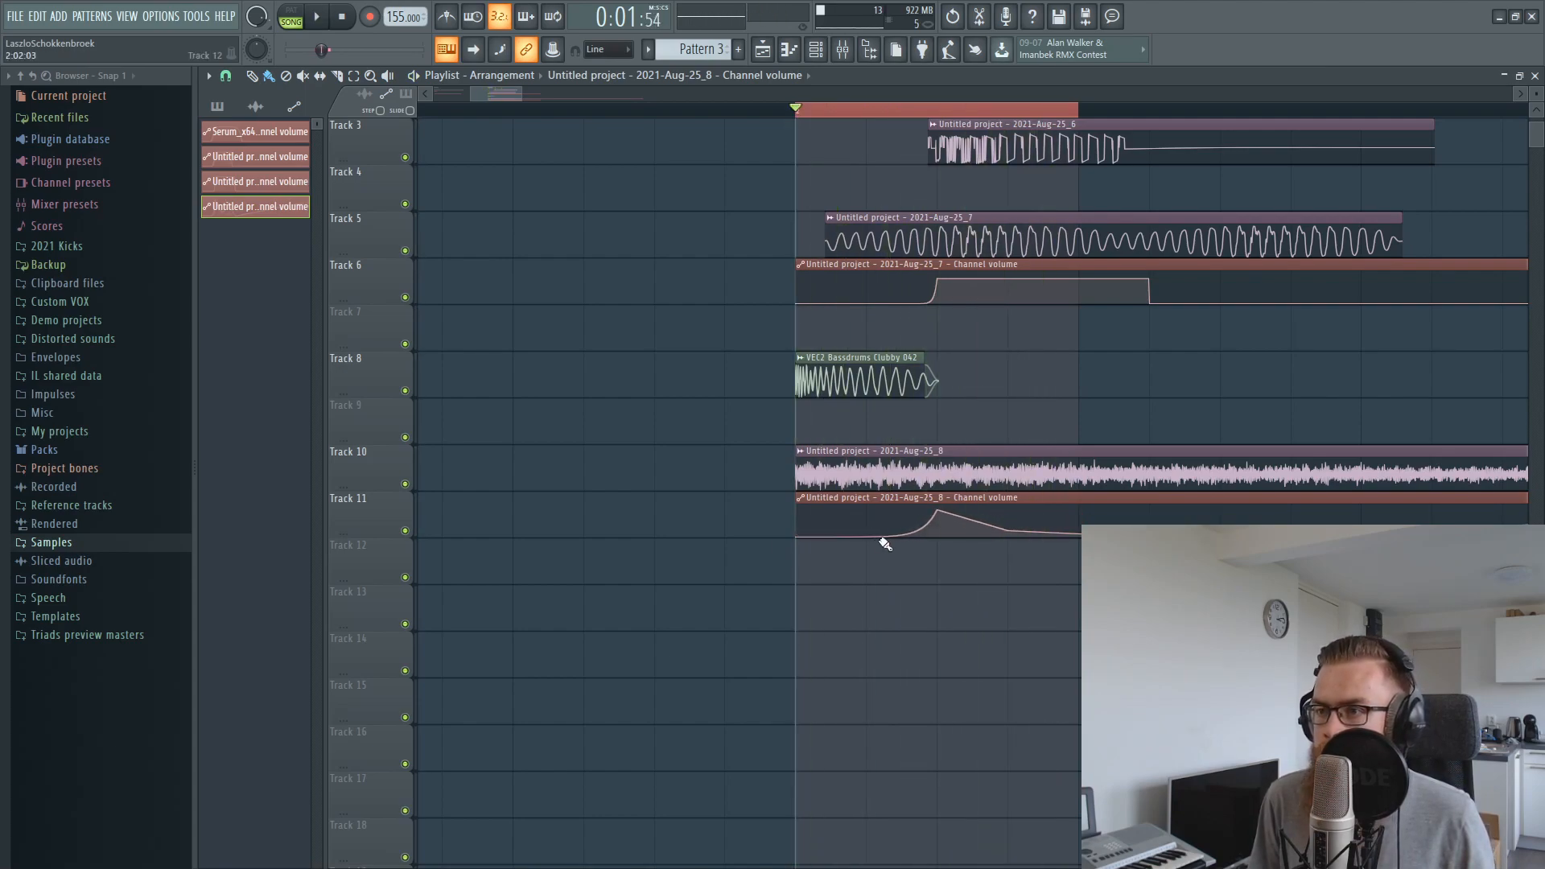
drag(902, 533, 901, 529)
key(space)
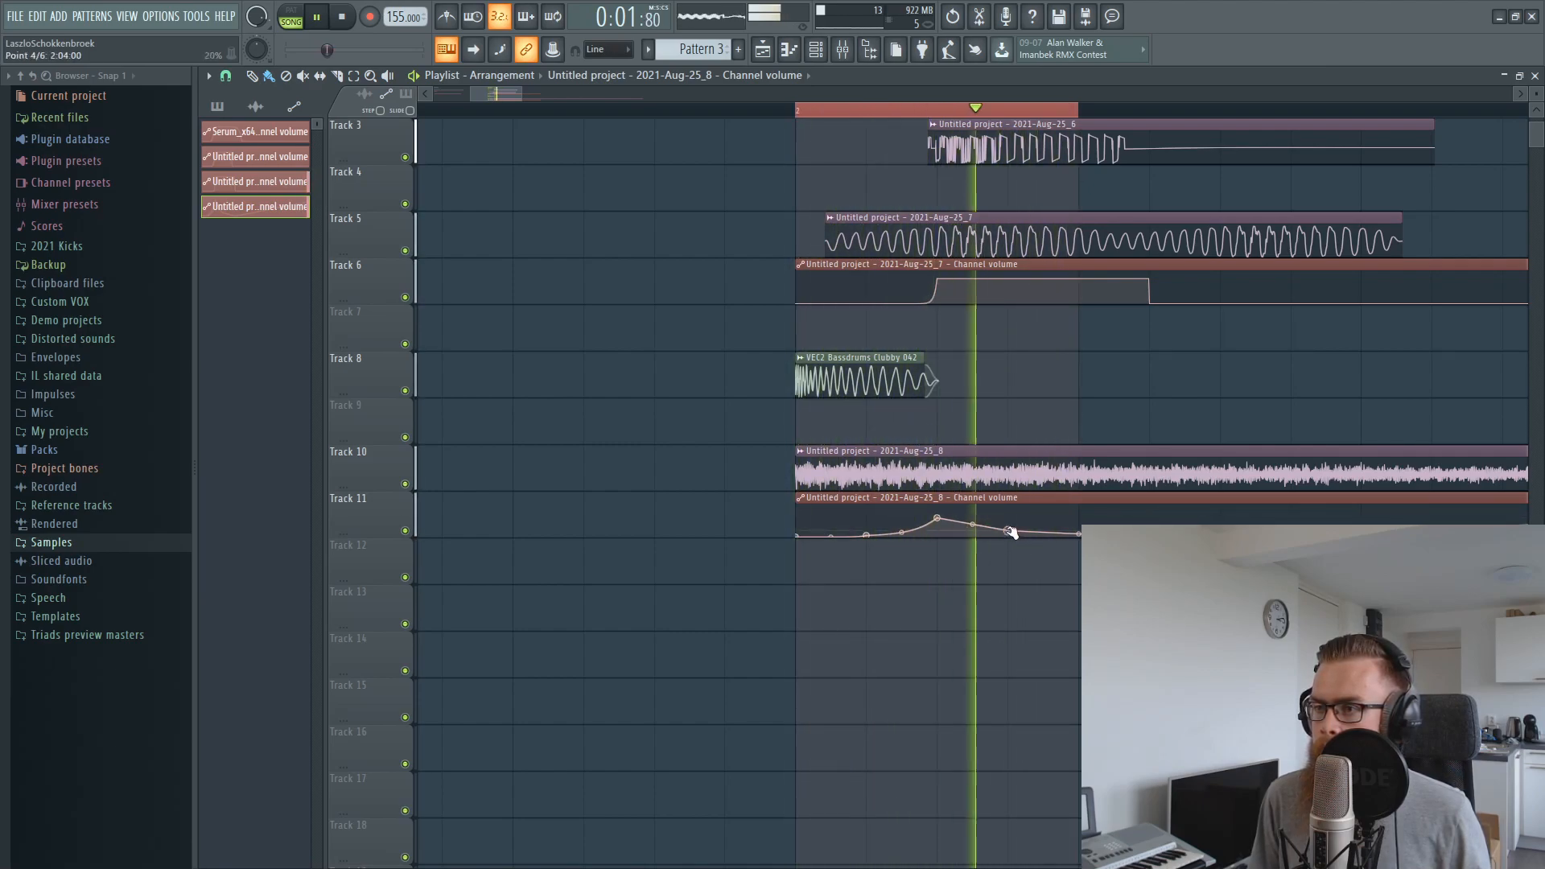
Route inserts 8, 10 and 11 only to insert 12, then play the loop and return to the playlist
key(F9)
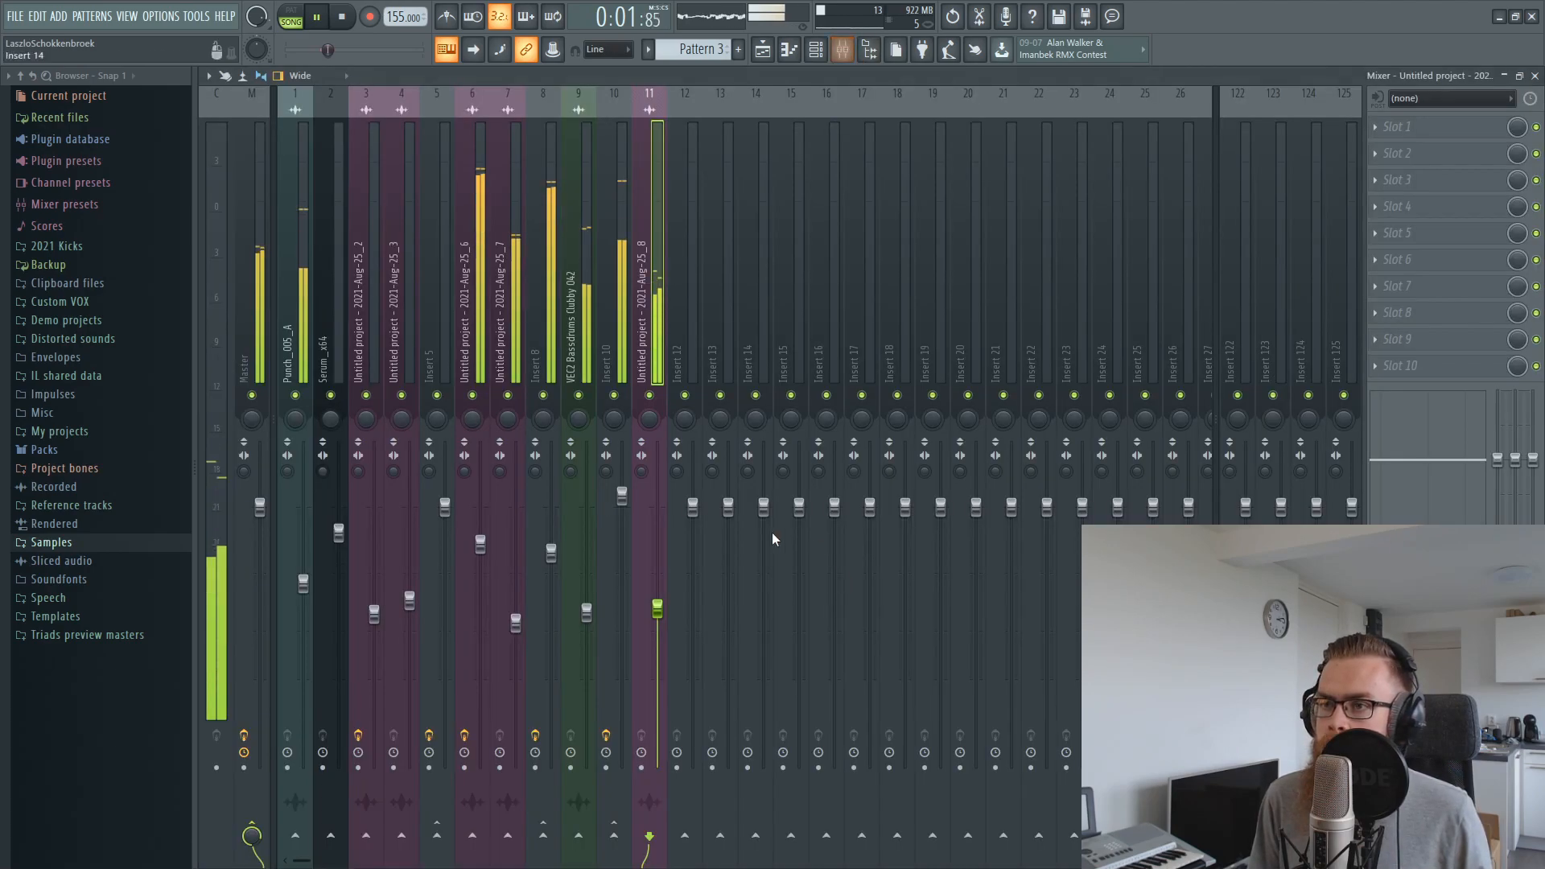
key(space)
ctrl+click(624, 273)
ctrl+click(550, 278)
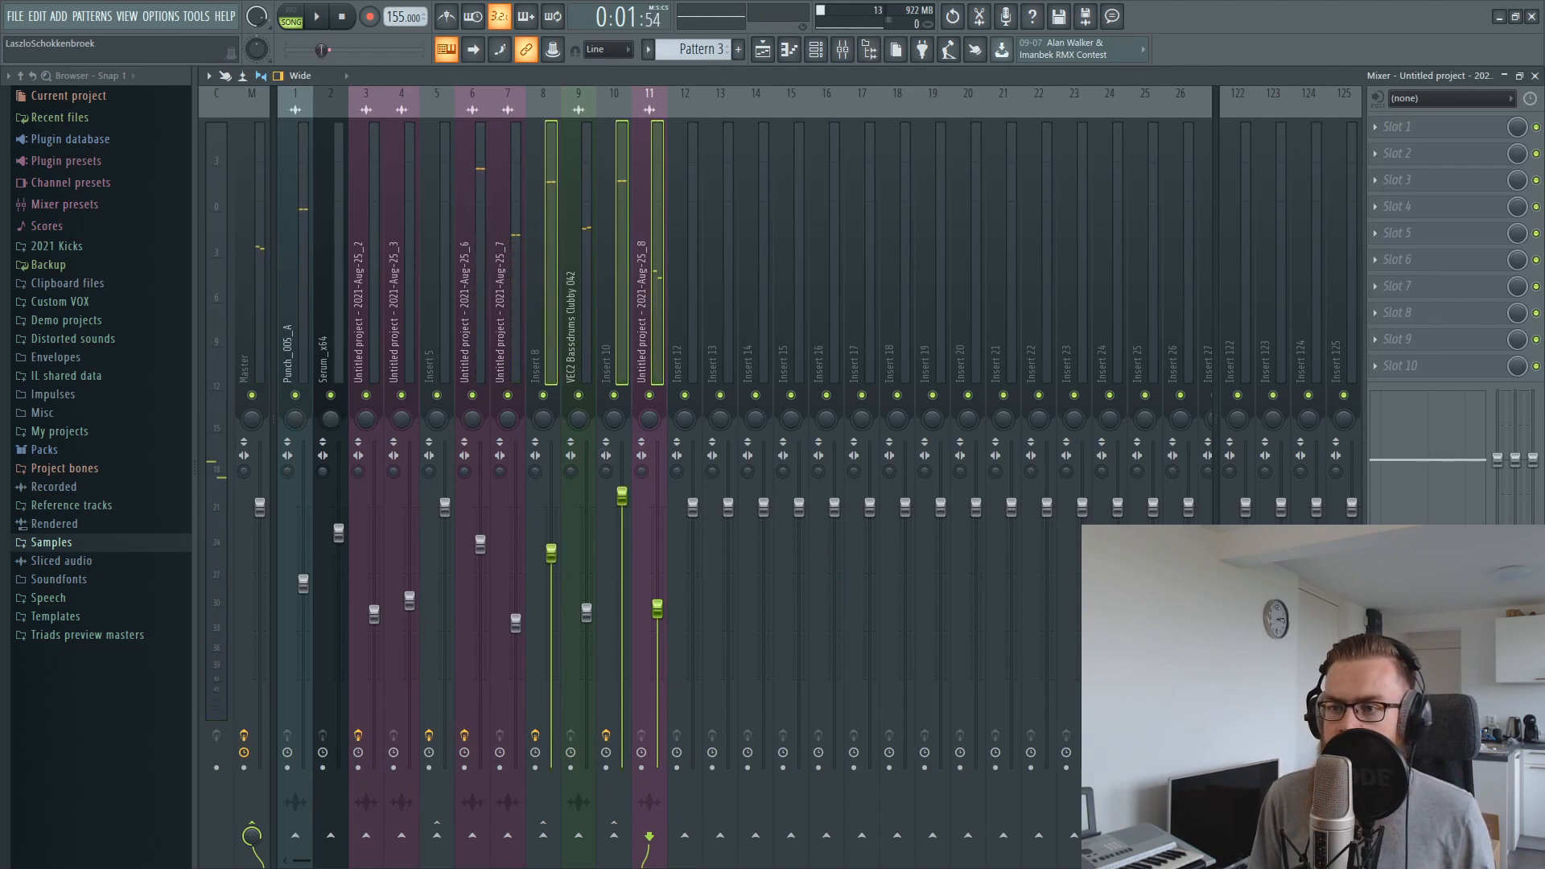
right_click(686, 838)
click(716, 808)
key(space)
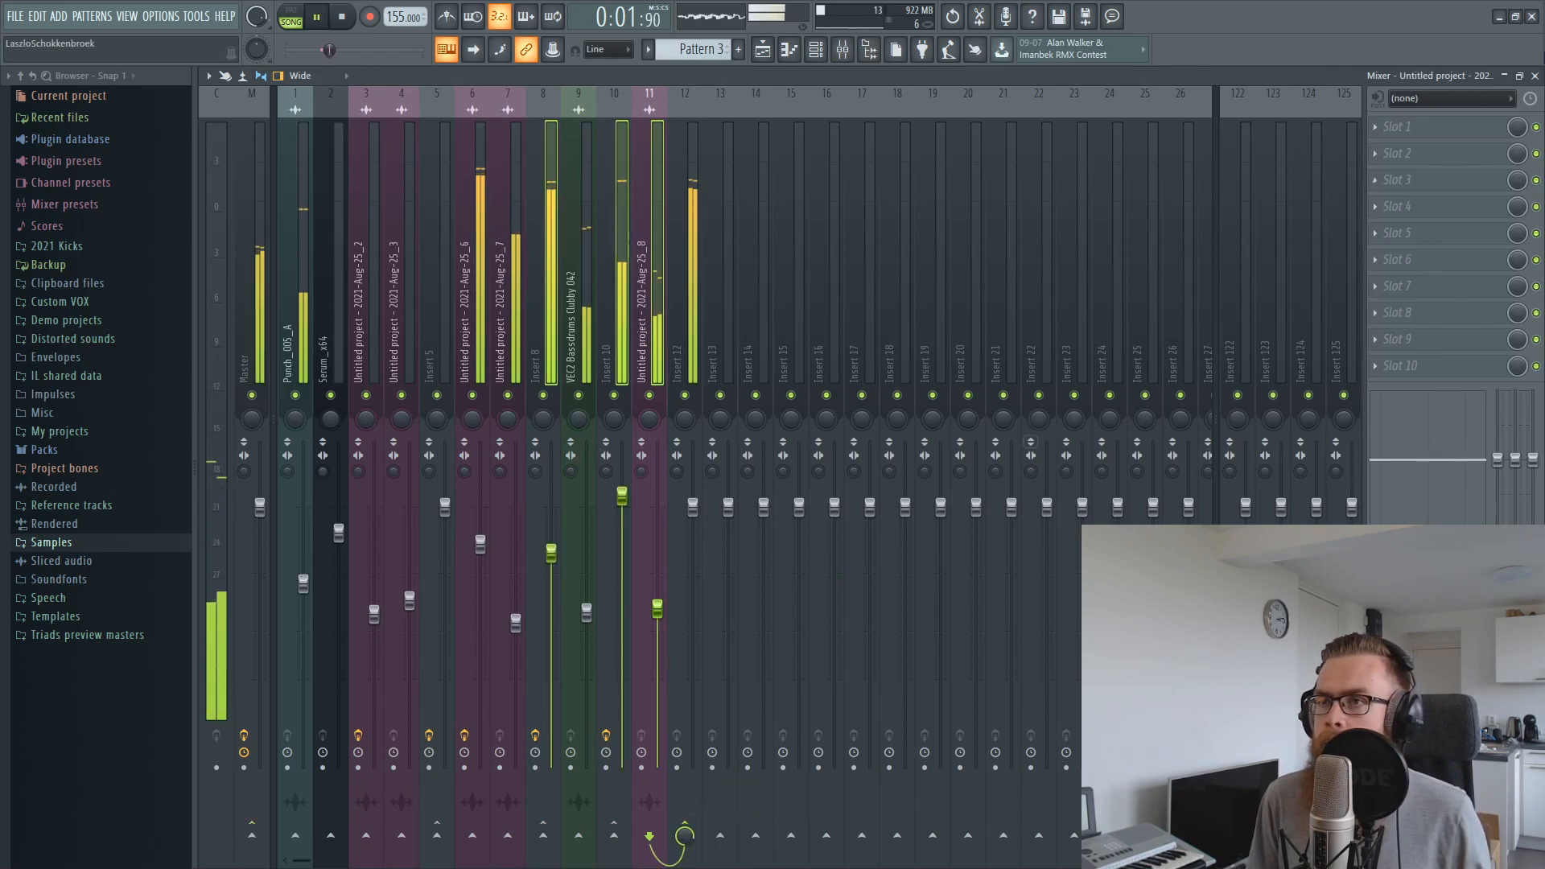
click(1536, 75)
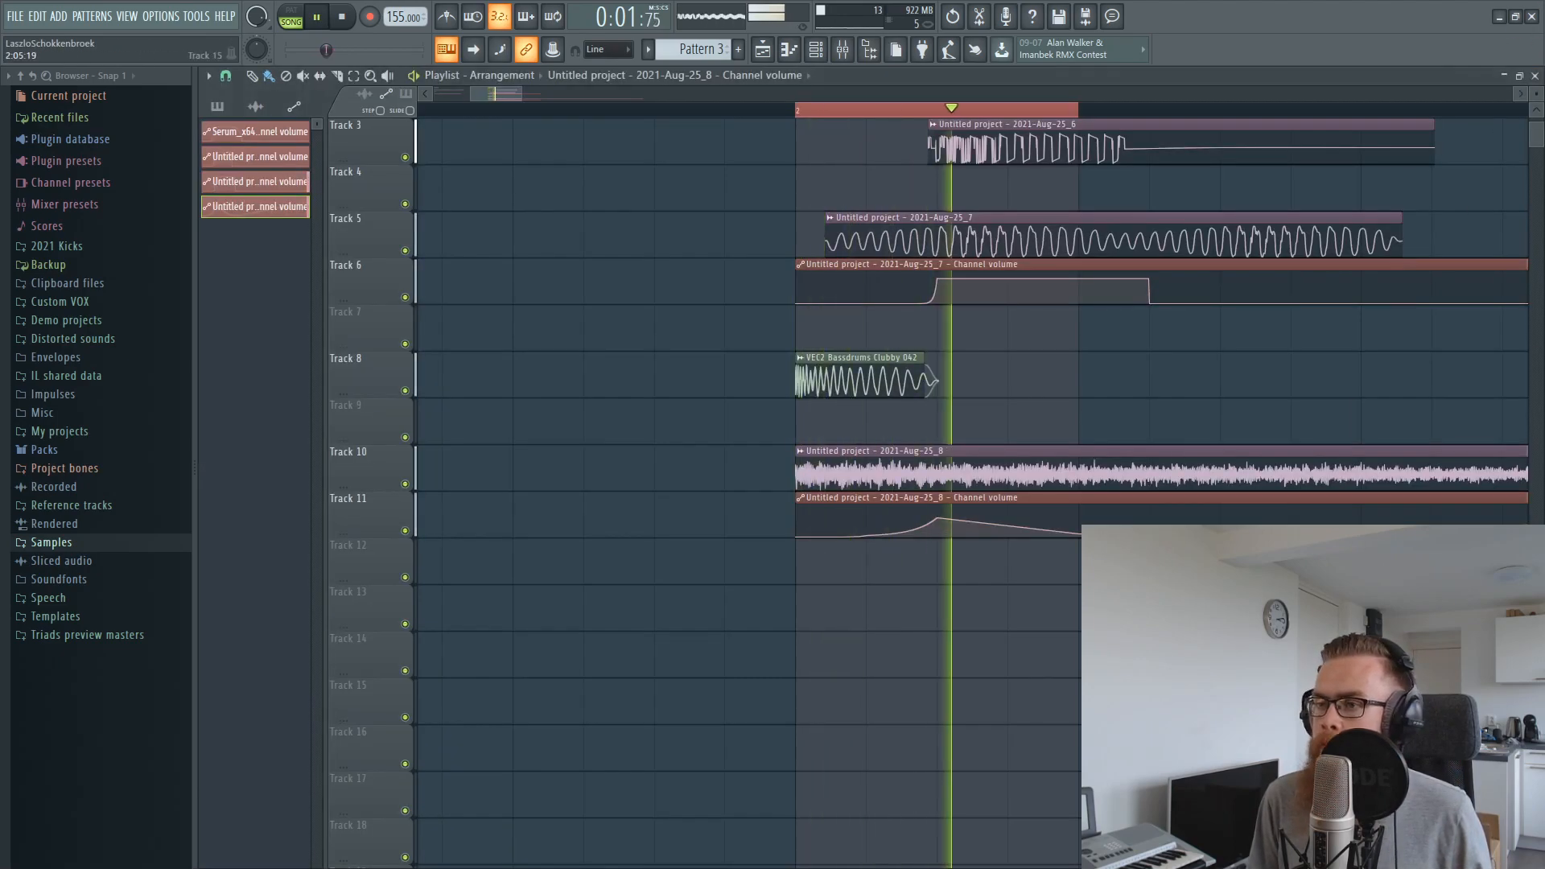
Replace the reverb automation's peak at 2:03 with a low point, raise the point at 2:05, and curve the rise between them while auditioning
key(space)
right_click(939, 516)
click(966, 540)
drag(1079, 535, 1082, 514)
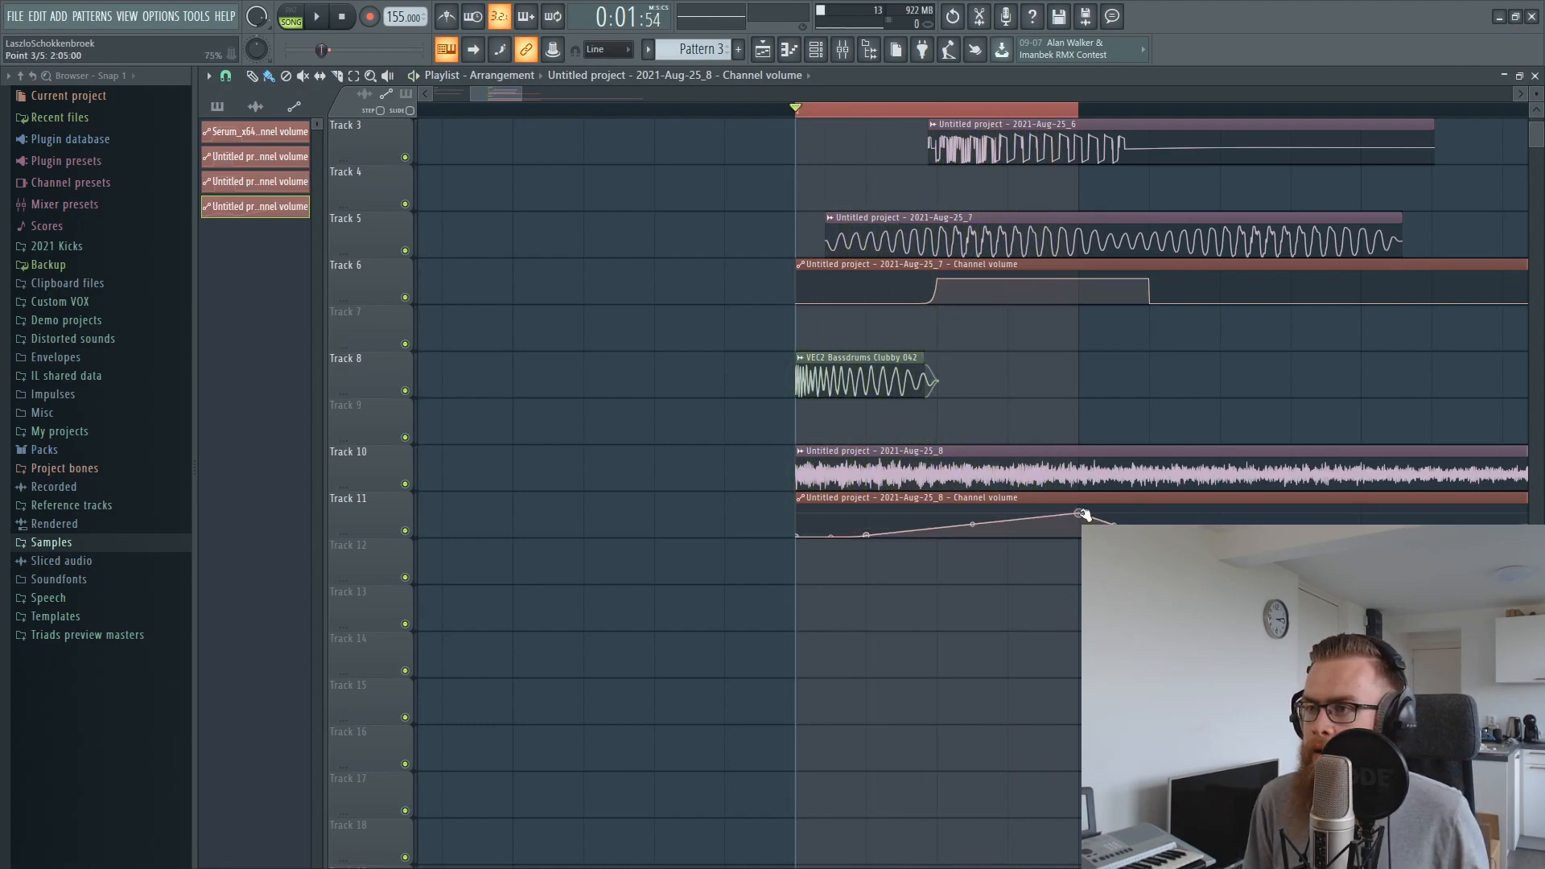
key(space)
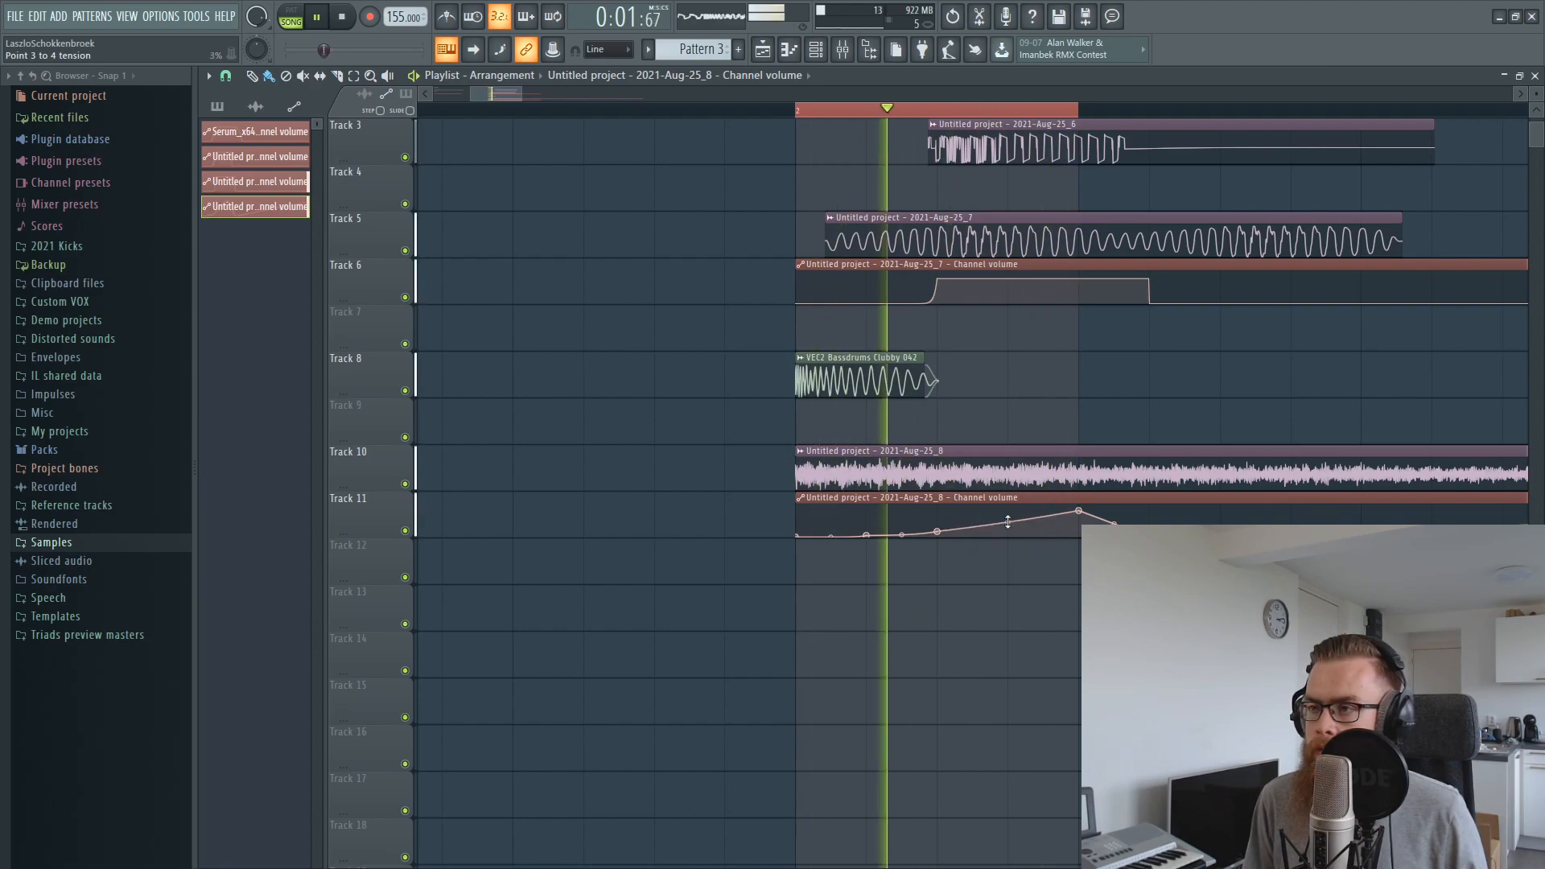
drag(1007, 522, 1008, 518)
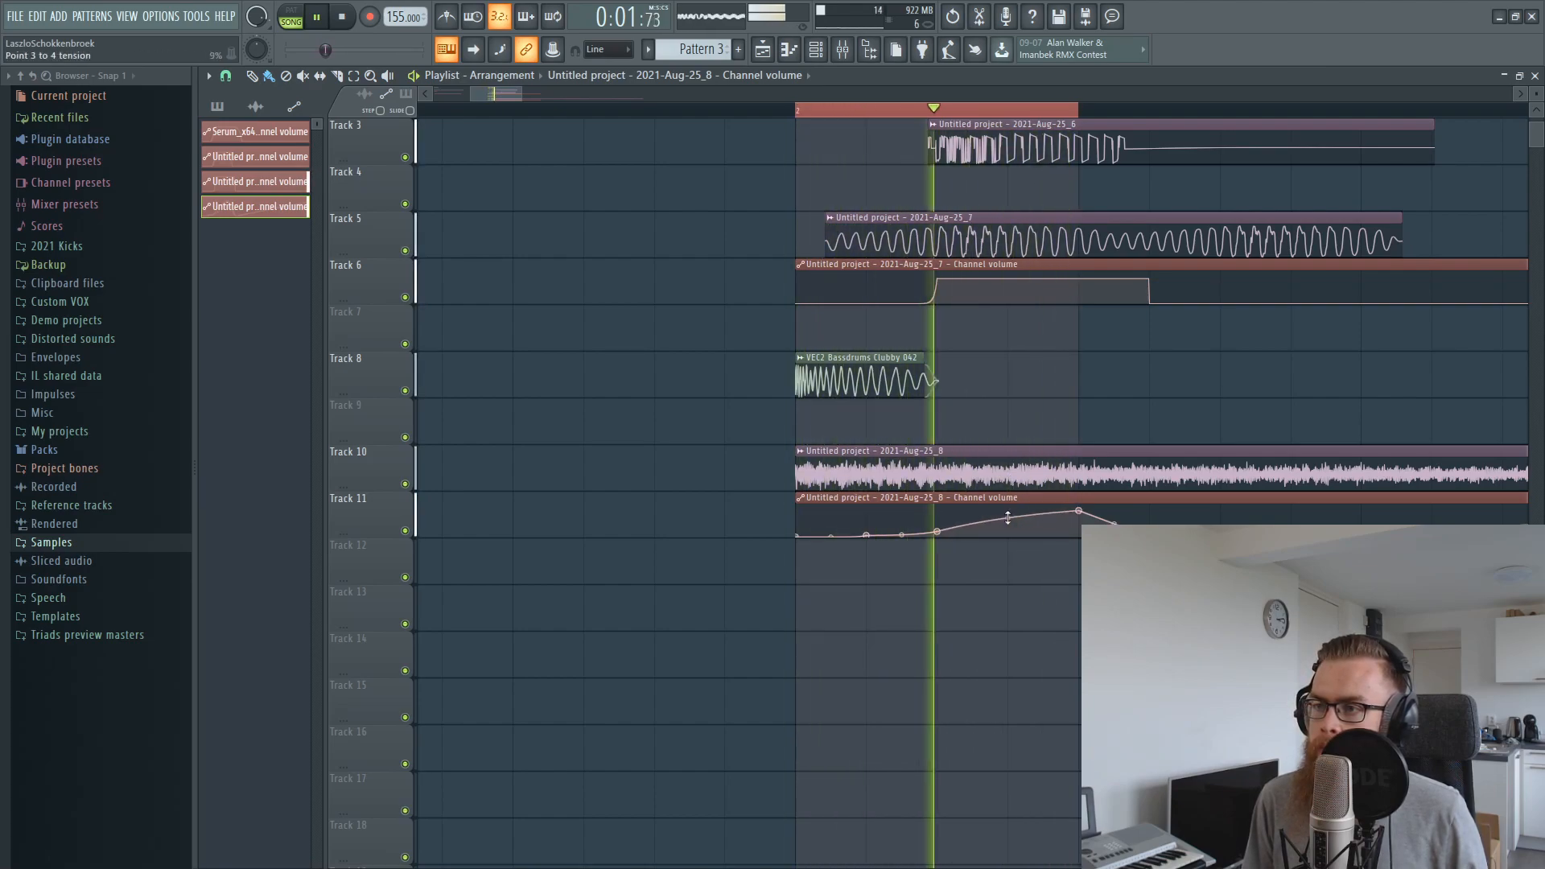
drag(1005, 518, 1005, 523)
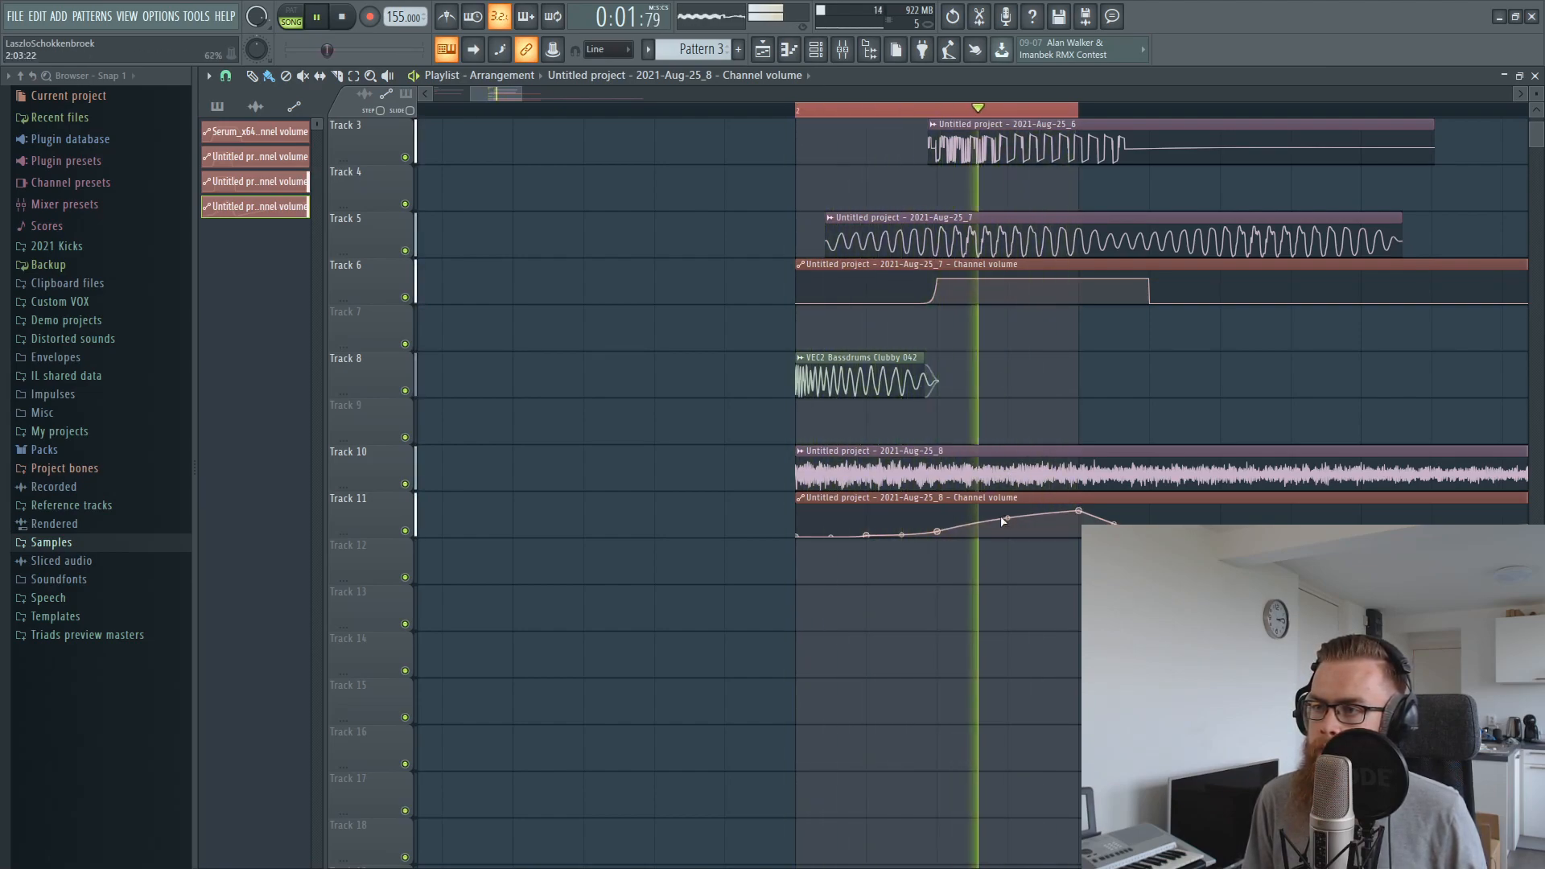
Raise the reverb automation point at 2:02 into a small bump with a nearly straight rise from the start, and audition it
drag(869, 536, 869, 524)
key(space)
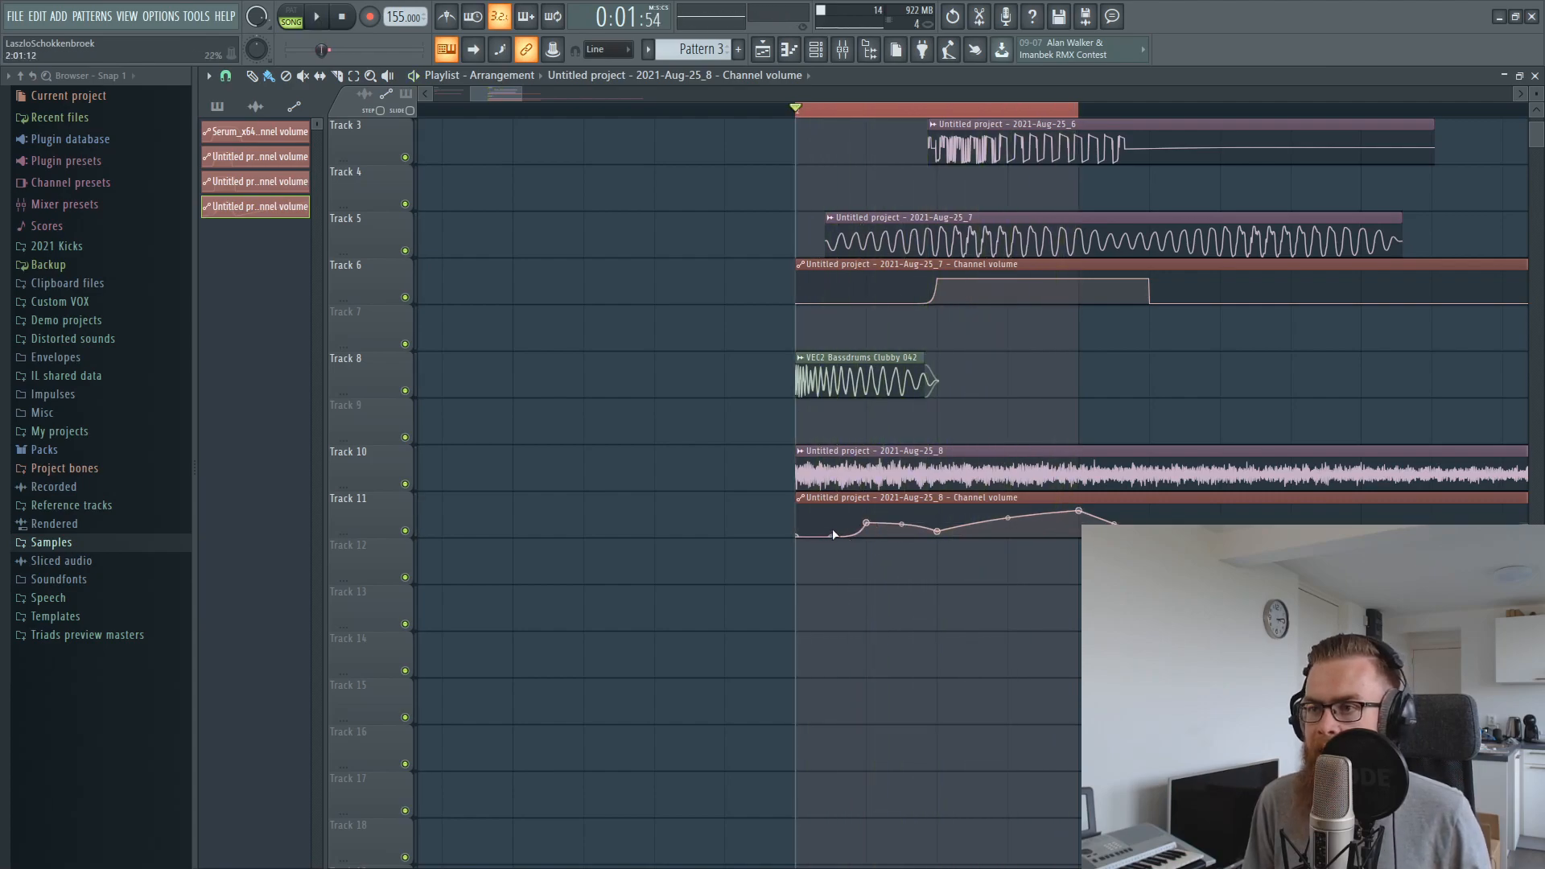
key(space)
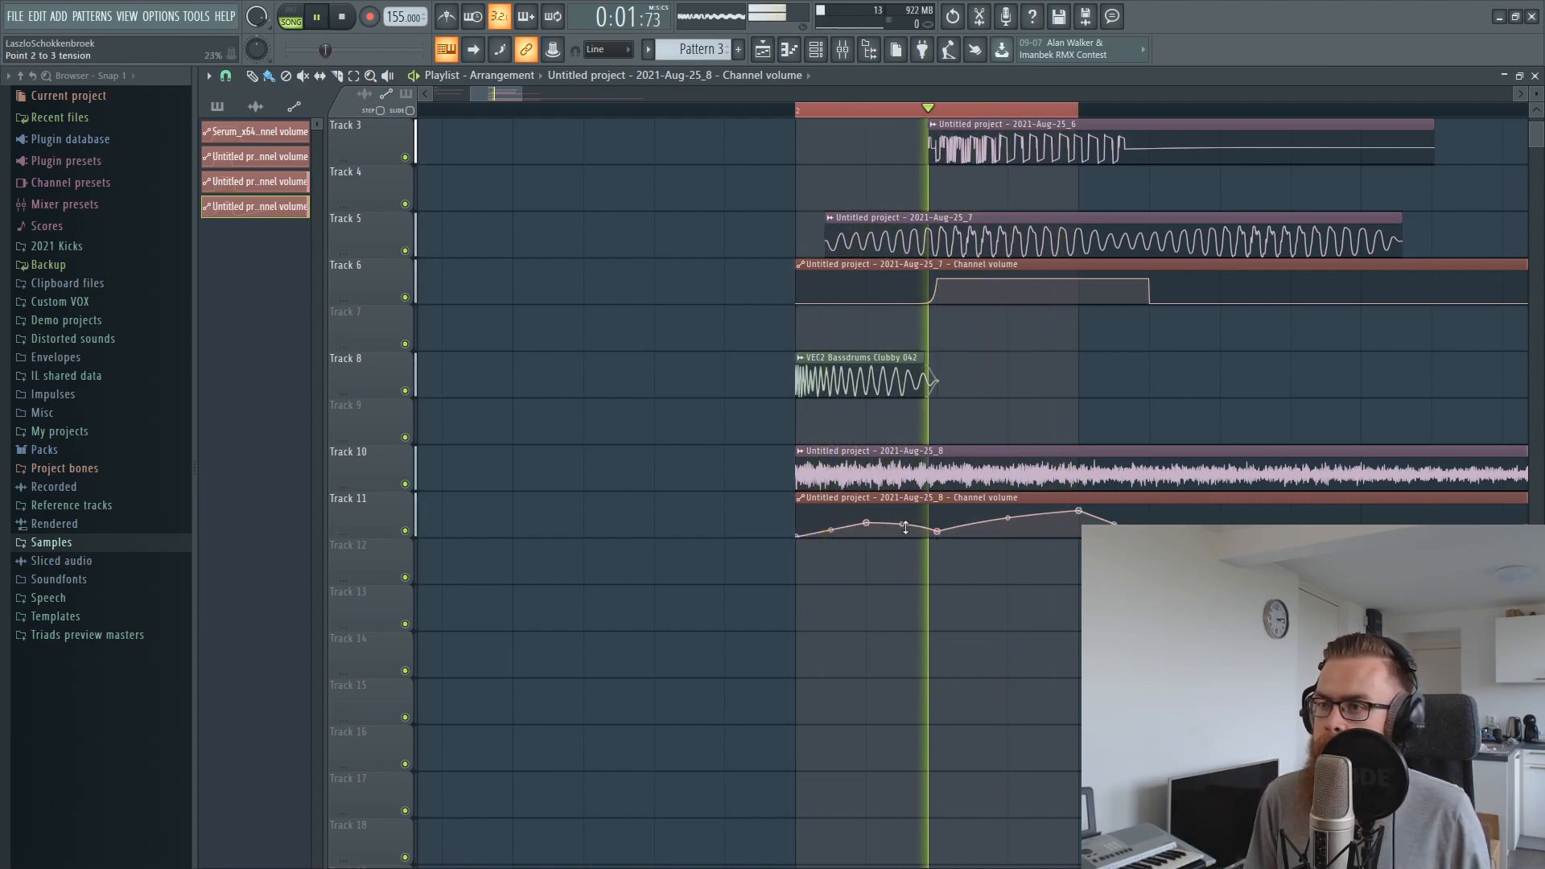
drag(867, 524, 939, 534)
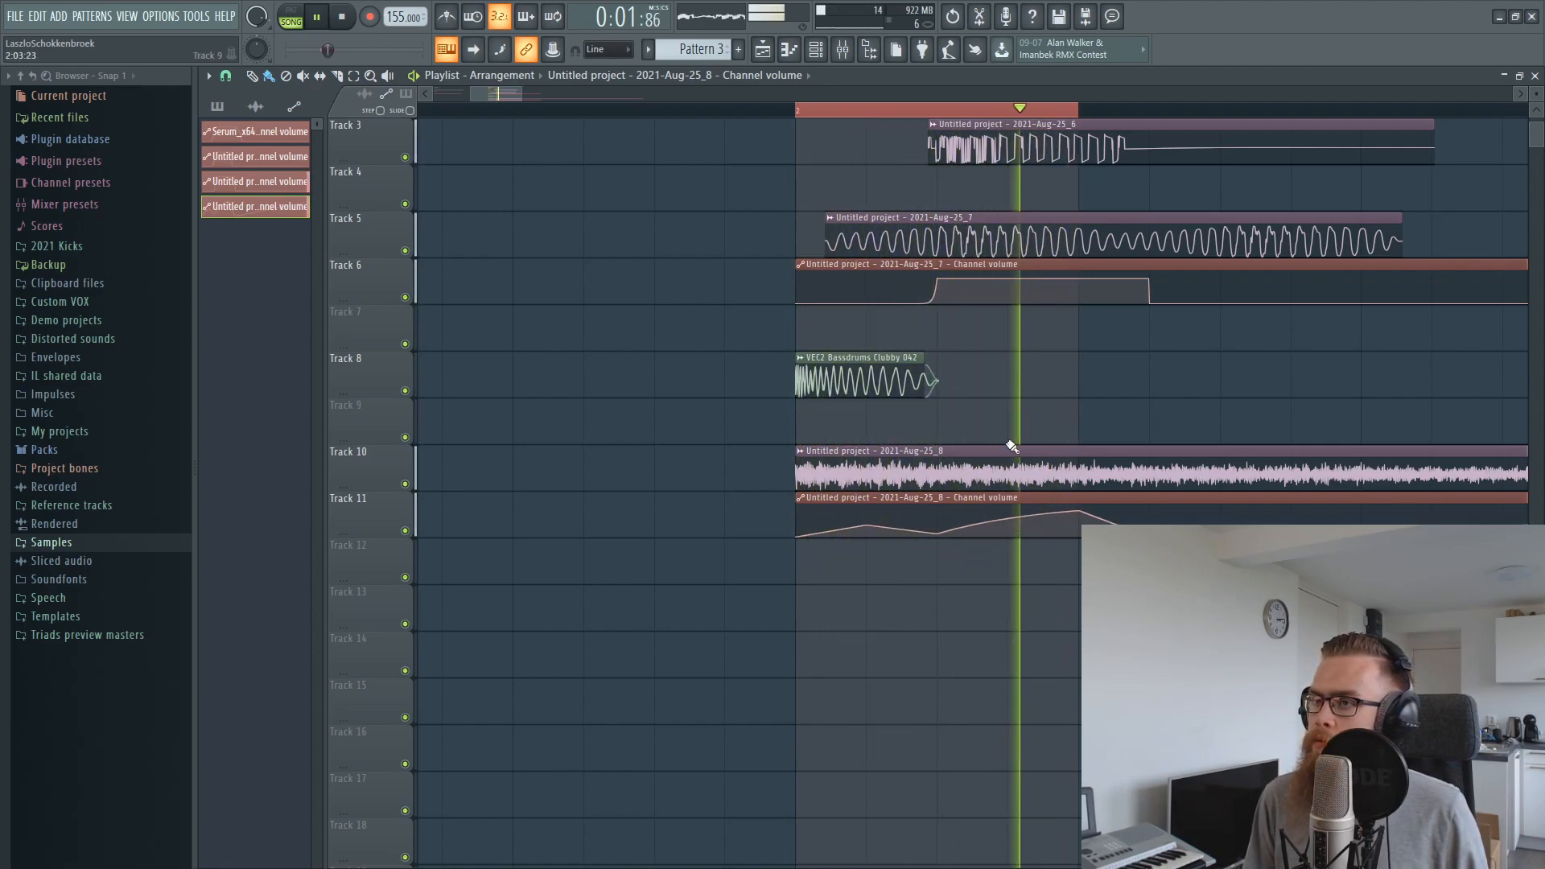
Lower the reverb layer's volume slightly on mixer insert 11 and return to the playlist
click(843, 50)
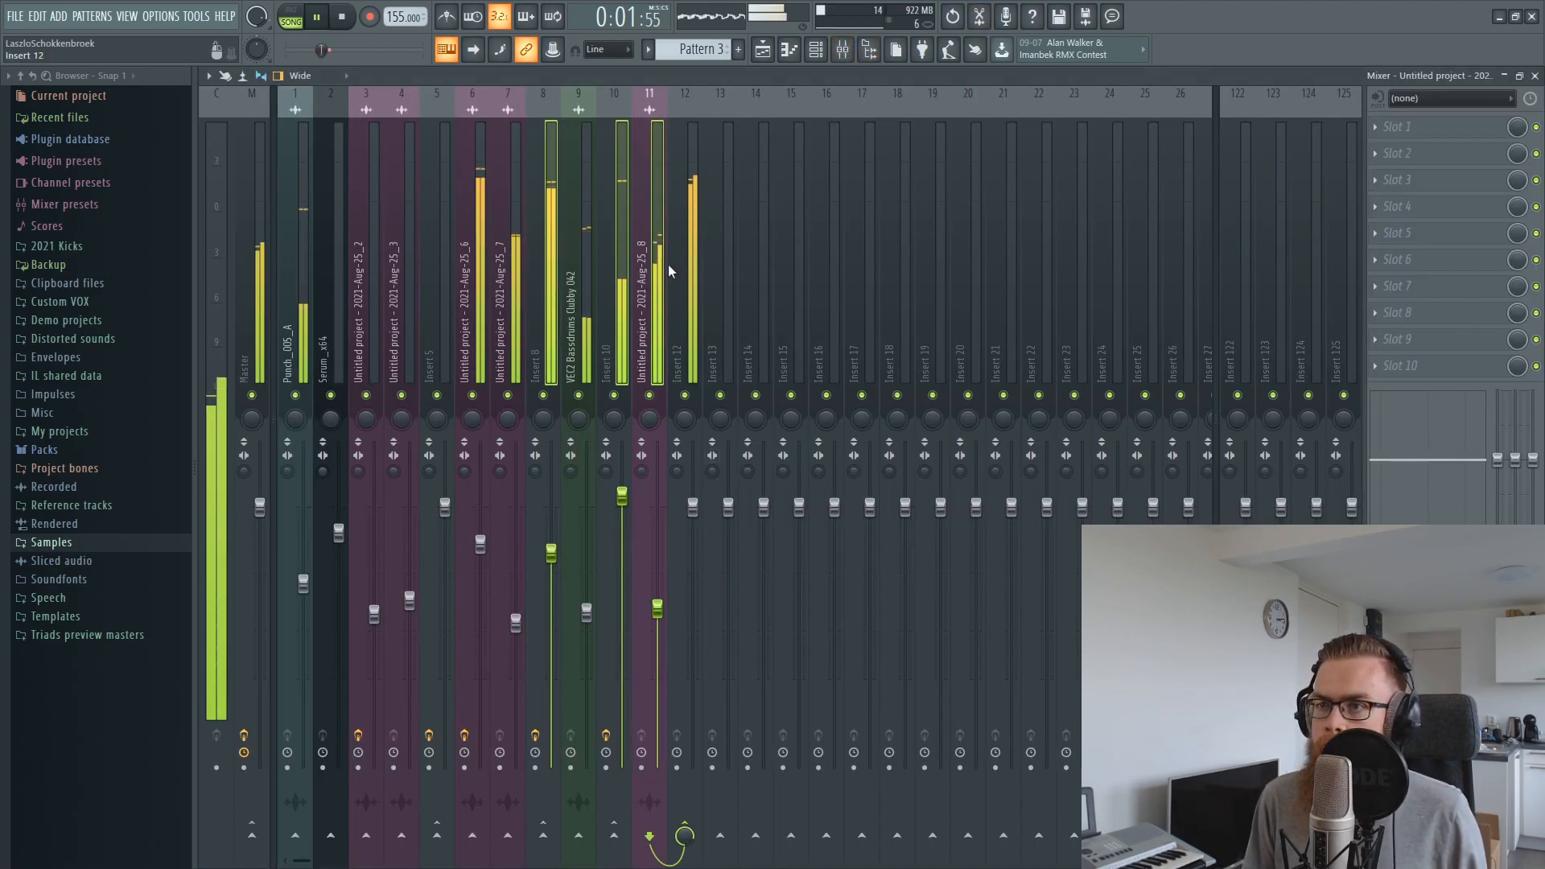
drag(657, 611, 658, 623)
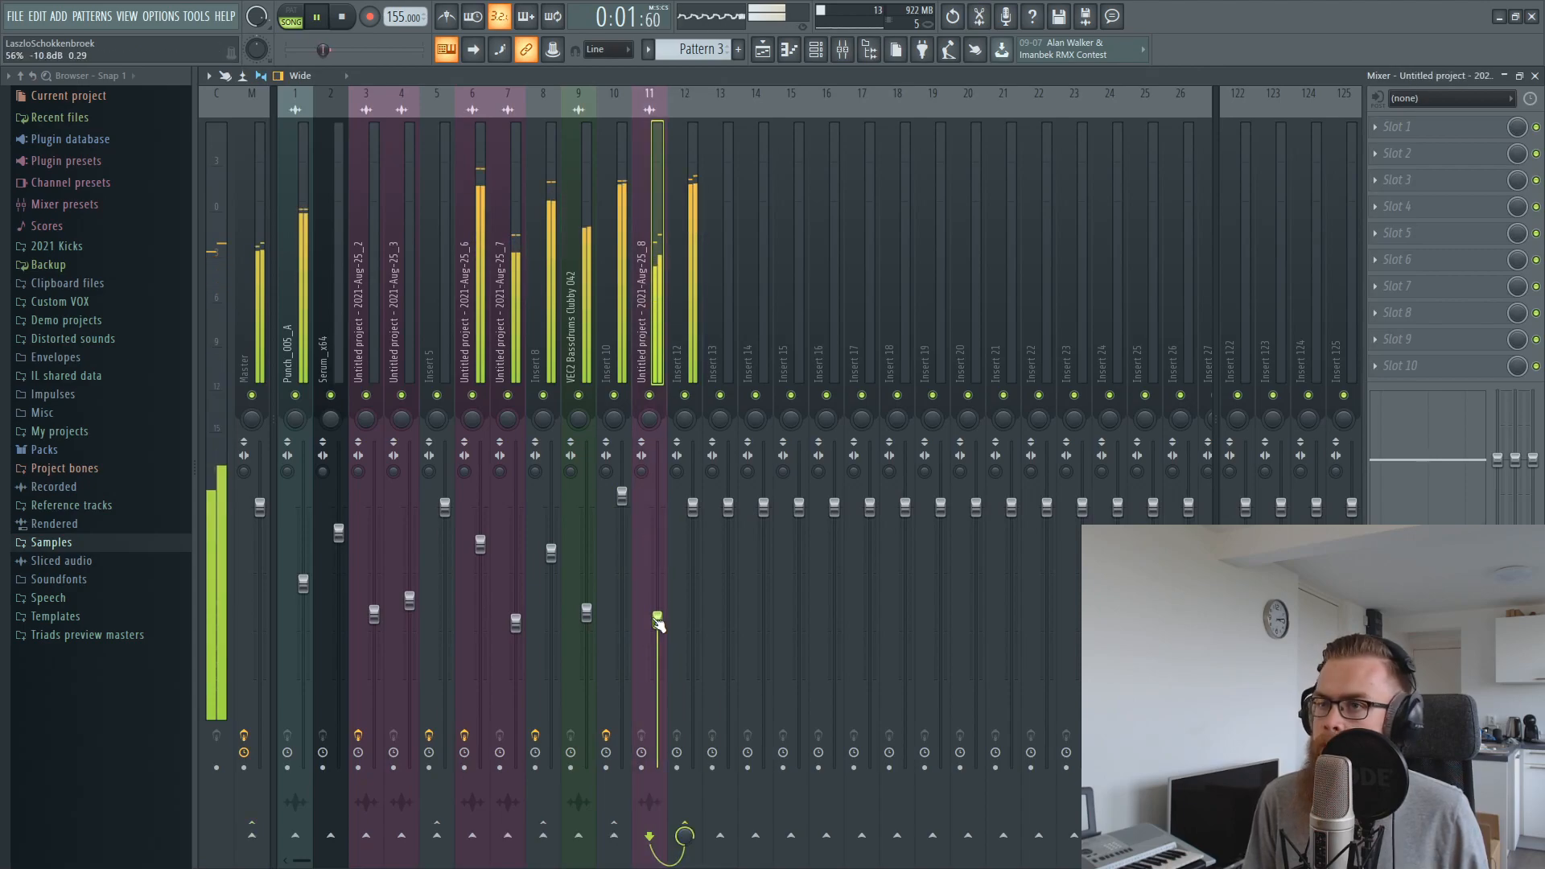
click(762, 50)
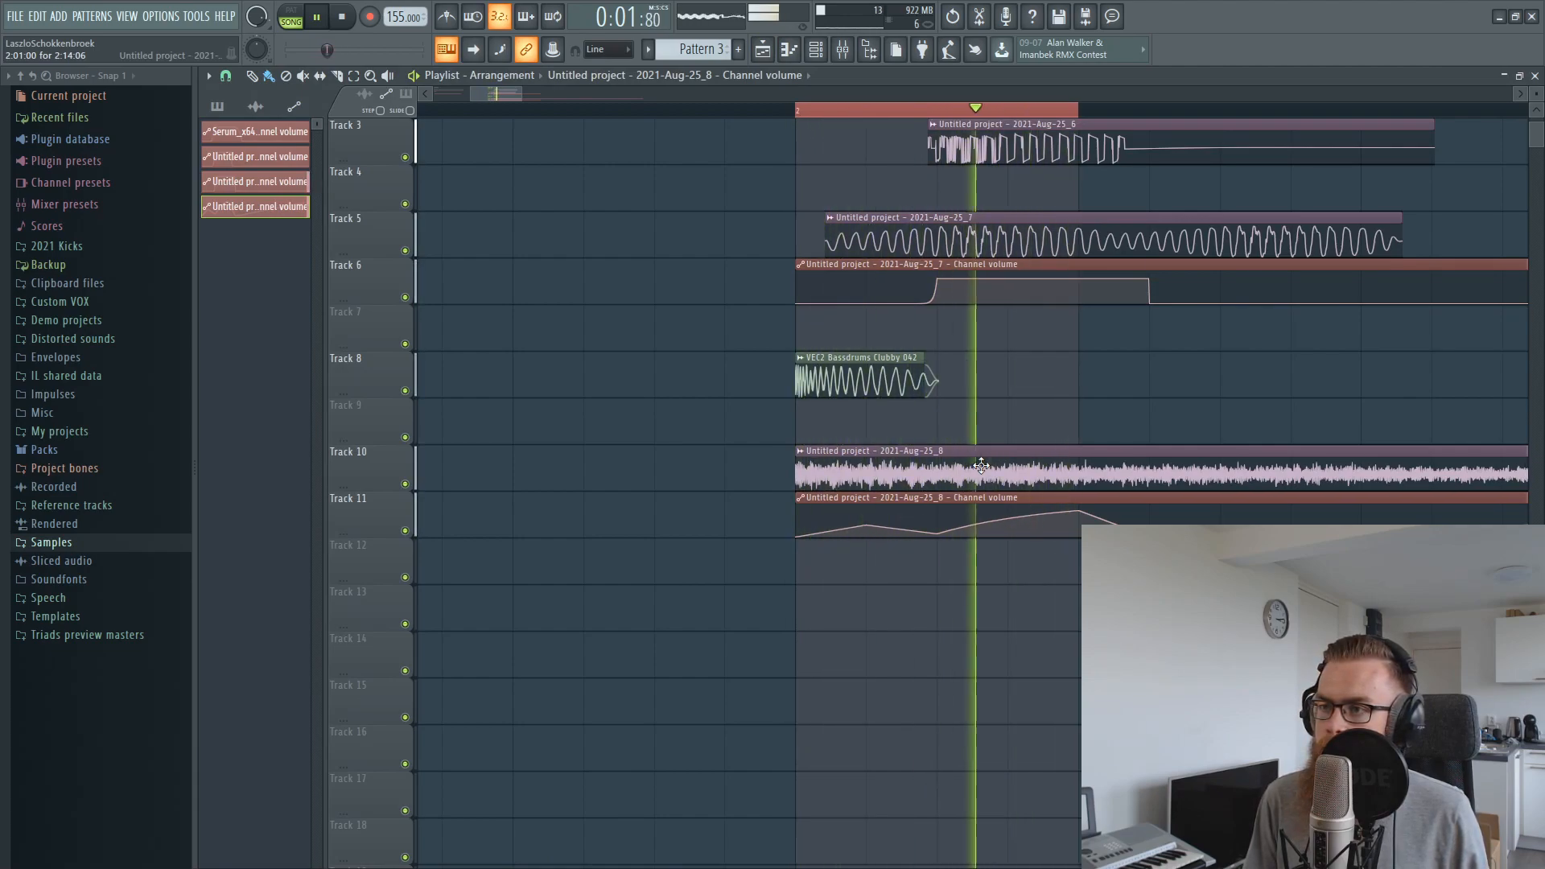
Load FabFilter Pro-Q 2 into slot 1 of insert 11 and adjust its EQ curve while auditioning the kick
click(843, 50)
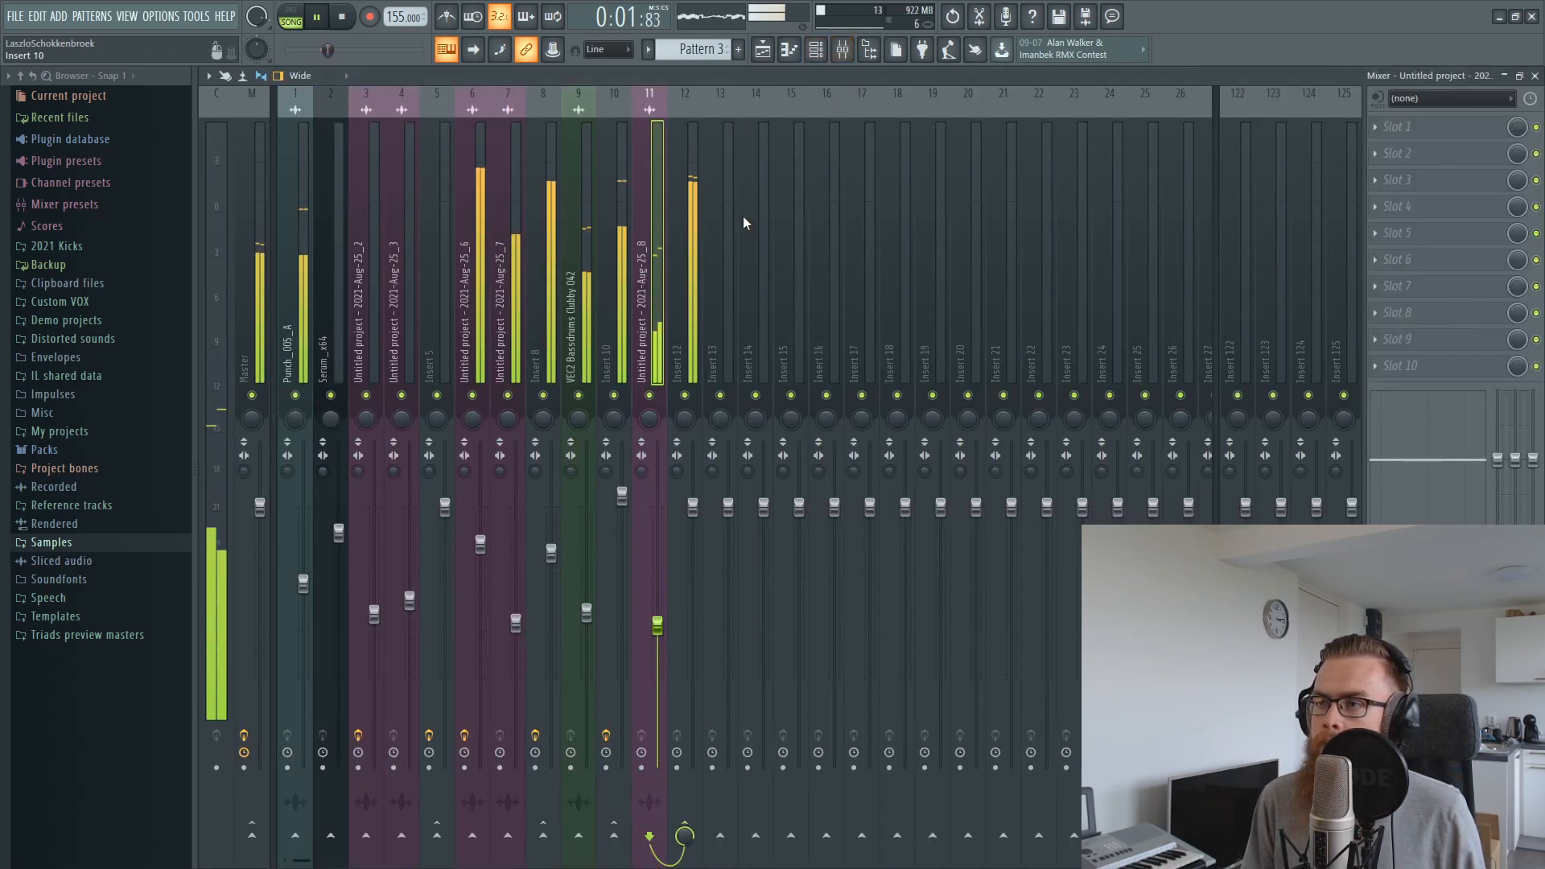
key(space)
click(1374, 128)
mouse_move(1393, 147)
click(1191, 454)
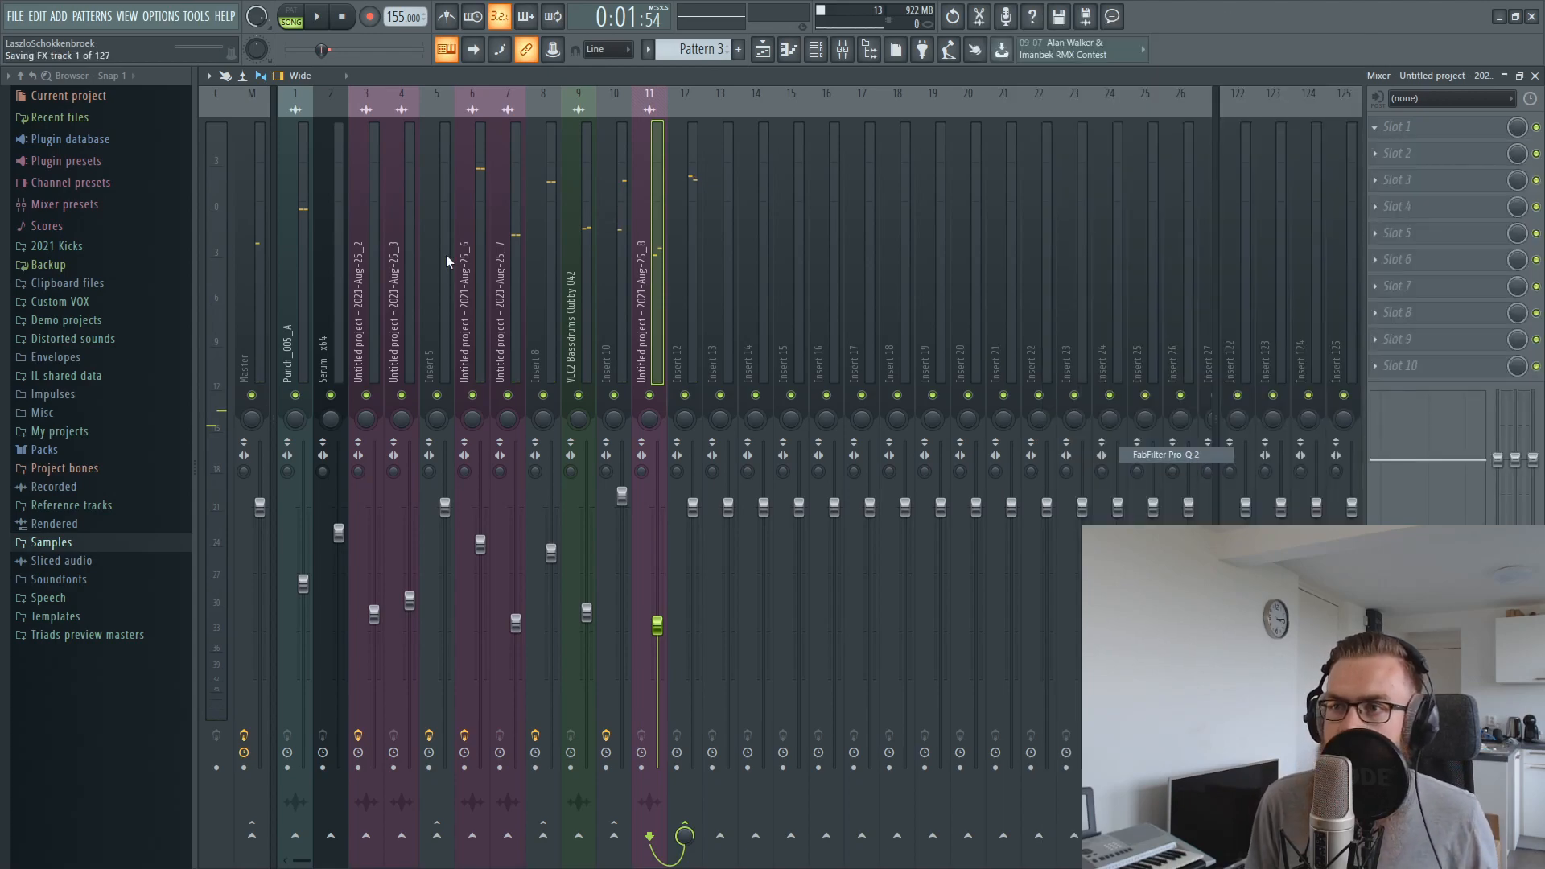
mouse_move(496, 295)
mouse_down()
mouse_move(507, 214)
mouse_move(515, 280)
mouse_up()
key(space)
click(644, 127)
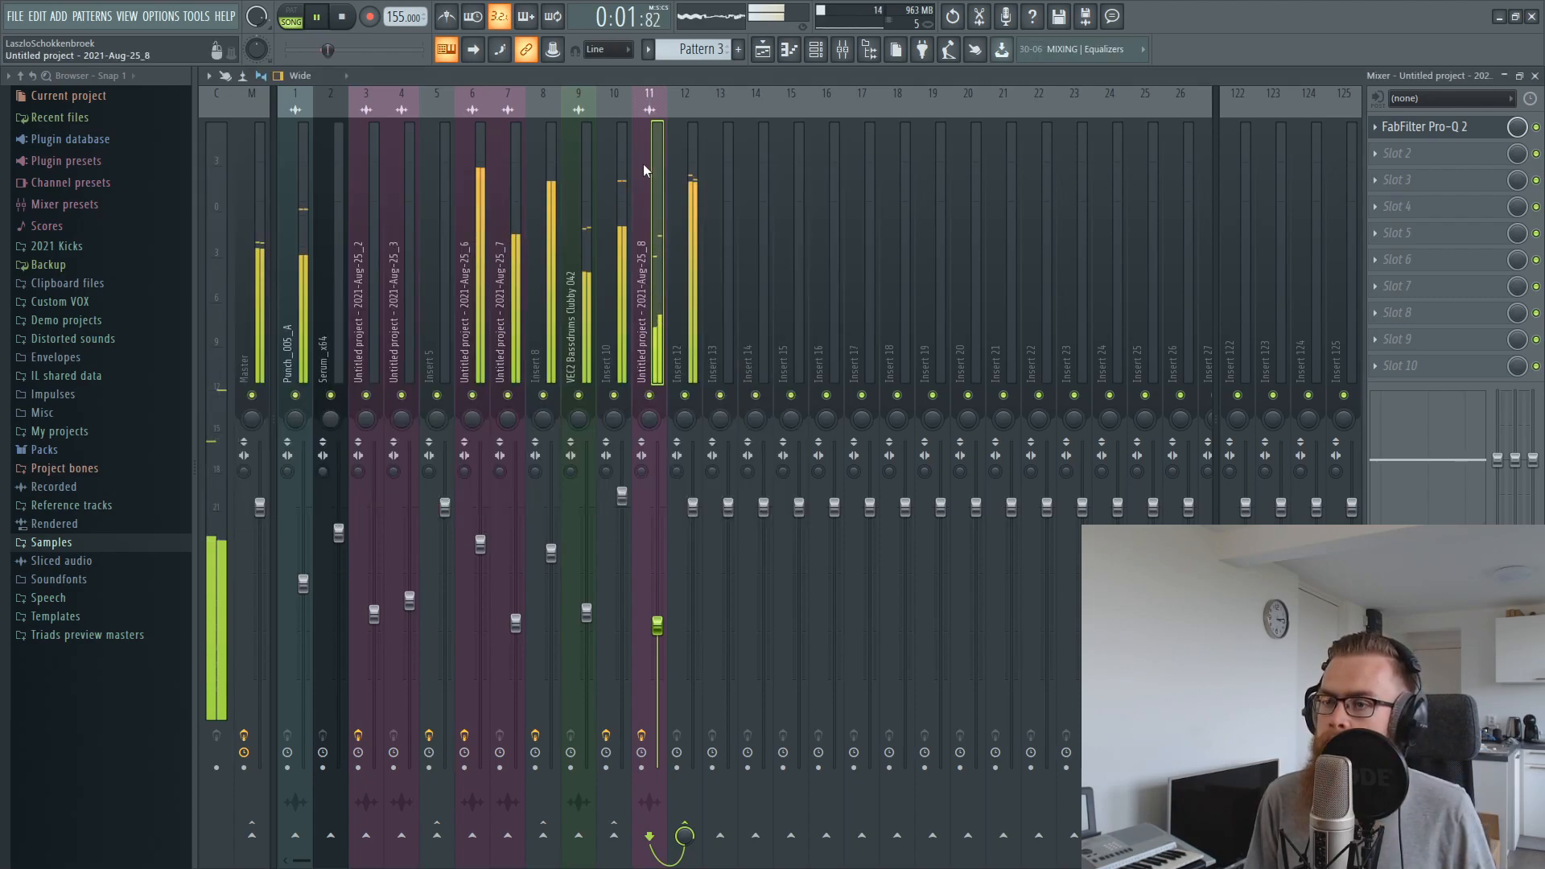
Raise insert 10 to about 2.1 dB and fine-tune insert 11's level, toggling insert 11's mute to compare
drag(662, 652, 662, 658)
drag(623, 499, 625, 492)
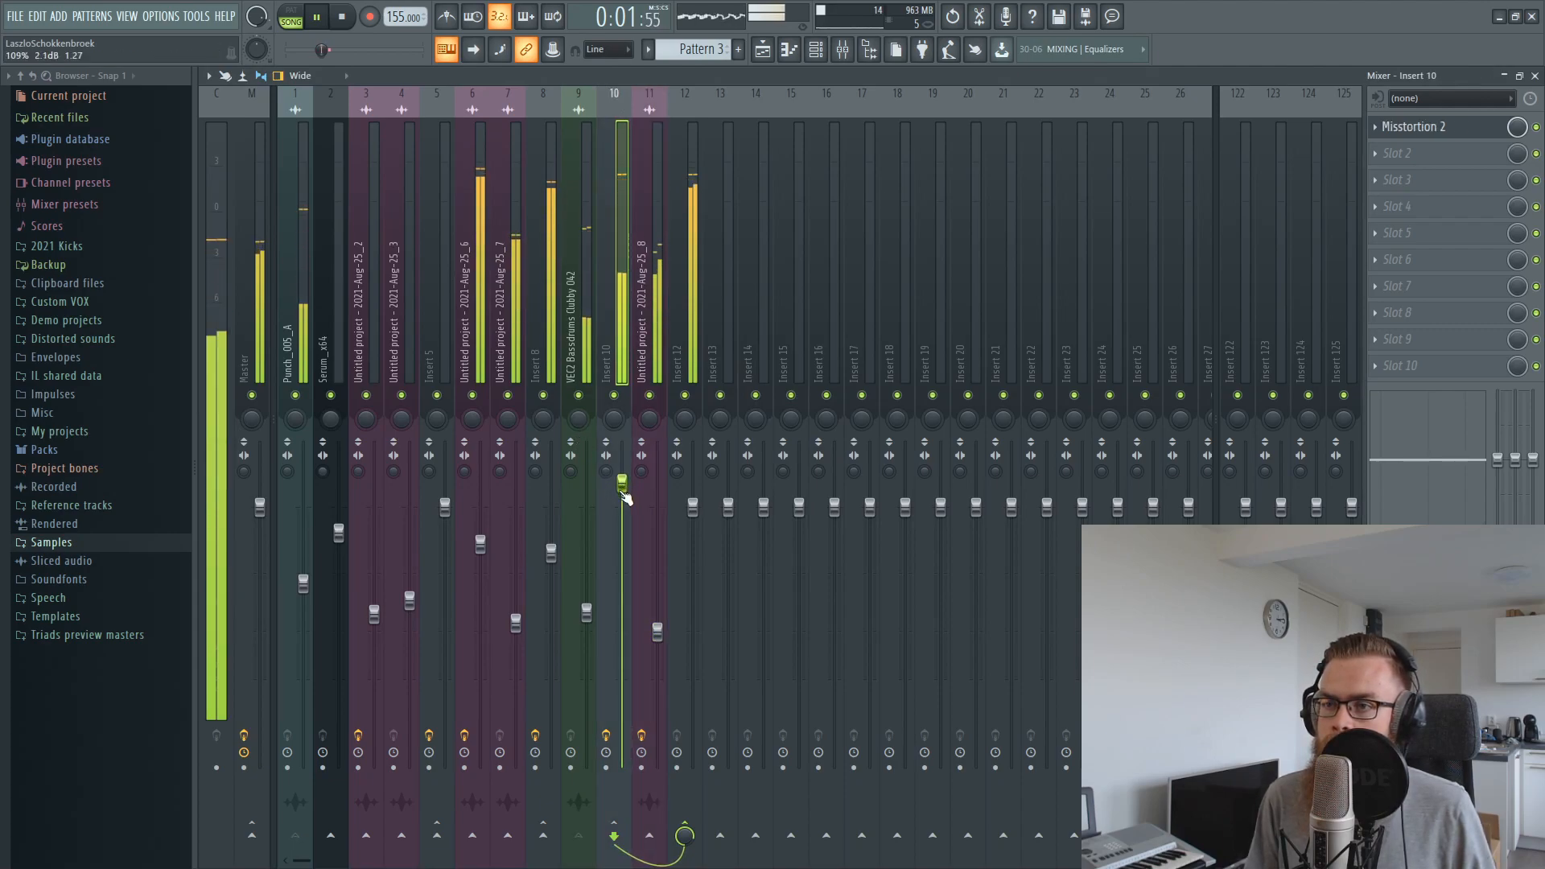
click(649, 395)
click(649, 395)
drag(658, 631, 657, 626)
key(space)
Load an effect into slot 1 of insert 12 and adjust it while playing the grouped kick
click(686, 231)
click(1392, 127)
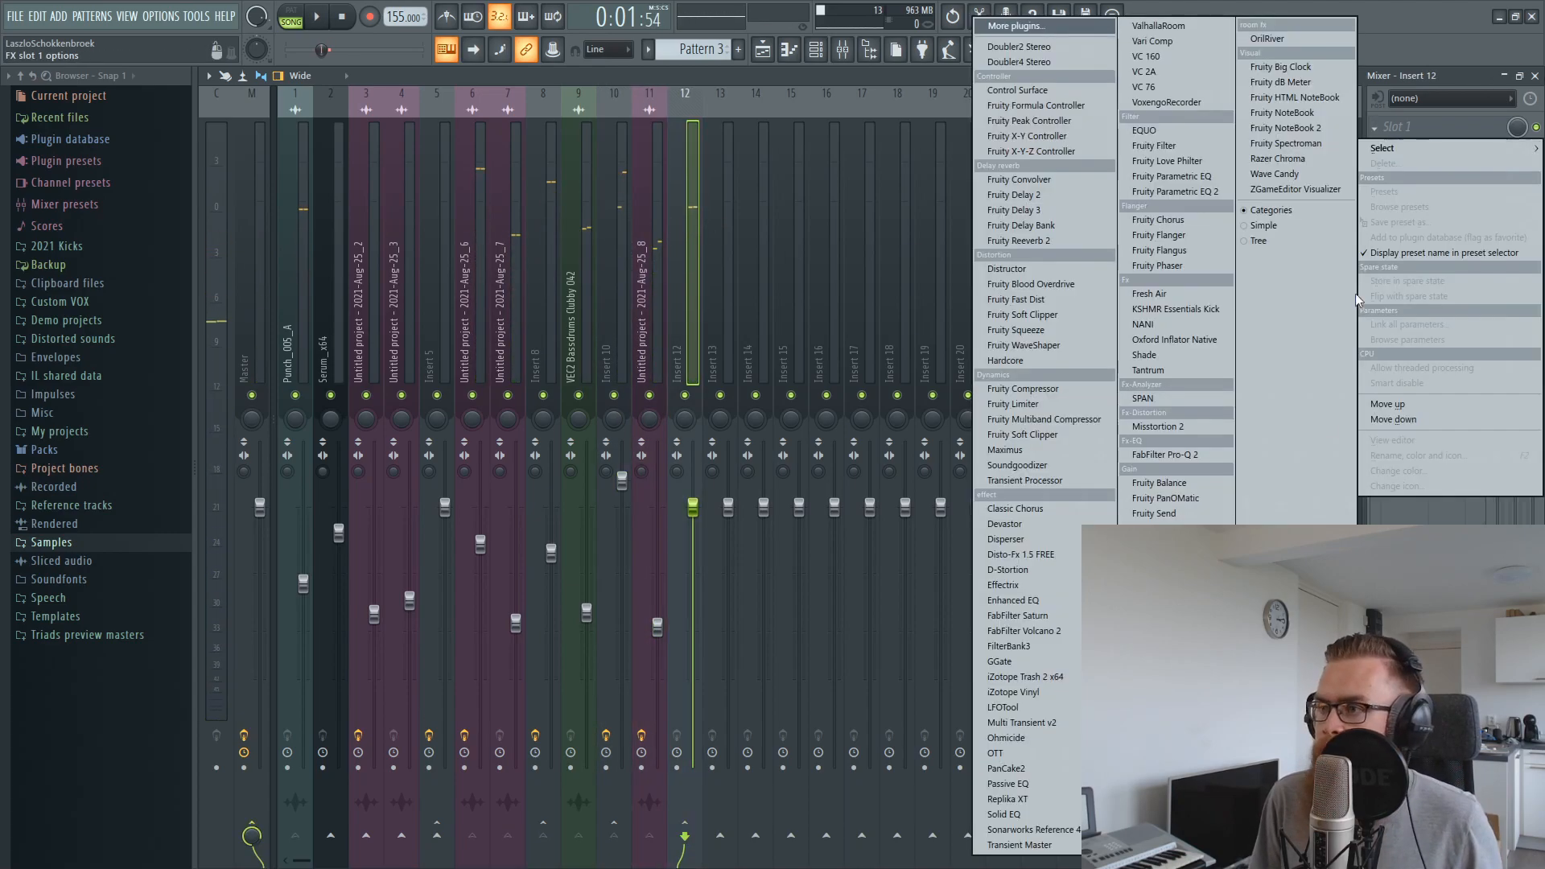
click(1158, 588)
key(space)
drag(464, 198, 641, 254)
drag(451, 498, 478, 456)
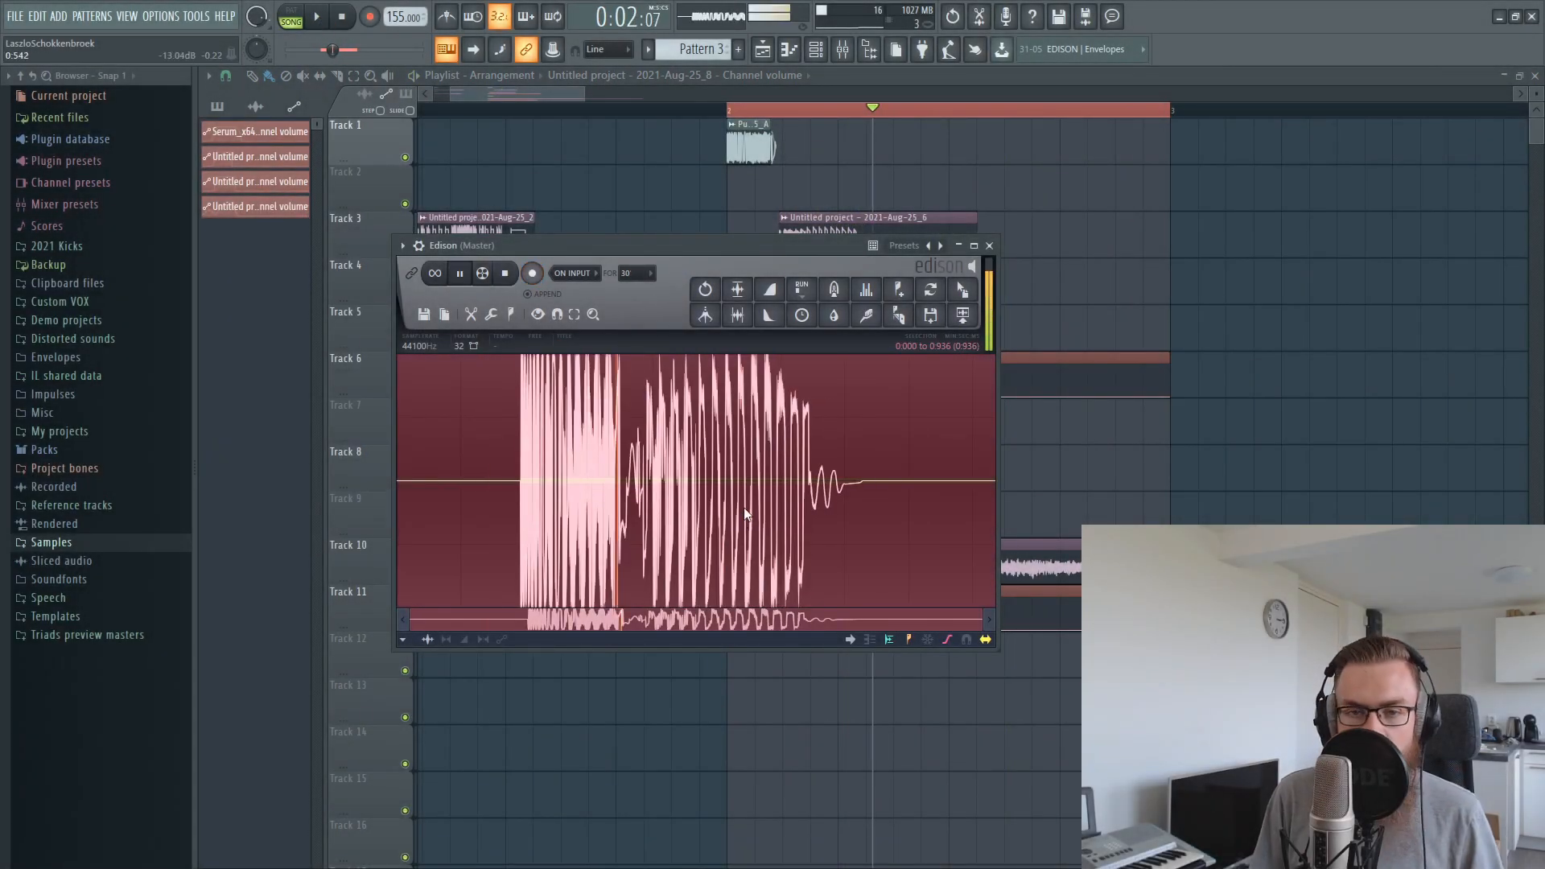
Examine the transition between punch and tail in the kick recorded in Edison, then clear the recording and close Edison
scroll(643, 485, up, 3)
scroll(636, 484, down, 3)
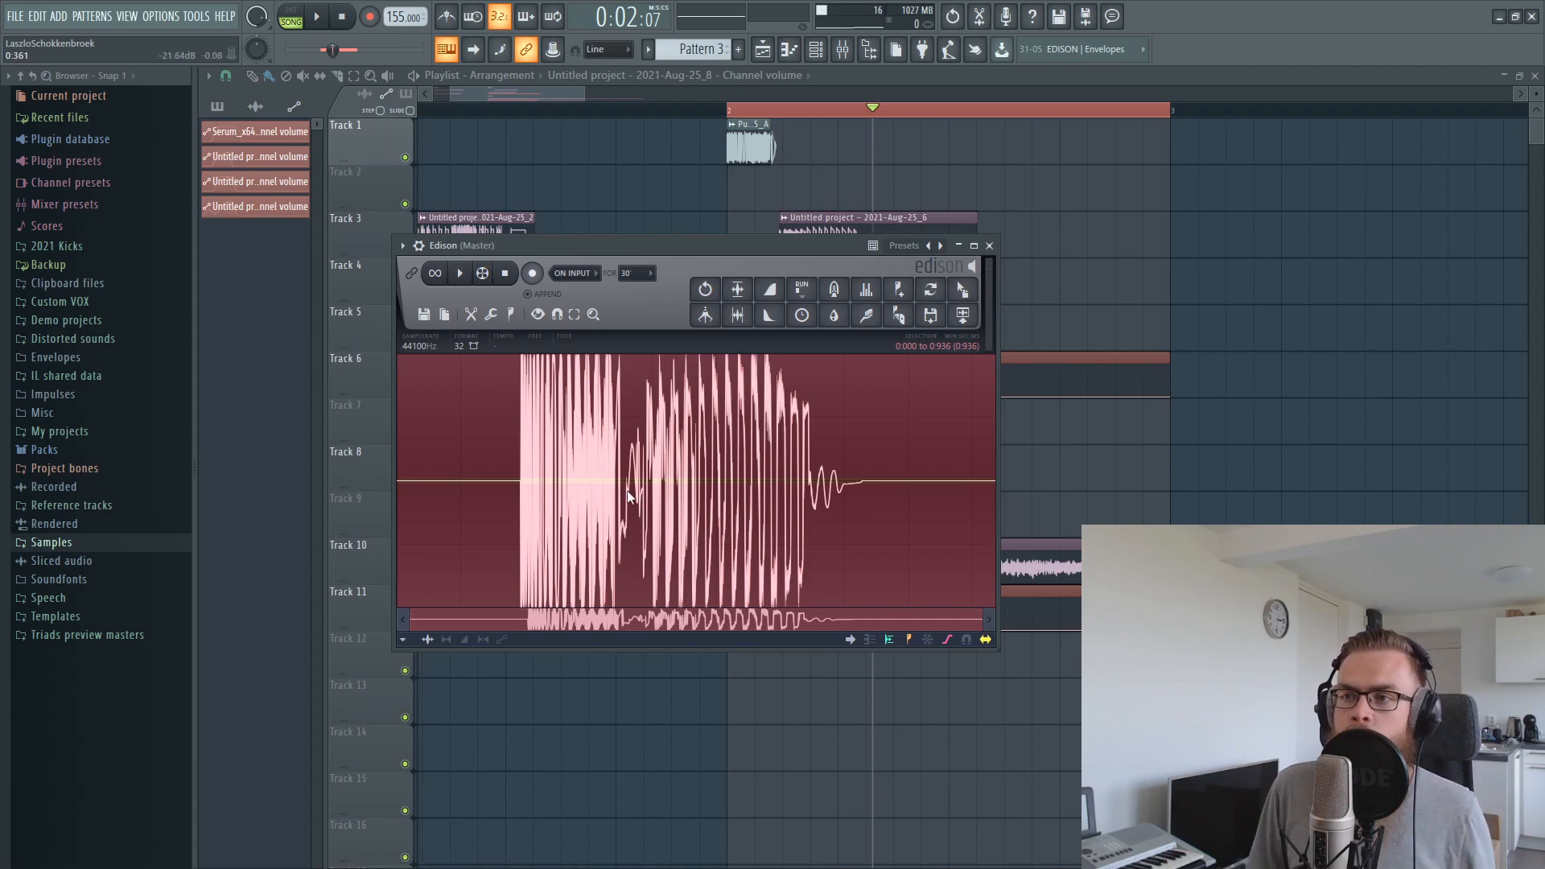
scroll(634, 499, up, 4)
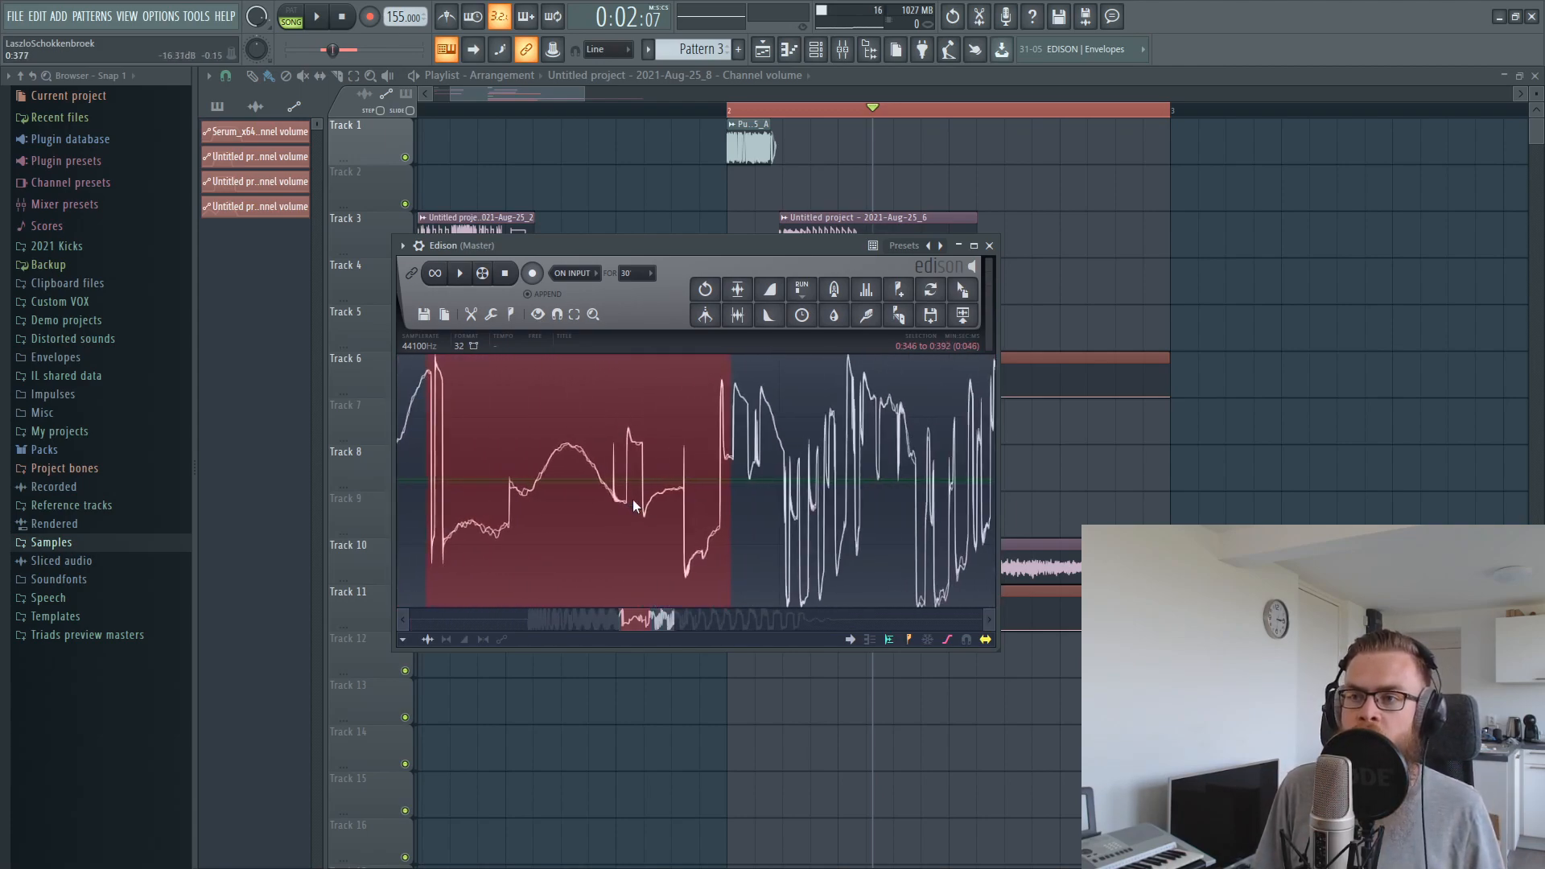
scroll(636, 499, down, 2)
key(ctrl+n)
click(988, 245)
Solo the VEC2 bassdrum on track 8 and re-enable track 5 with its volume automation on track 6
scroll(953, 233, down, 3)
scroll(756, 127, up, 3)
scroll(756, 129, up, 4)
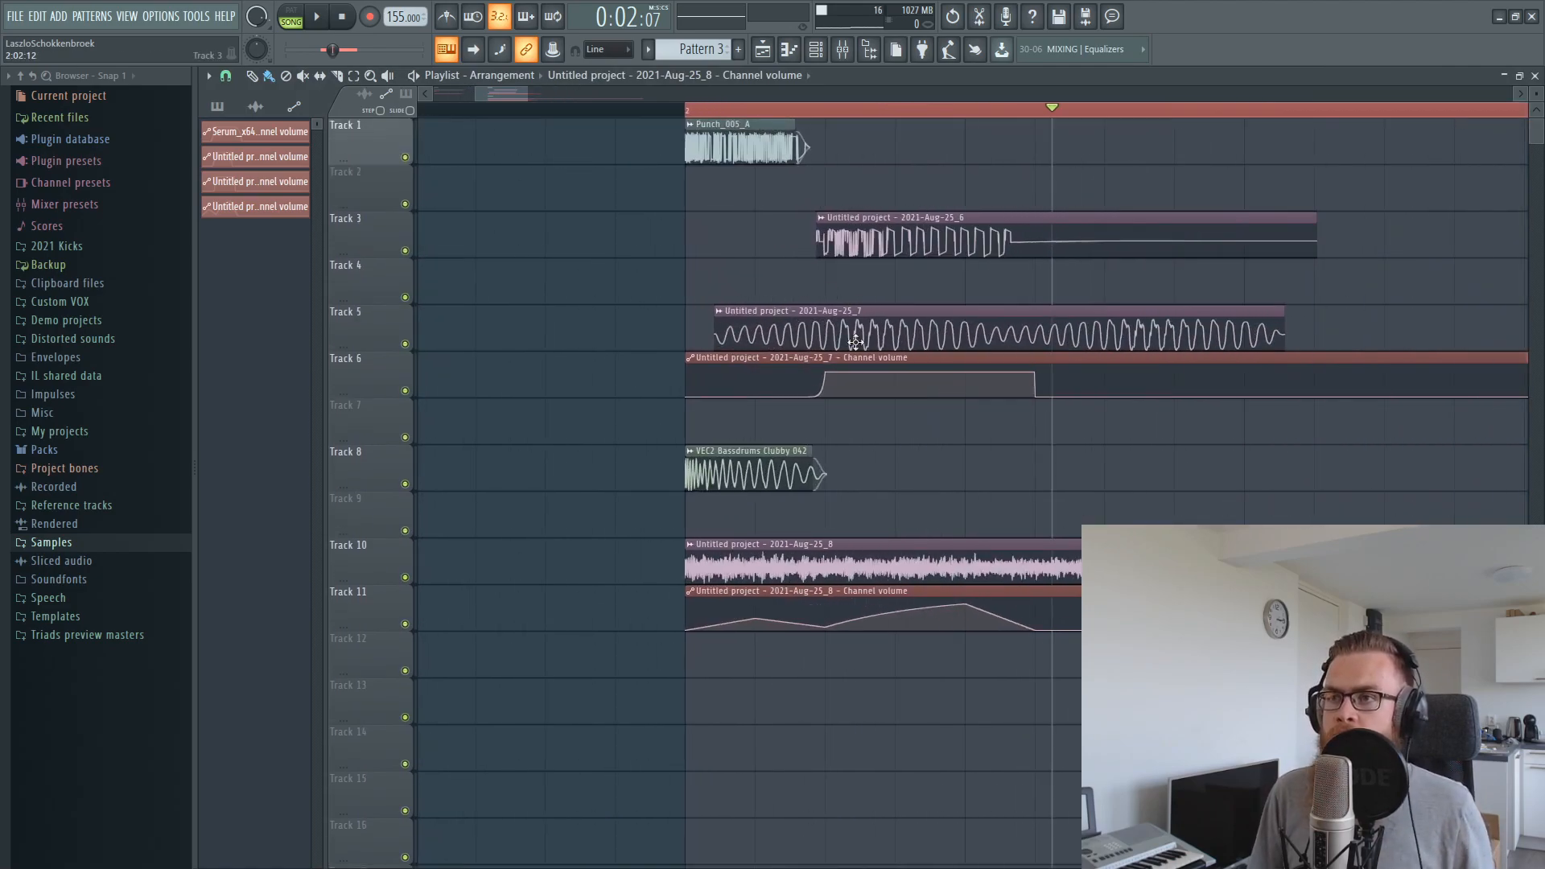
scroll(816, 125, up, 3)
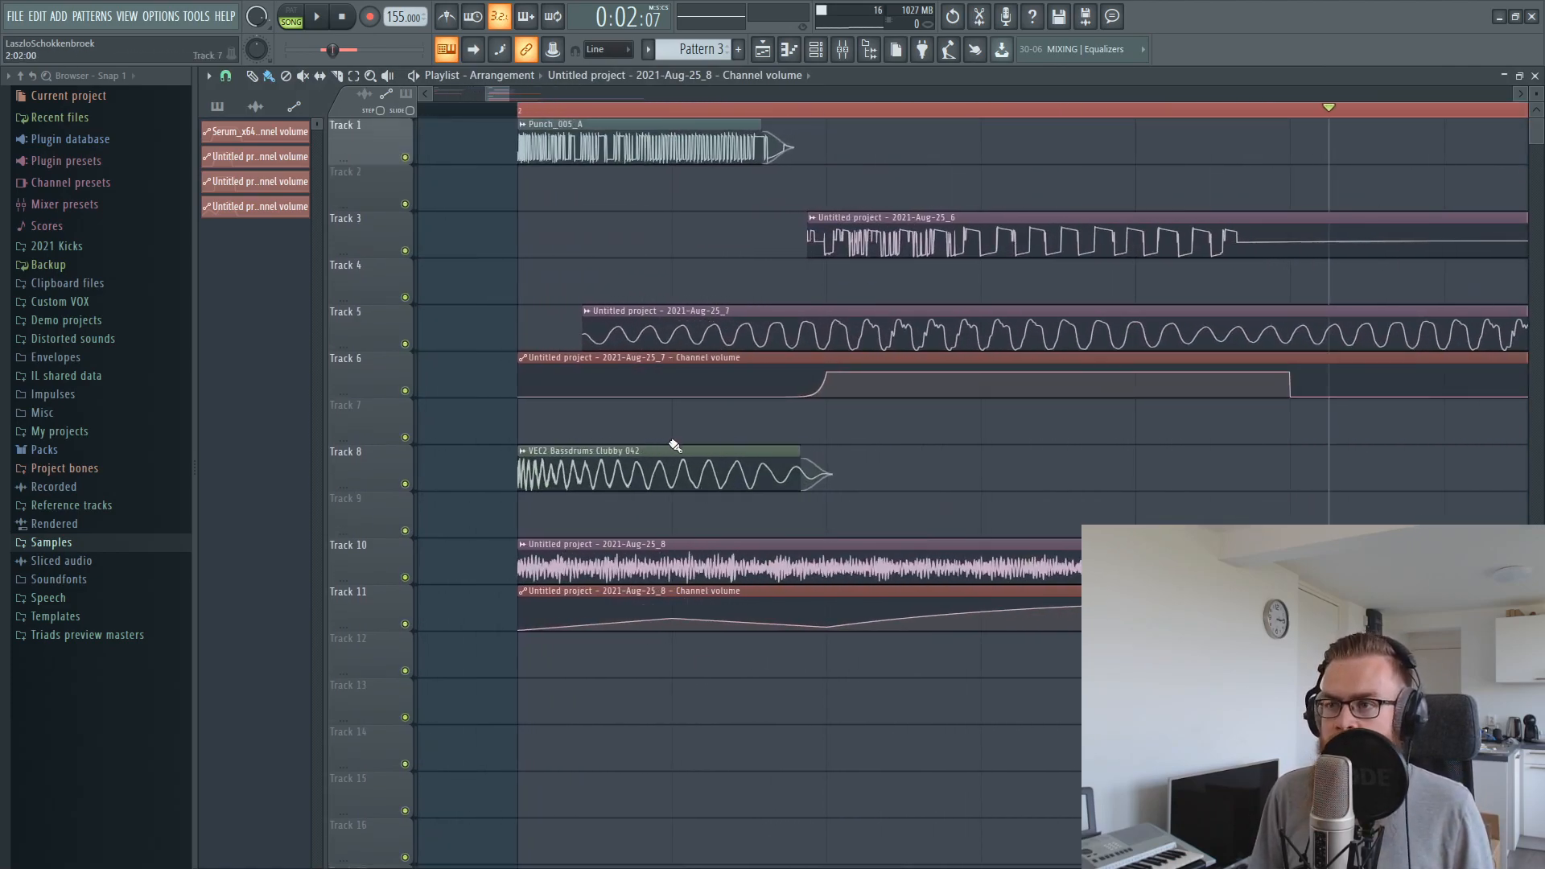
right_click(409, 449)
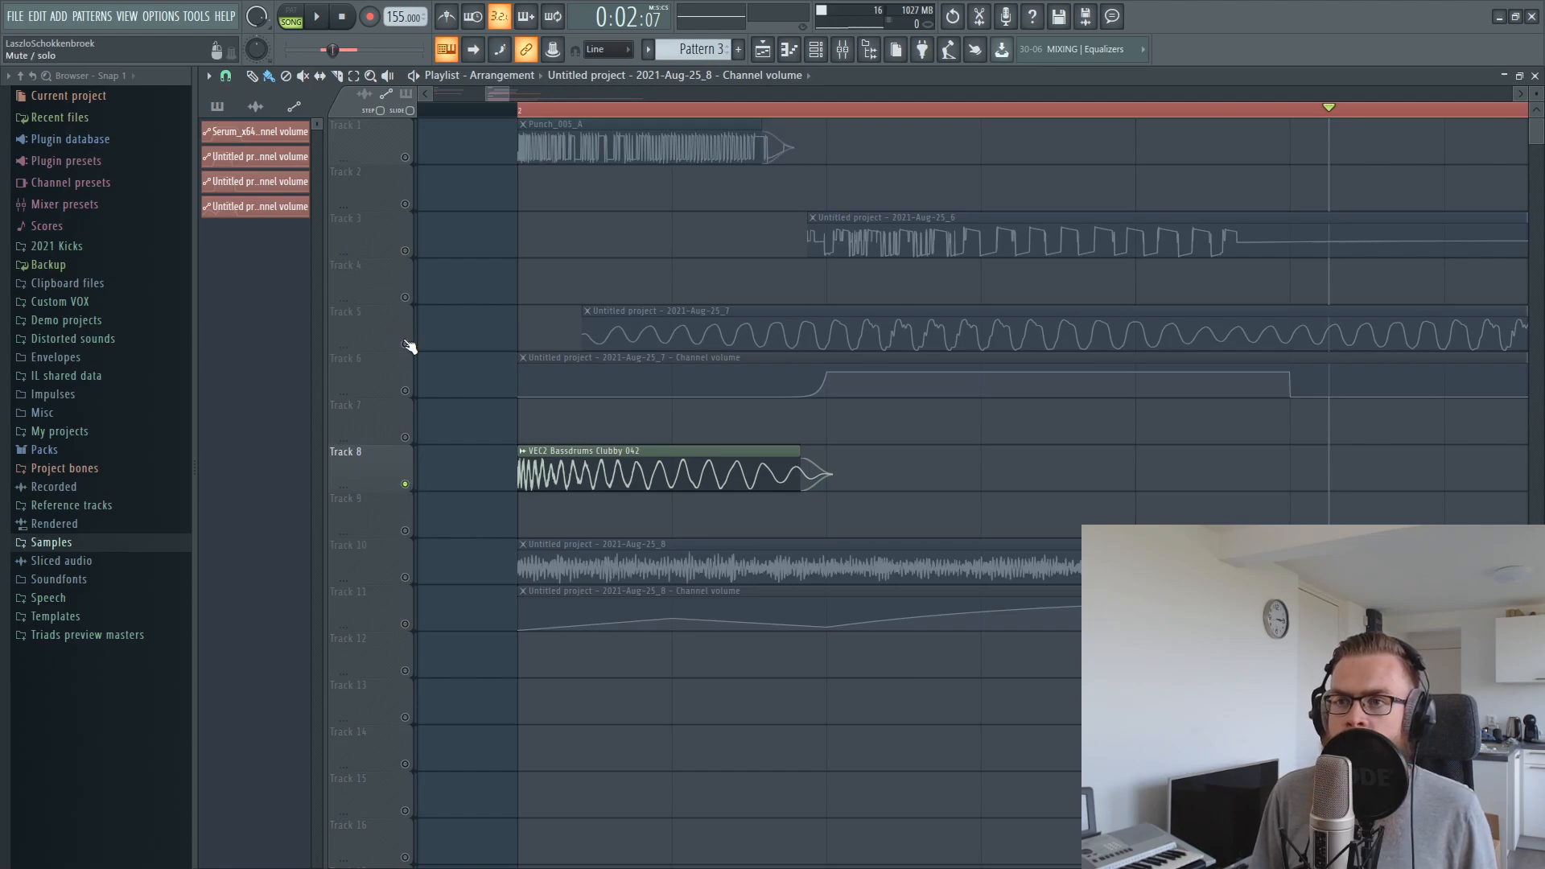
click(405, 345)
click(405, 391)
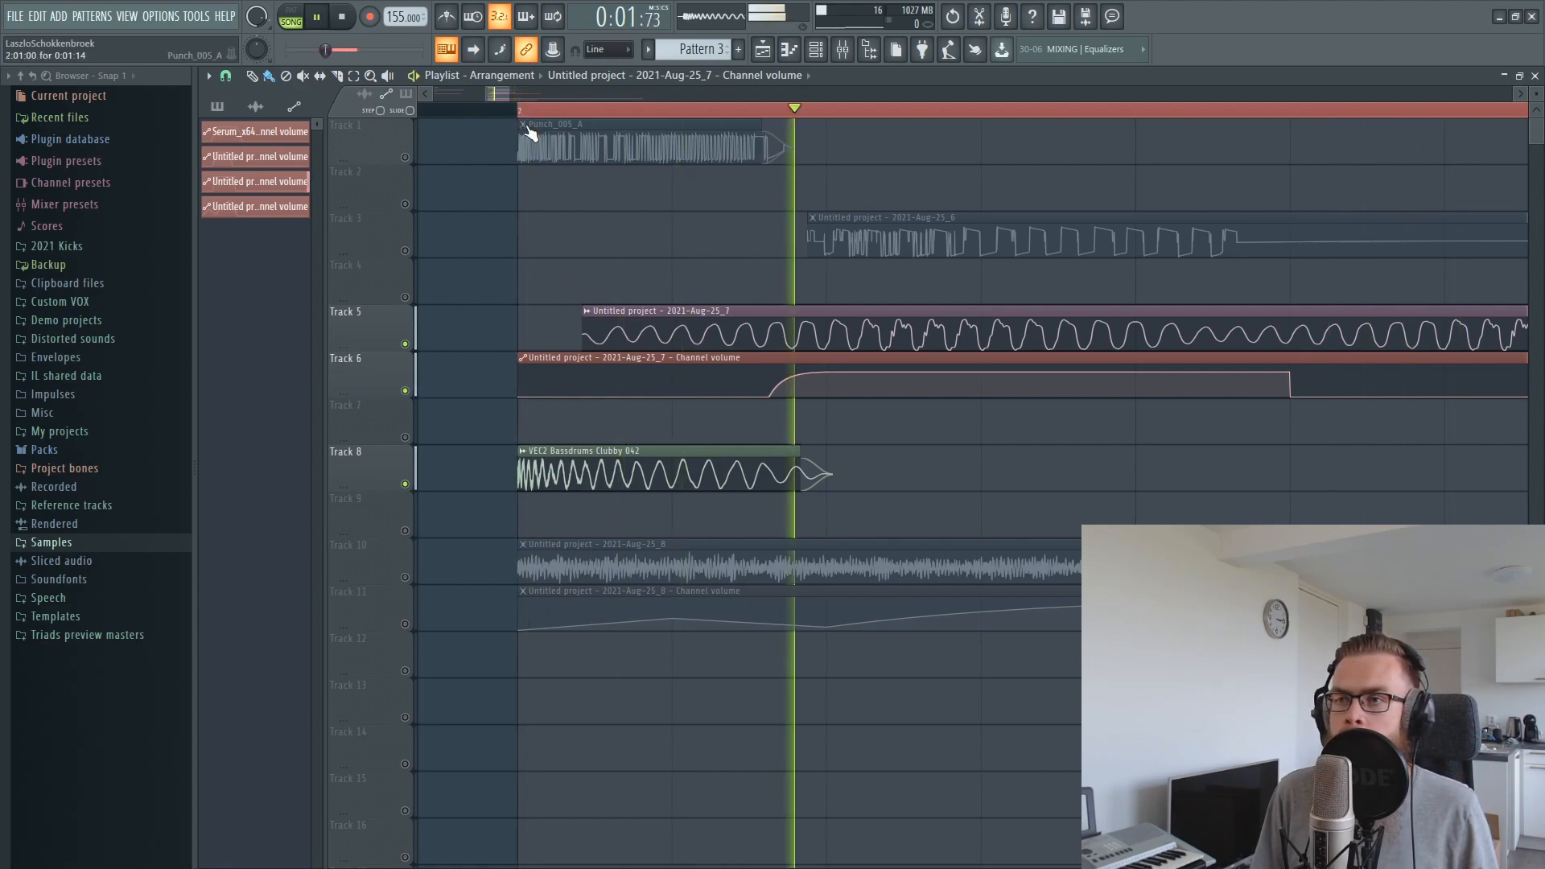
Tighten the low-end handover by steepening track 6's volume rise and trimming the VEC2 bassdrum clip, unmuting tracks 1 and 3 for auditioning
key(space)
key(space)
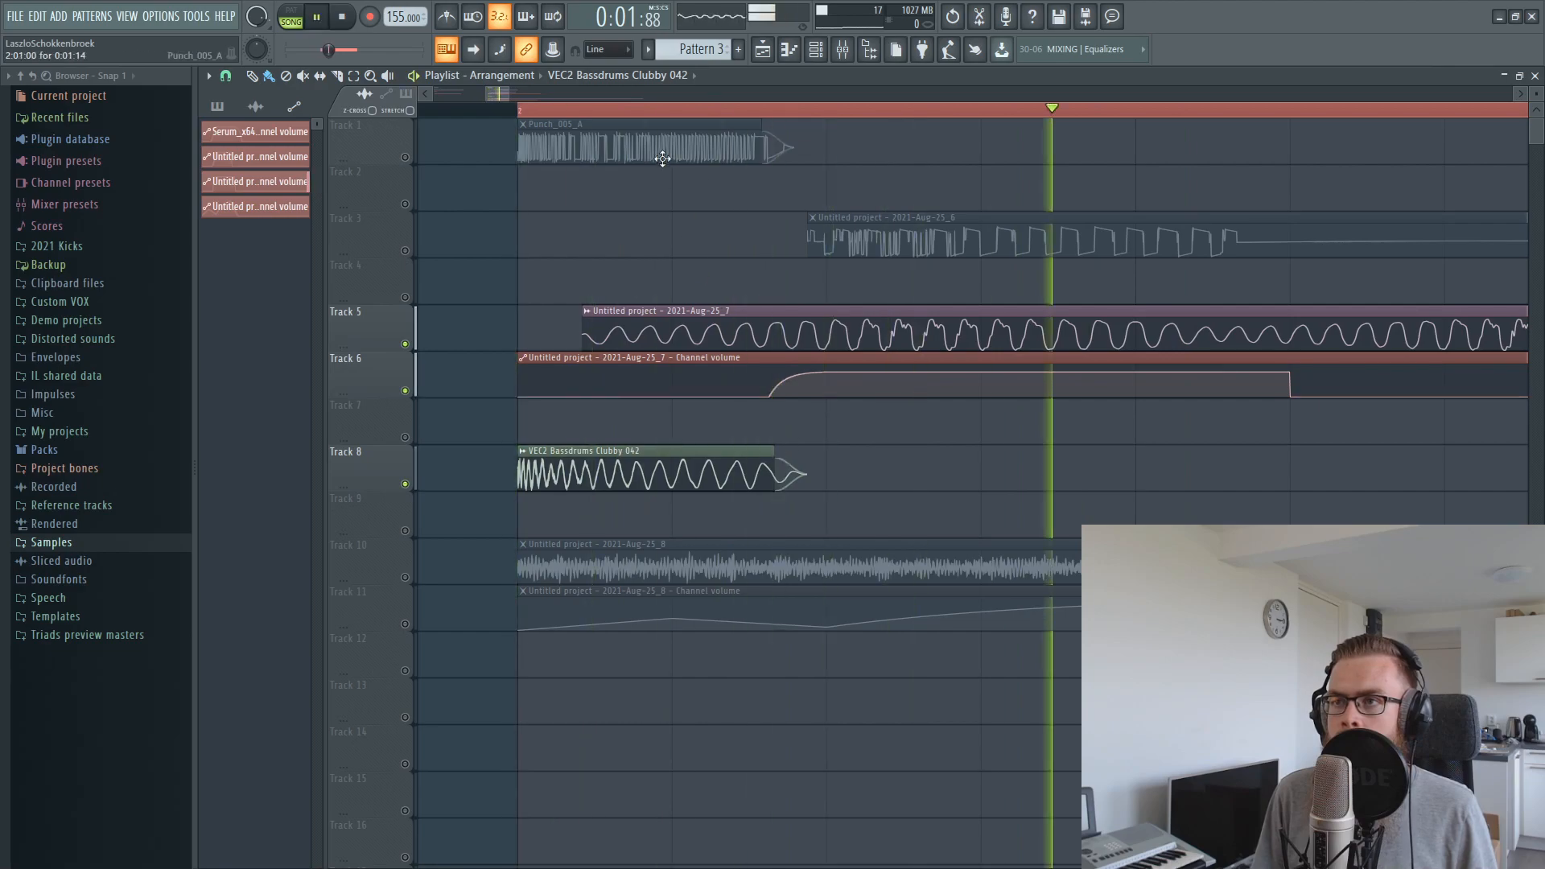
click(405, 157)
key(space)
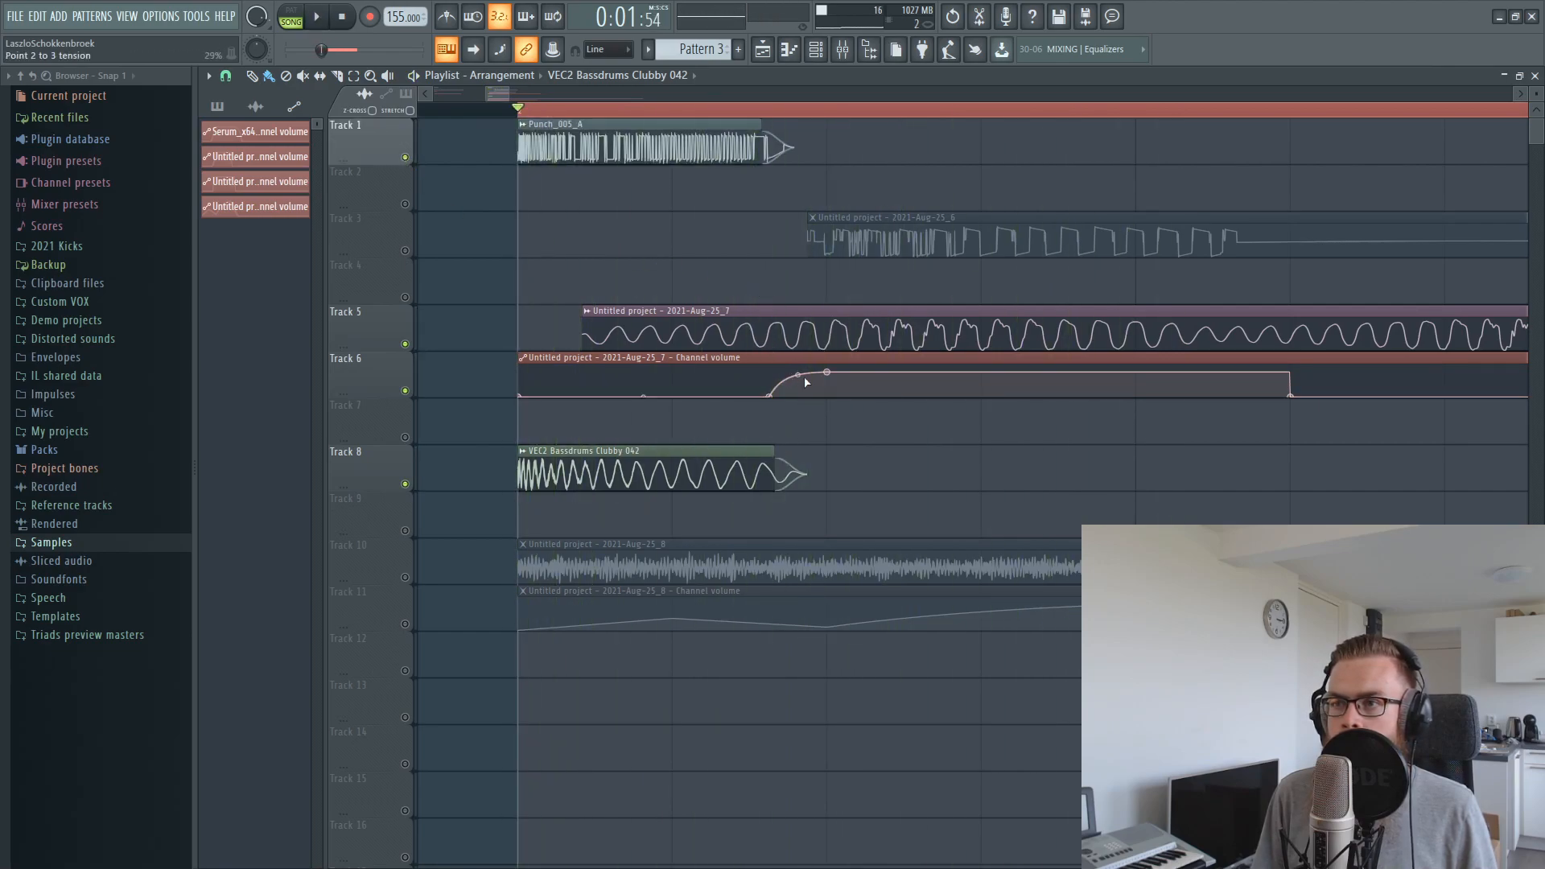
click(405, 250)
key(space)
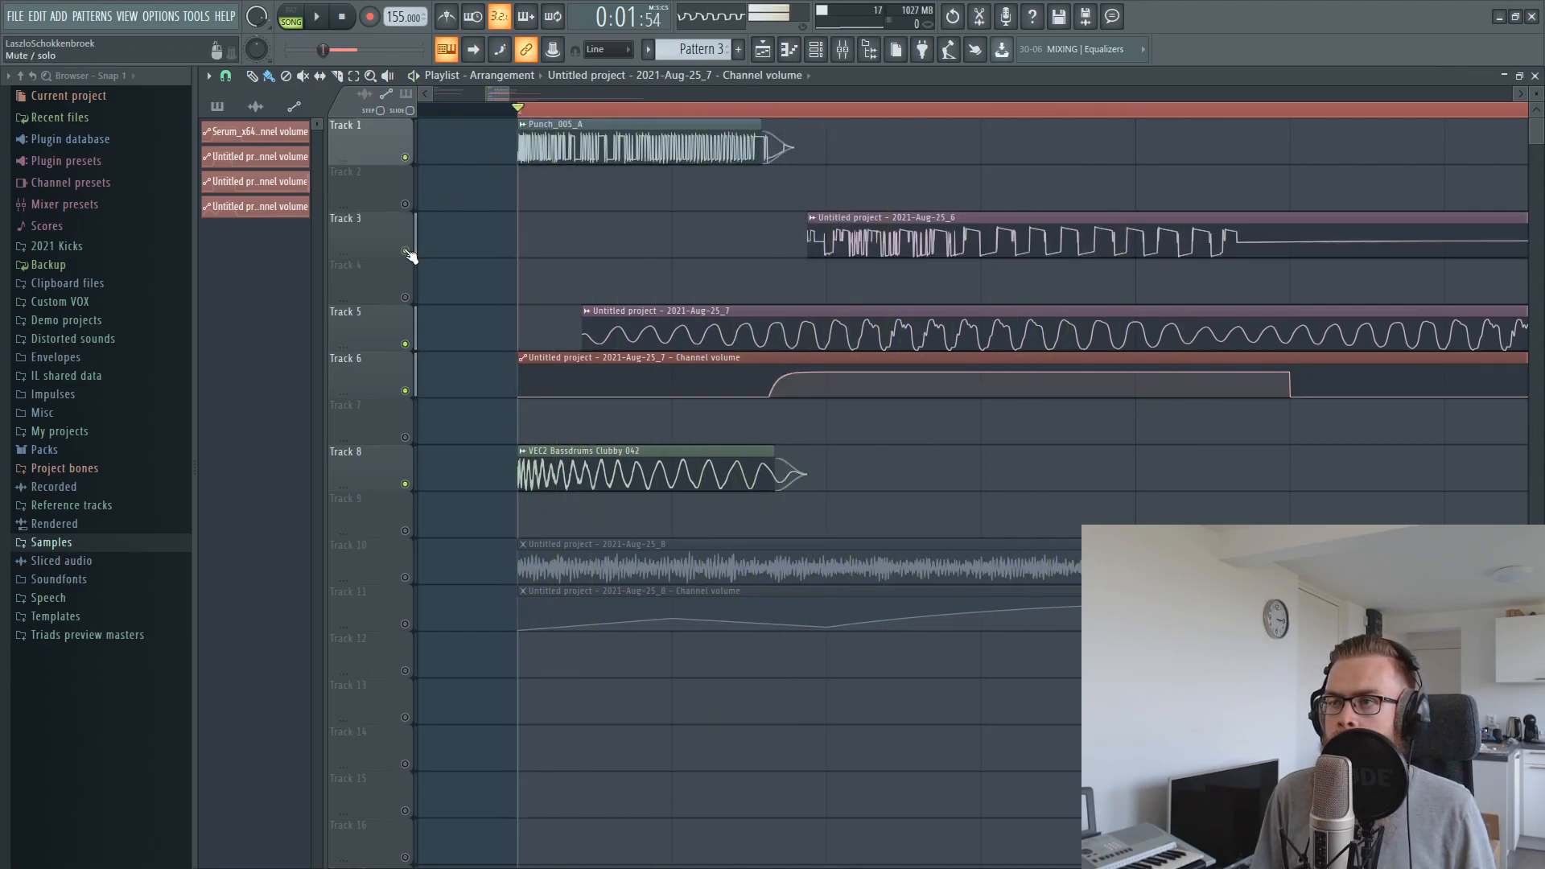
key(space)
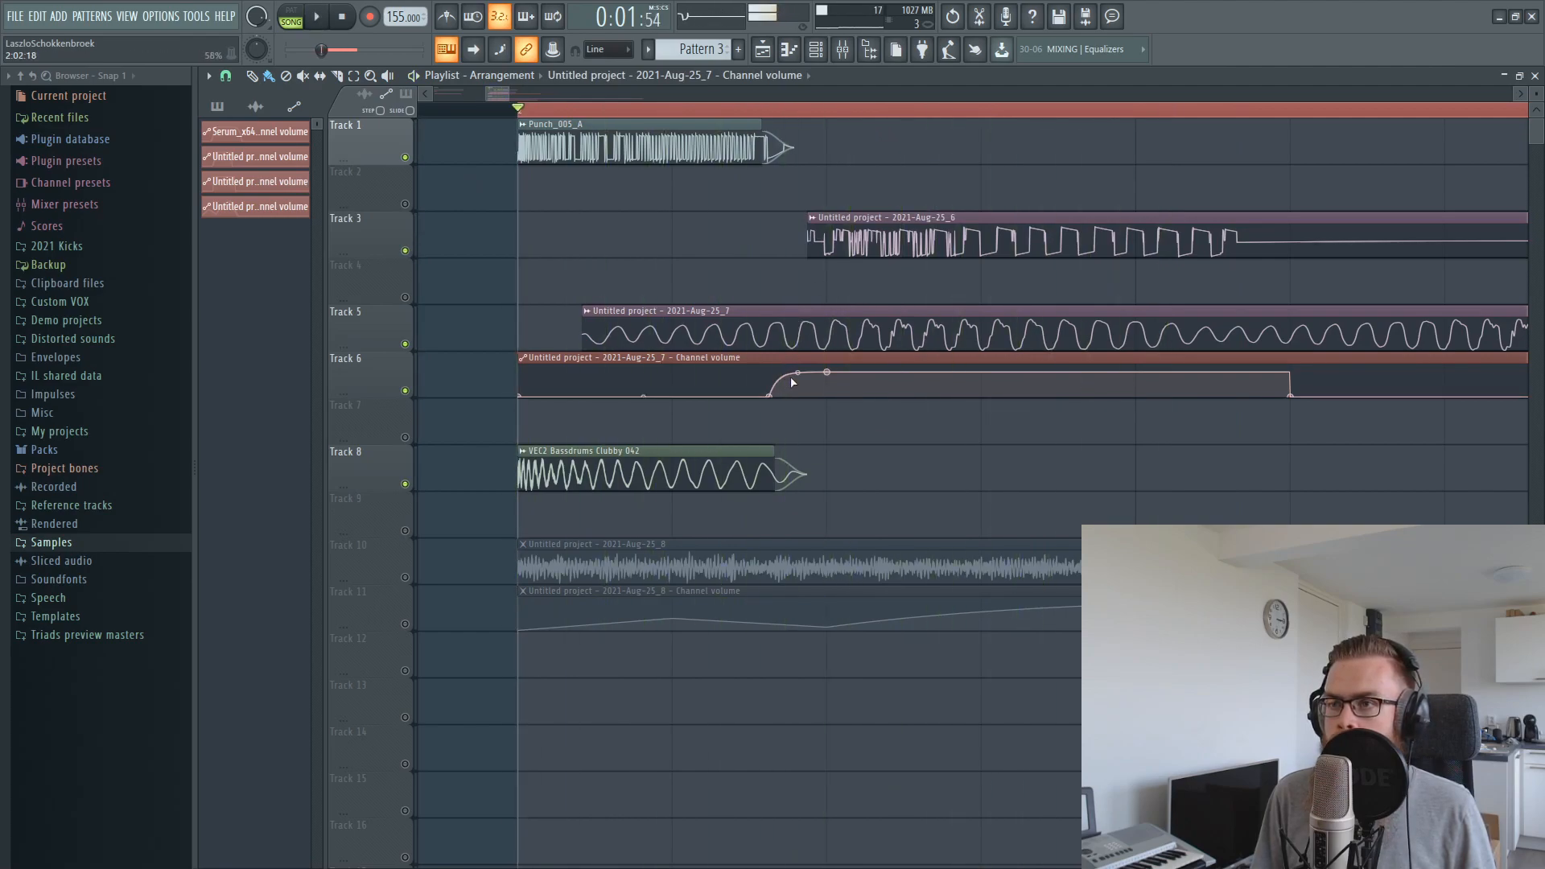
key(space)
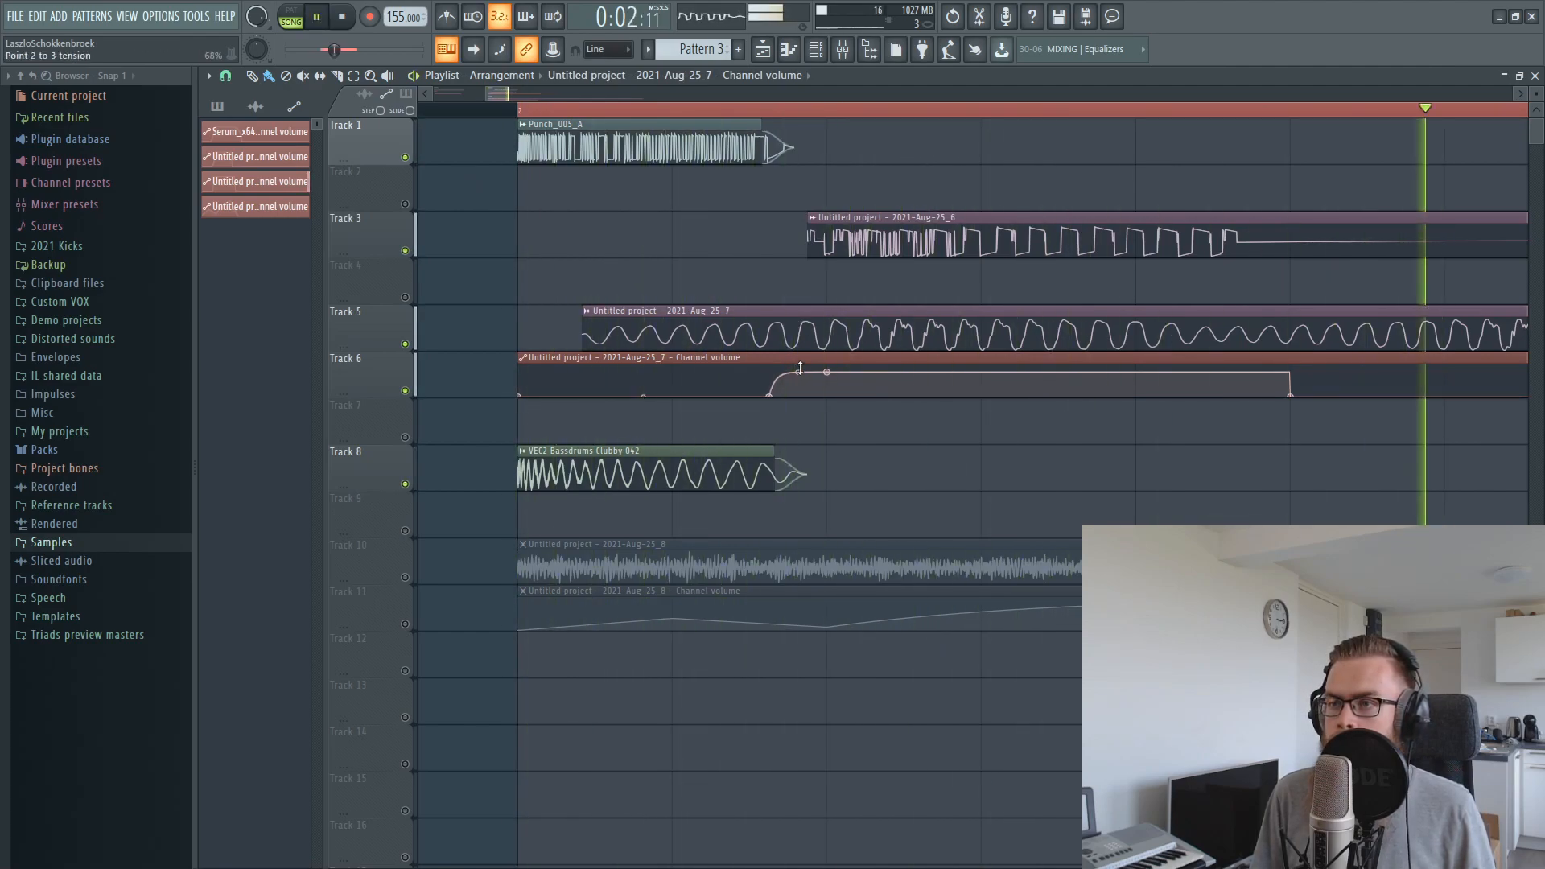
Unmute the reverb layer and its automation on tracks 10 and 11, then audition the complete kick repeatedly
click(407, 577)
click(406, 624)
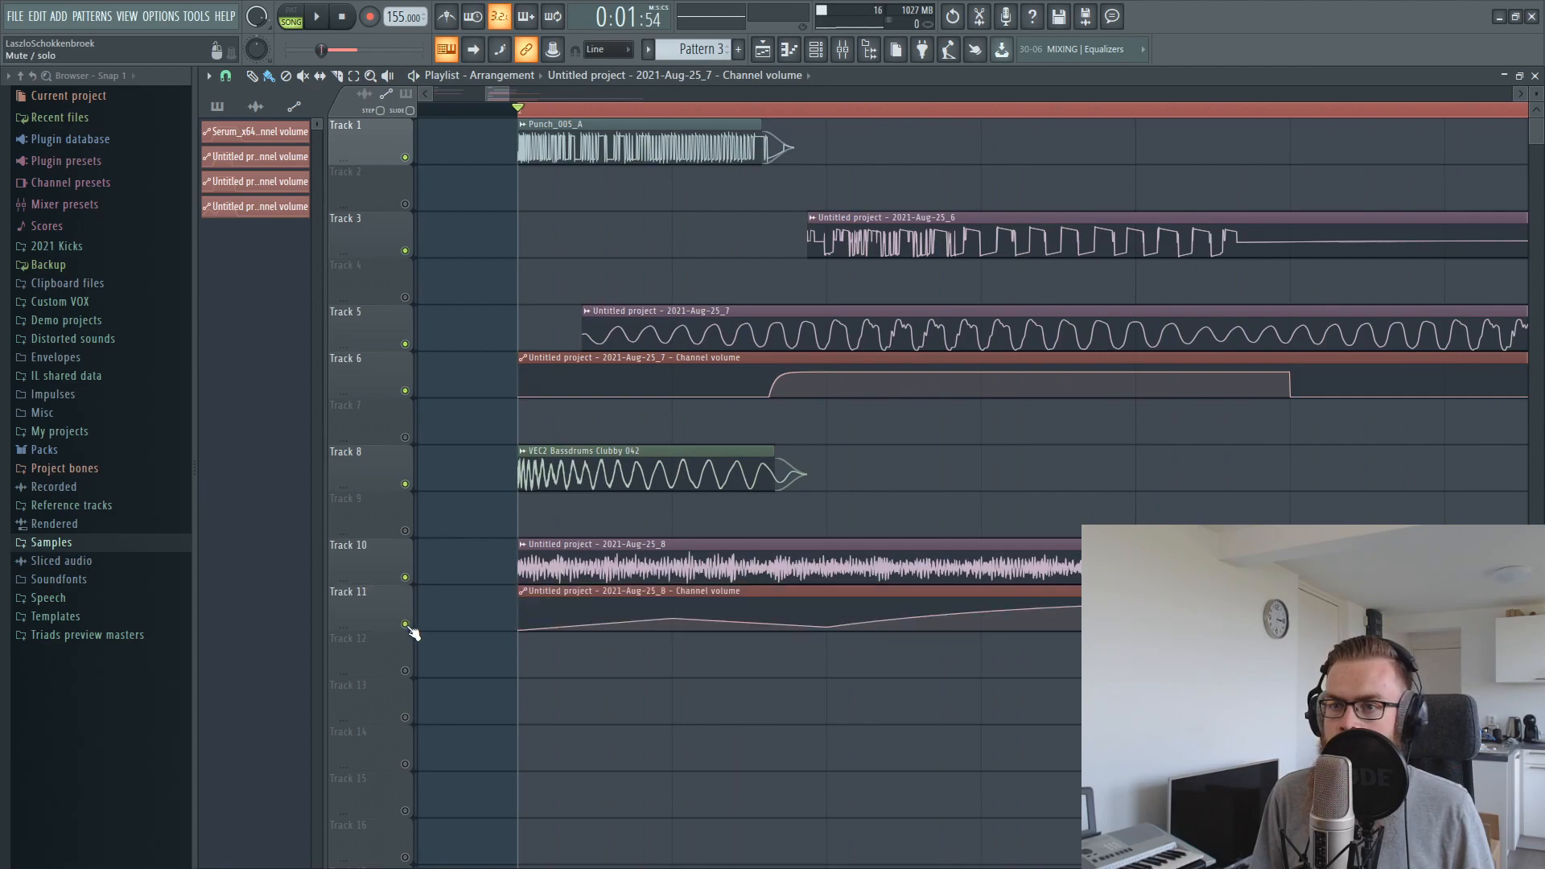
key(space)
drag(980, 611, 981, 612)
key(space)
Shorten the playlist's looped time selection to 2:01 through 2:05 and audition the kick in that loop
key(space)
key(space)
key(space)
click(1134, 123)
click(1141, 124)
right_click(1139, 121)
drag(1136, 112, 495, 128)
key(space)
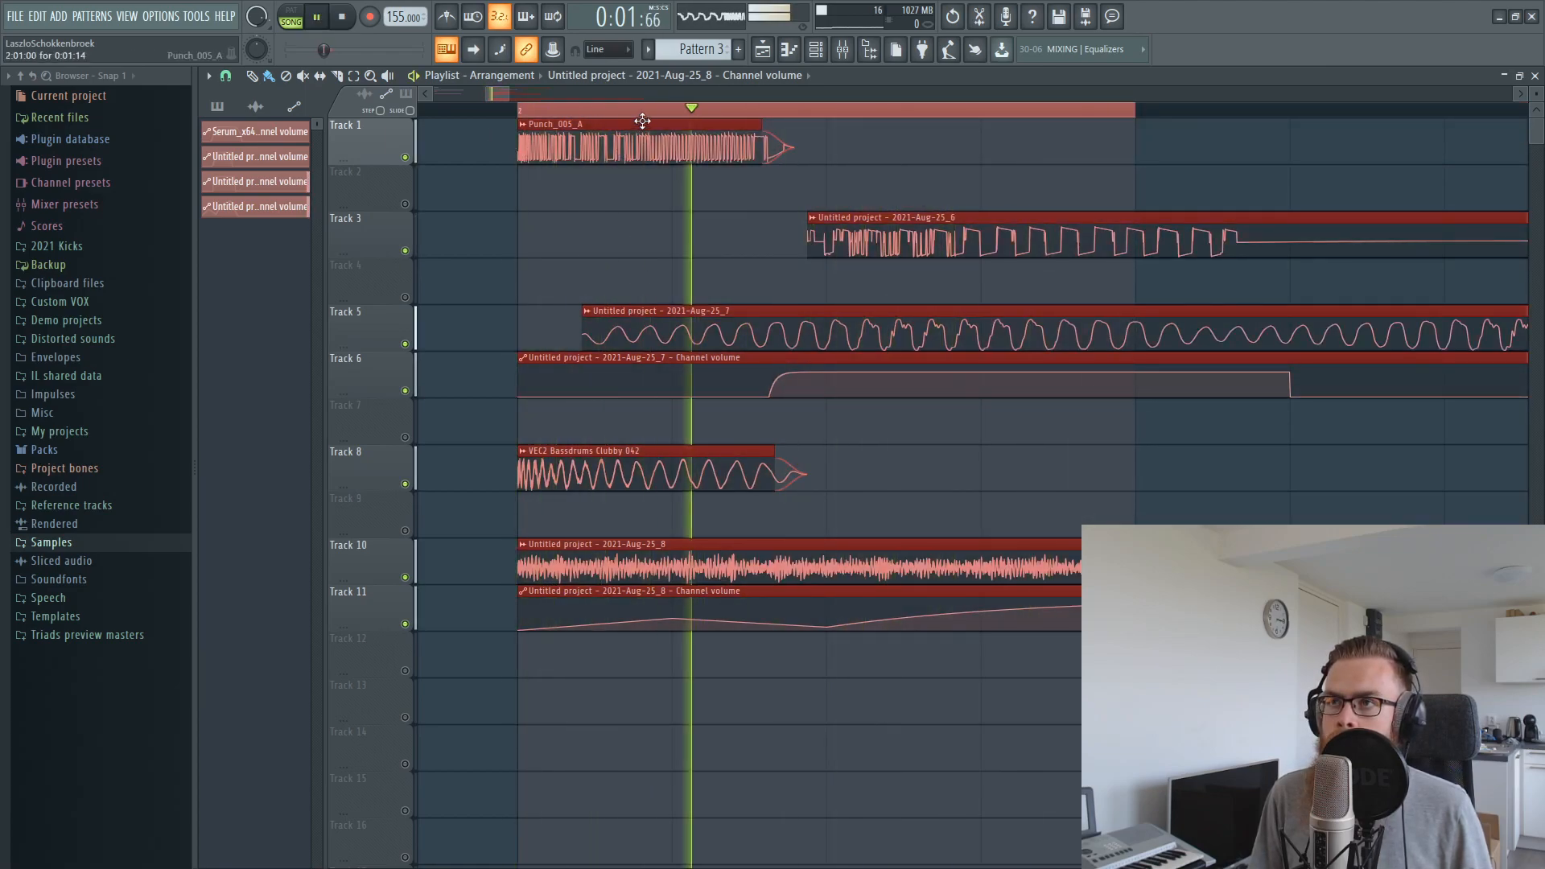
Close the empty Edison window, extend the looped time selection to the end of bar 2, and deselect the clips
key(ctrl+e)
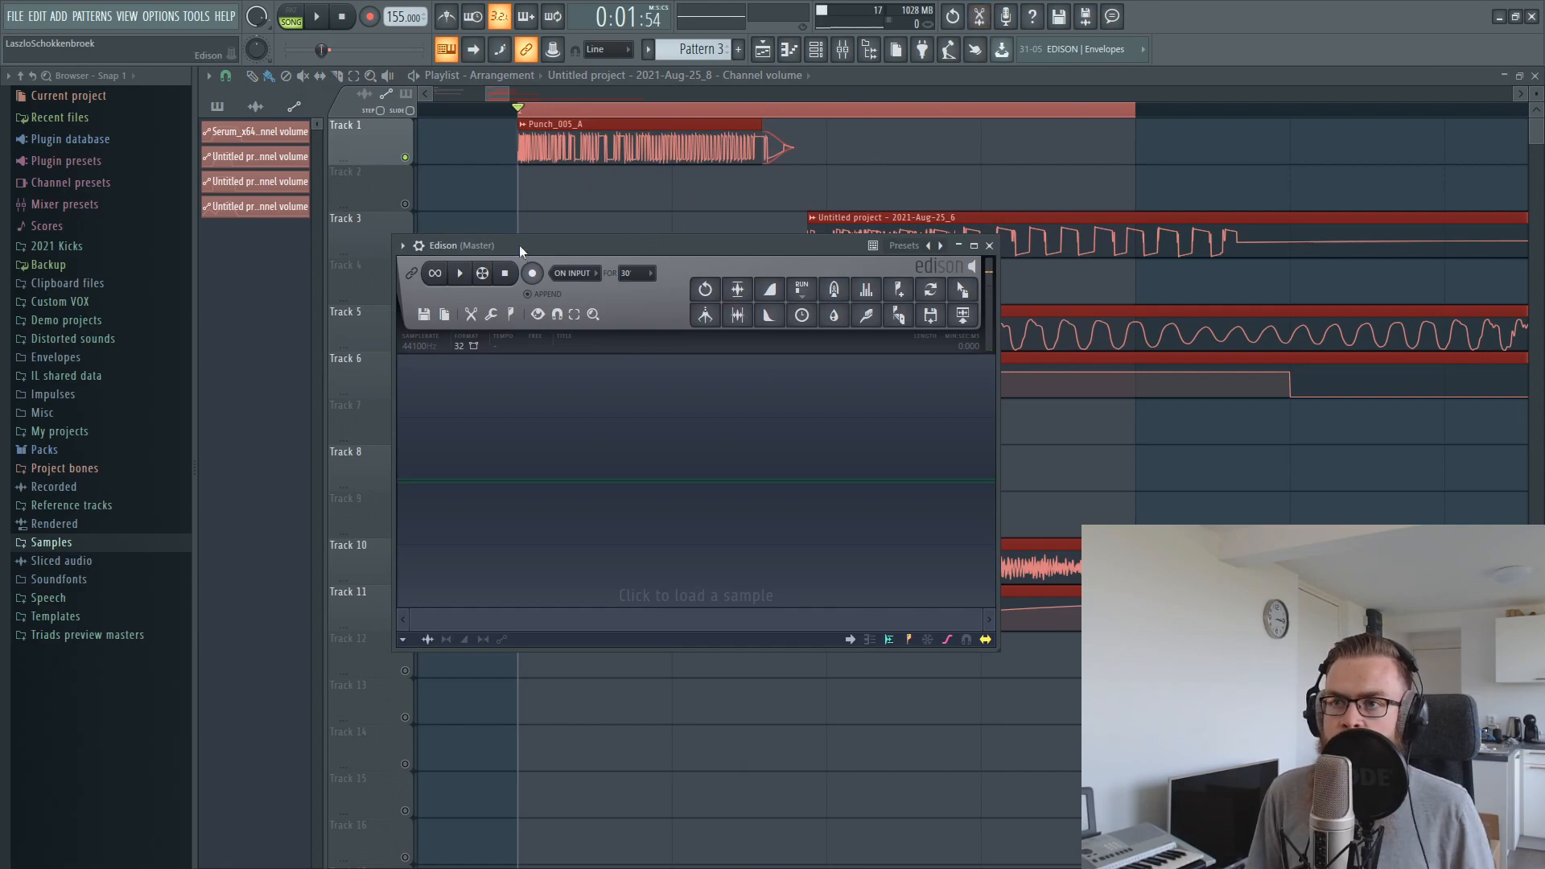
click(1144, 155)
scroll(1139, 115, down, 4)
drag(1135, 112, 1397, 166)
key(ctrl+d)
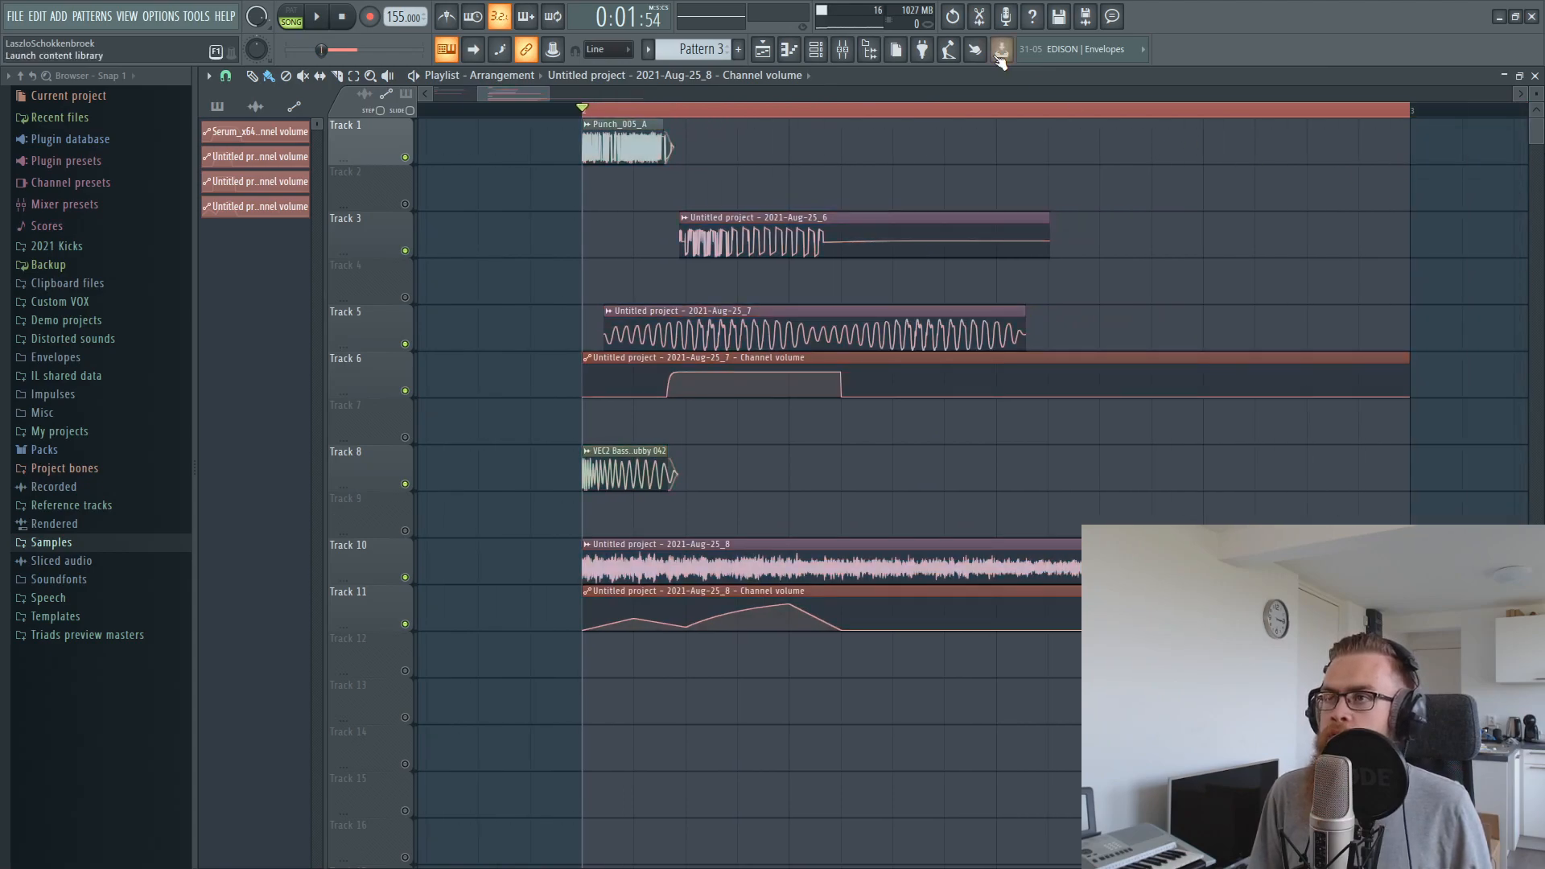
Record the complete kick from the master into Edison, examine its waveform, then discard the take and close Edison
click(986, 19)
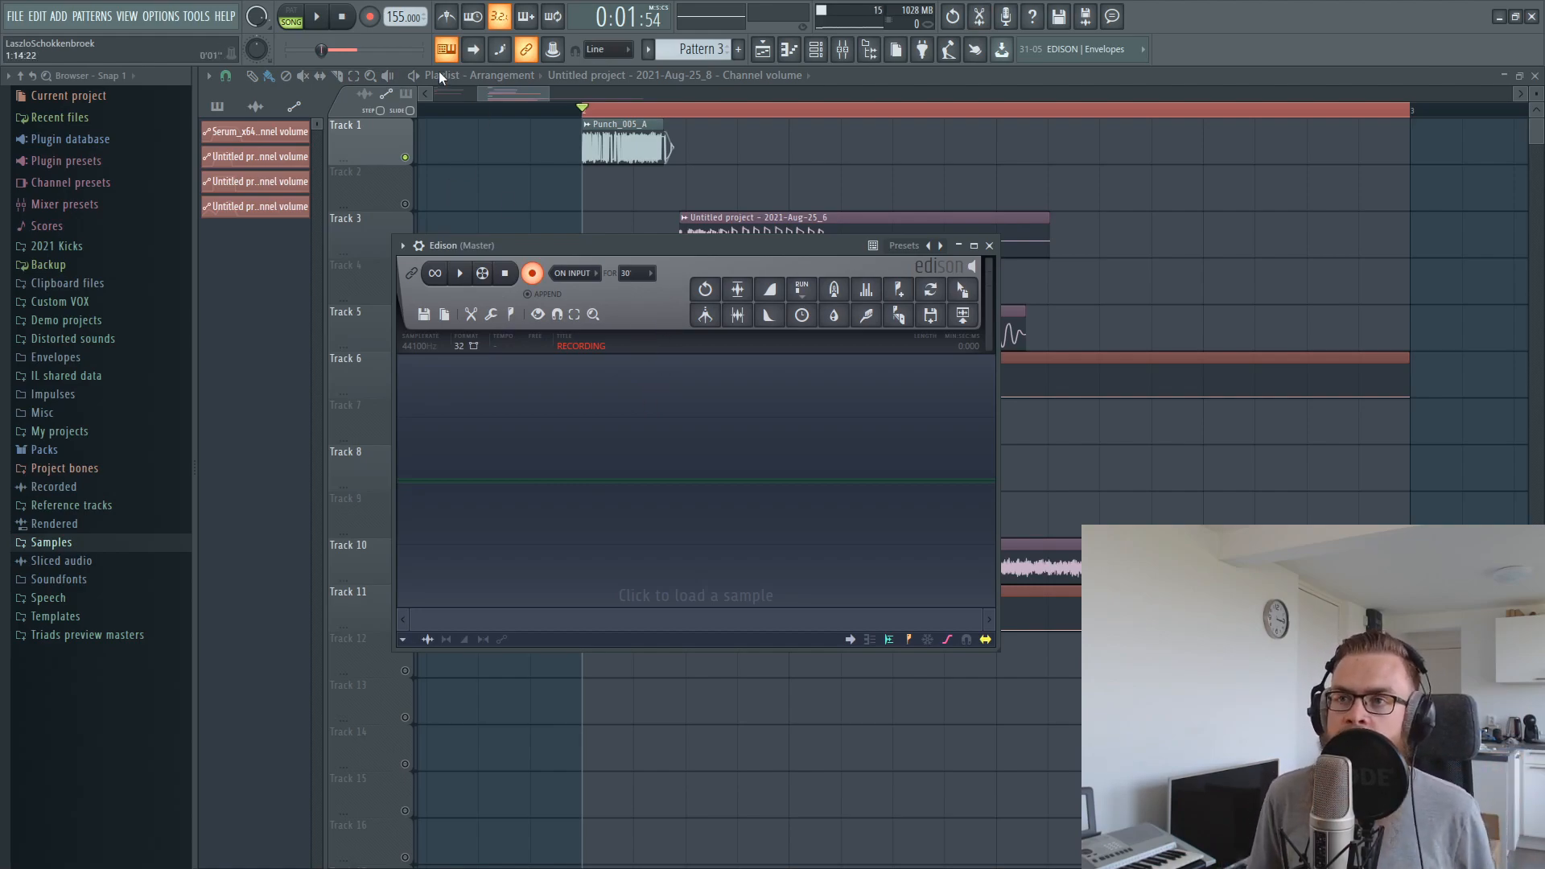
click(318, 18)
click(318, 18)
key(space)
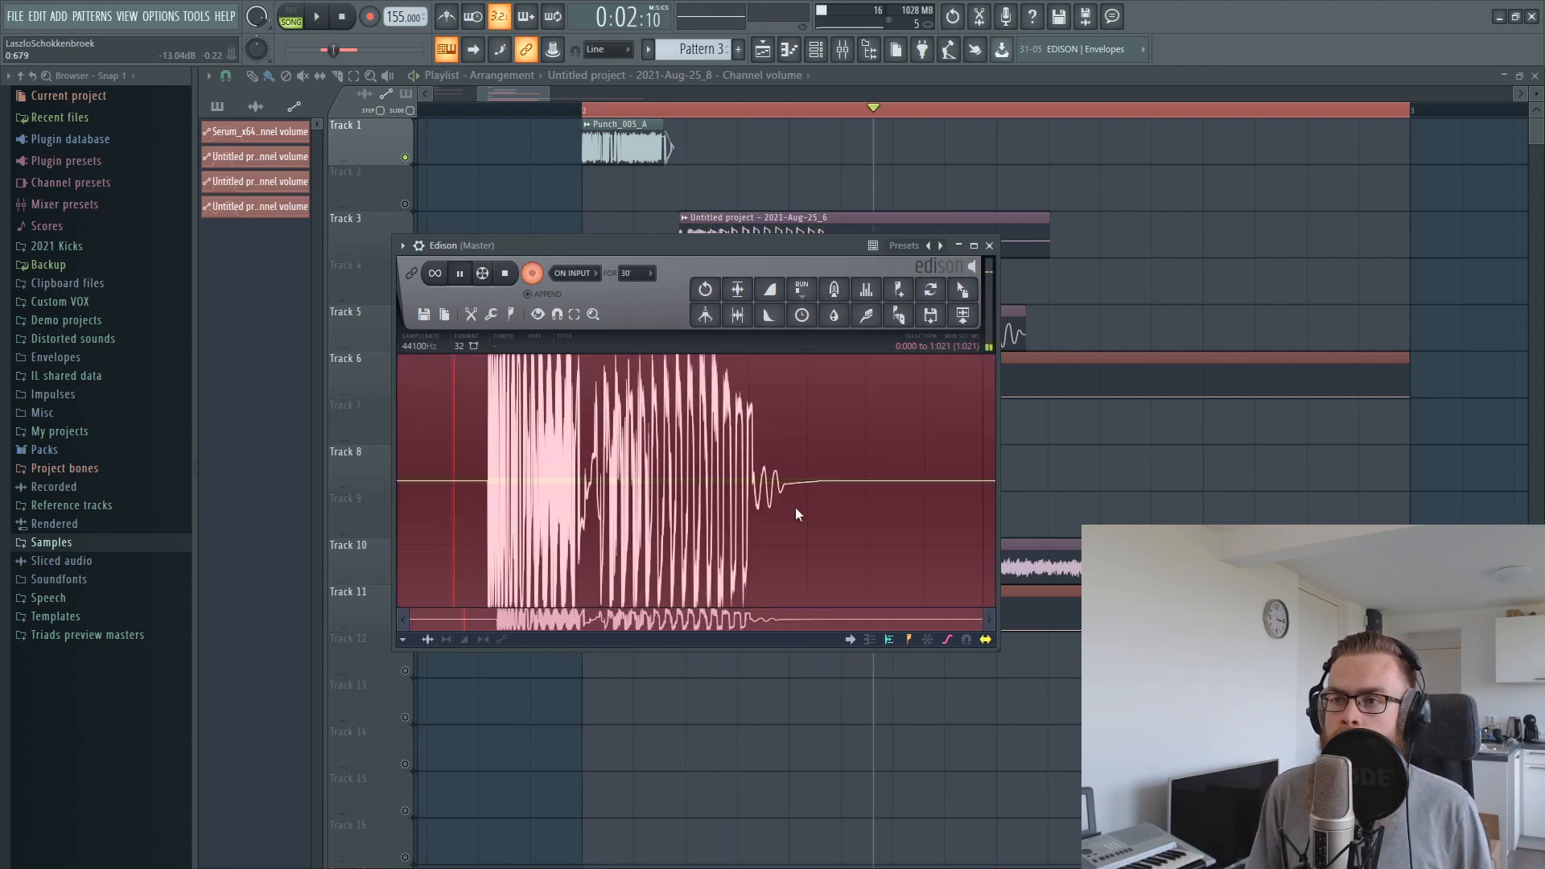
key(space)
scroll(600, 485, up, 4)
key(Delete)
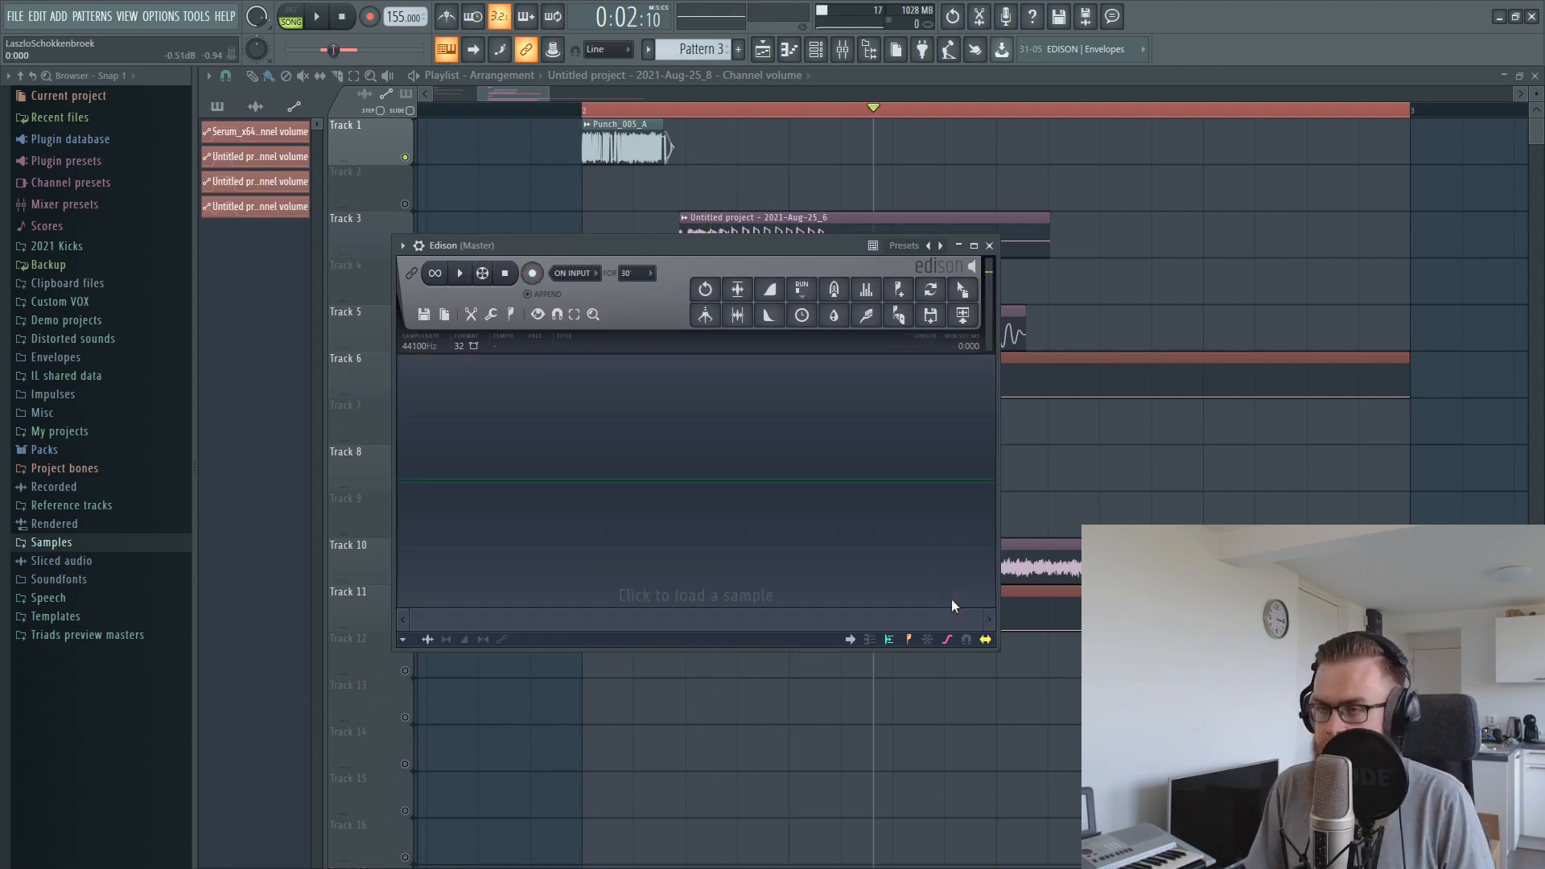
key(Escape)
Audition the full layered kick several times from the playlist
scroll(572, 99, right, 2)
click(486, 110)
key(space)
key(space)
key(space)
key(space)
scroll(558, 126, up, 2)
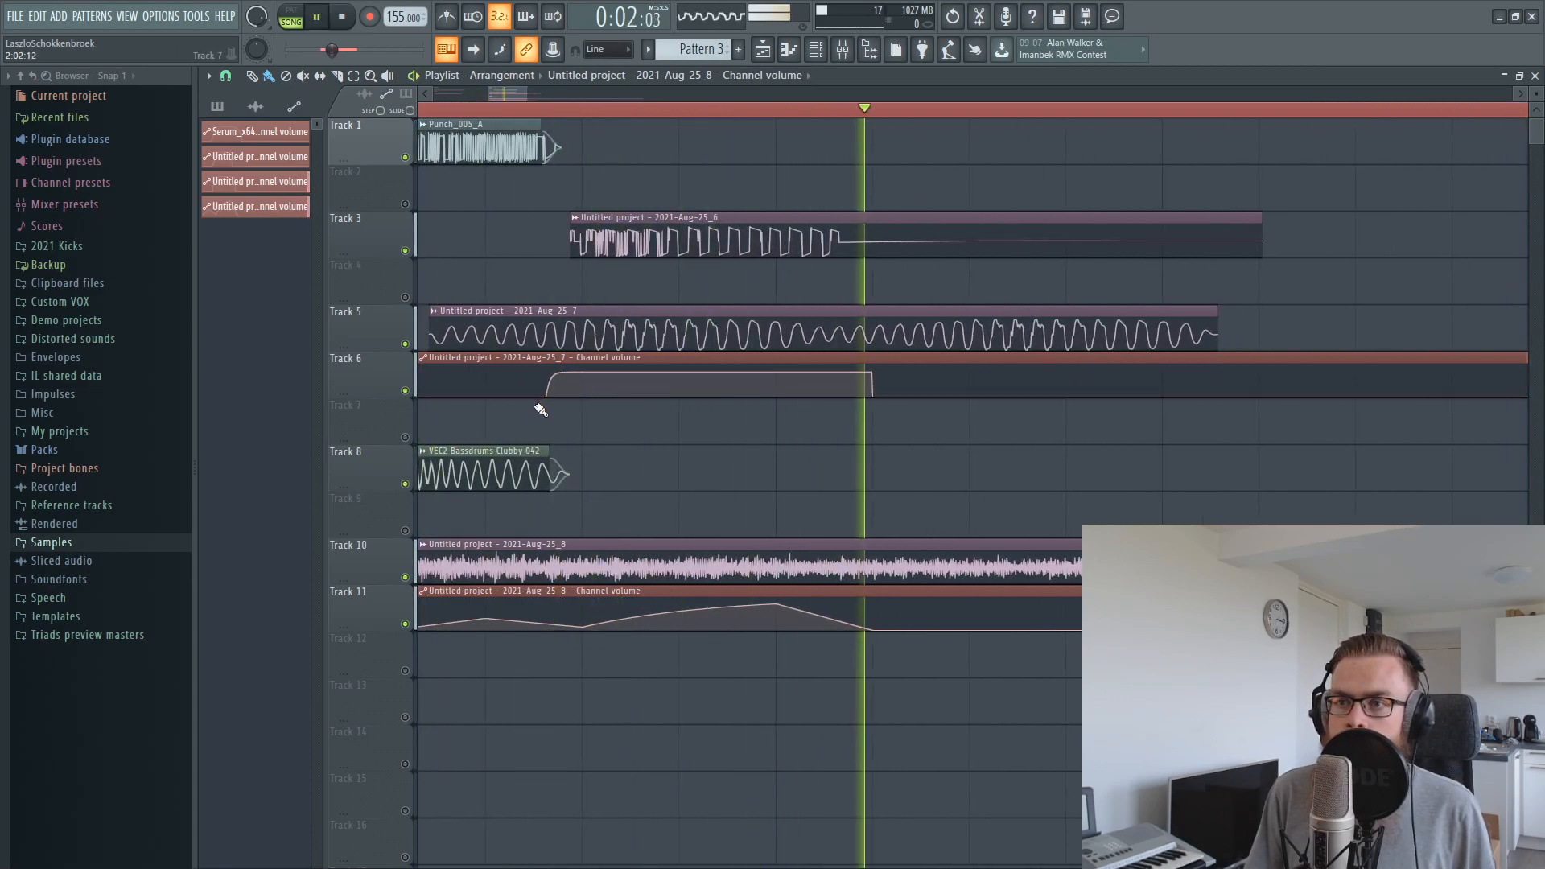
Enable the Aug-25_7 layer alongside the soloed Aug-25_6 track, record both from the master into Edison, and examine the waveform
click(843, 49)
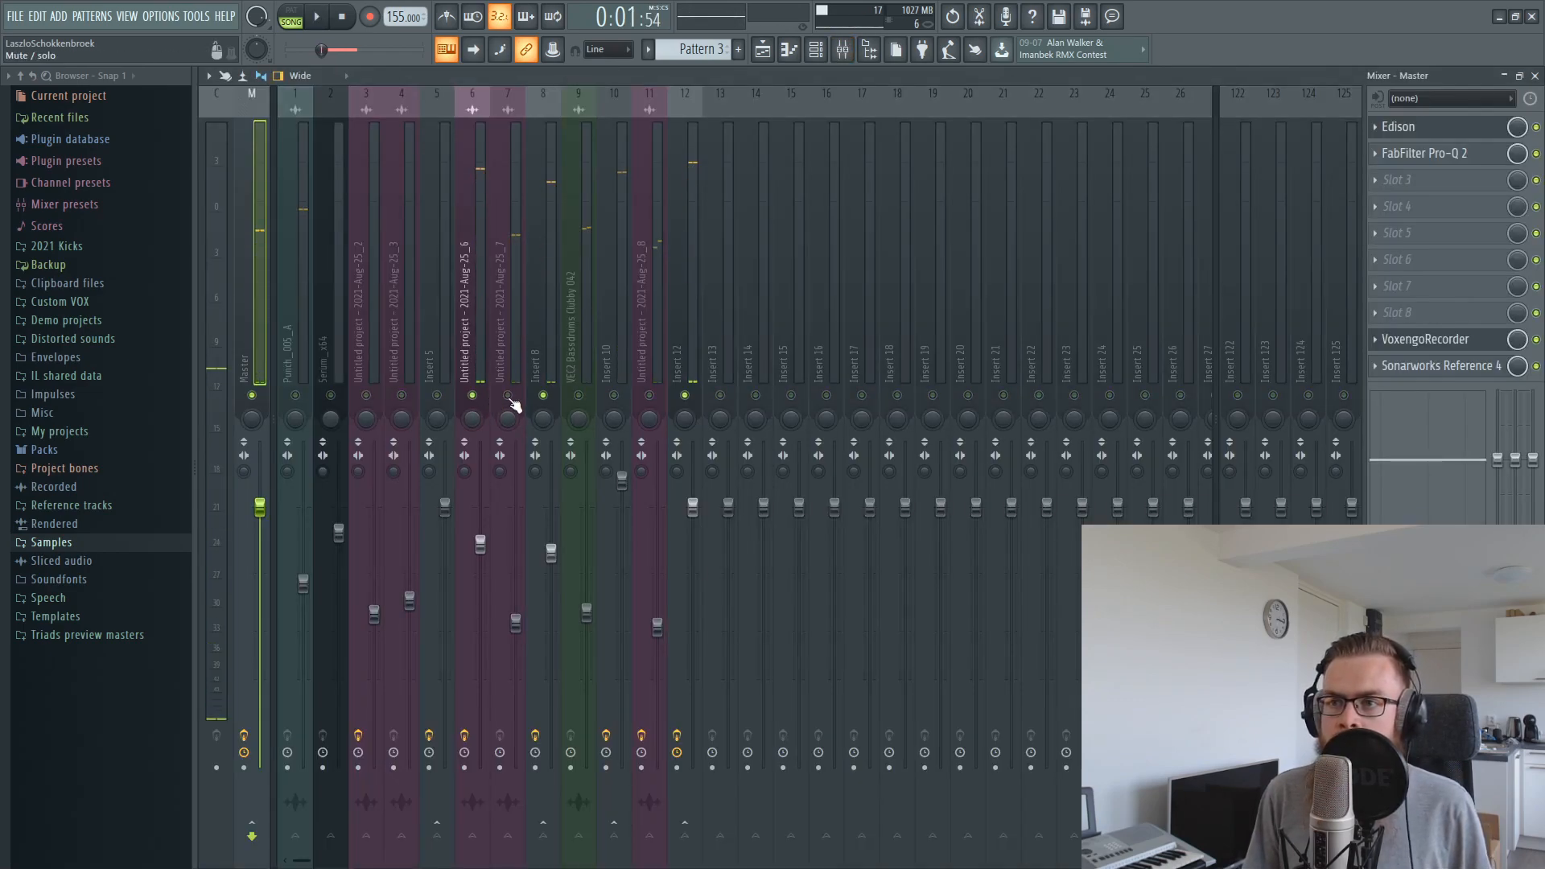
key(space)
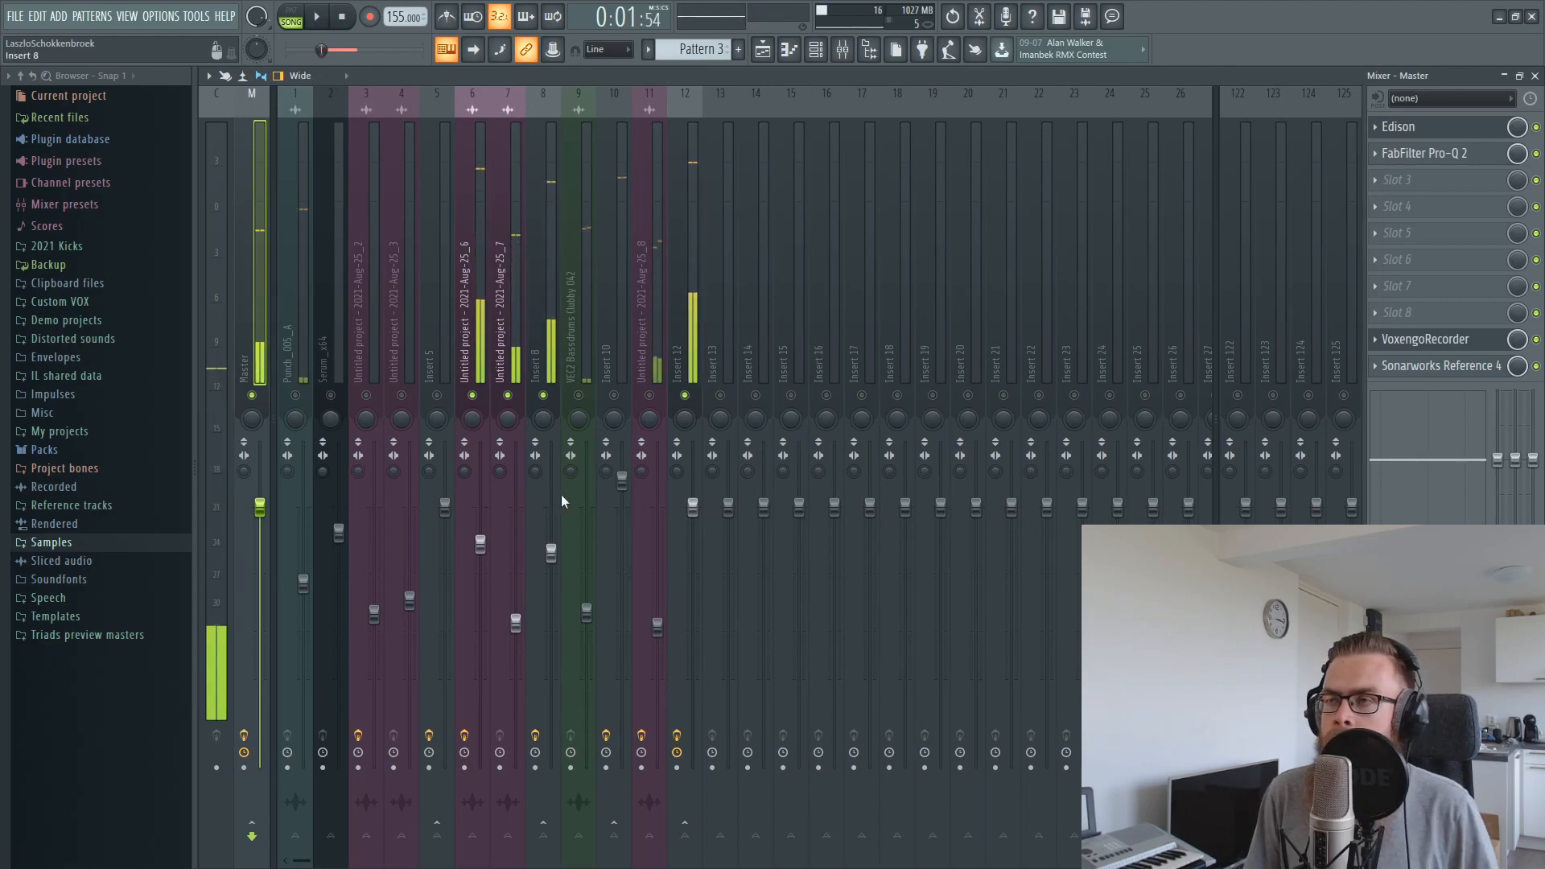
click(980, 16)
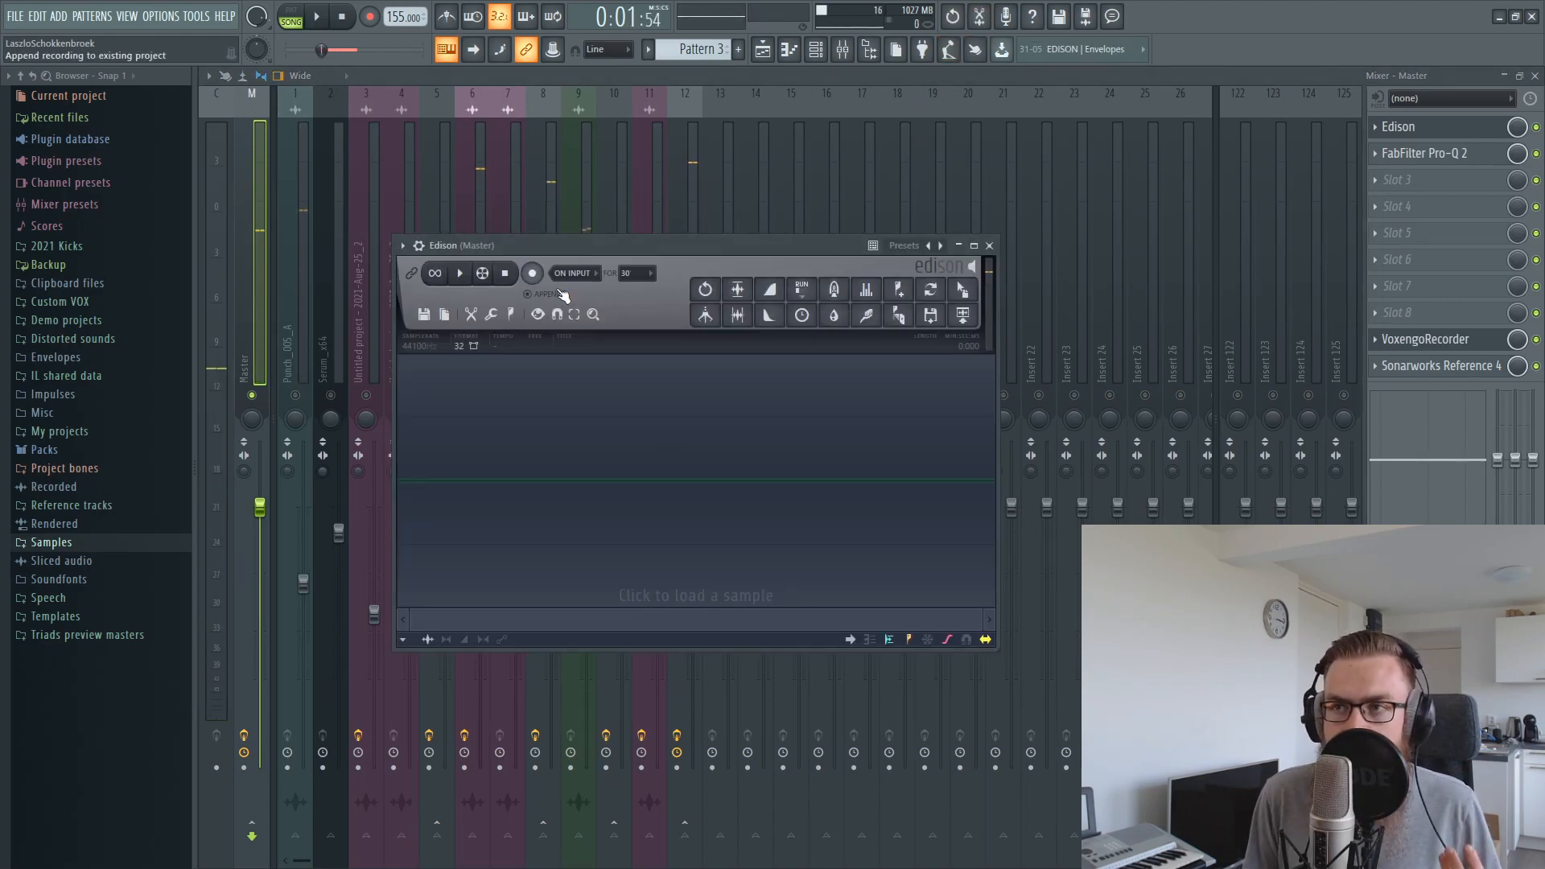
click(320, 16)
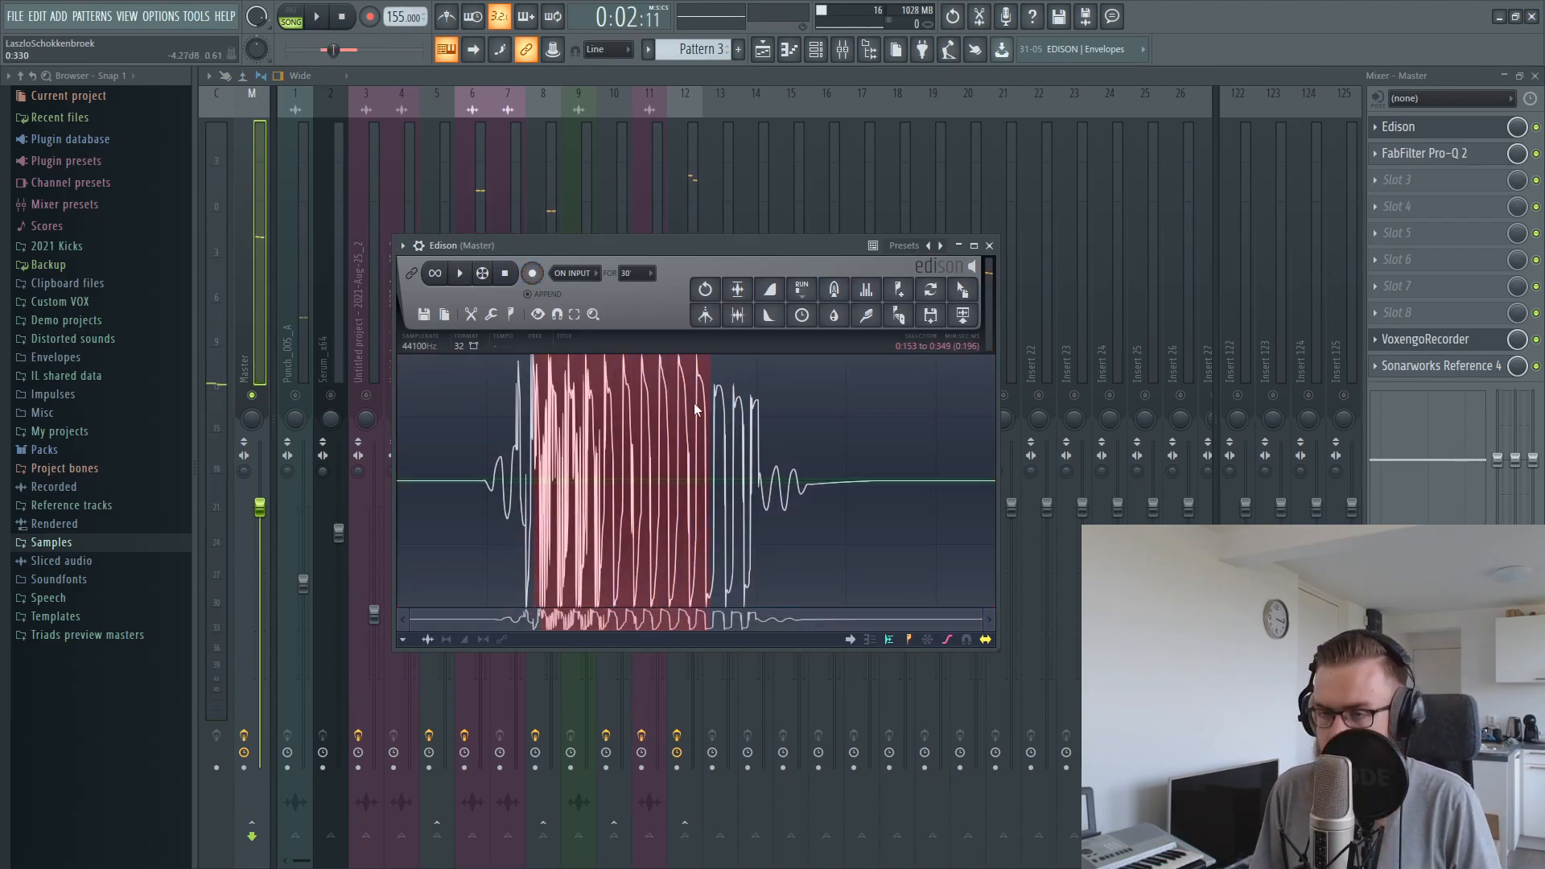
Raise the Aug-25_7 mixer track's fader to about 66% (-8.2 dB) during playback and select the master track
click(502, 304)
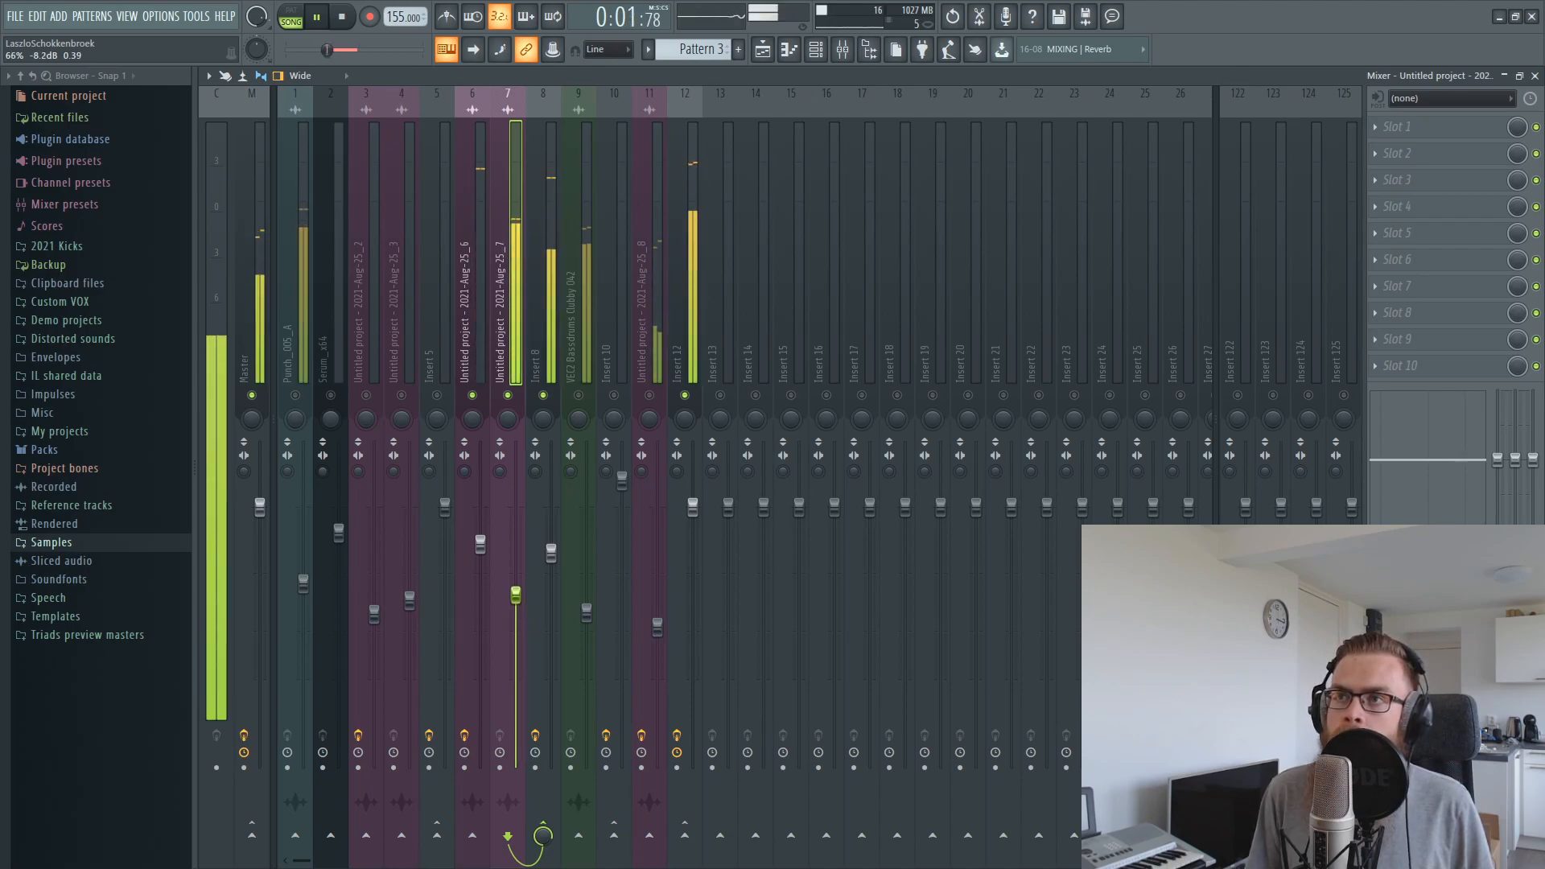
key(space)
click(243, 256)
Try a bell boost of about 3 dB in the low mids with the master's Pro-Q 2, then remove it
click(1455, 152)
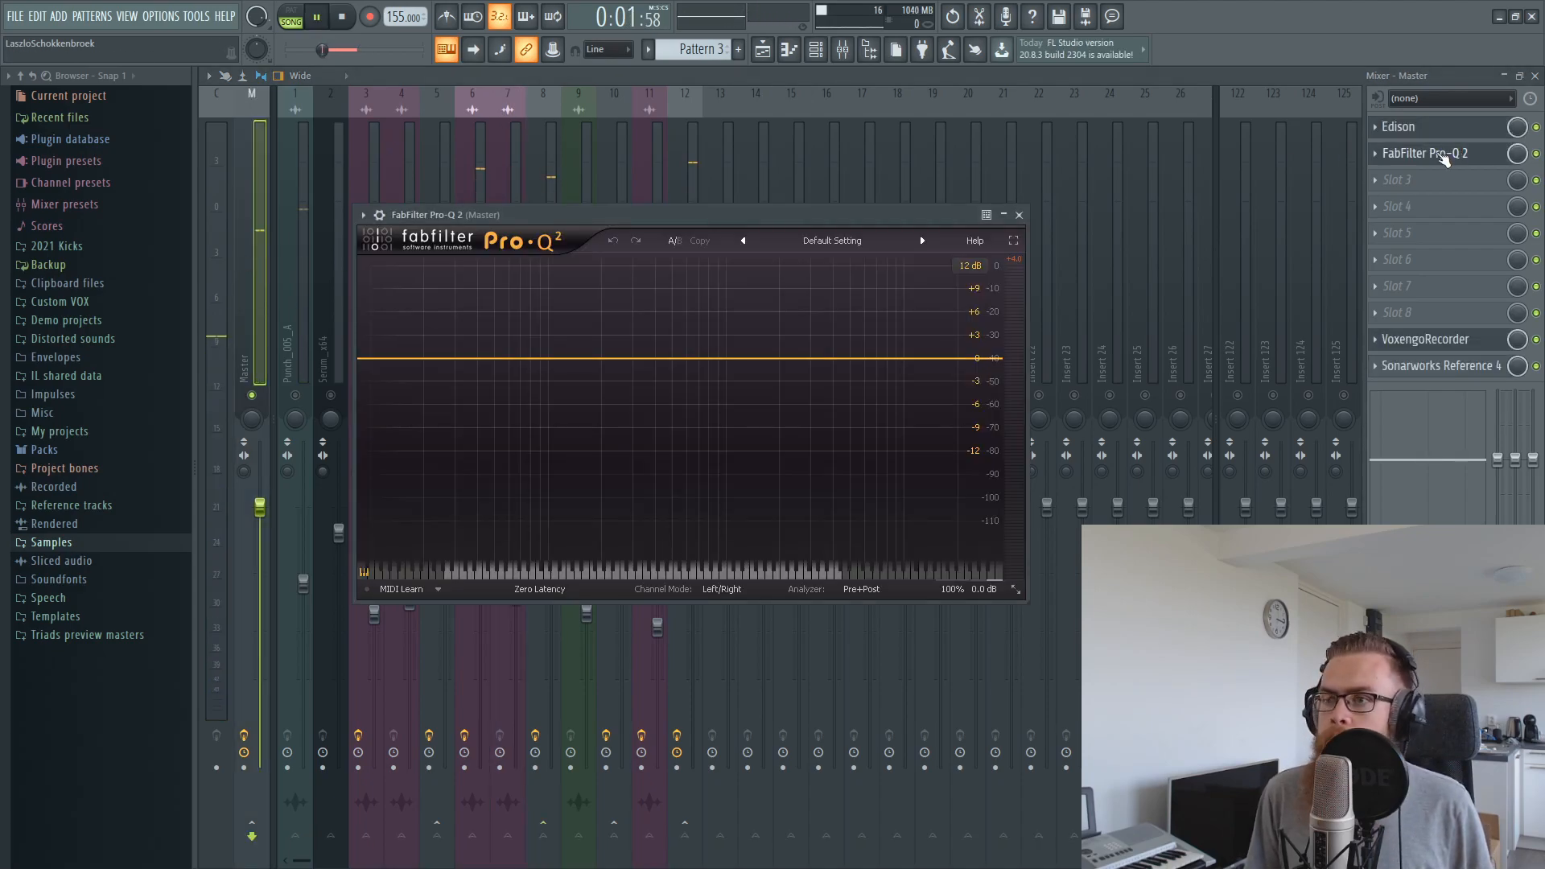
key(space)
drag(644, 359, 646, 335)
right_click(646, 335)
click(702, 443)
In Insert 8's Pro-Q 2, add bell boosts of about 2.6 dB at 386 Hz and 2 dB at 141 Hz
click(509, 182)
click(481, 174)
click(571, 212)
click(550, 208)
click(1452, 127)
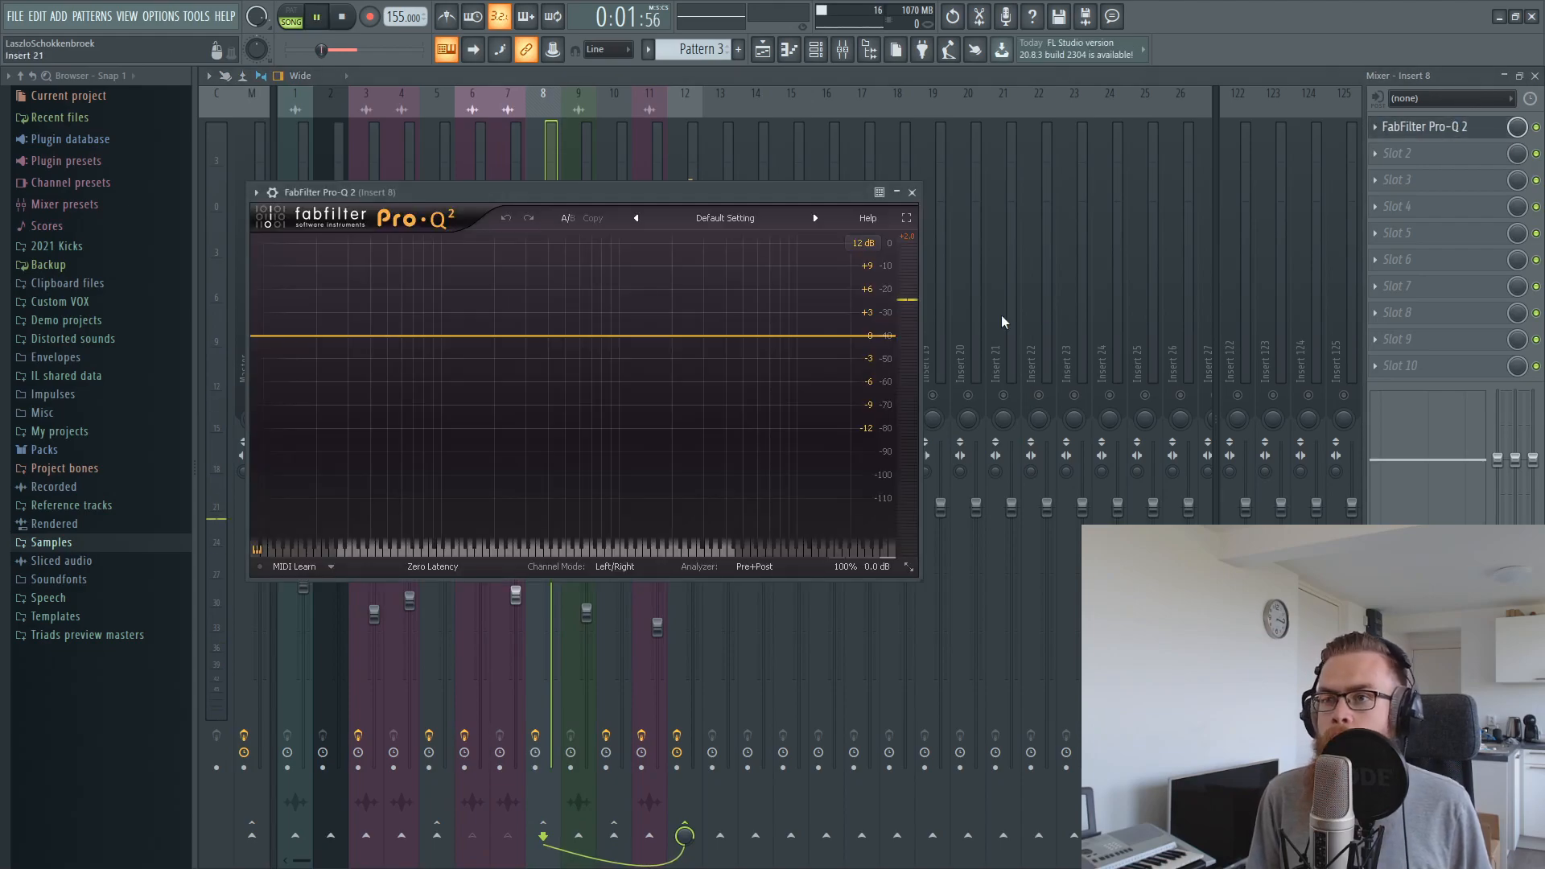
key(space)
drag(507, 335, 545, 317)
click(473, 317)
key(space)
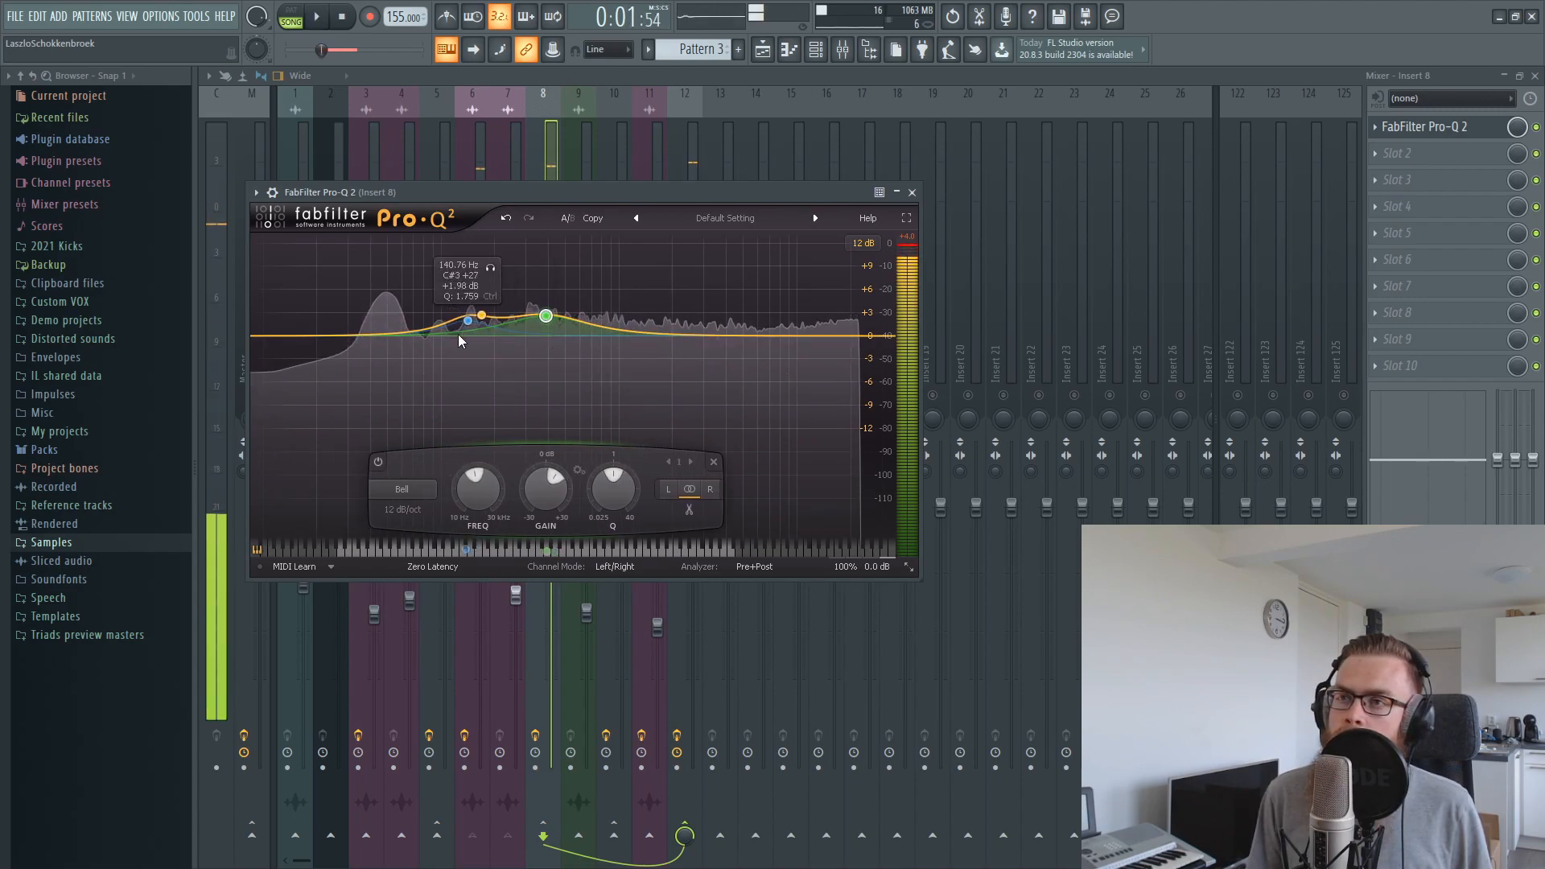
scroll(546, 317, up, 1)
Audition the boosts, add a bell of about 0.94 dB at 2517.5 Hz on Insert 8, and close Pro-Q 2
key(space)
key(space)
key(space)
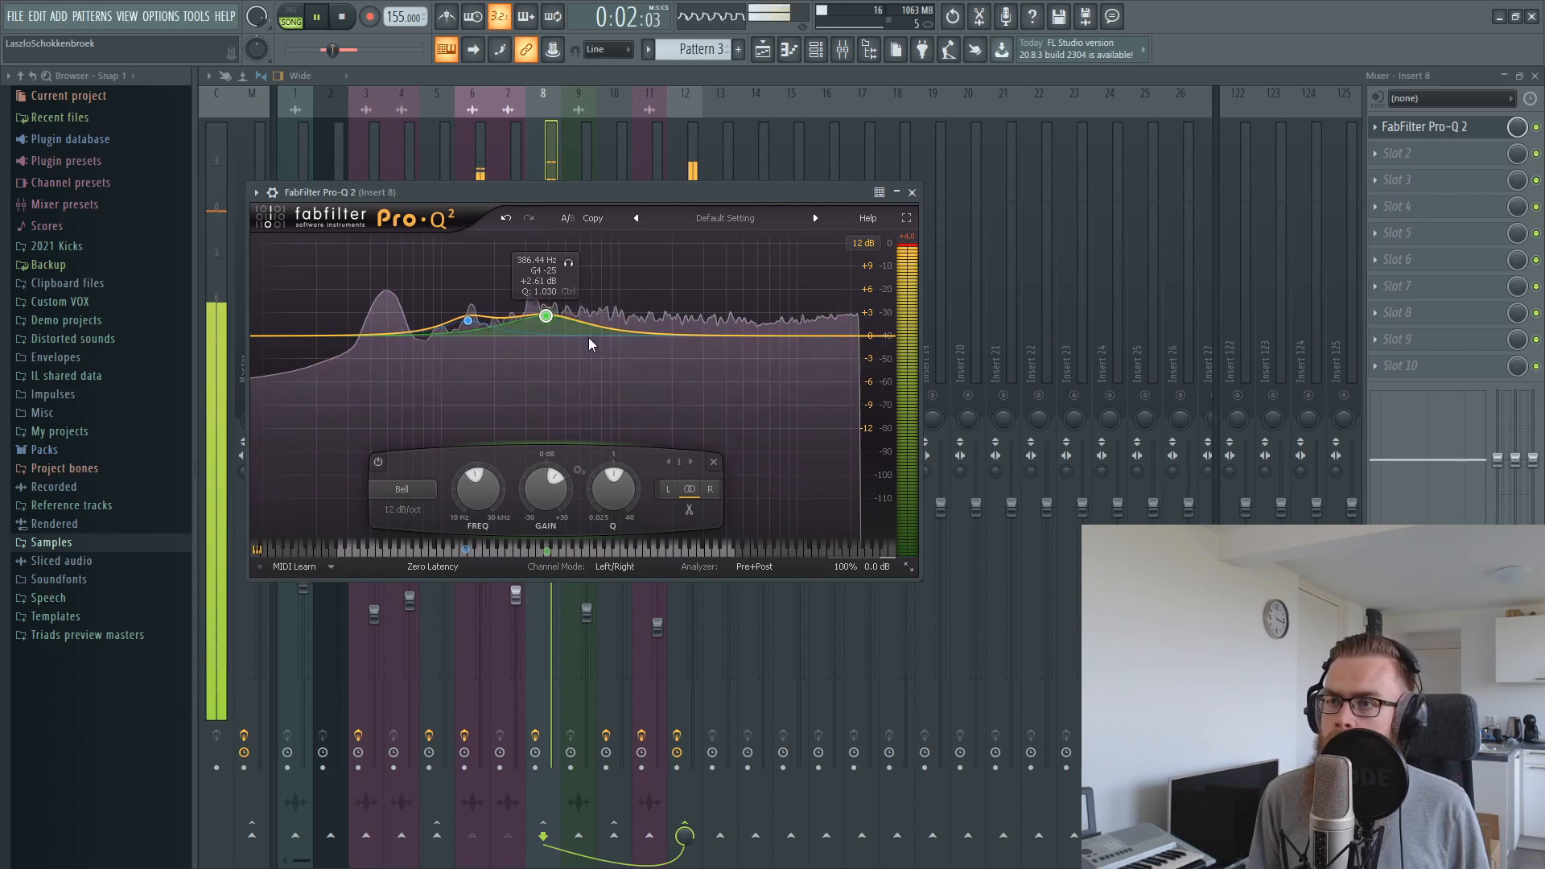
click(689, 329)
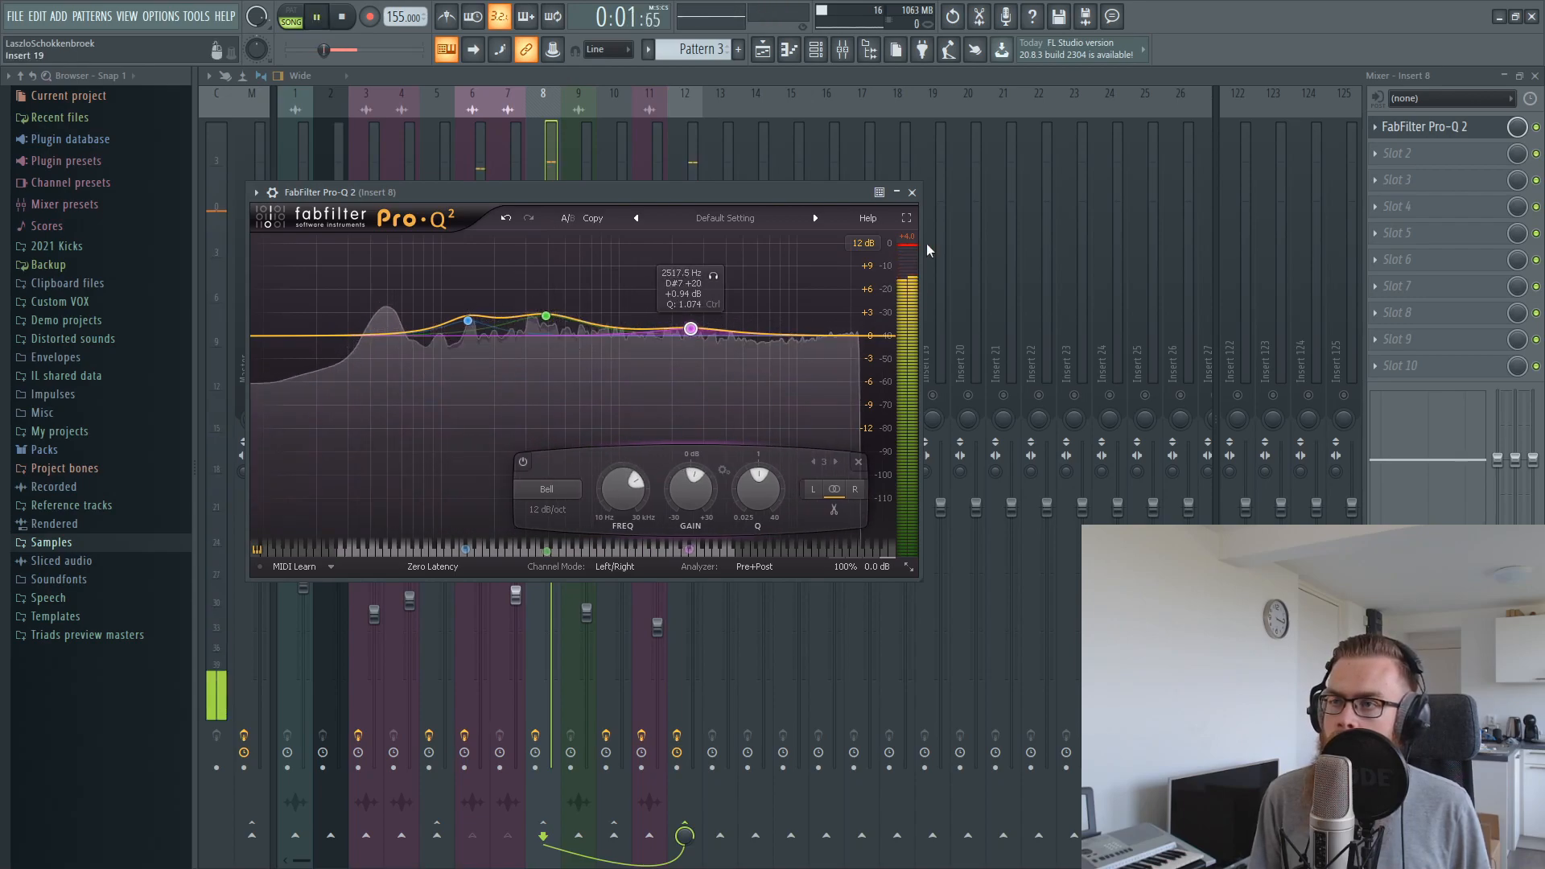
click(911, 193)
Unmute all mixer tracks and record the complete kick from the master into Edison
key(space)
right_click(613, 395)
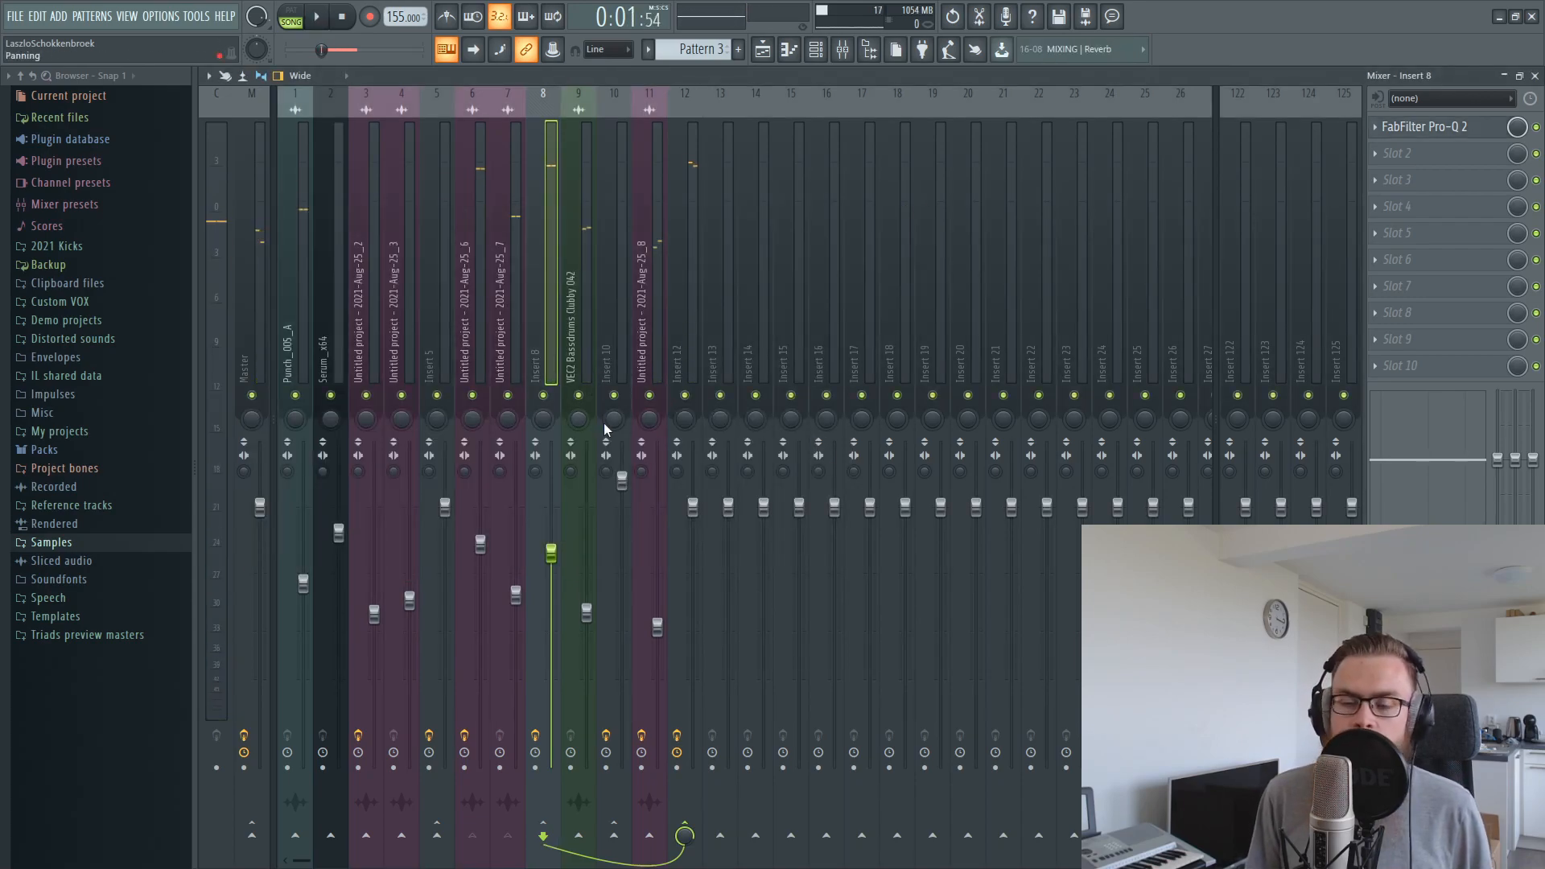
click(977, 17)
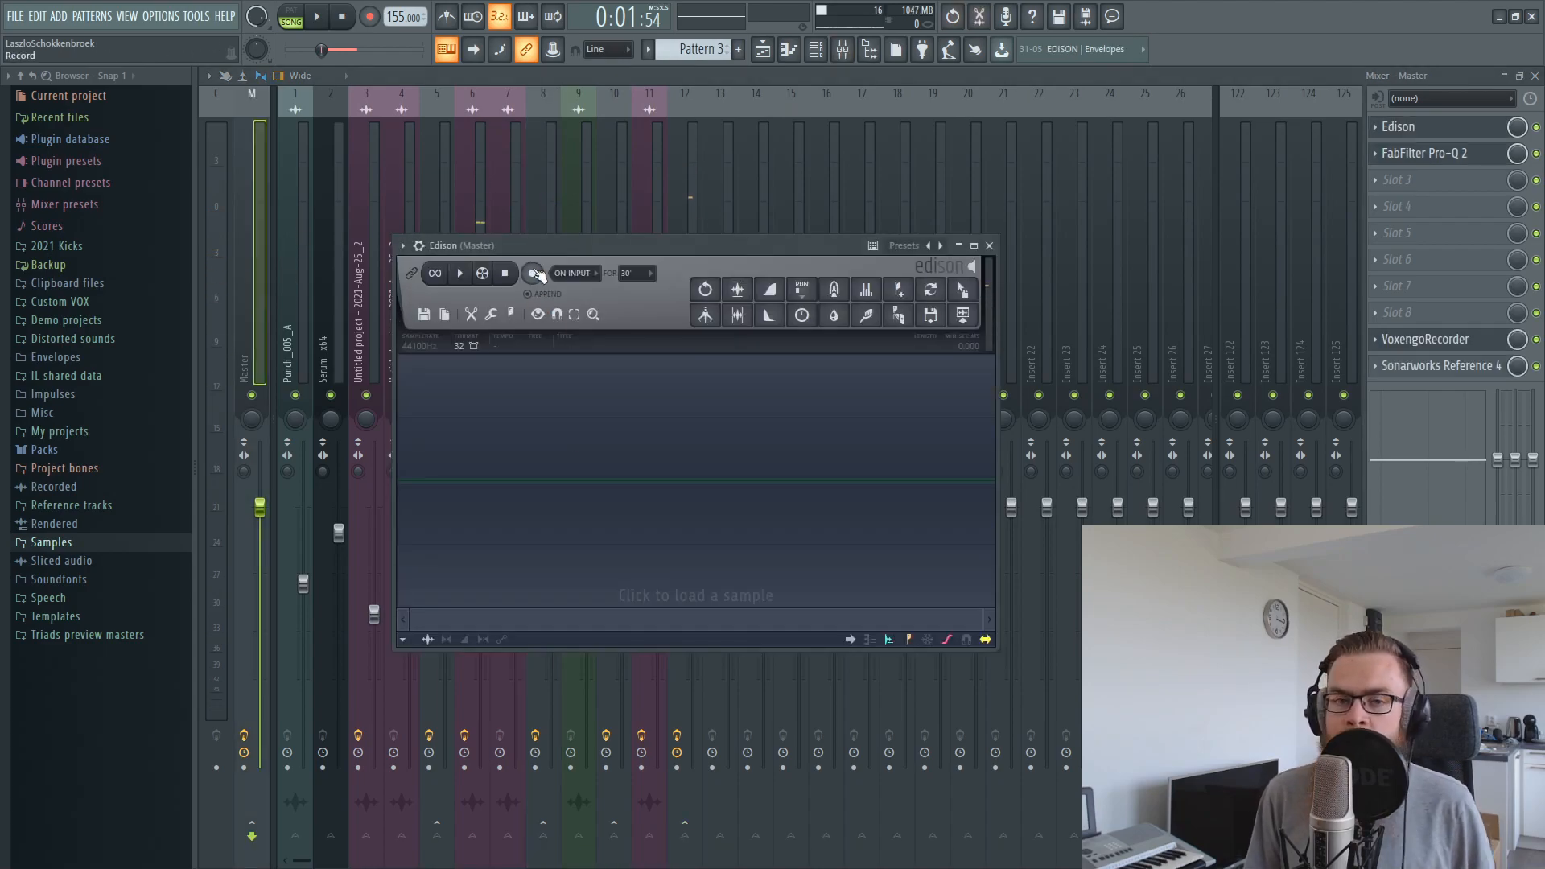
click(325, 14)
click(325, 15)
click(532, 274)
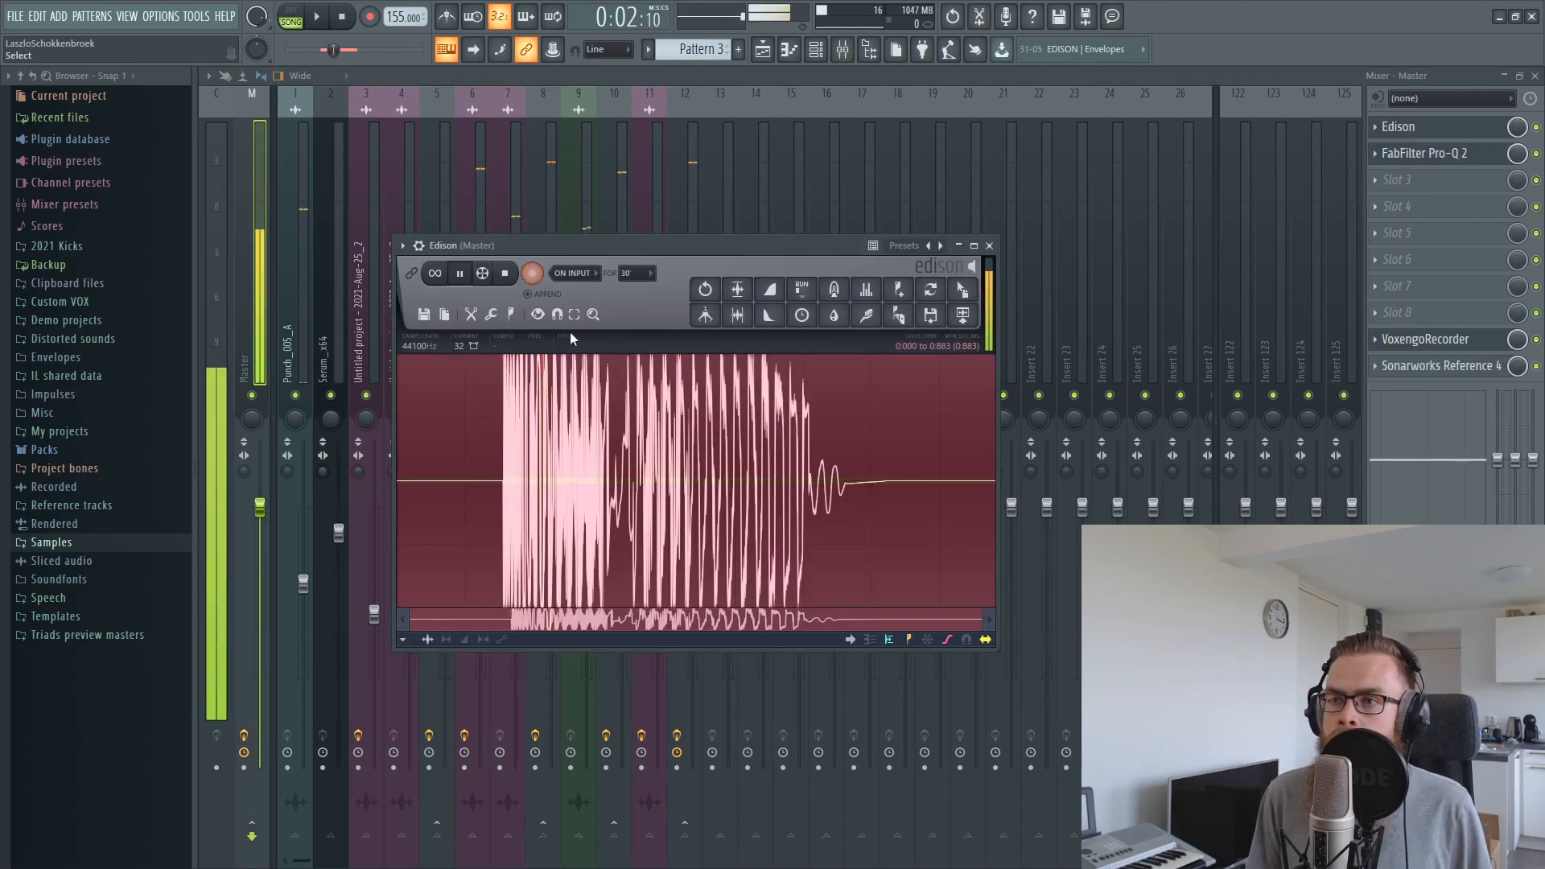
Inspect the recorded tail section up close, then discard the take and close Edison
scroll(722, 433, up, 5)
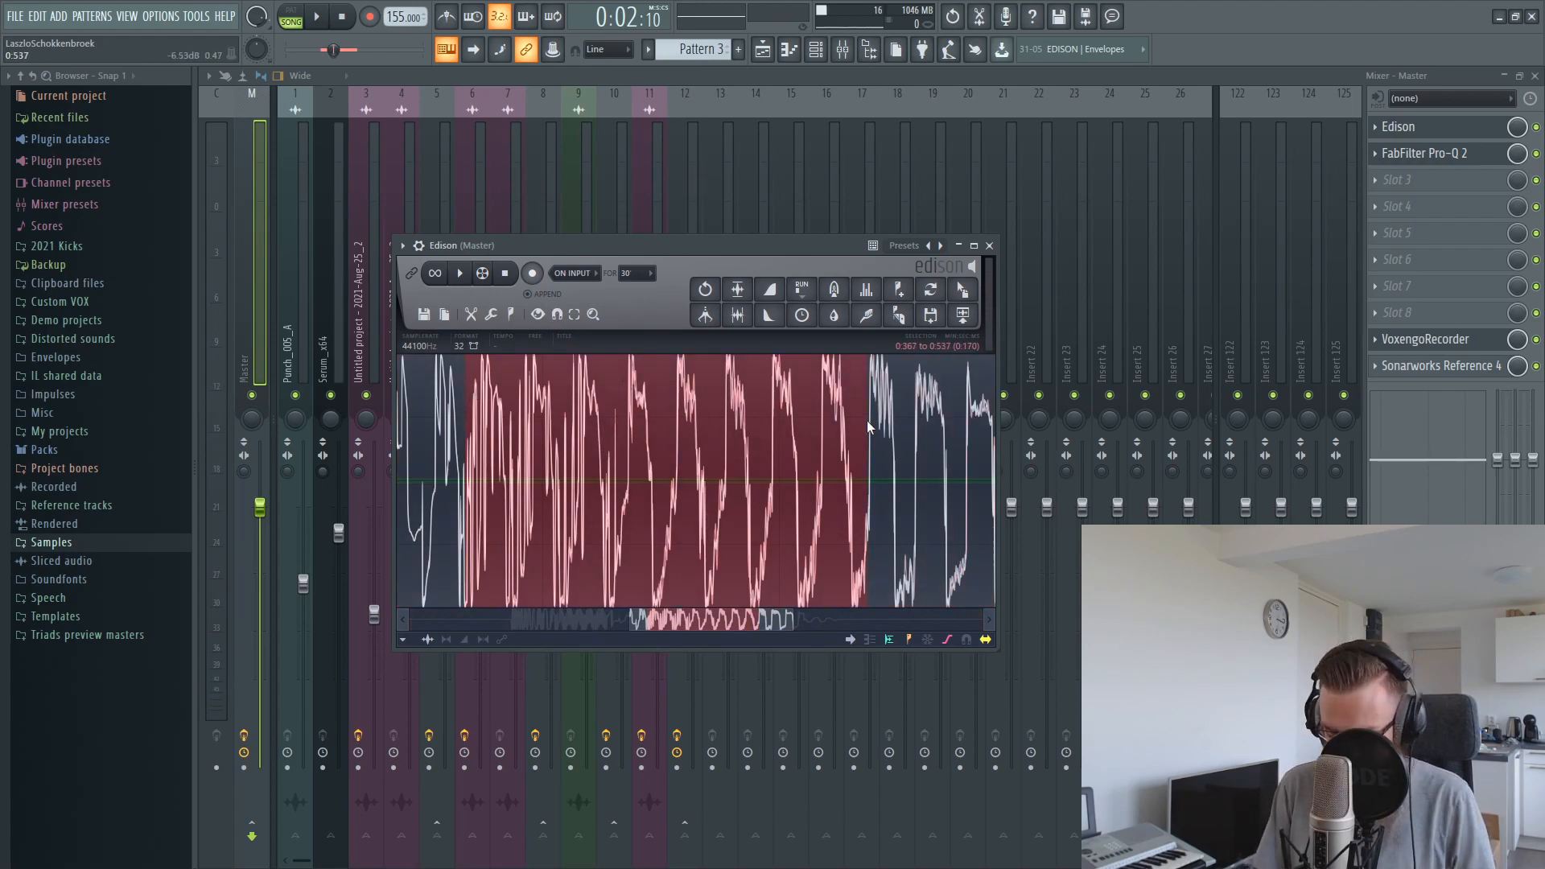
scroll(866, 420, down, 5)
key(Delete)
key(Delete)
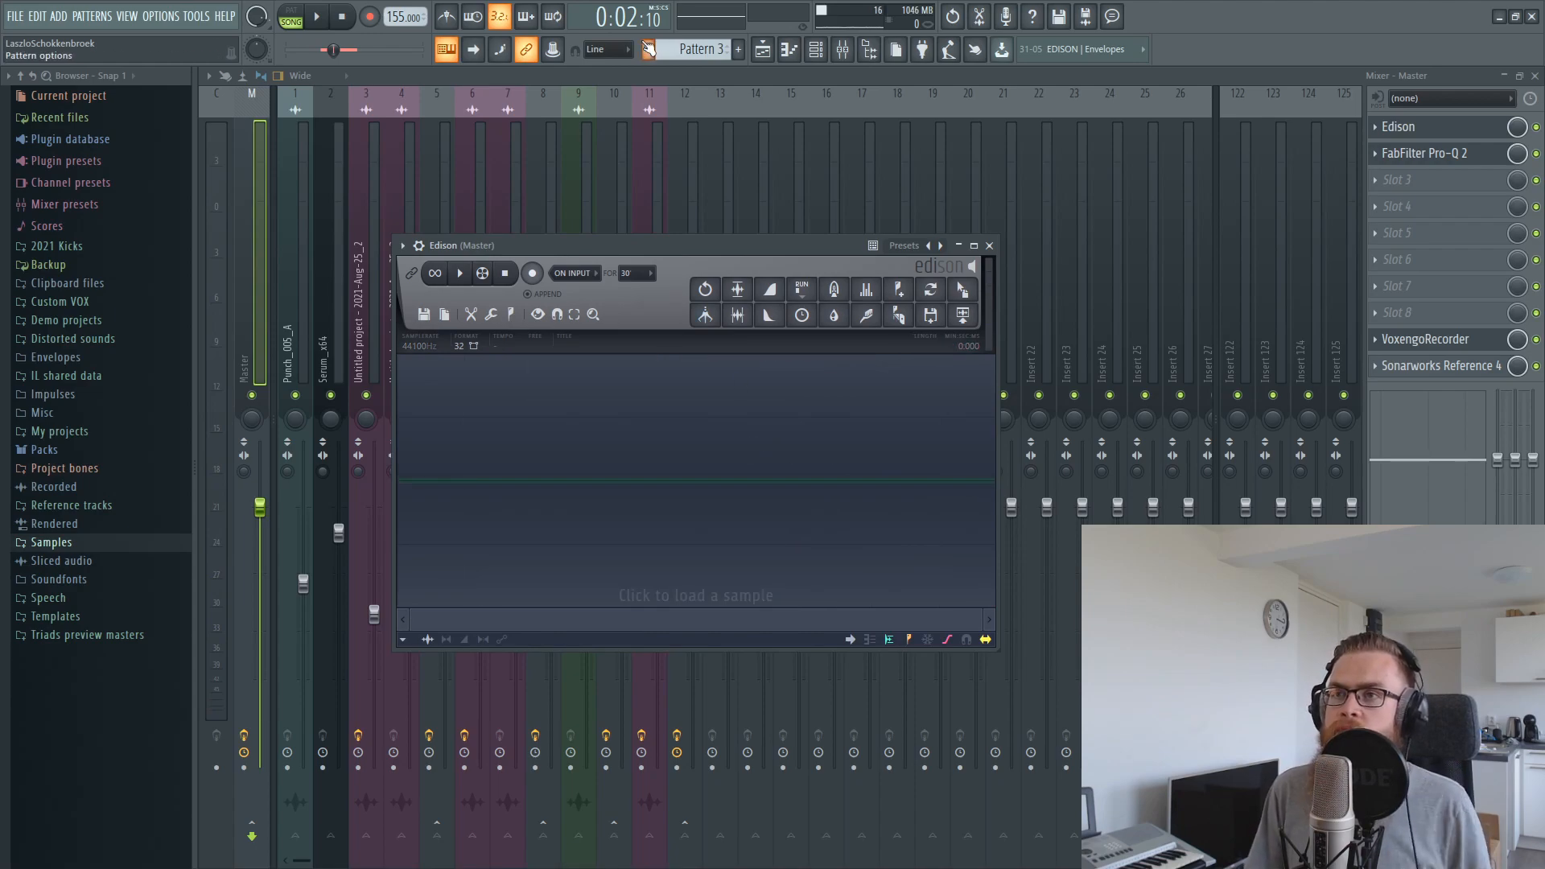
key(Escape)
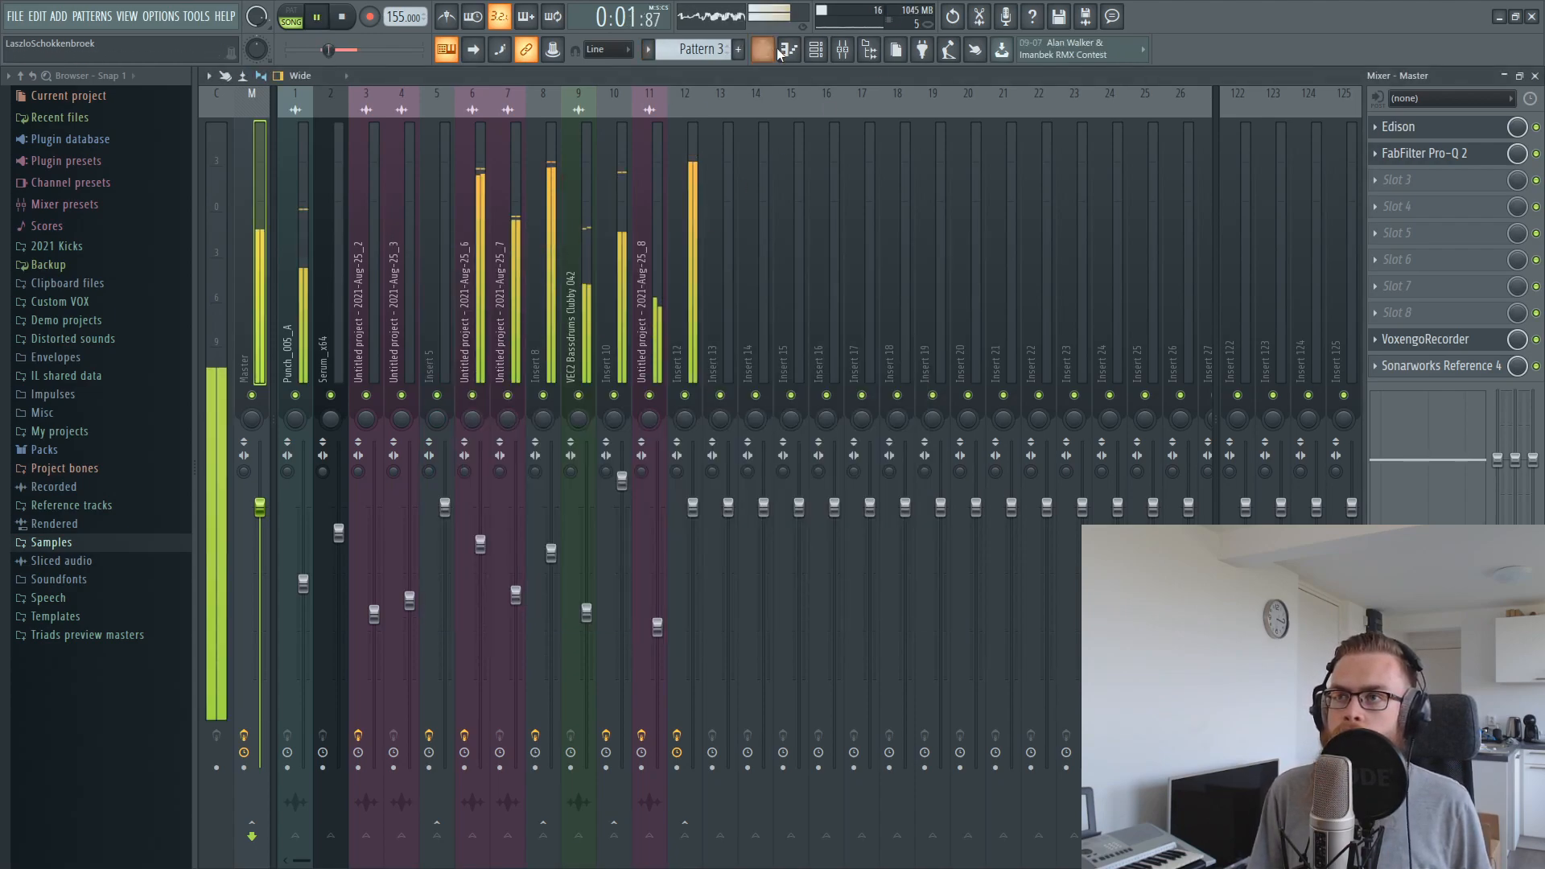
Audition the kick from just before bar 2, including with the Aug-25_8 layer muted in the mixer
click(761, 51)
key(space)
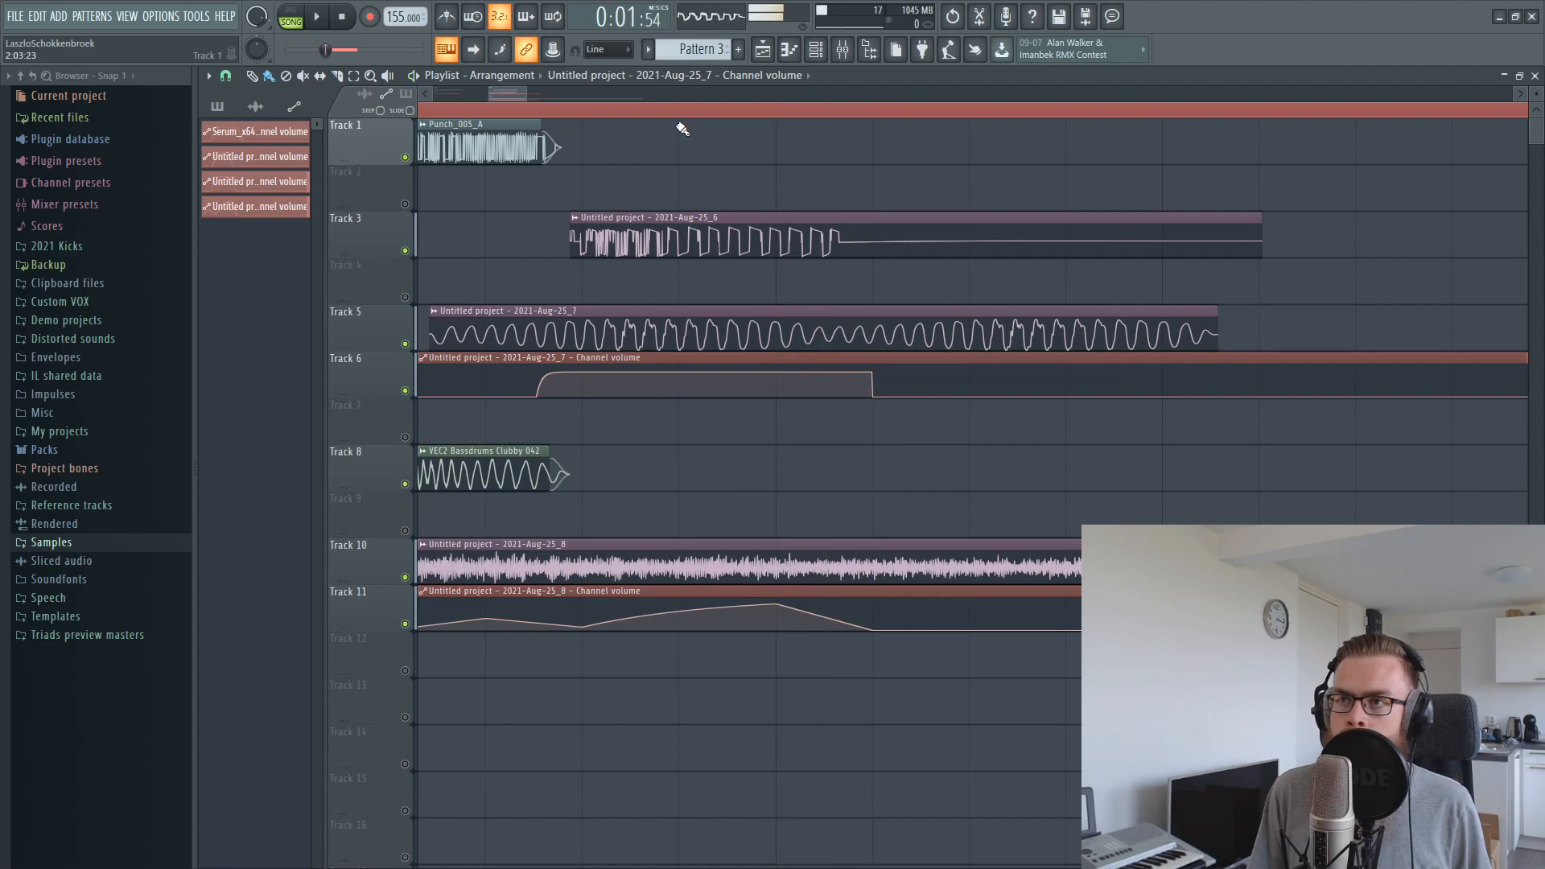
drag(476, 116, 132, 151)
key(space)
key(space)
key(space)
click(841, 56)
key(space)
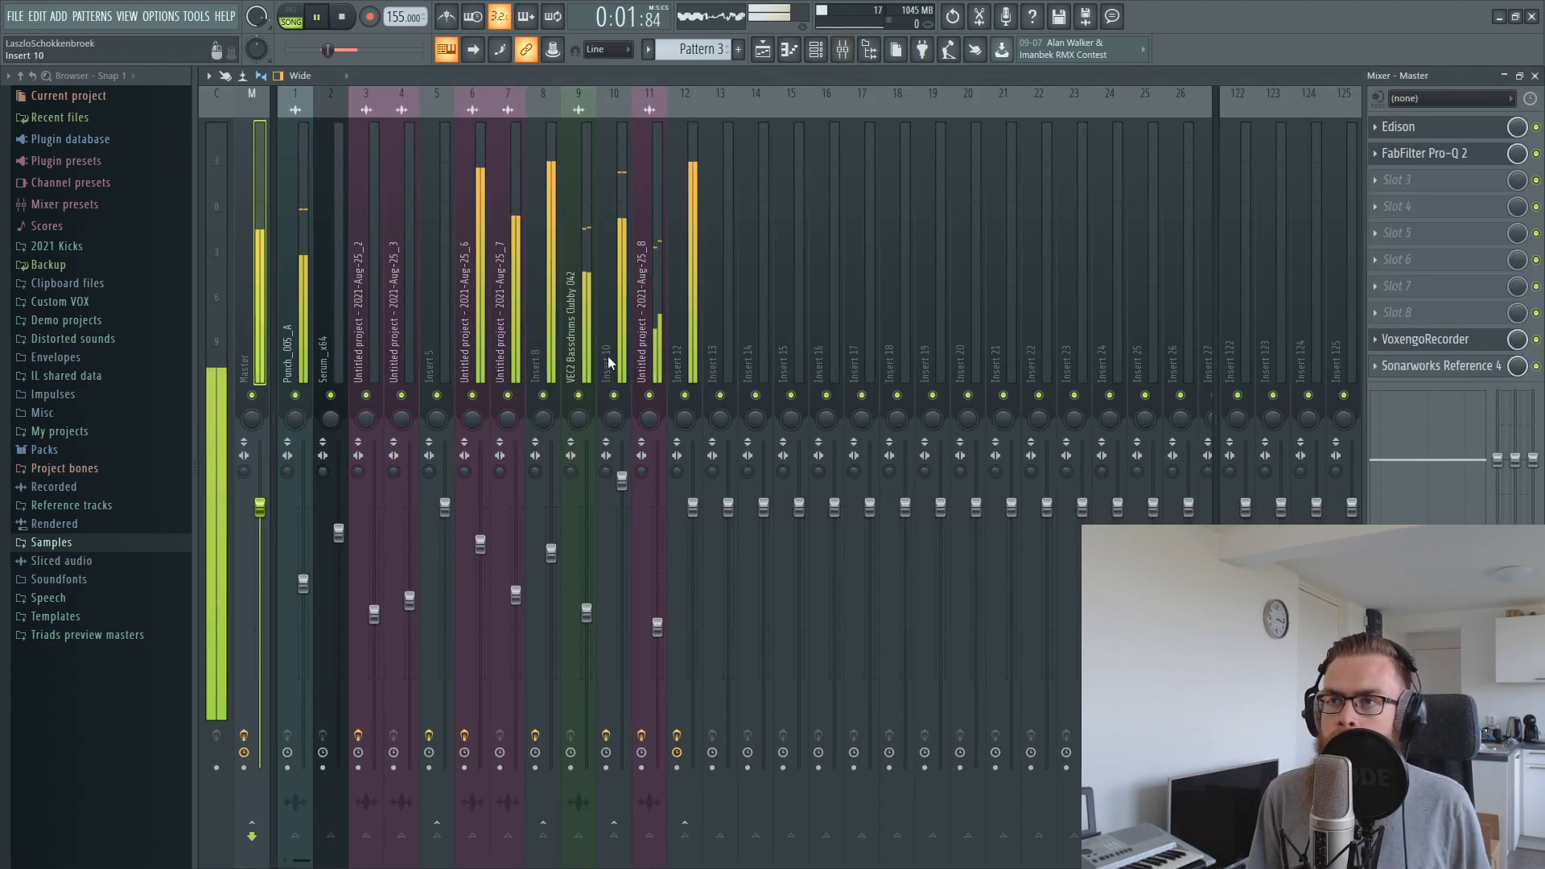
key(space)
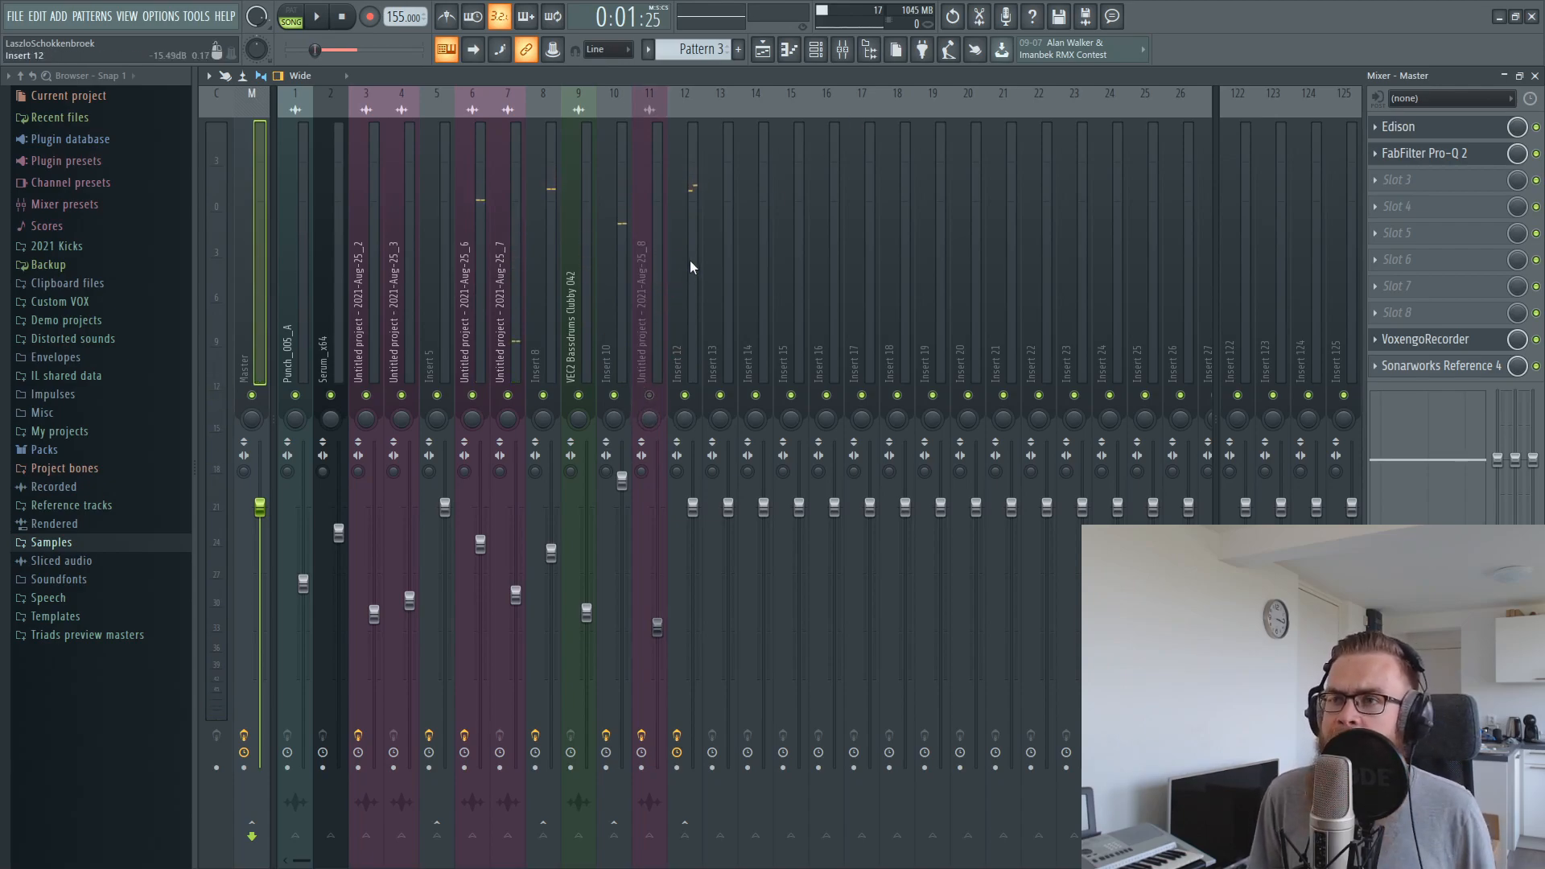
Raise the Insert 8 fader to about 84% (-3.7 dB) while the kick plays
key(space)
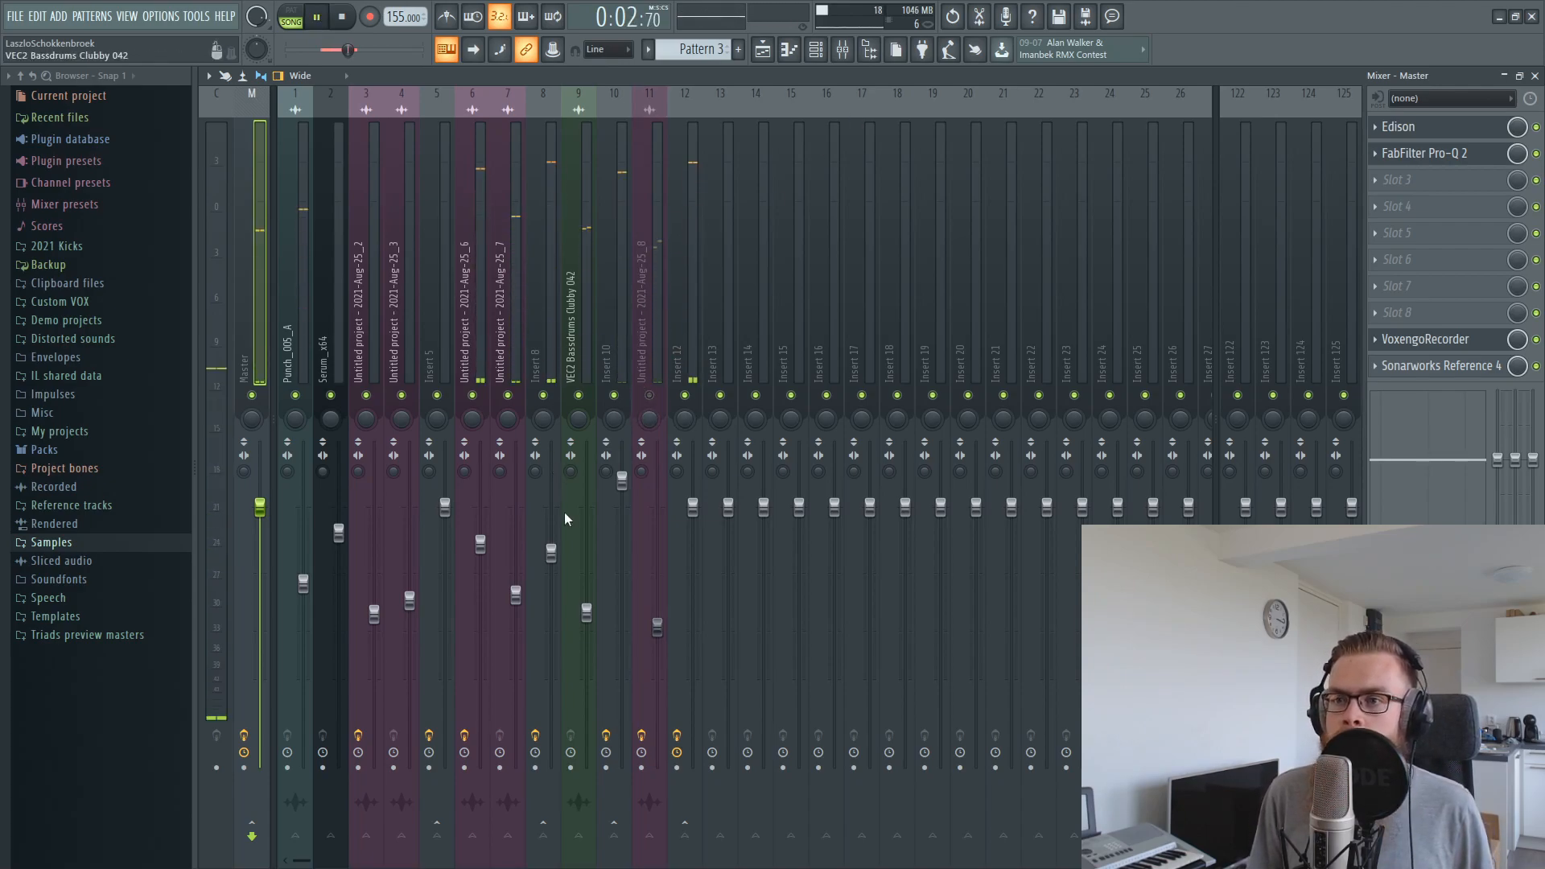
click(551, 551)
drag(552, 550, 551, 552)
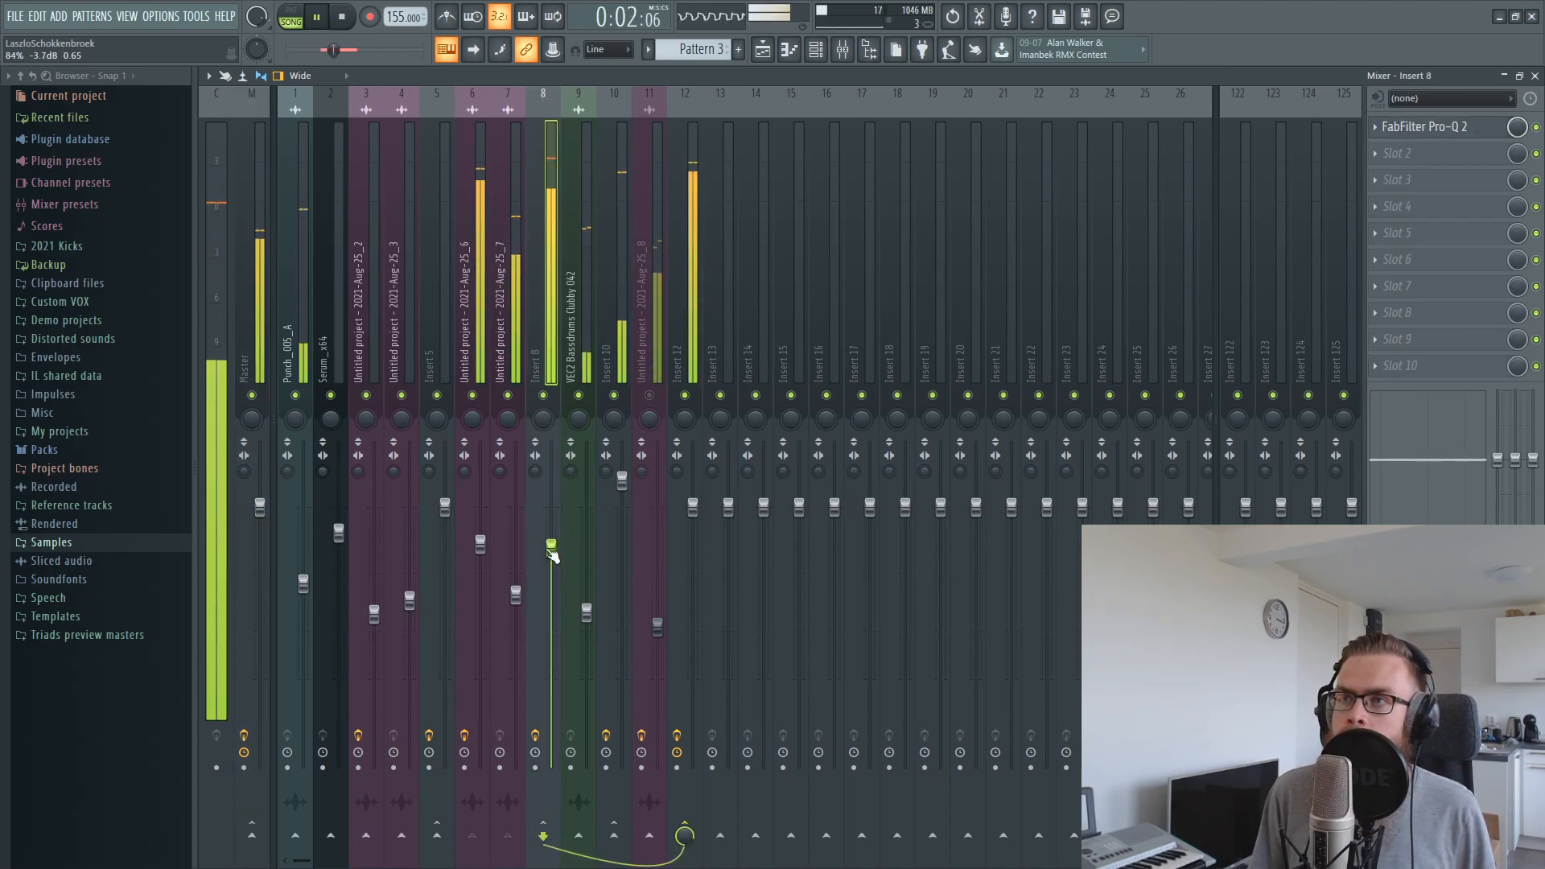
Set the playlist's looped time selection to 2:01 through 2:05 and play the loop with the mixer open
click(762, 52)
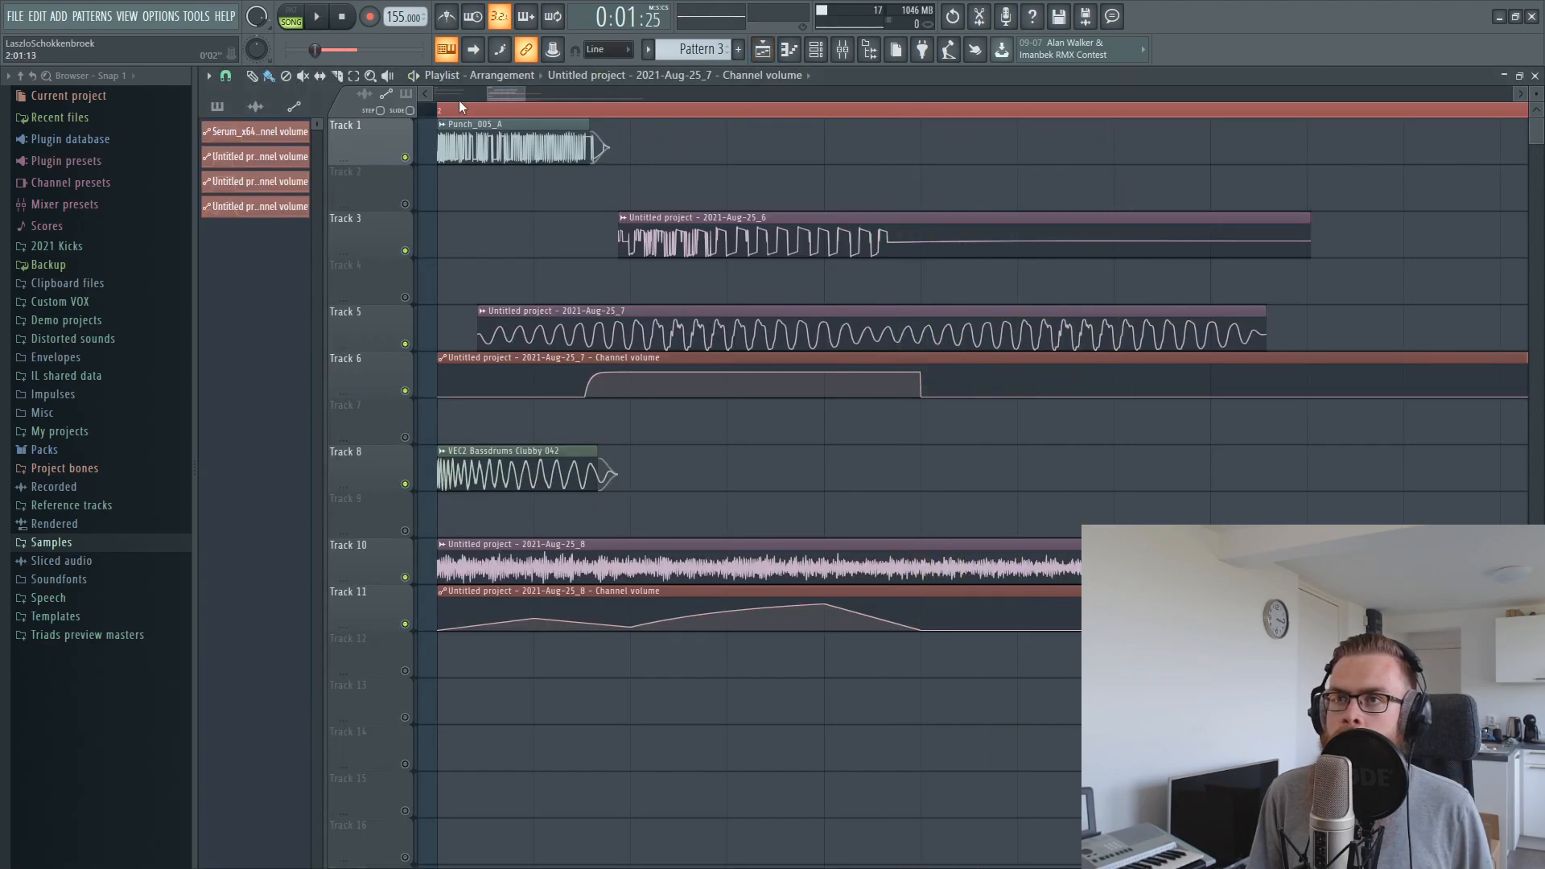
key(space)
drag(454, 113, 839, 125)
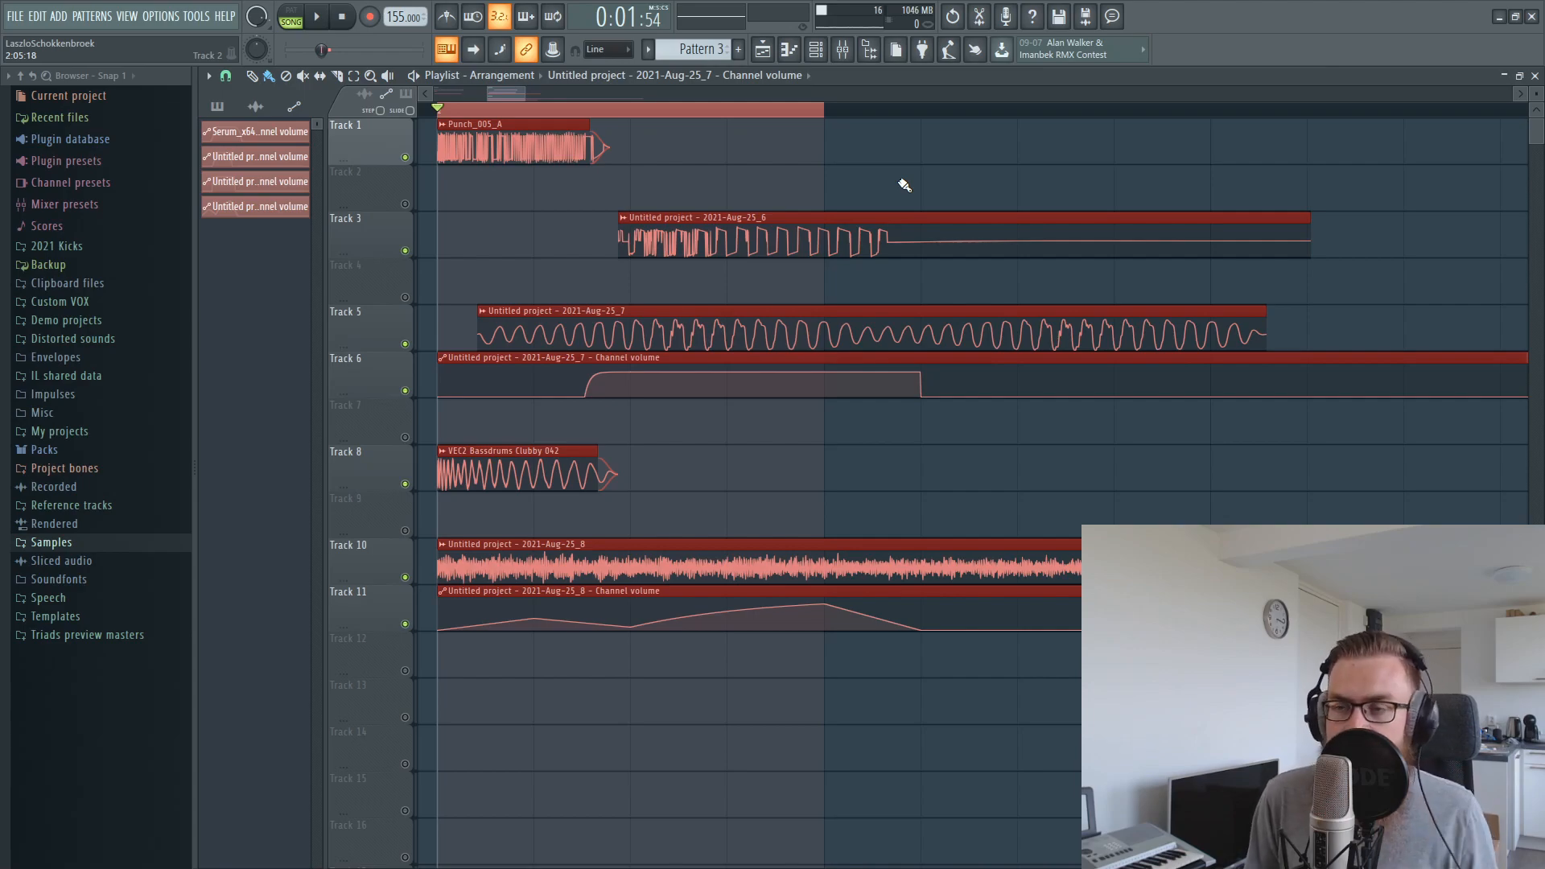
click(842, 53)
key(space)
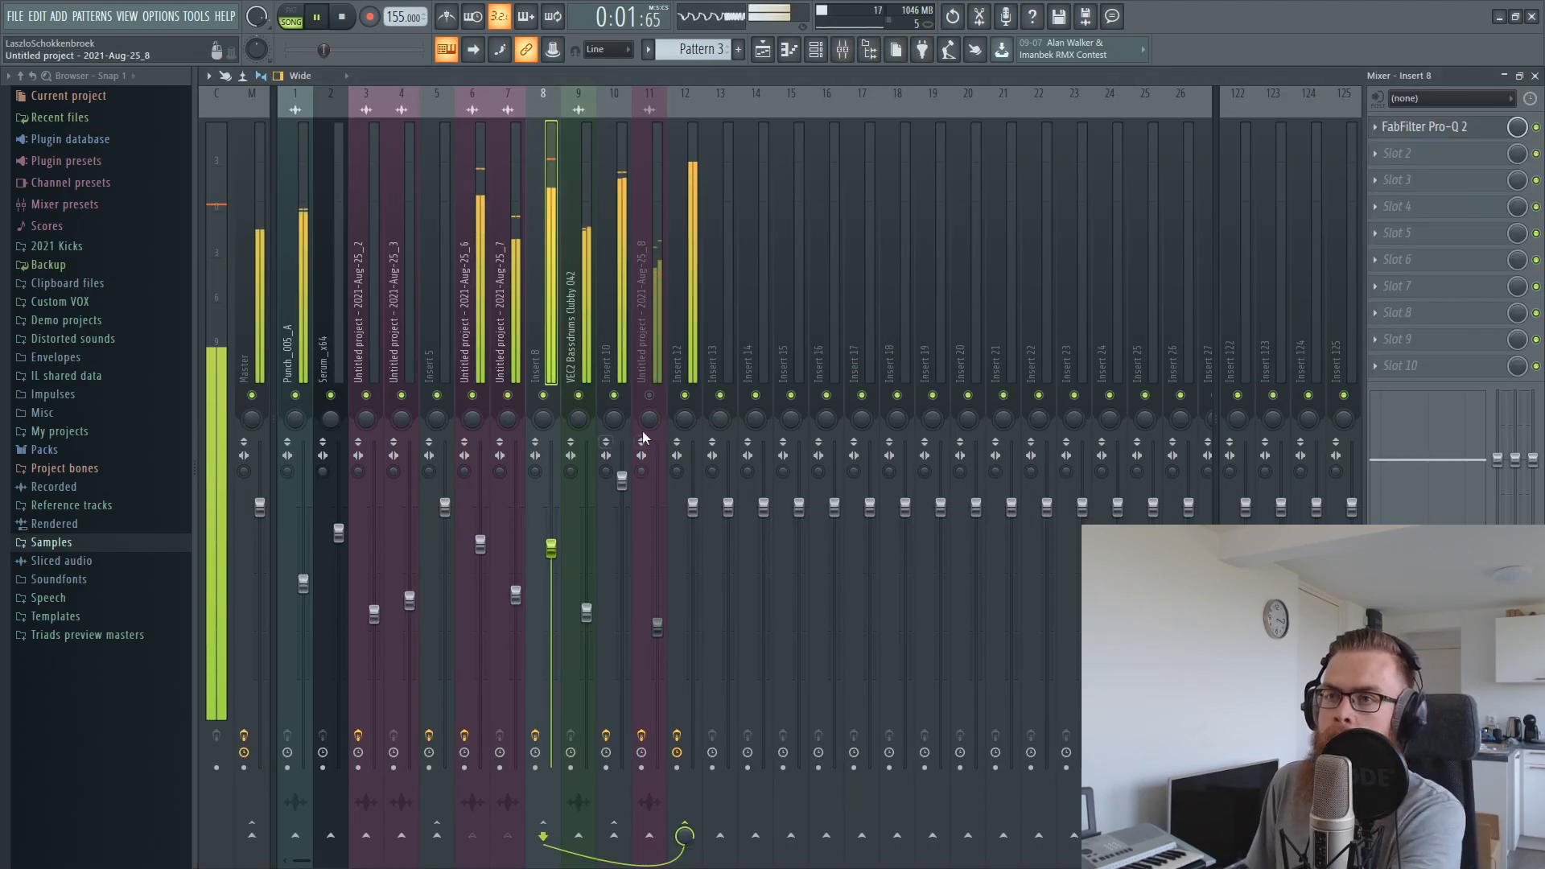
Raise the Insert 8 and Aug-25_7 mixer faders slightly while the kick loops
drag(556, 549, 556, 544)
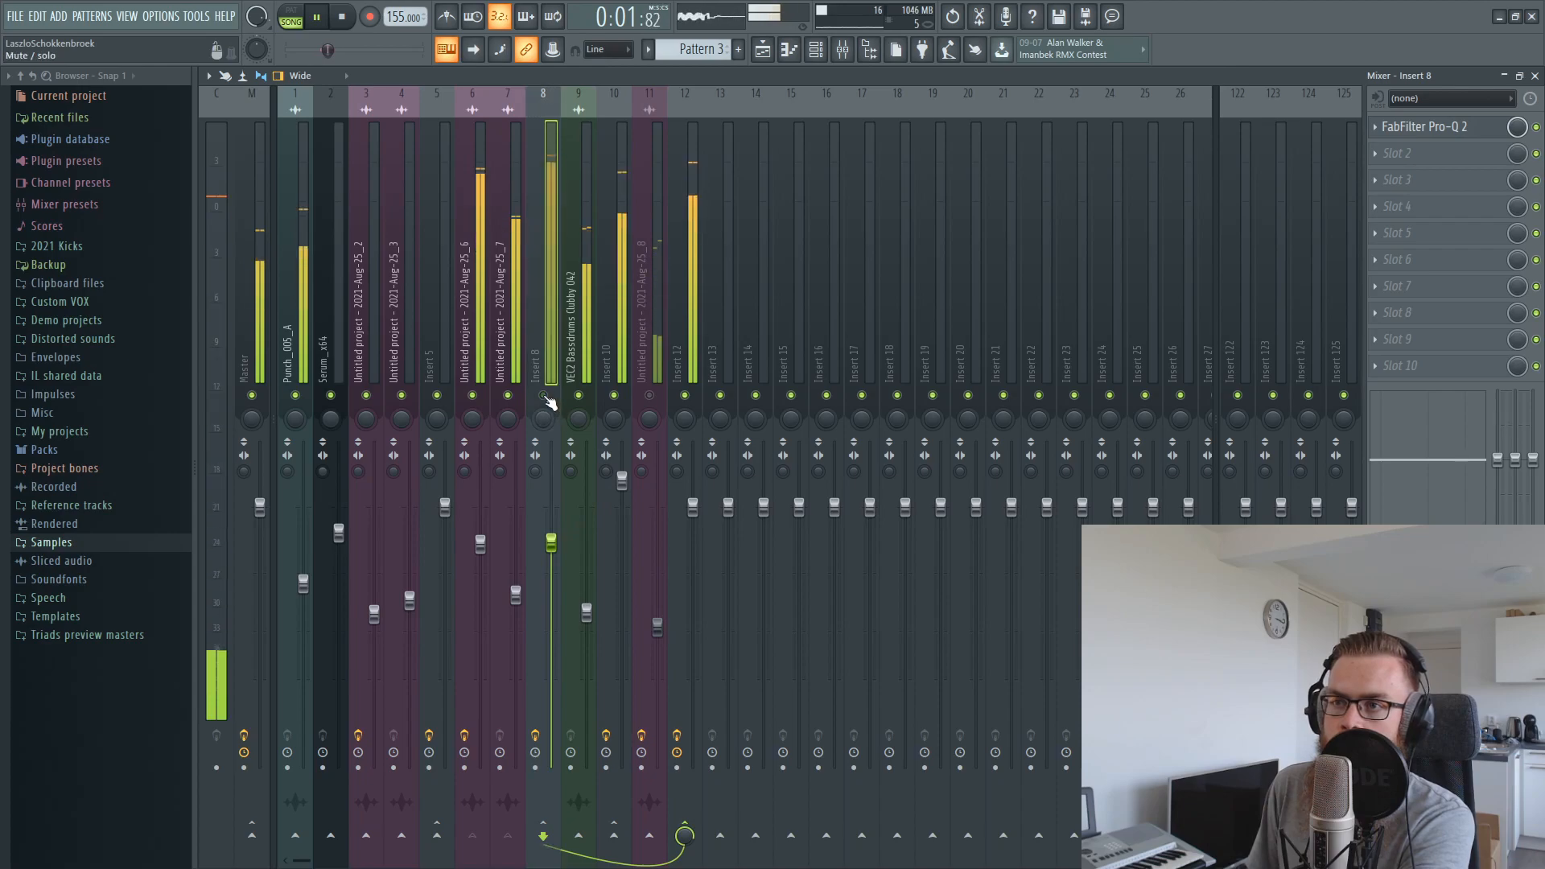
click(518, 593)
drag(522, 594, 523, 588)
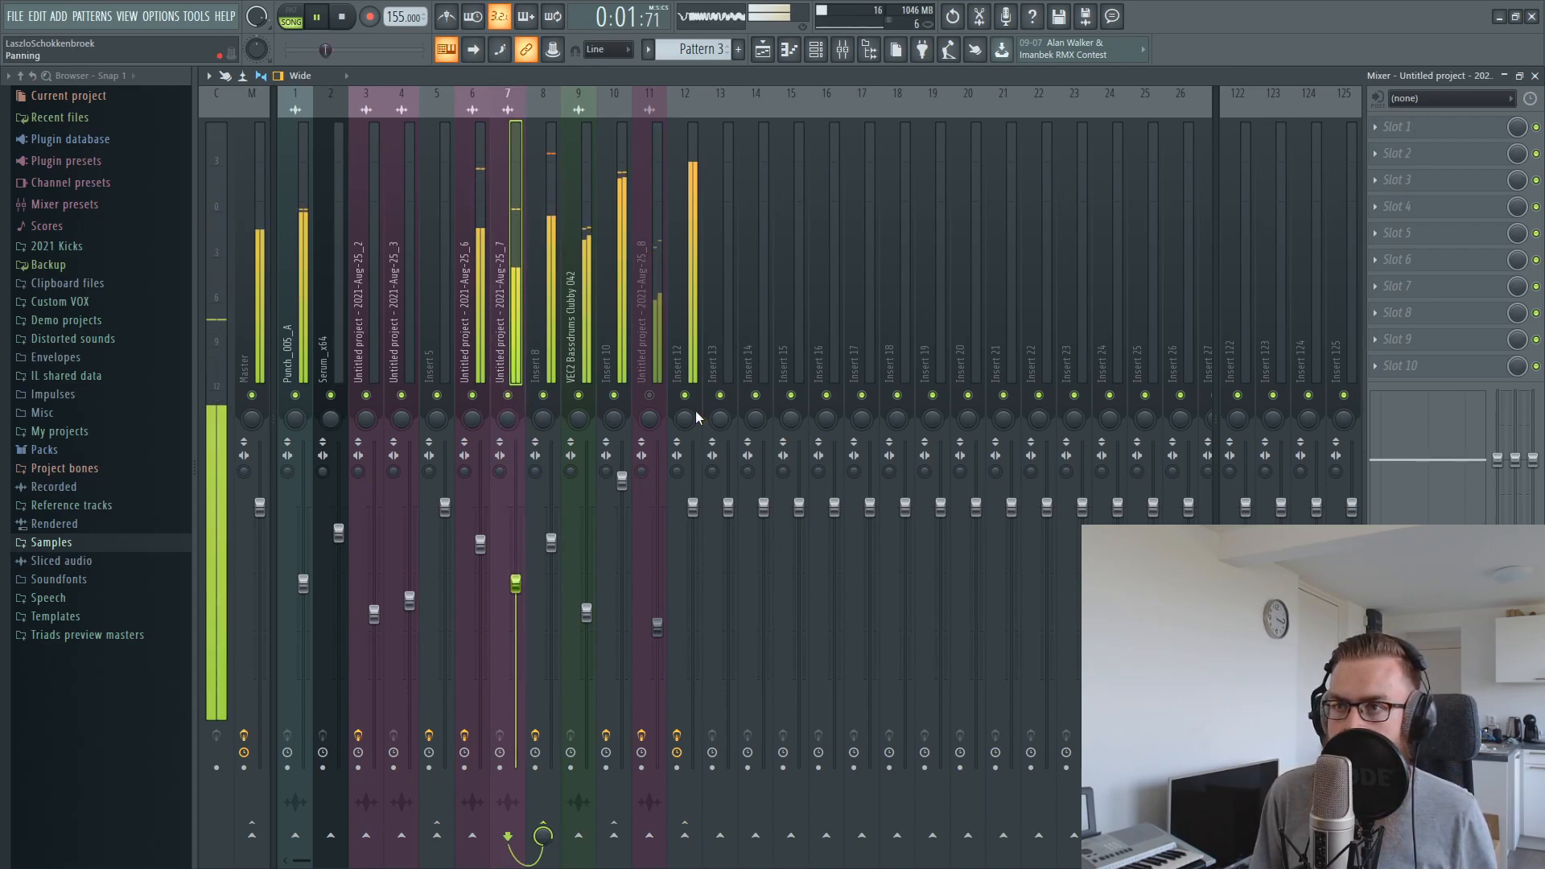
Unmute the Aug-25_8 mixer track and raise its fader slightly
drag(658, 626, 661, 617)
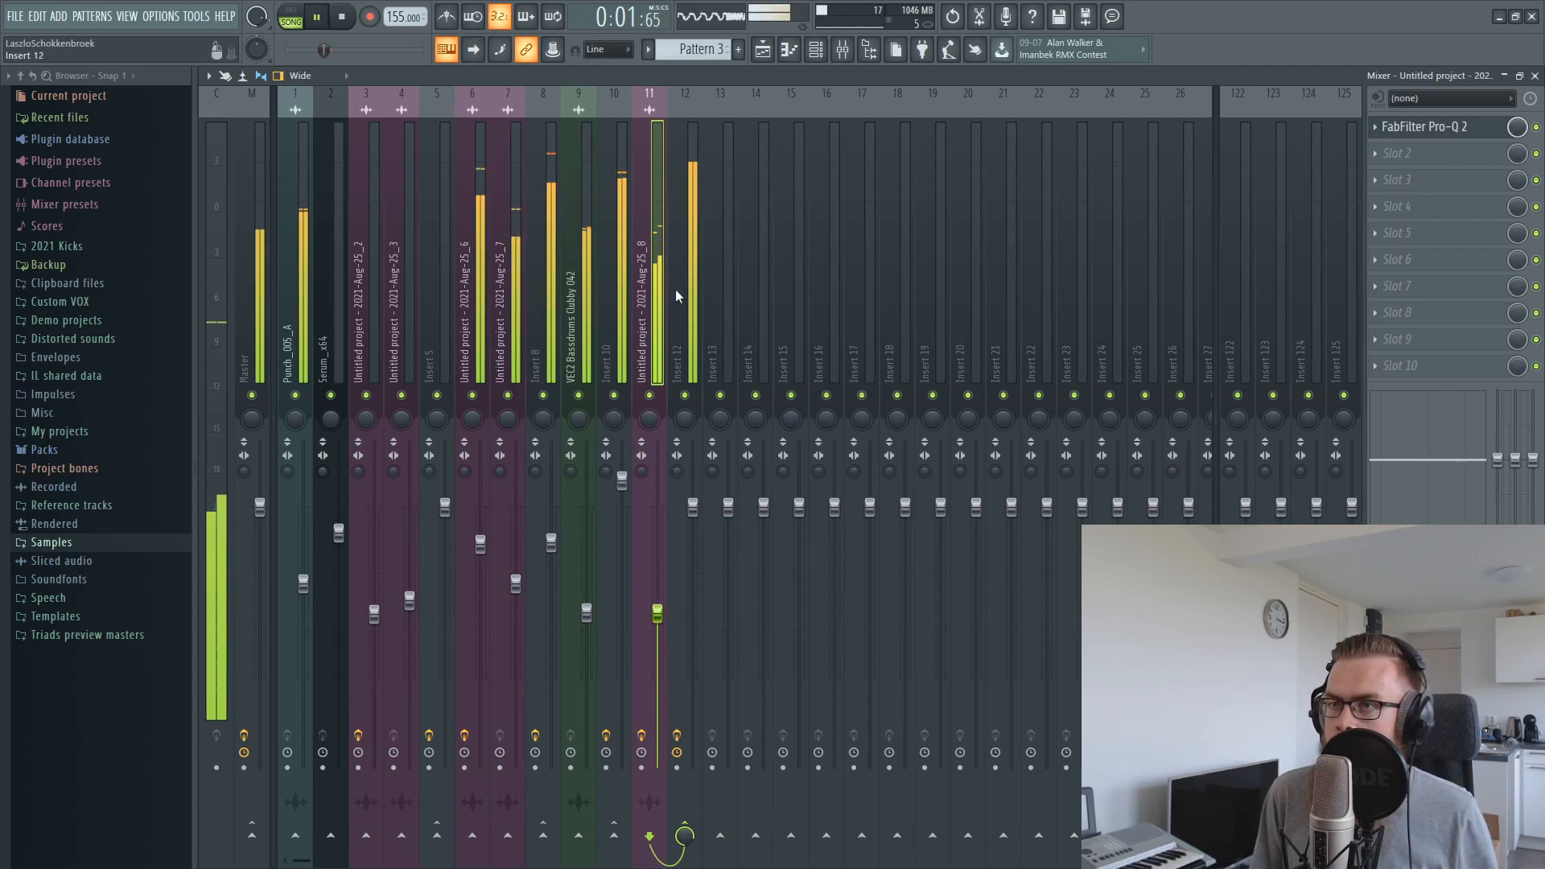
click(705, 294)
drag(658, 614, 658, 617)
Extend the playlist's looped time selection to 2:01 through 3:01 and deselect the clips
click(762, 51)
scroll(781, 119, down, 4)
key(space)
drag(799, 111, 1194, 112)
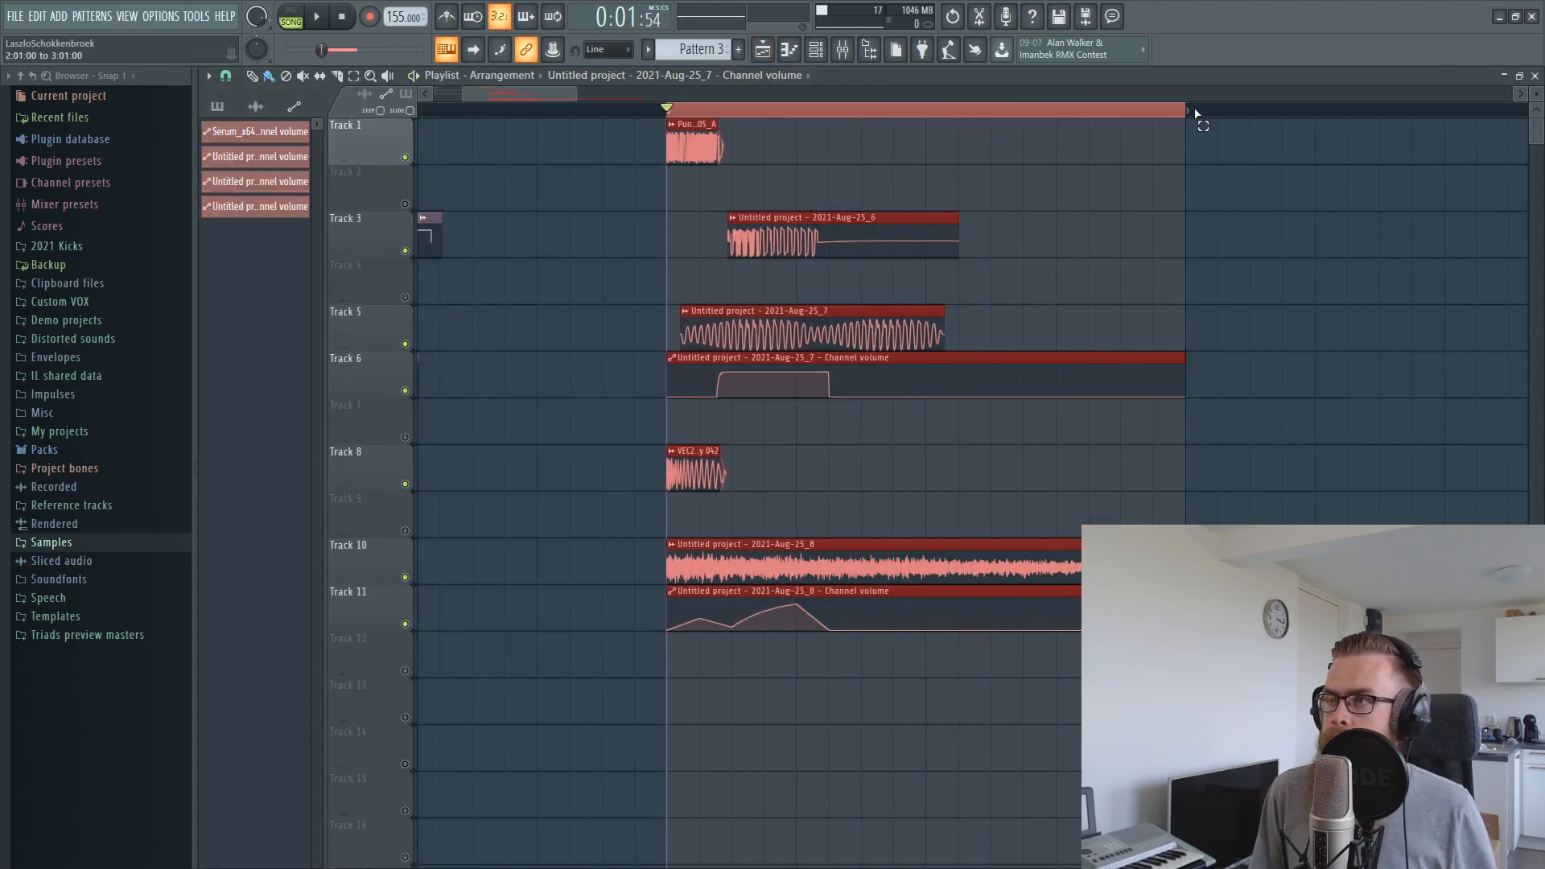
key(ctrl+d)
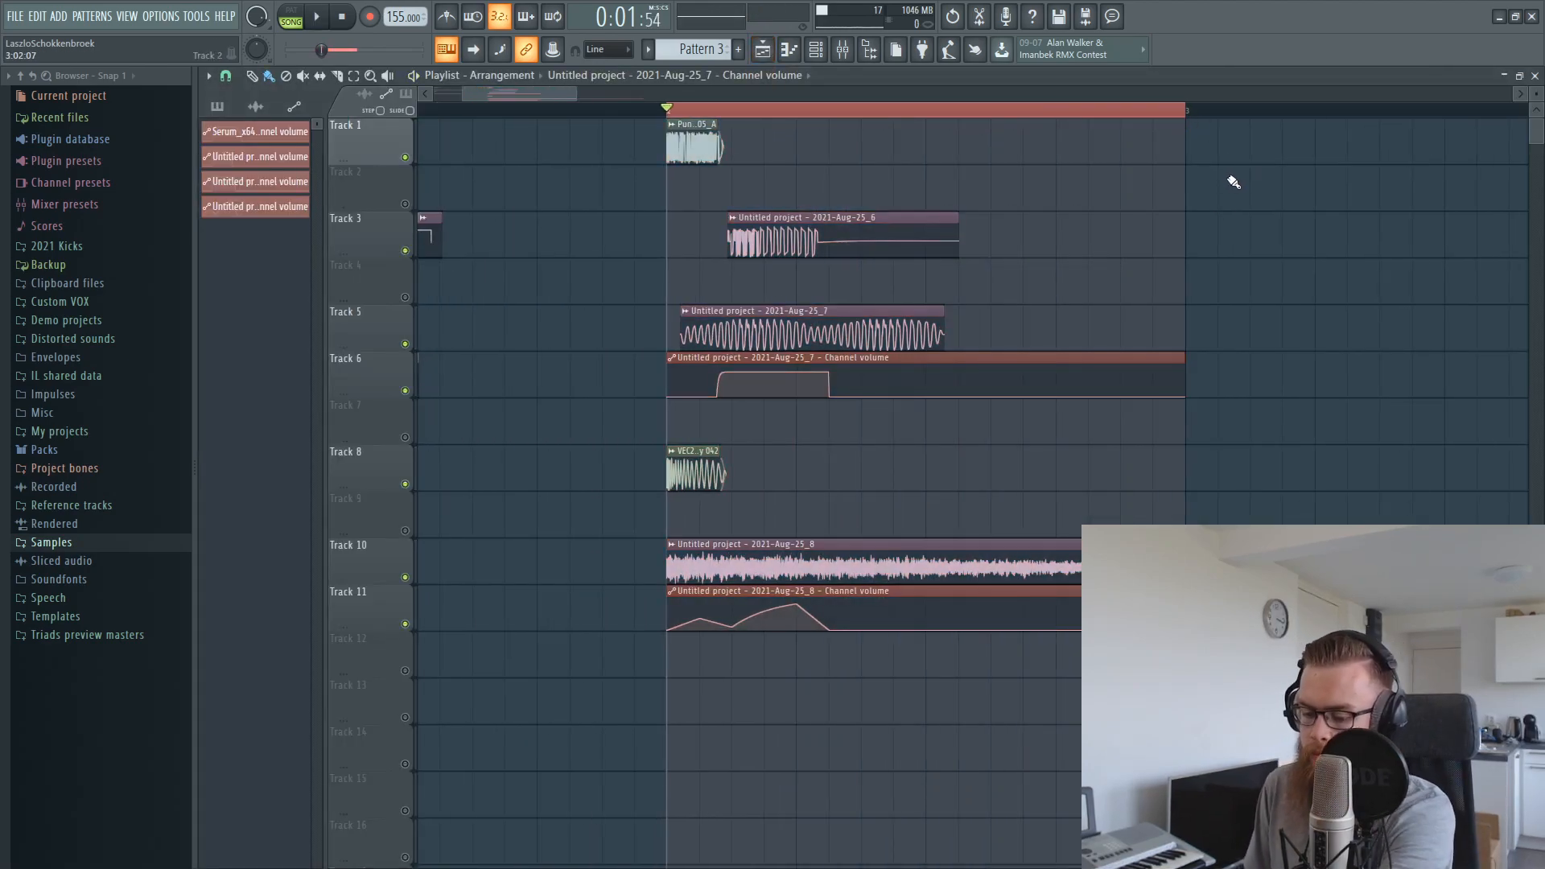
Audition the full kick while checking the limiting in Insert 12's FabFilter Pro-L, then close the plugin
key(space)
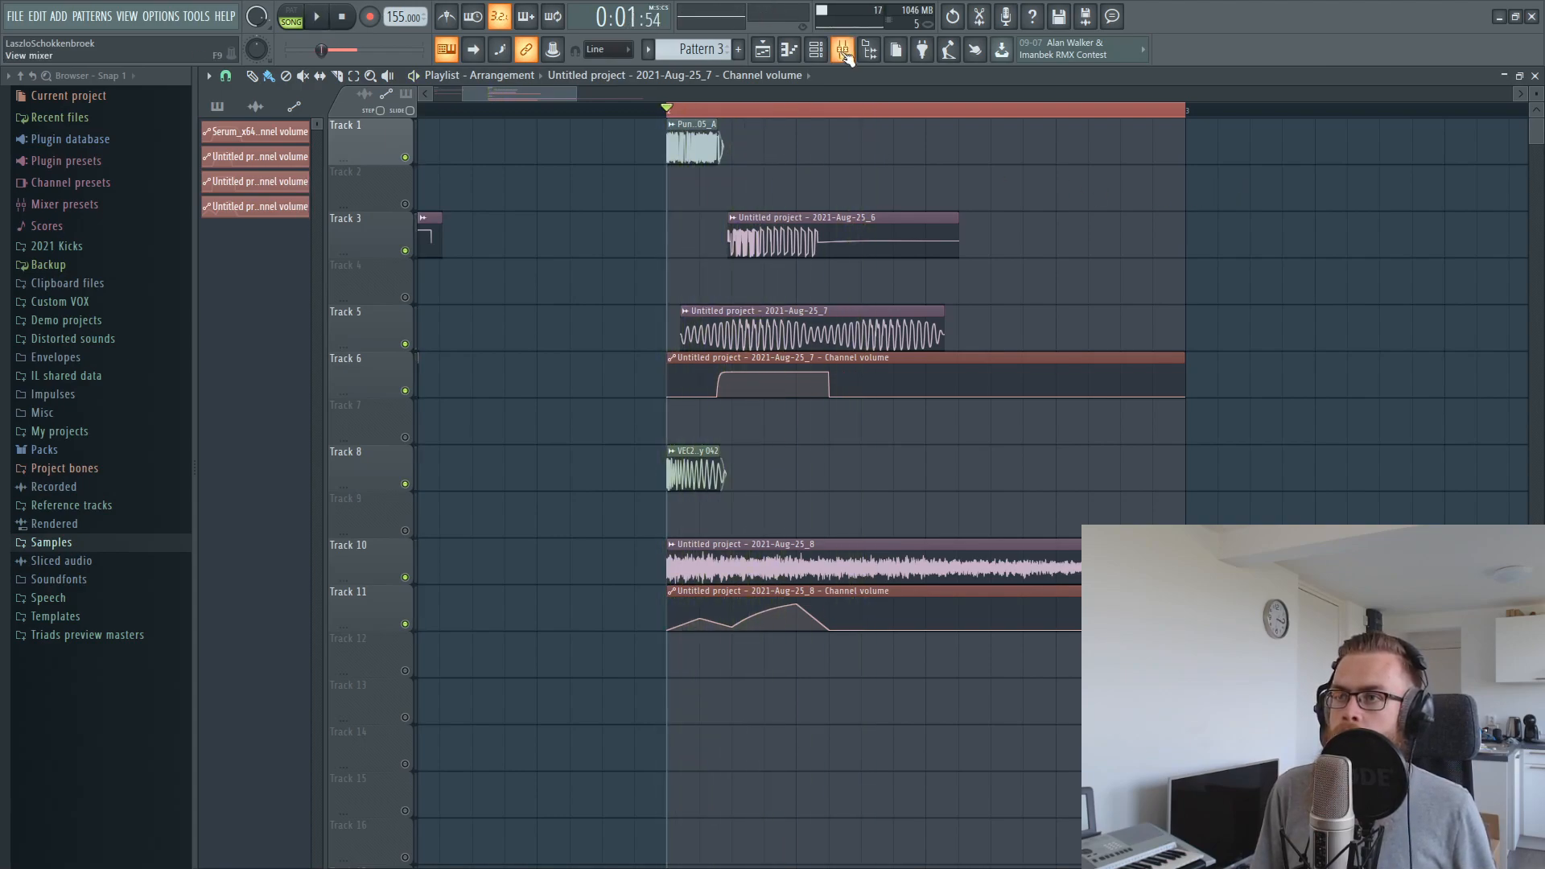
key(space)
key(F9)
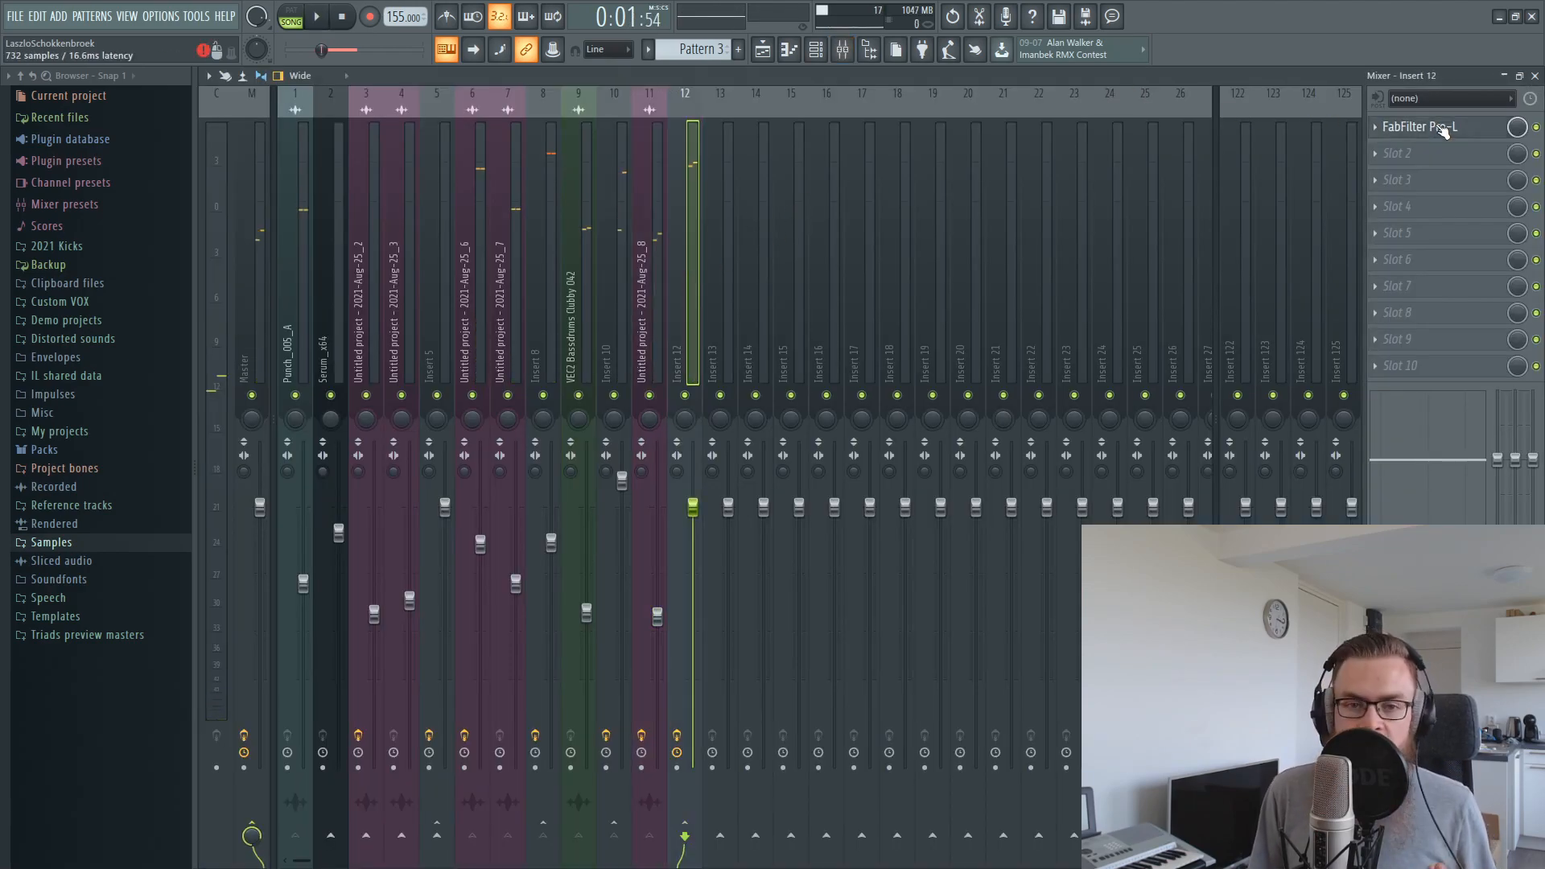
click(1440, 128)
key(space)
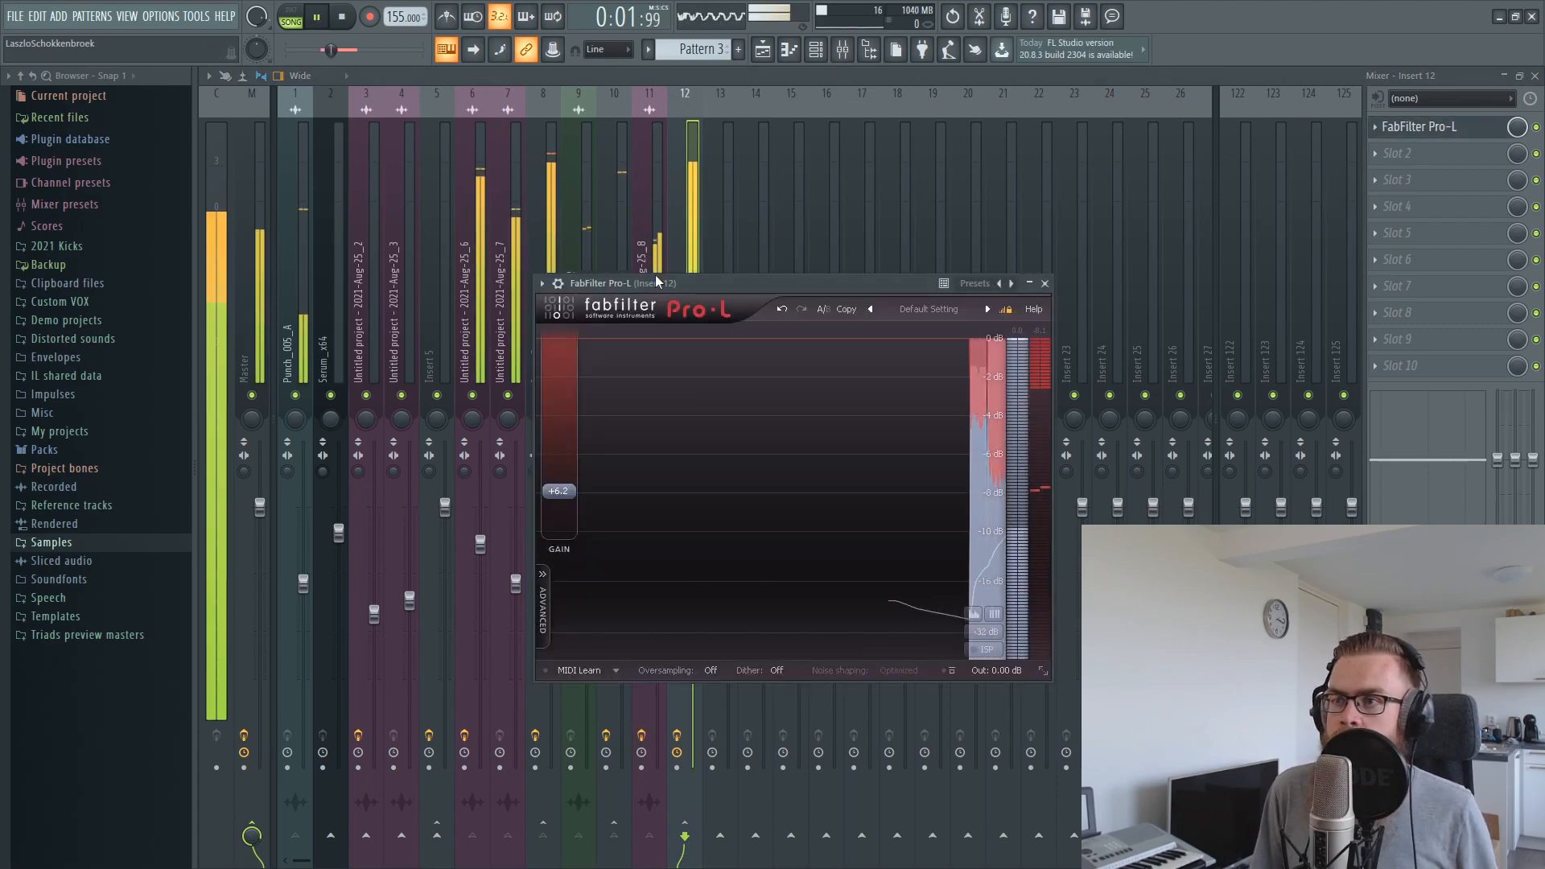
key(Escape)
Record the refined full kick from the master into a fresh Edison take and play it back
click(982, 17)
click(531, 275)
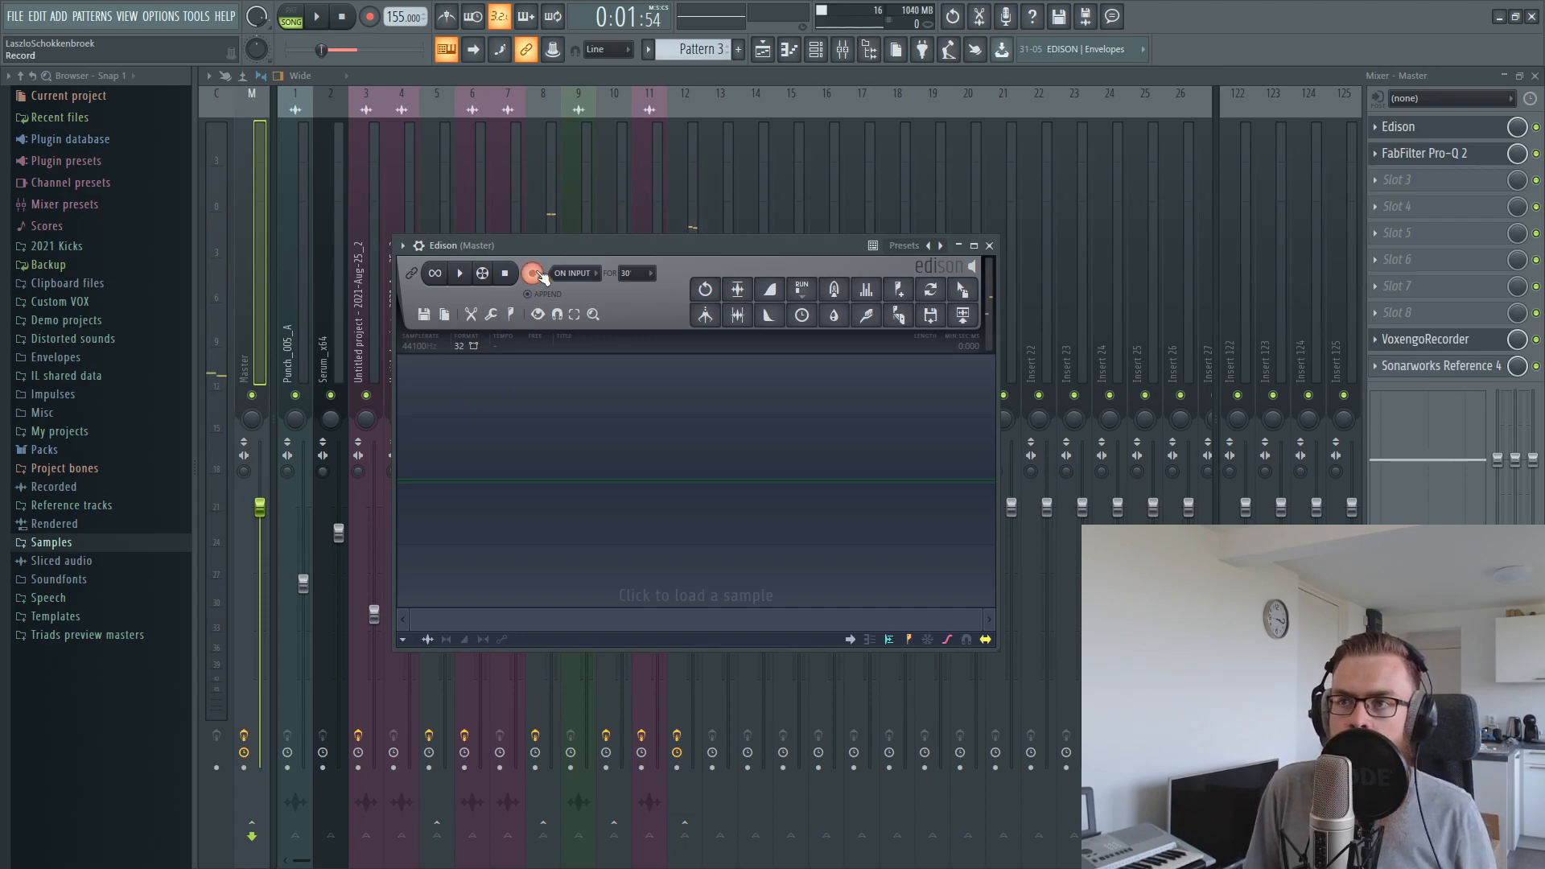
click(316, 17)
click(316, 17)
key(space)
key(space)
Place the recorded kick on Track 1 at bar 3 and audition it with a looped 3:01 to 3:05 selection
drag(589, 481, 642, 449)
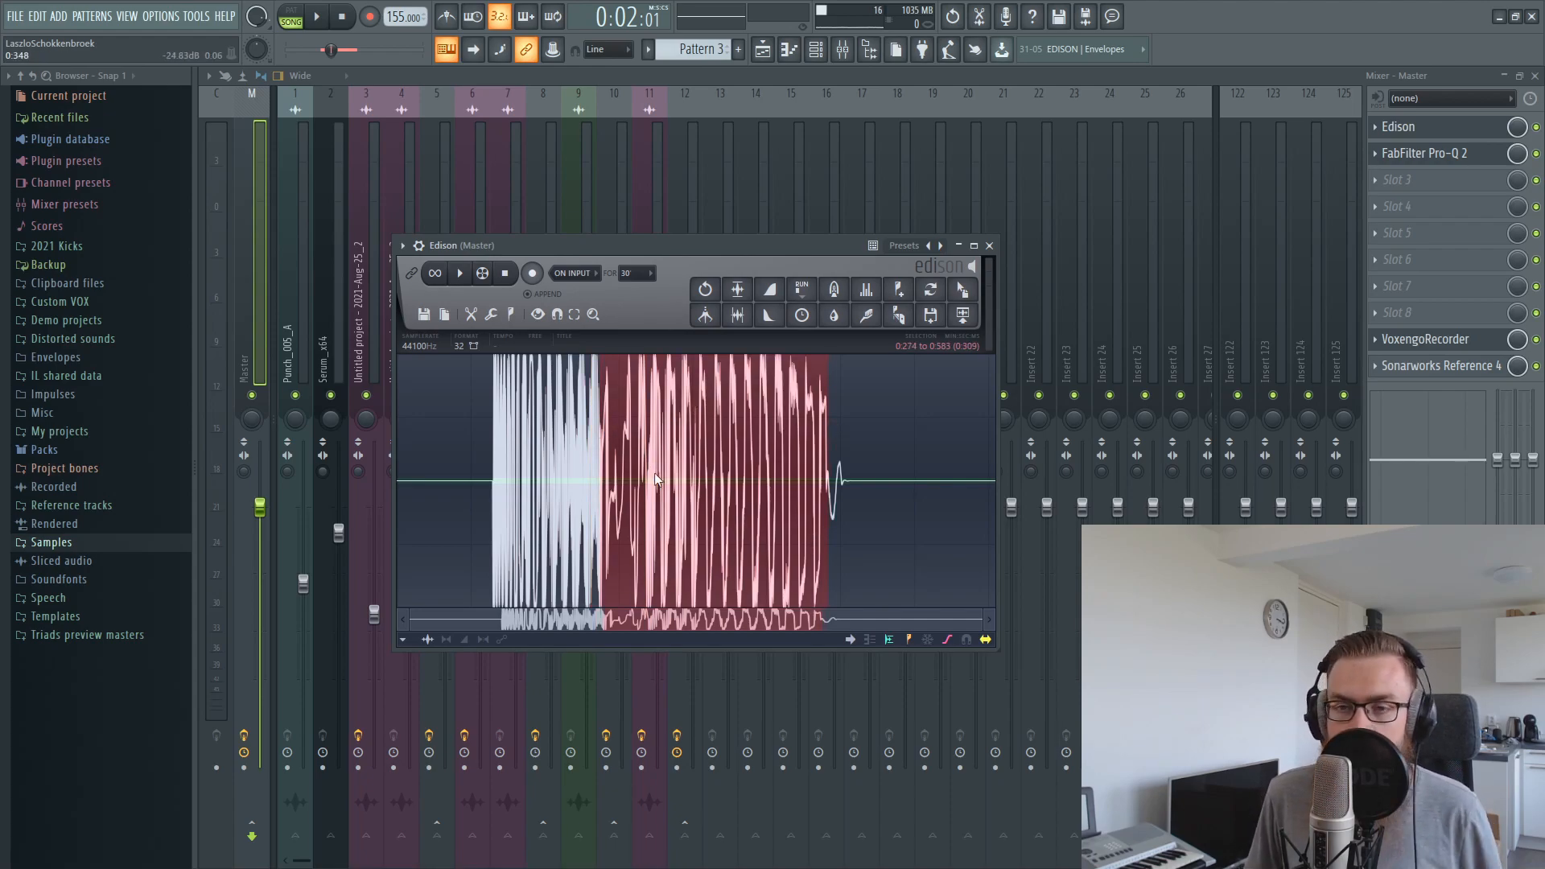
drag(611, 482, 625, 481)
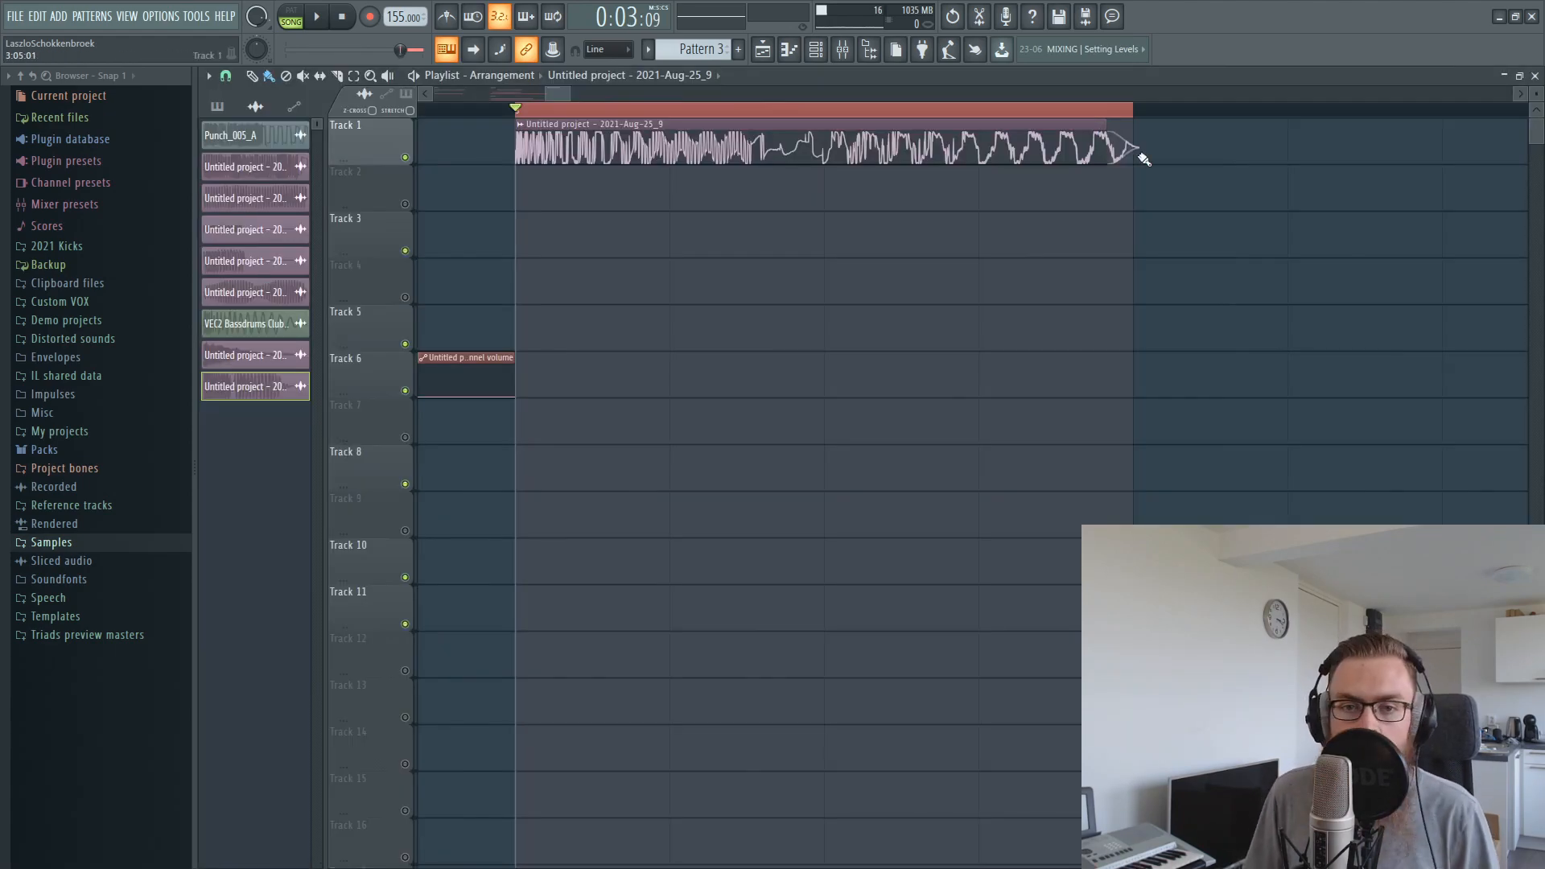
key(space)
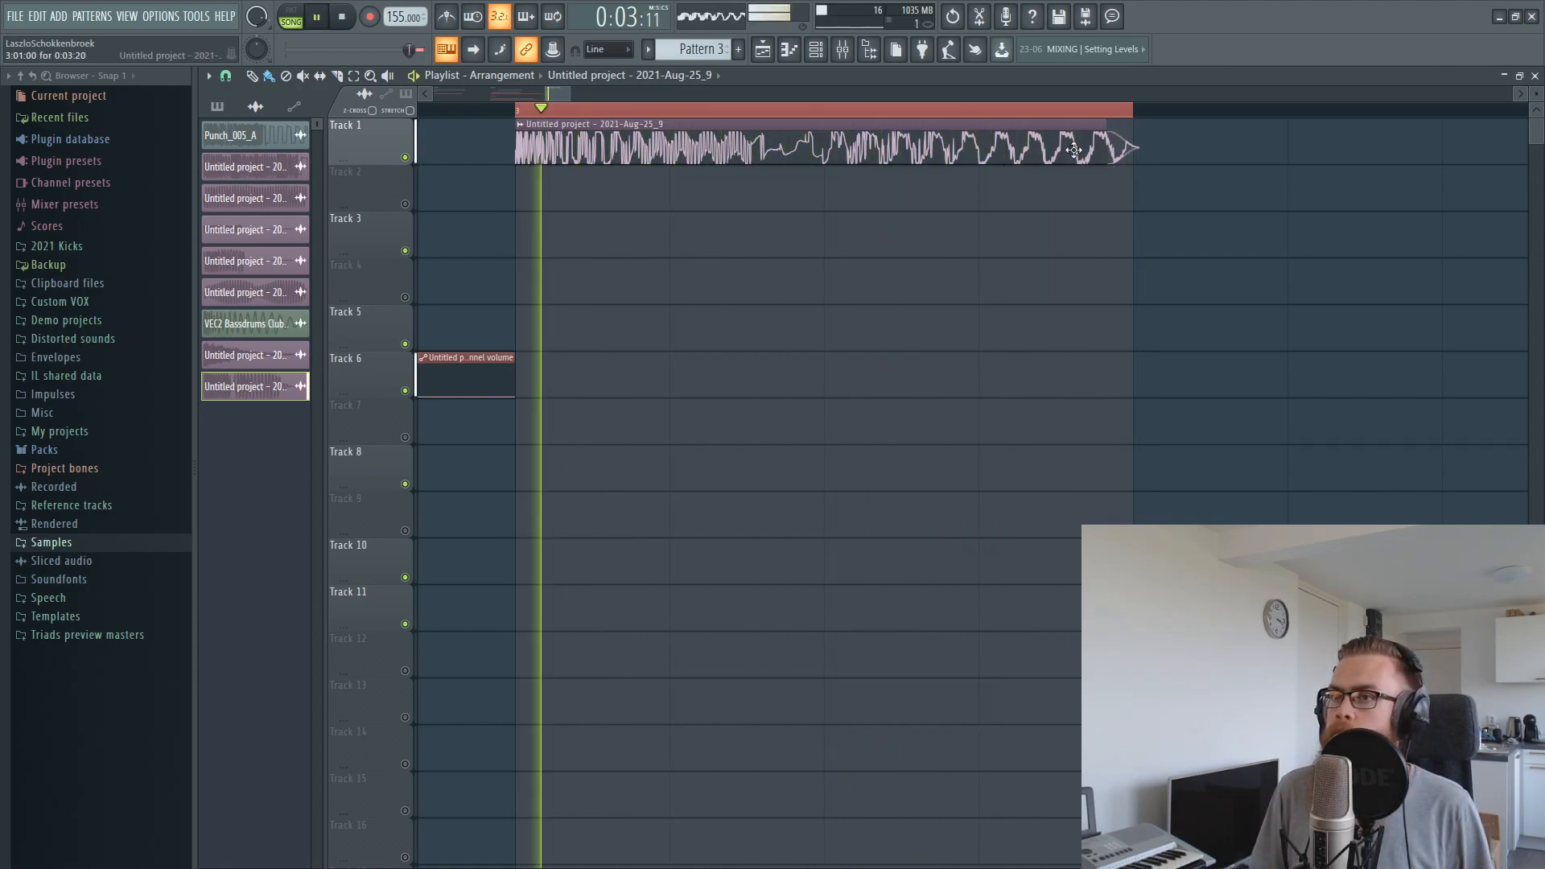
key(space)
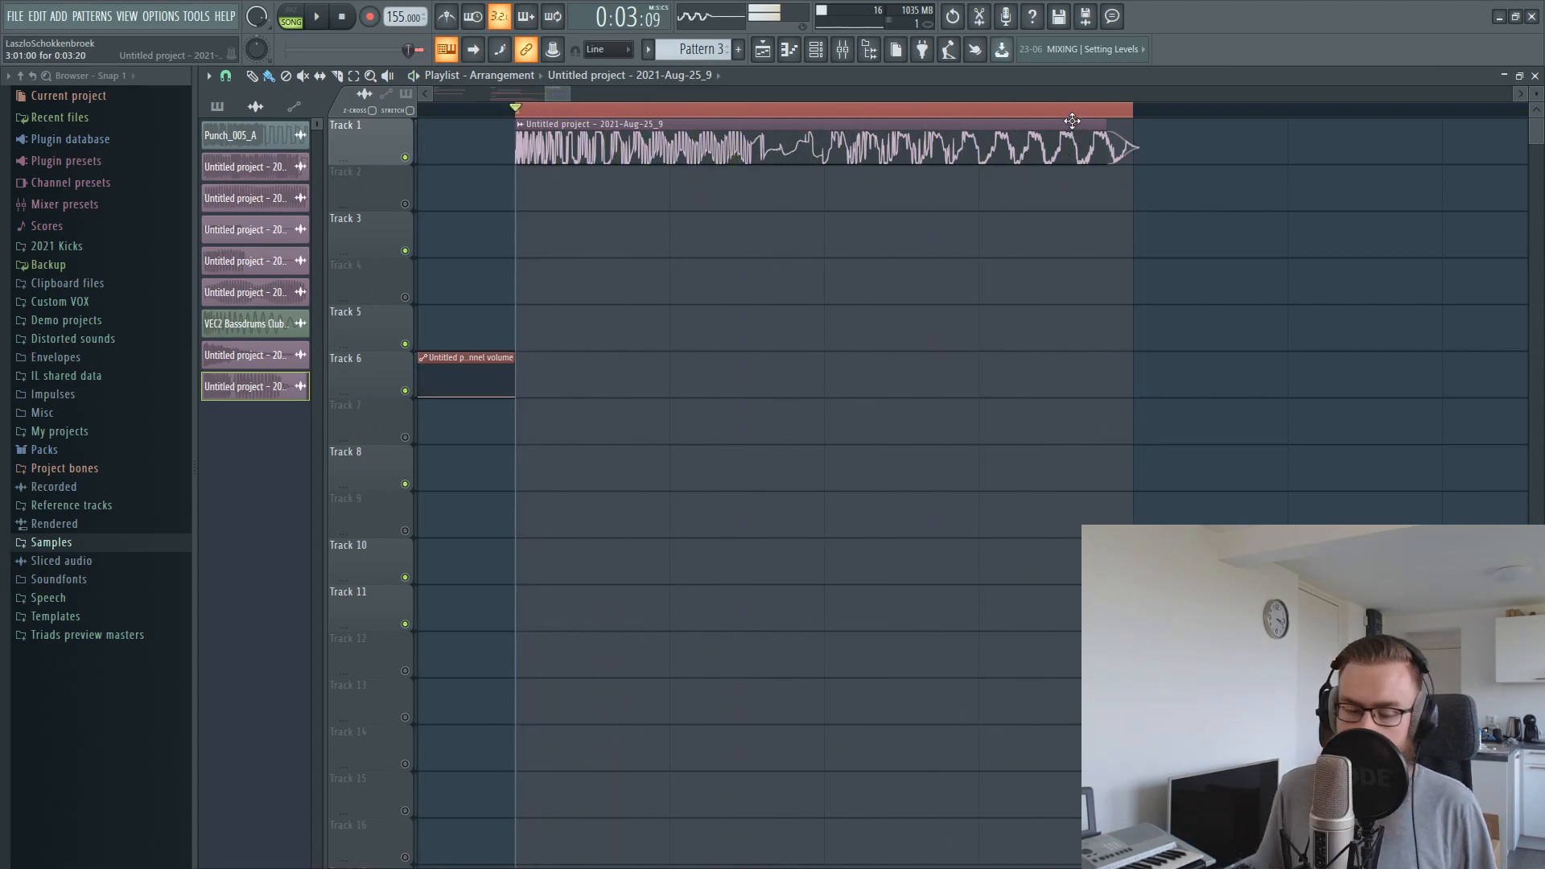